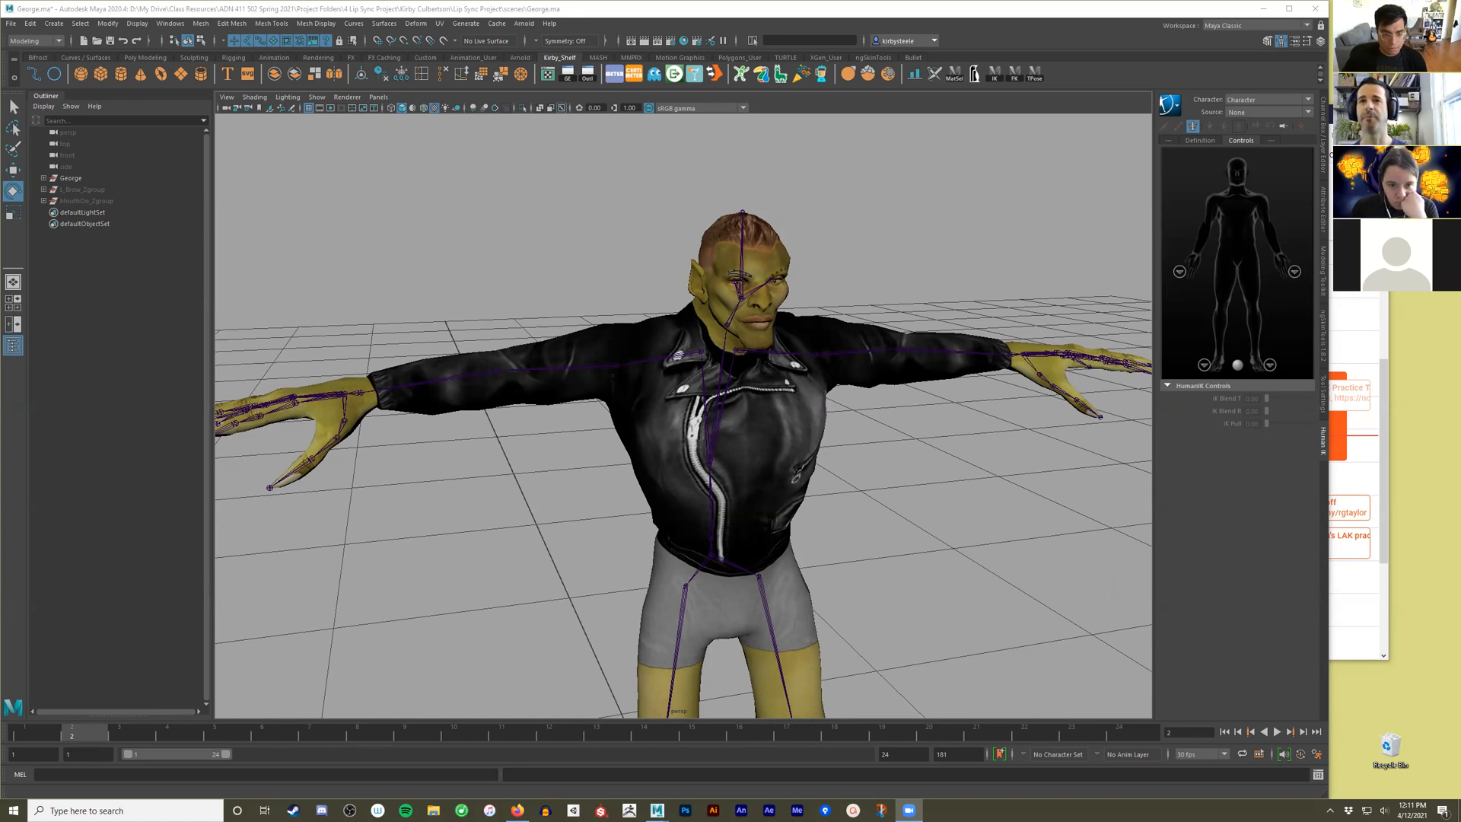
Select the character's head and body mesh and switch the workspace to Pose Sculpting.
alt+drag(952, 506, 913, 480)
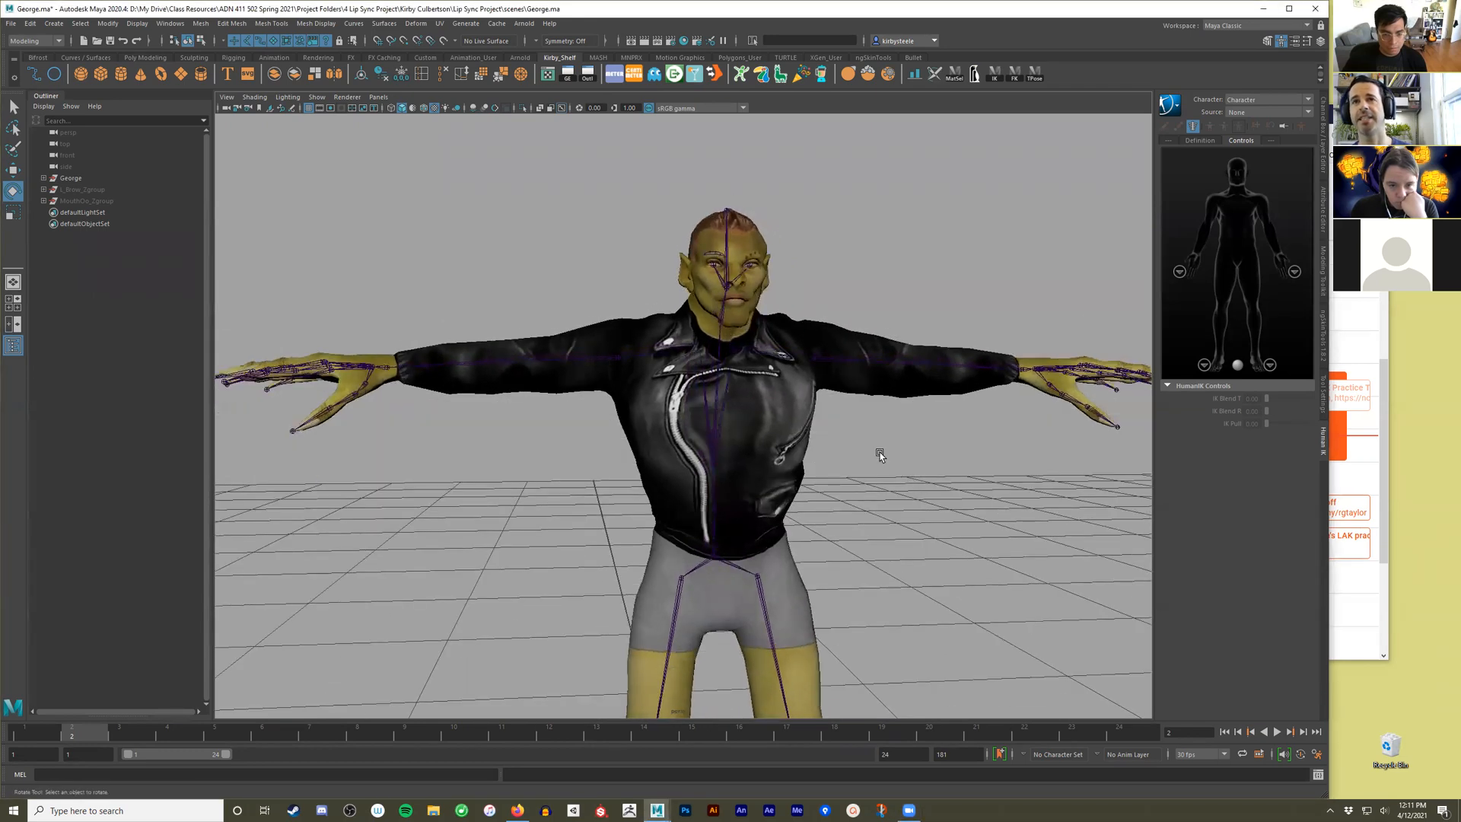
click(715, 252)
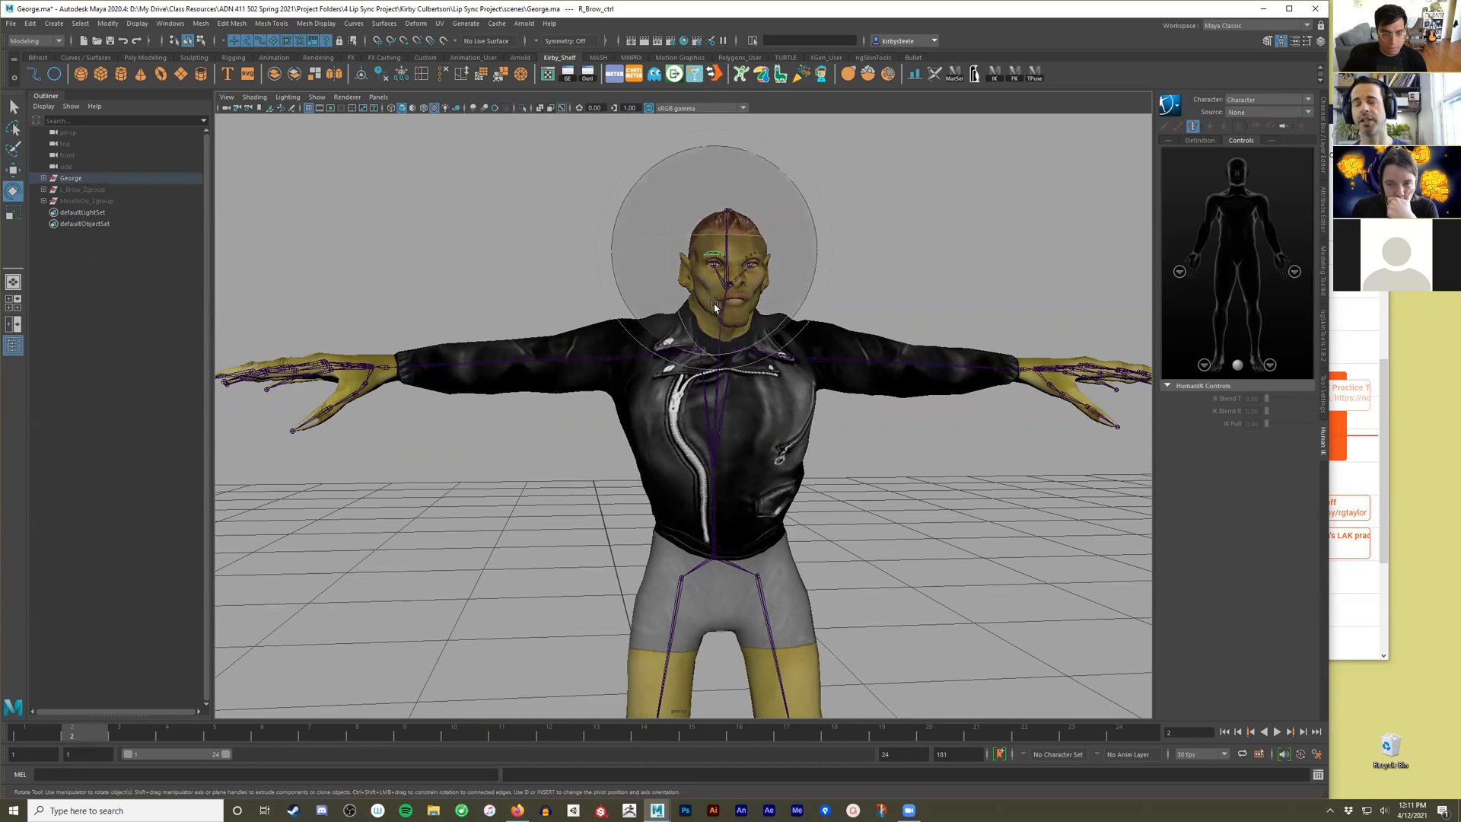
key(alt)
alt+right_drag(709, 363, 1043, 541)
click(833, 289)
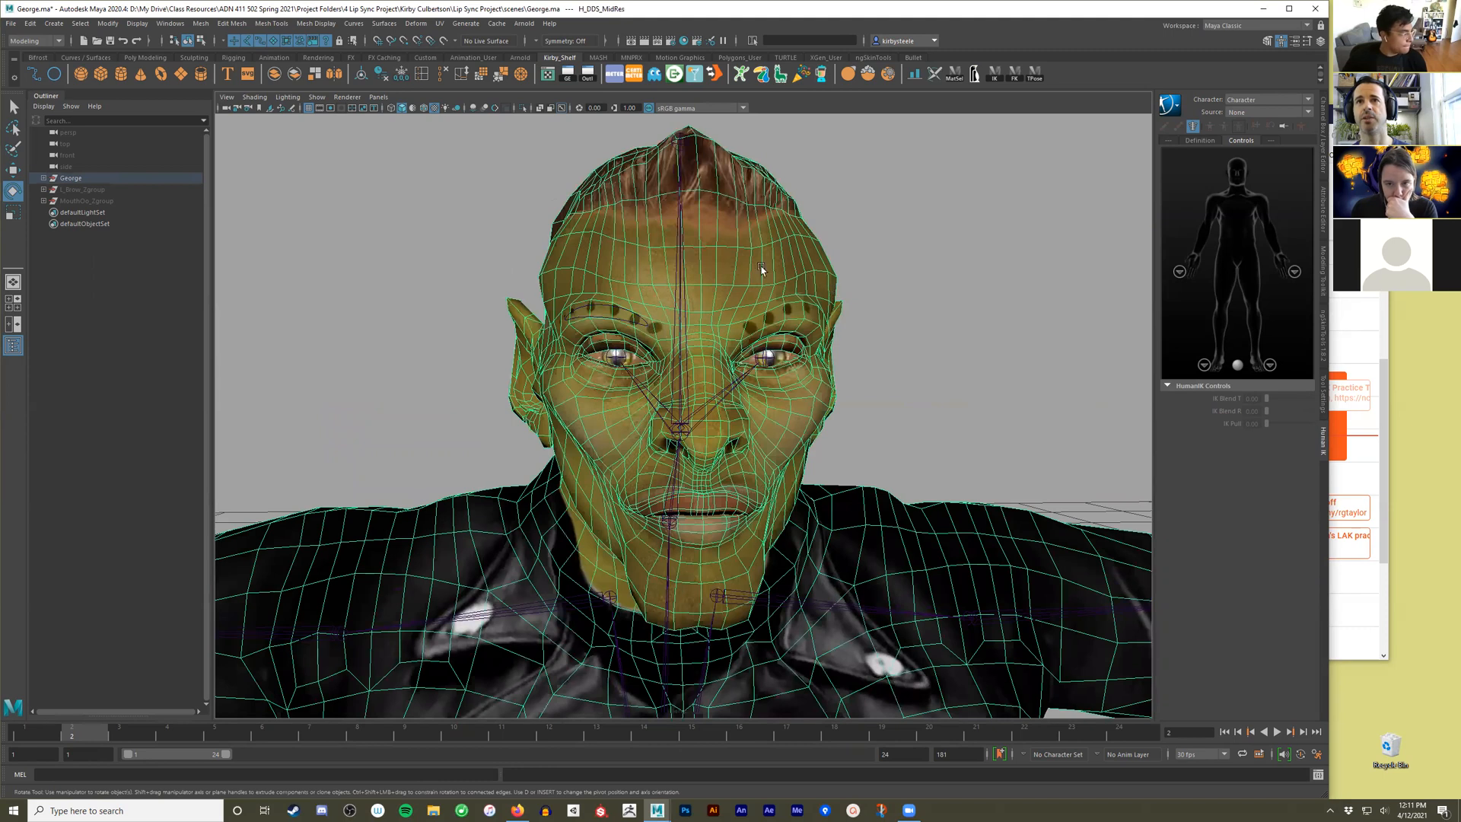
click(1265, 26)
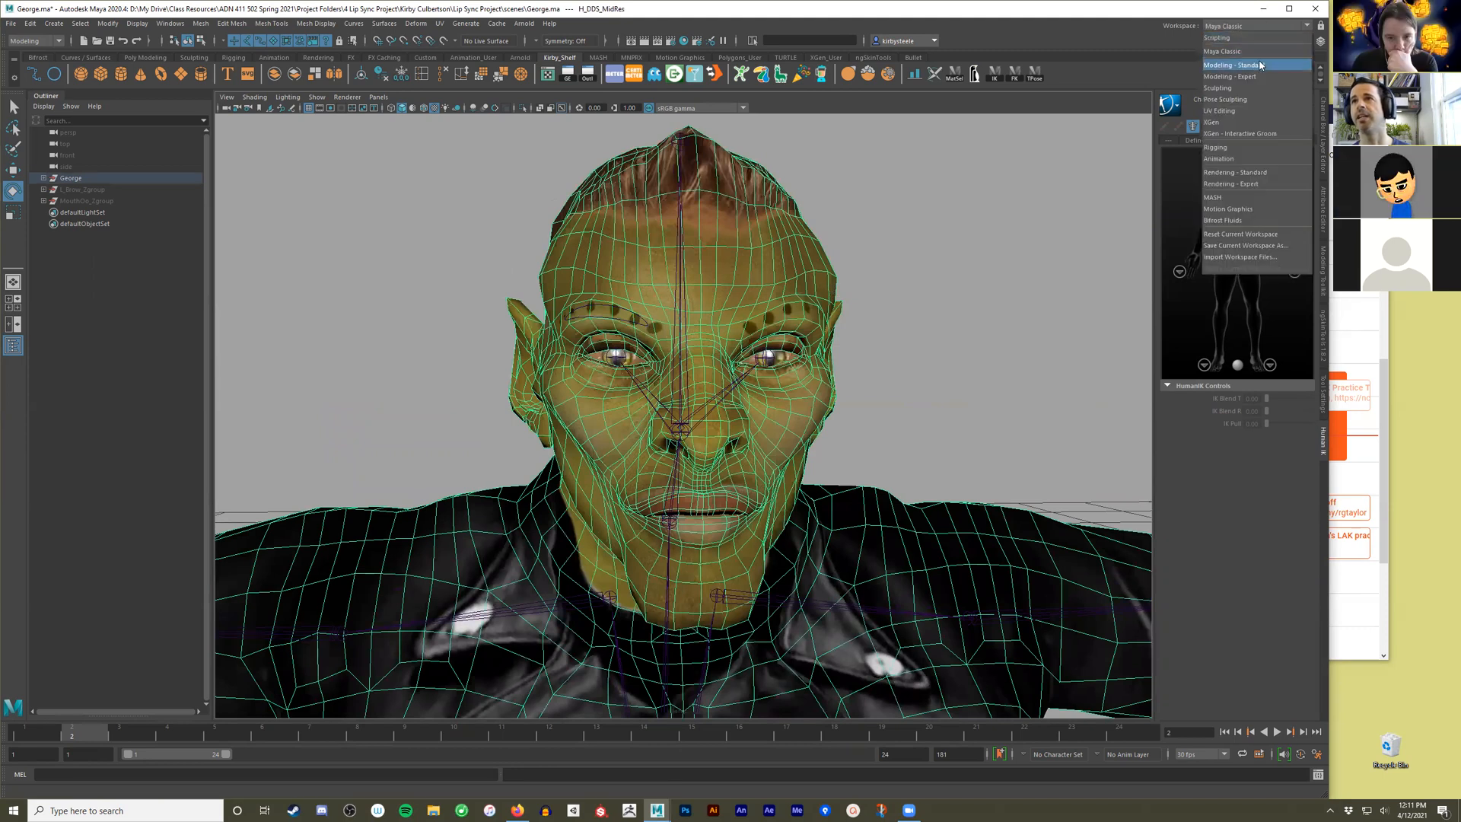
click(1247, 99)
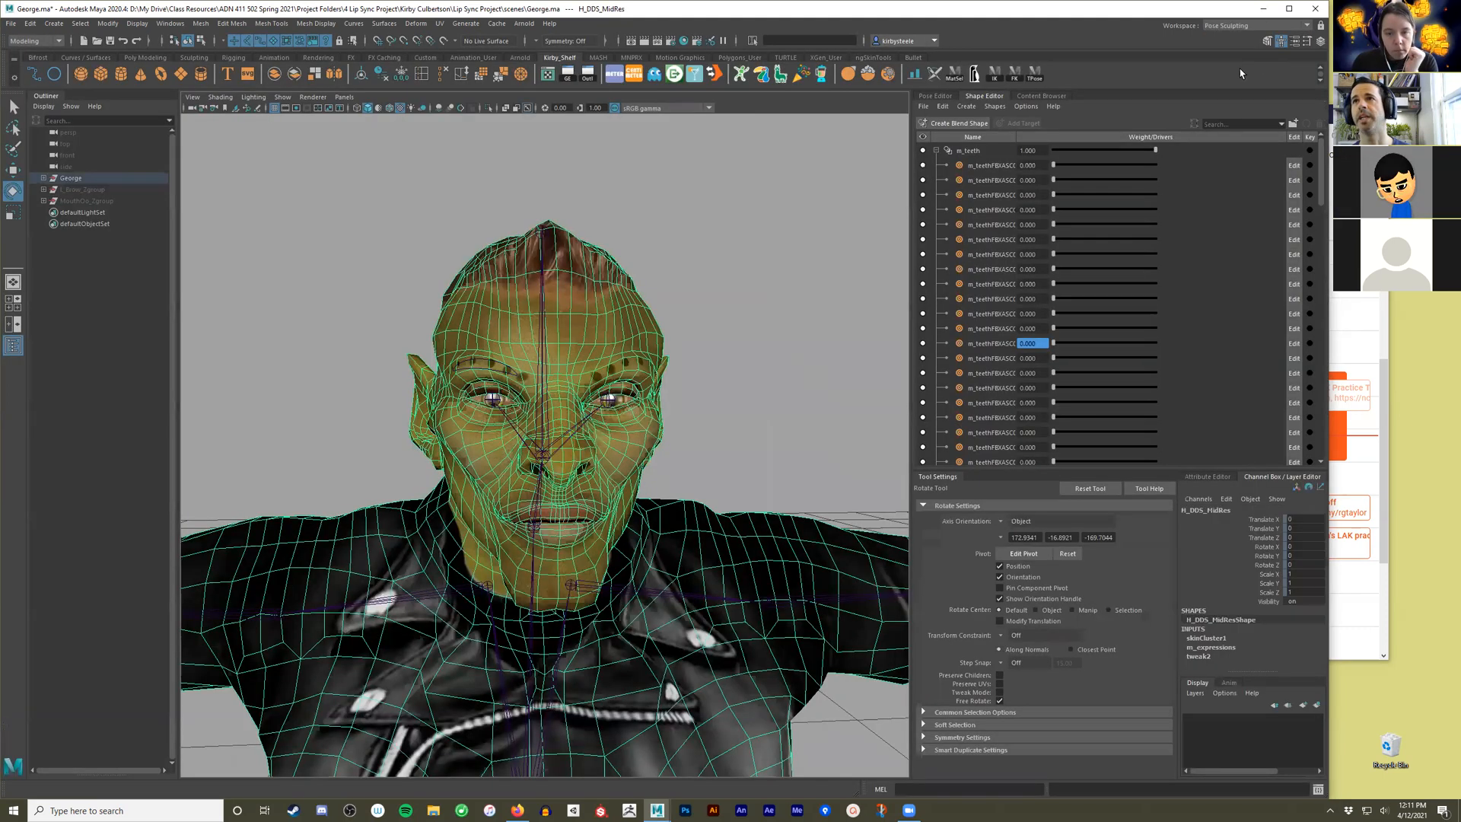
Review the target lists of the m_expressions and m_teeth blend shapes and examine the character's face from several angles.
click(937, 150)
click(938, 165)
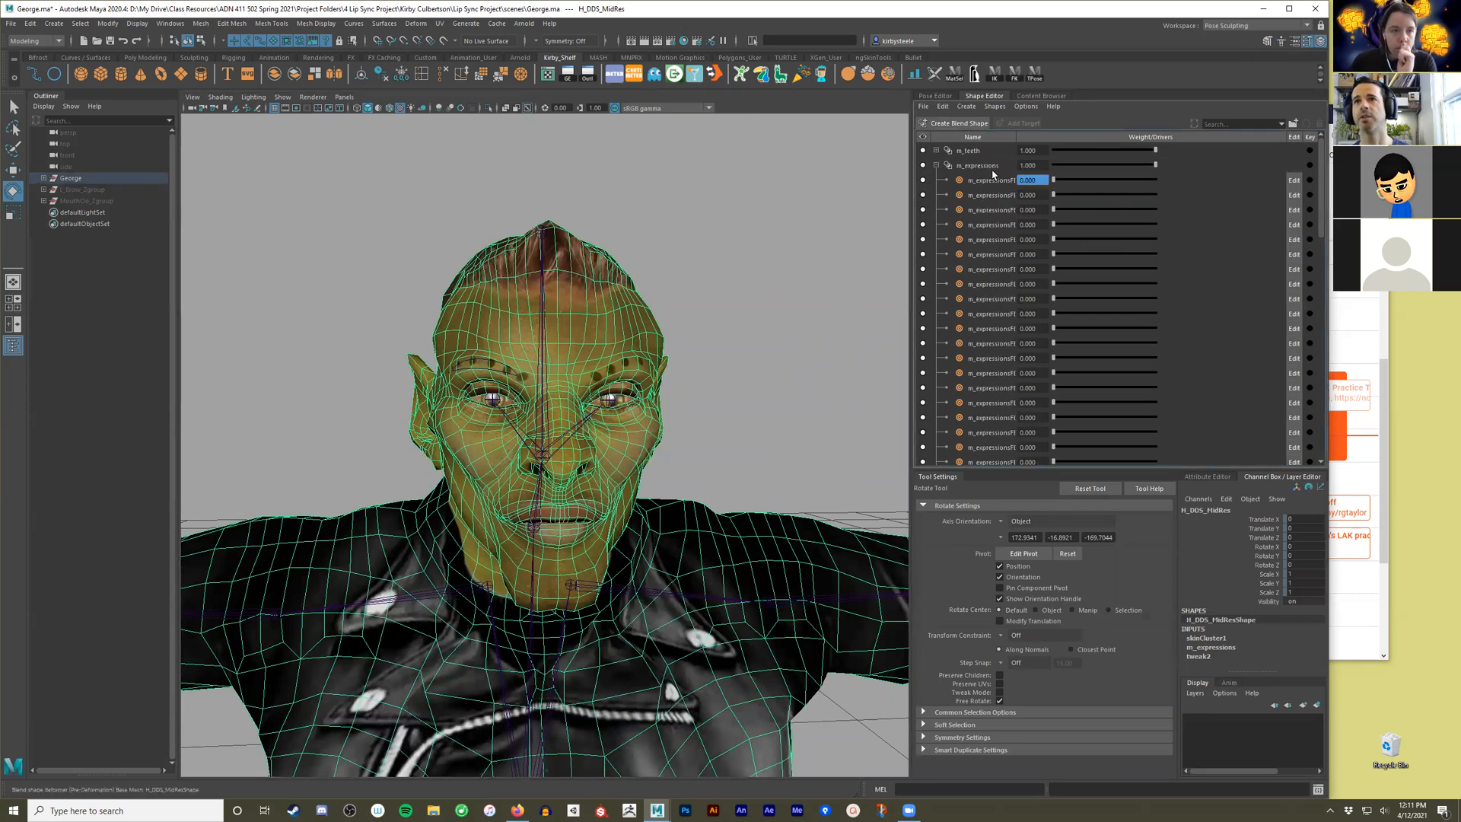
alt+drag(720, 329, 754, 320)
click(758, 313)
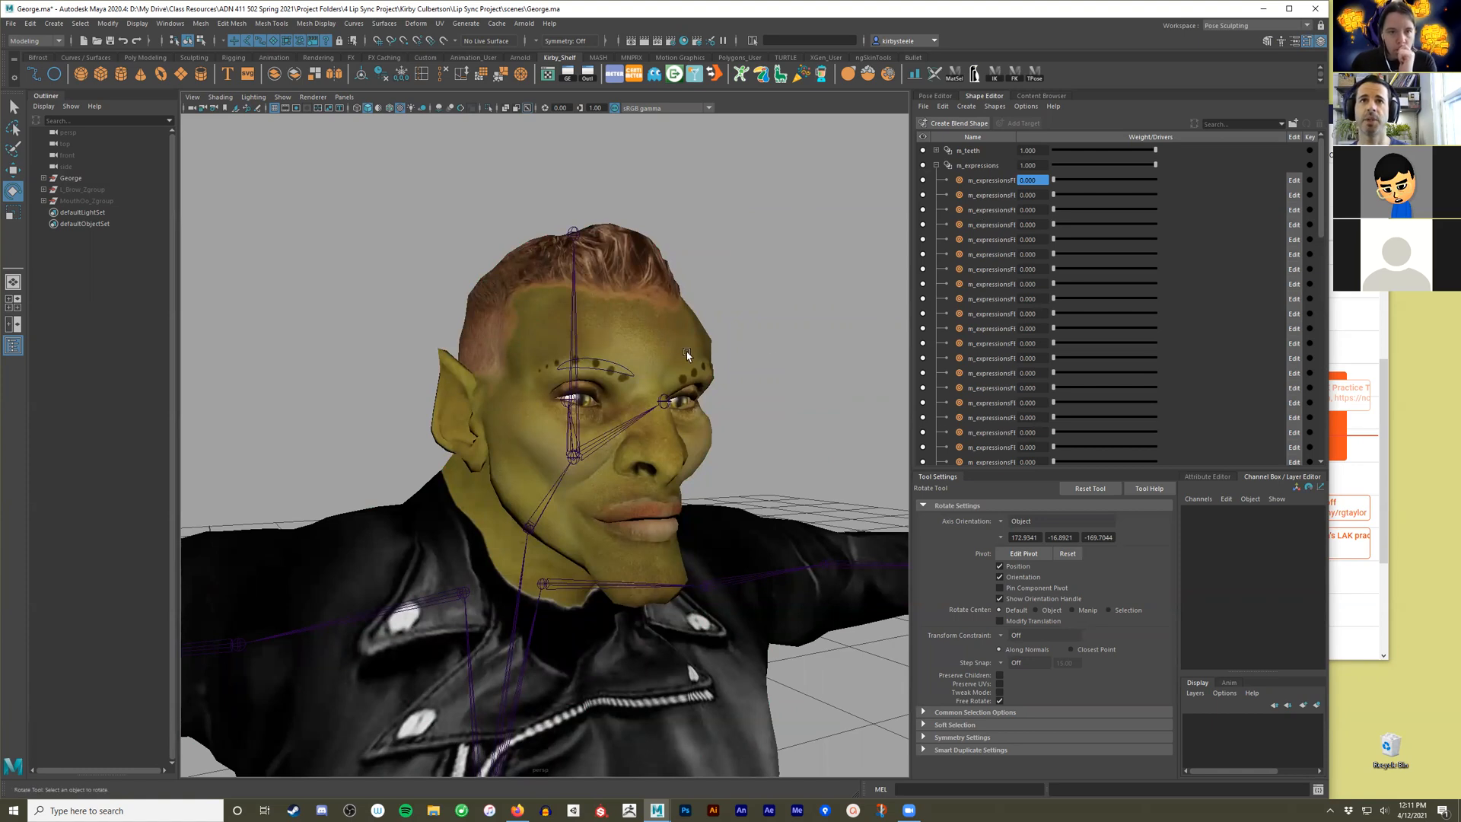
alt+drag(823, 358, 801, 355)
scroll(804, 357, up, 3)
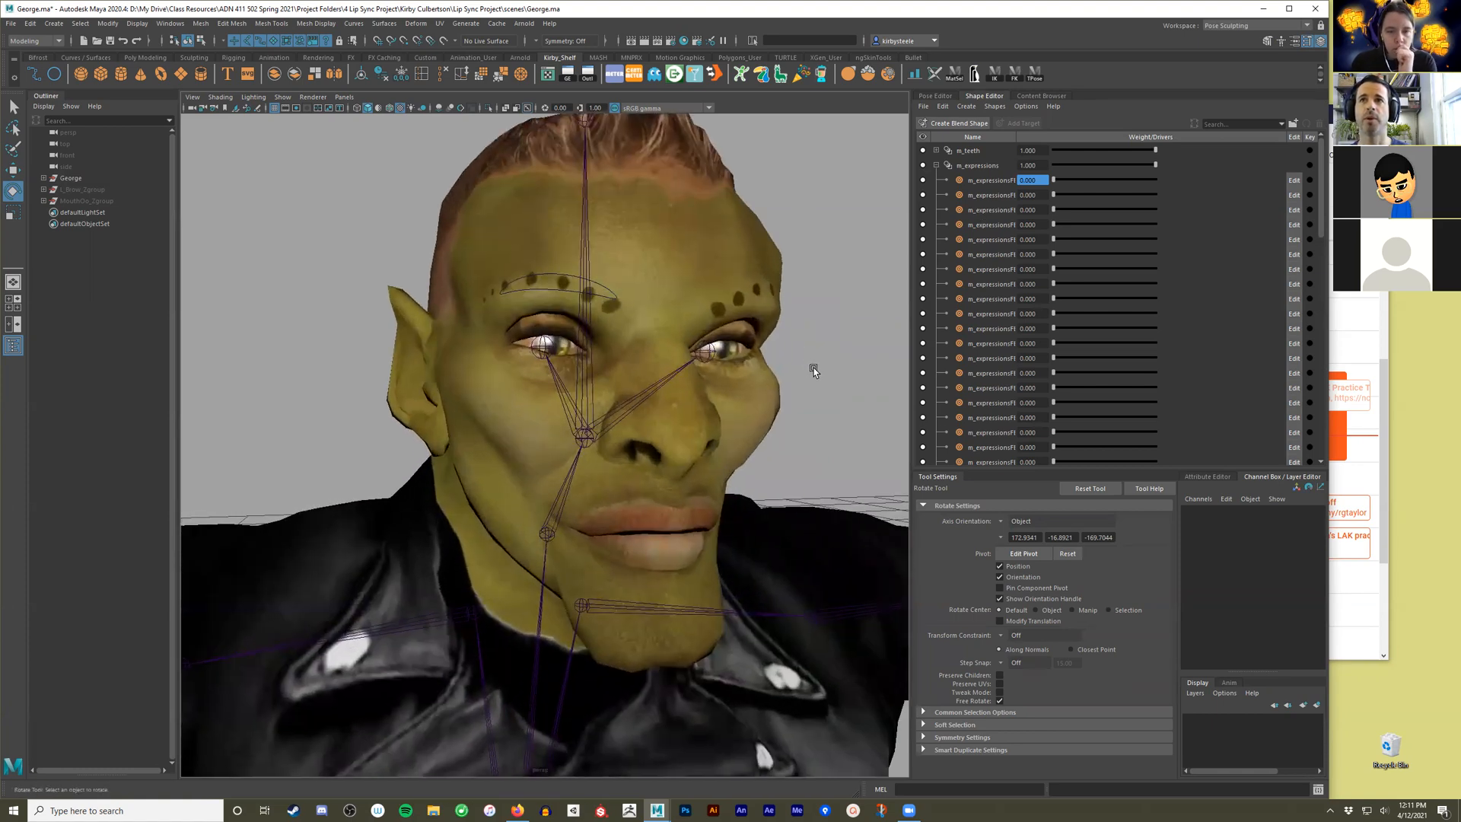
alt+middle_drag(814, 368, 785, 355)
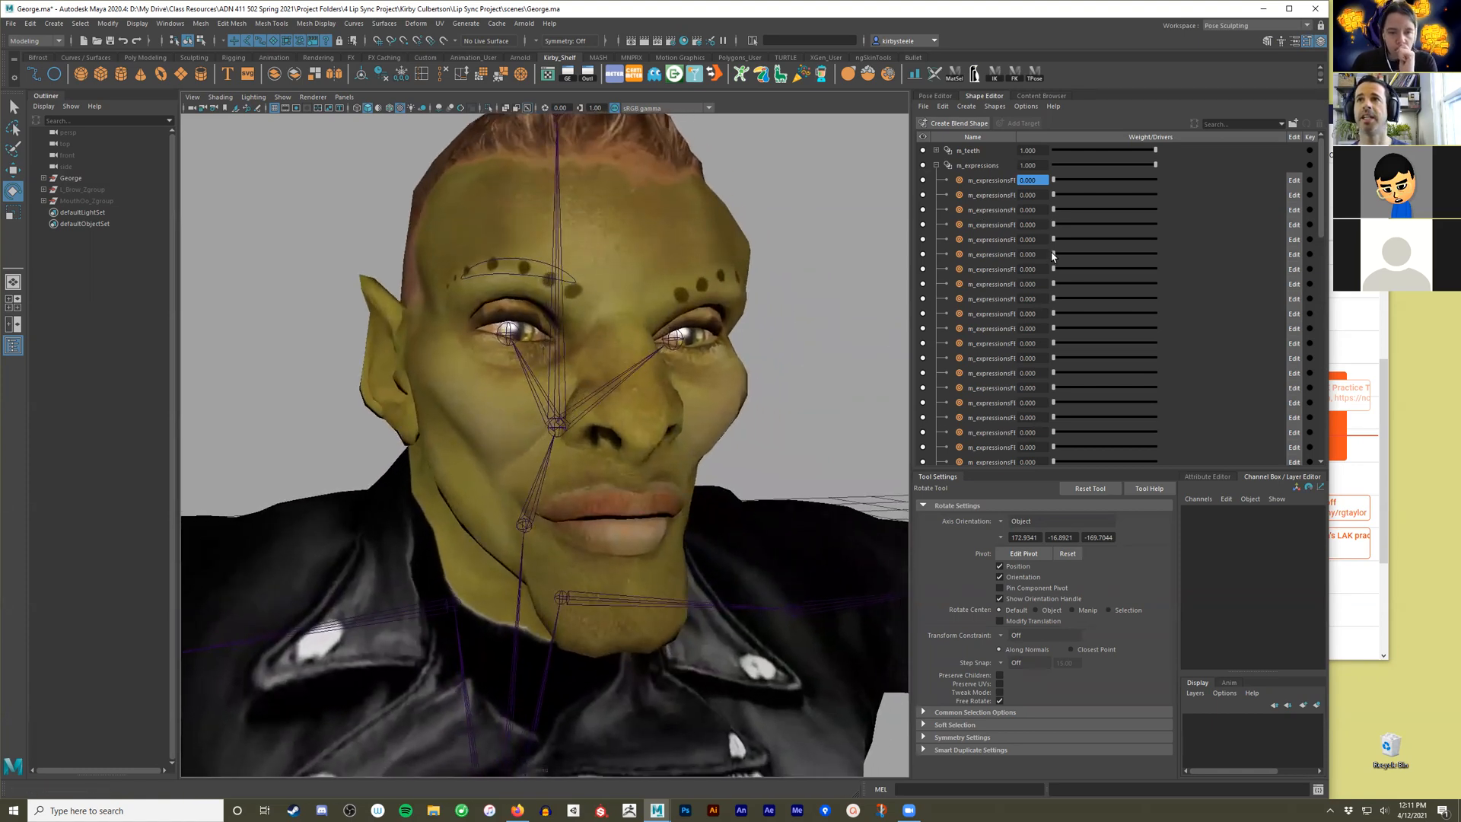
drag(1054, 254, 956, 275)
alt+drag(826, 282, 828, 286)
alt+right_drag(827, 285, 760, 284)
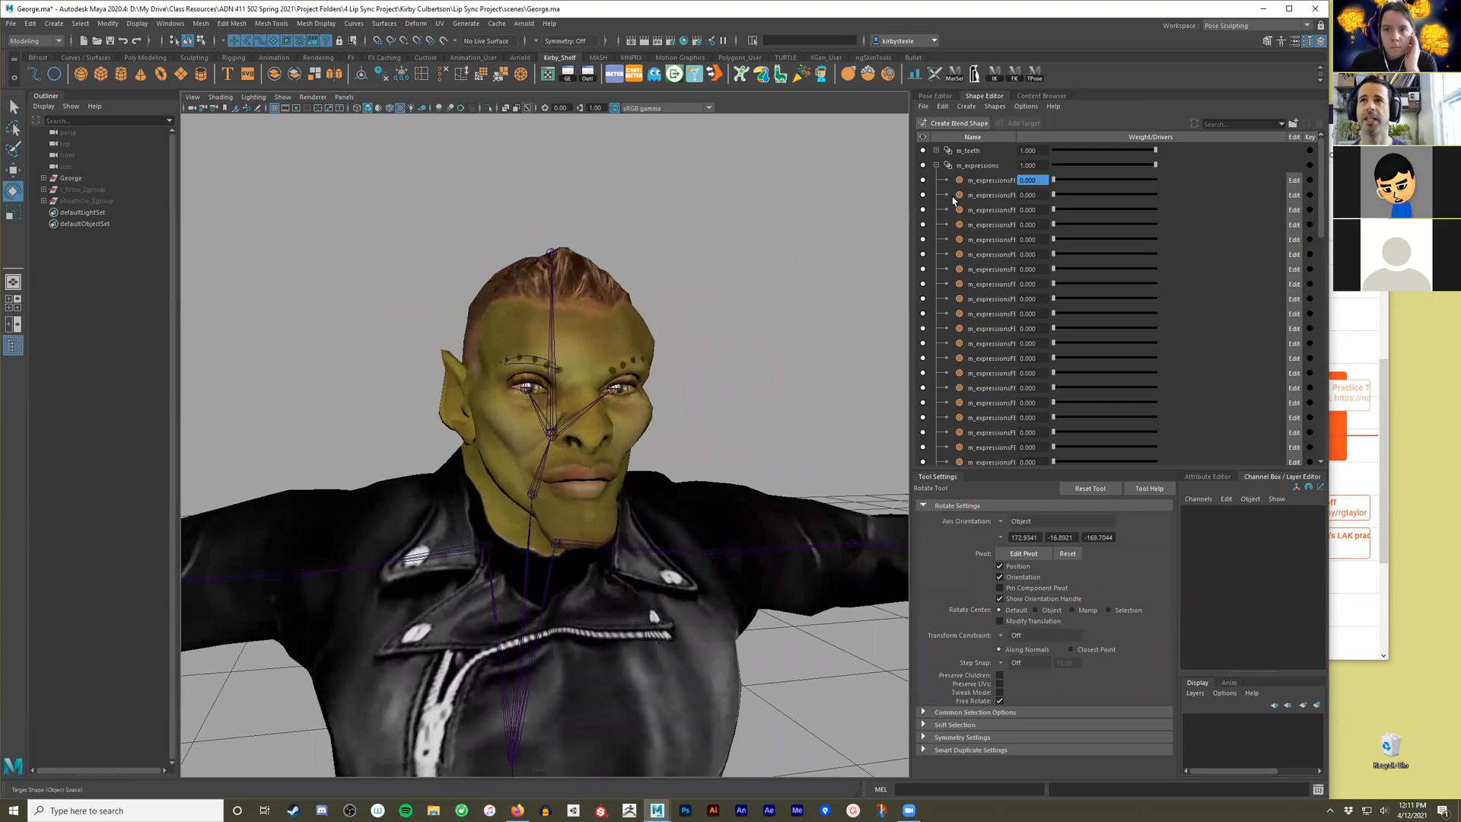
click(937, 150)
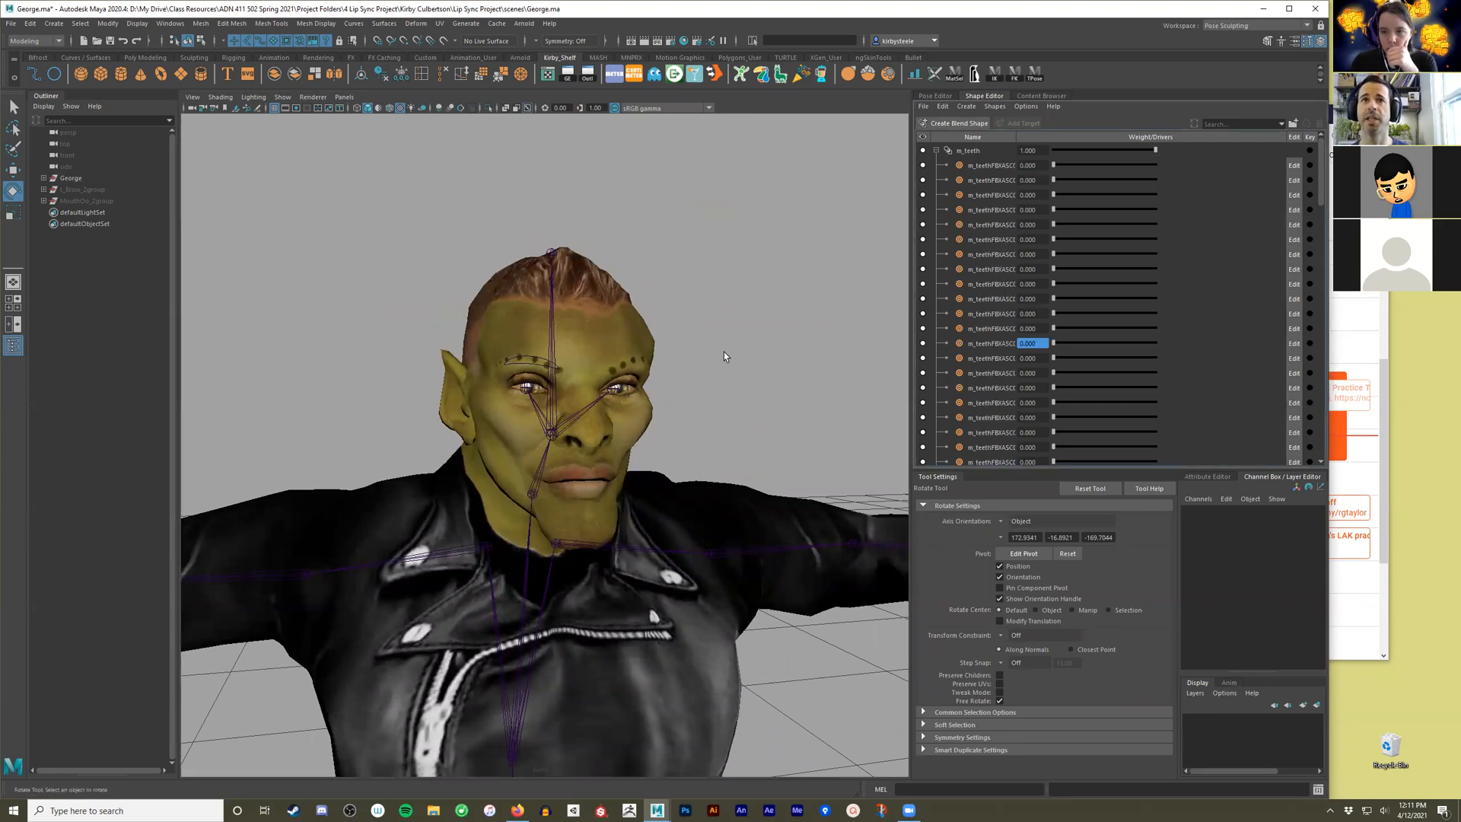
Raise the right brow control (R_Brow_ctrl) to a Translate Y of about 0.215.
click(538, 362)
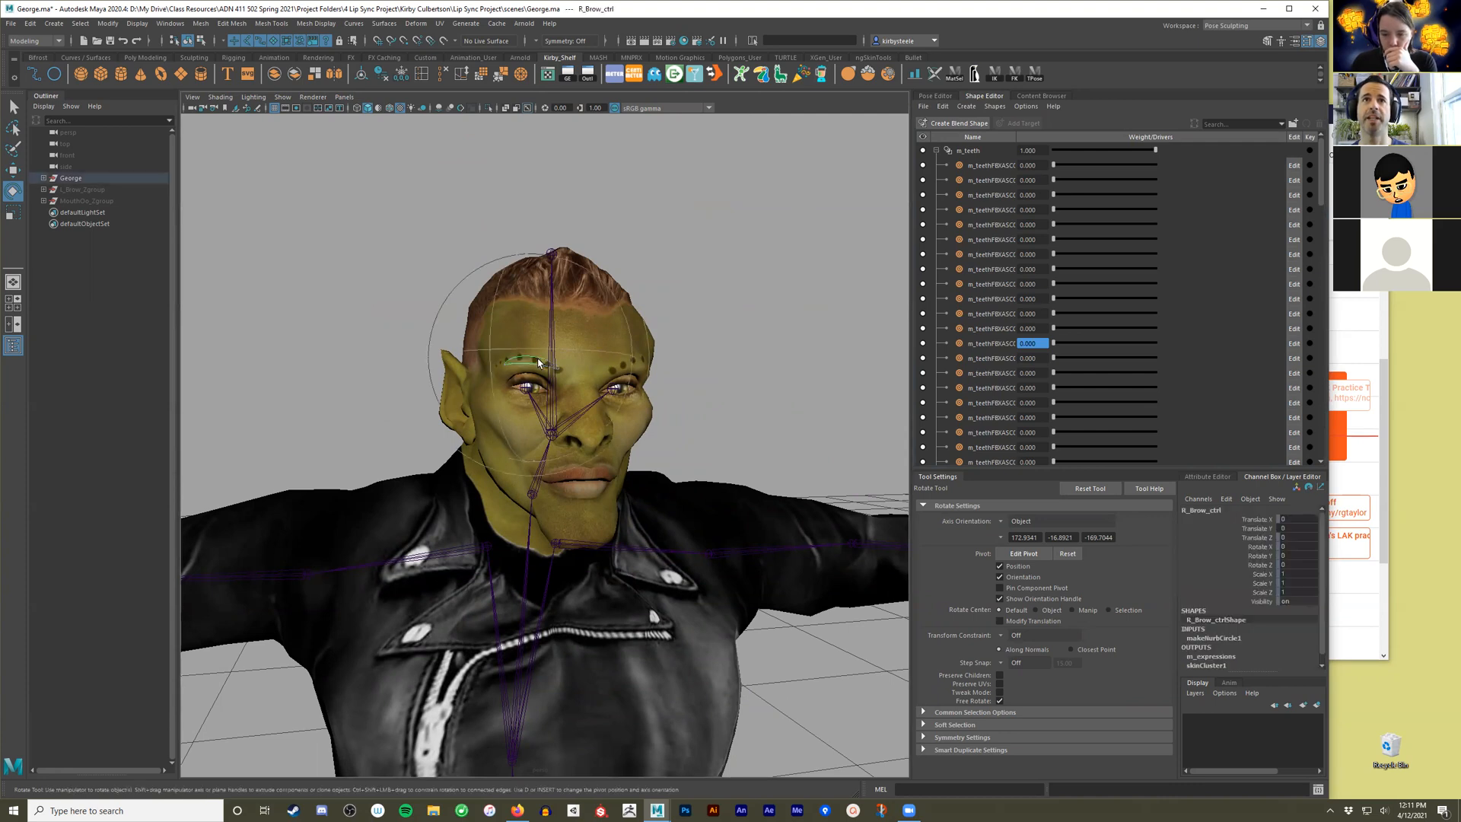
key(w)
alt+drag(528, 418, 542, 348)
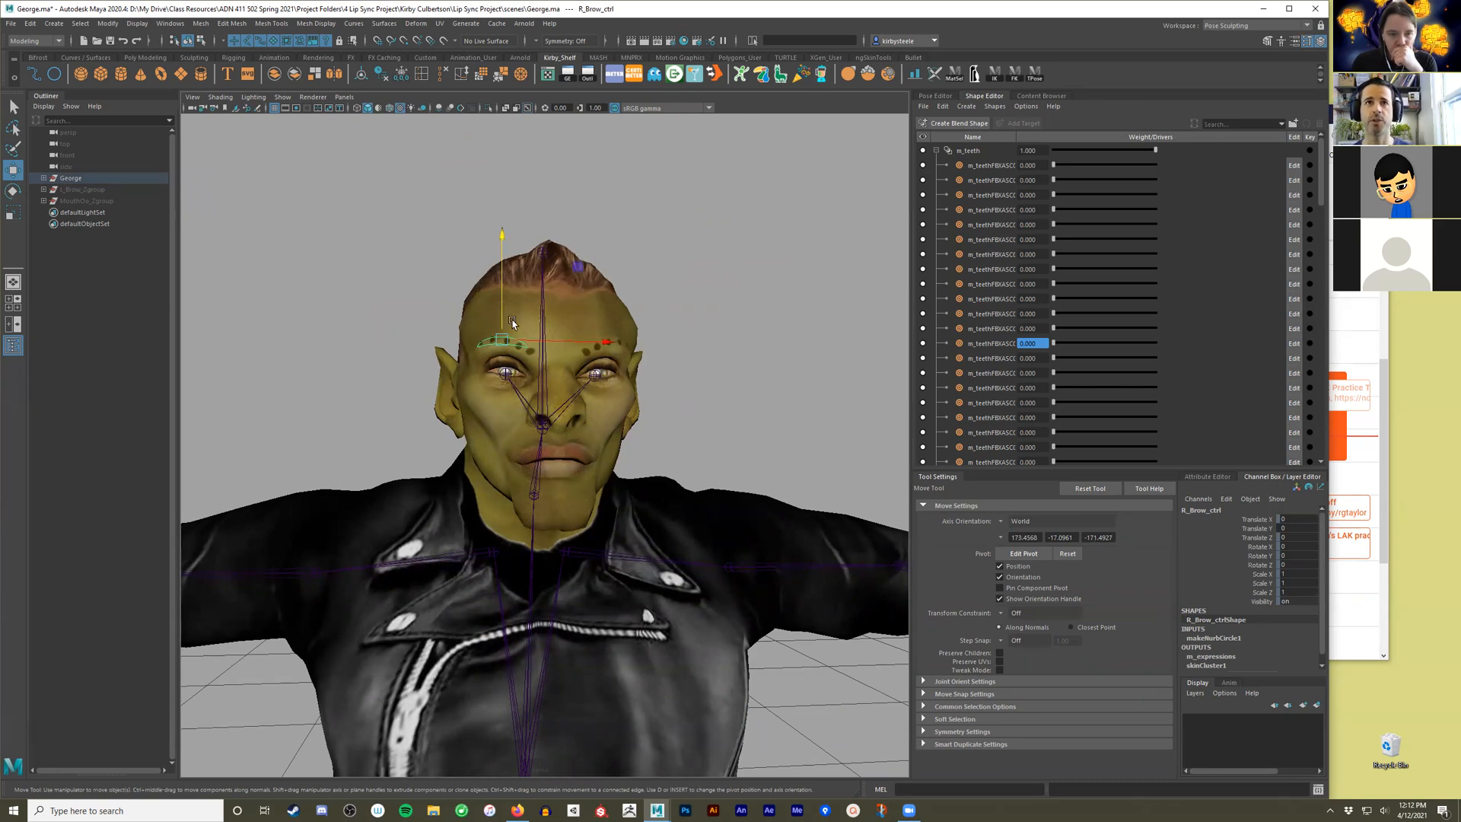
mouse_move(504, 286)
mouse_down()
mouse_move(493, 268)
mouse_move(475, 284)
mouse_up()
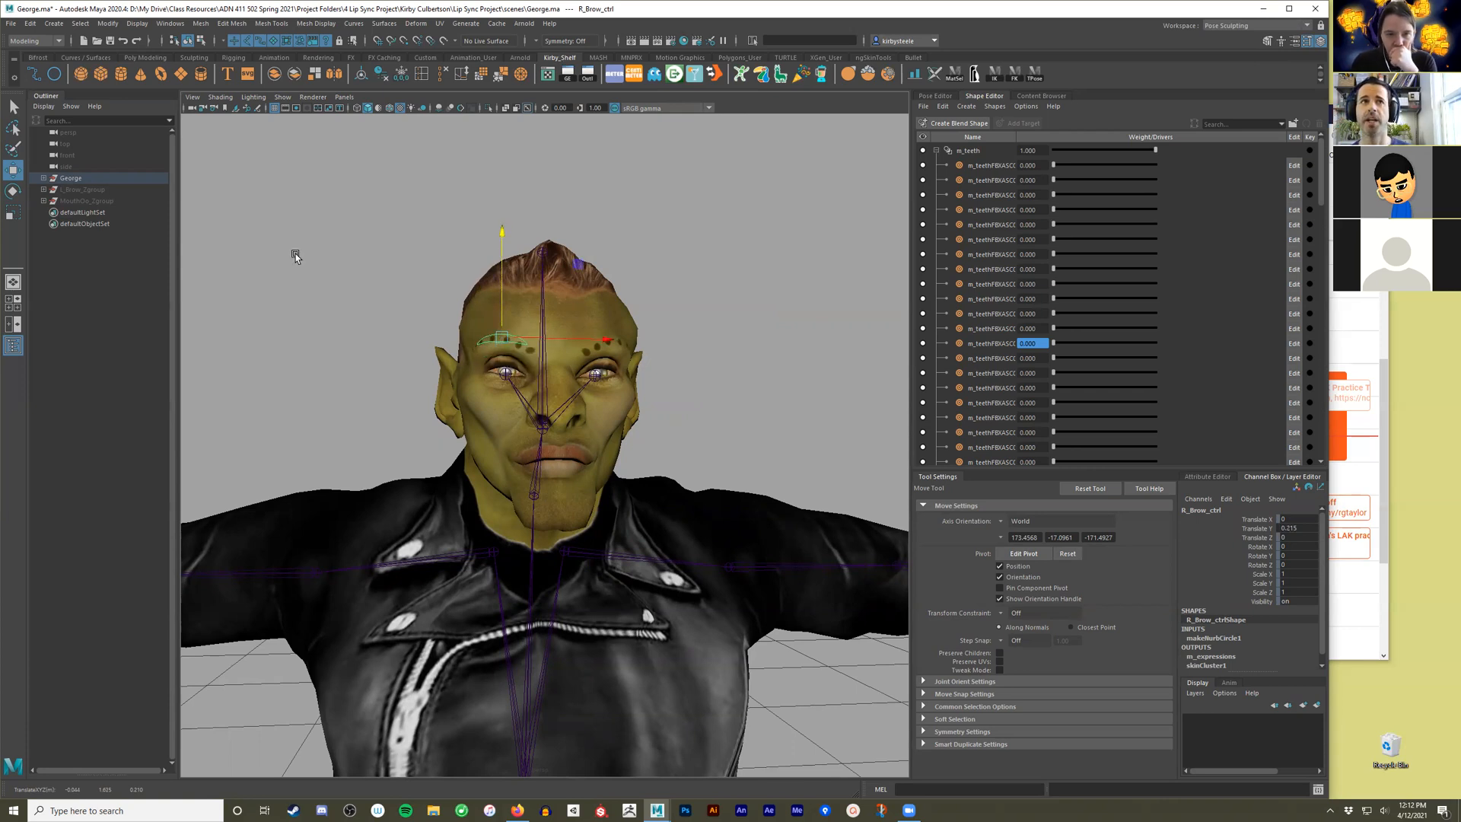
Expand the George and Face_Controls groups and unhide the MouthA control group.
click(43, 178)
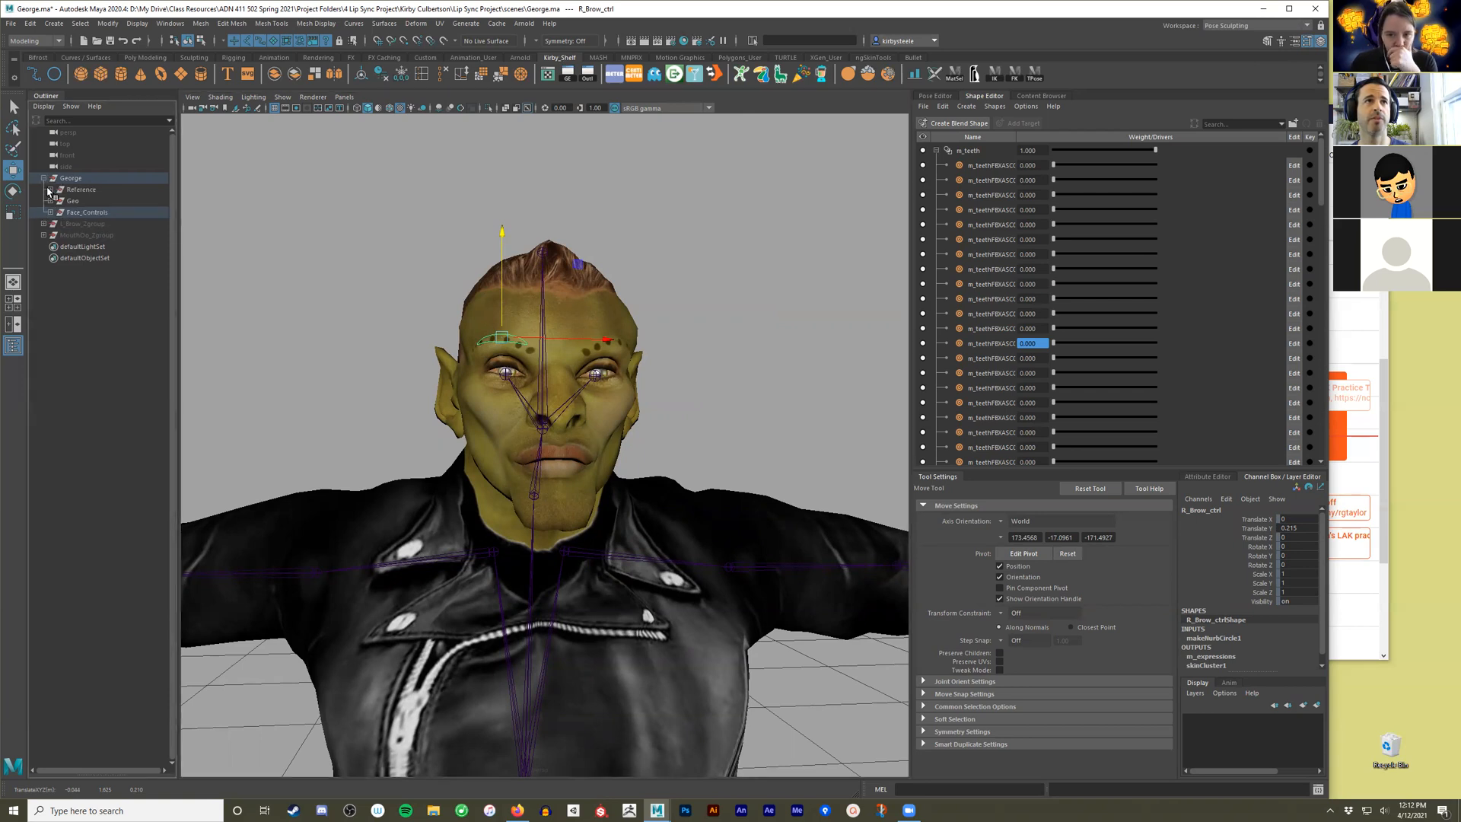
click(50, 212)
click(90, 246)
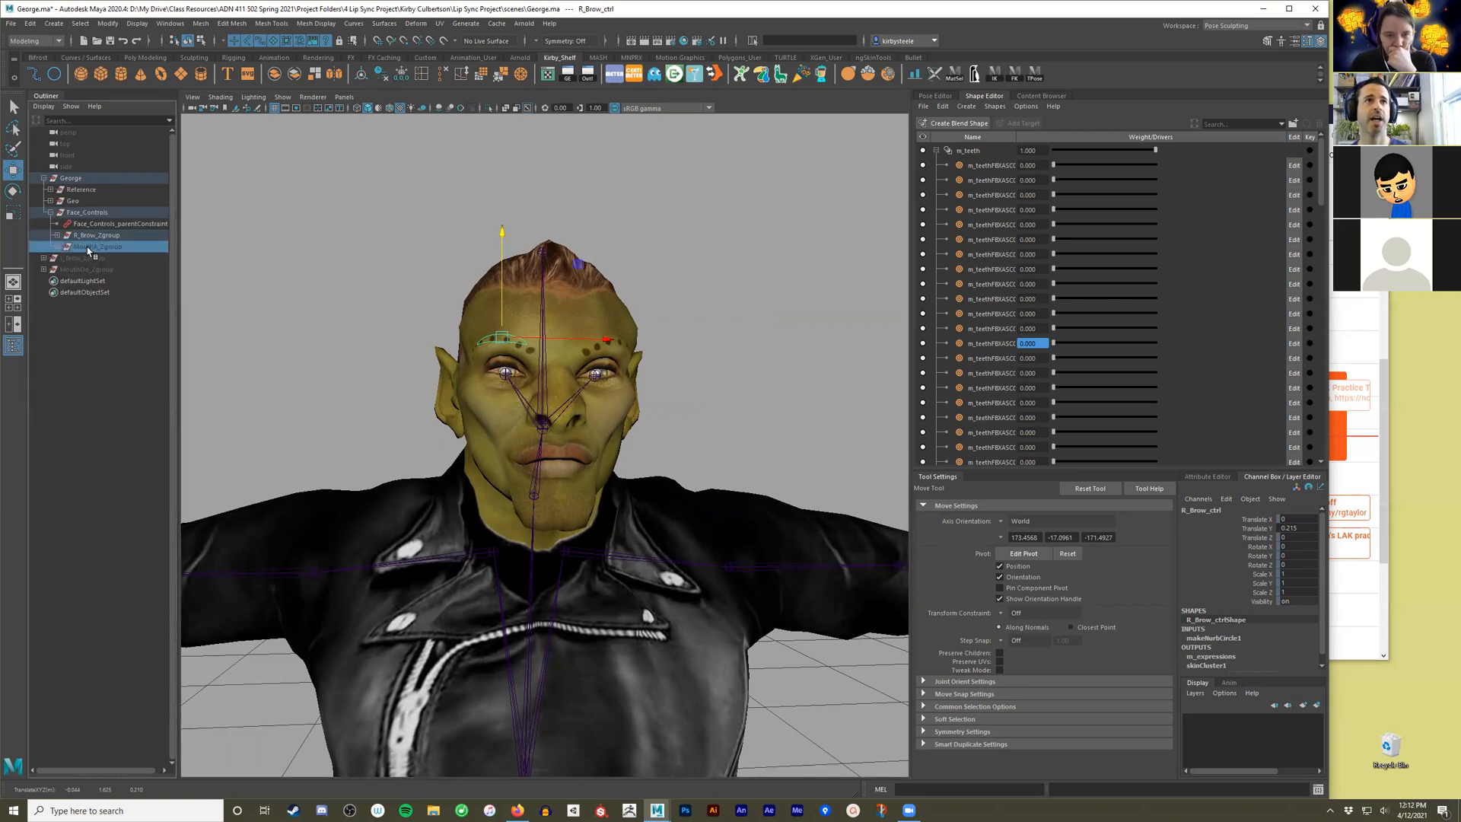
key(shift+h)
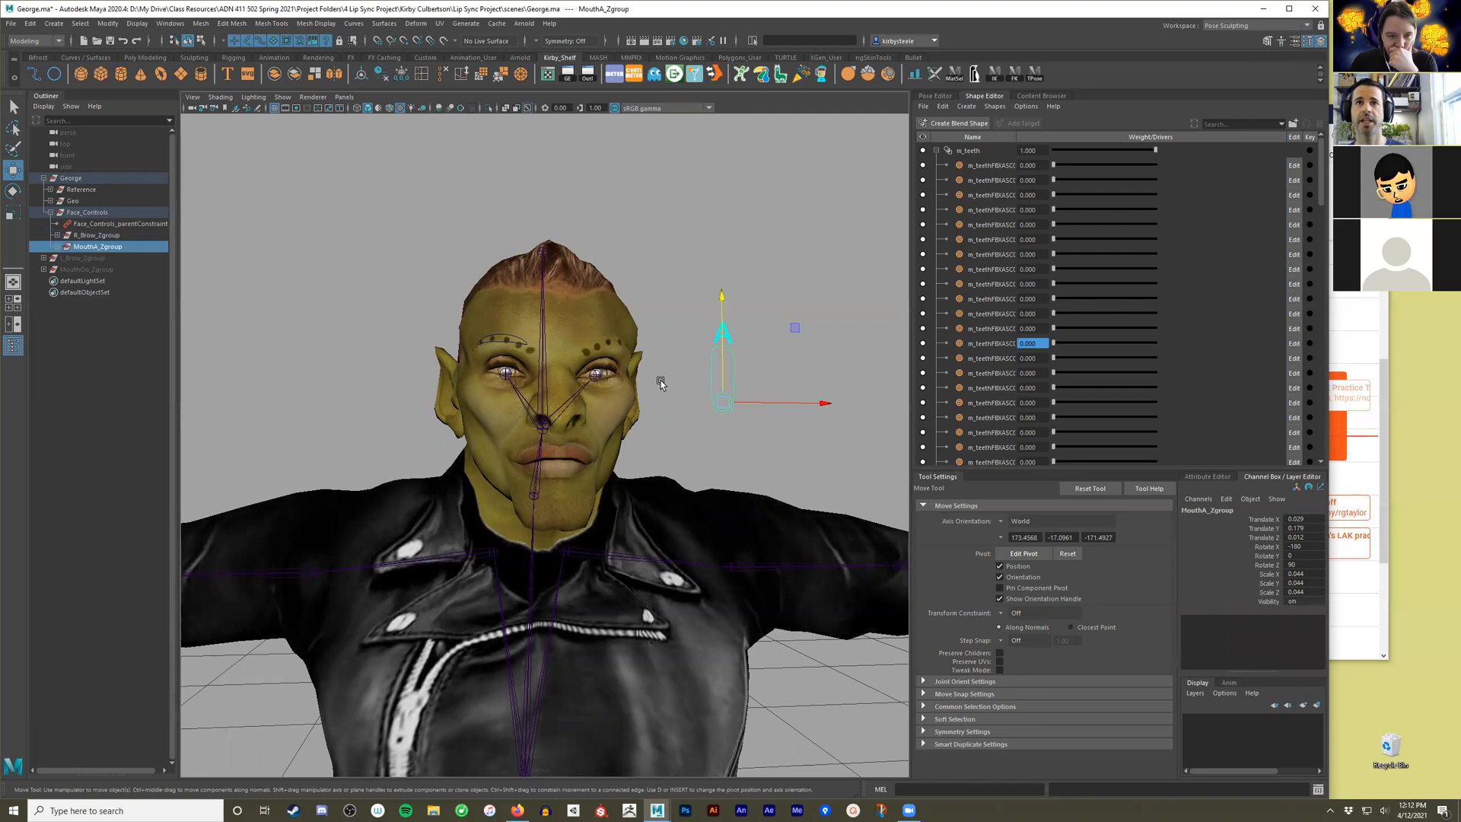
click(682, 411)
mouse_move(661, 415)
alt+mouse_down()
mouse_move(671, 406)
mouse_move(641, 431)
mouse_move(665, 429)
alt+mouse_up()
scroll(673, 438, up, 3)
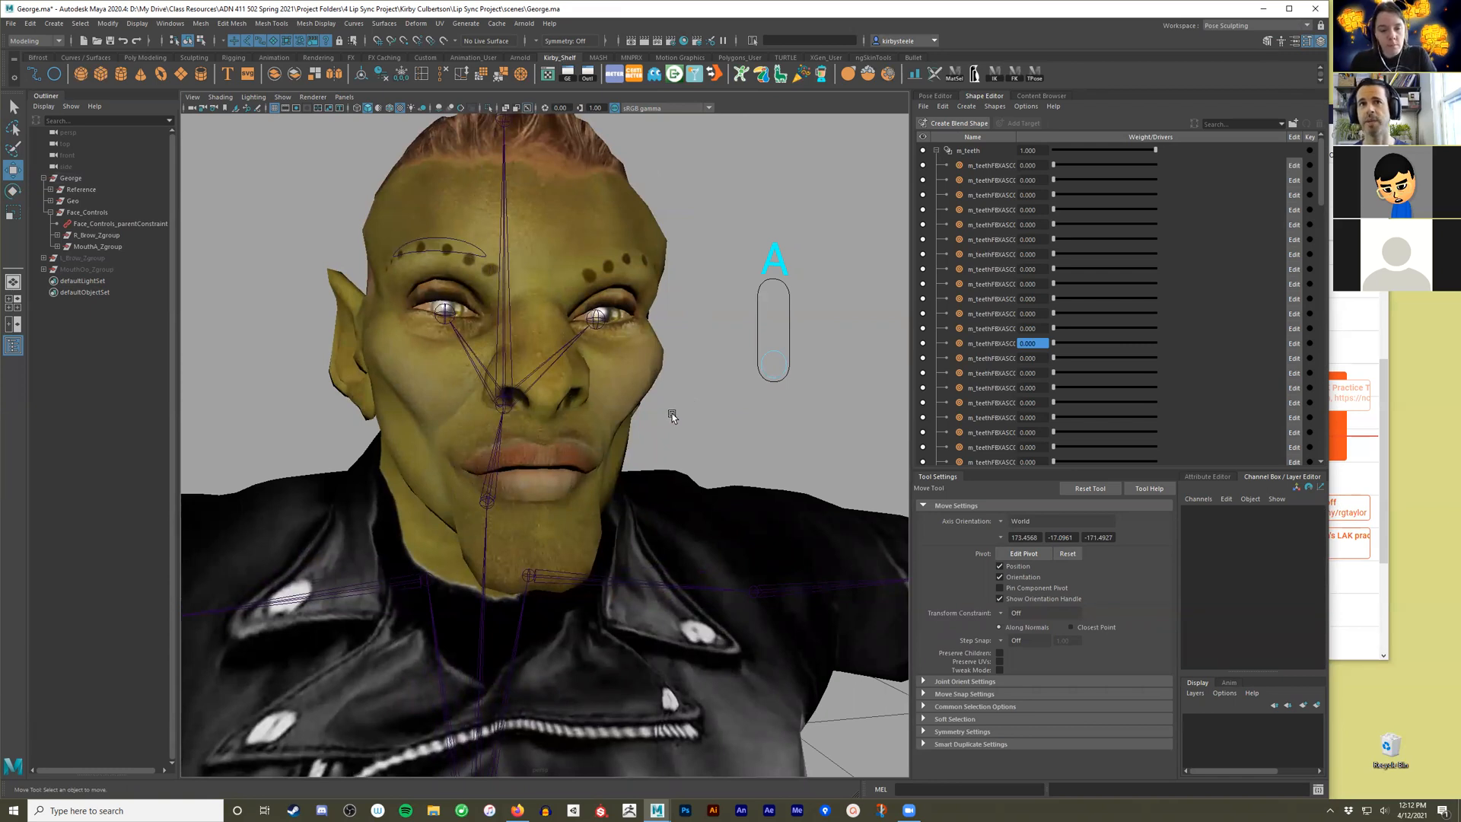
Select MouthA_ctrl beside the head and examine its channels and connected outputs.
drag(712, 318, 835, 415)
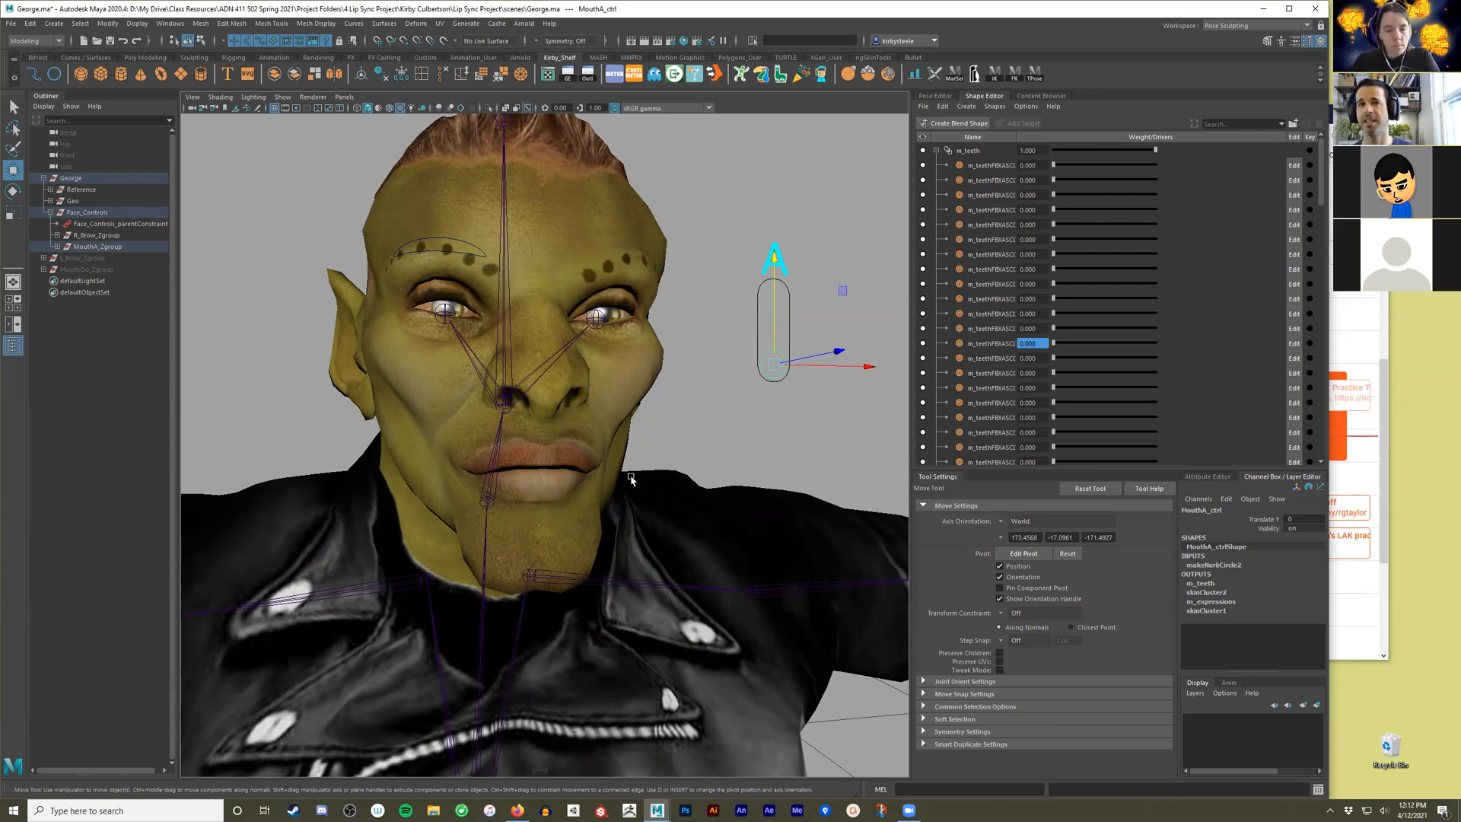
scroll(795, 402, down, 1)
alt+drag(795, 401, 750, 343)
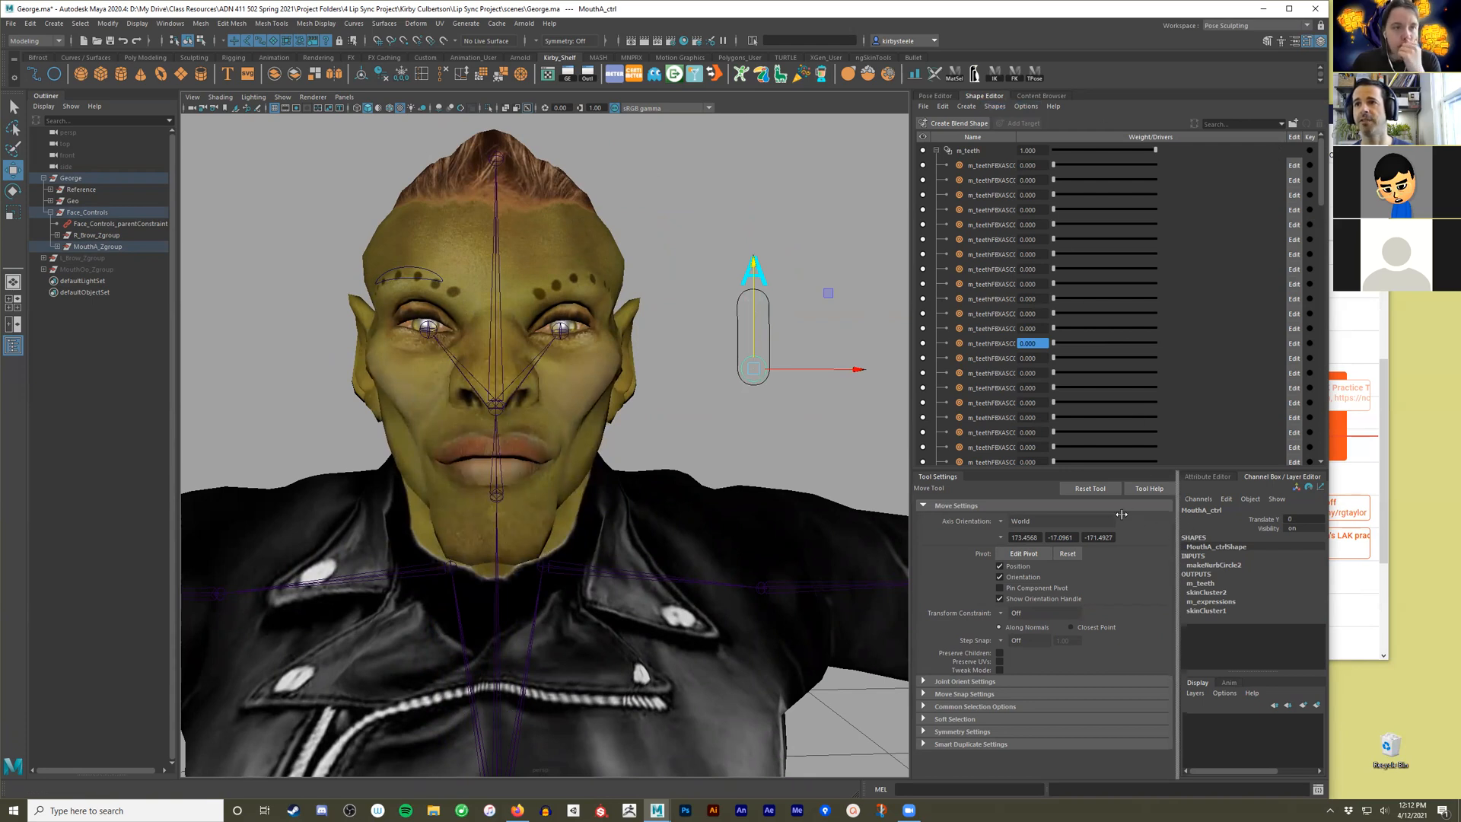
drag(912, 557, 891, 557)
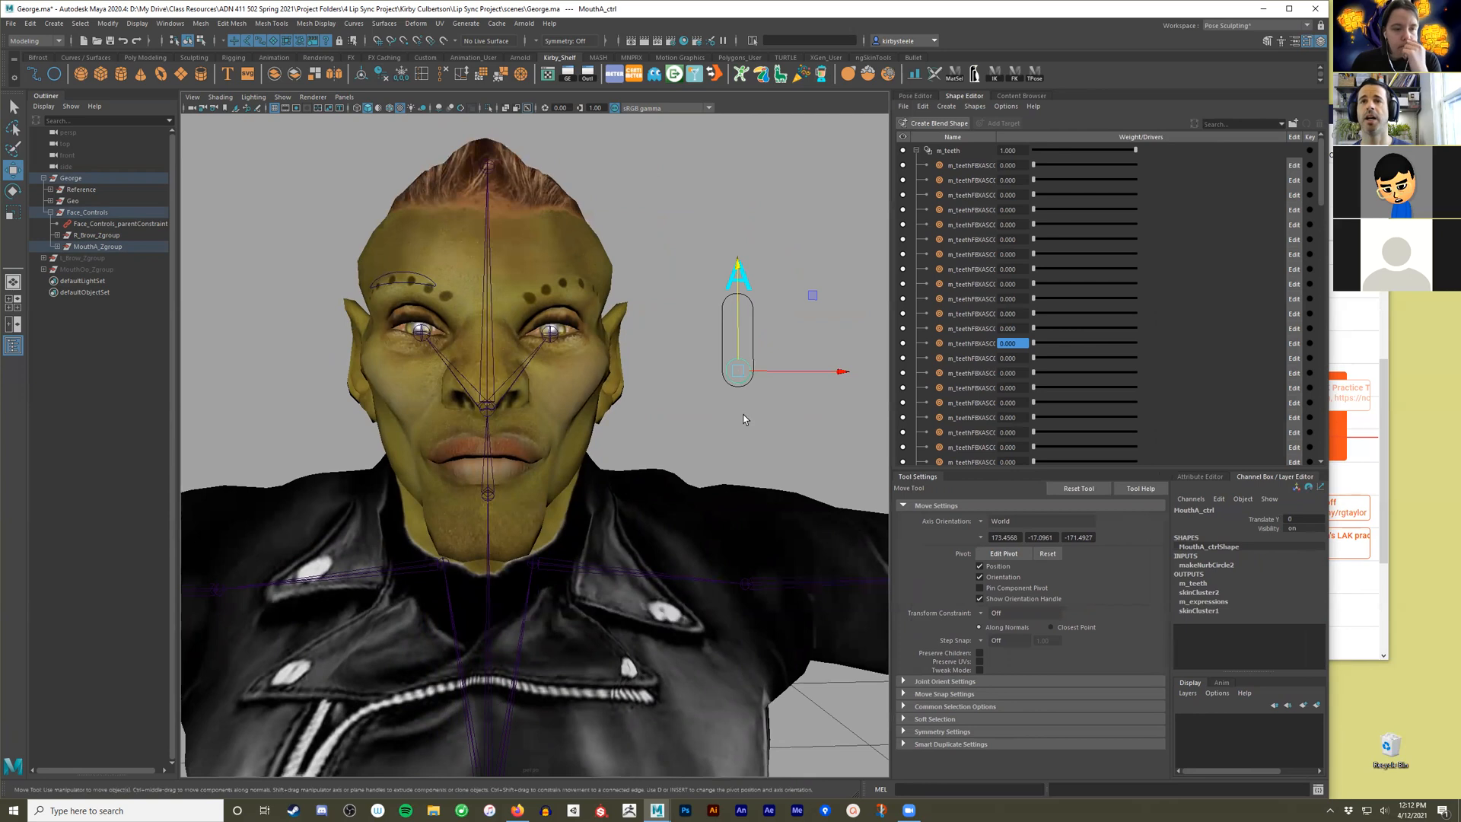
alt+drag(746, 418, 754, 423)
click(754, 423)
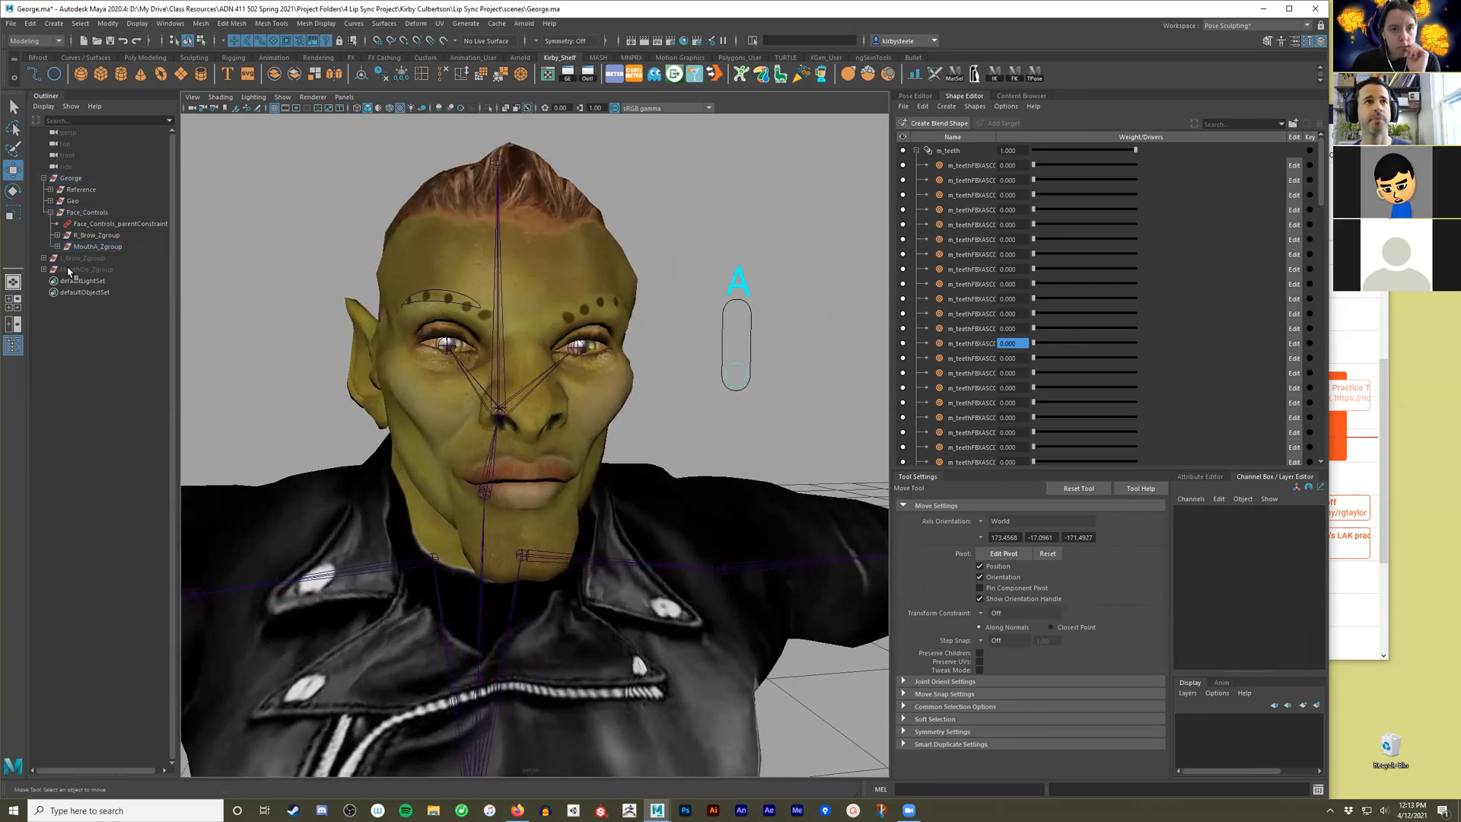
Hide the MouthA control group and collapse the Face_Controls group.
click(112, 247)
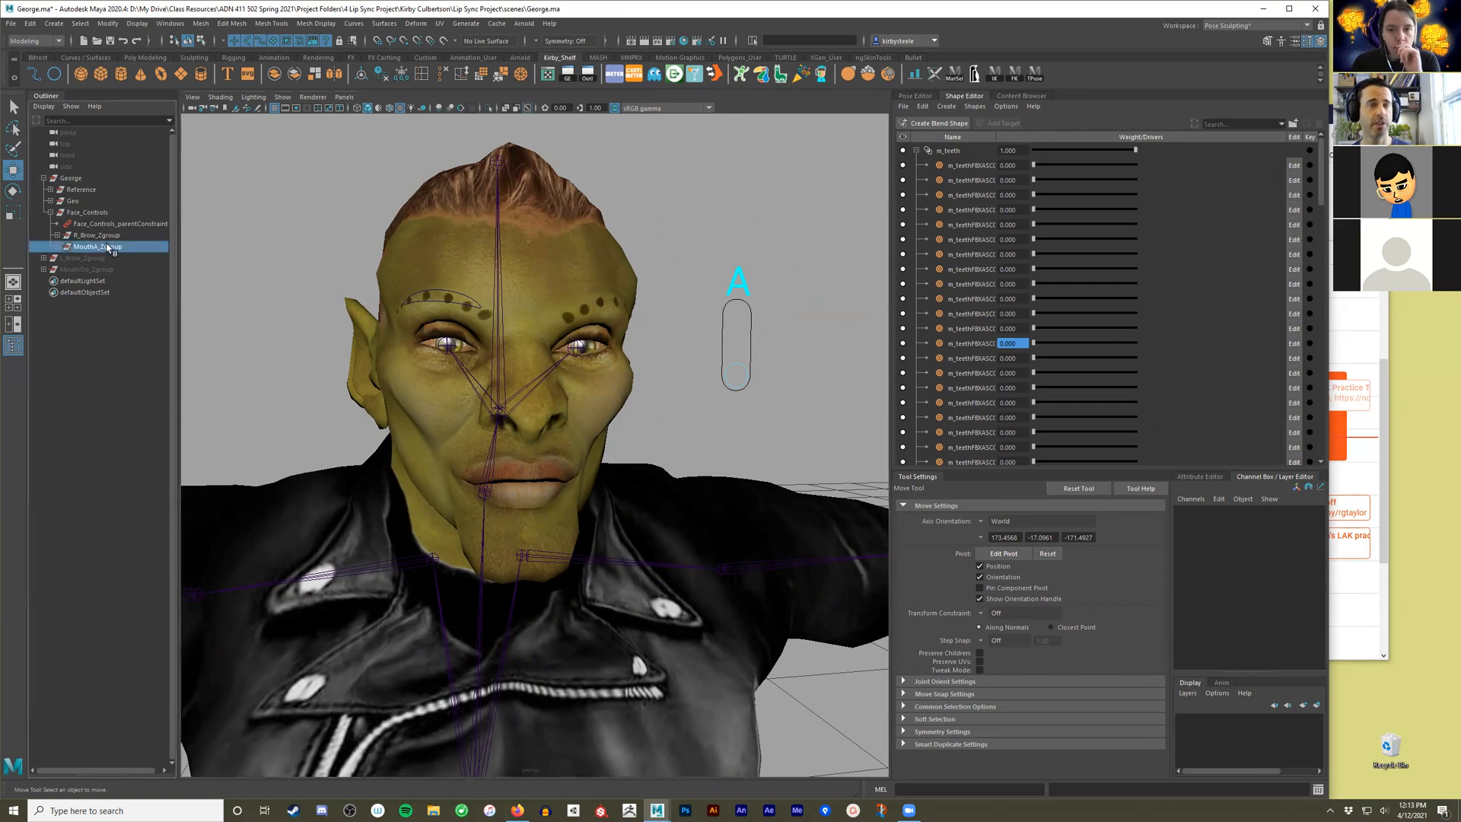
key(ctrl+h)
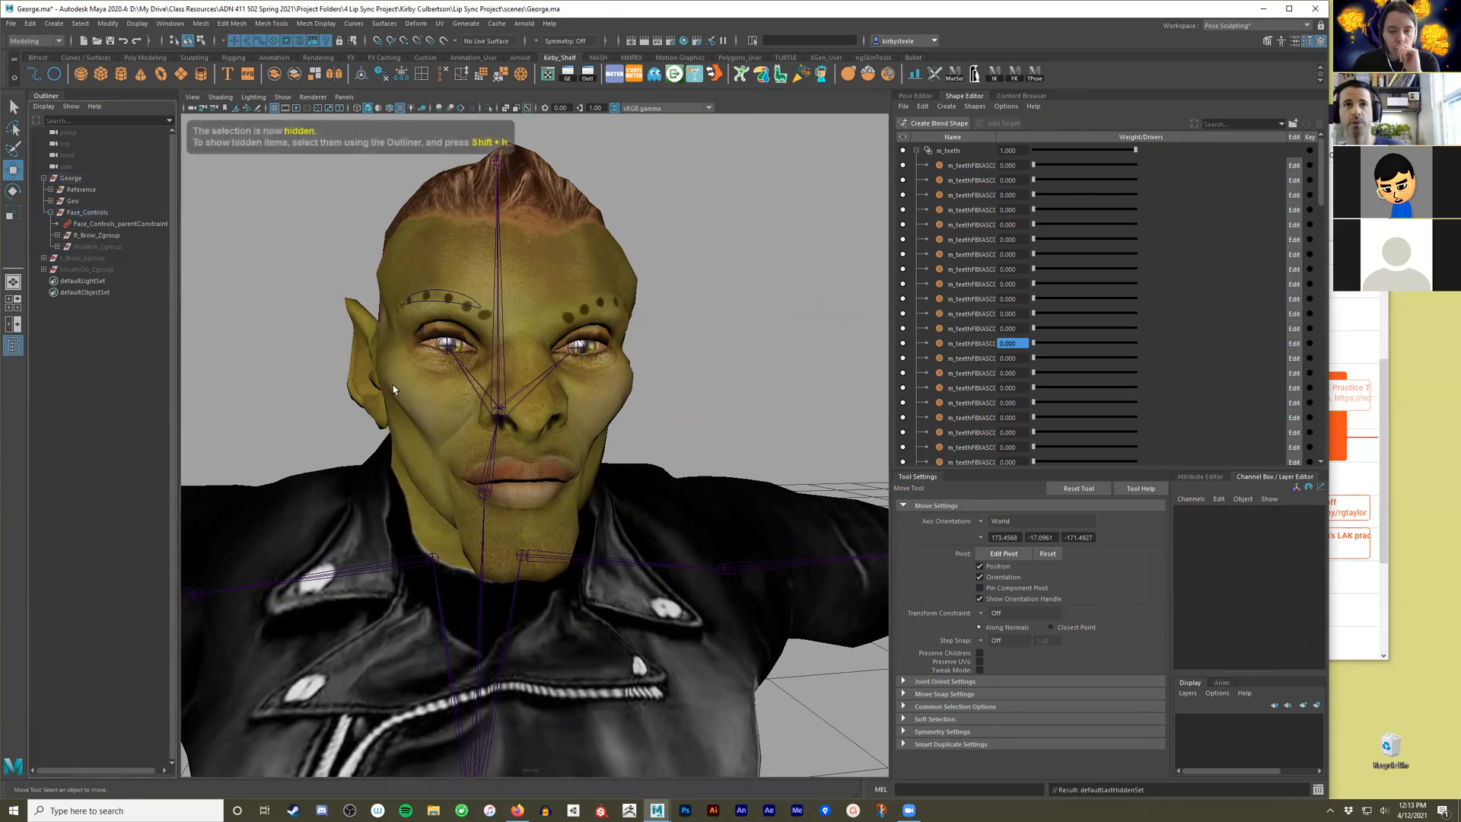
click(468, 299)
mouse_move(468, 299)
alt+mouse_down()
mouse_move(487, 299)
mouse_move(467, 307)
alt+mouse_up()
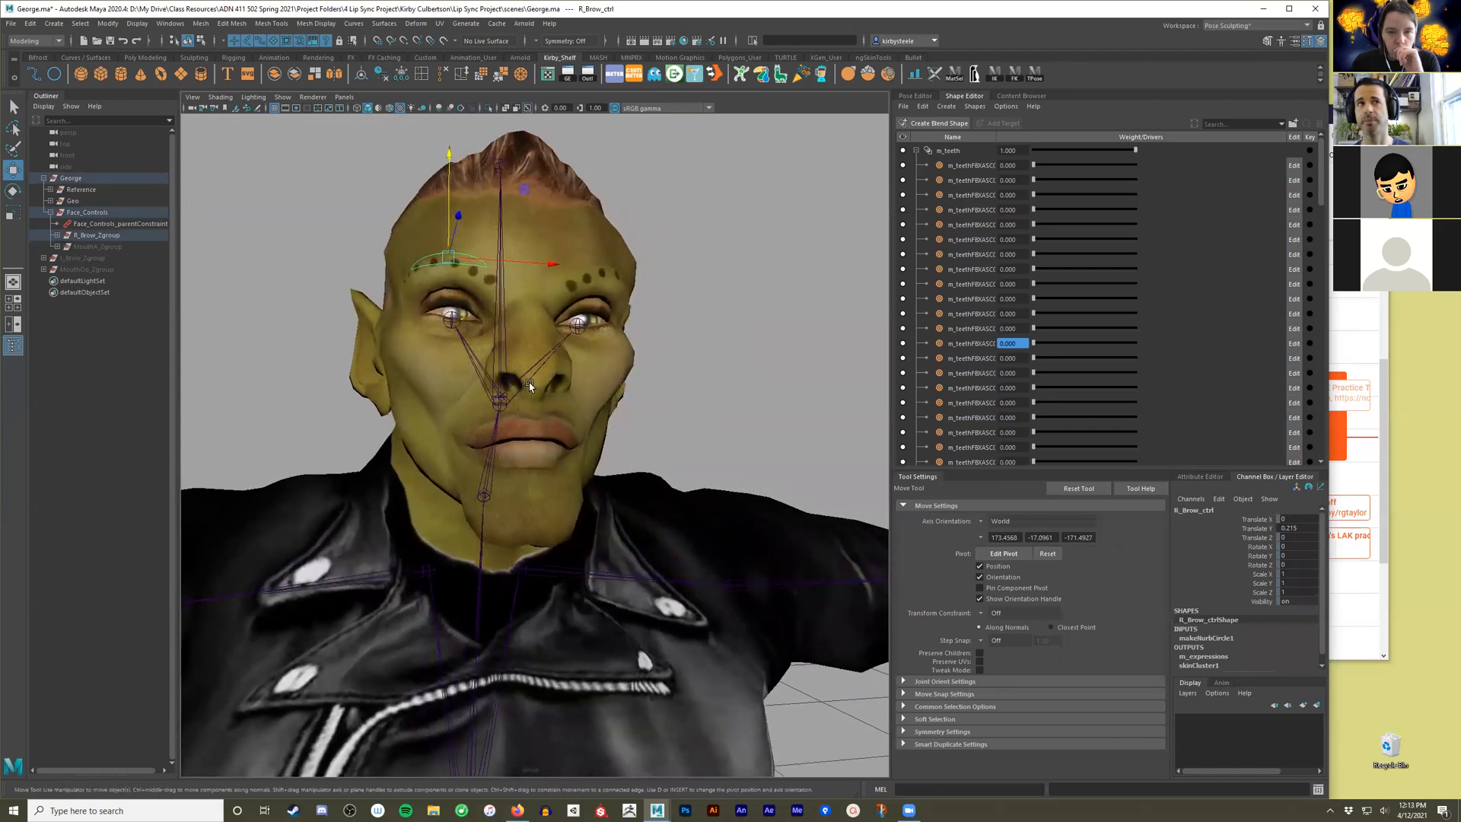
click(51, 213)
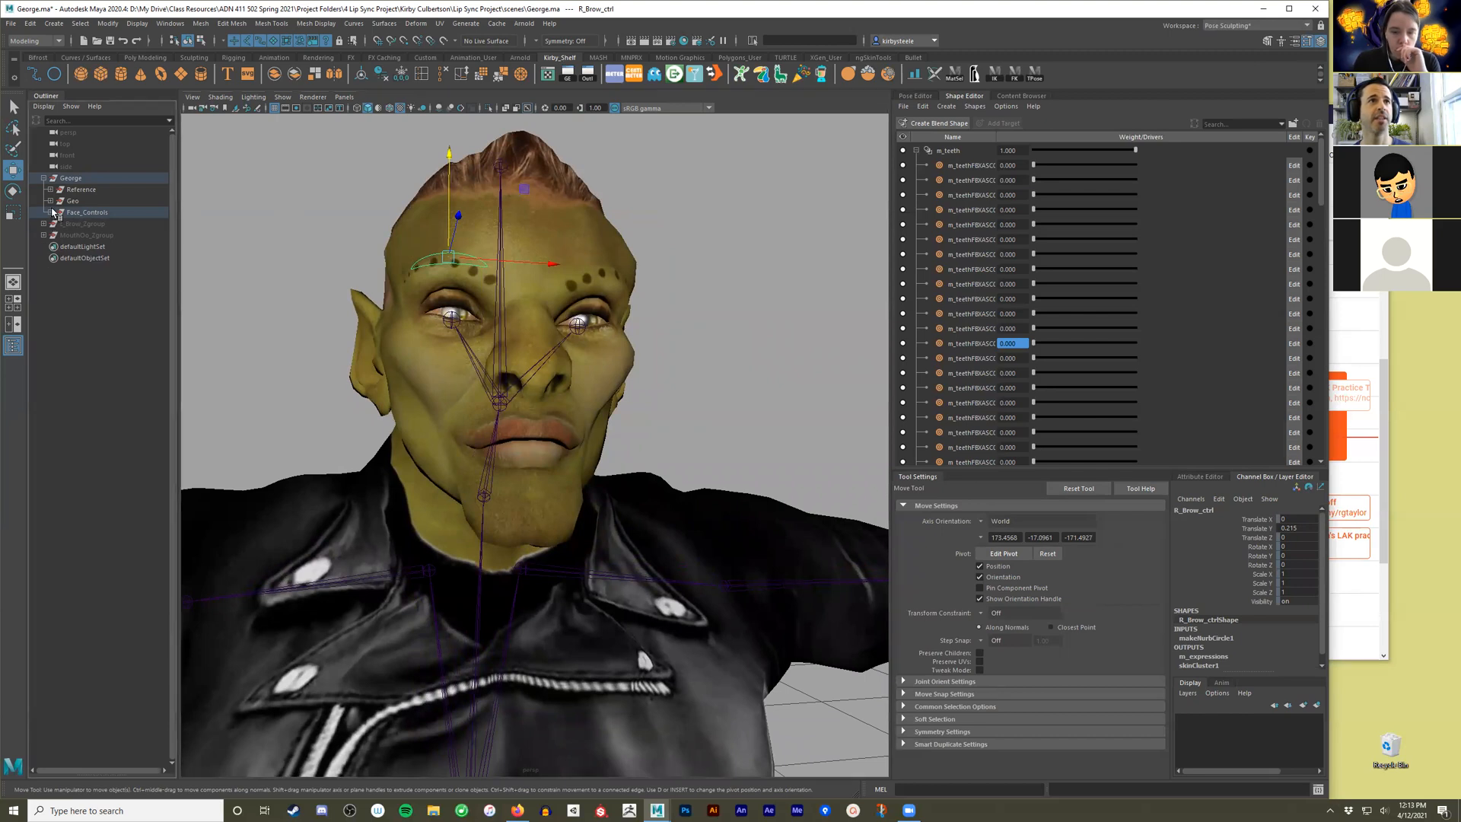
Select the Face_Controls group to examine its transform values and parent constraint.
alt+drag(646, 411, 589, 421)
alt+right_drag(589, 421, 393, 420)
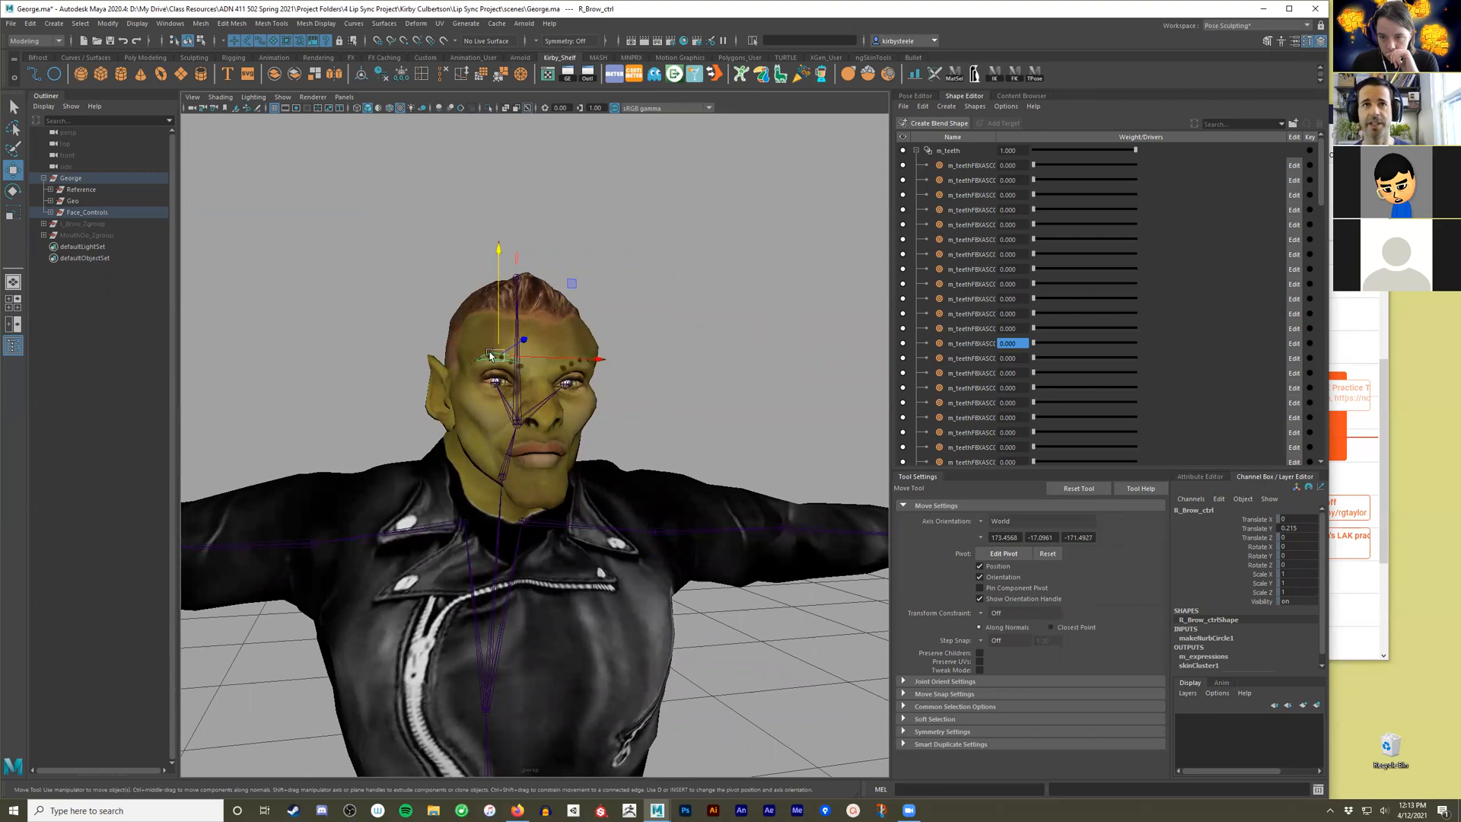
click(339, 304)
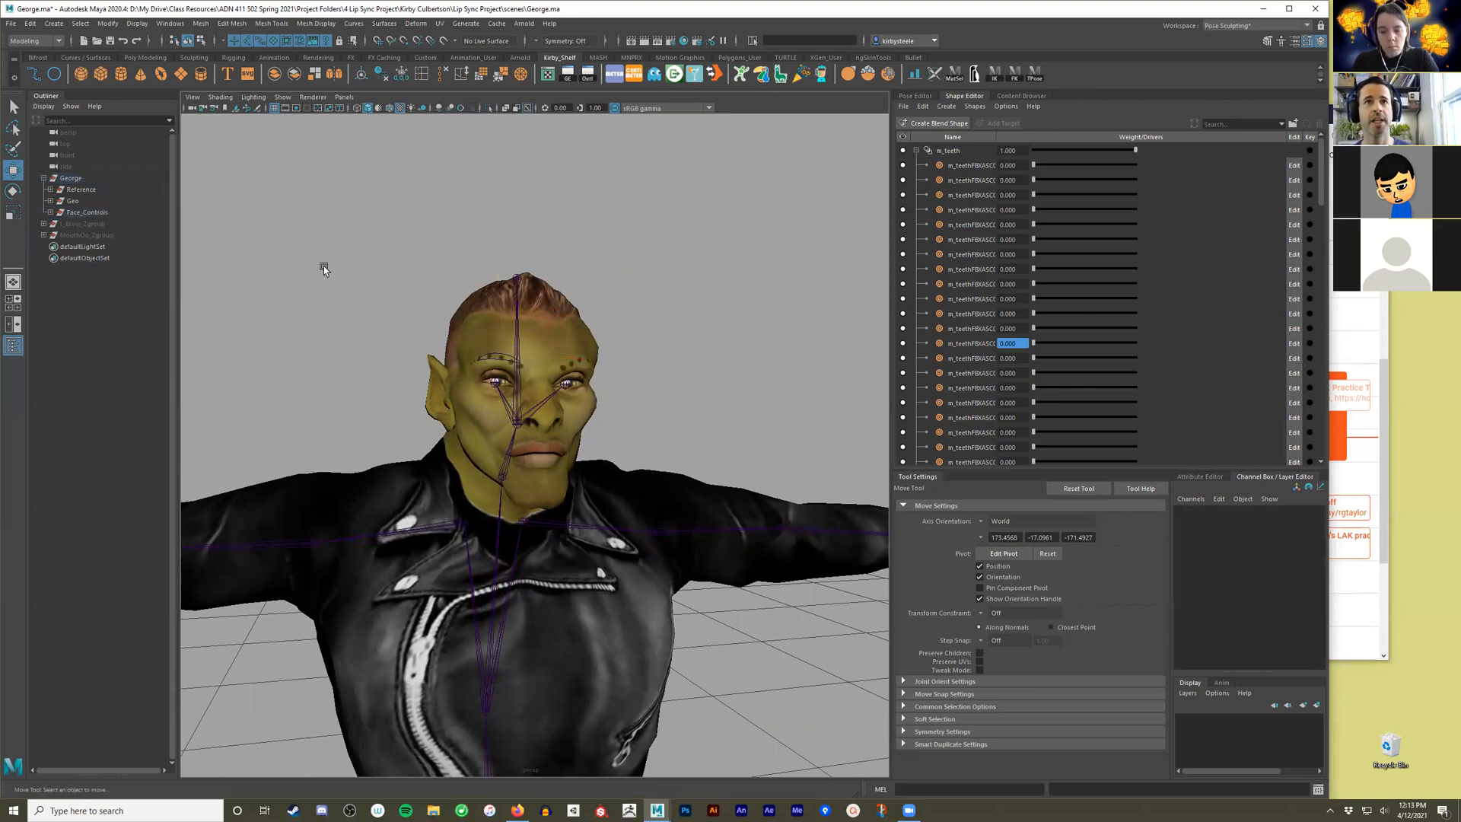
click(92, 213)
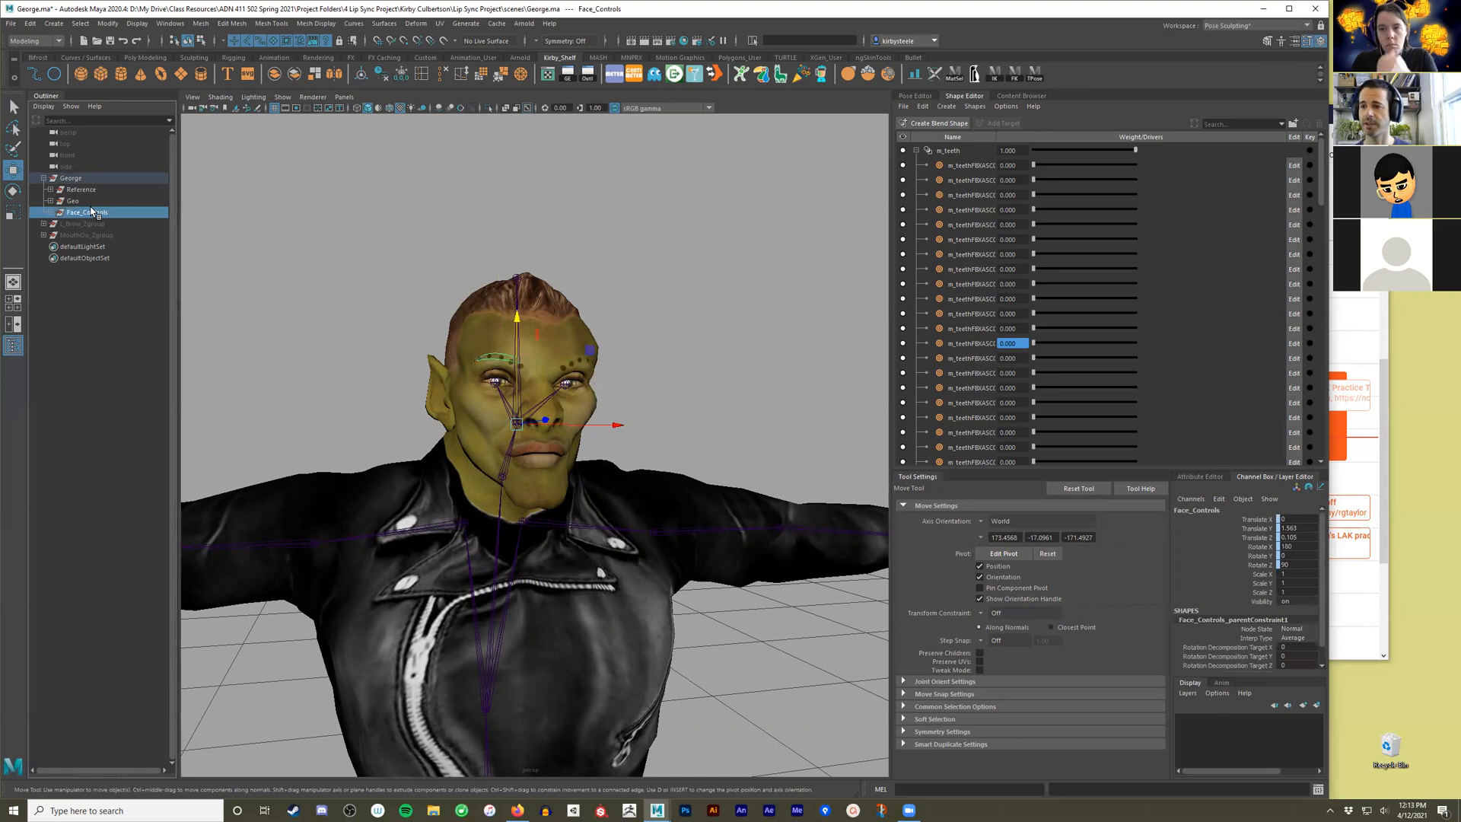
click(76, 258)
Rotate the Head joint to about 12.5 in X, 9.7 in Y and 21.7 in Z.
alt+drag(327, 342, 453, 394)
alt+right_drag(453, 393, 518, 376)
alt+drag(518, 376, 527, 360)
click(527, 365)
alt+right_drag(582, 438, 545, 456)
key(e)
drag(545, 455, 605, 383)
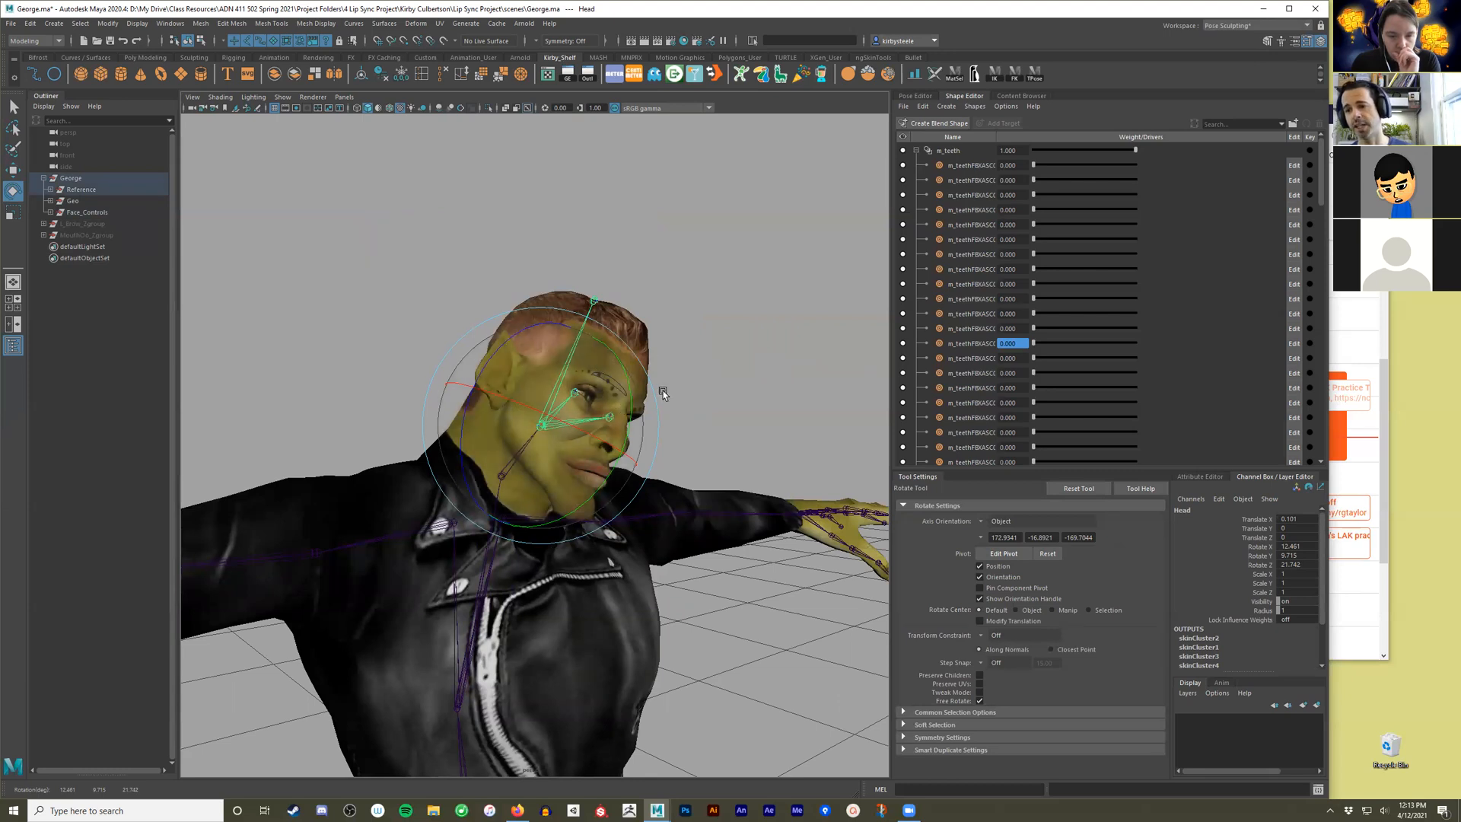
alt+drag(618, 370, 590, 364)
Compare the channel values of the right brow control, the Neck joint and the Head joint.
key(w)
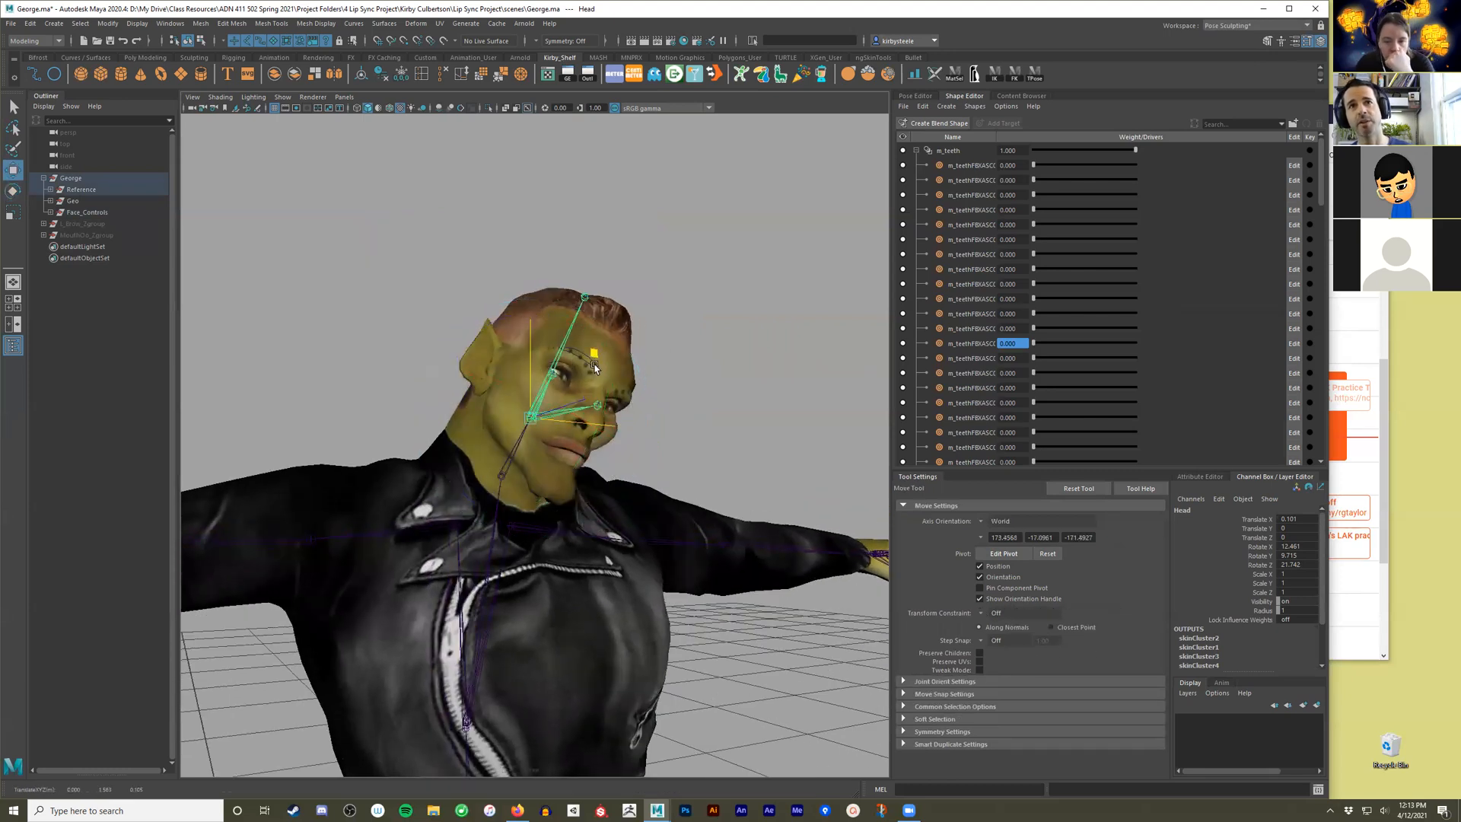
click(698, 387)
click(592, 363)
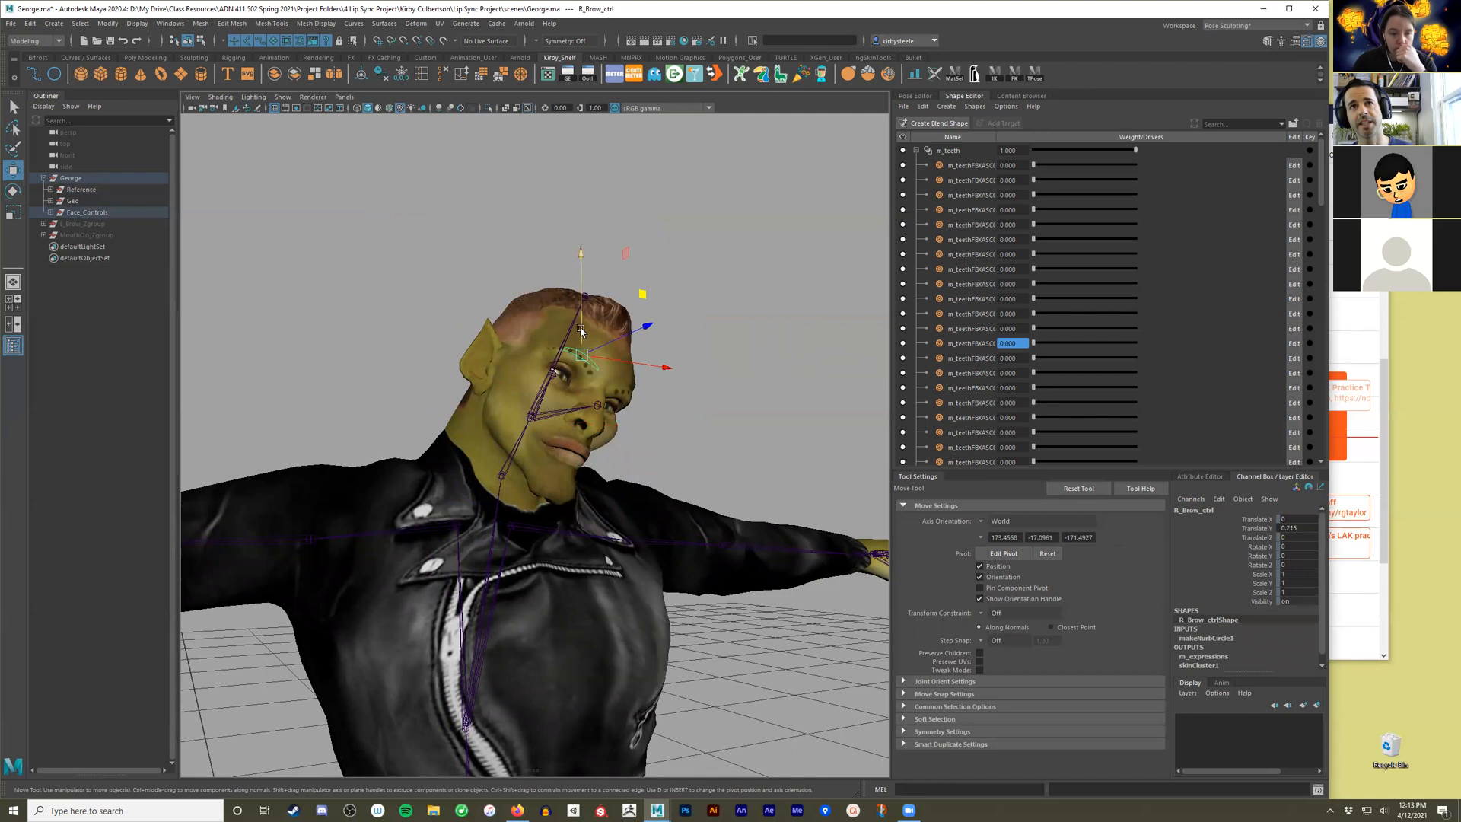
click(690, 408)
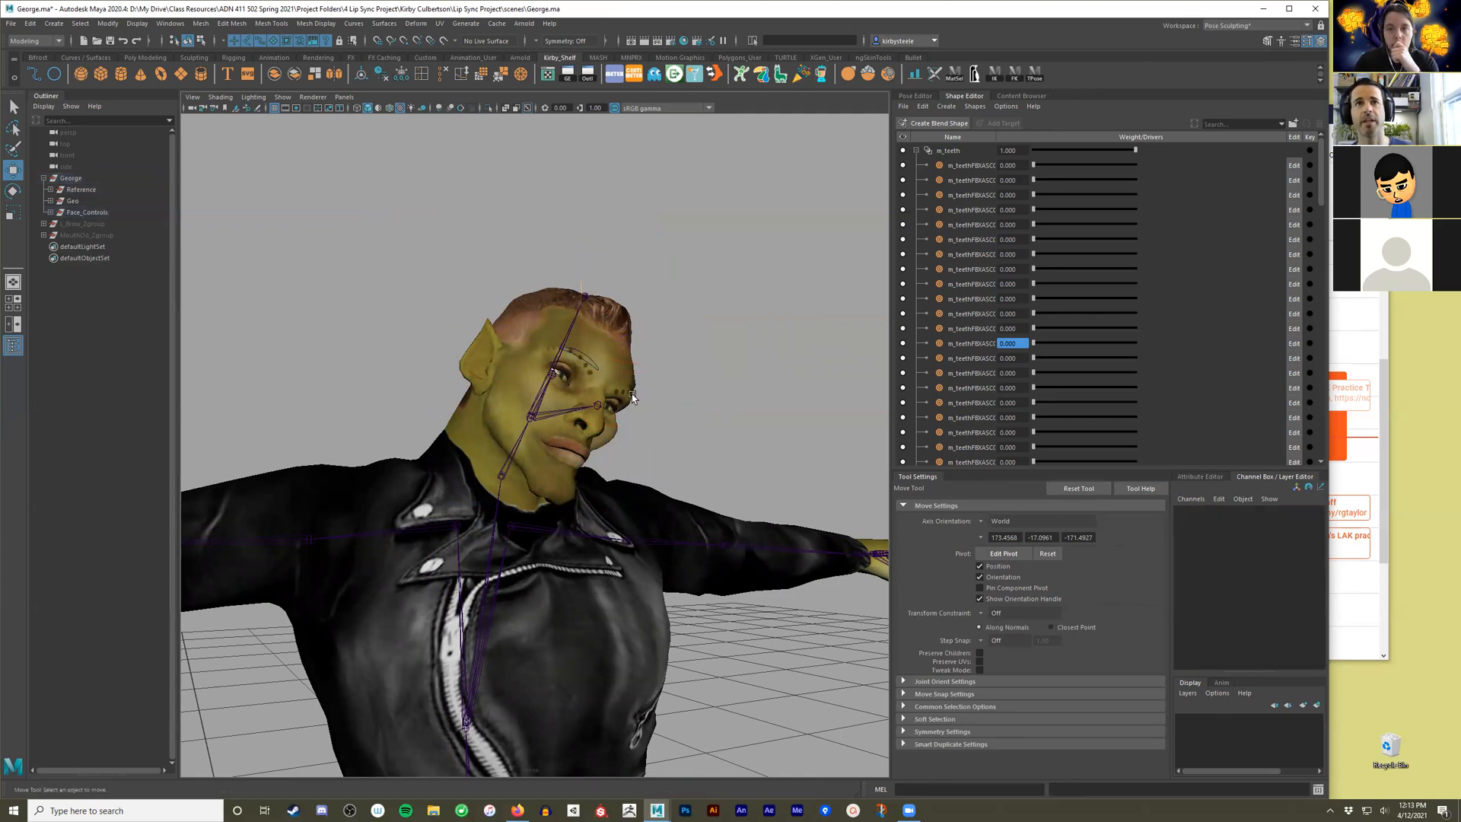
click(544, 404)
click(519, 445)
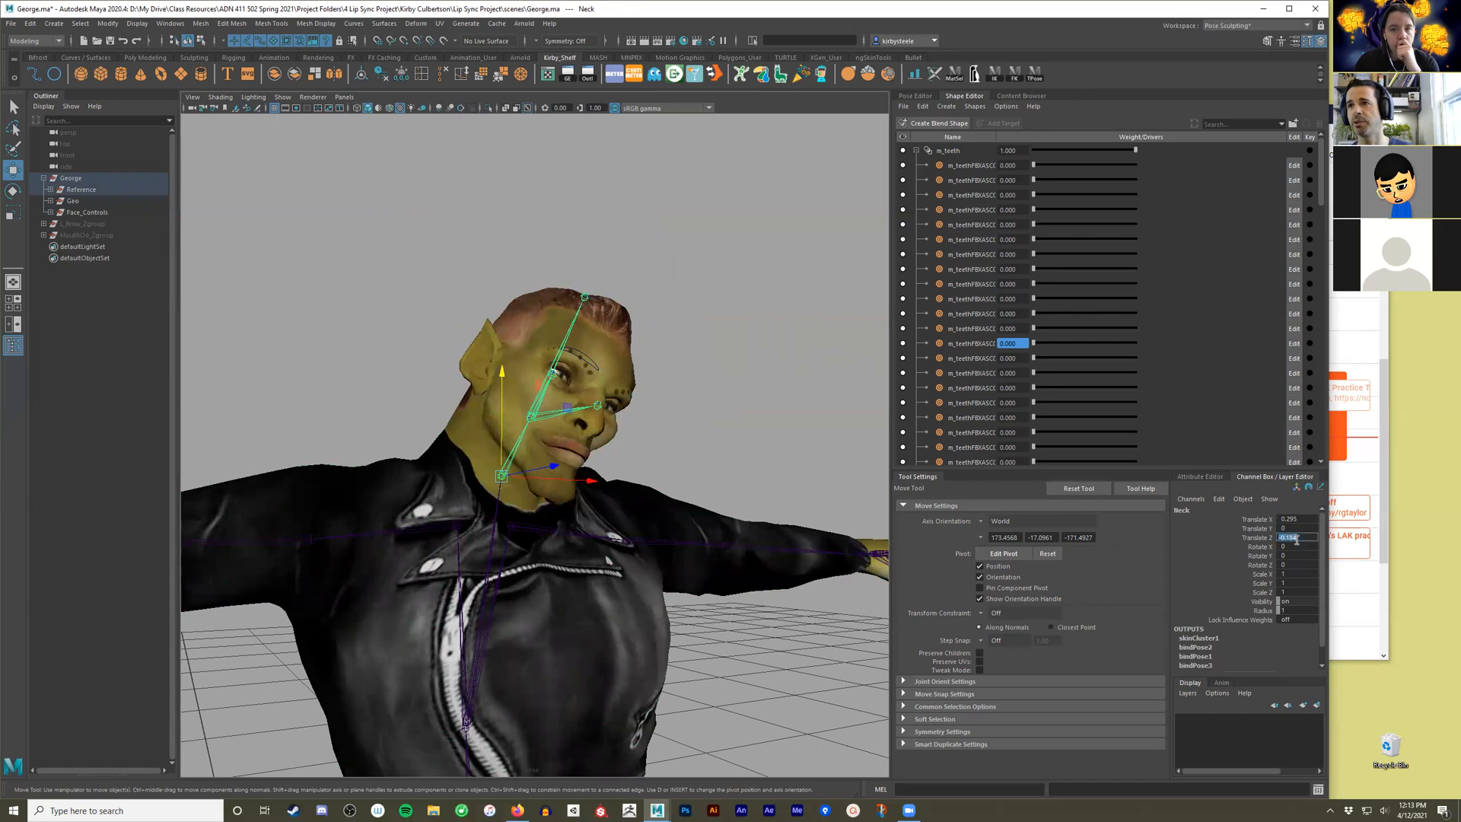
click(566, 343)
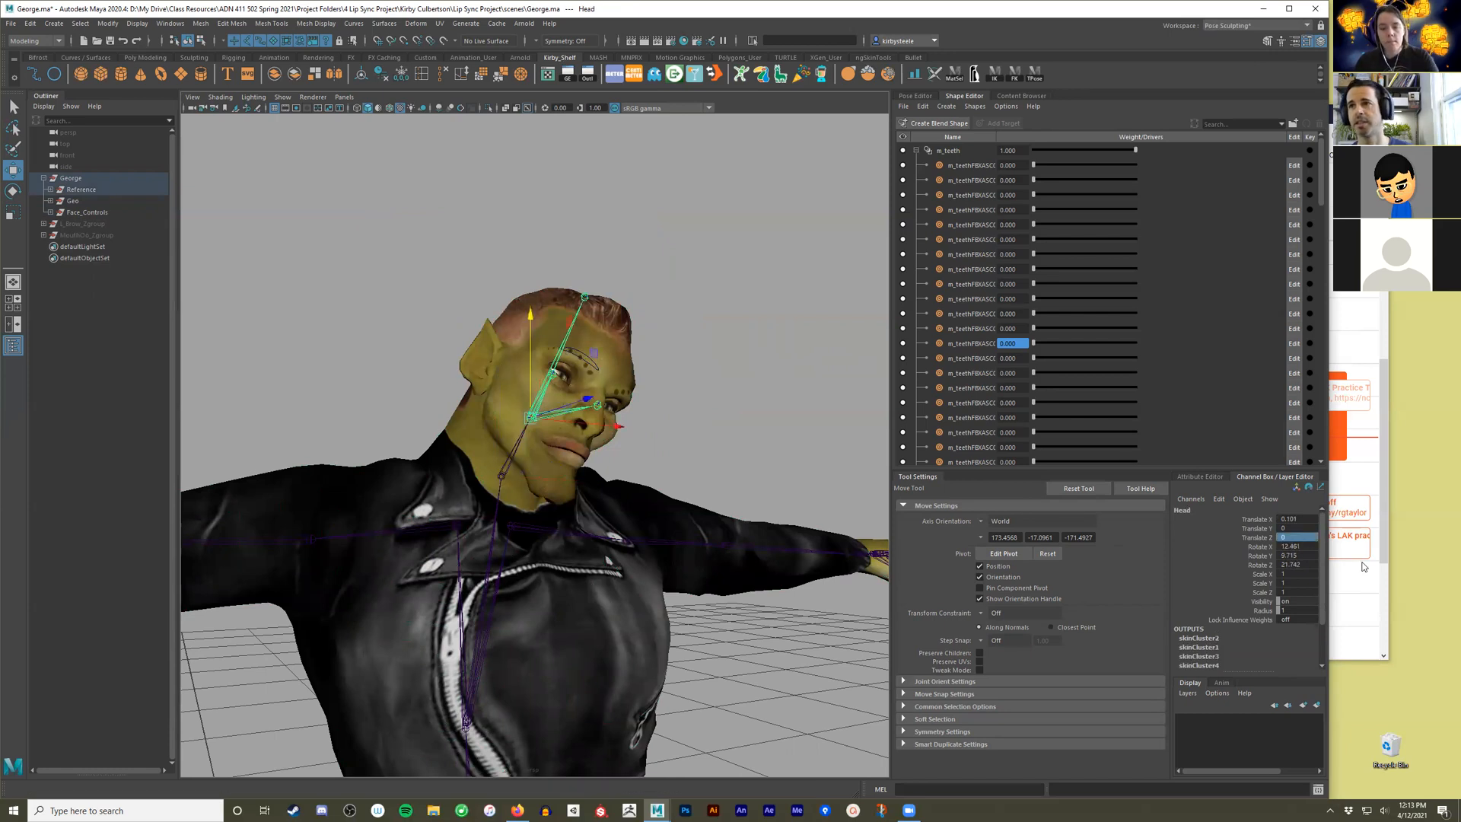
Reset the Head joint's X, Y and Z rotations to 0 and clear the selection.
drag(1297, 547, 1298, 565)
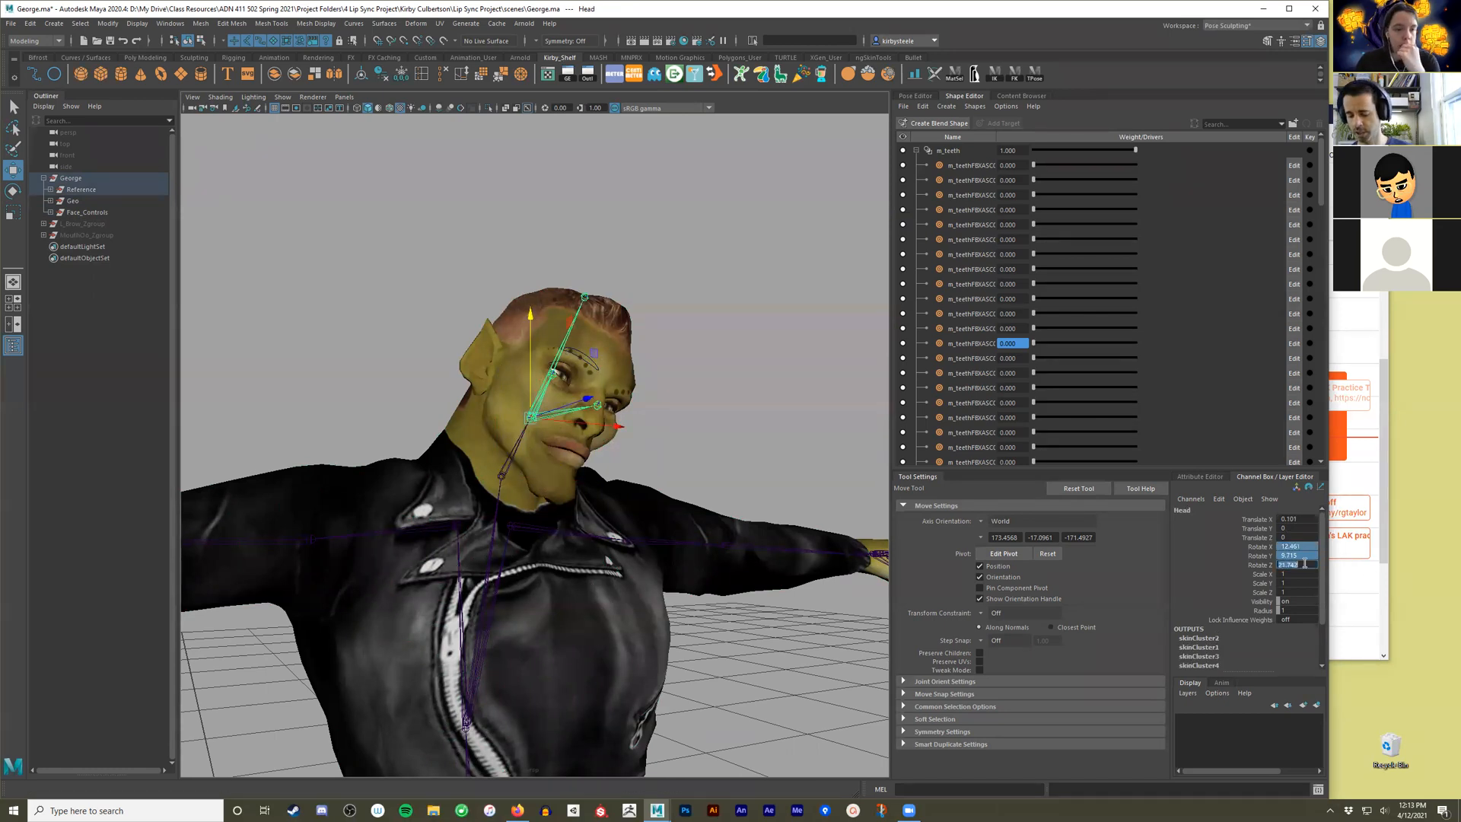
text(0)
key(Return)
click(773, 453)
alt+drag(773, 454, 696, 405)
alt+right_drag(696, 405, 576, 369)
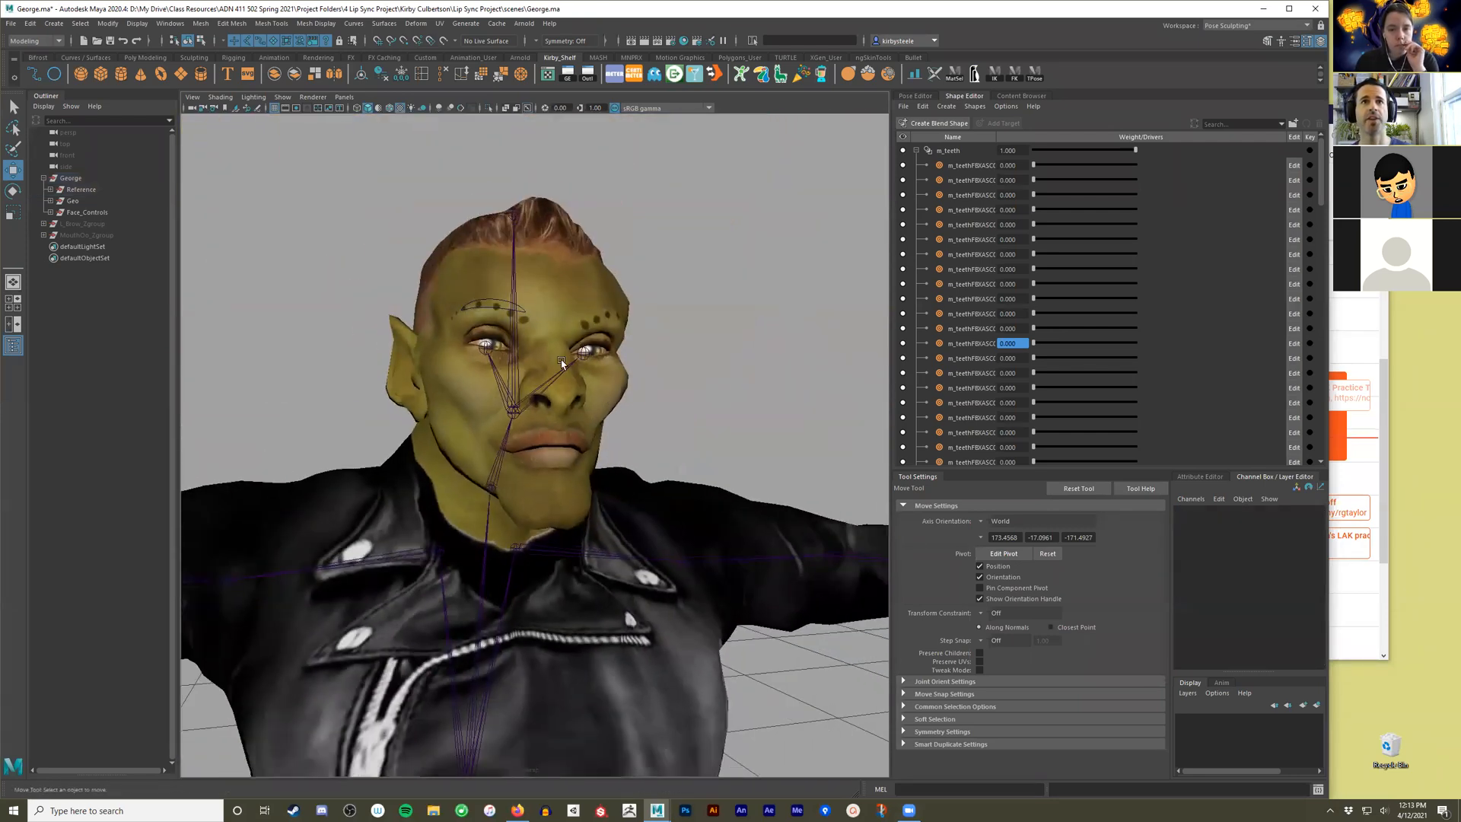
Collapse the George hierarchy and unhide the L_Brow_Zgroup group.
click(497, 301)
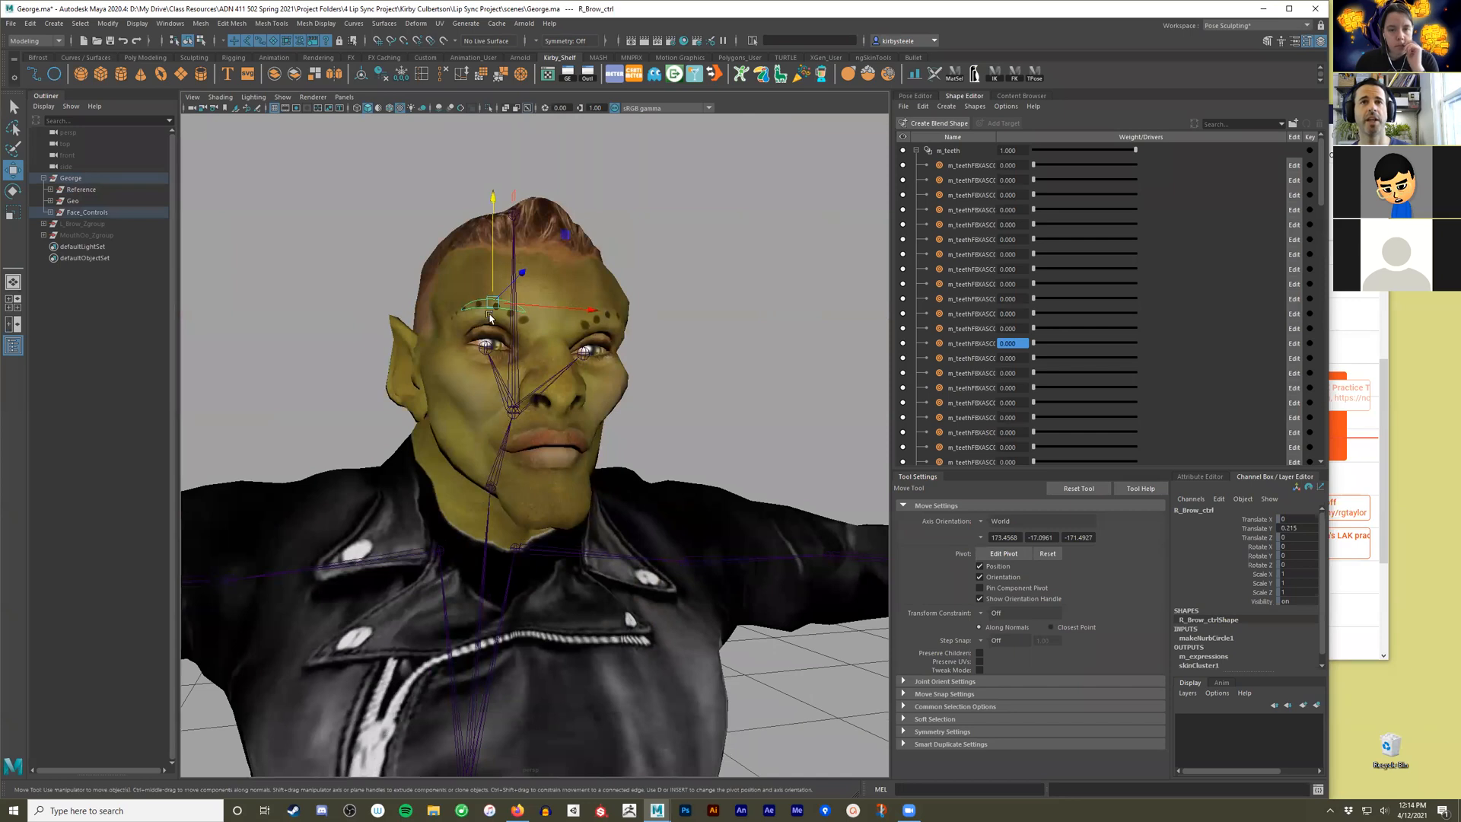
click(43, 177)
click(76, 190)
alt+right_drag(730, 481, 536, 647)
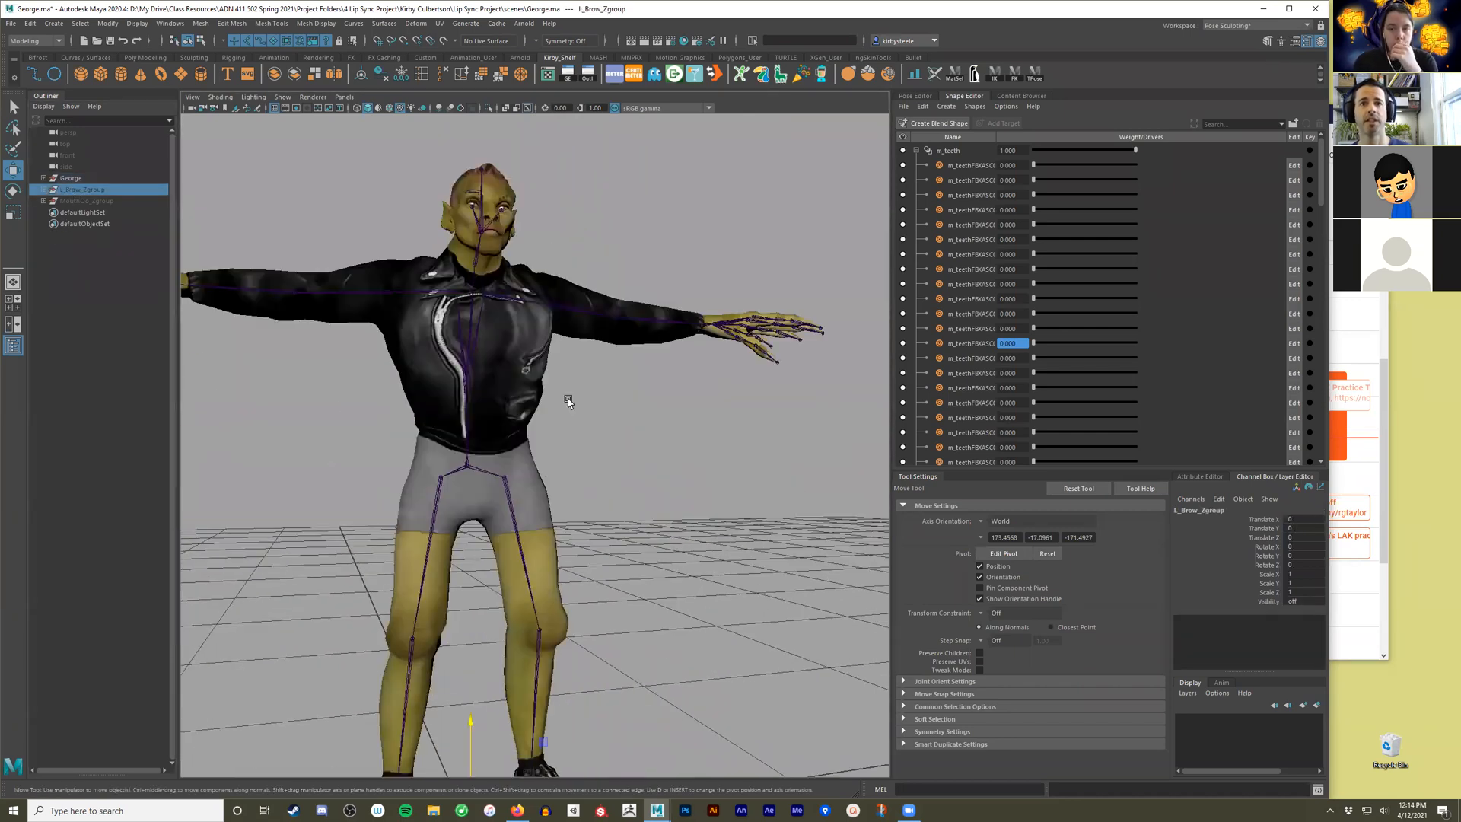
alt+middle_drag(537, 647, 525, 567)
alt+drag(525, 567, 723, 590)
key(shift+h)
alt+middle_drag(636, 548, 636, 461)
alt+right_drag(637, 462, 503, 427)
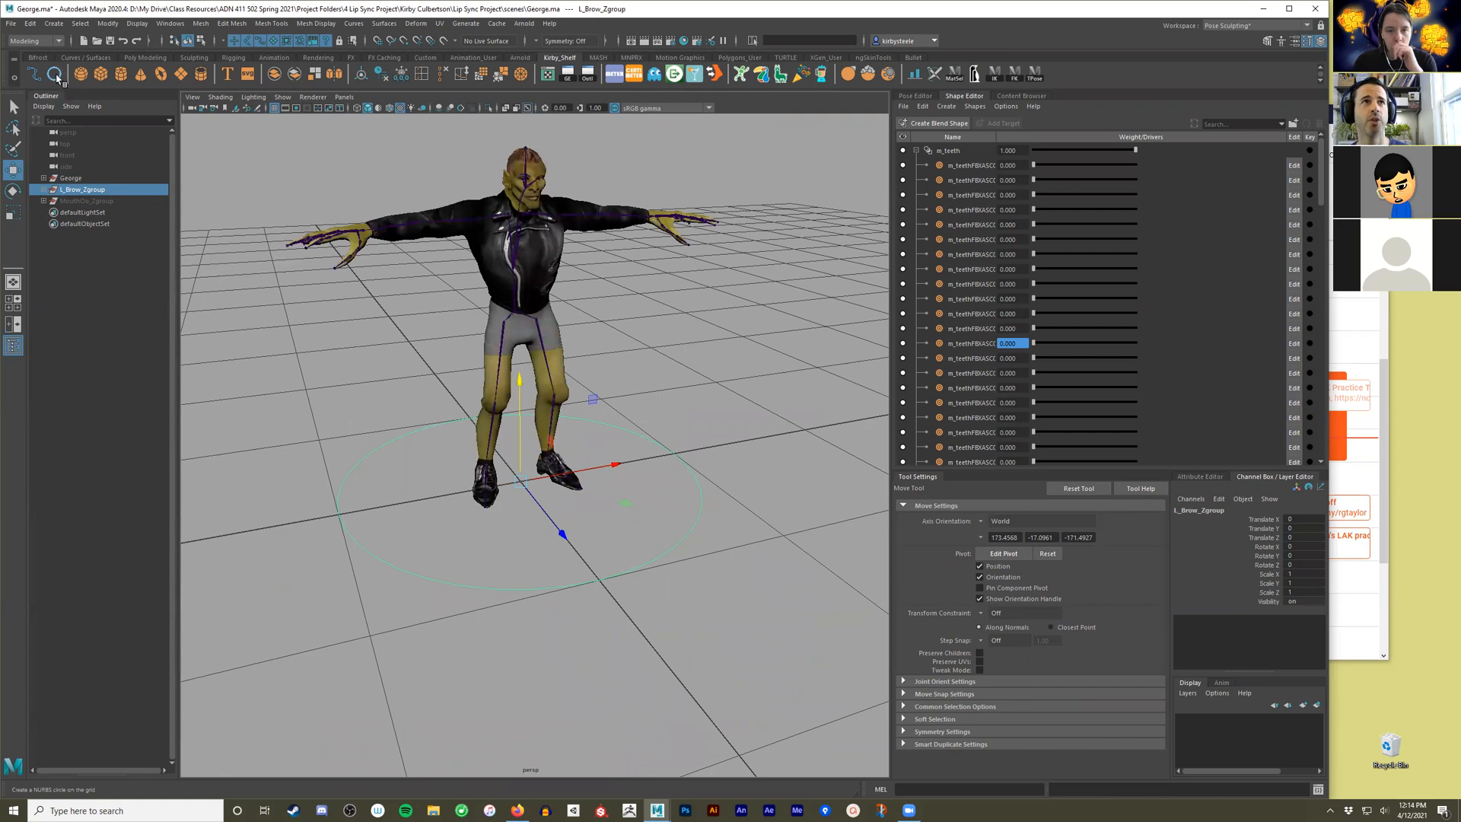
Create a NURBS circle on the grid and delete the old L_Brow_ctrl curve inside L_Brow_KGroup.
click(85, 57)
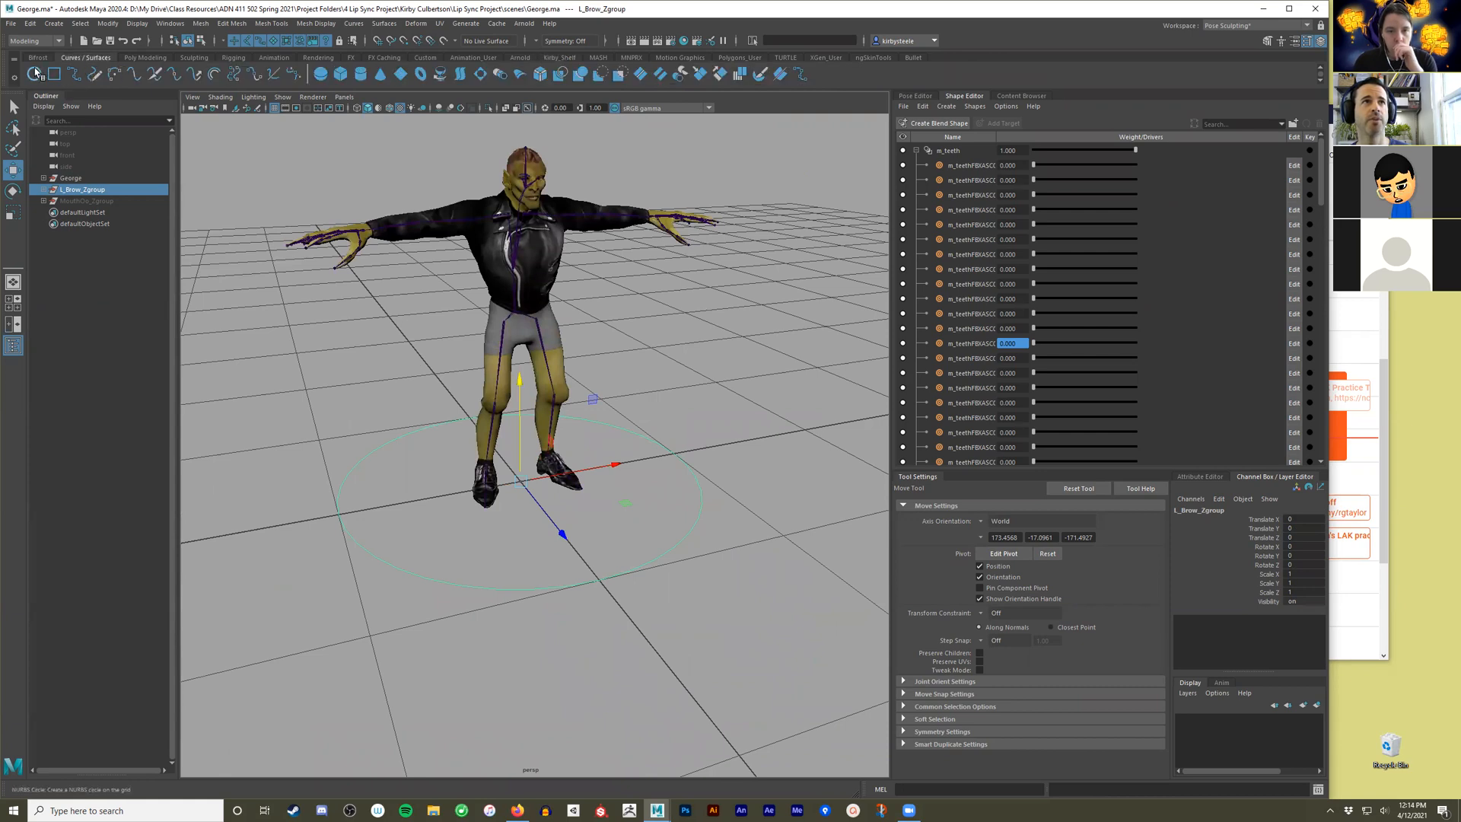
click(35, 73)
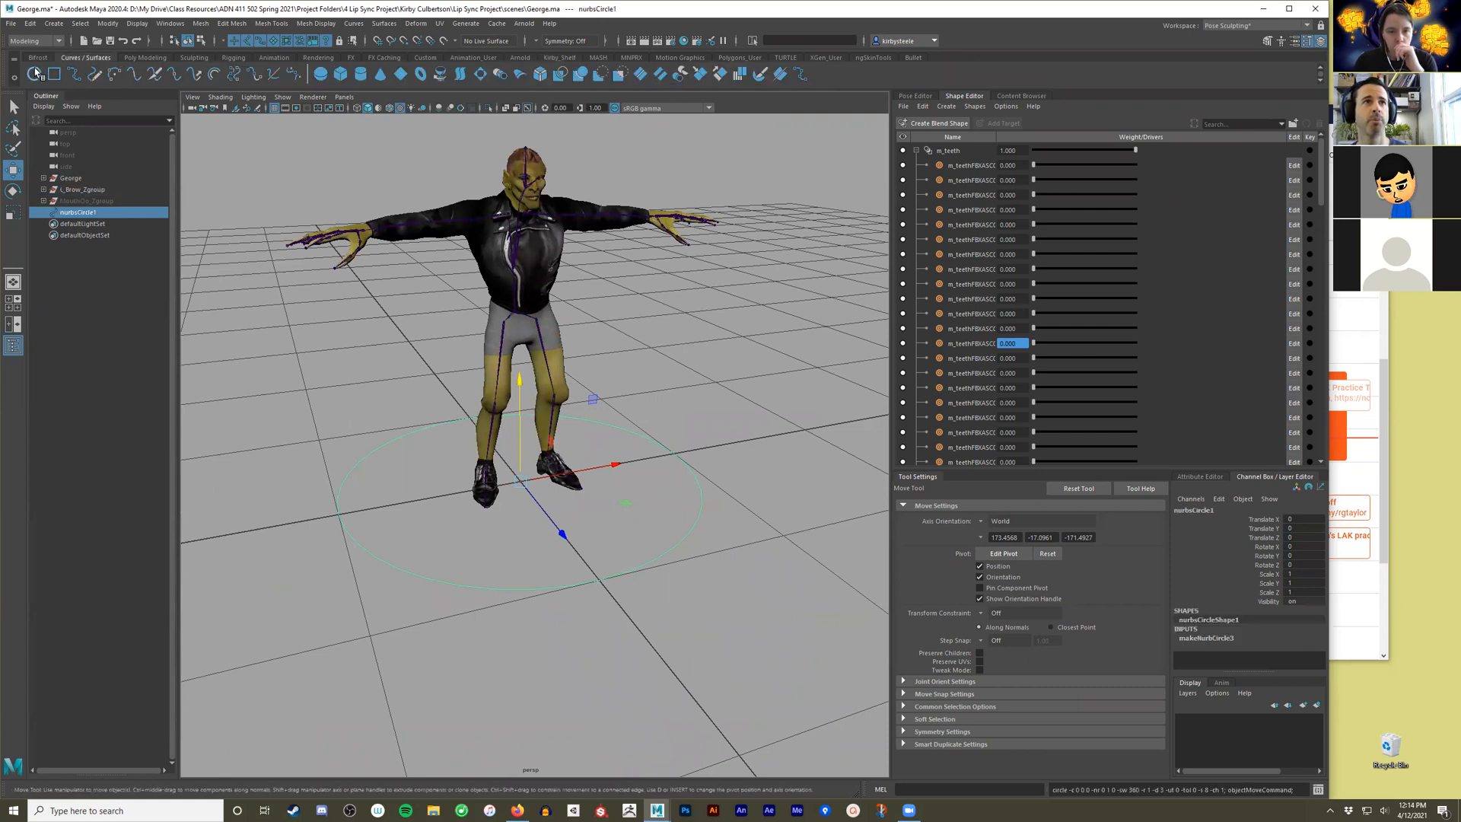
click(43, 190)
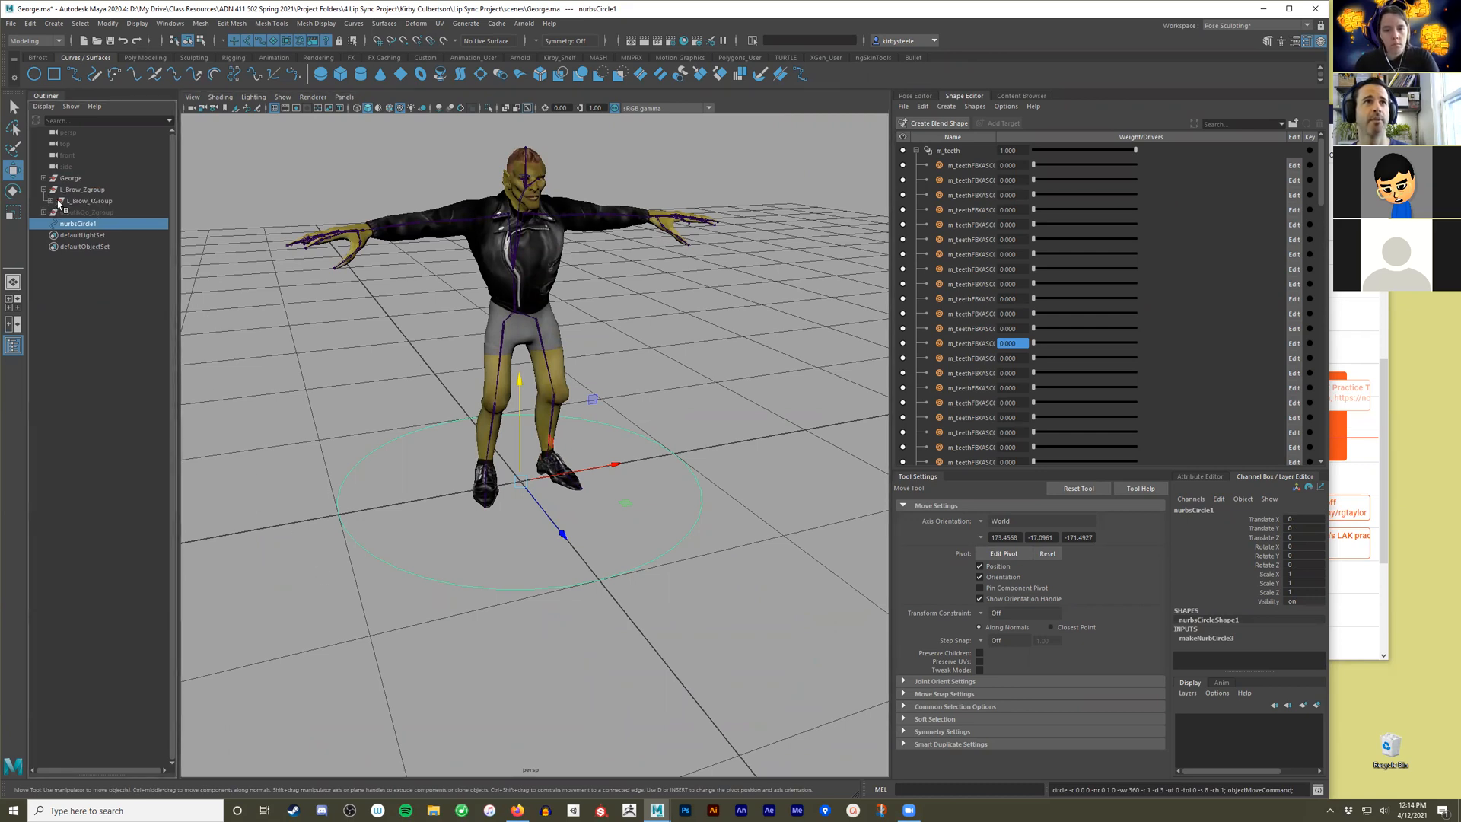
click(51, 201)
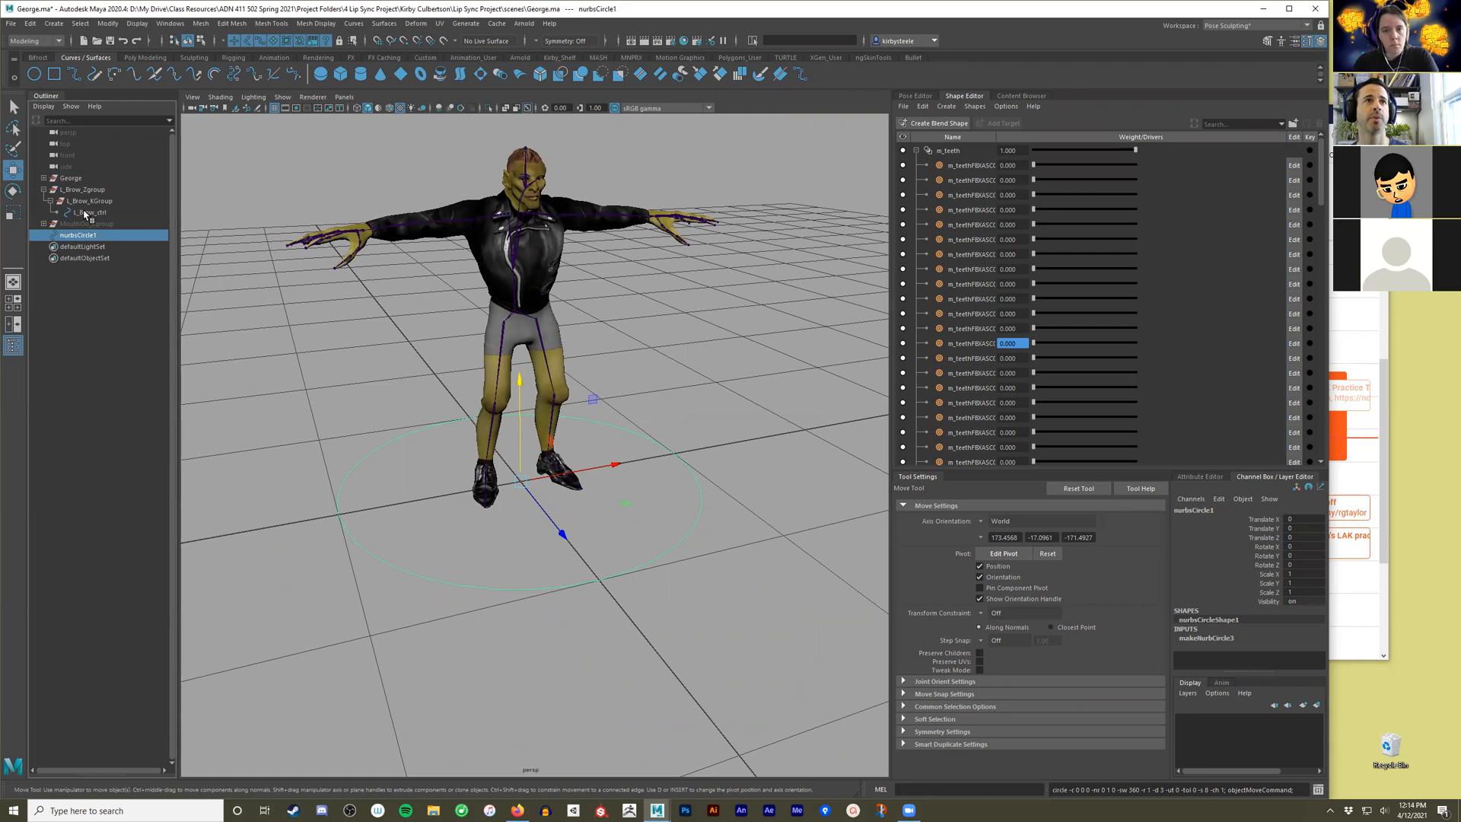
click(90, 212)
key(Delete)
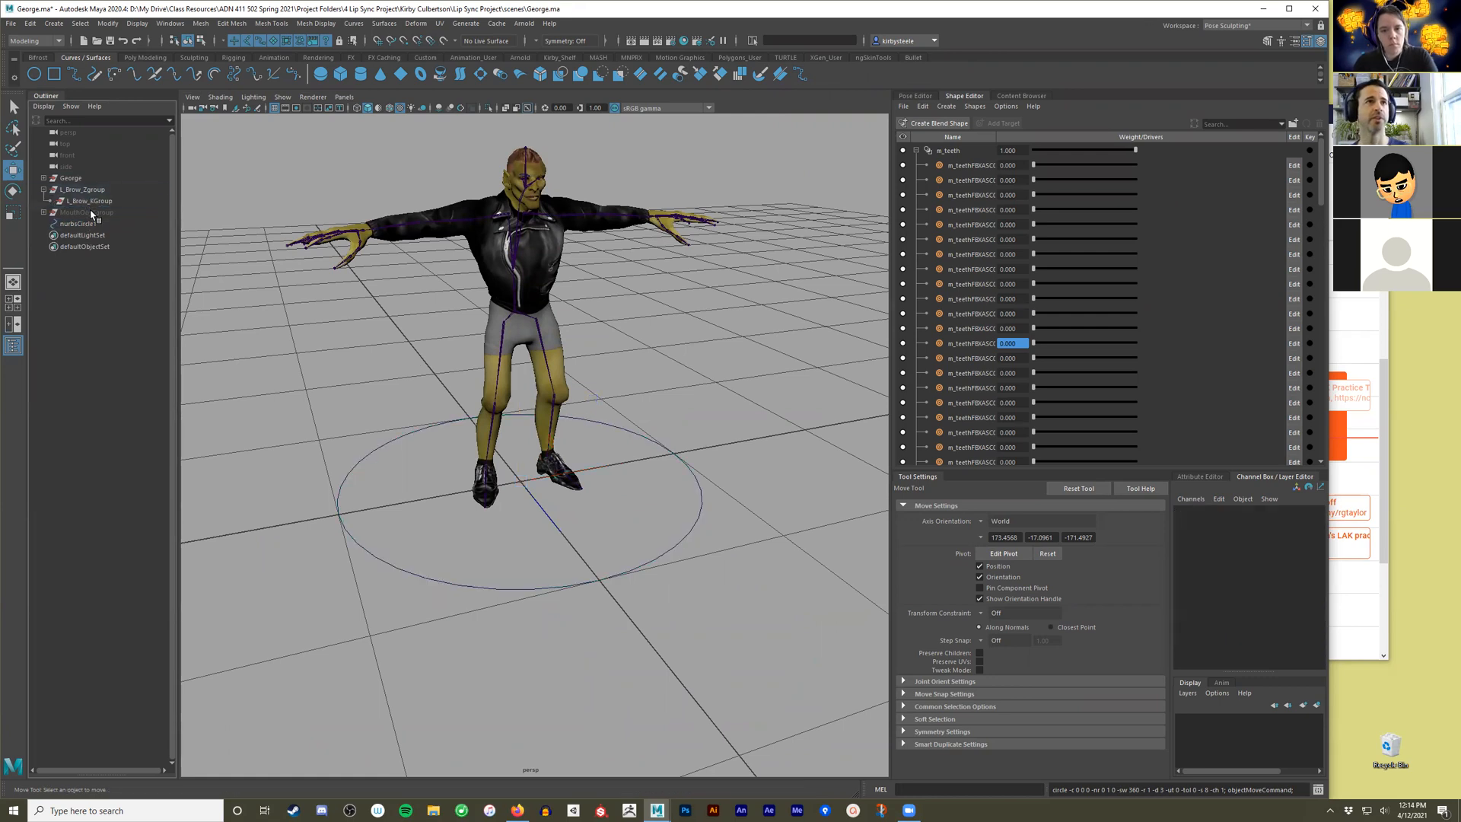
Rename the new NURBS circle as L_Brow_ctrl.
click(90, 222)
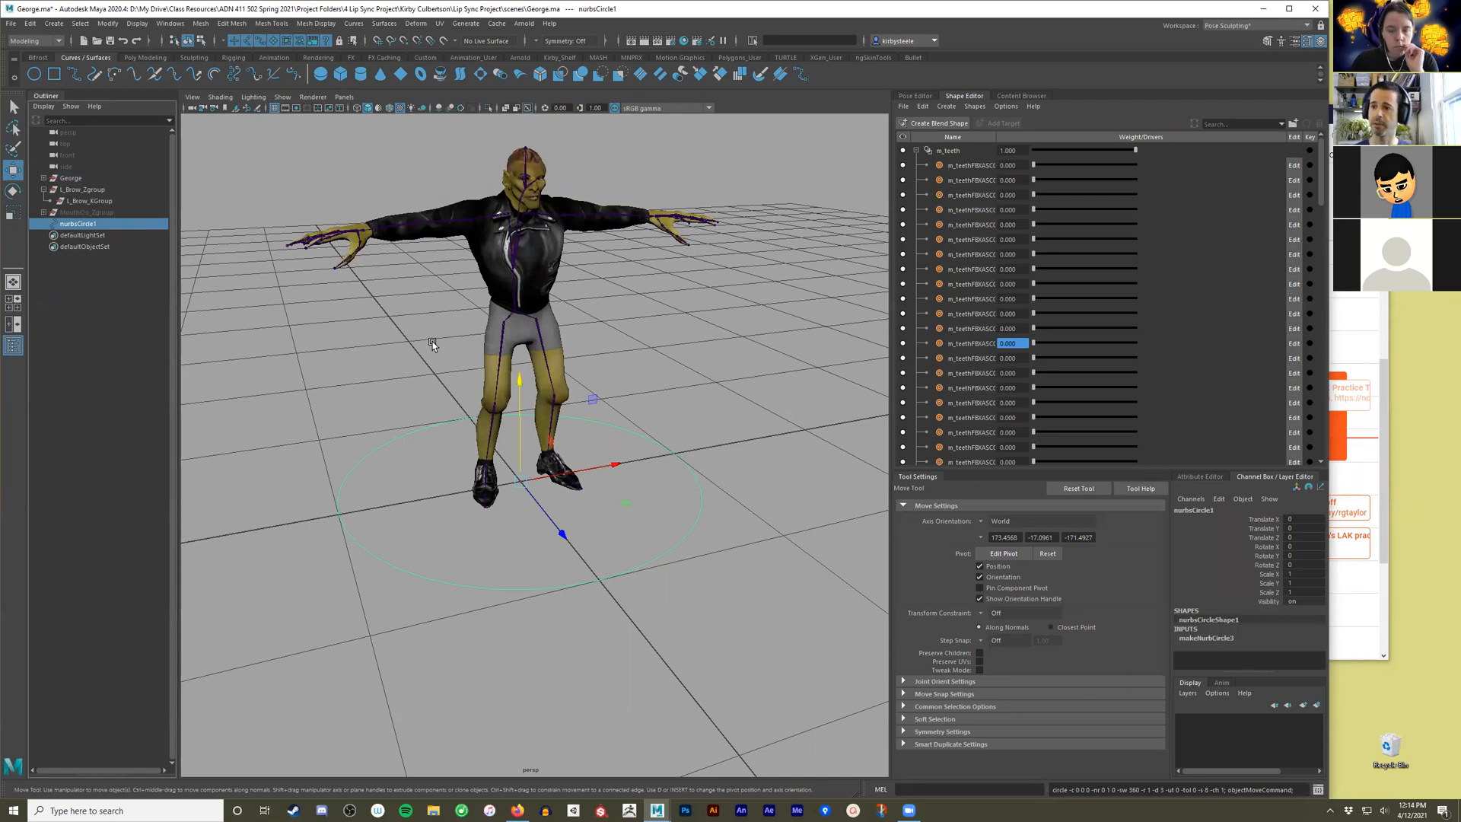
double_click(87, 222)
text(L)
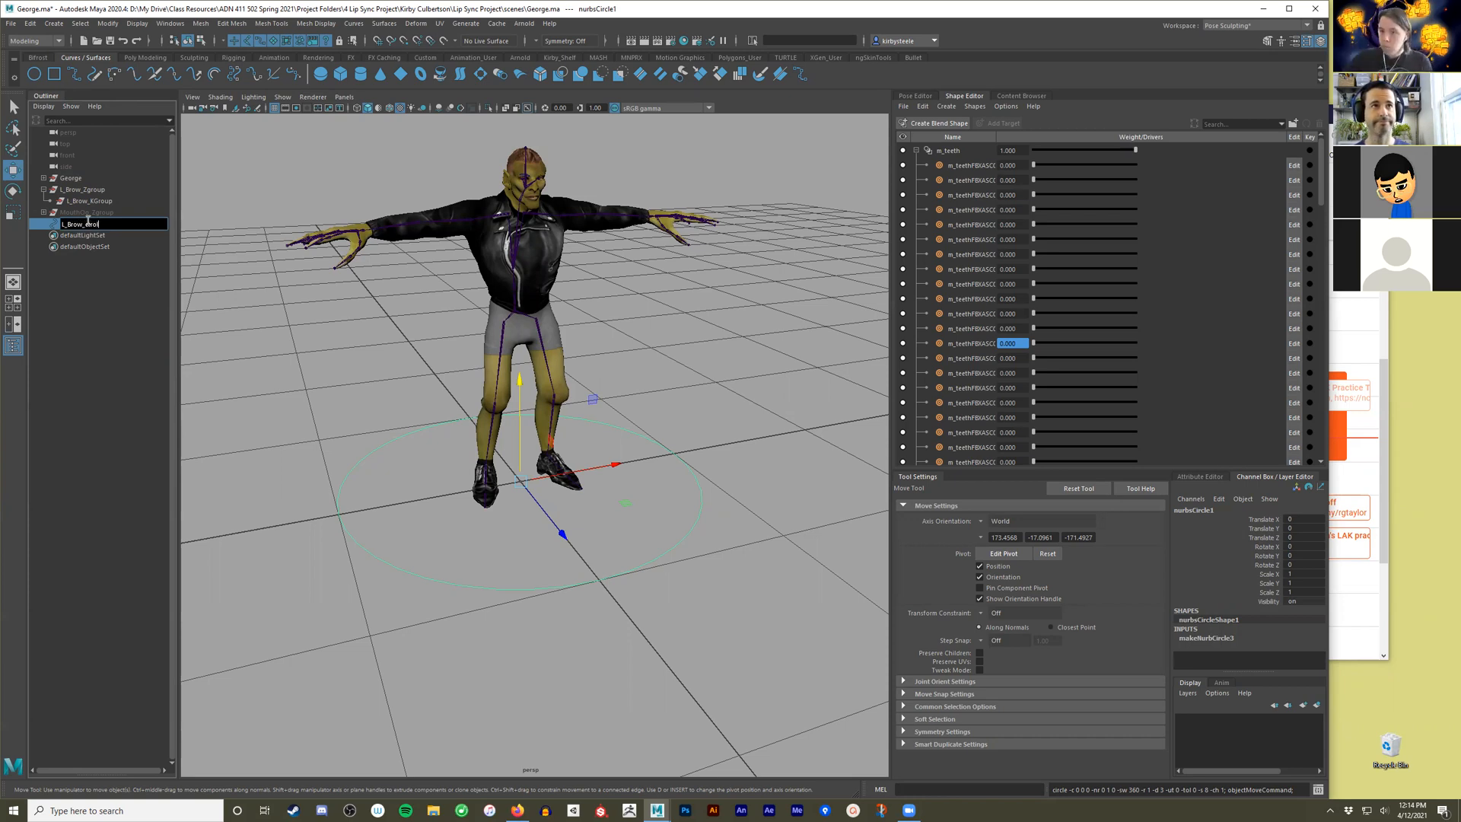
text(_Brow_cttrl)
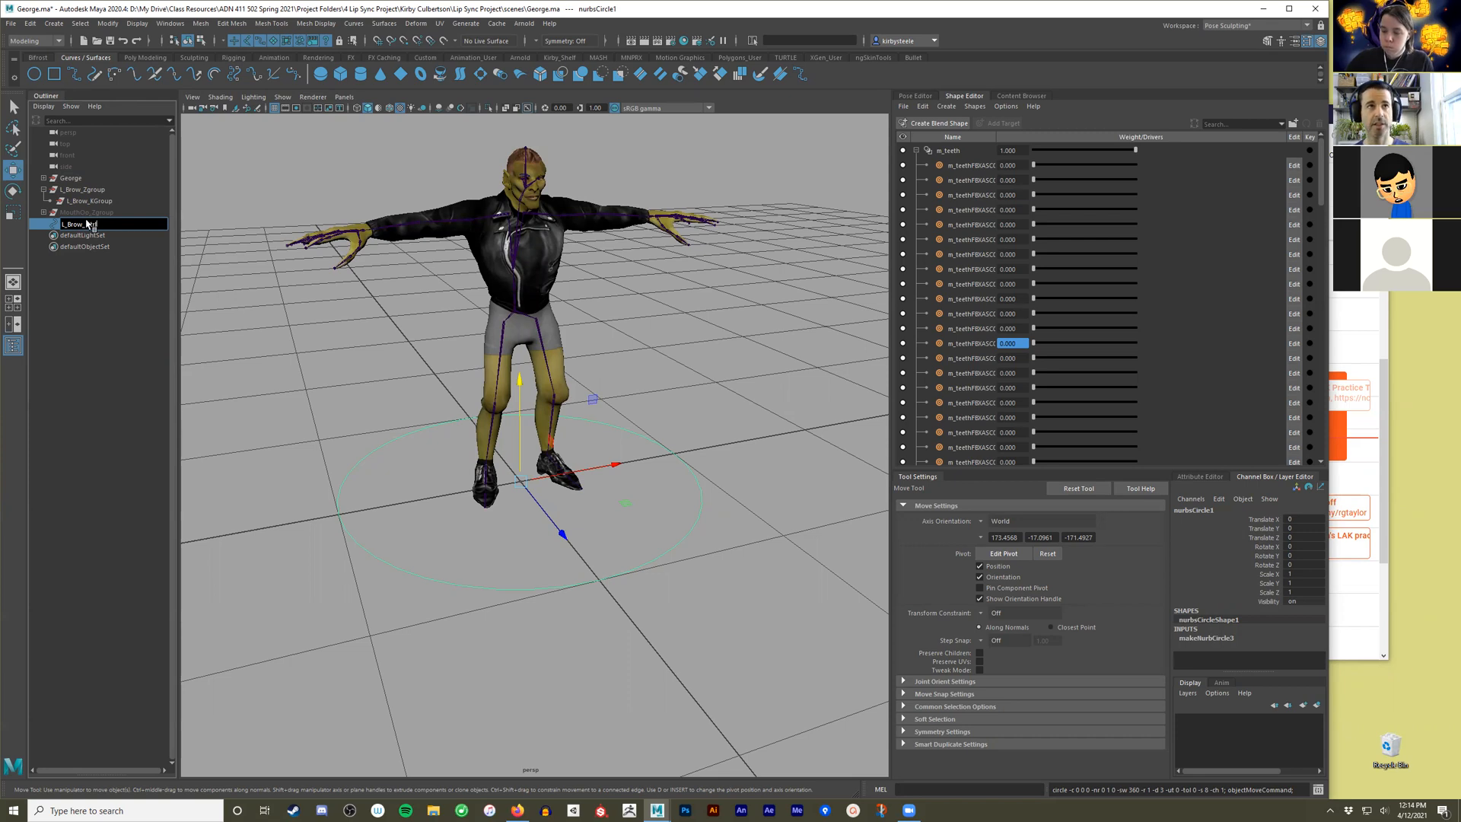
key(Return)
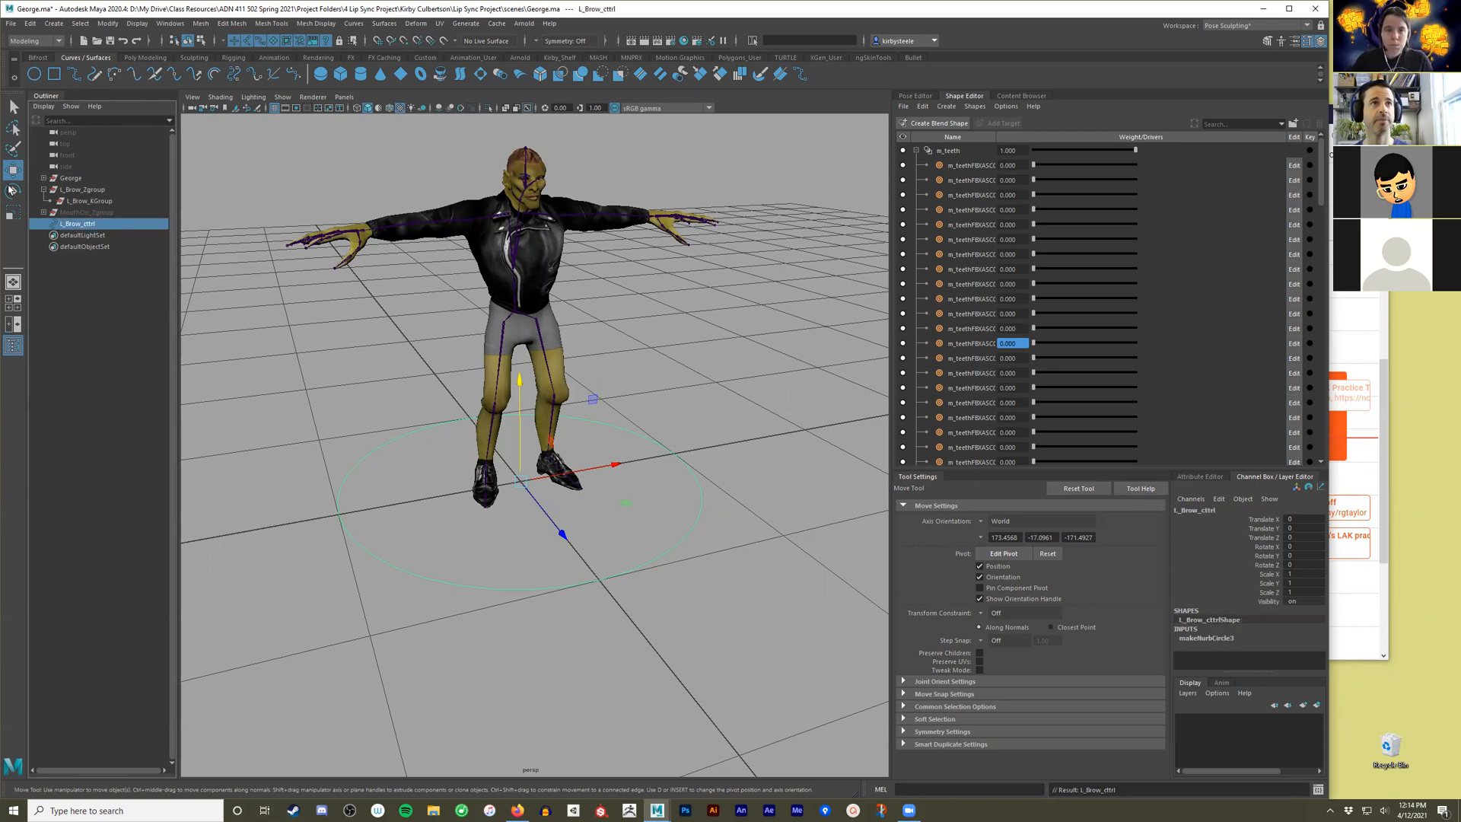
double_click(85, 226)
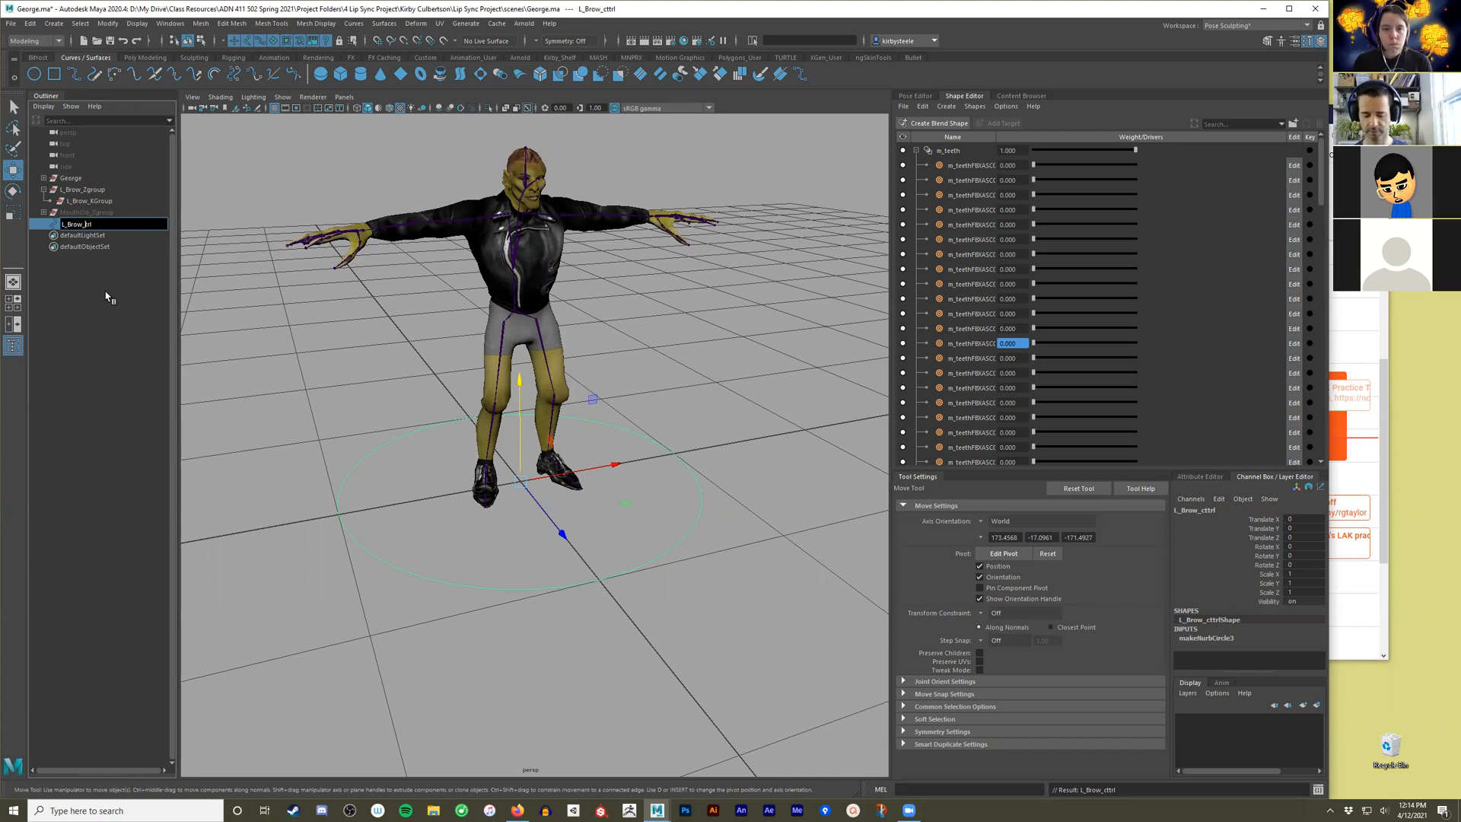
key(Return)
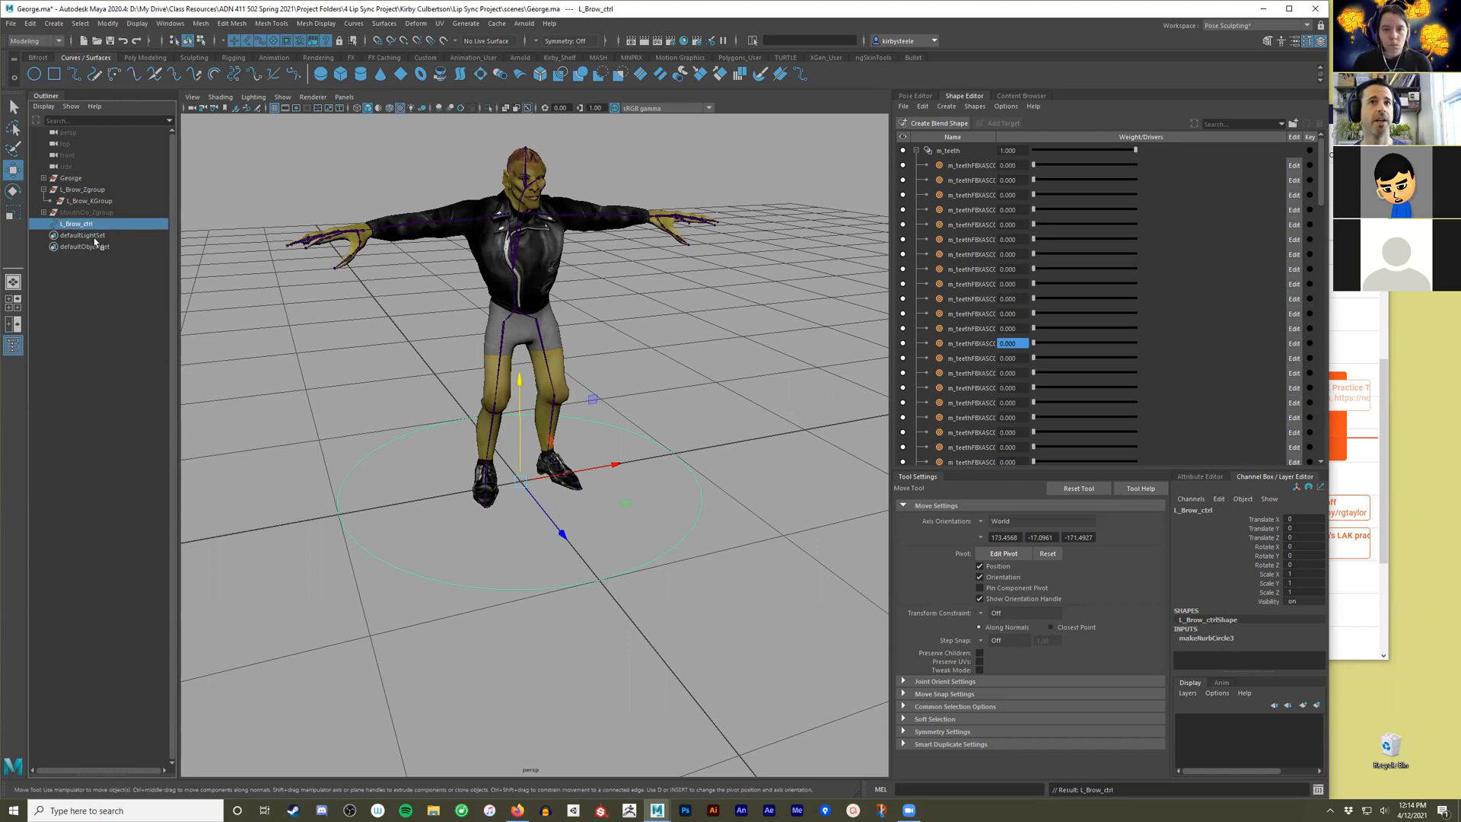
Parent the L_Brow_ctrl circle under L_Brow_KGroup.
click(404, 424)
click(103, 201)
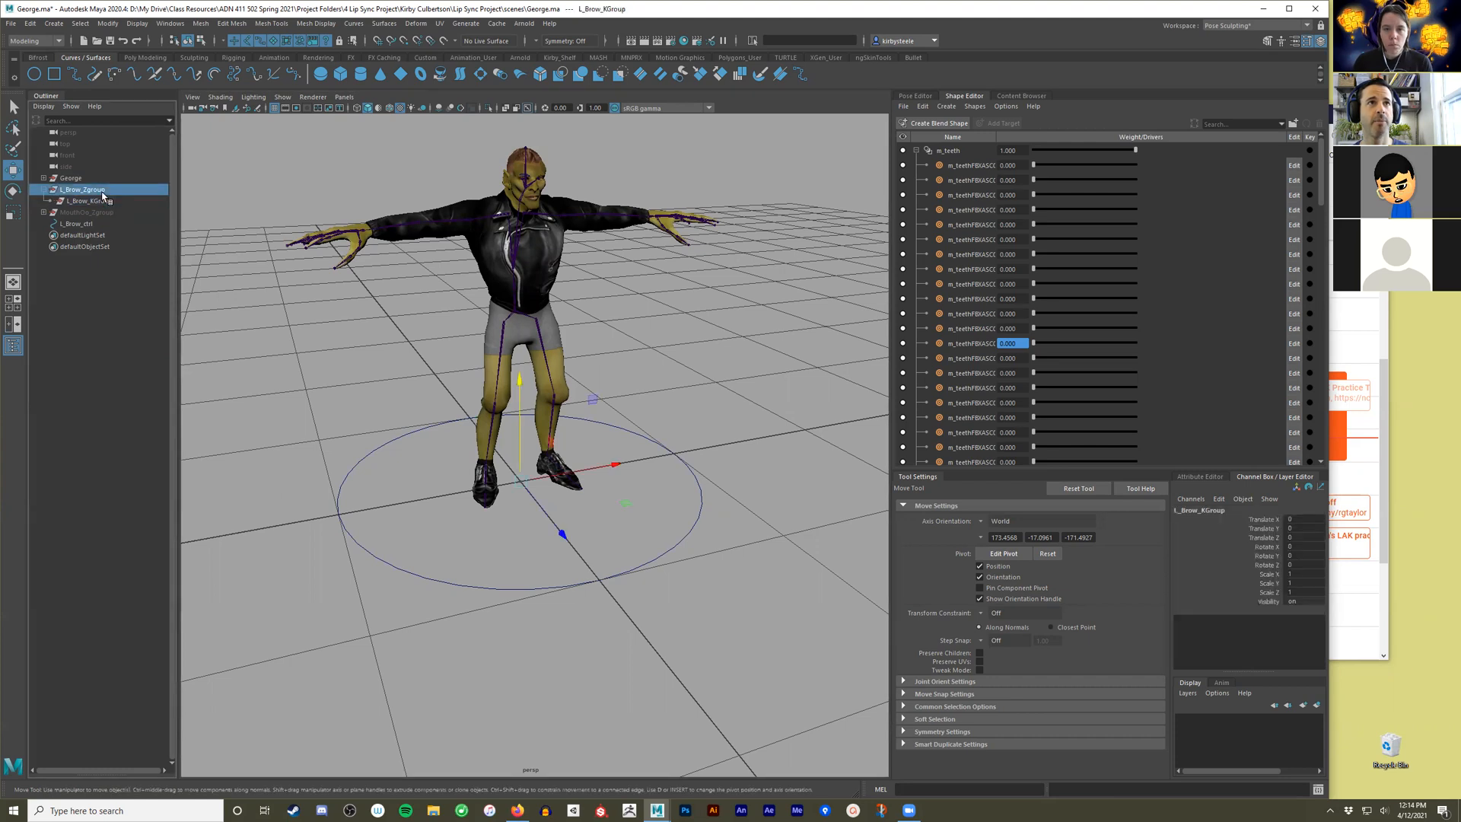
click(95, 223)
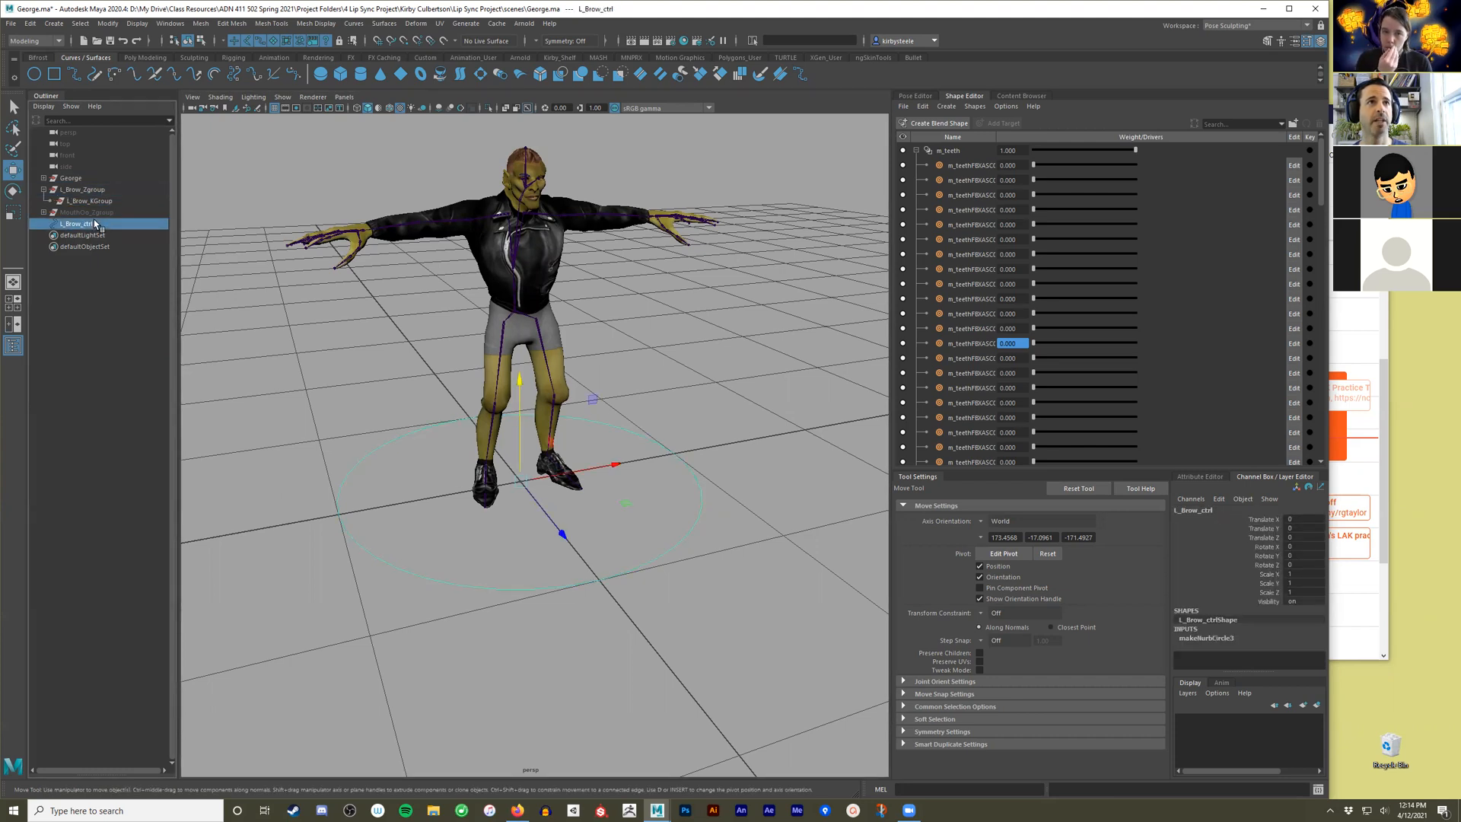
ctrl+click(101, 202)
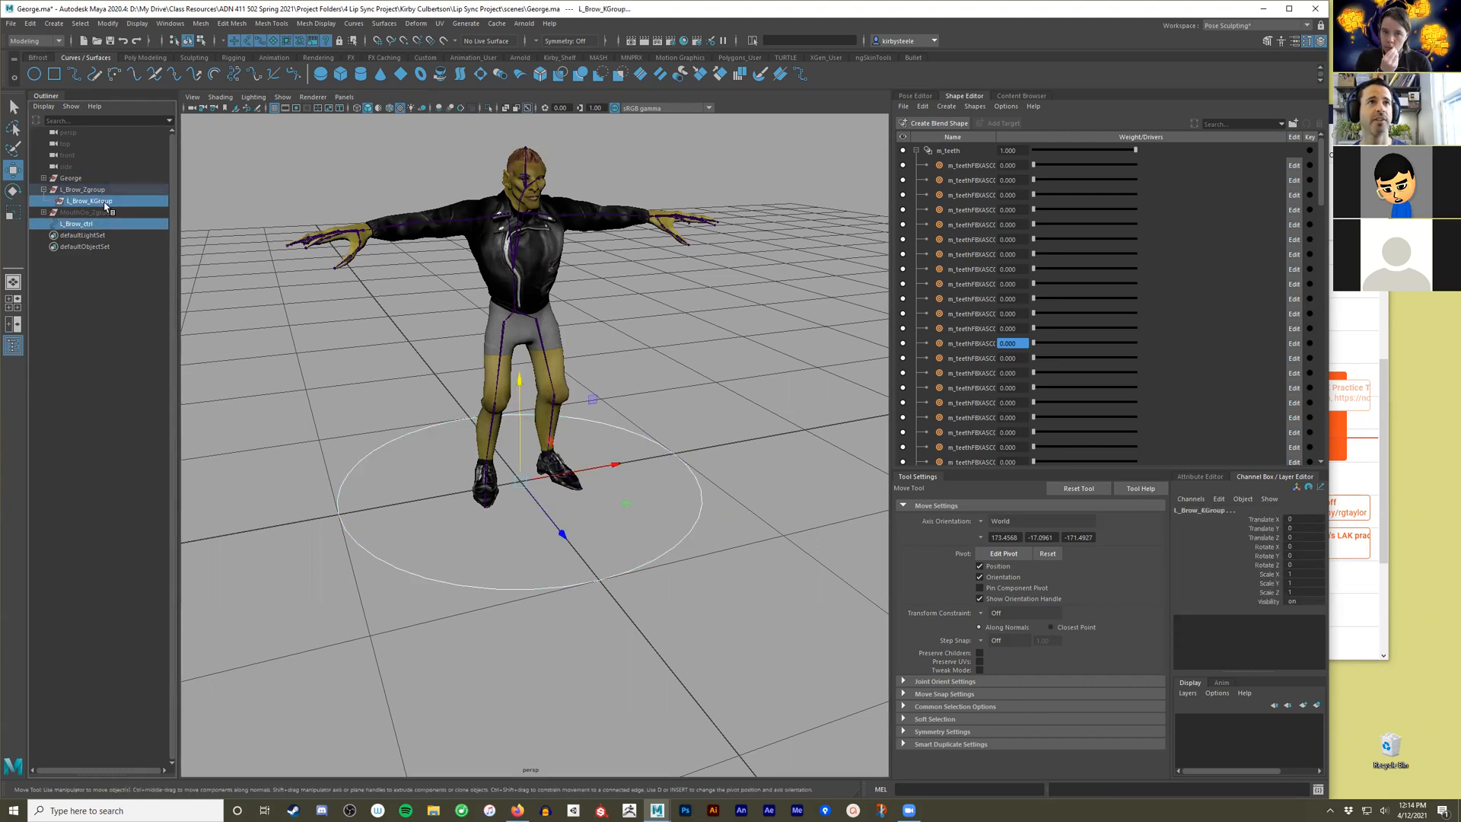
key(p)
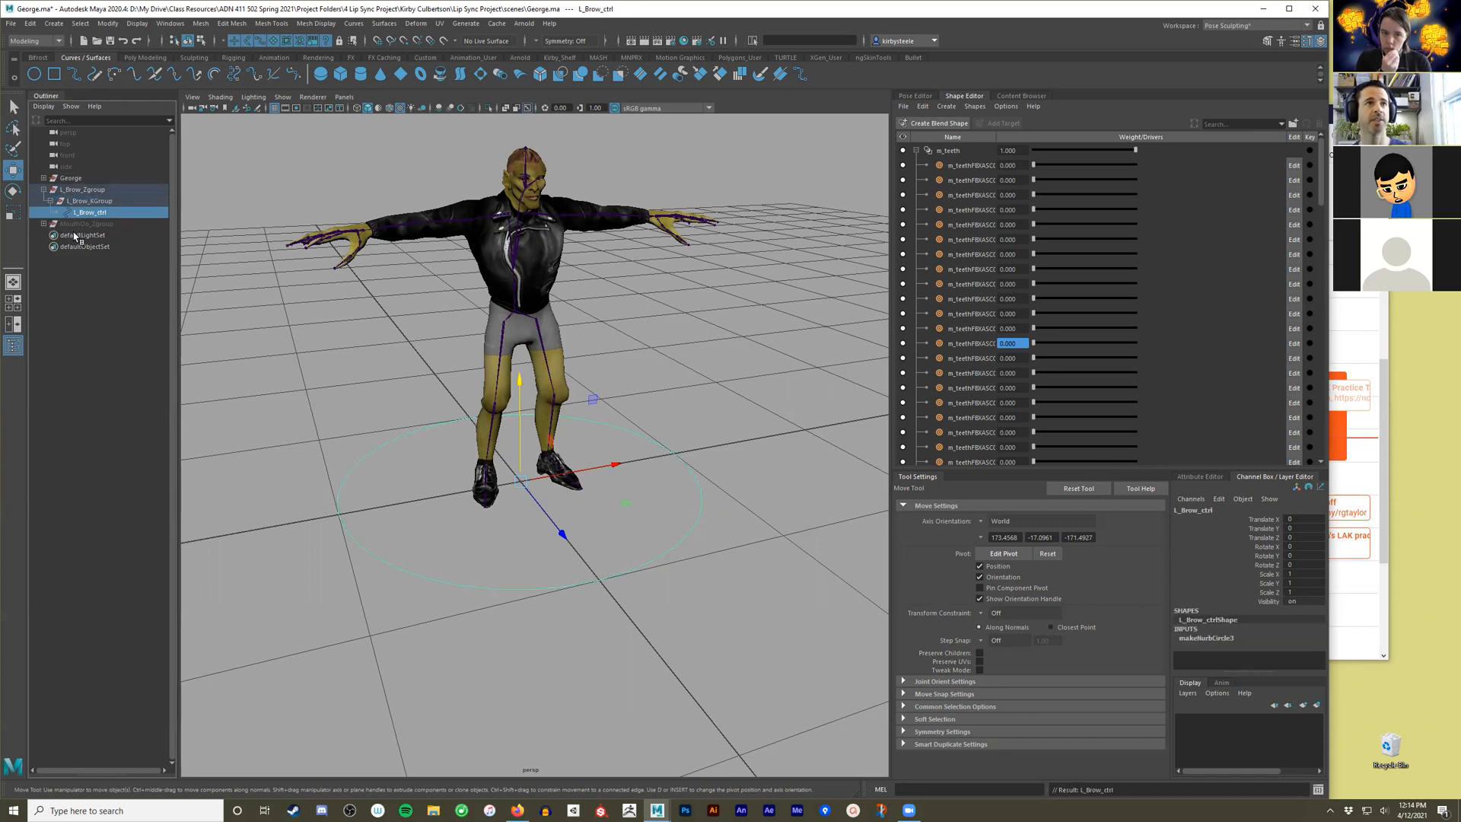
Examine the hierarchy and channel values of L_Brow_Zgroup, L_Brow_KGroup and L_Brow_ctrl.
click(134, 363)
click(104, 191)
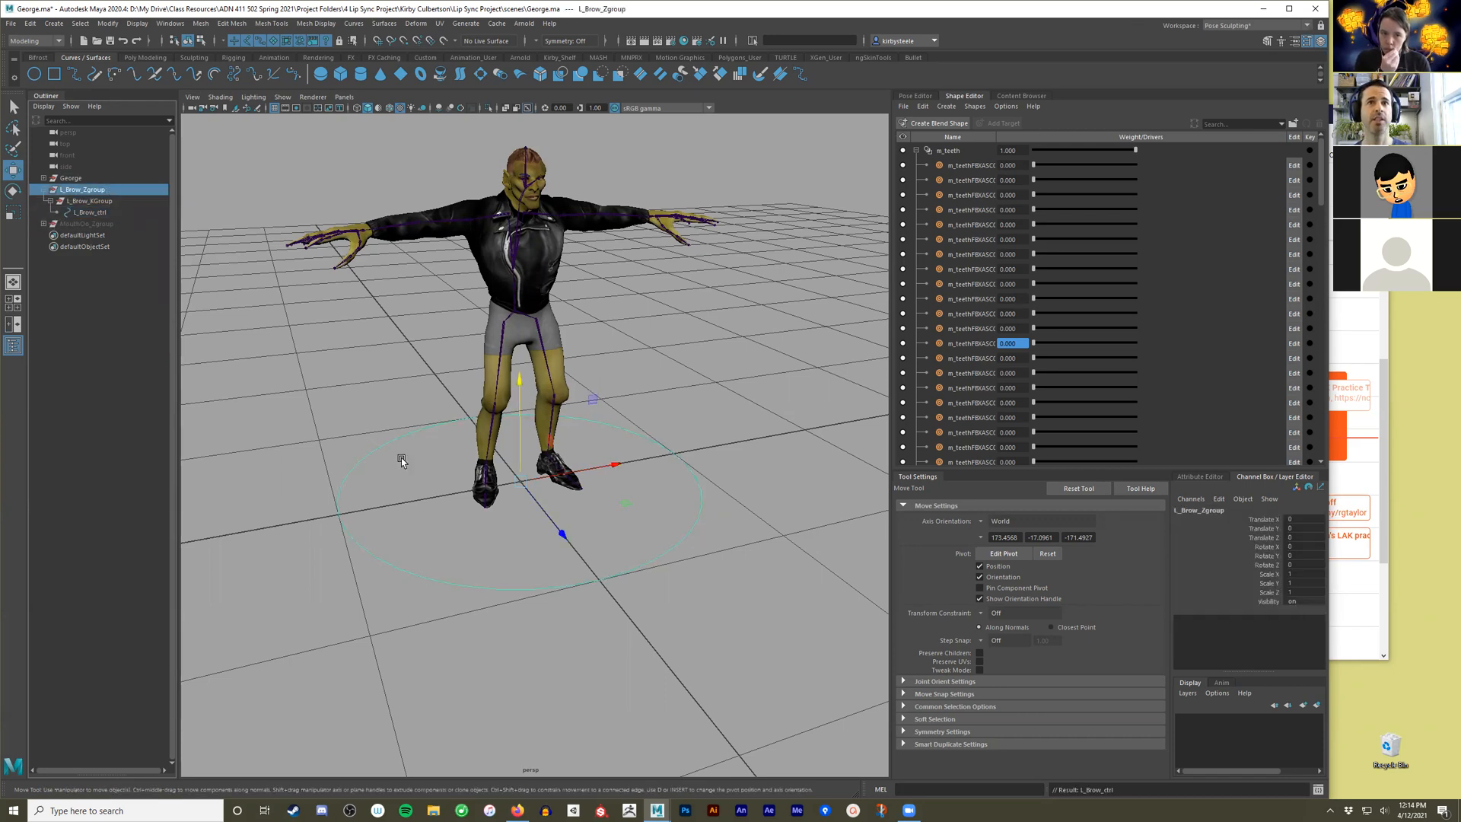
key(alt)
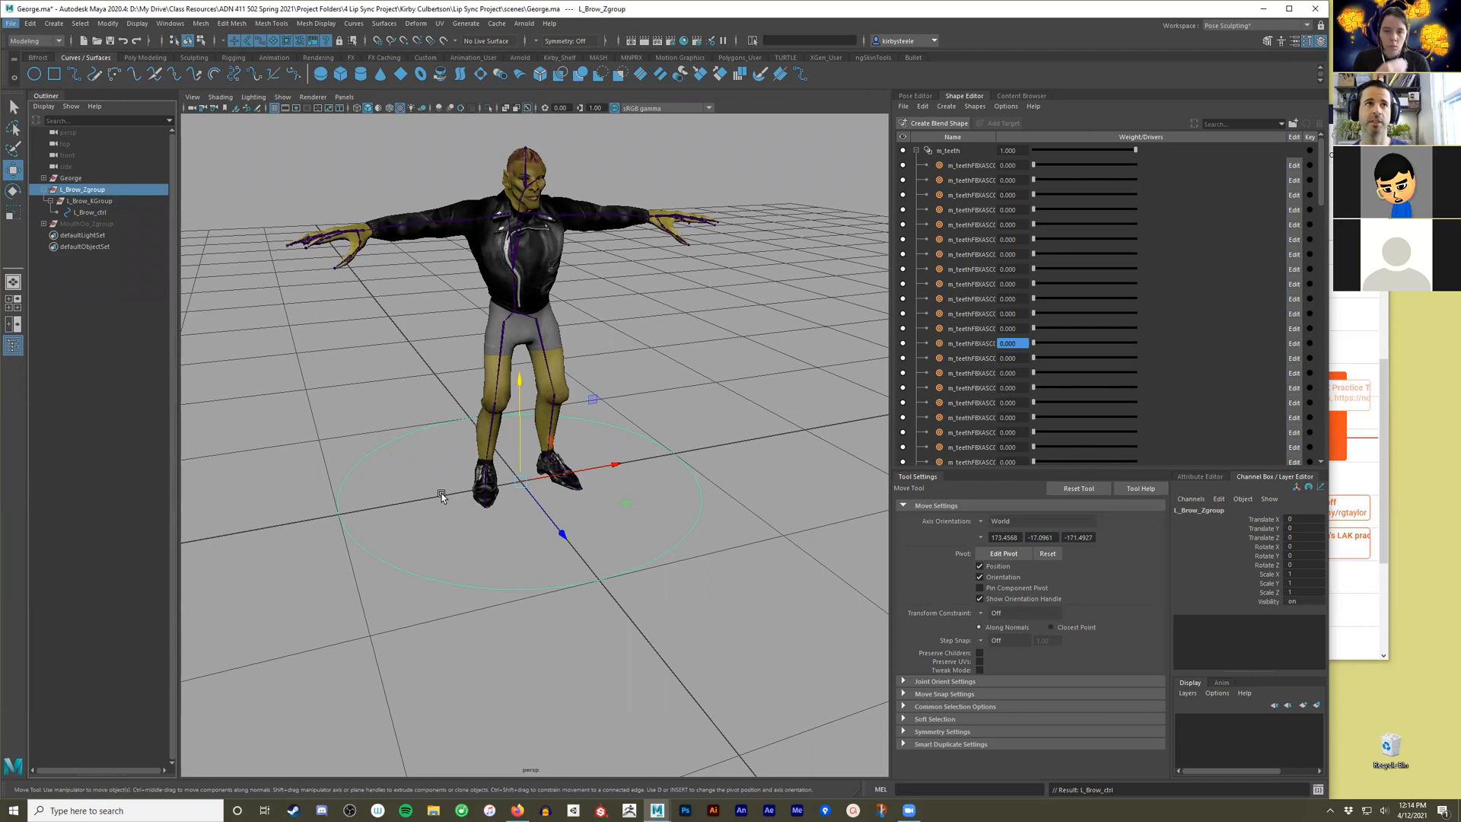
click(75, 203)
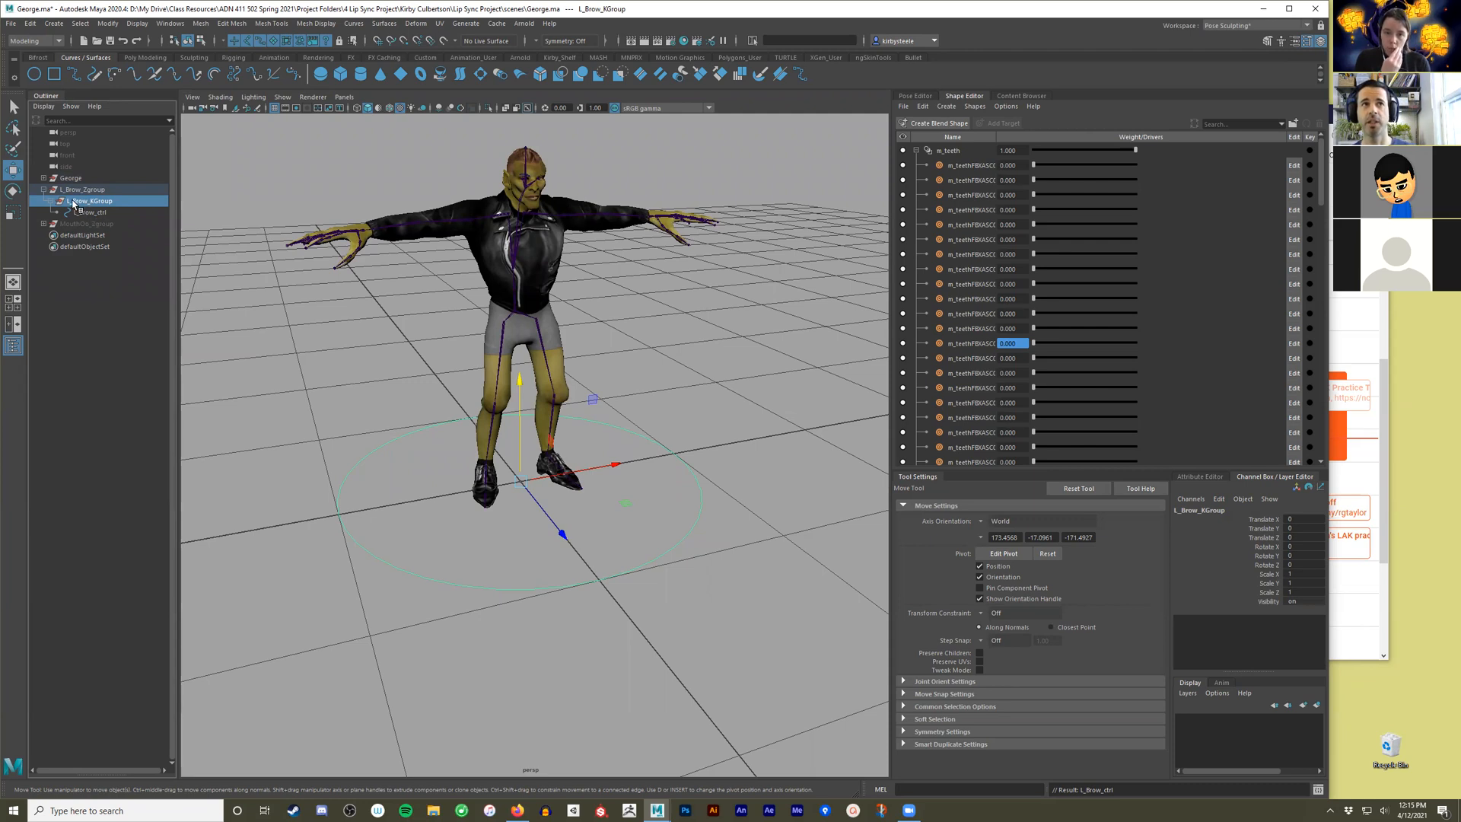
click(97, 214)
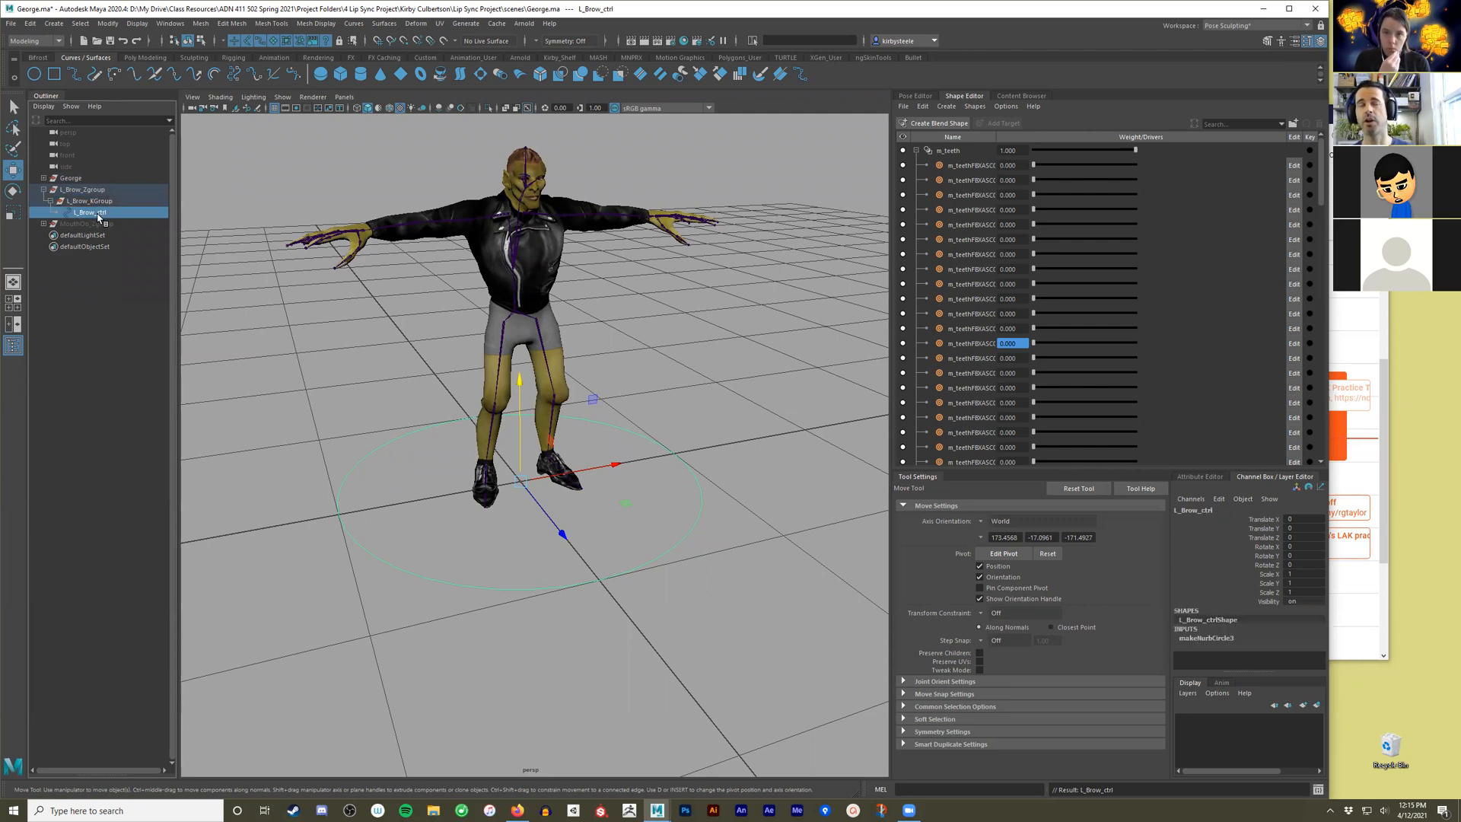
click(90, 201)
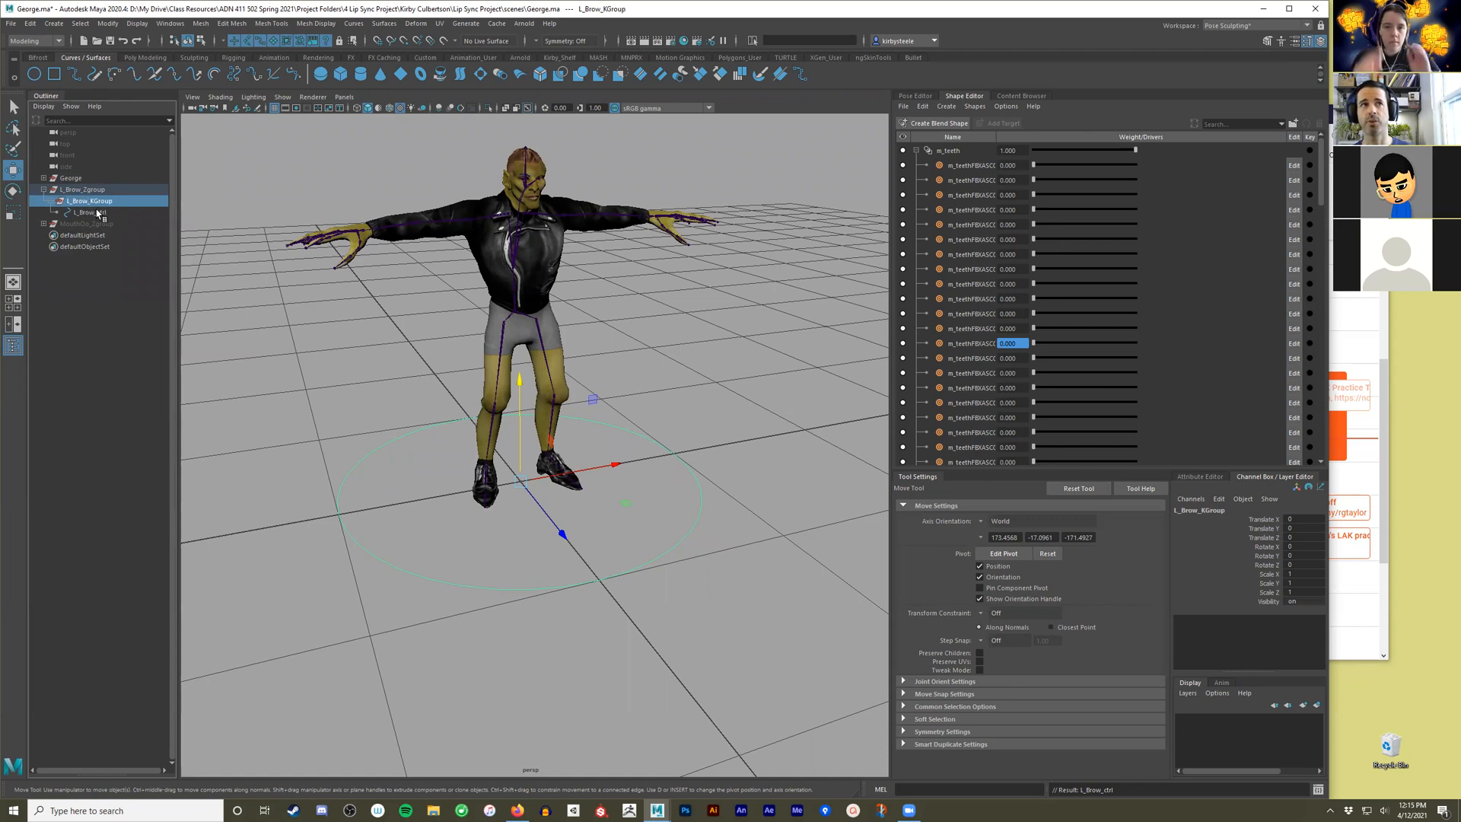
click(96, 216)
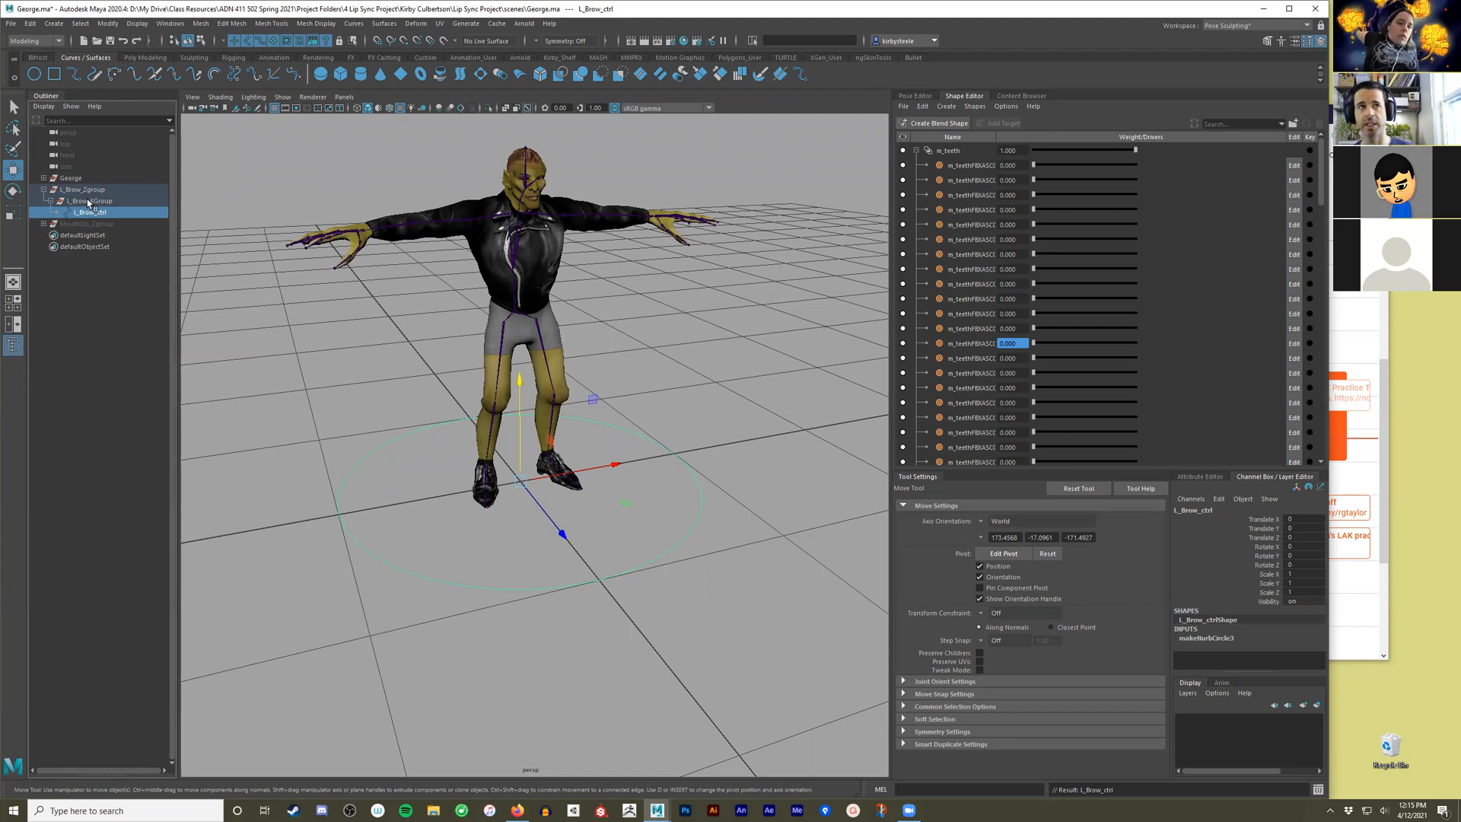
click(89, 202)
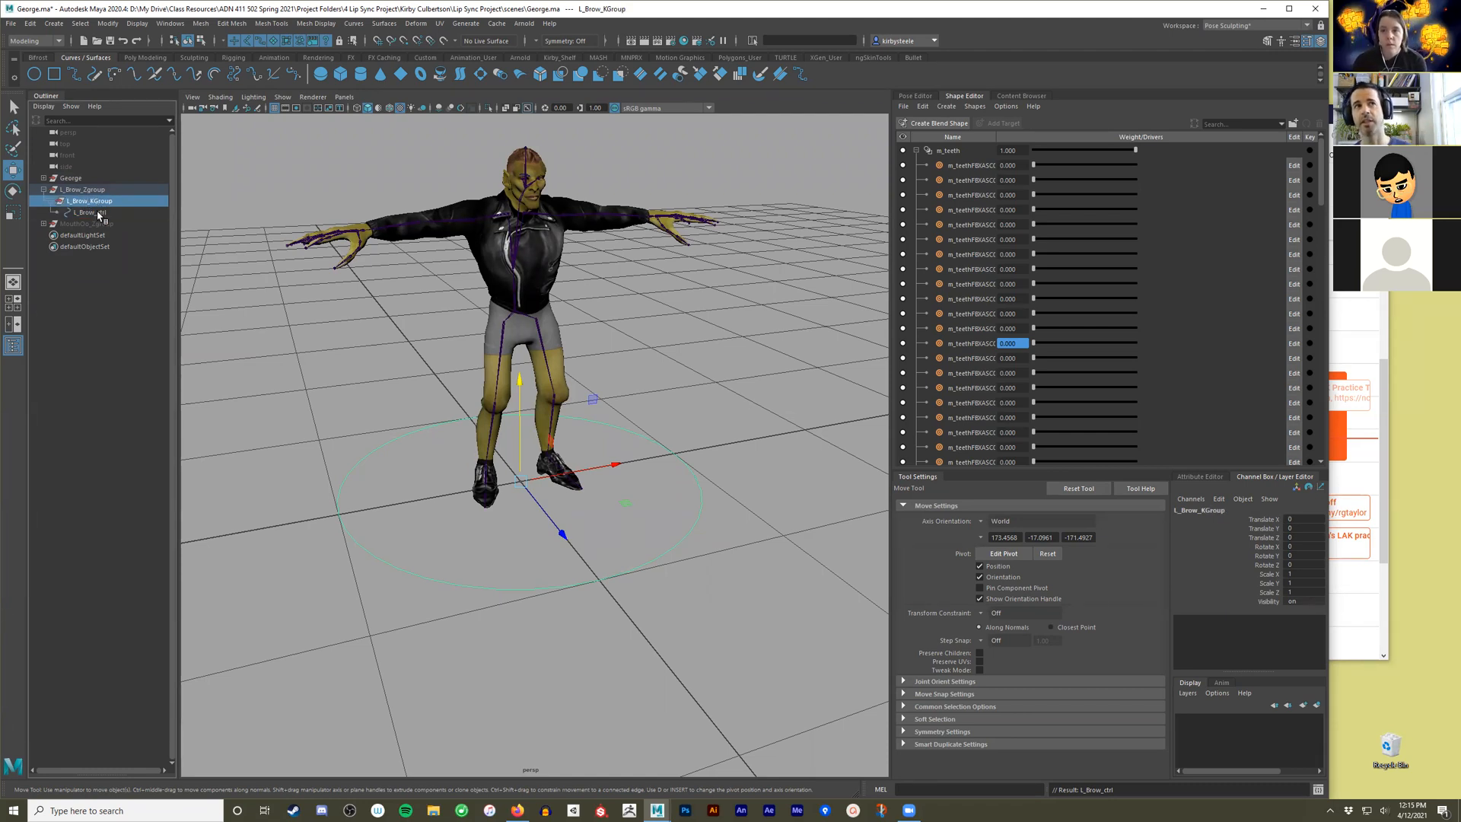
click(97, 214)
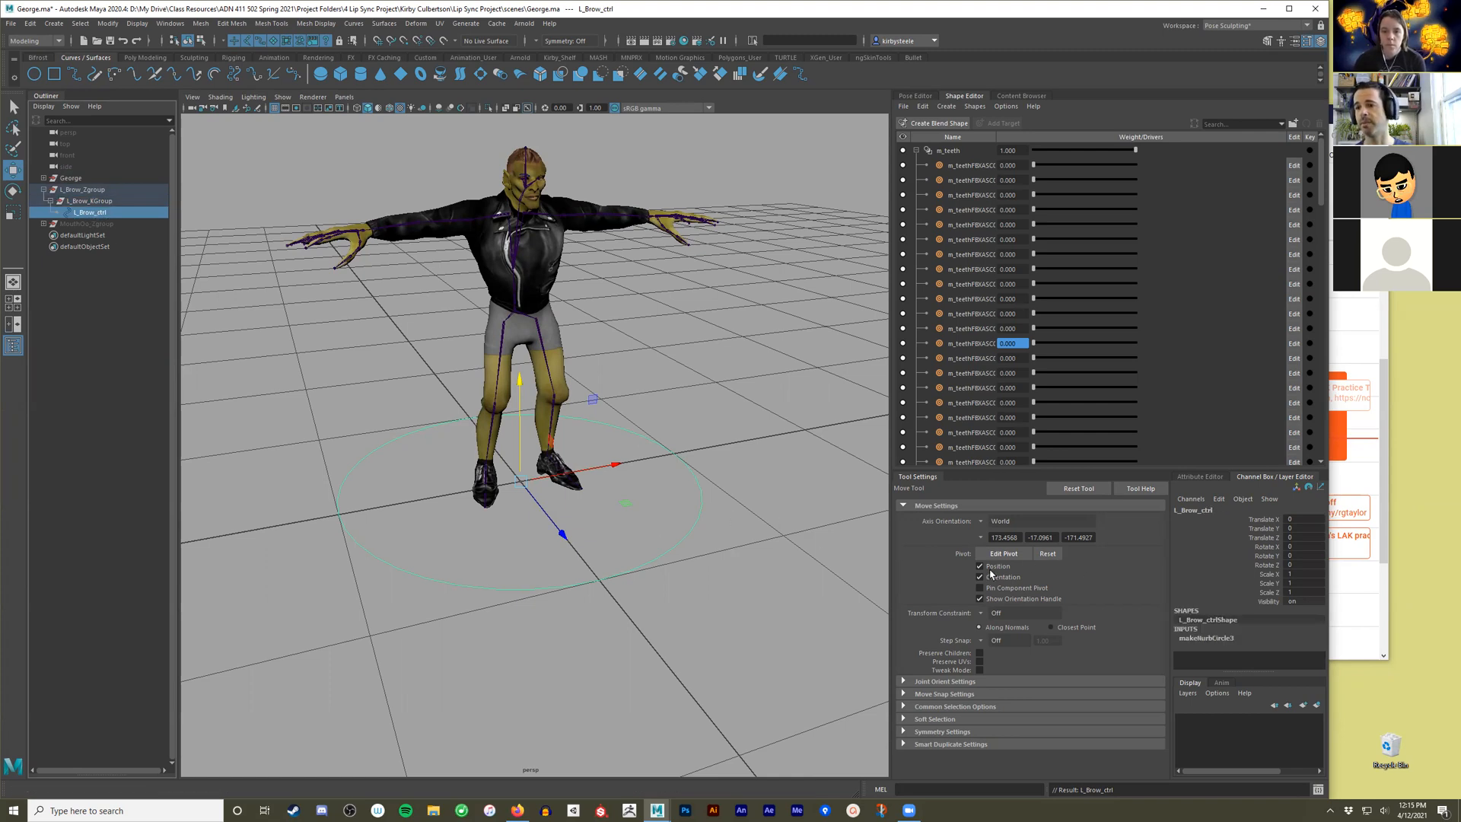
Examine George's brow area and the orientation of the L_Brow_ctrl circle around his feet.
alt+right_drag(330, 489, 517, 540)
alt+drag(517, 546, 775, 540)
alt+middle_drag(774, 540, 766, 659)
scroll(767, 659, up, 3)
alt+middle_drag(671, 304, 683, 529)
scroll(683, 530, up, 8)
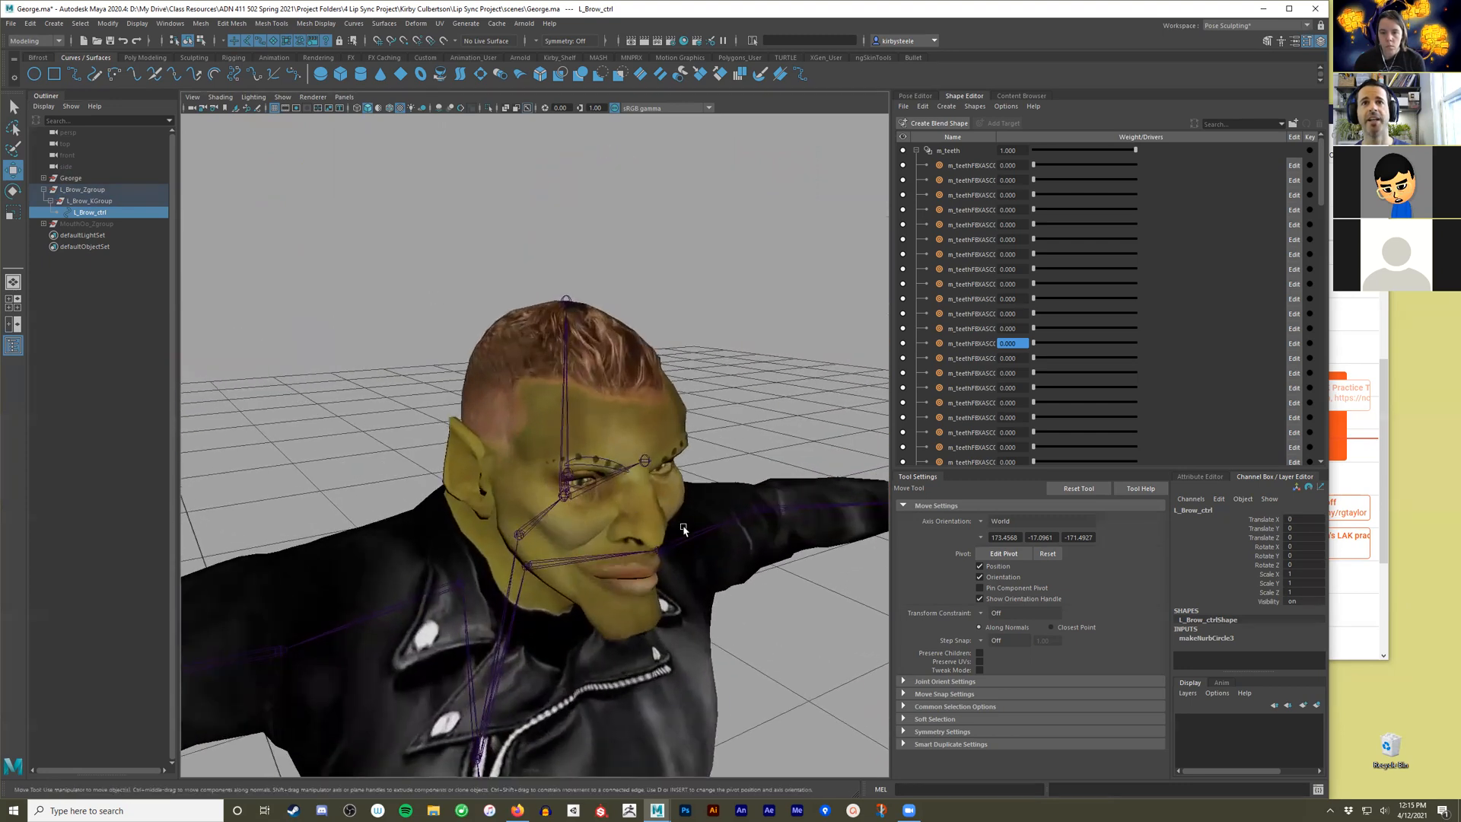
click(610, 477)
alt+drag(626, 530, 697, 477)
alt+middle_drag(697, 477, 613, 481)
alt+right_drag(613, 481, 636, 514)
alt+drag(636, 514, 711, 553)
click(711, 552)
alt+middle_drag(710, 553, 721, 488)
alt+right_drag(721, 488, 650, 601)
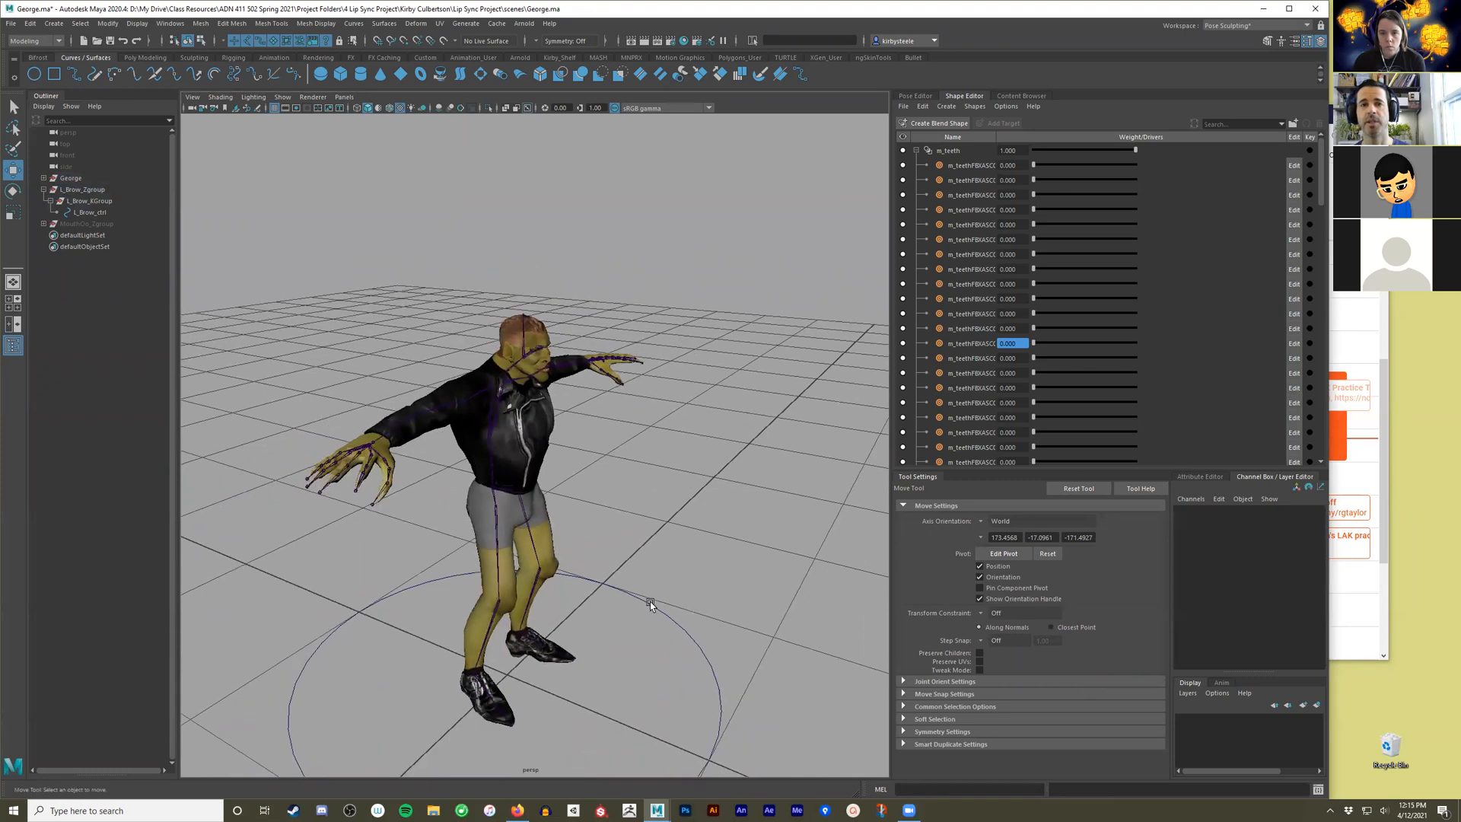
alt+middle_drag(650, 601, 658, 533)
mouse_move(680, 563)
mouse_down()
mouse_move(636, 567)
mouse_move(659, 565)
mouse_up()
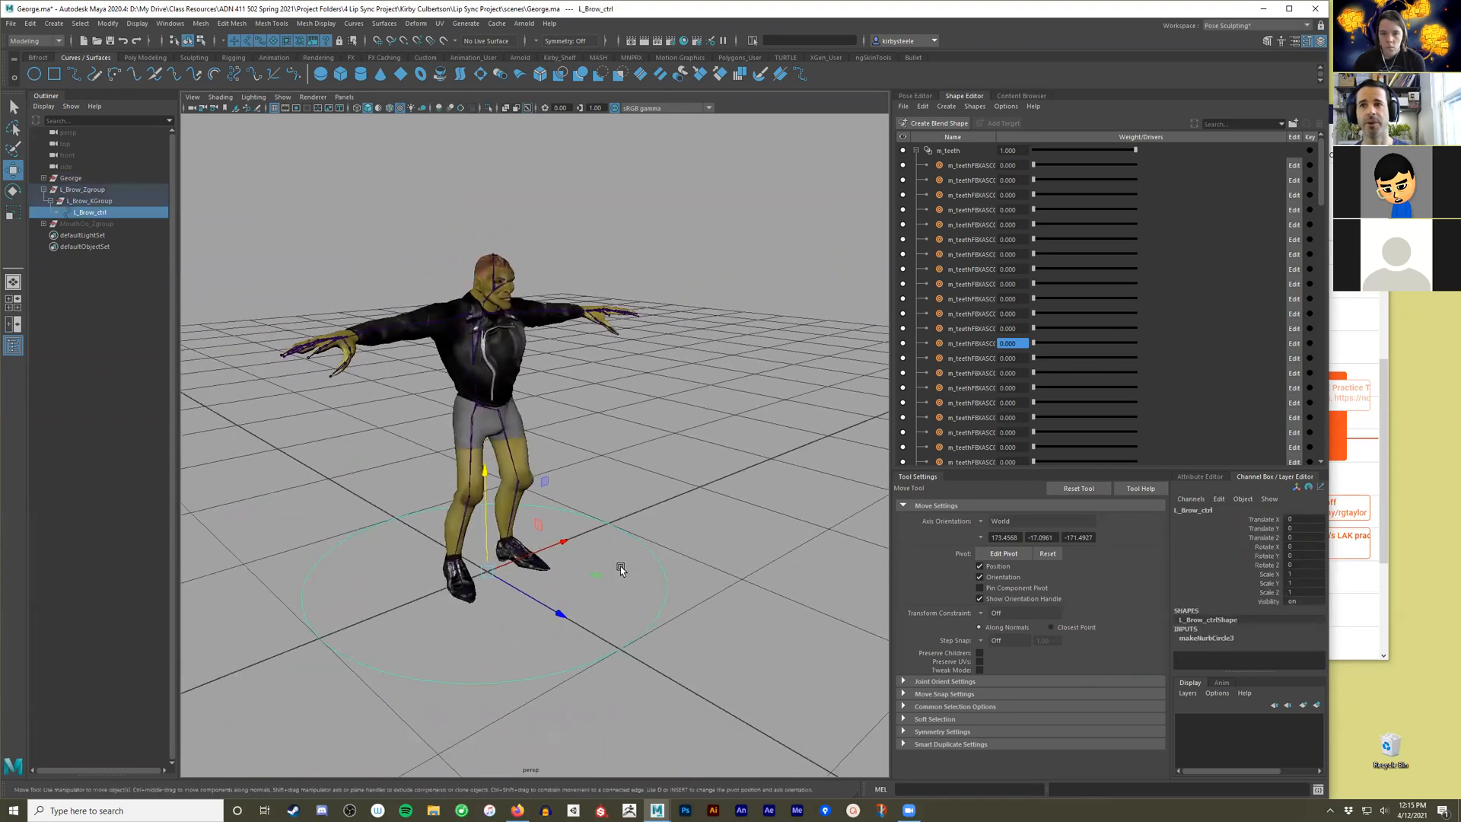
Switch to the Maya Classic workspace and display the Channel Box for L_Brow_ctrl.
click(1293, 26)
click(1290, 52)
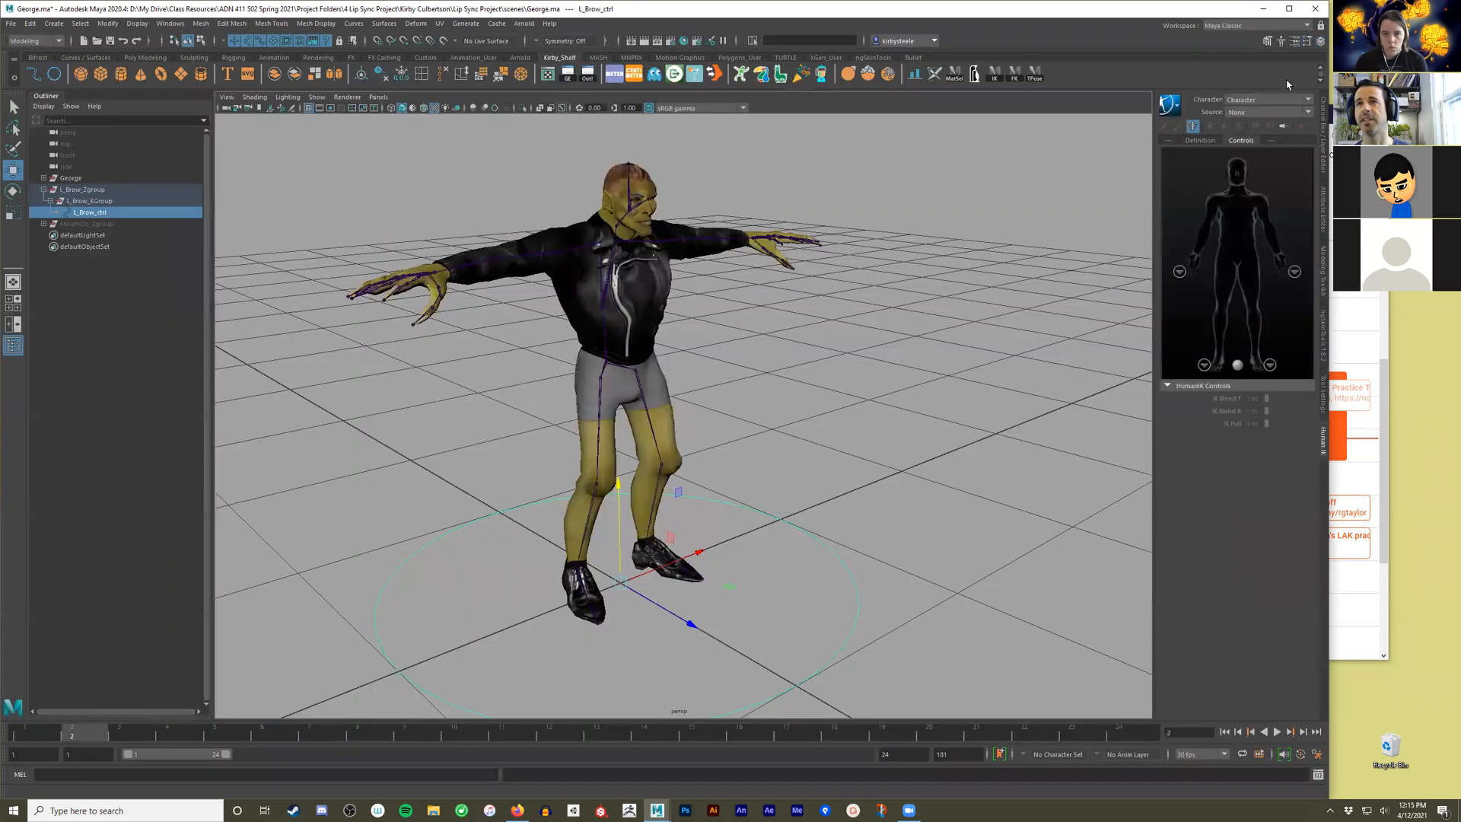
click(1325, 117)
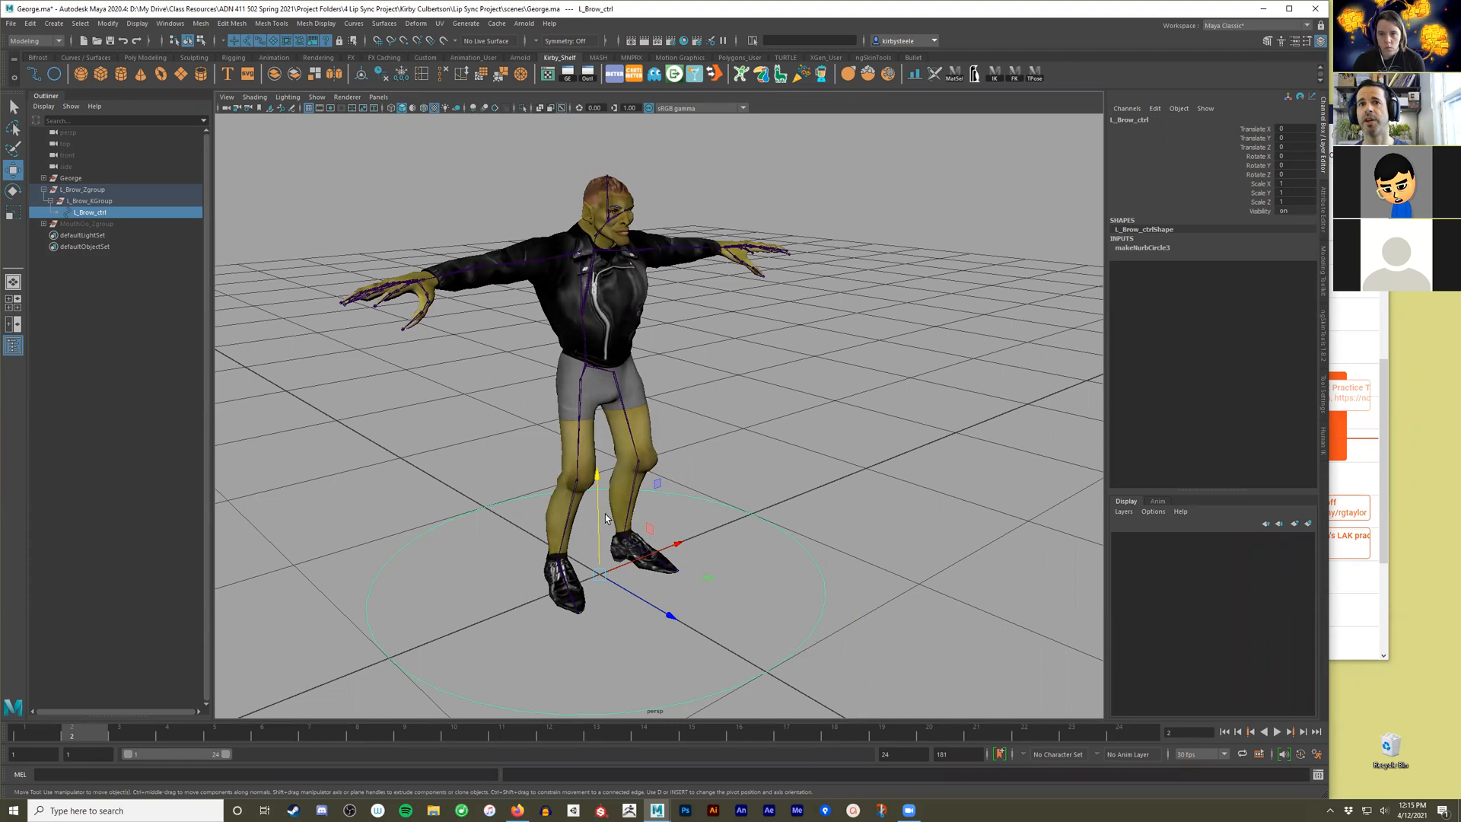
Stand the L_Brow_ctrl circle upright by setting its construction input's Normal Y to 0 and Normal Z to 1.
click(1150, 249)
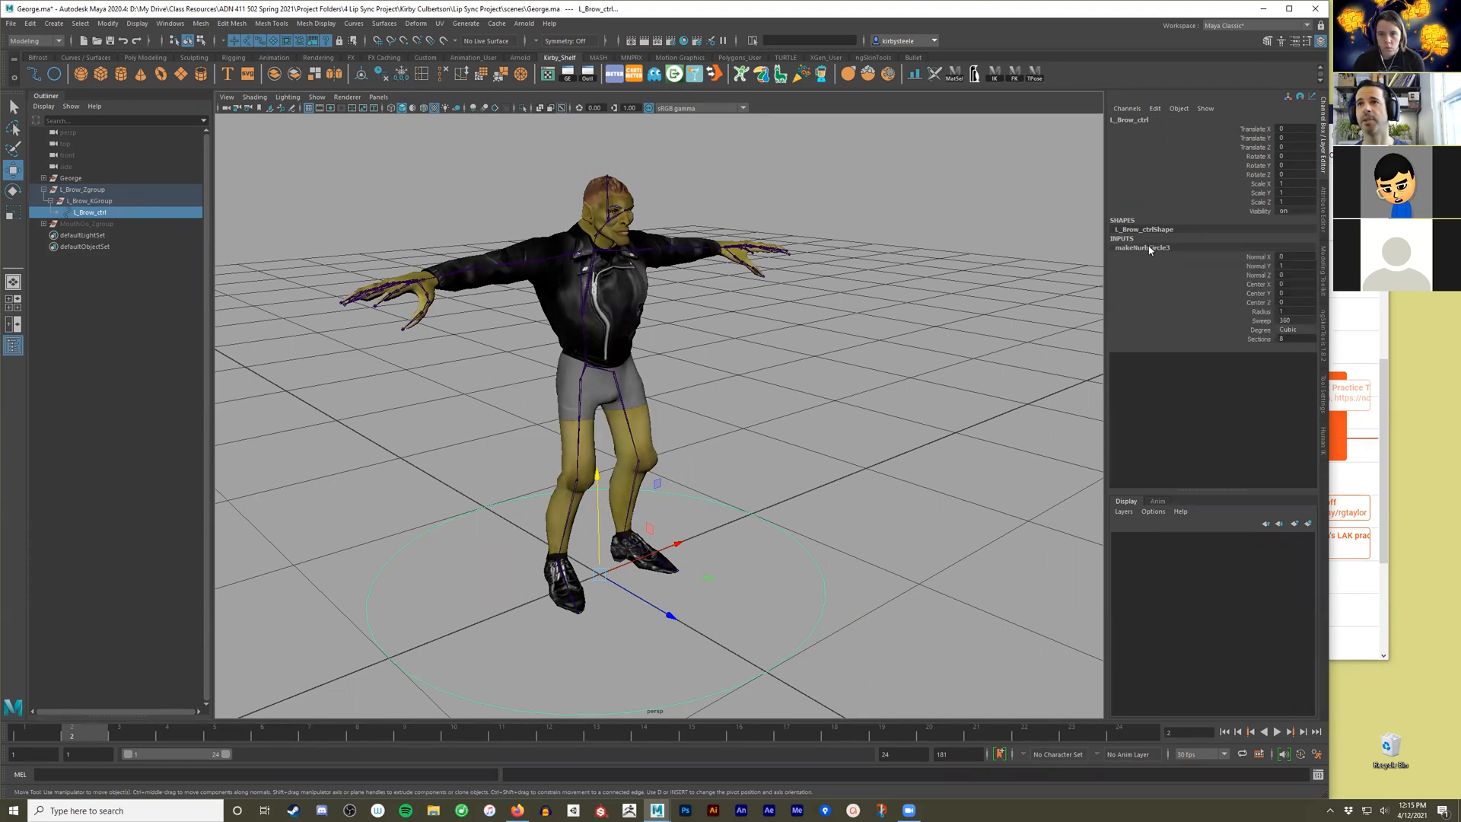
double_click(1289, 267)
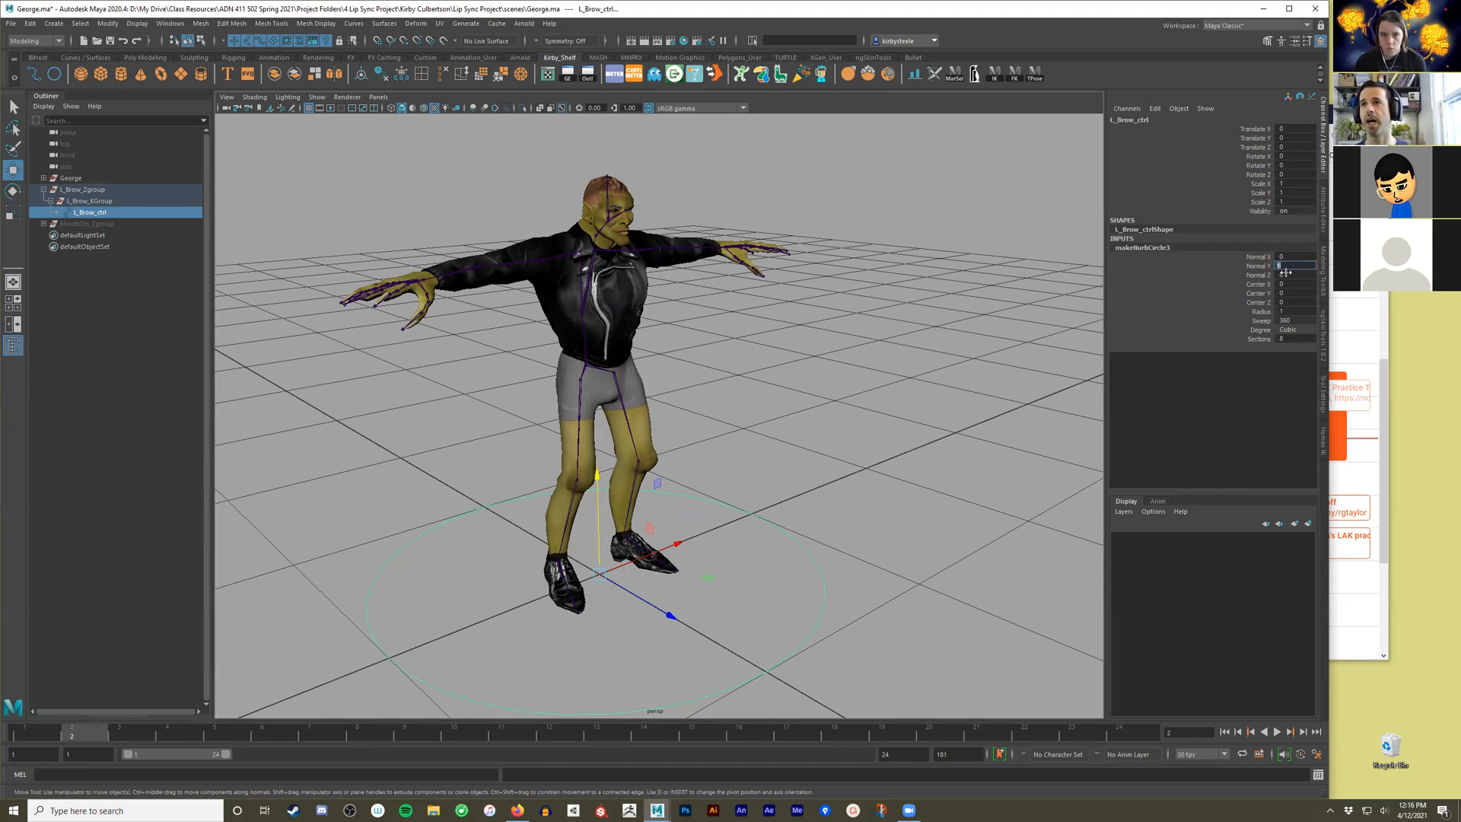
alt+drag(527, 582, 606, 606)
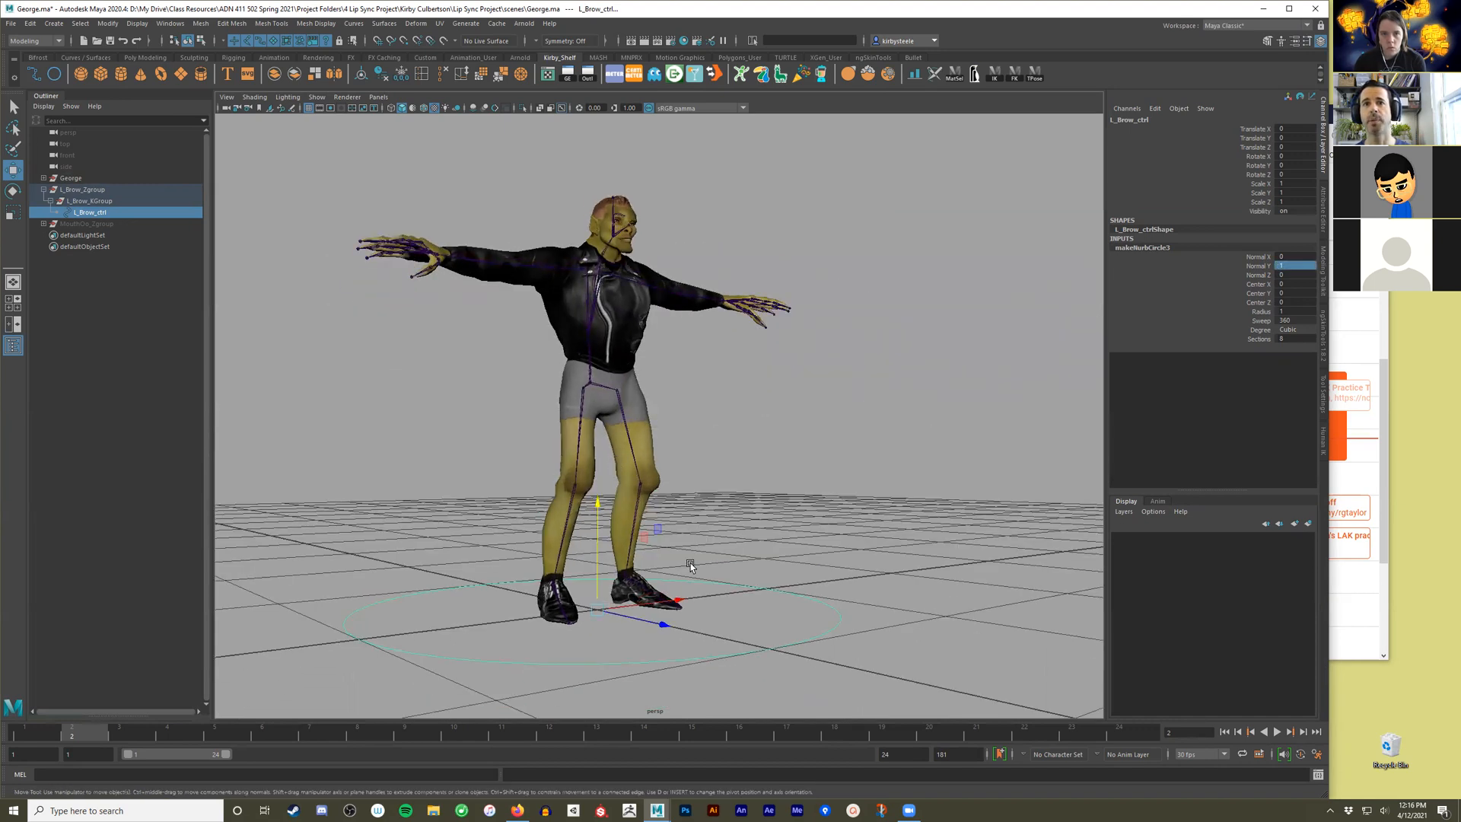
alt+drag(690, 566, 787, 513)
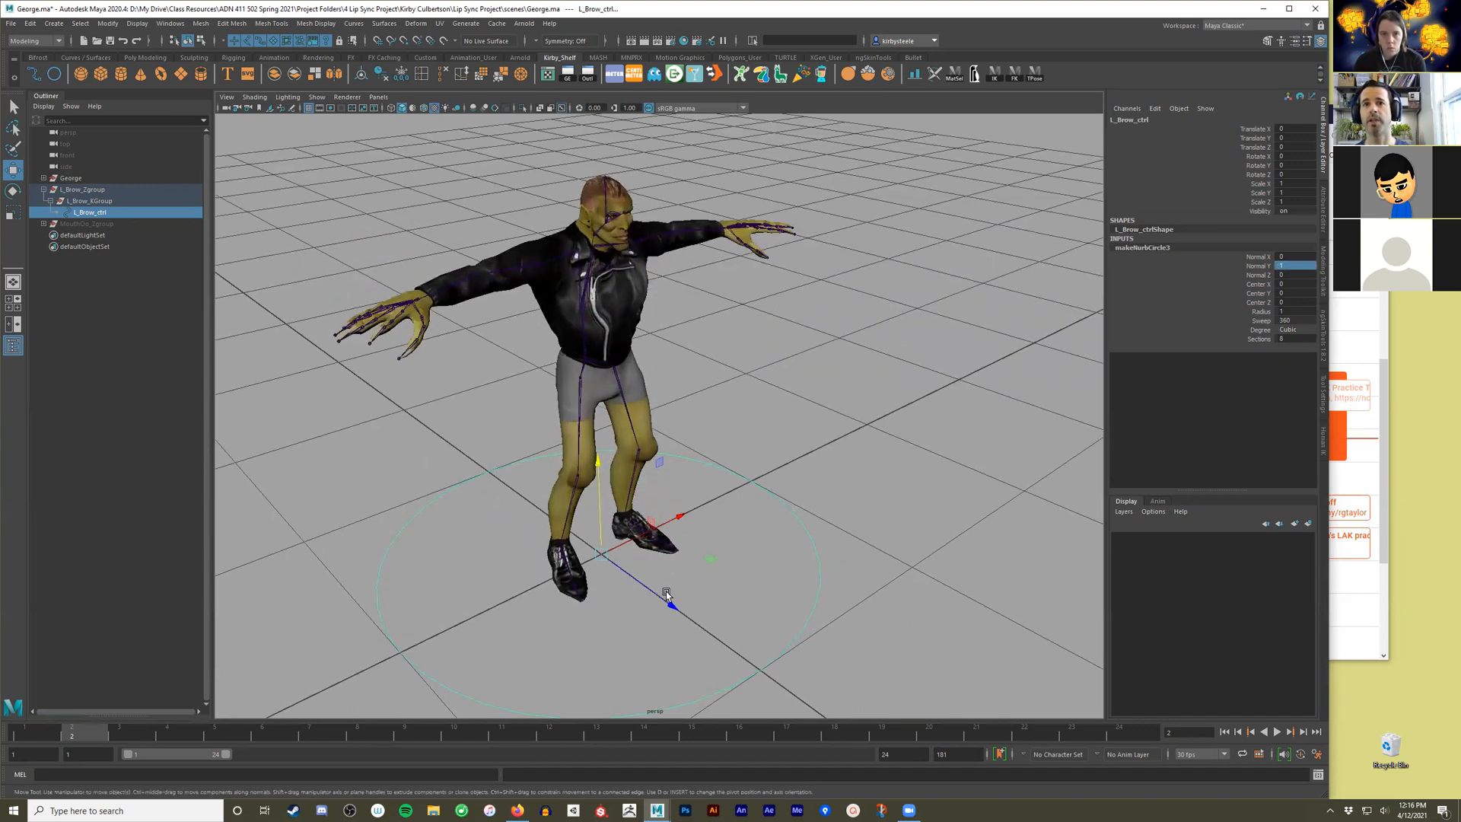
double_click(1282, 267)
key(Tab)
text(1)
key(Return)
mouse_move(527, 550)
alt+mouse_down()
mouse_move(595, 527)
mouse_move(487, 536)
mouse_move(531, 538)
alt+mouse_up()
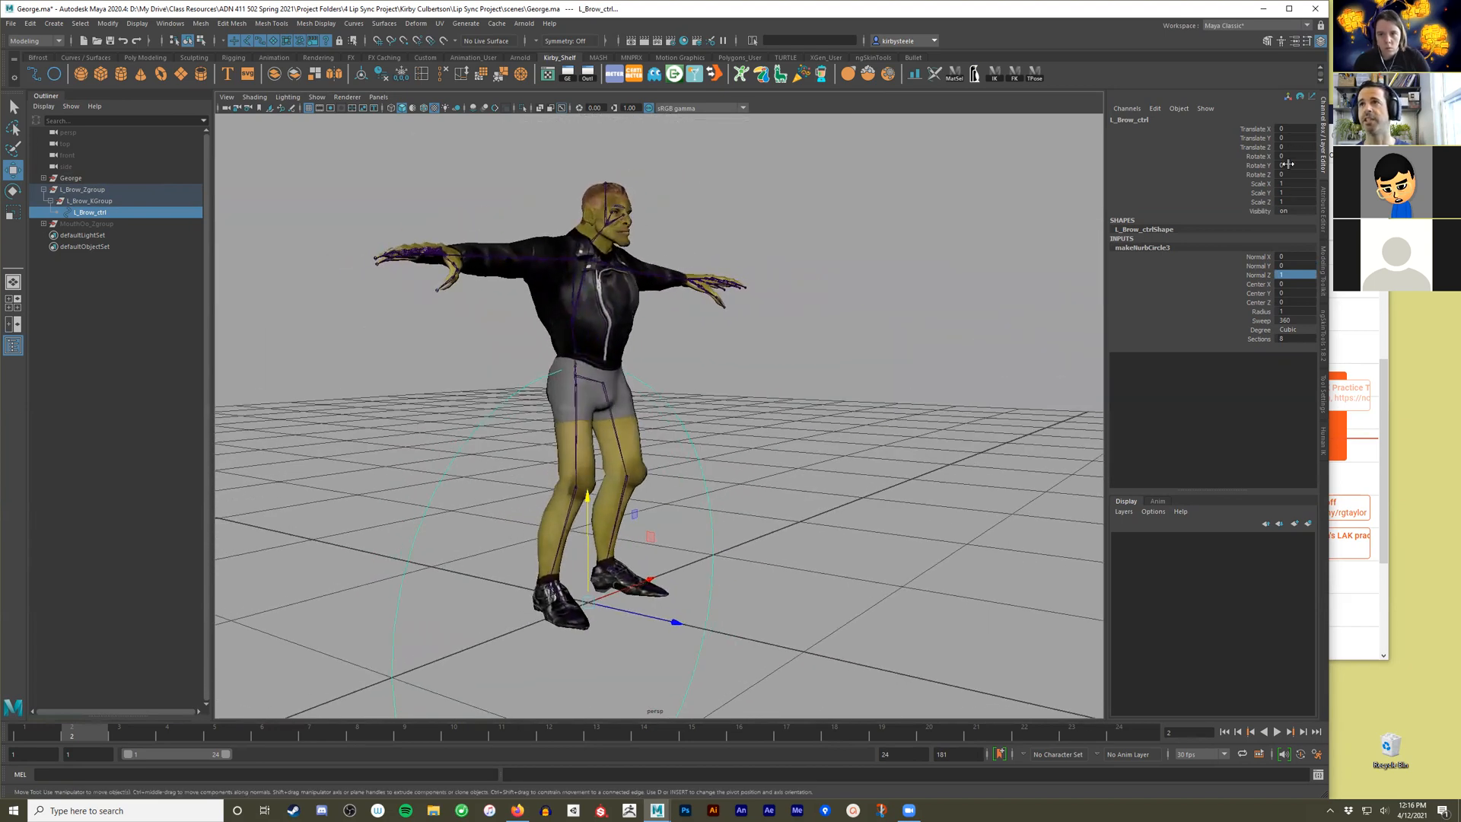
Try moving L_Brow_ctrl vertically from a front-facing angle and undo the move.
click(837, 575)
alt+drag(837, 576, 758, 573)
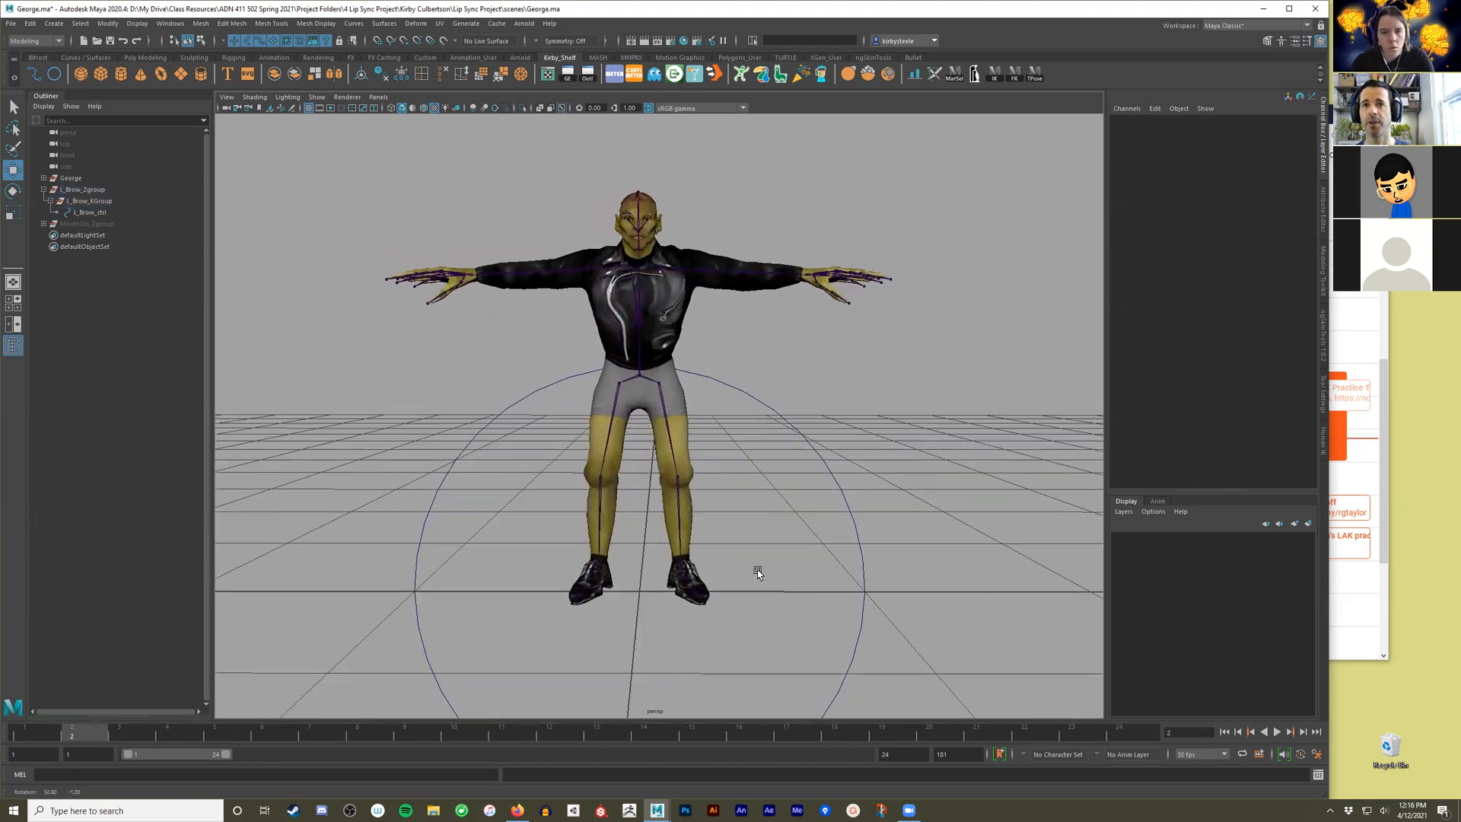
drag(836, 519, 919, 548)
mouse_move(637, 507)
mouse_down()
mouse_move(638, 456)
mouse_move(640, 524)
mouse_up()
key(ctrl+z)
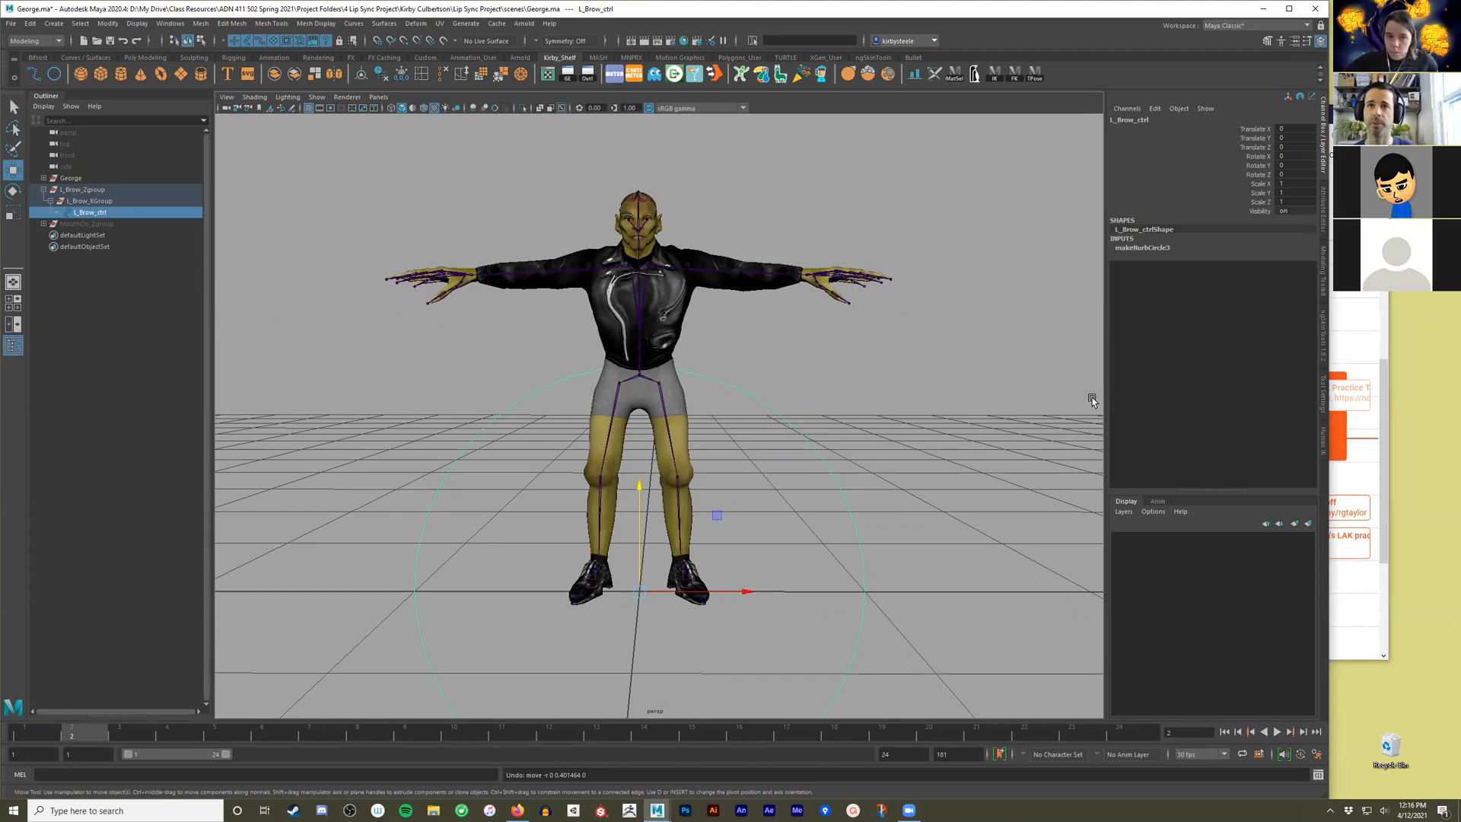
Try moving the existing R_Brow_ctrl on George's face down along Y and undo the move.
click(855, 591)
alt+drag(855, 590, 724, 487)
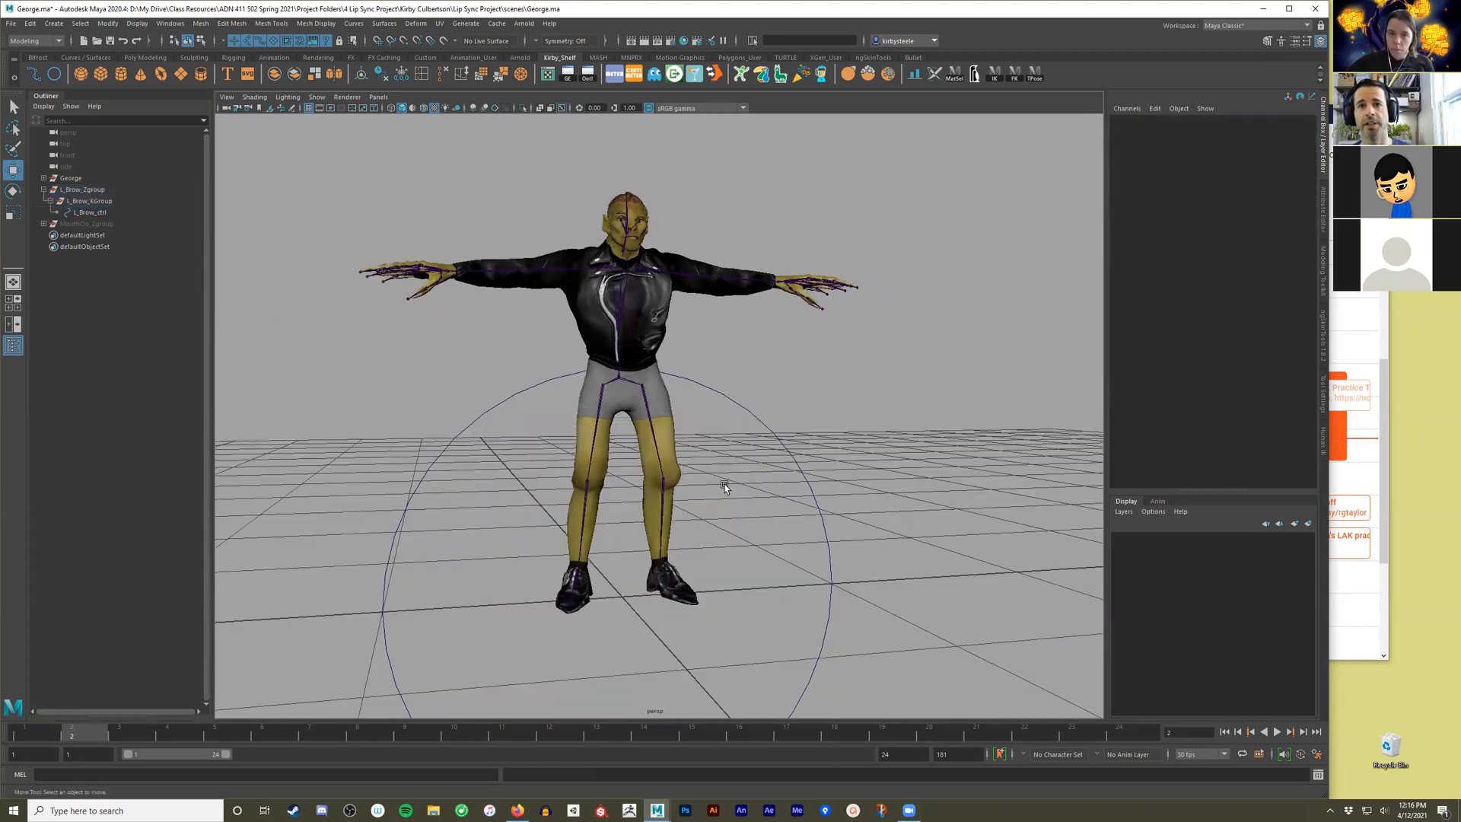
scroll(708, 464, up, 10)
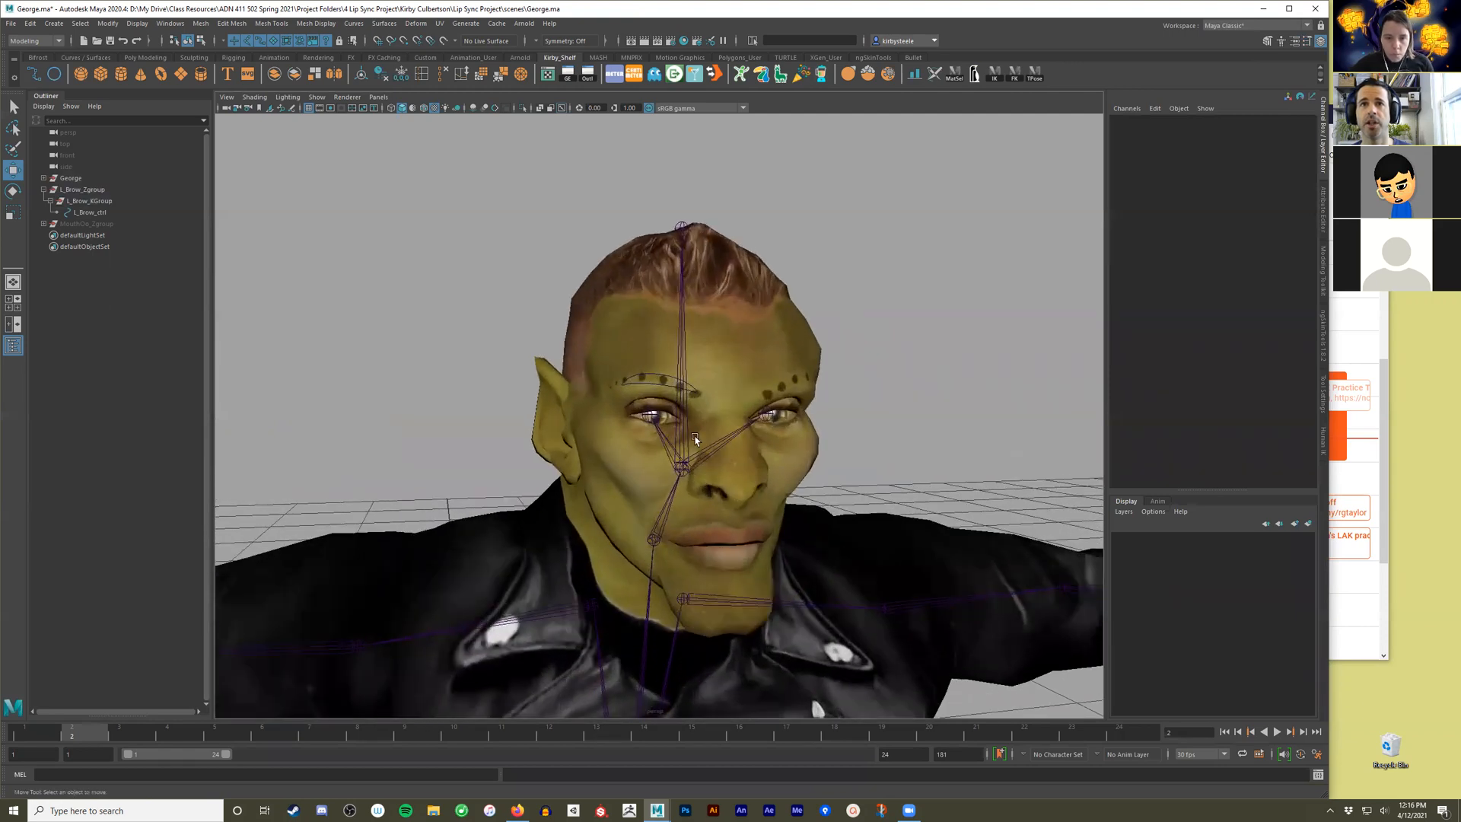
click(671, 379)
drag(660, 339, 641, 476)
key(ctrl+z)
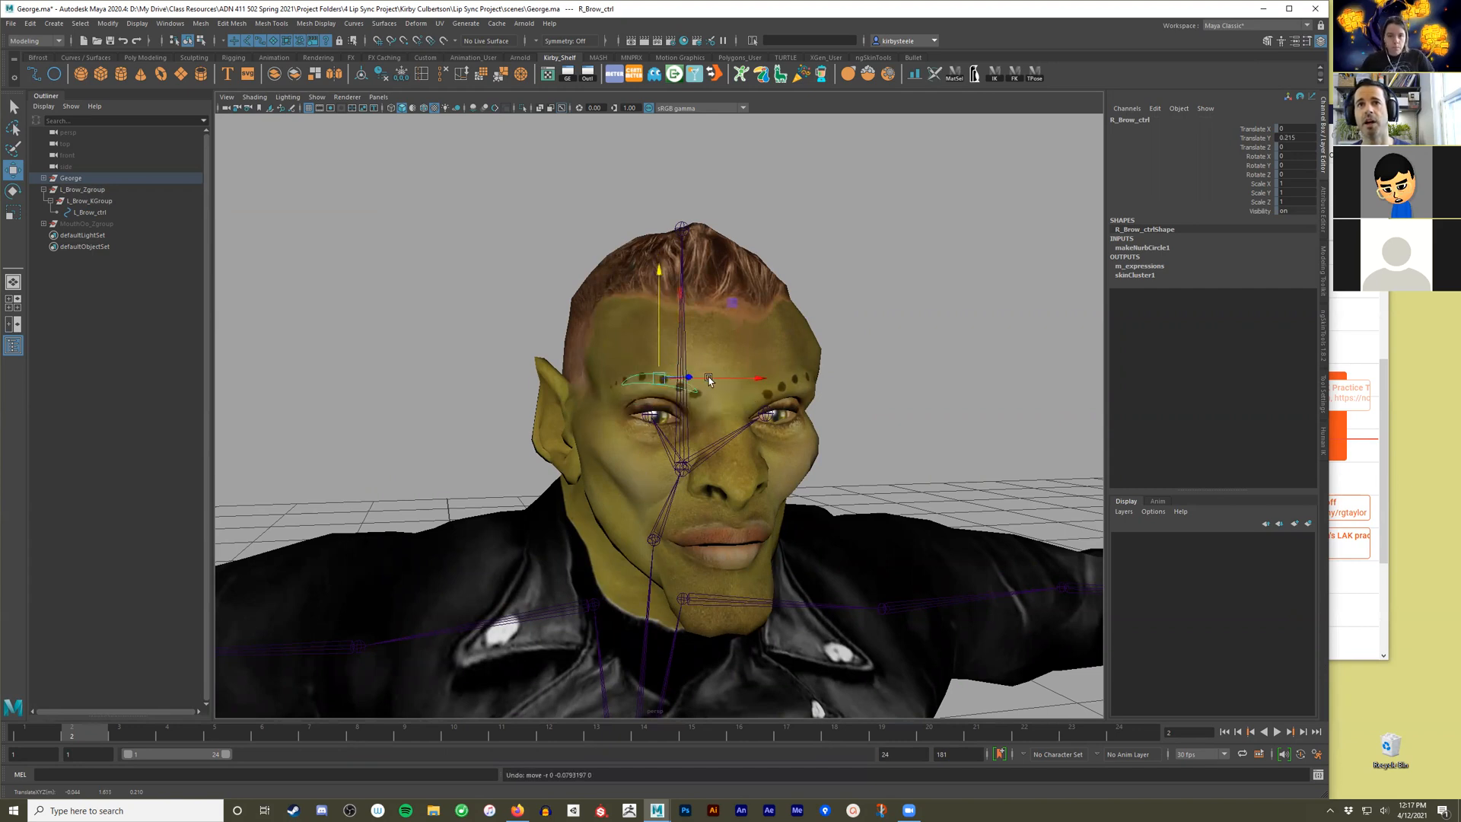
Select L_Brow_ctrl and display the translate limit settings of its transform node.
alt+right_drag(938, 603, 723, 631)
alt+middle_drag(723, 632, 724, 496)
alt+right_drag(723, 495, 584, 340)
alt+middle_drag(584, 339, 585, 235)
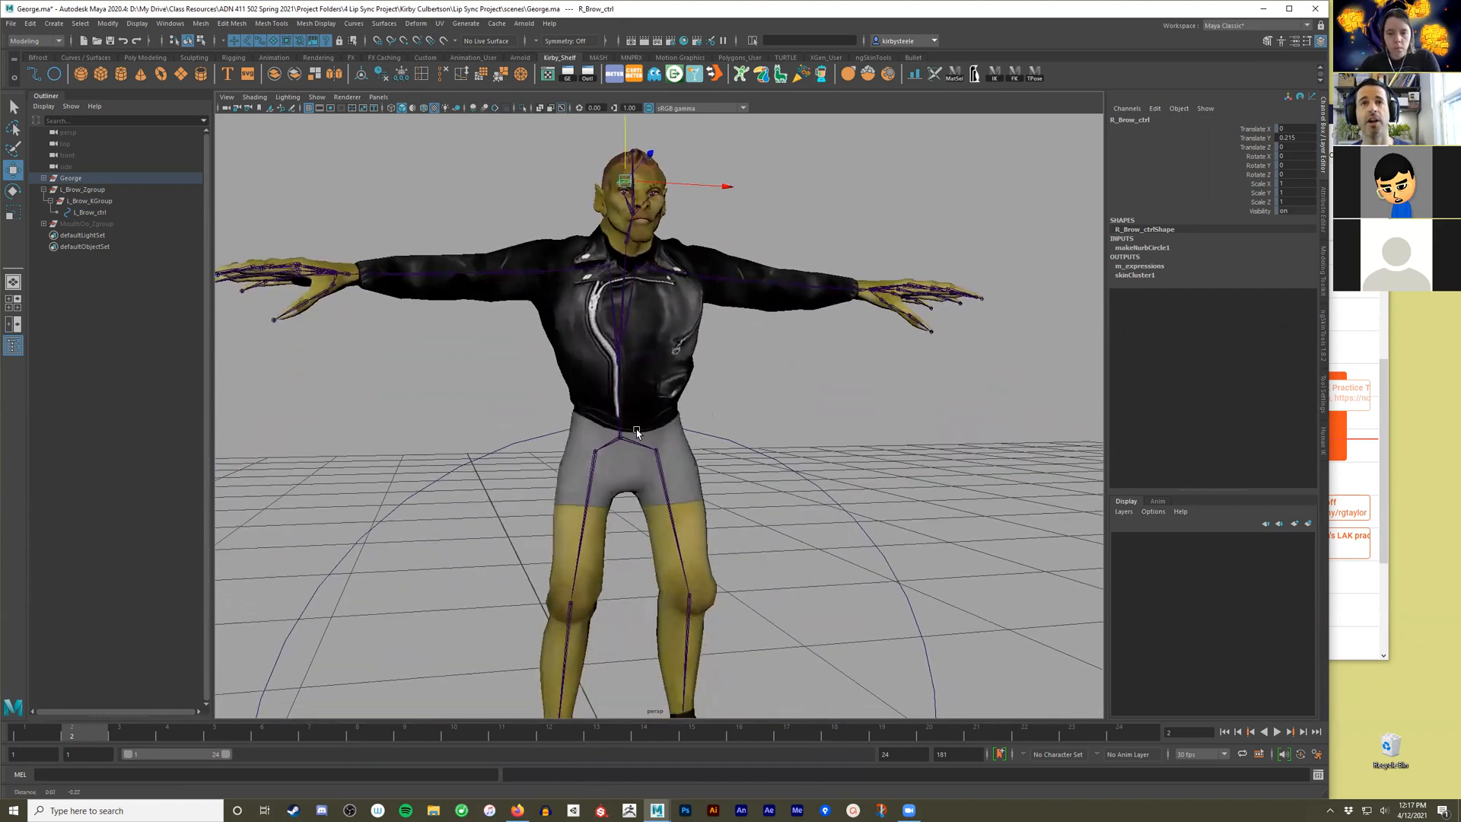
alt+middle_drag(825, 685, 812, 555)
alt+right_drag(812, 555, 745, 561)
drag(907, 492, 834, 525)
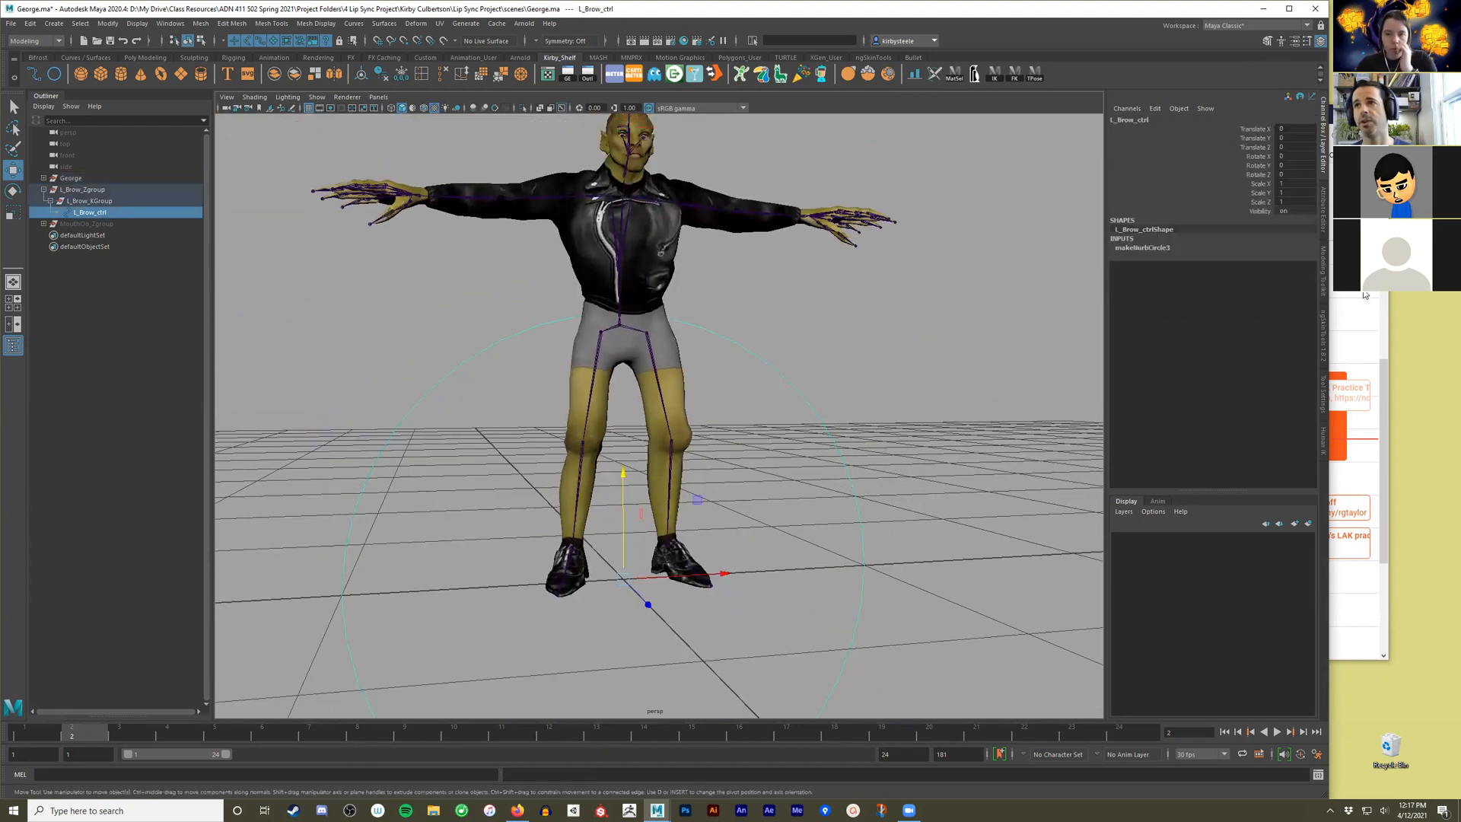
click(1324, 221)
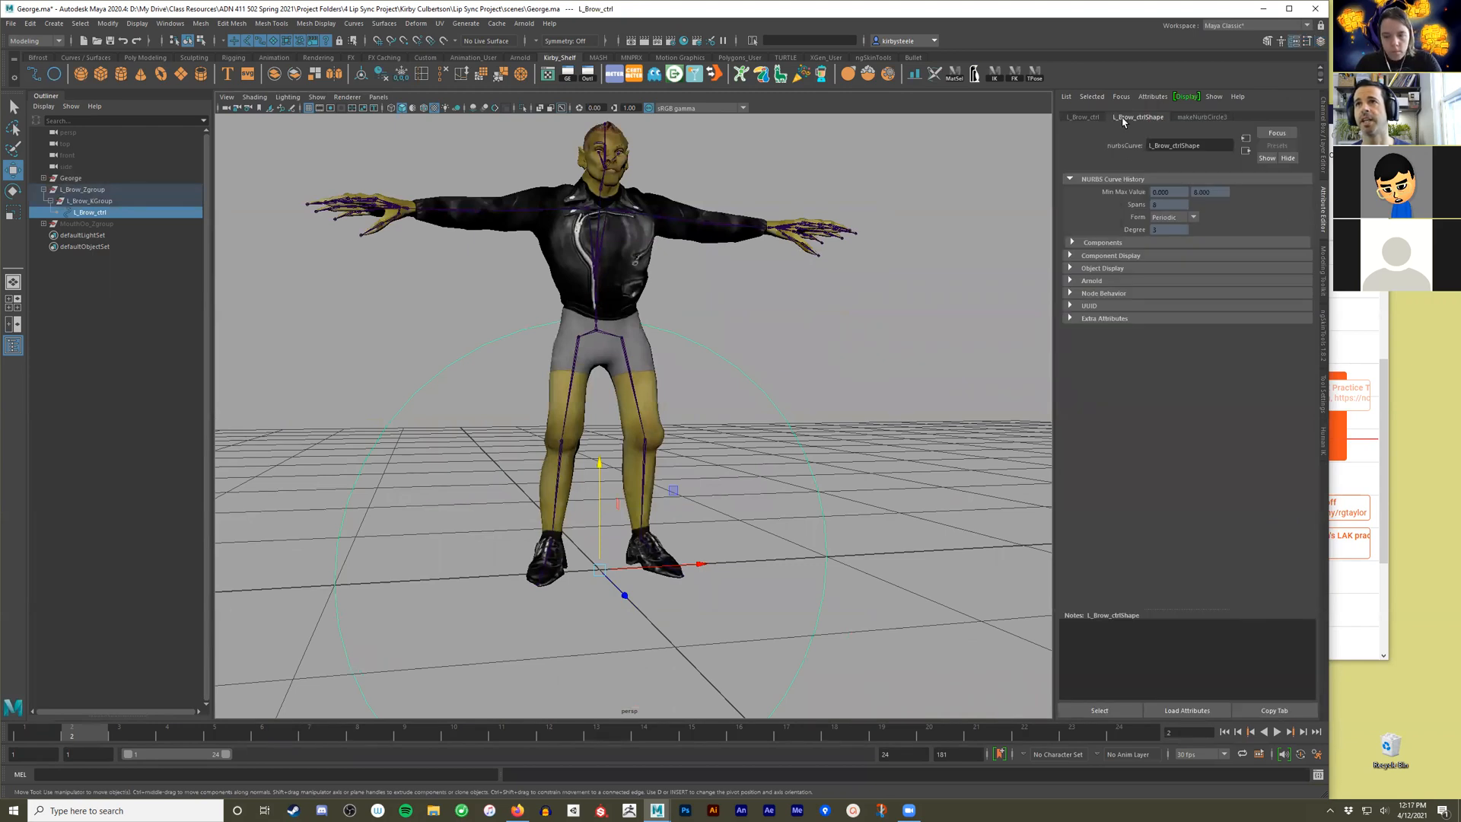
click(1087, 118)
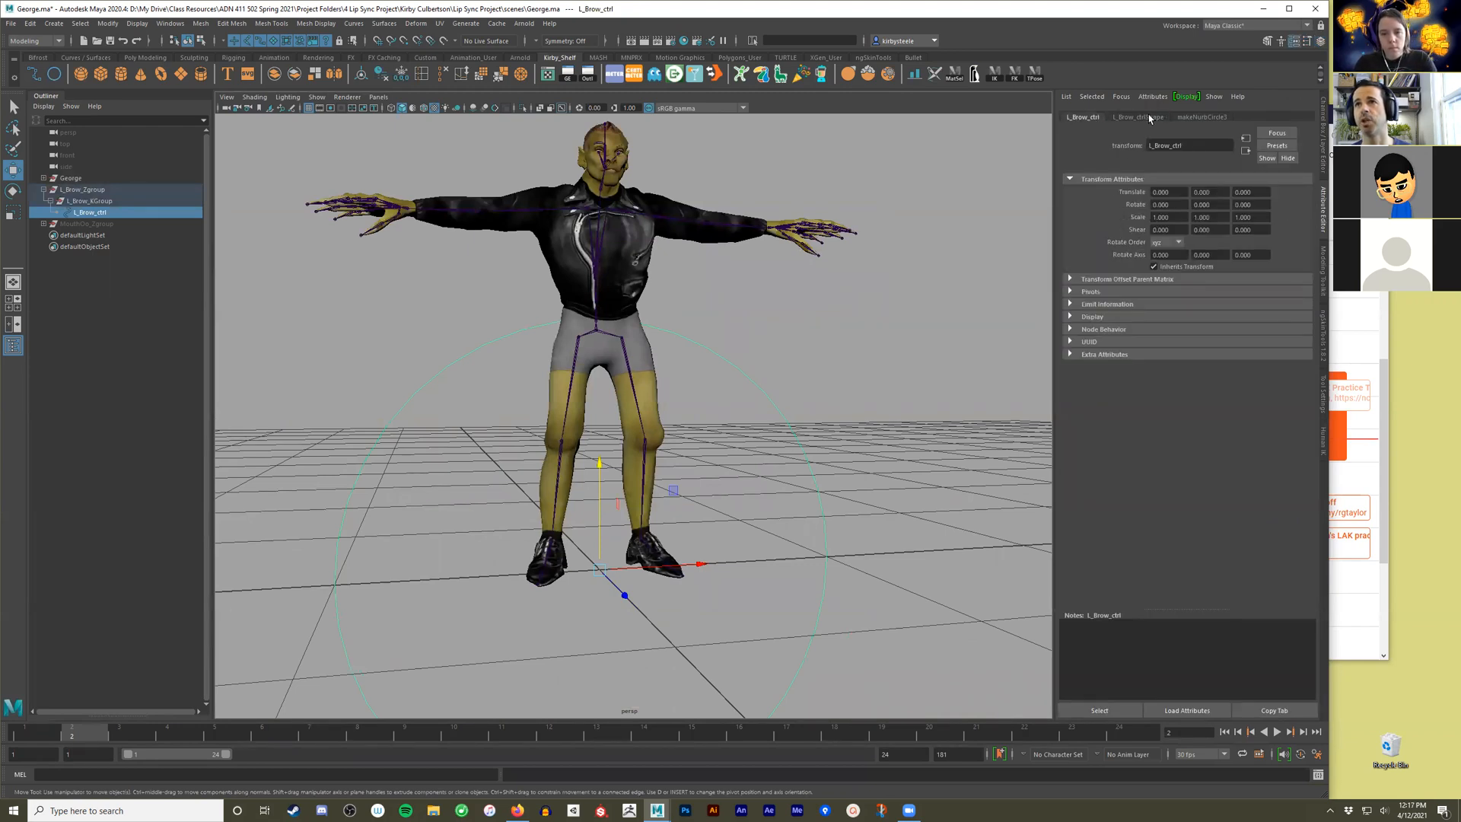
click(1107, 305)
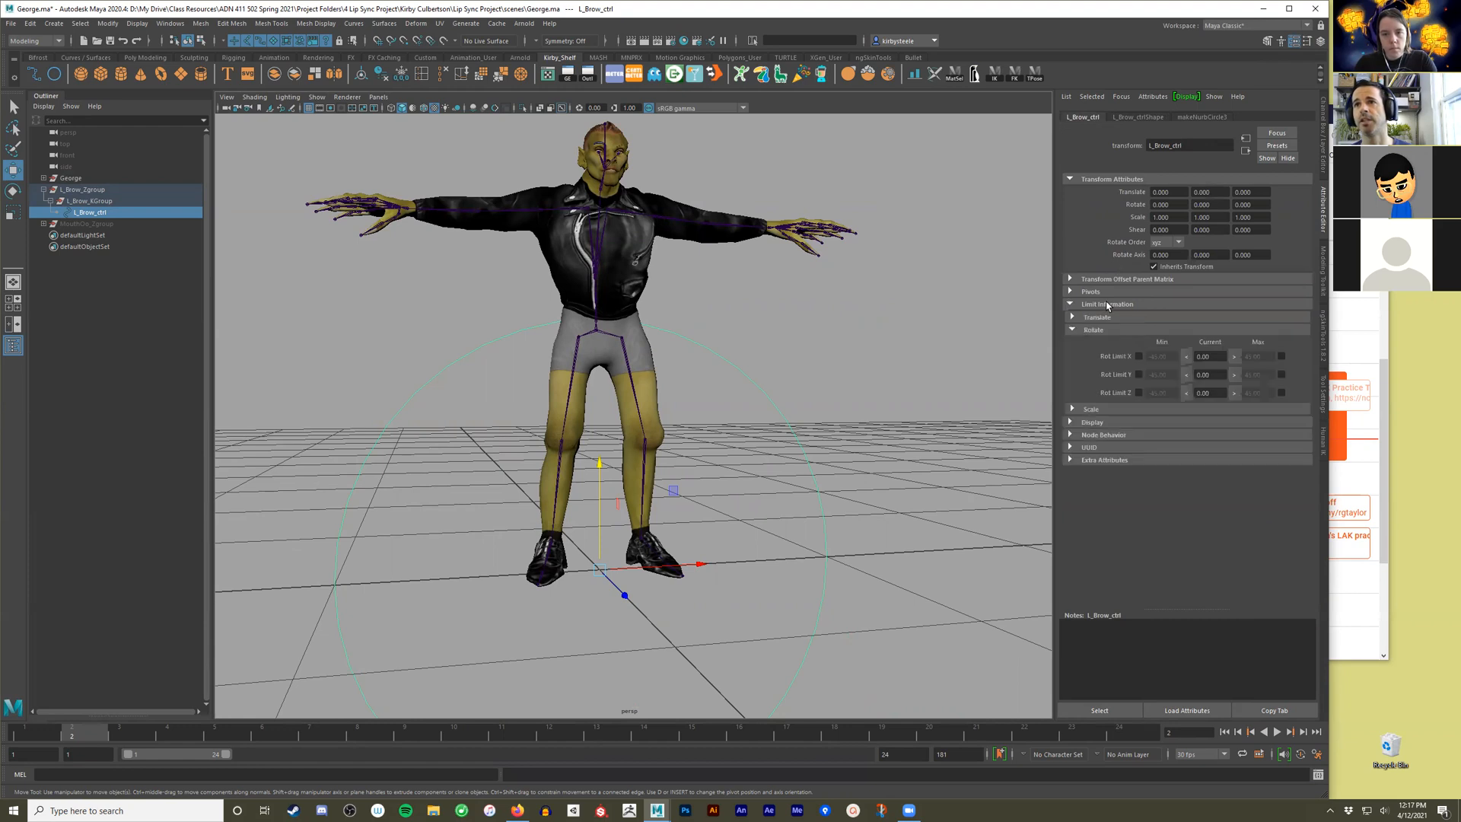
click(1094, 318)
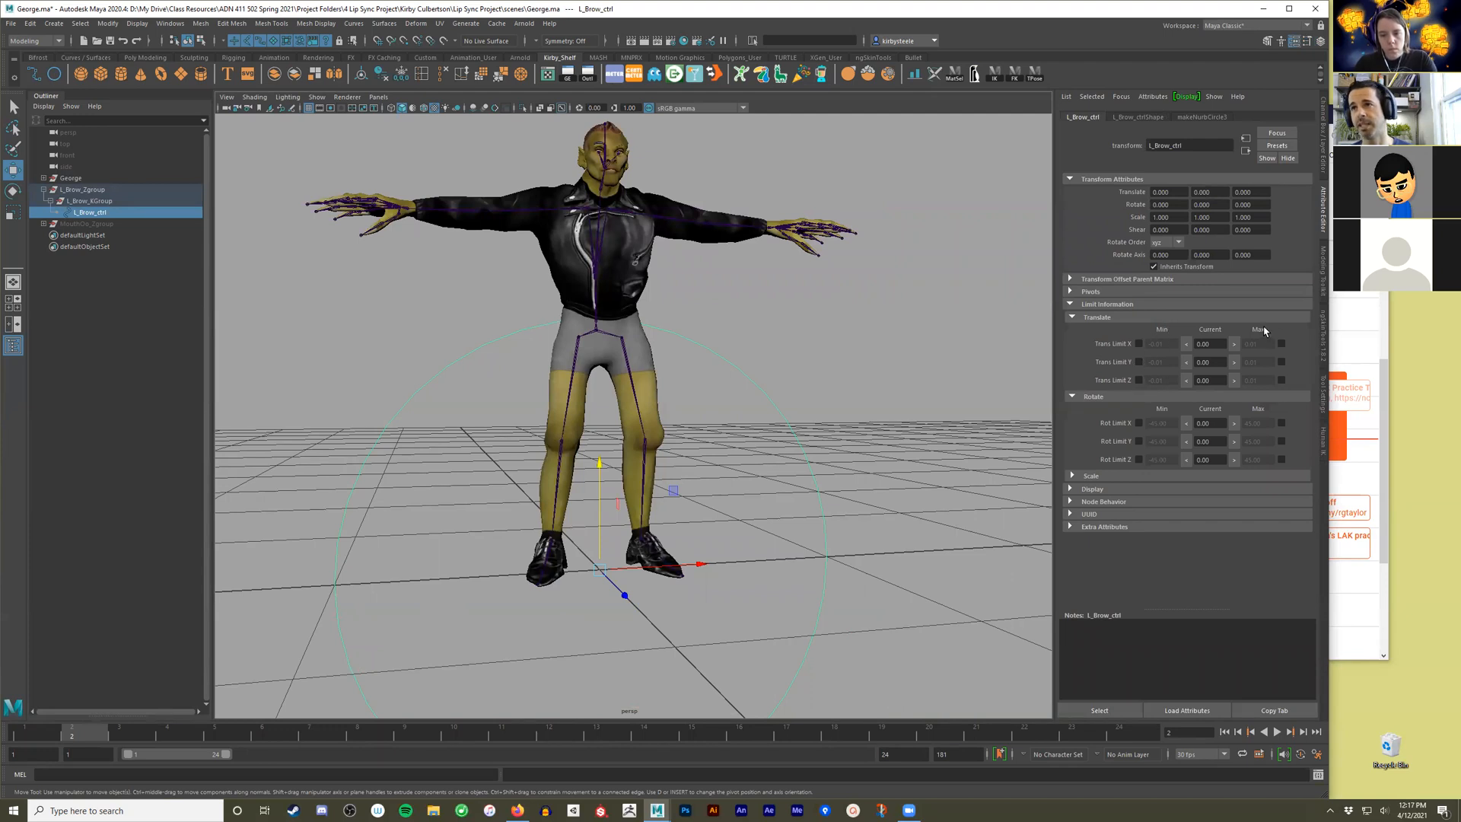
Enable the minimum and maximum Y translation limits of L_Brow_ctrl and set them to -1 and 1.
click(1140, 364)
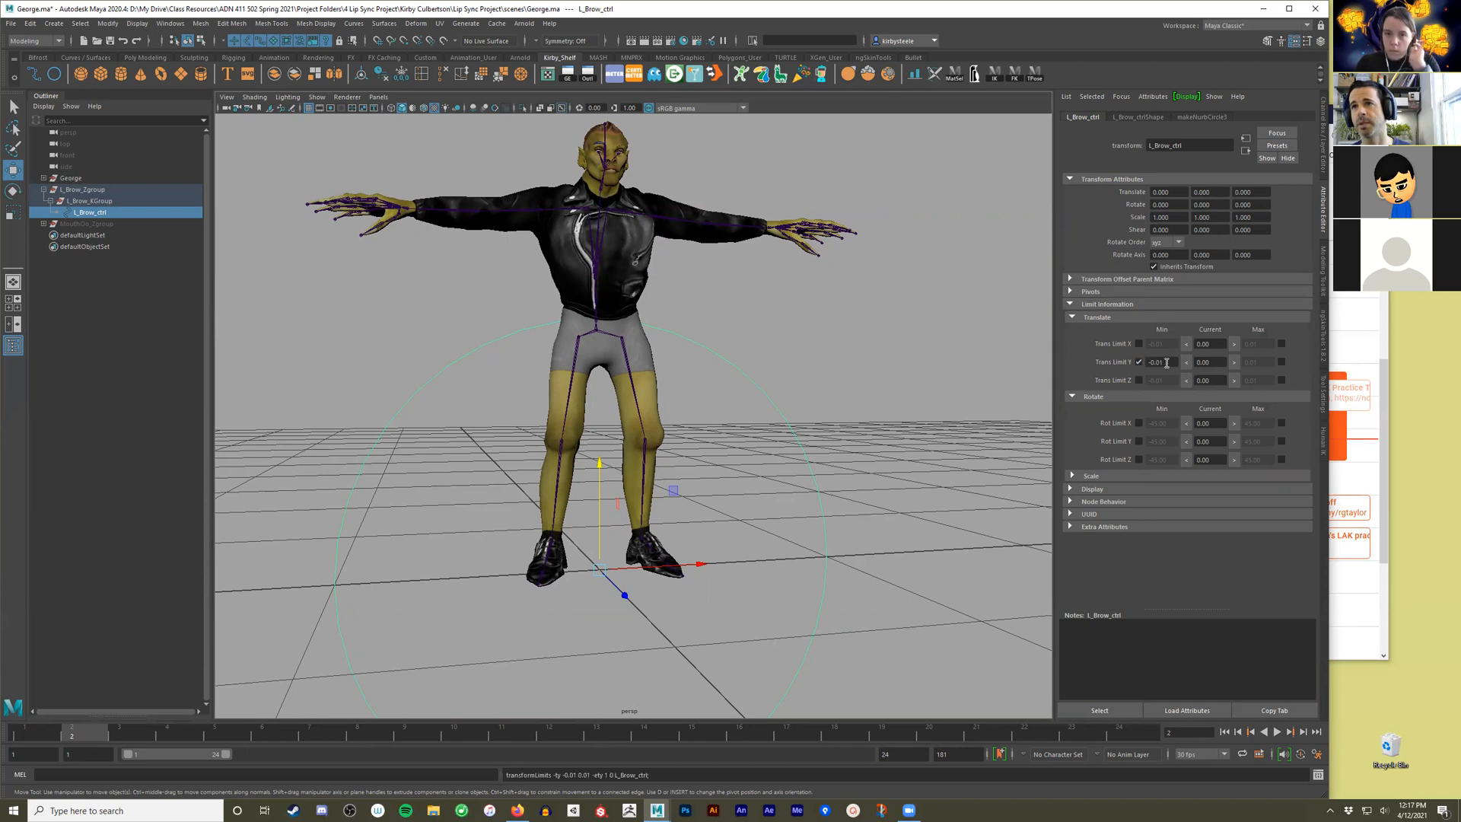
click(1282, 363)
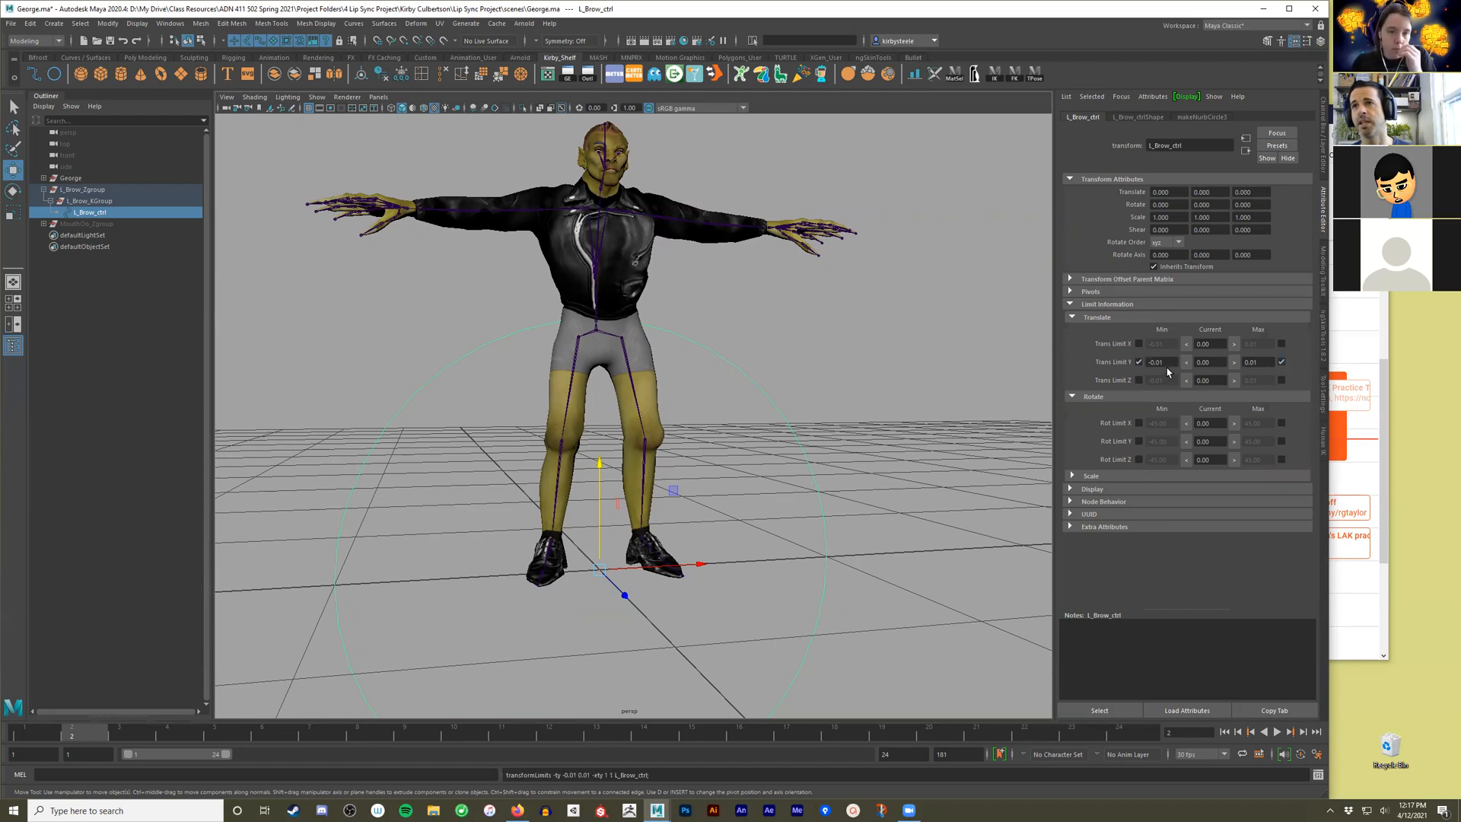
click(1169, 362)
text(-1)
key(Return)
click(1261, 367)
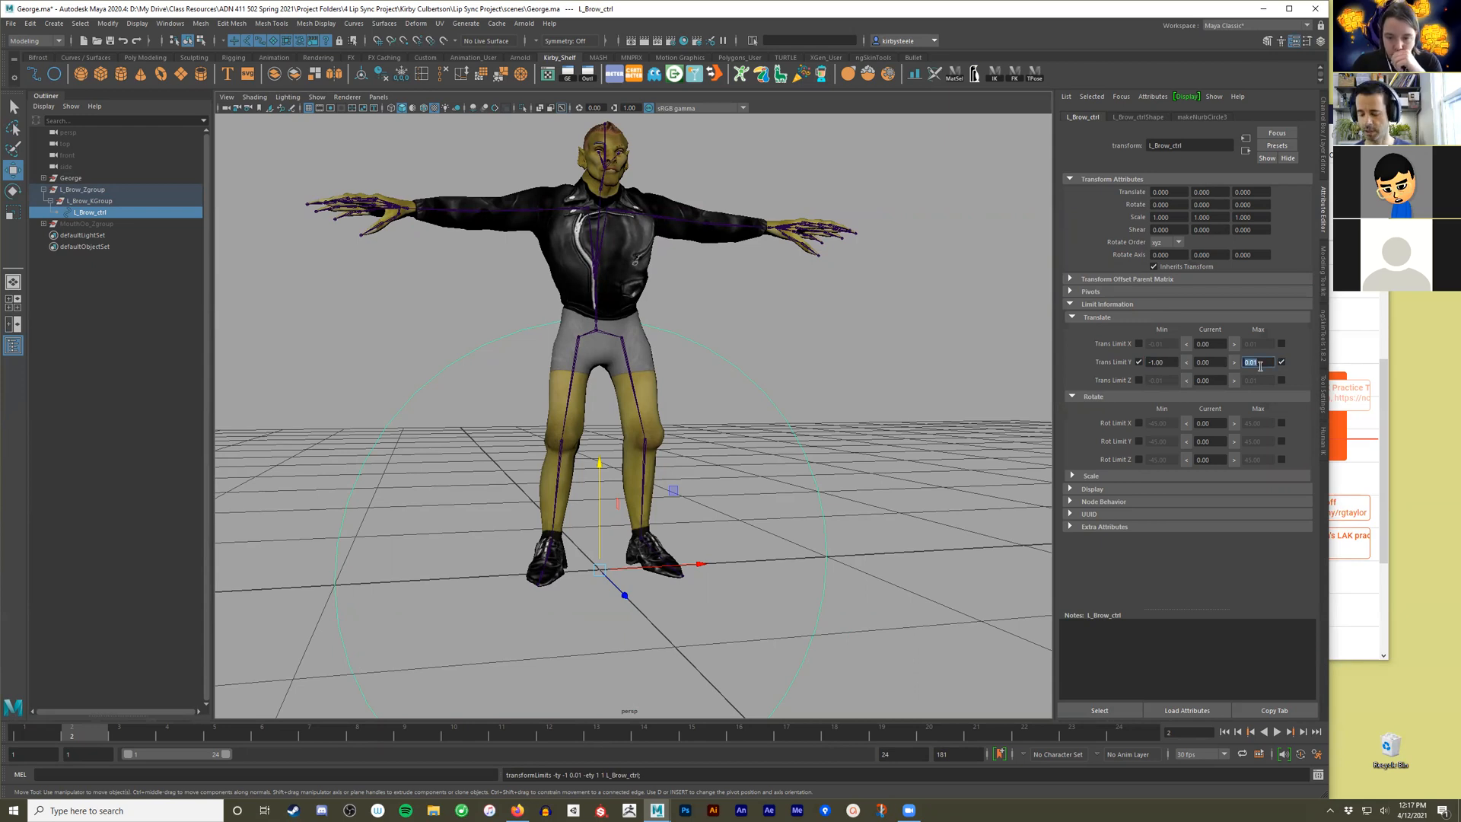
text(1)
key(Return)
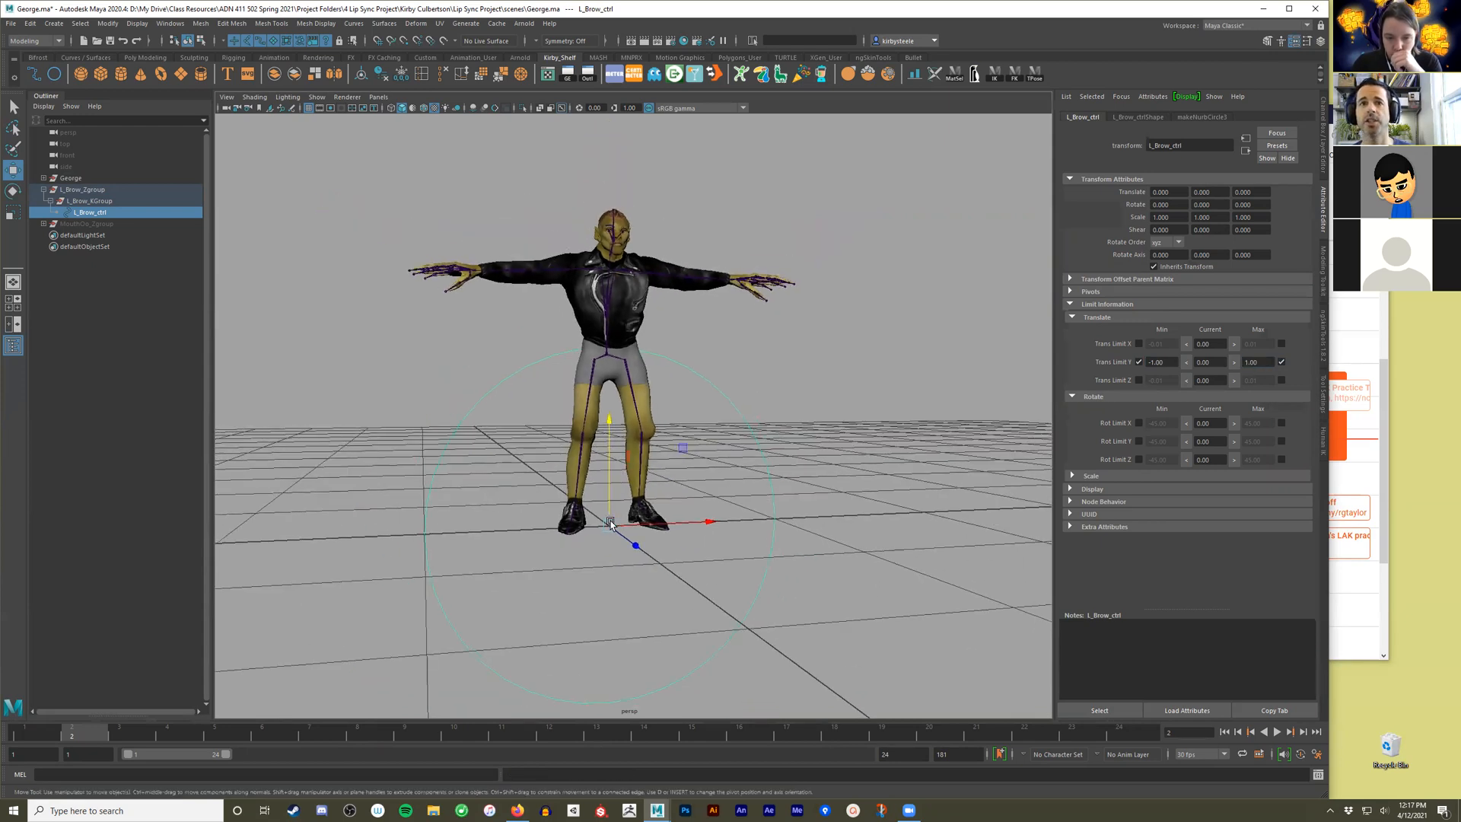
Test the Y limits of L_Brow_ctrl by moving it up and down, undoing each move.
scroll(721, 480, down, 3)
drag(632, 484, 649, 360)
key(ctrl+z)
alt+drag(525, 515, 633, 532)
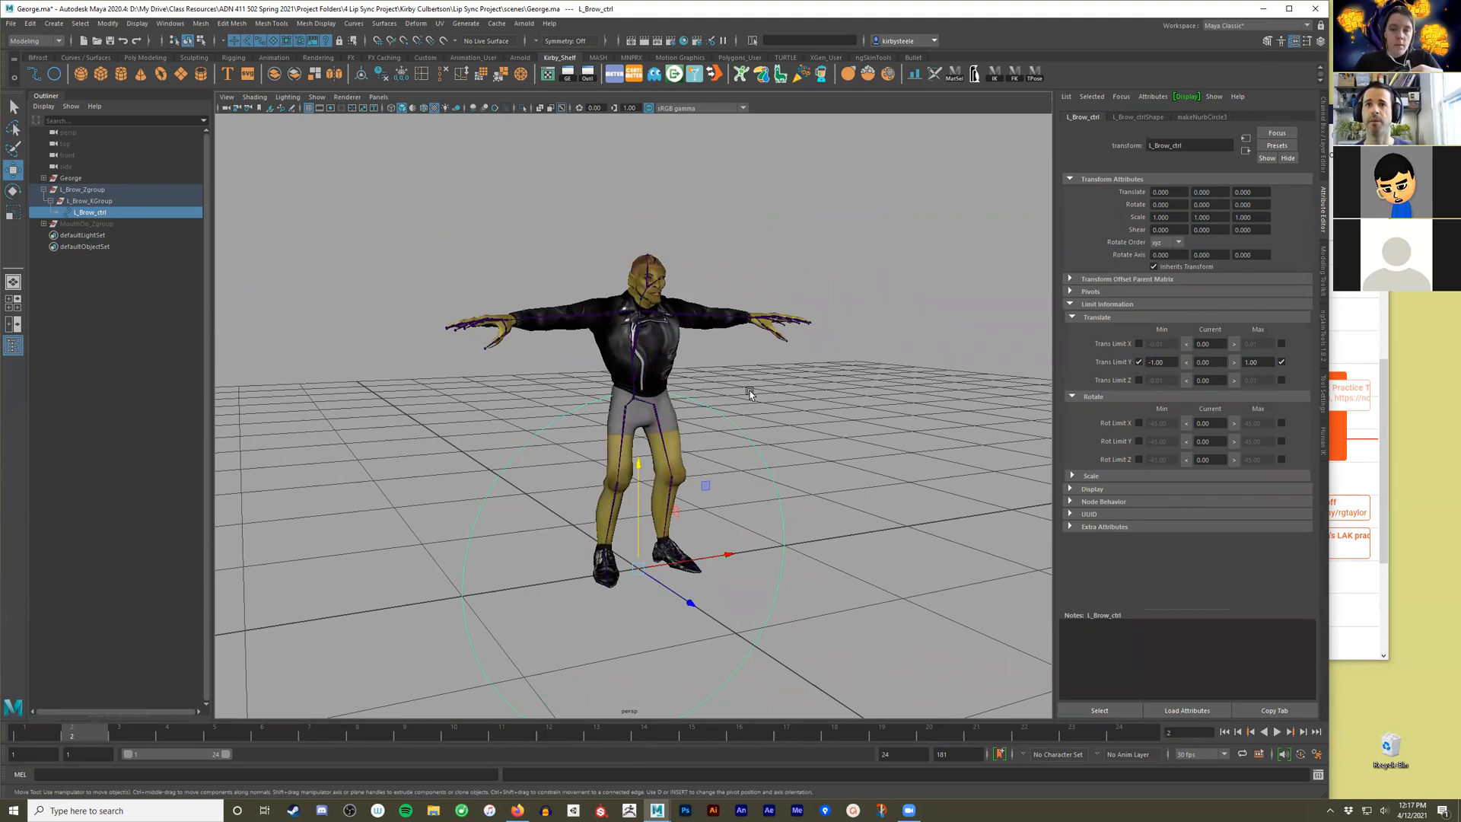
drag(638, 466, 671, 756)
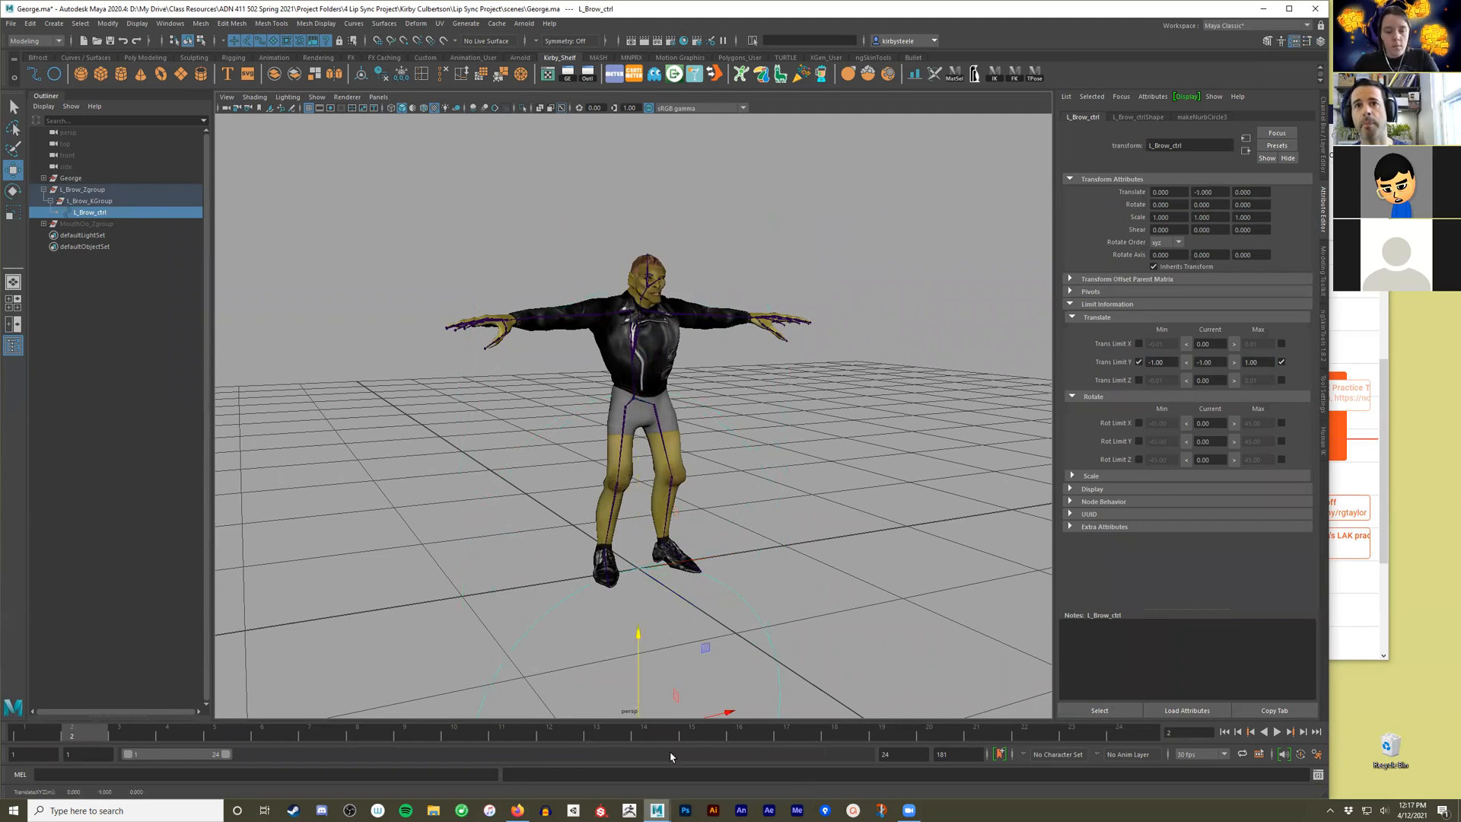
key(ctrl+z)
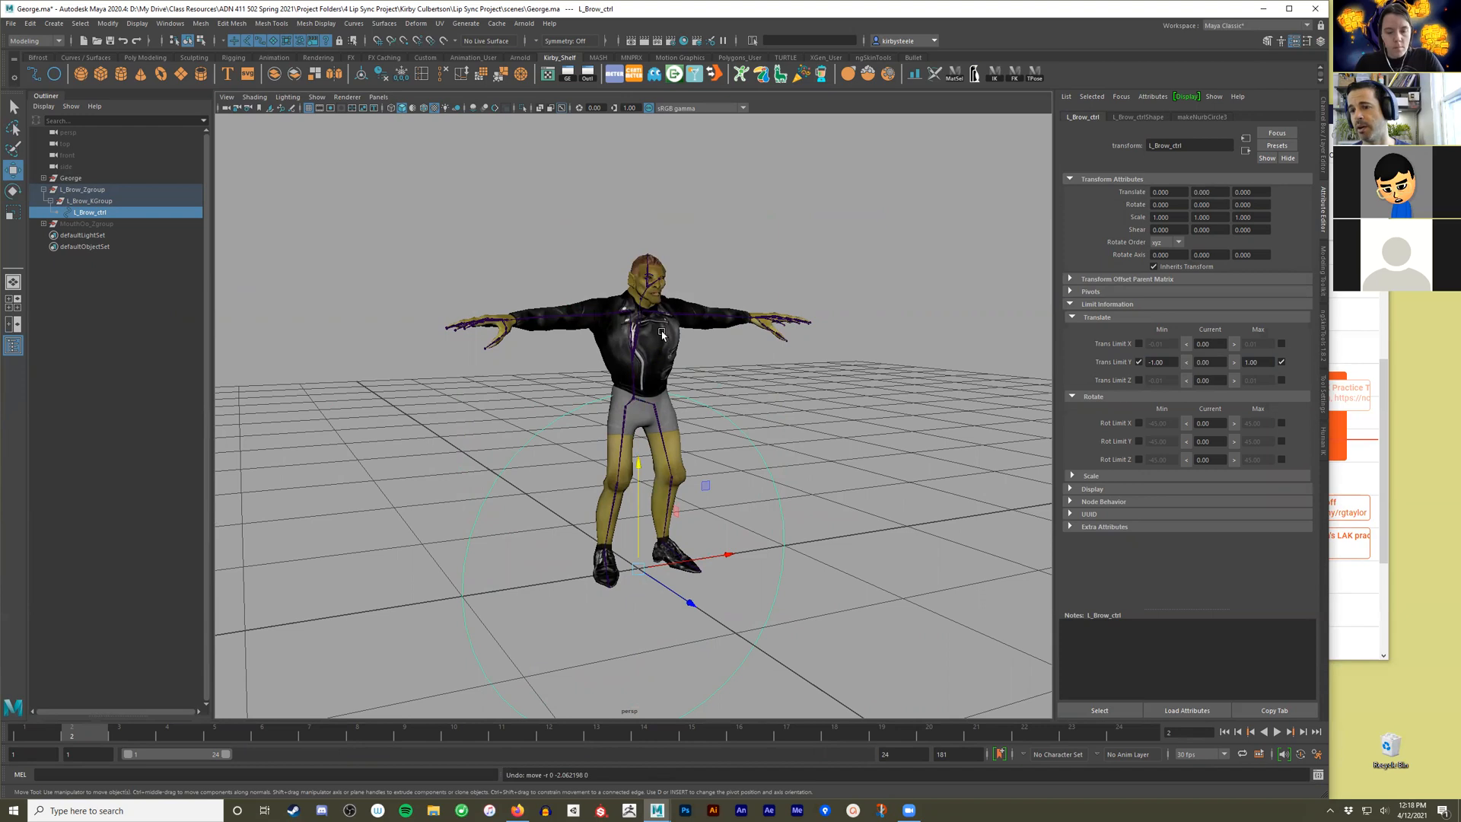
Move L_Brow_Zgroup to George's left brow using the orthographic views, at about X 0.041, Y 1.622, Z 0.21.
click(110, 192)
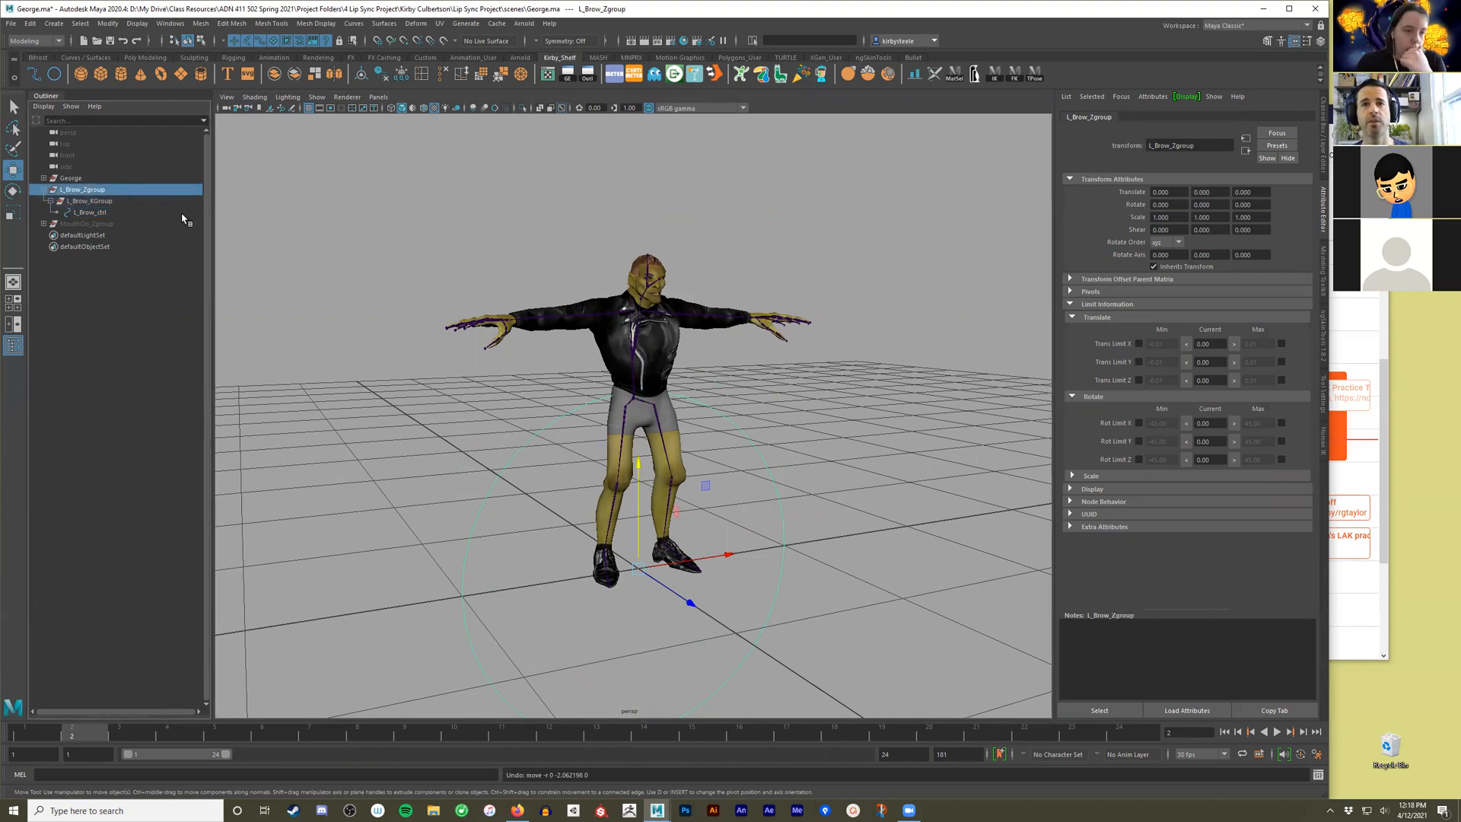
key(space)
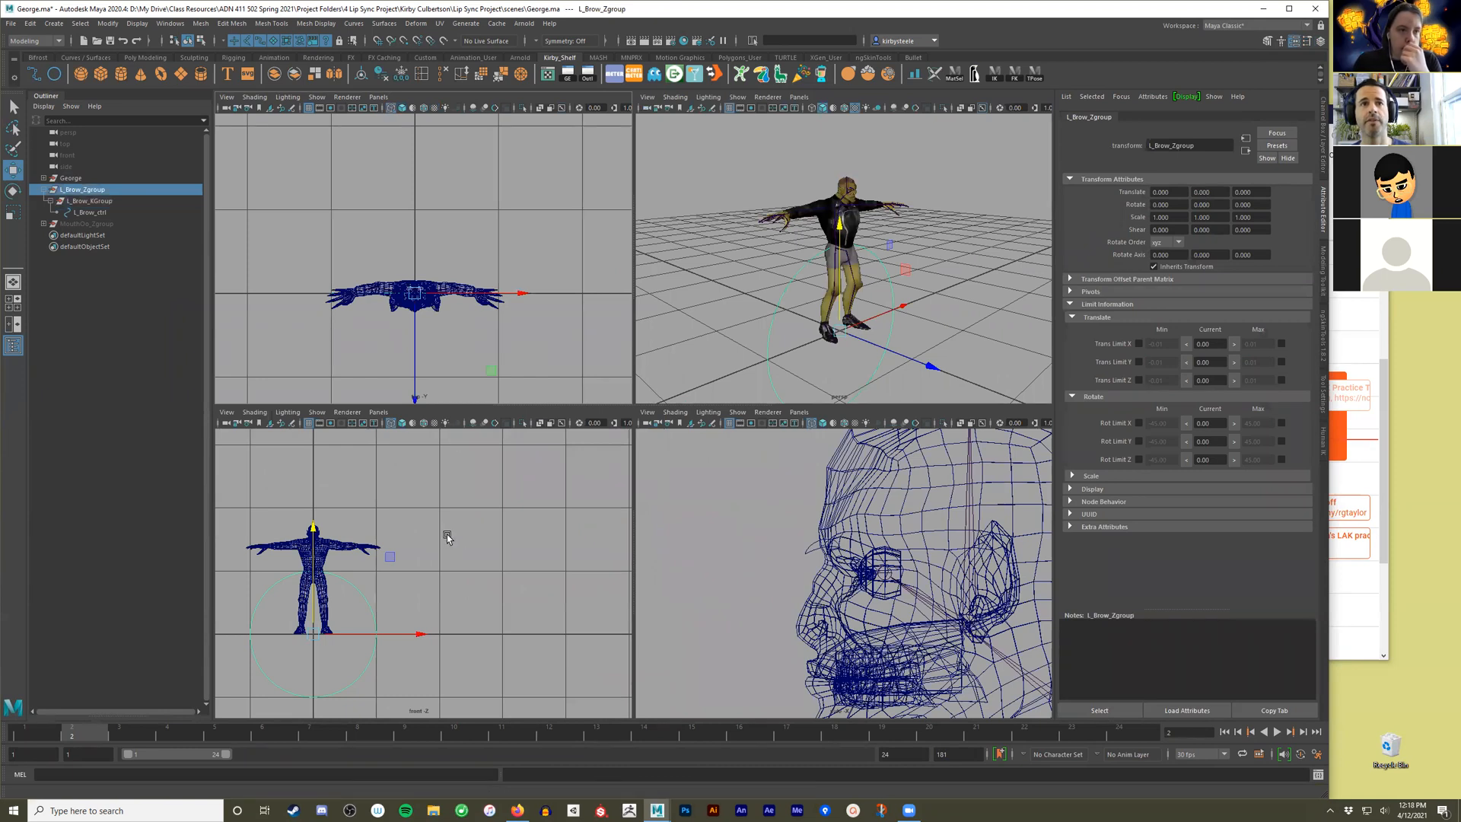
alt+middle_drag(447, 538, 561, 533)
alt+right_drag(336, 577, 513, 638)
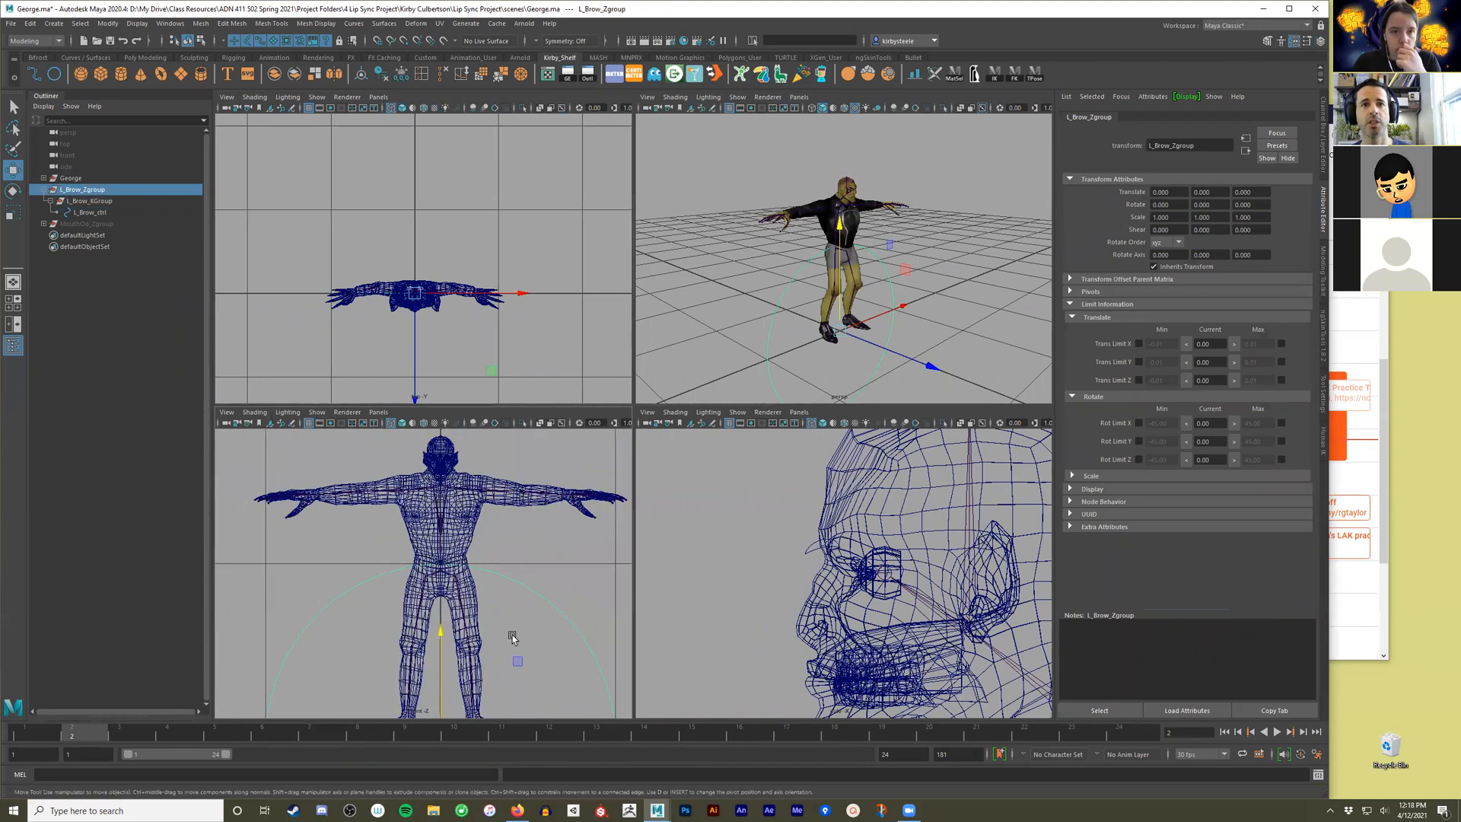
drag(516, 660, 527, 380)
alt+middle_drag(1027, 554, 951, 536)
drag(951, 535, 678, 534)
drag(755, 495, 756, 488)
alt+right_drag(418, 352, 720, 294)
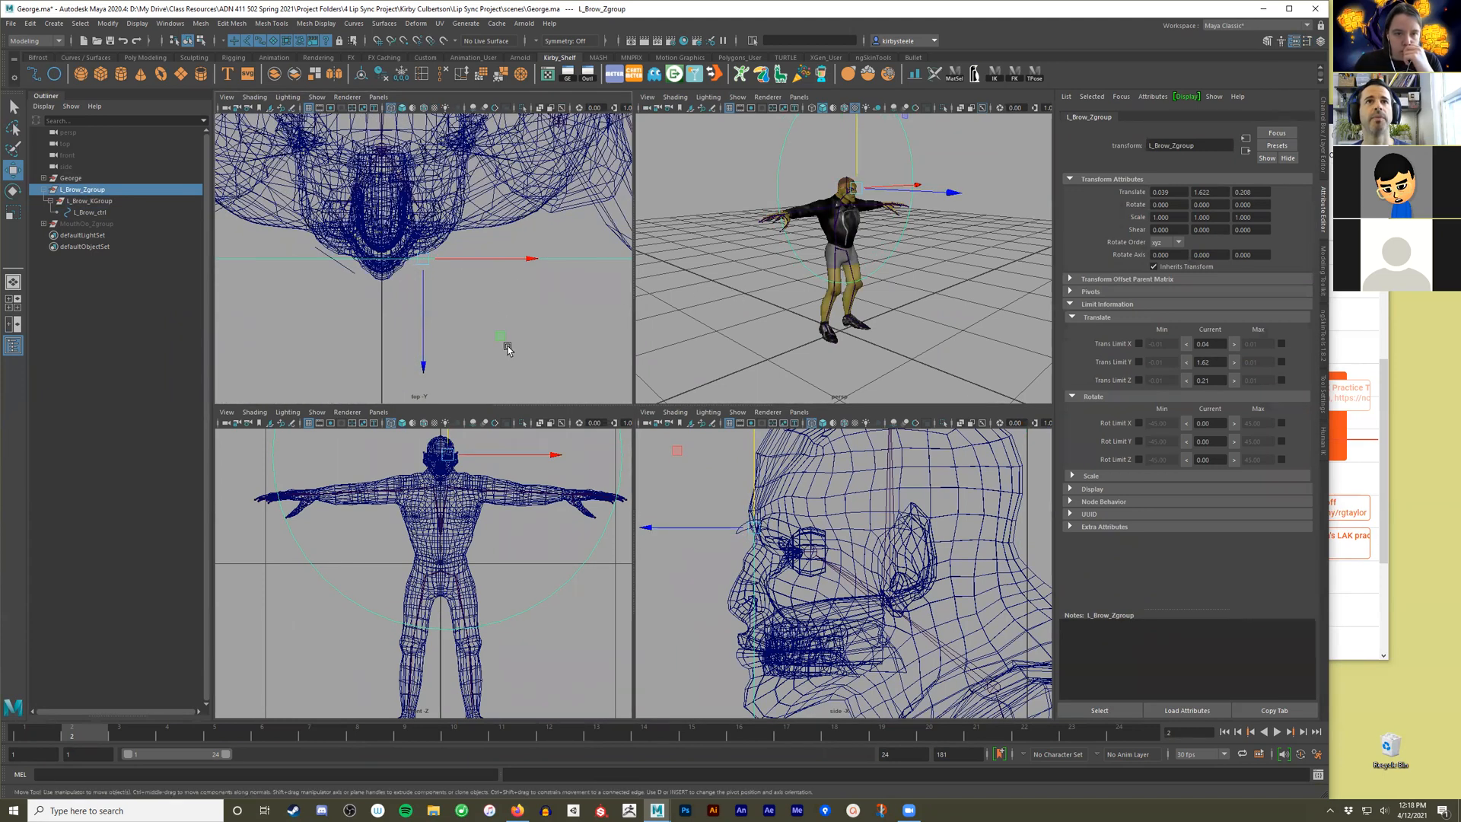
middle_drag(505, 333, 508, 340)
Examine the m_expressions blend shape channels of George's H_DDS_MidRes mesh from a close perspective view of the face.
key(space)
alt+right_drag(519, 386, 716, 436)
alt+middle_drag(716, 436, 746, 513)
alt+right_drag(677, 487, 734, 457)
alt+middle_drag(734, 456, 597, 525)
alt+right_drag(597, 525, 640, 531)
mouse_move(641, 530)
alt+mouse_down()
mouse_move(619, 528)
mouse_move(638, 522)
alt+mouse_up()
click(663, 375)
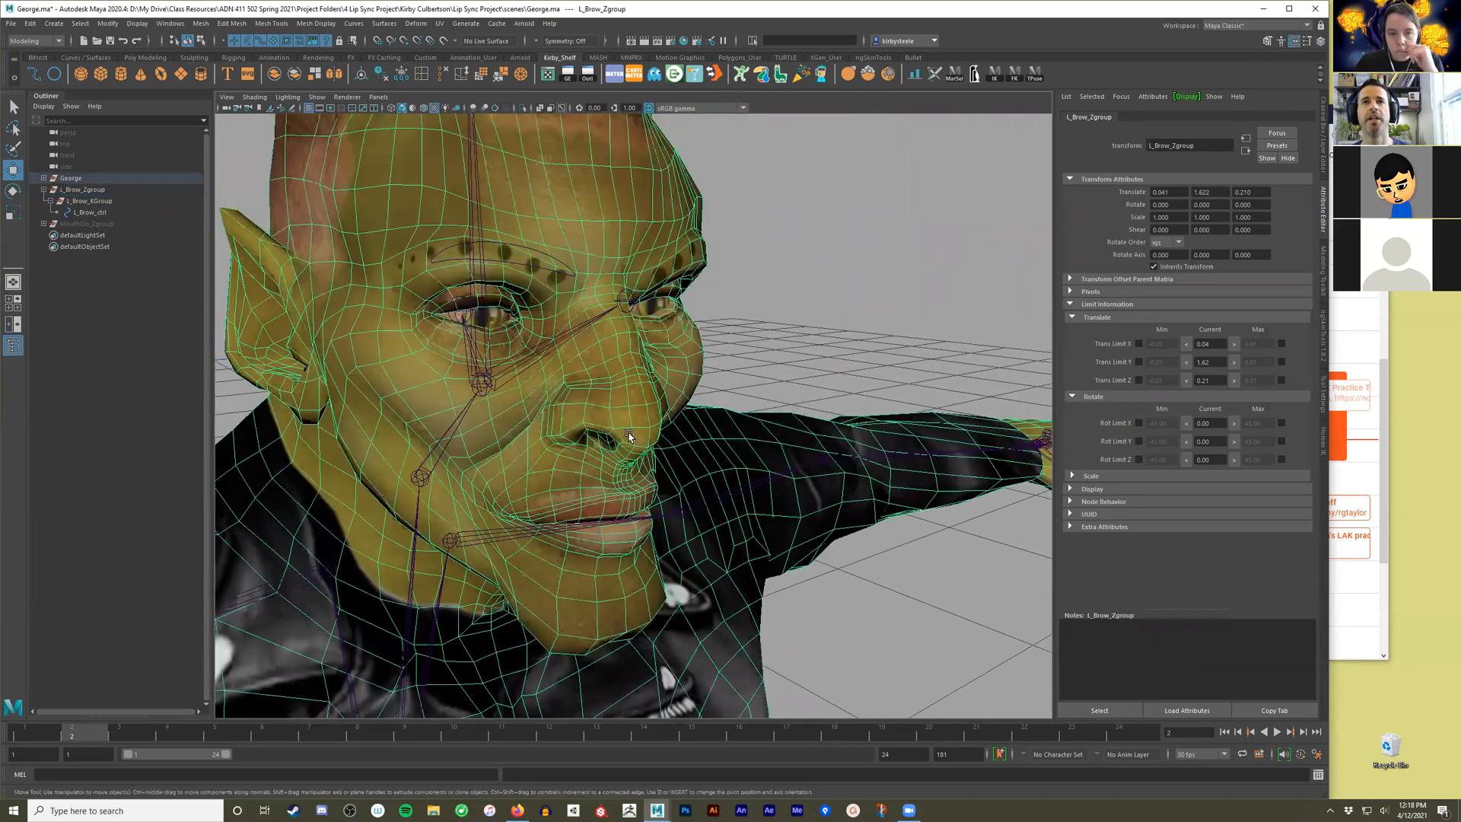
alt+drag(663, 376, 648, 368)
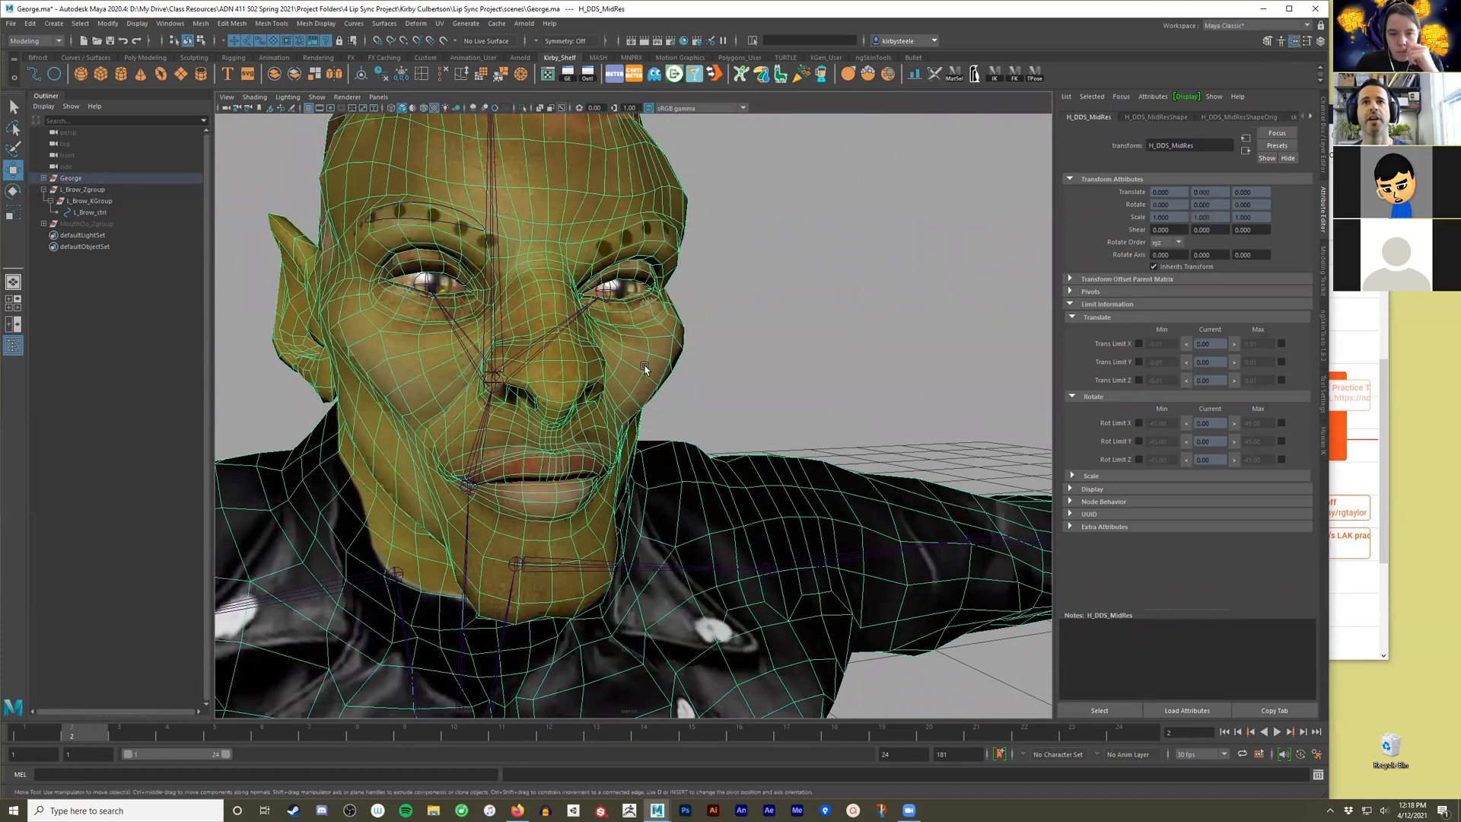
click(1325, 143)
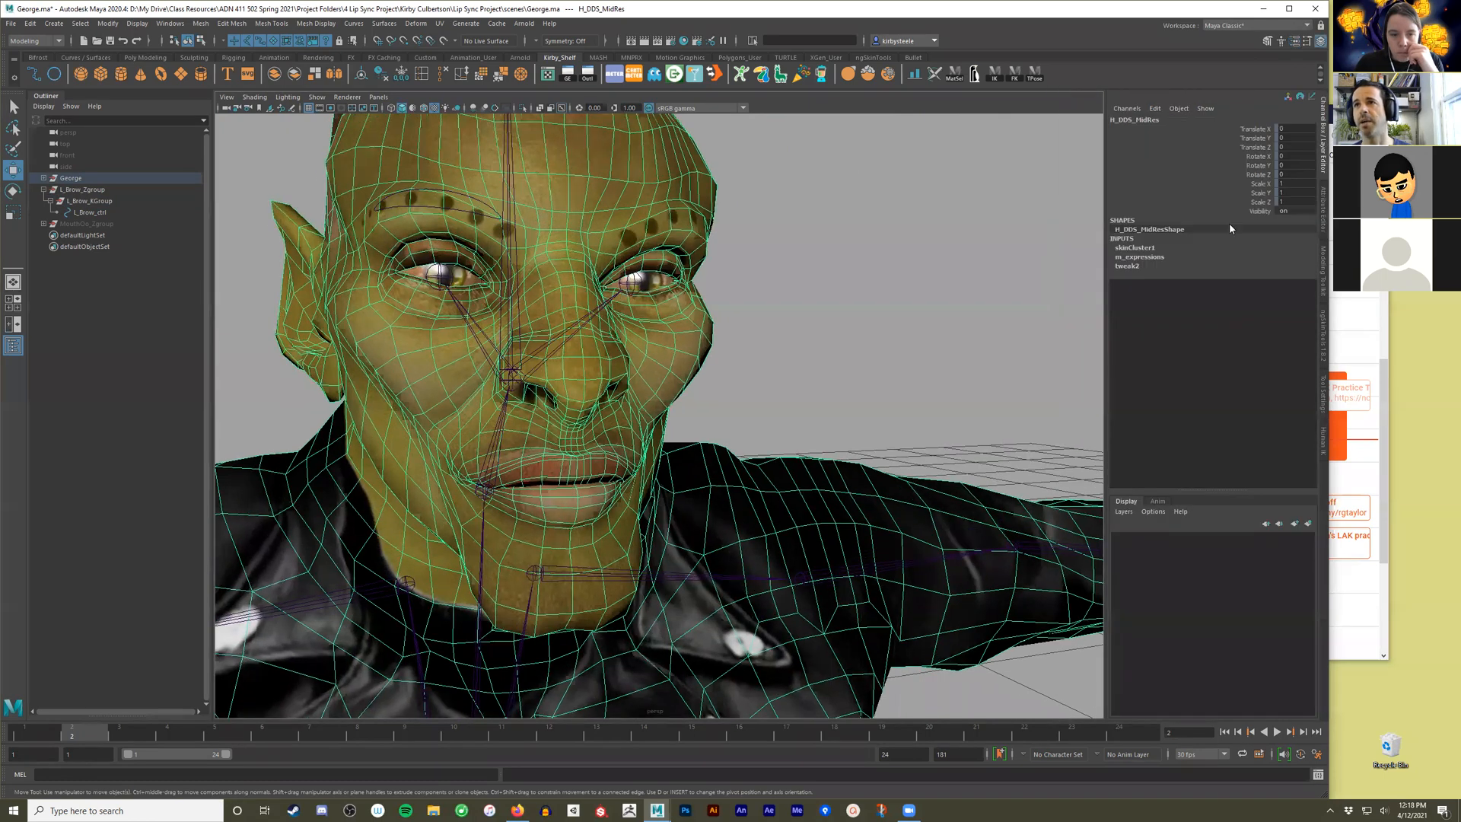
click(1149, 260)
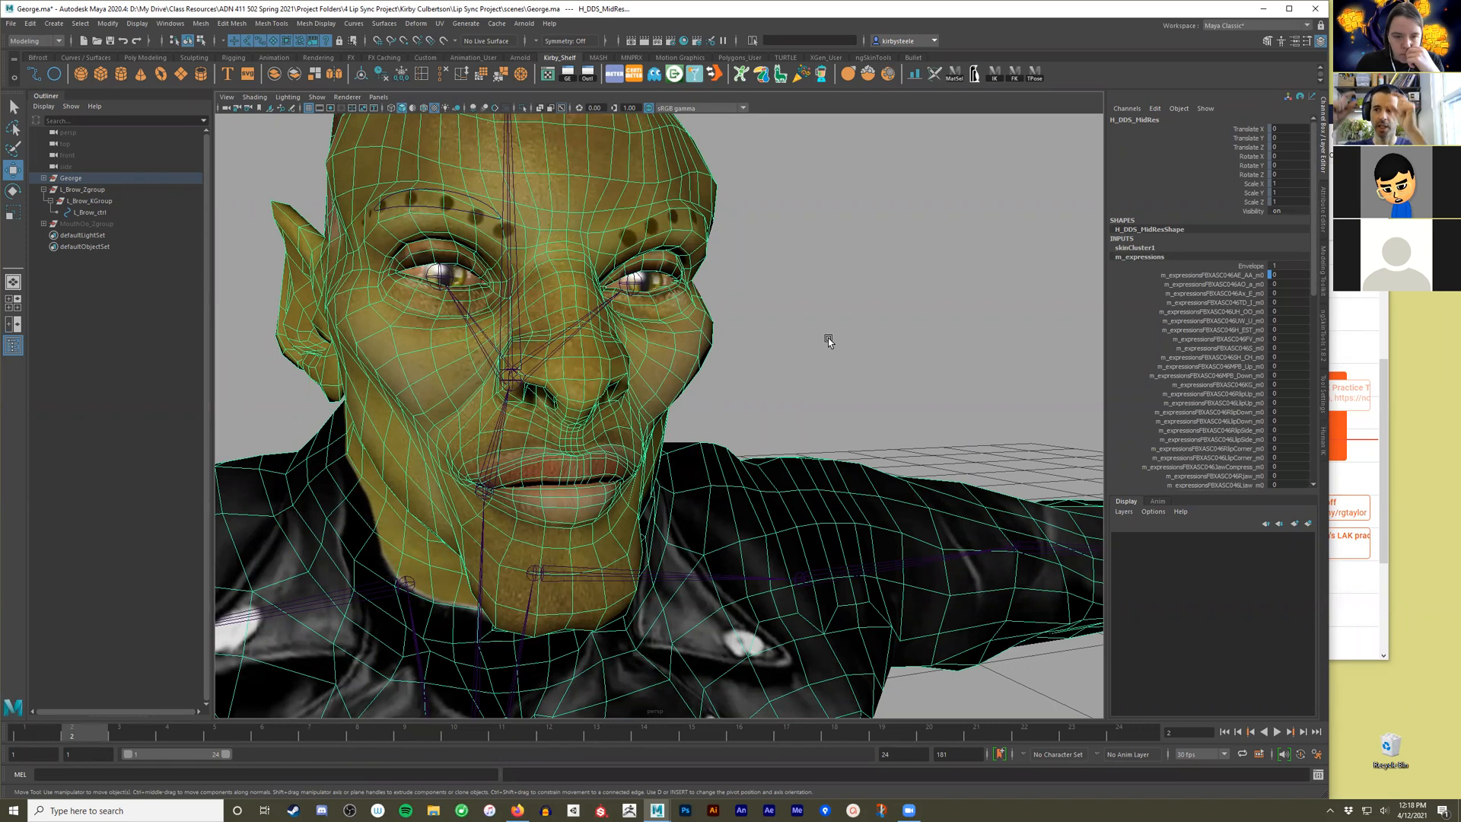
Raise L_Brow_ctrl to its upper limit at Translate Y 1.
click(887, 306)
alt+right_drag(887, 306, 647, 338)
click(851, 295)
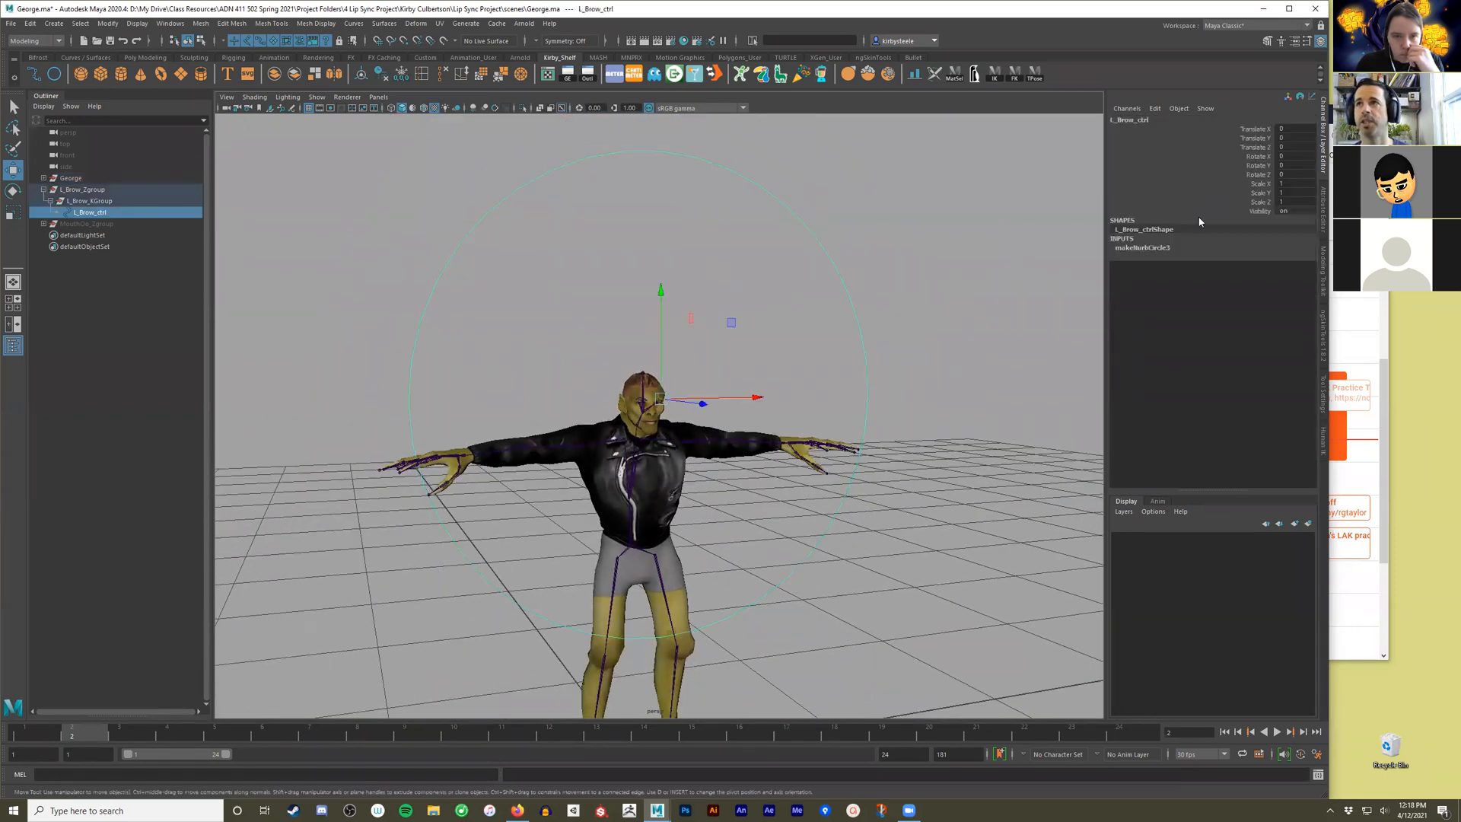
drag(657, 343, 643, 10)
Scale L_Brow_Zgroup down uniformly to about 0.08 and check its size against George's left brow.
click(90, 190)
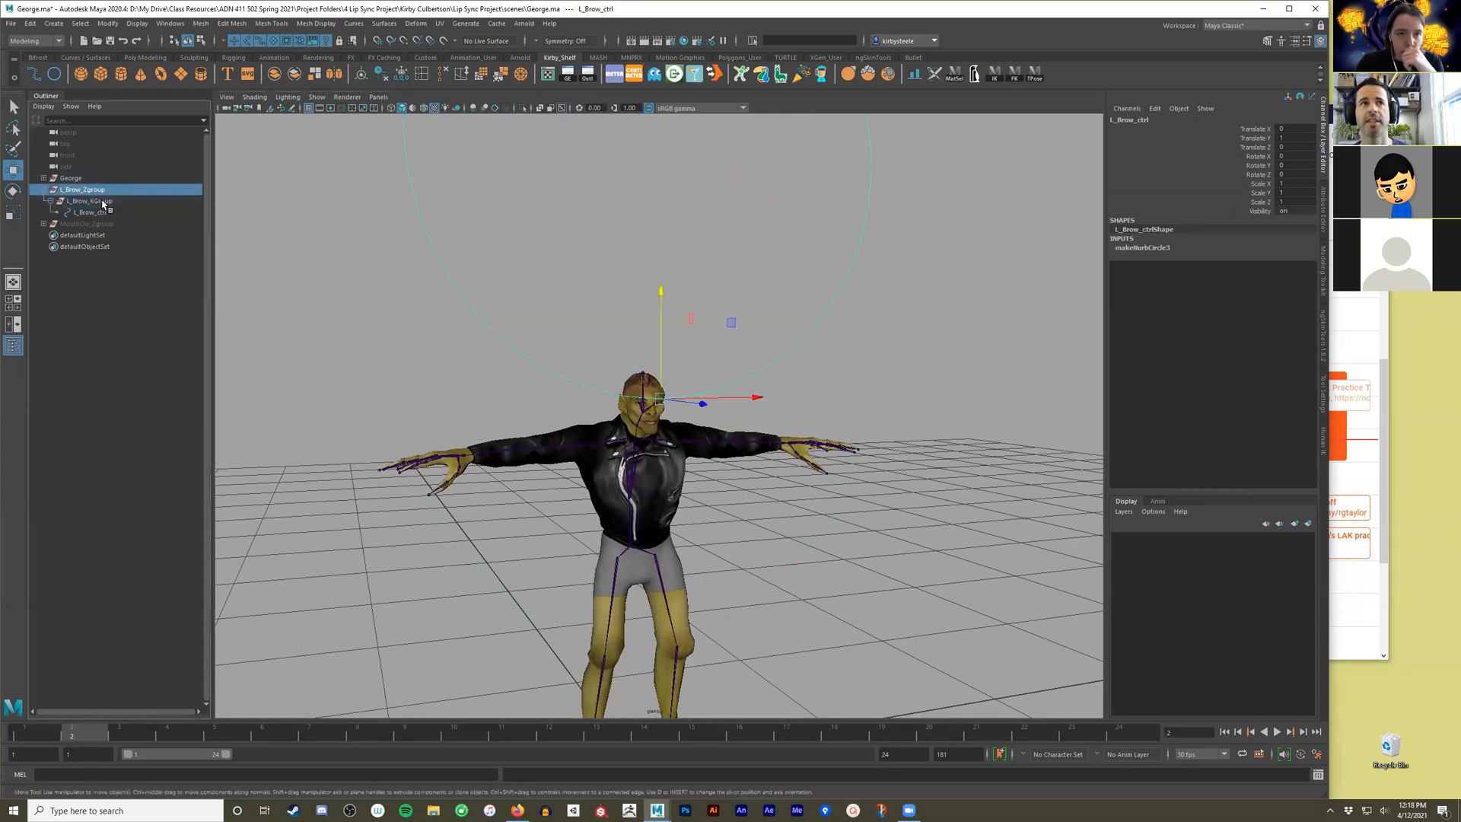
key(r)
drag(659, 400, 130, 523)
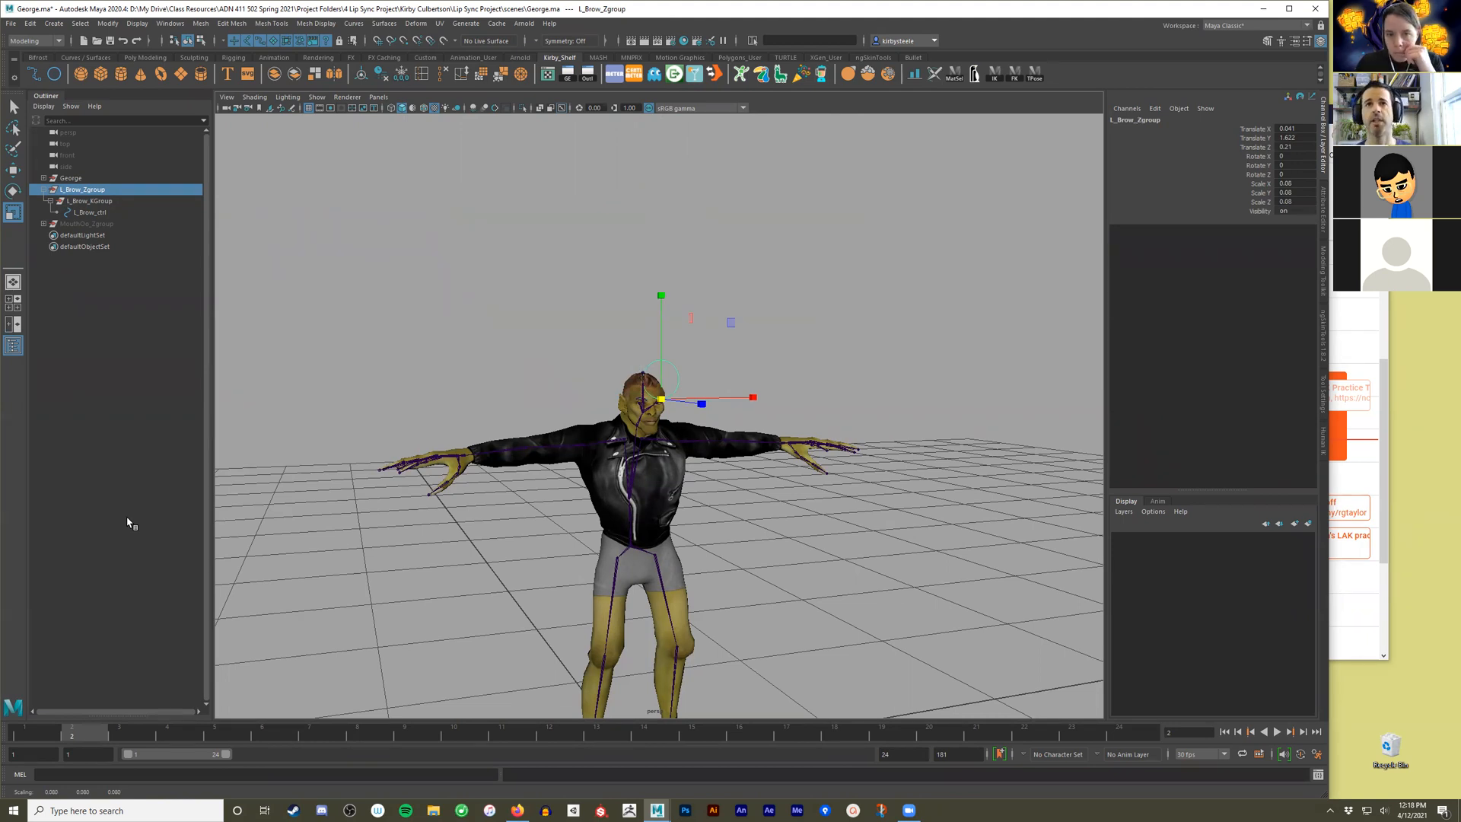
scroll(706, 341, up, 10)
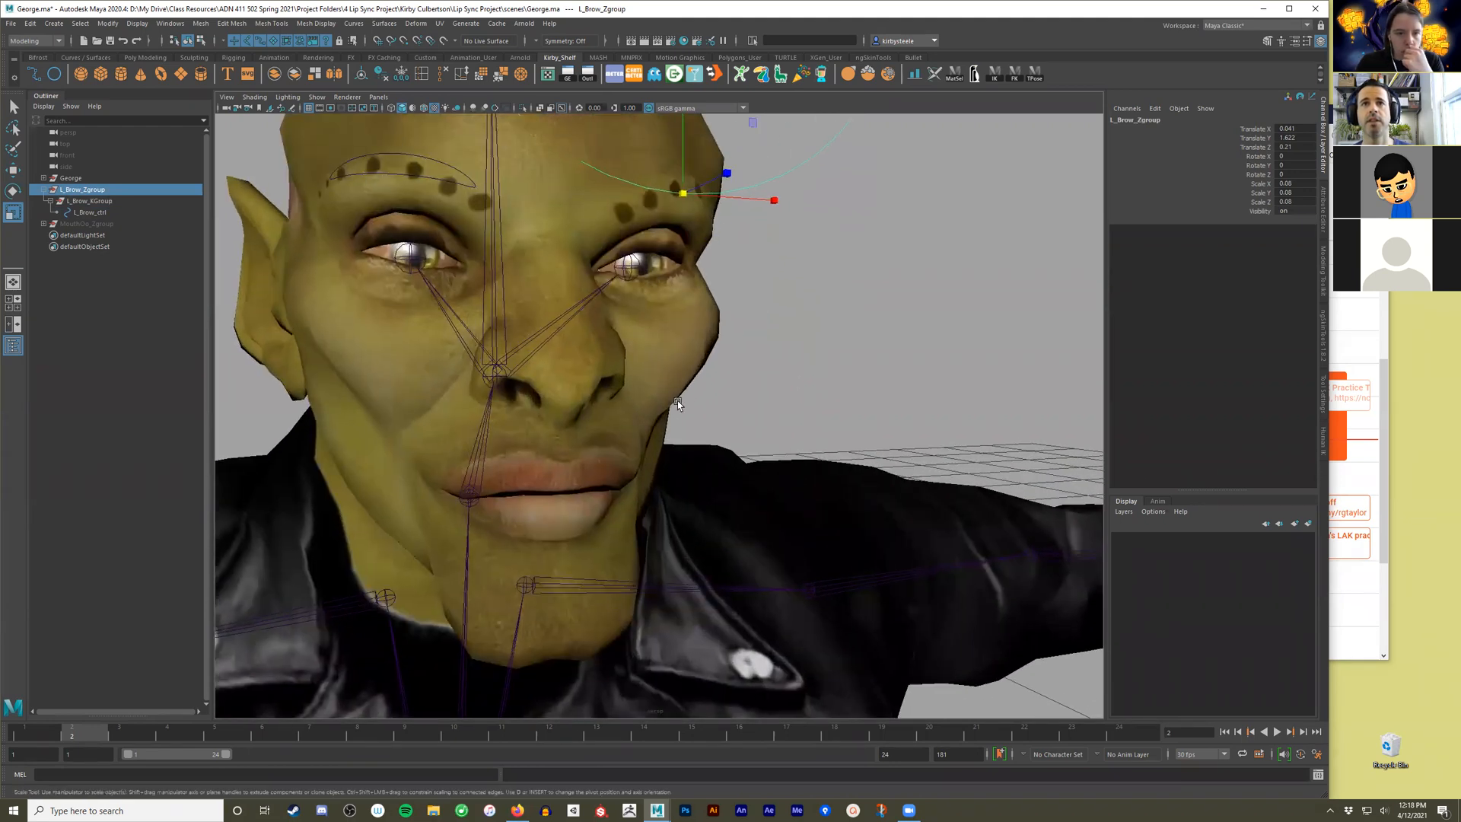
Set the two left brow-up channels of the H_DDS_MidRes mesh's m_expressions blend shape to 1 to preview the raised brow.
click(677, 400)
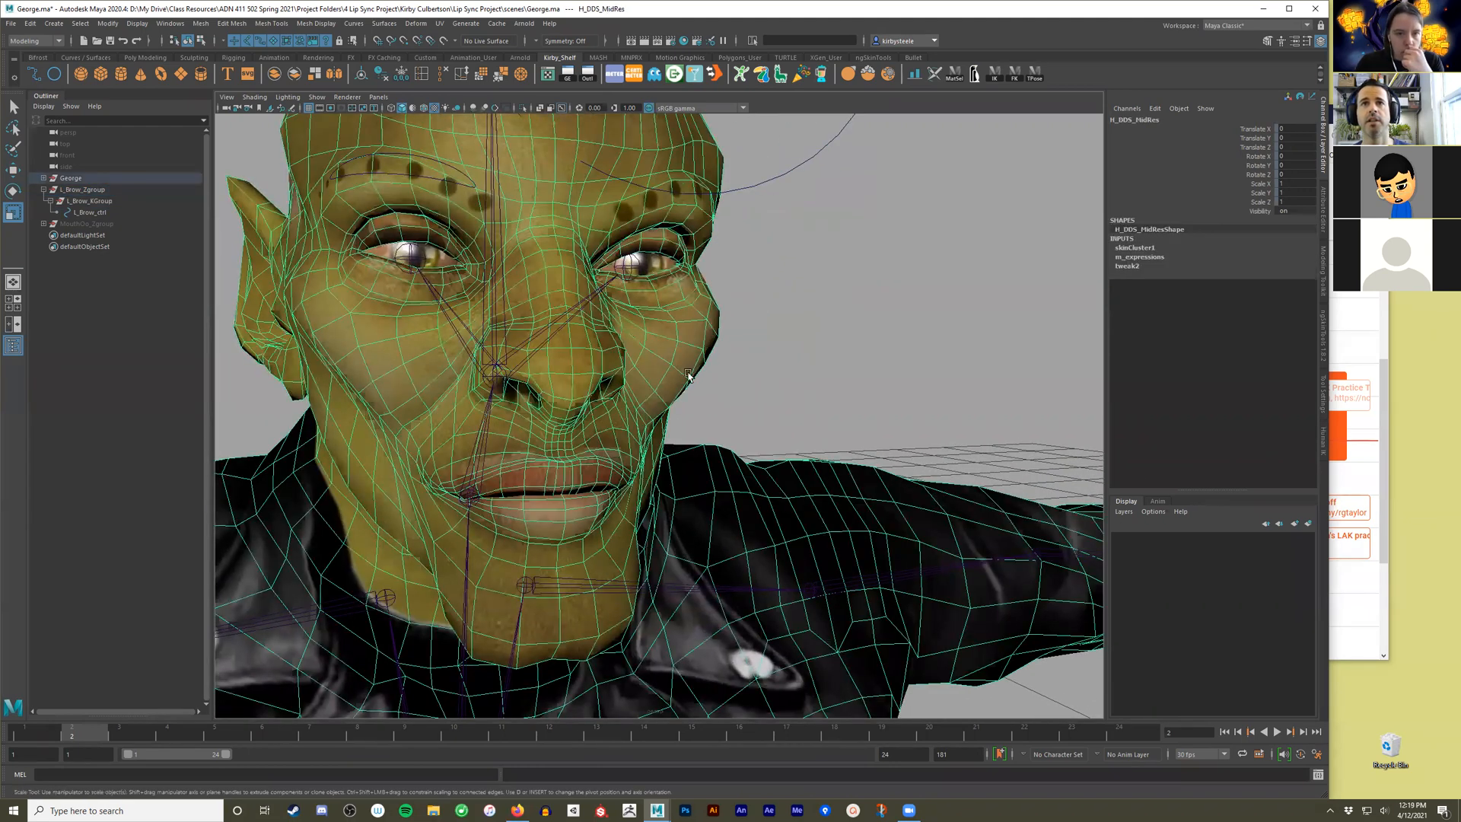
click(1151, 258)
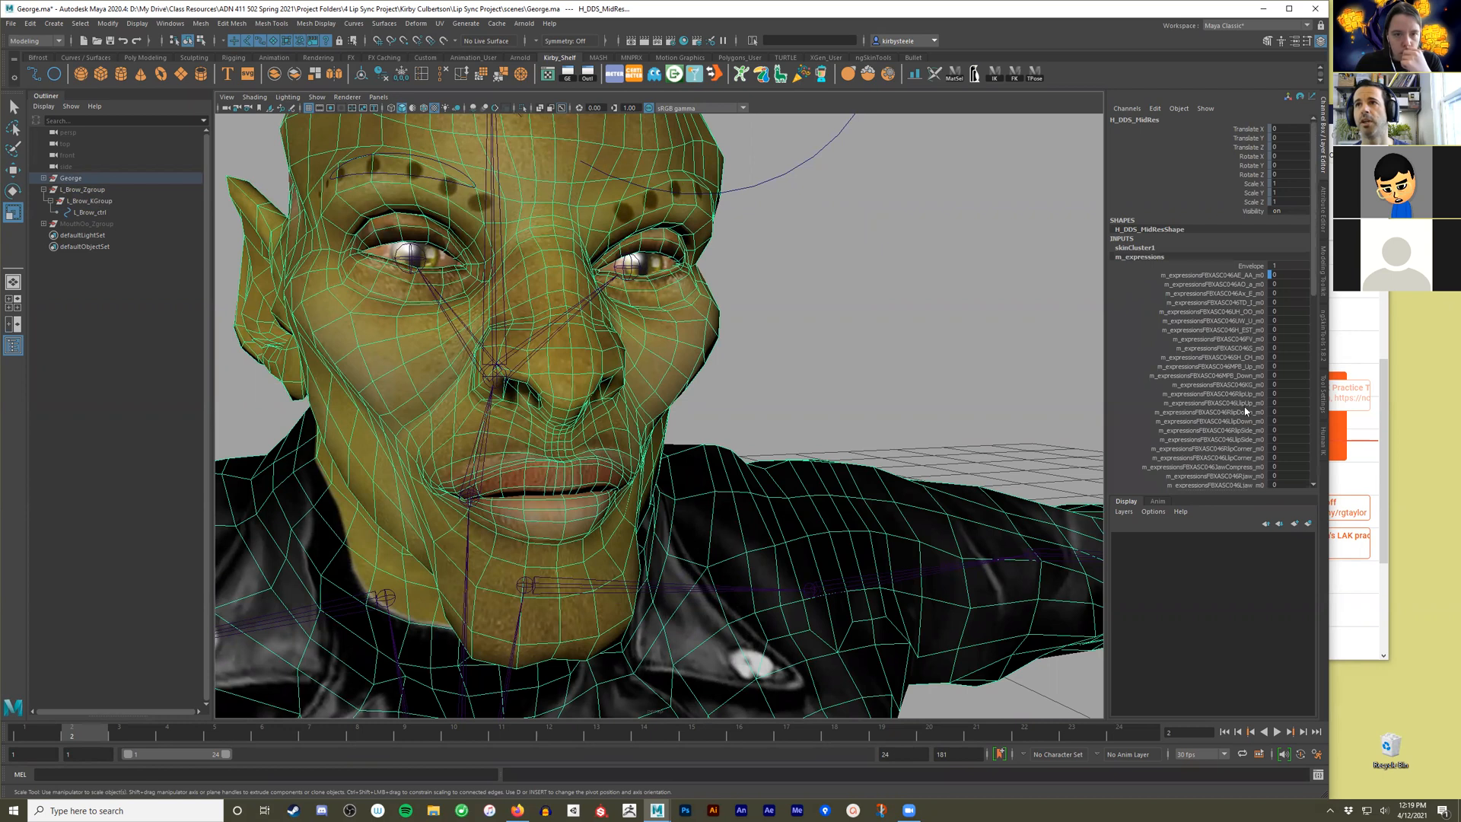
scroll(1245, 411, down, 15)
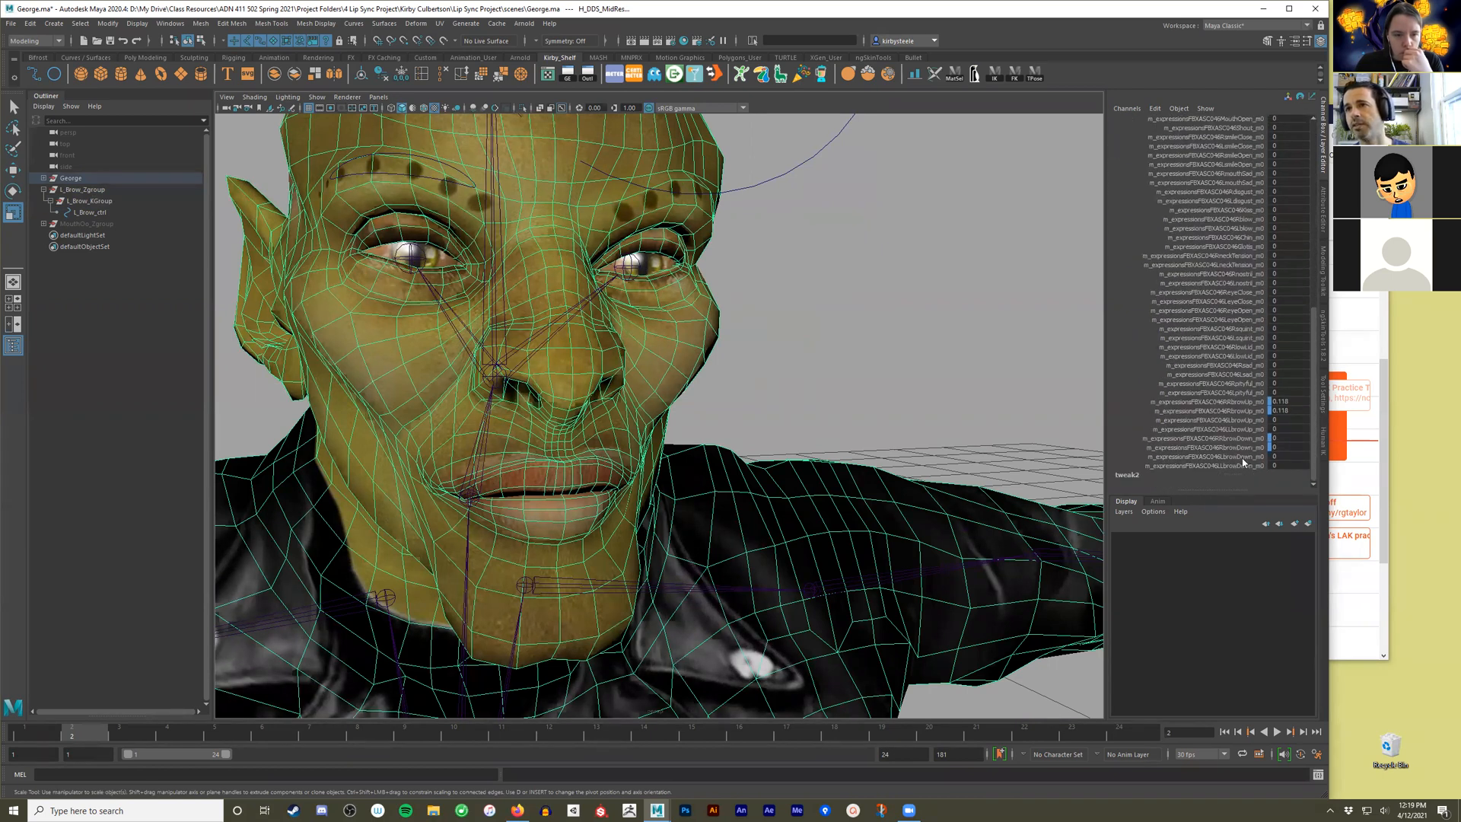
drag(1244, 424, 1245, 431)
middle_drag(848, 292, 861, 428)
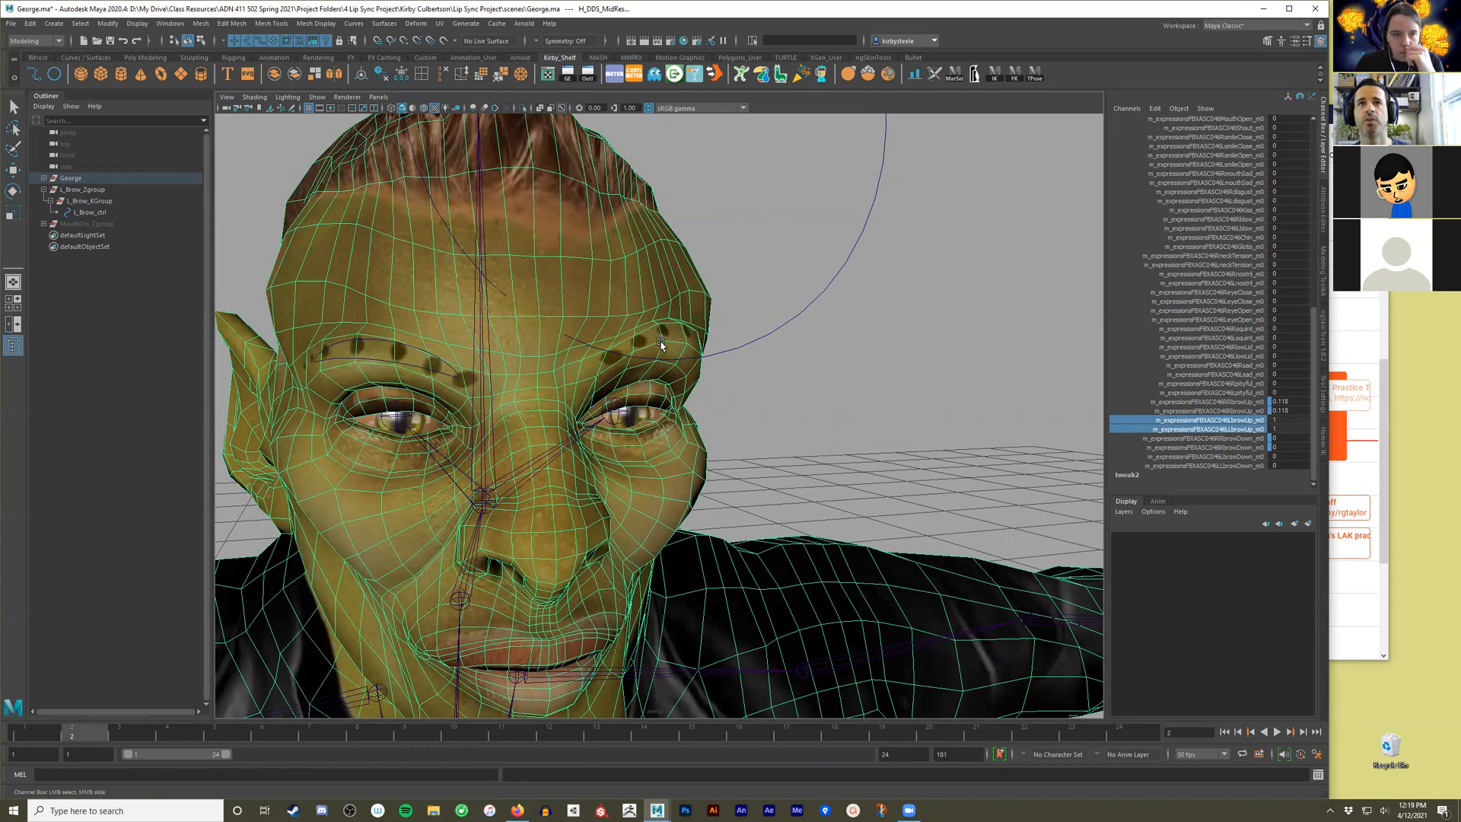
Scale L_Brow_Zgroup down uniformly until its circle is a small control over George's raised left brow.
click(110, 191)
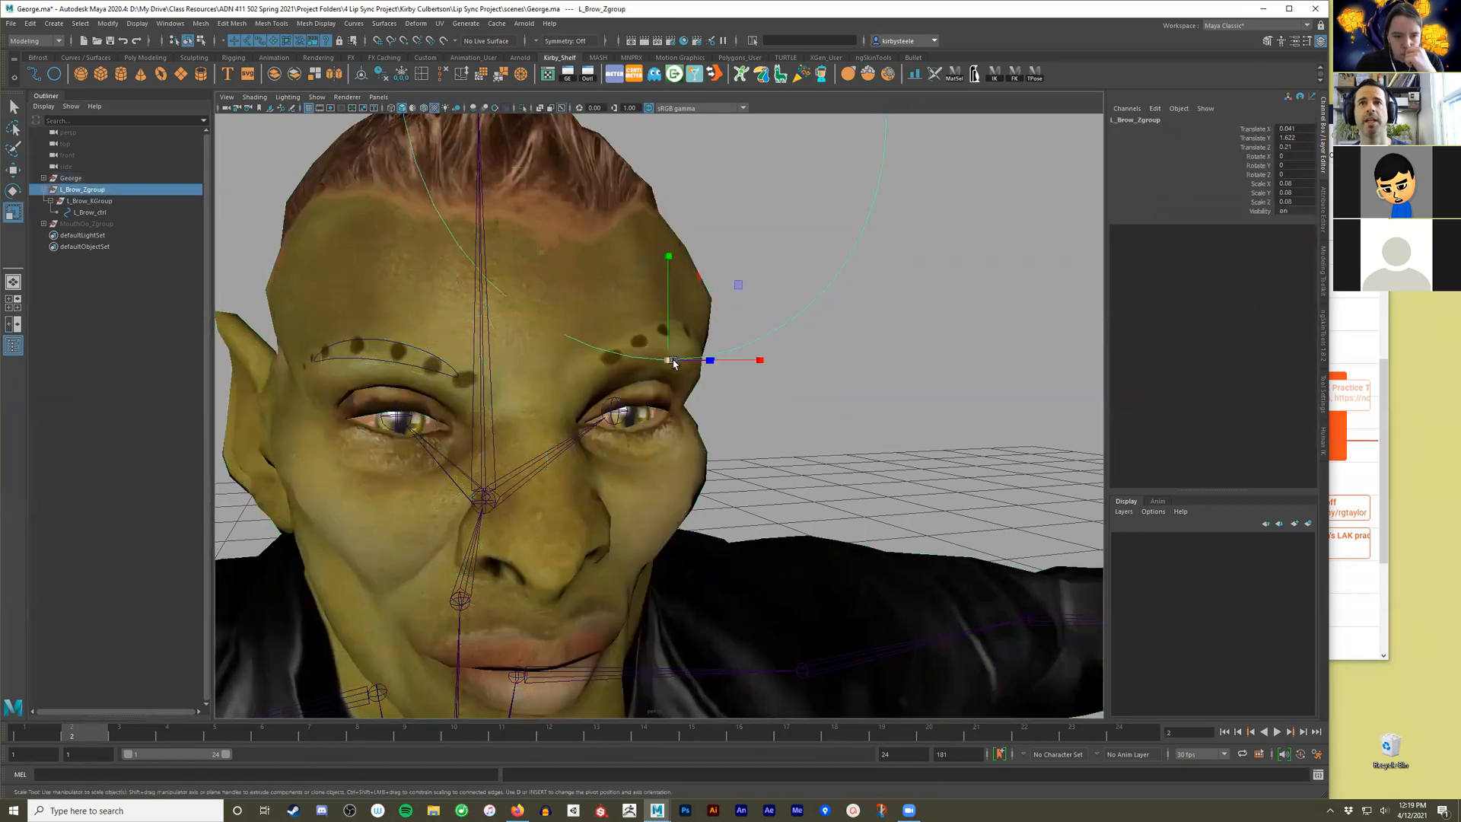
drag(666, 361, 109, 469)
alt+drag(489, 446, 680, 340)
click(867, 313)
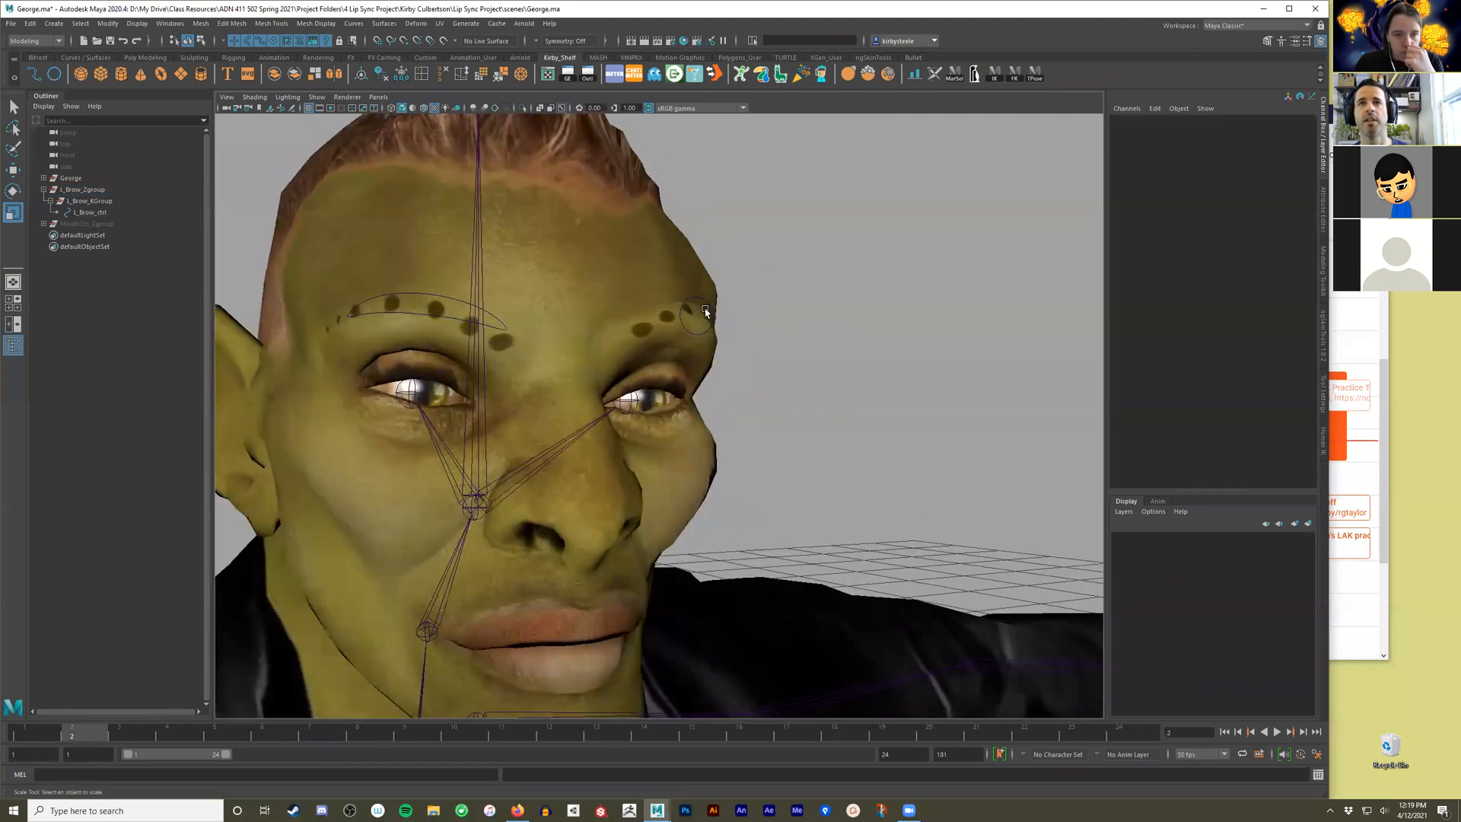
Test L_Brow_ctrl's travel against the raised left brow by lowering it to Translate Y -1 and raising it back to 1.
click(714, 308)
click(712, 314)
key(w)
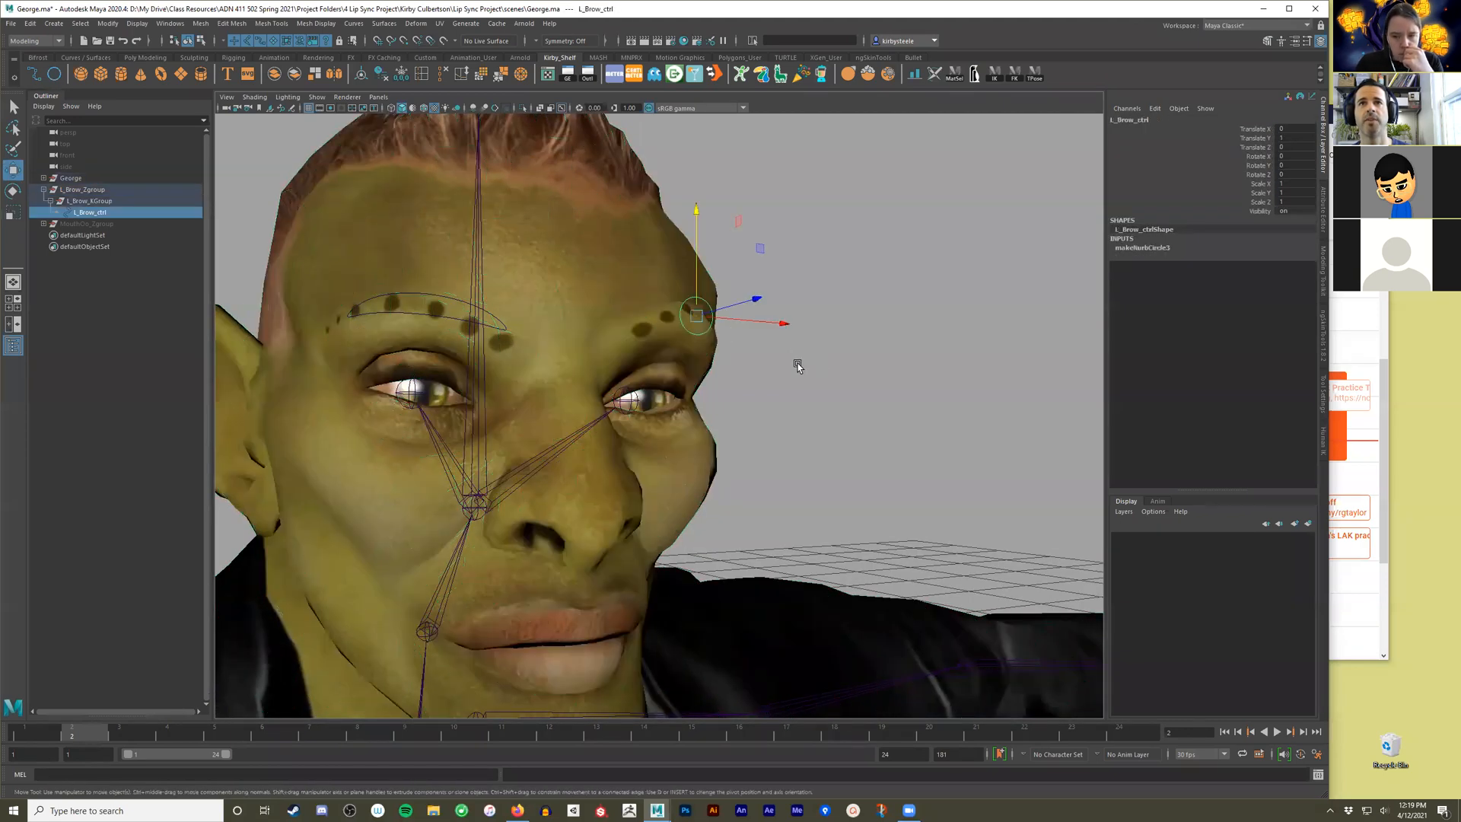
drag(695, 217, 701, 301)
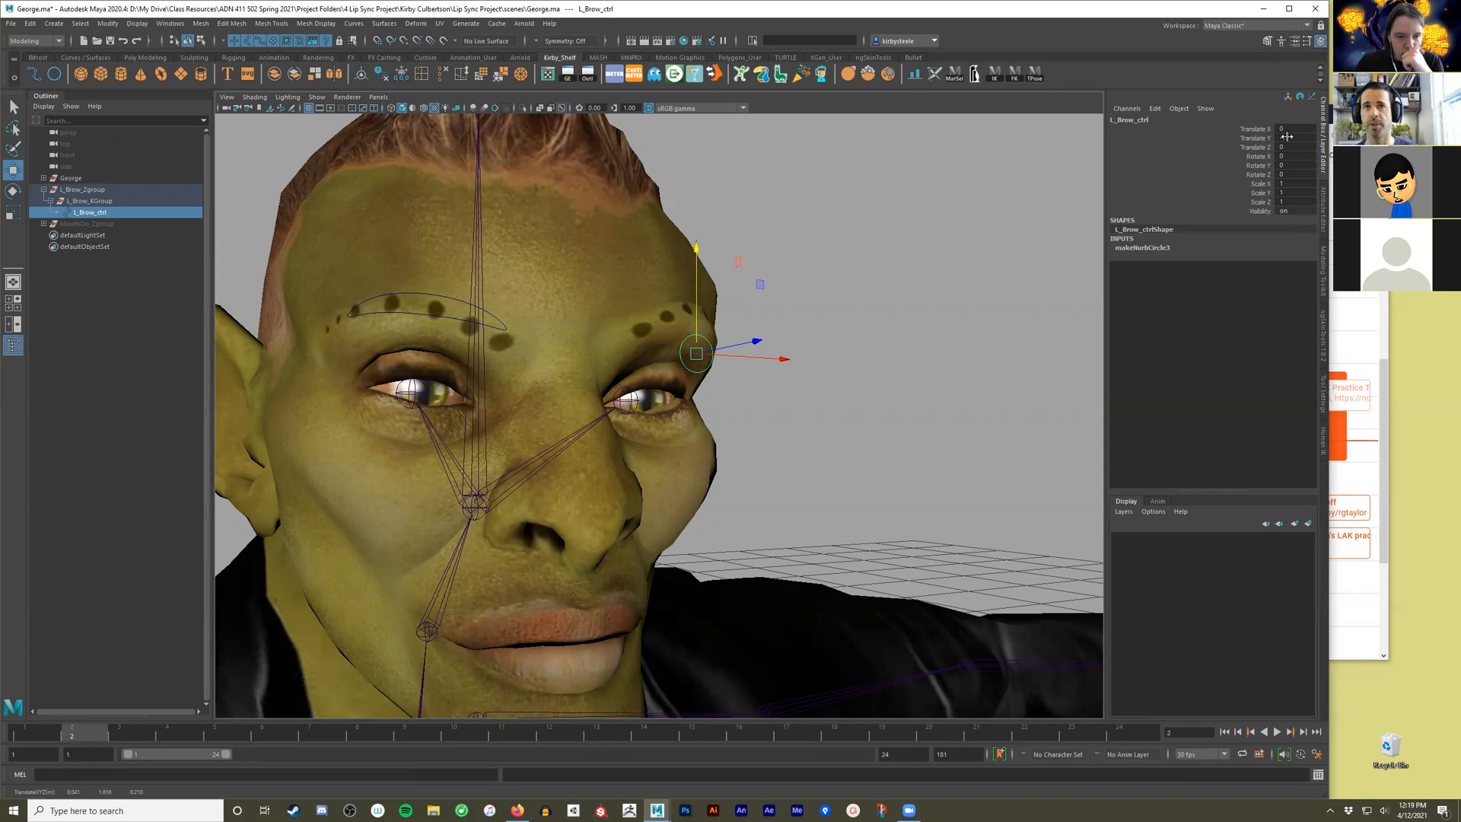
click(645, 297)
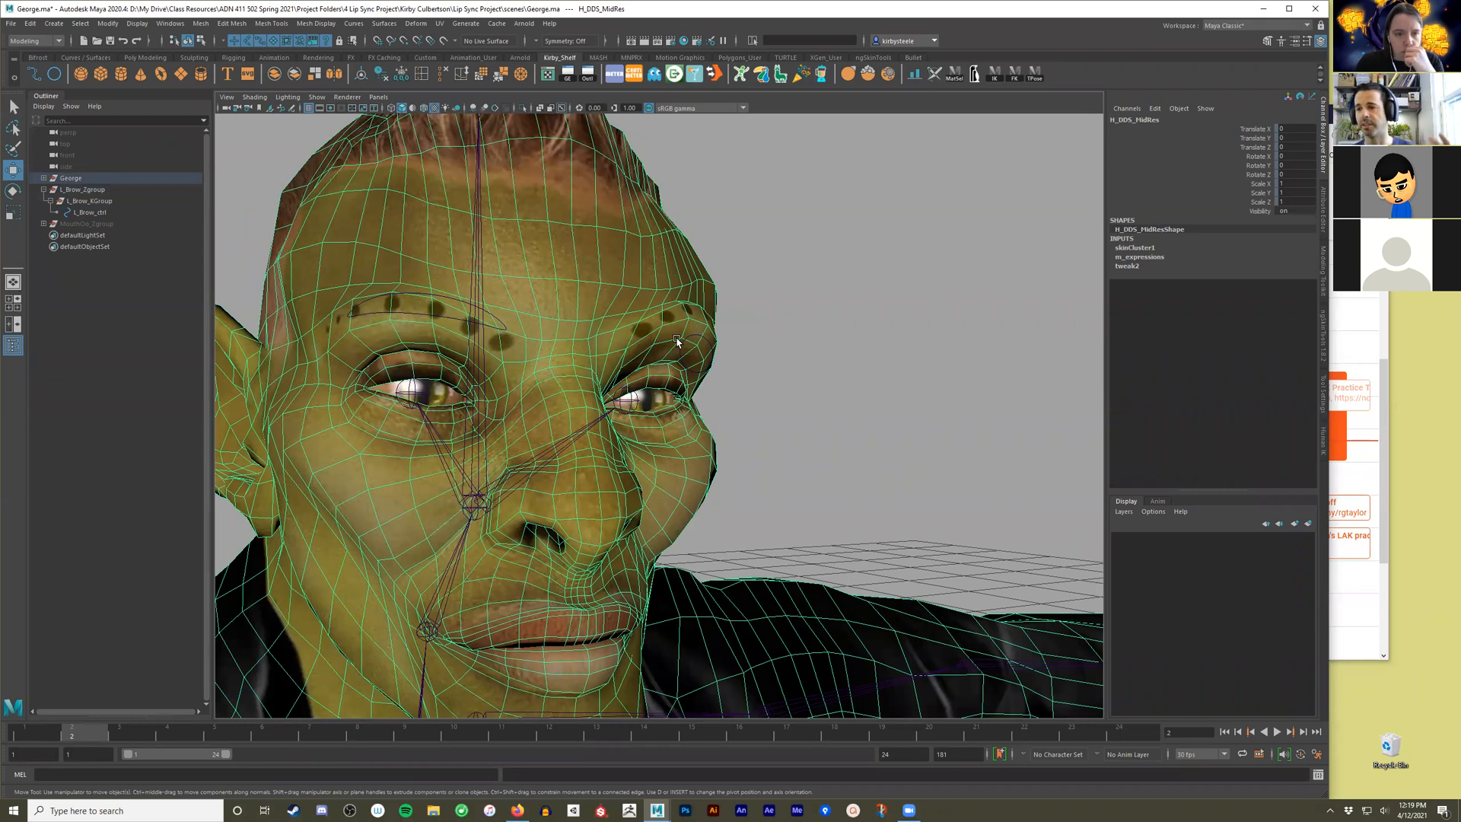
click(771, 297)
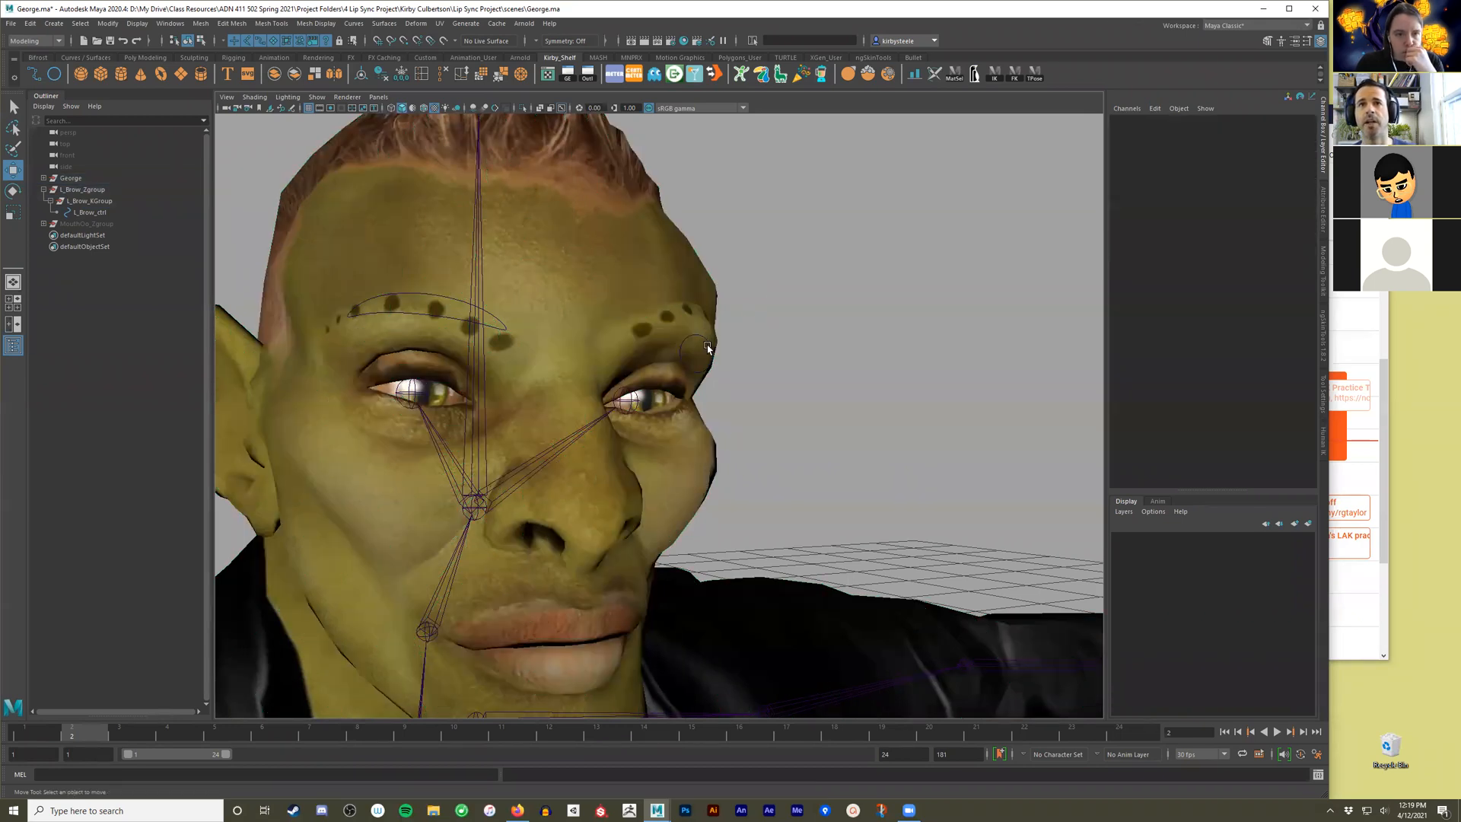
click(705, 339)
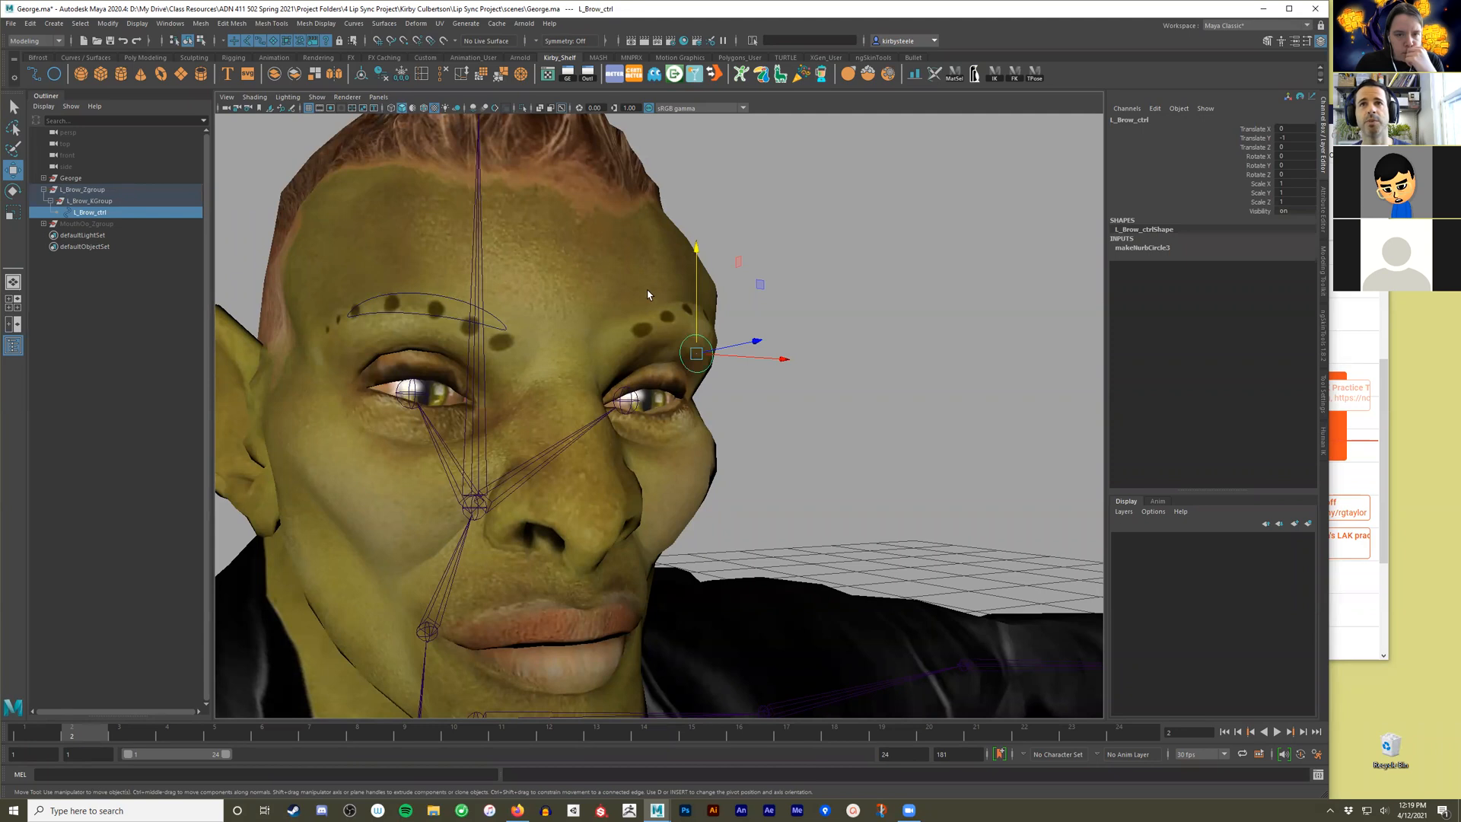
drag(697, 250, 699, 212)
mouse_move(783, 378)
alt+mouse_down()
mouse_move(714, 383)
mouse_move(773, 378)
alt+mouse_up()
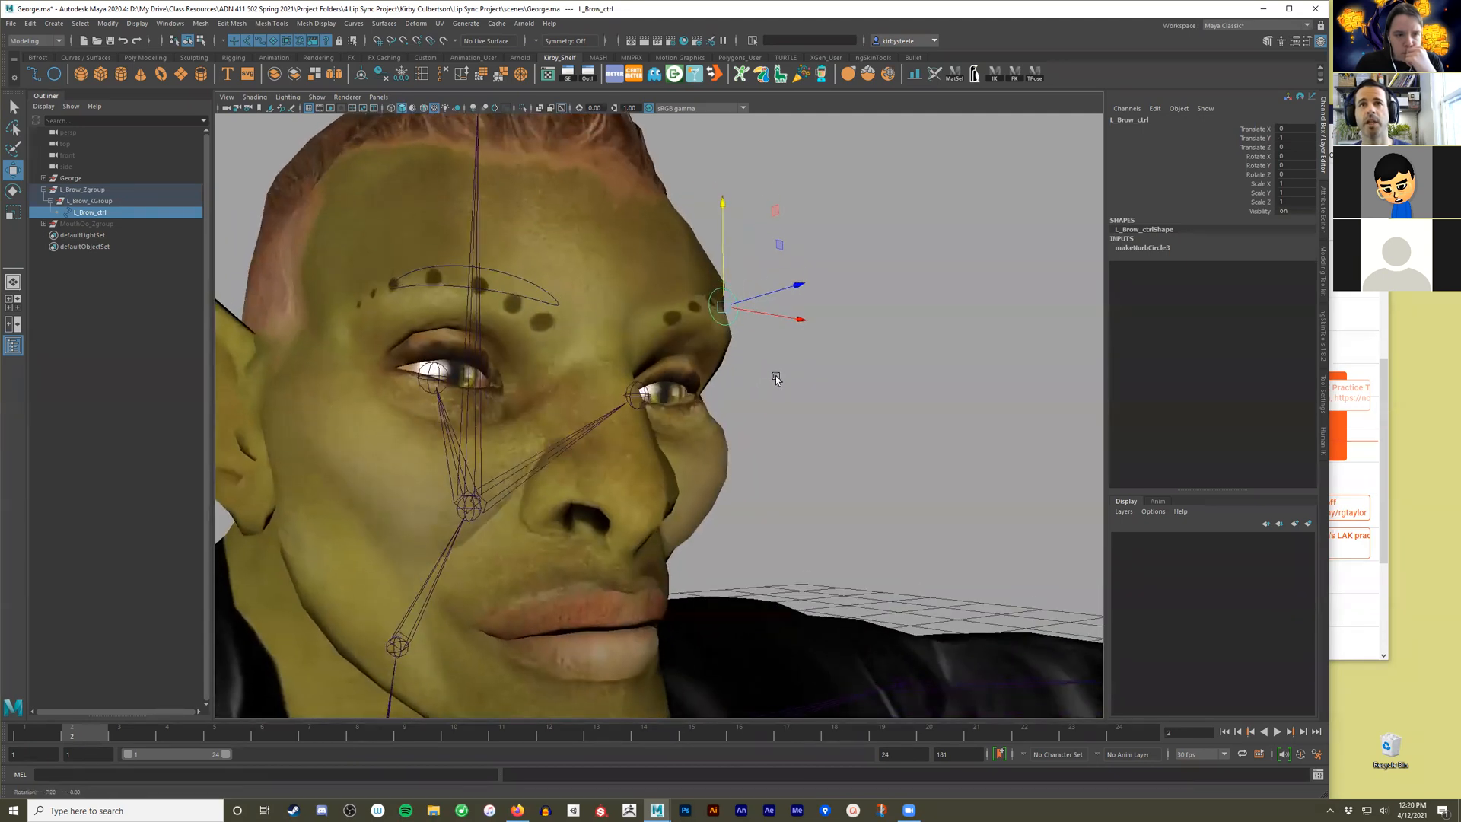
Reset the two left brow-up channels of the m_expressions blend shape on H_DDS_MidRes to 0.
click(577, 272)
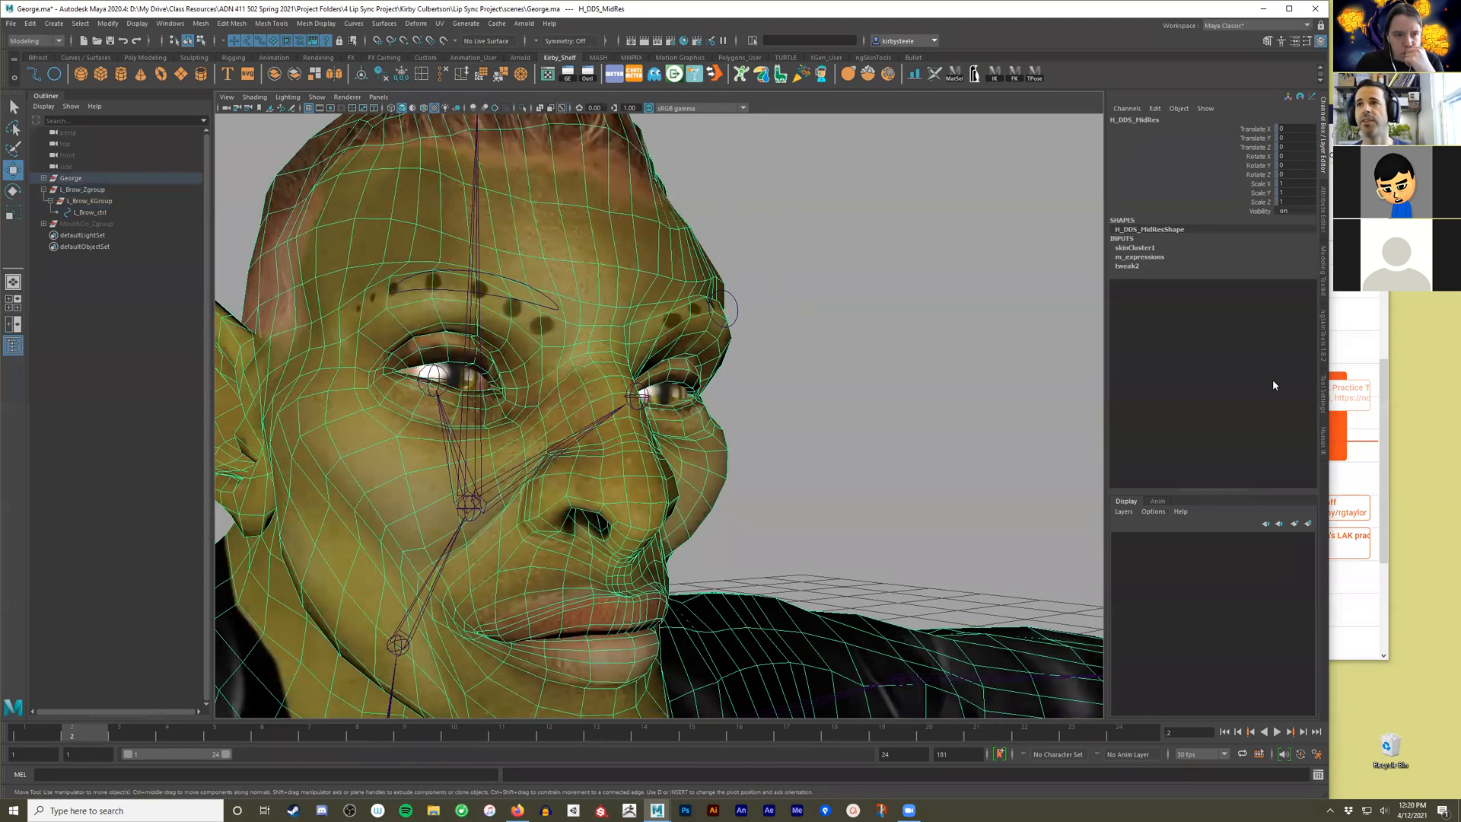
click(1158, 258)
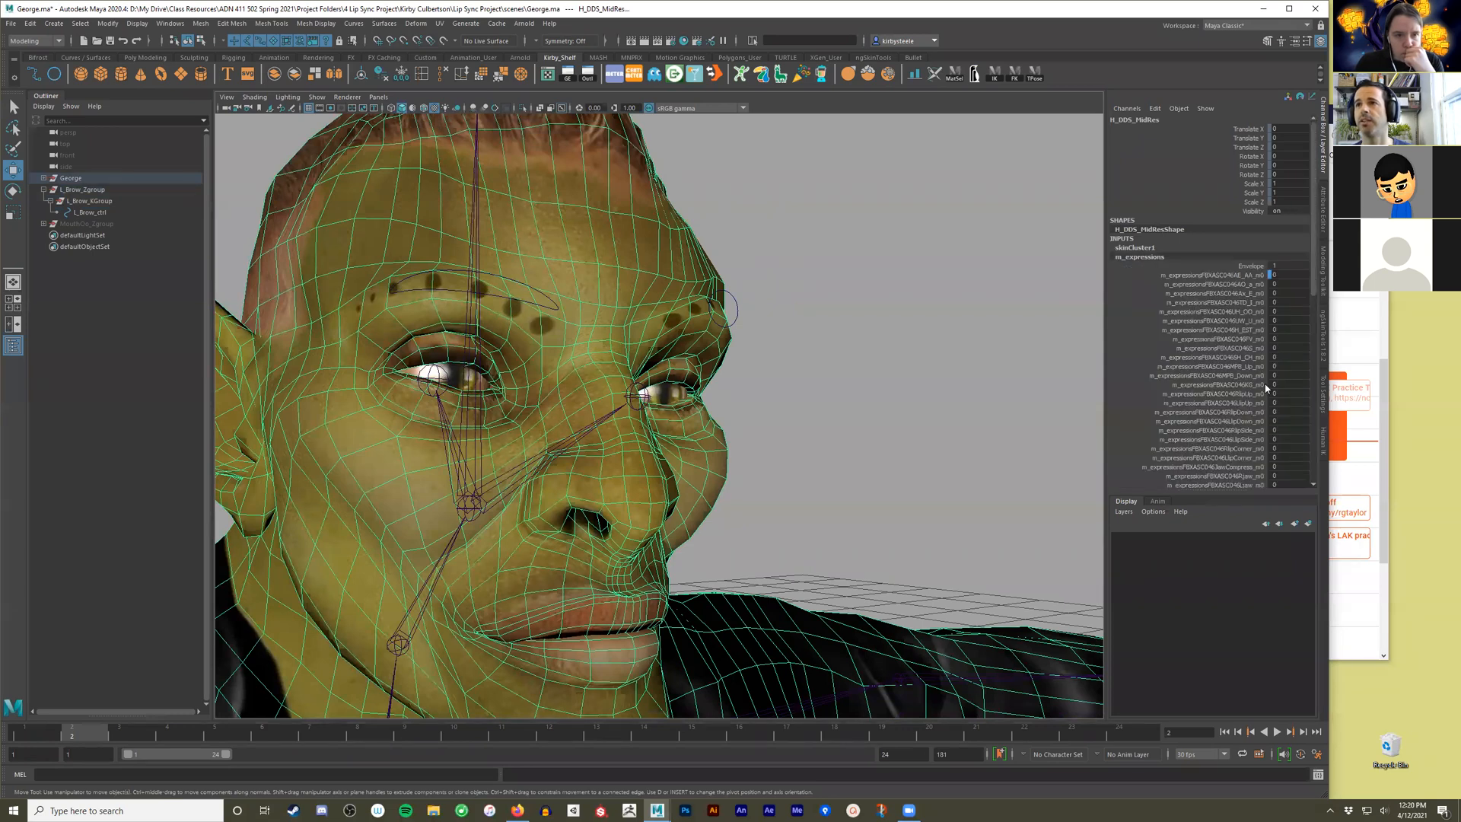
scroll(1284, 412, down, 6)
drag(1284, 419, 1284, 429)
double_click(1284, 428)
text(0)
key(Return)
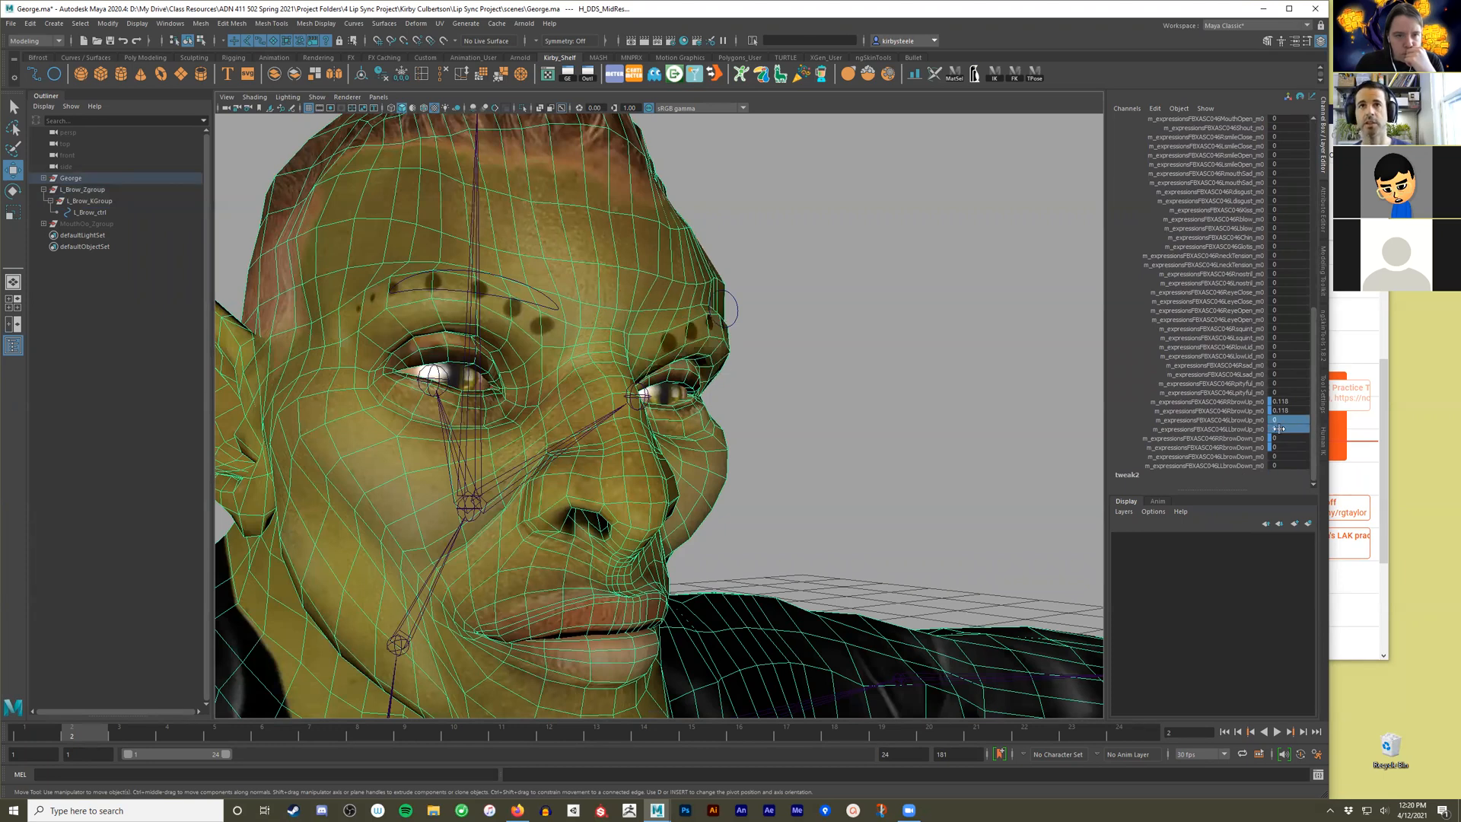
Return L_Brow_ctrl to its neutral position with Translate Y at 0.
click(743, 307)
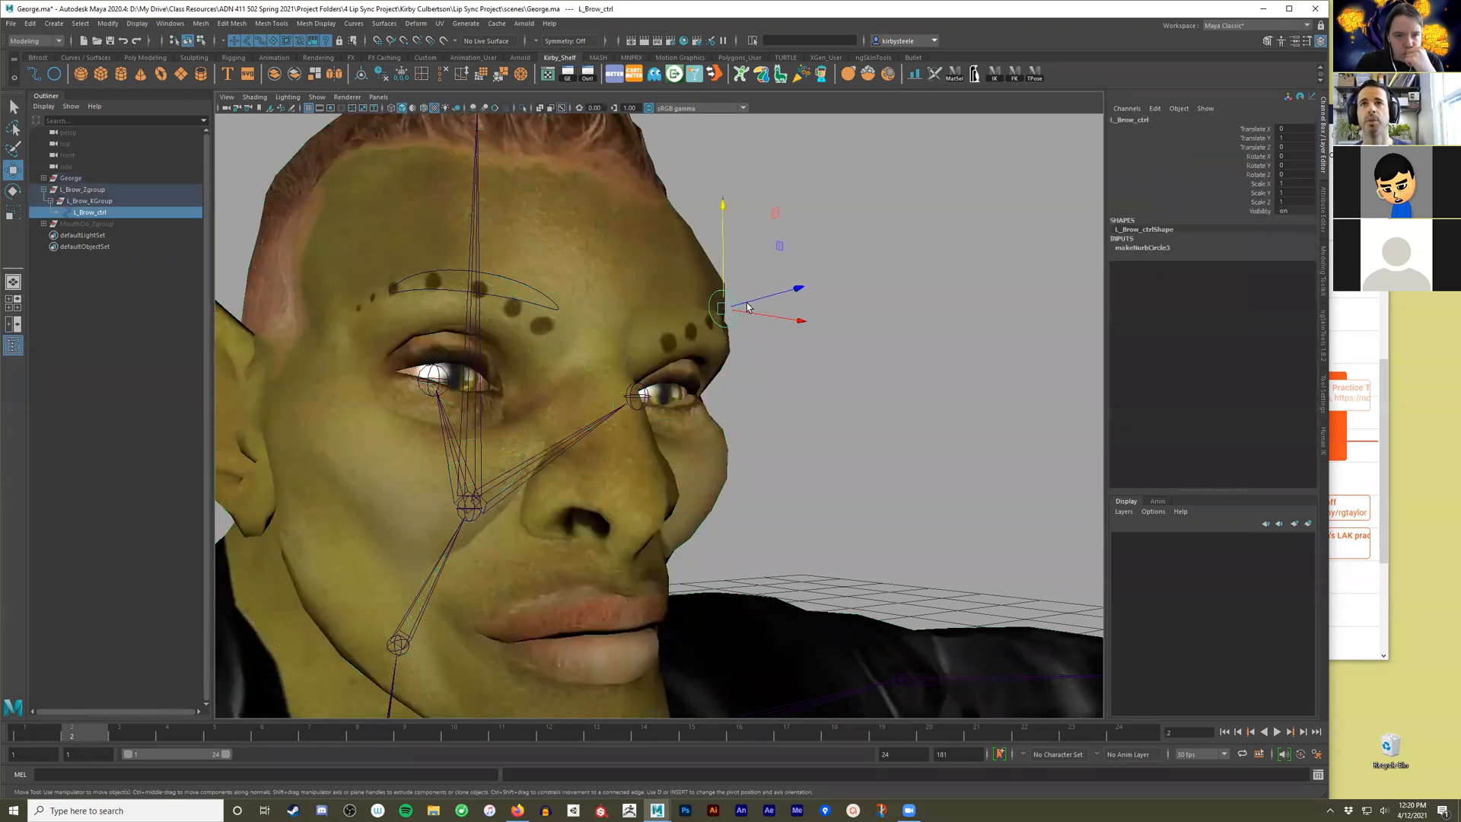
double_click(1304, 140)
text(0)
key(Return)
alt+drag(834, 264, 437, 340)
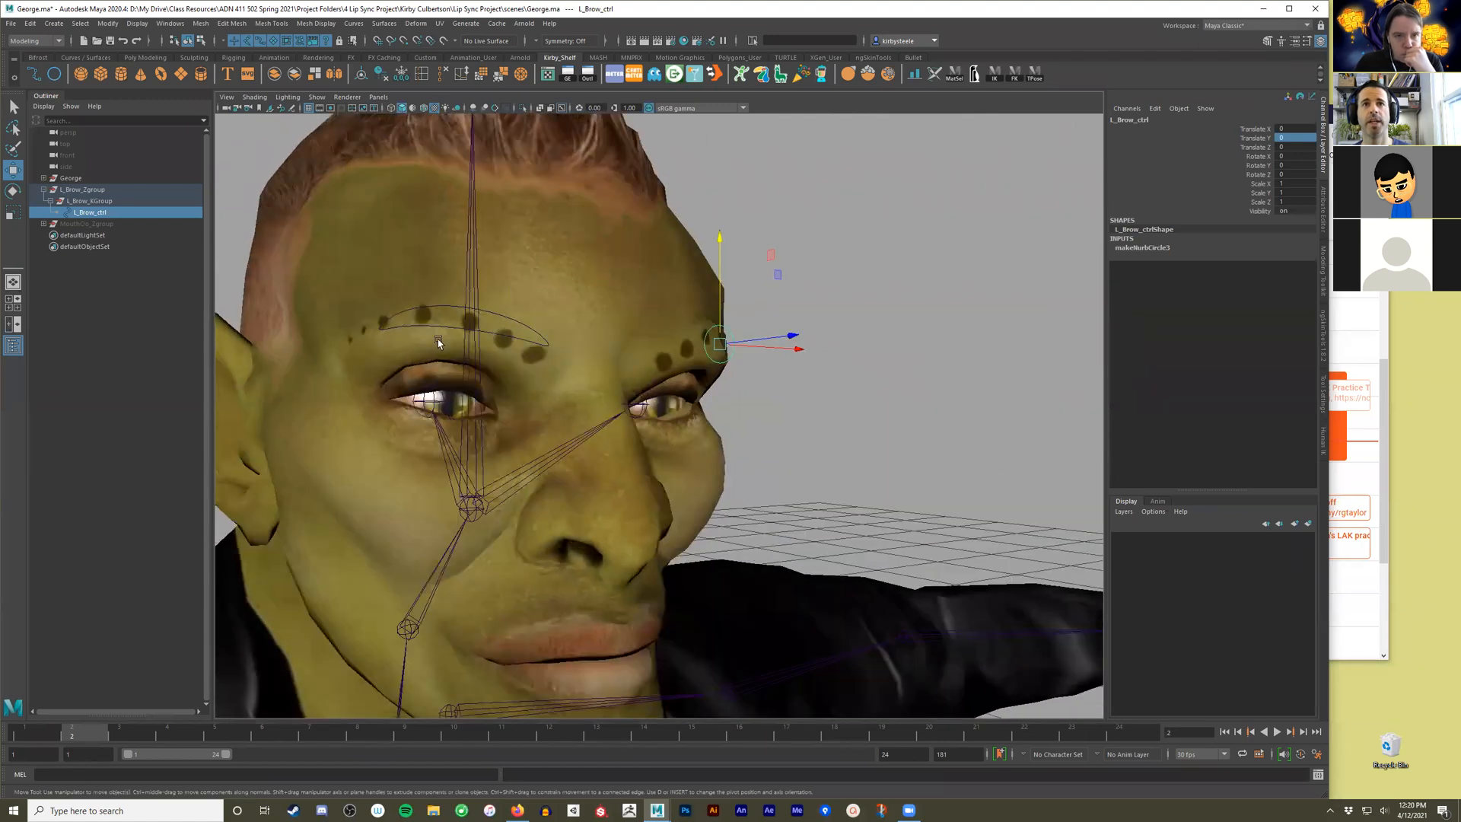
Stretch all control vertices of the L_Brow_ctrl circle into a wide ellipse across the left brow and rotate them to follow the face.
alt+drag(724, 349, 764, 355)
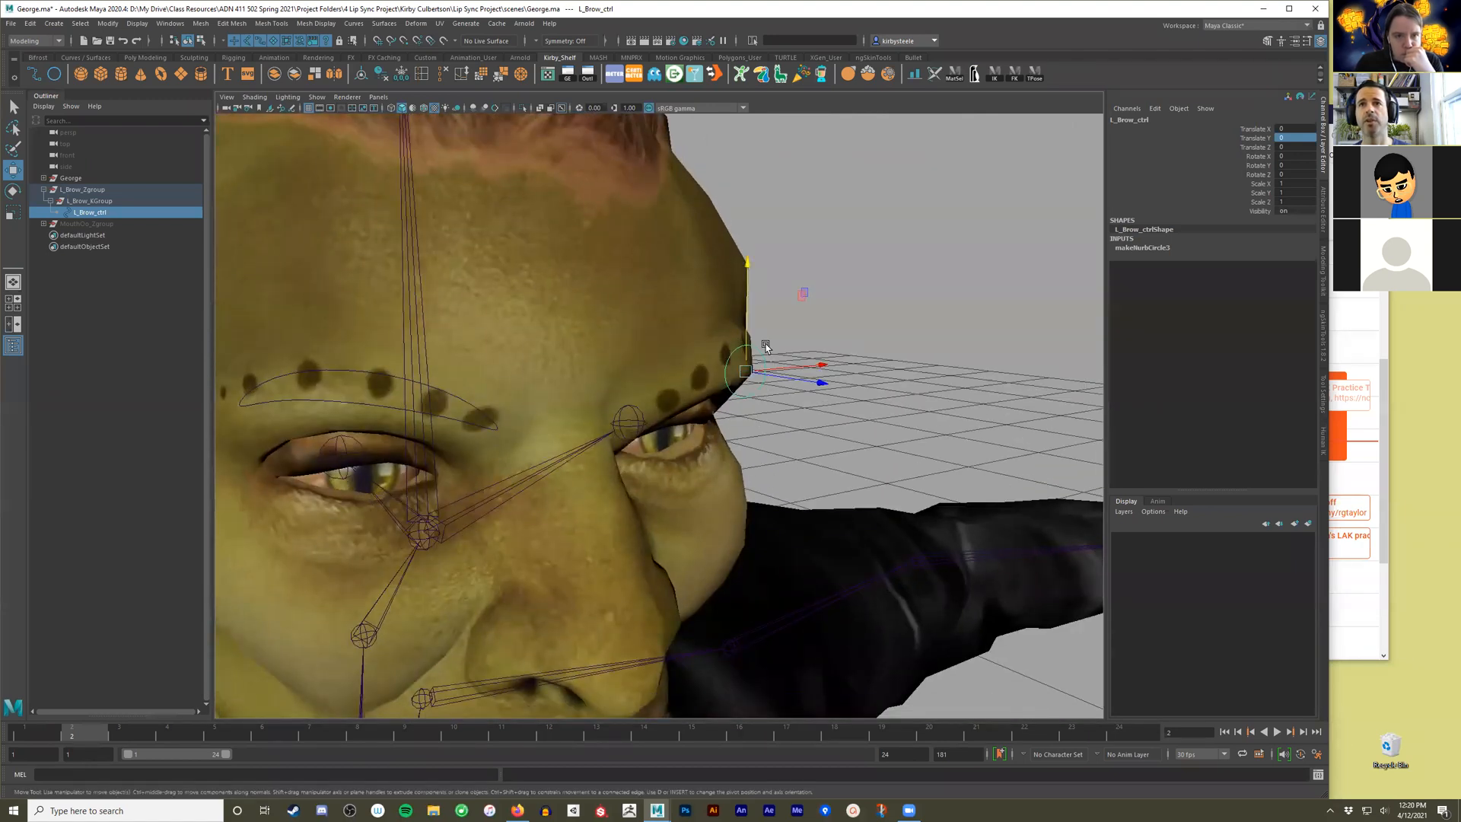
right_drag(763, 355, 705, 347)
alt+drag(716, 344, 1051, 408)
key(r)
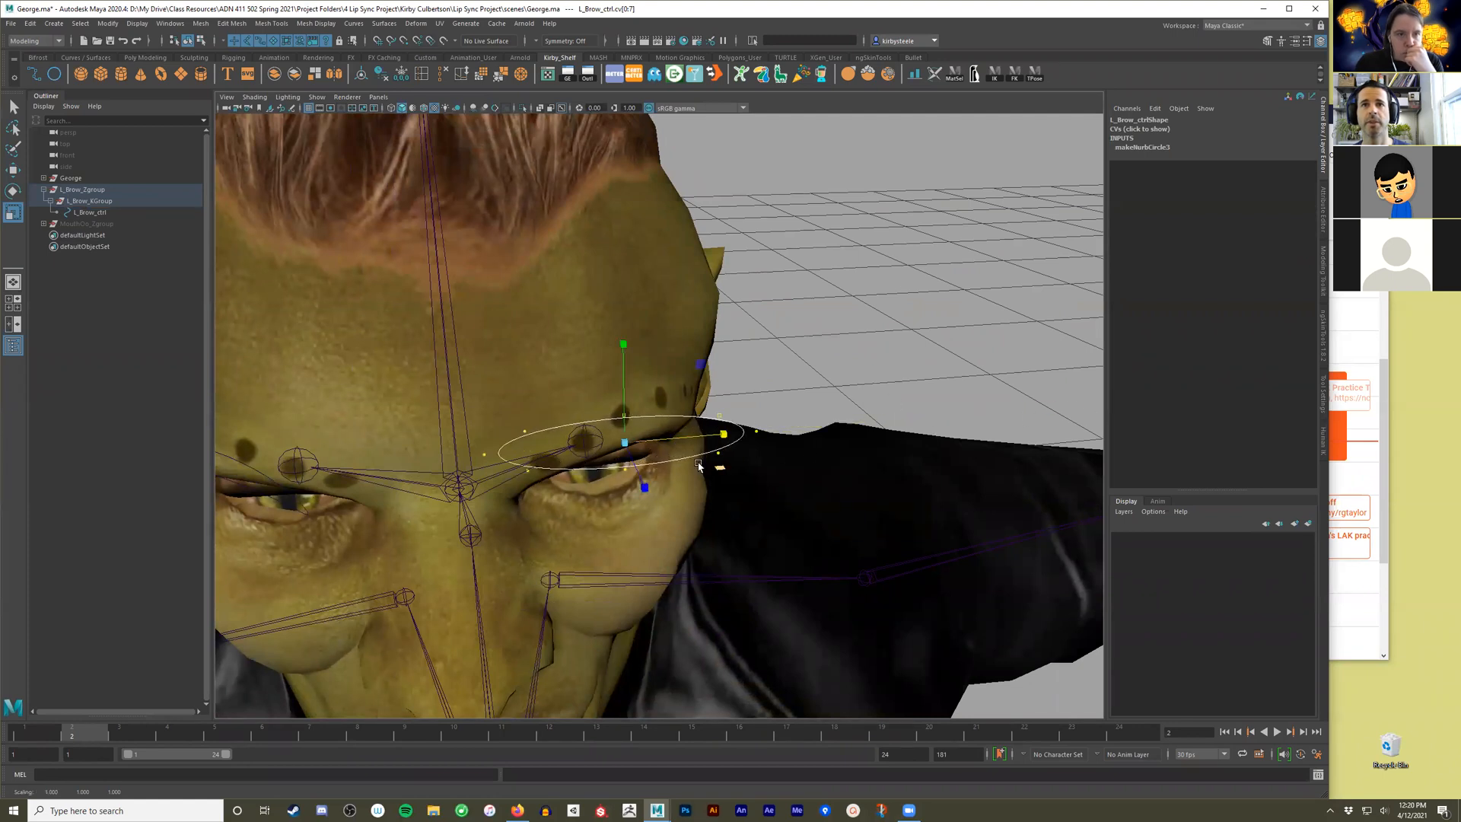
key(e)
alt+drag(699, 466, 673, 491)
drag(687, 545, 710, 493)
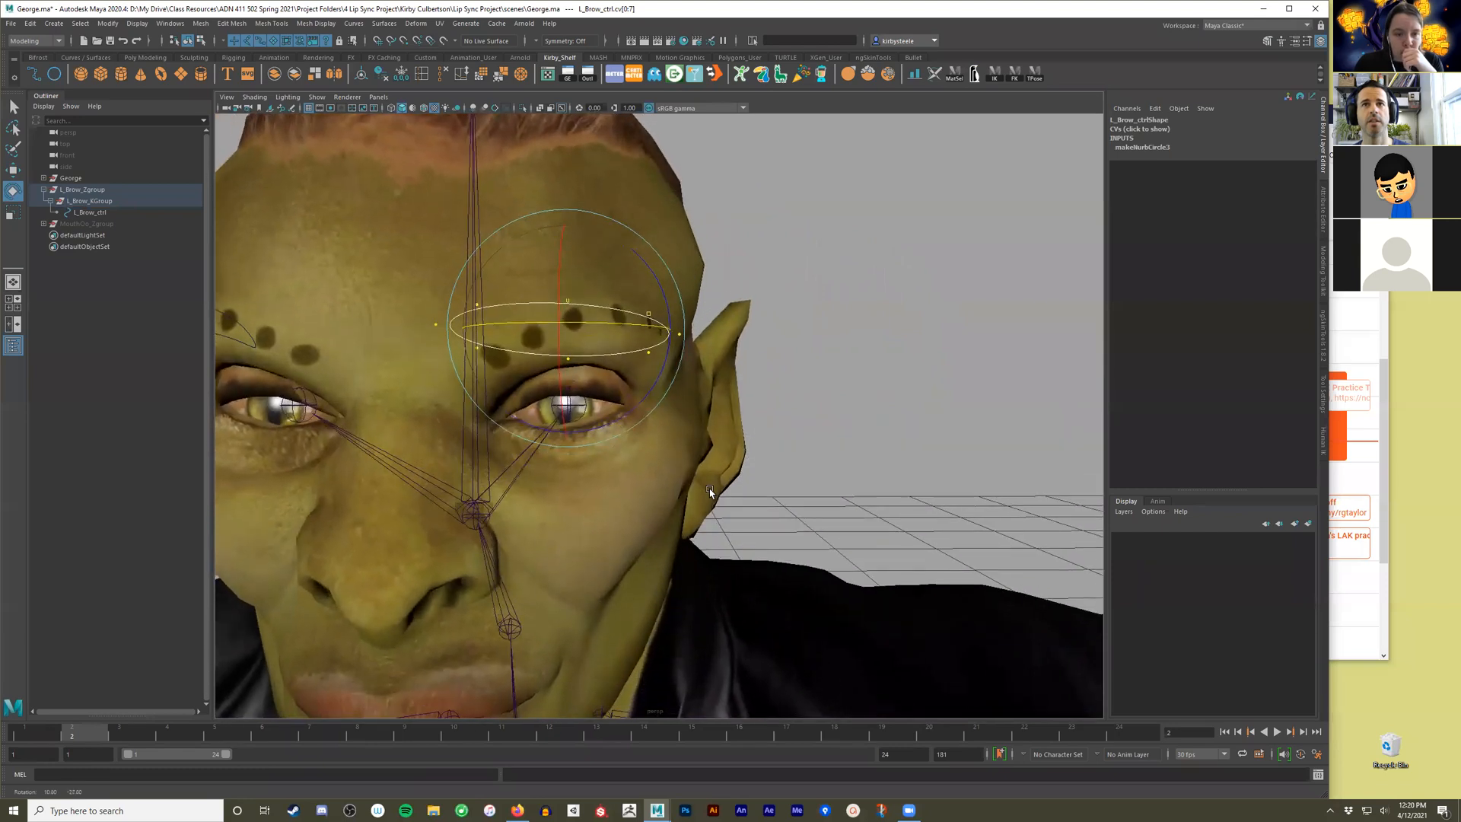
Reshape the L_Brow_ctrl curve into an arch along the left brow by moving the control vertices at its inner and outer ends.
key(q)
click(432, 326)
key(w)
drag(437, 277, 437, 313)
alt+drag(431, 313, 431, 361)
drag(411, 258, 411, 286)
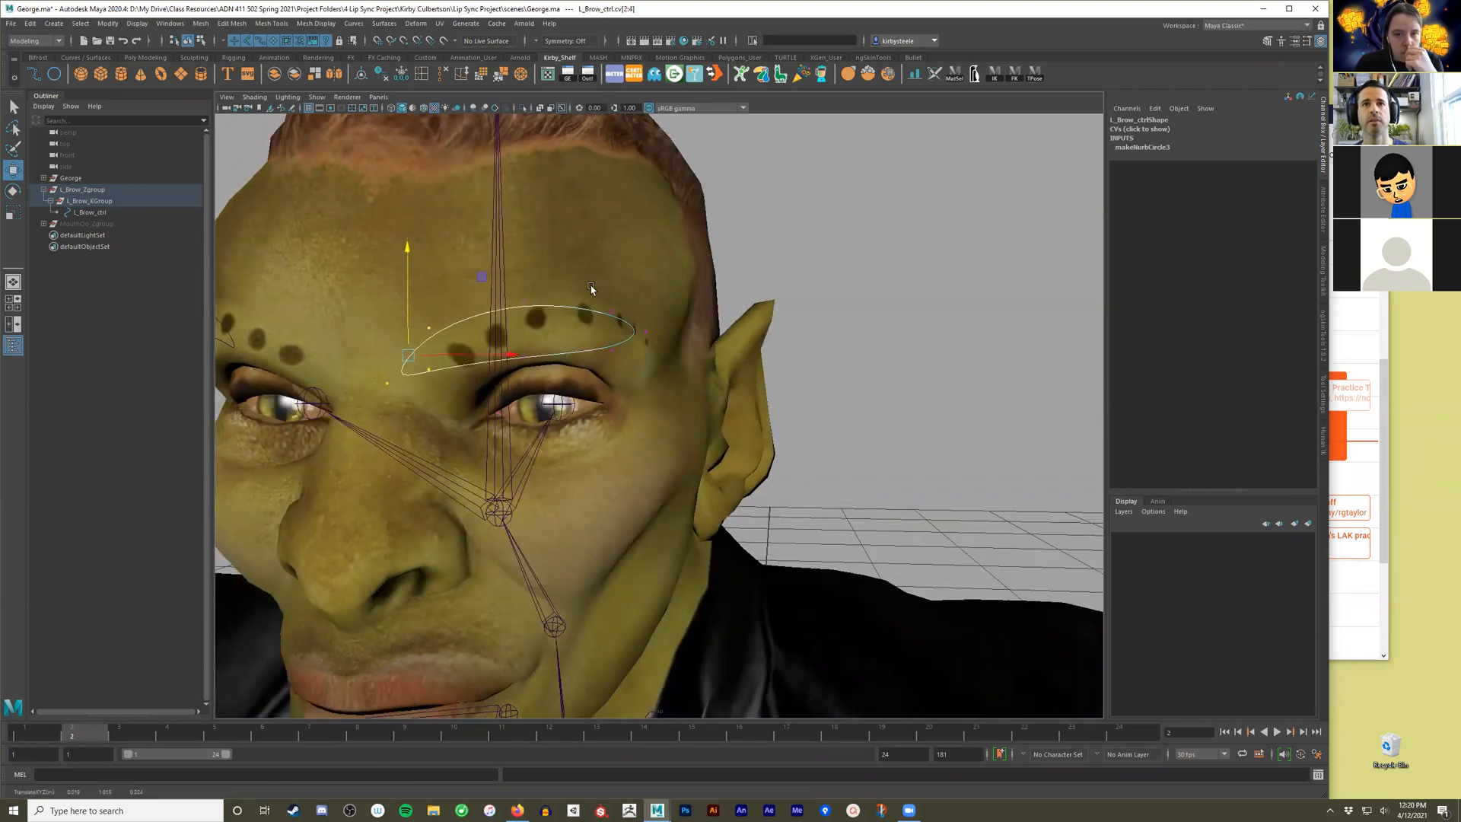
click(646, 332)
drag(647, 281, 701, 306)
key(q)
right_drag(702, 306, 771, 293)
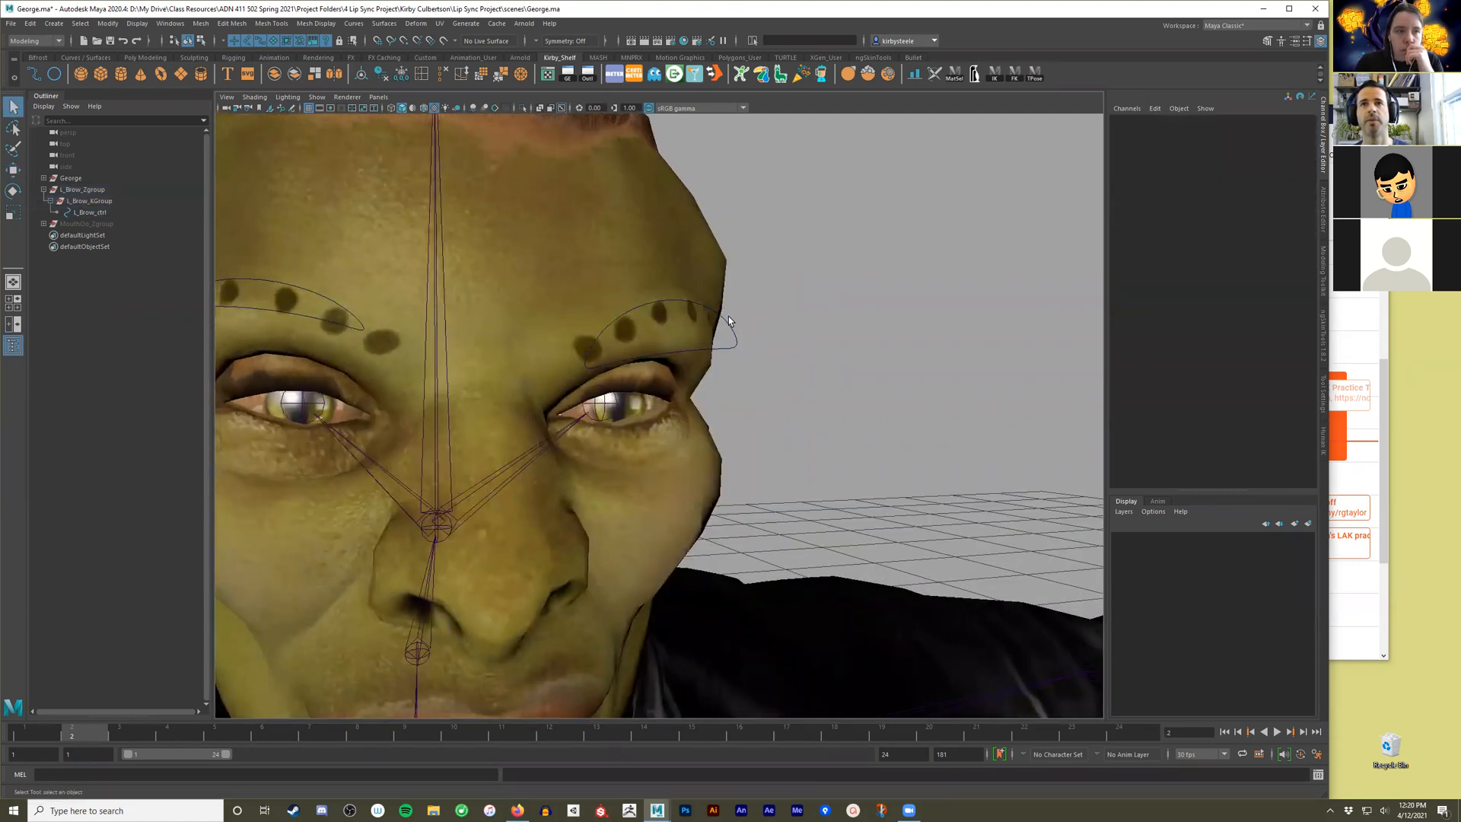
Test the reshaped L_Brow_ctrl by moving it vertically over the left brow, and undo the move.
click(728, 334)
key(w)
drag(670, 194, 672, 126)
key(ctrl+z)
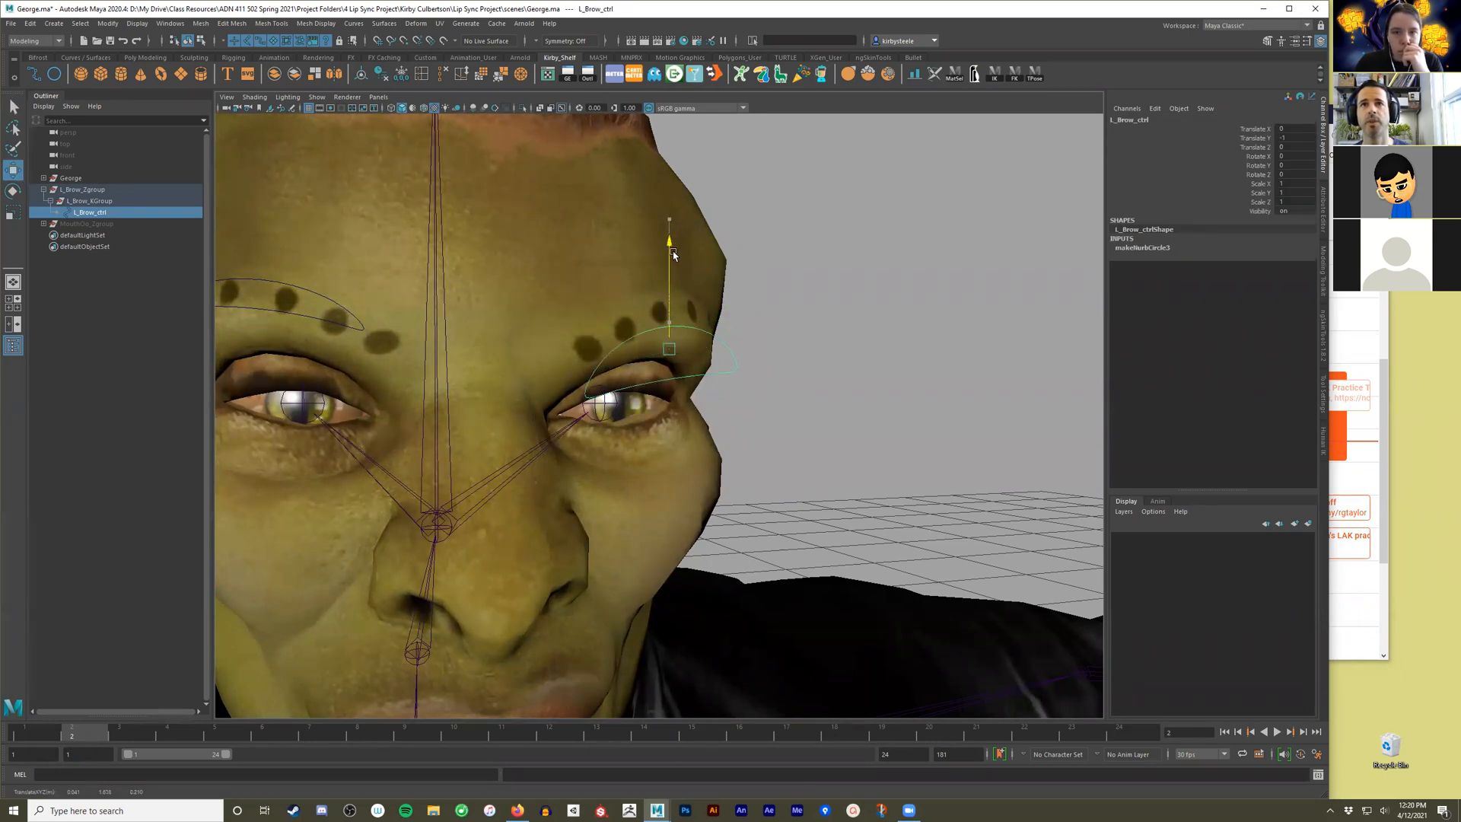
click(644, 232)
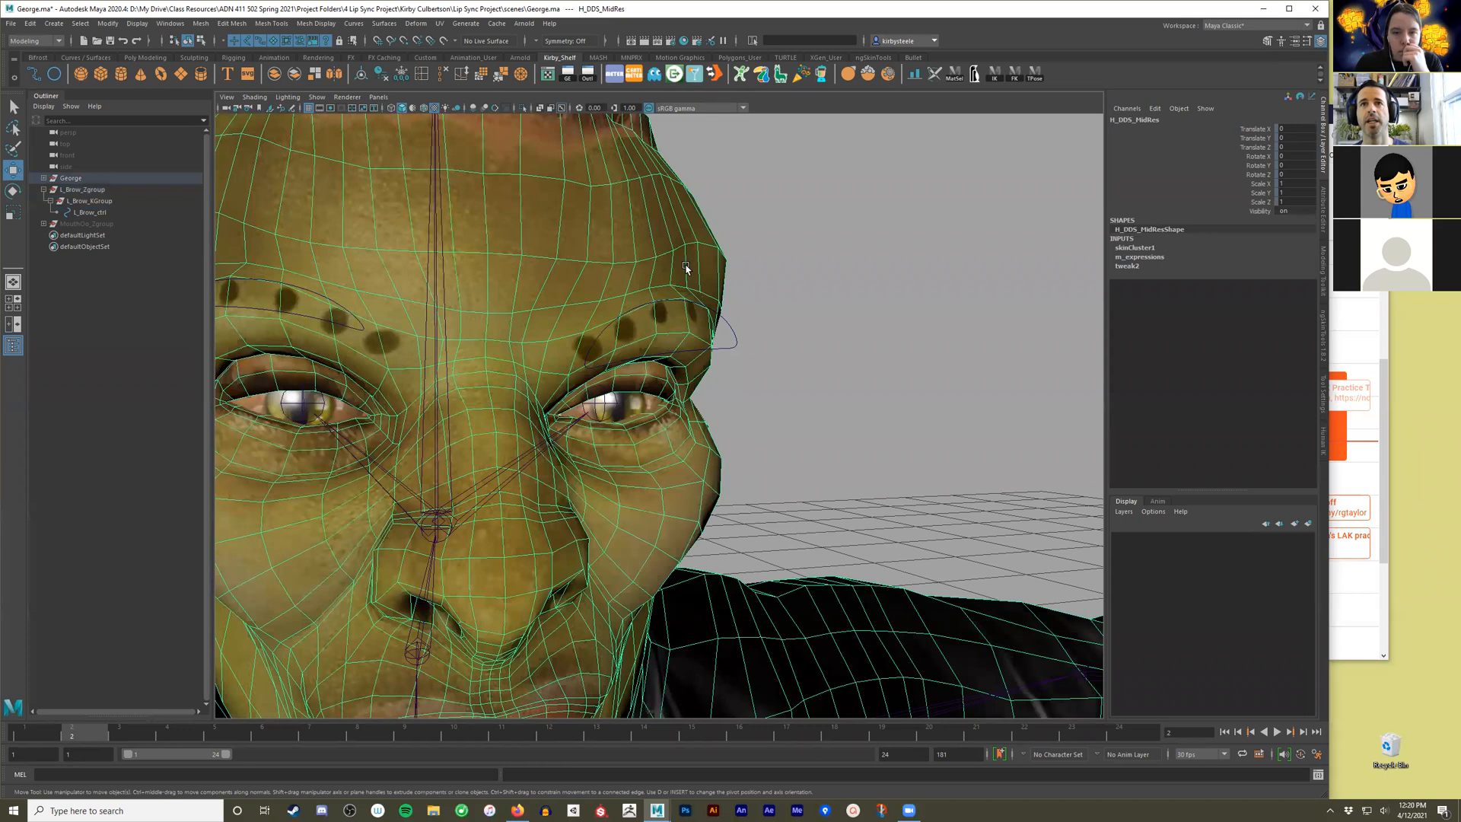
Open Set Driven Key for L_Brow_ctrl and load the control as the driver with Translate Y as the driving attribute.
drag(741, 361, 721, 337)
mouse_move(721, 338)
alt+mouse_down()
mouse_move(818, 372)
mouse_move(747, 351)
alt+mouse_up()
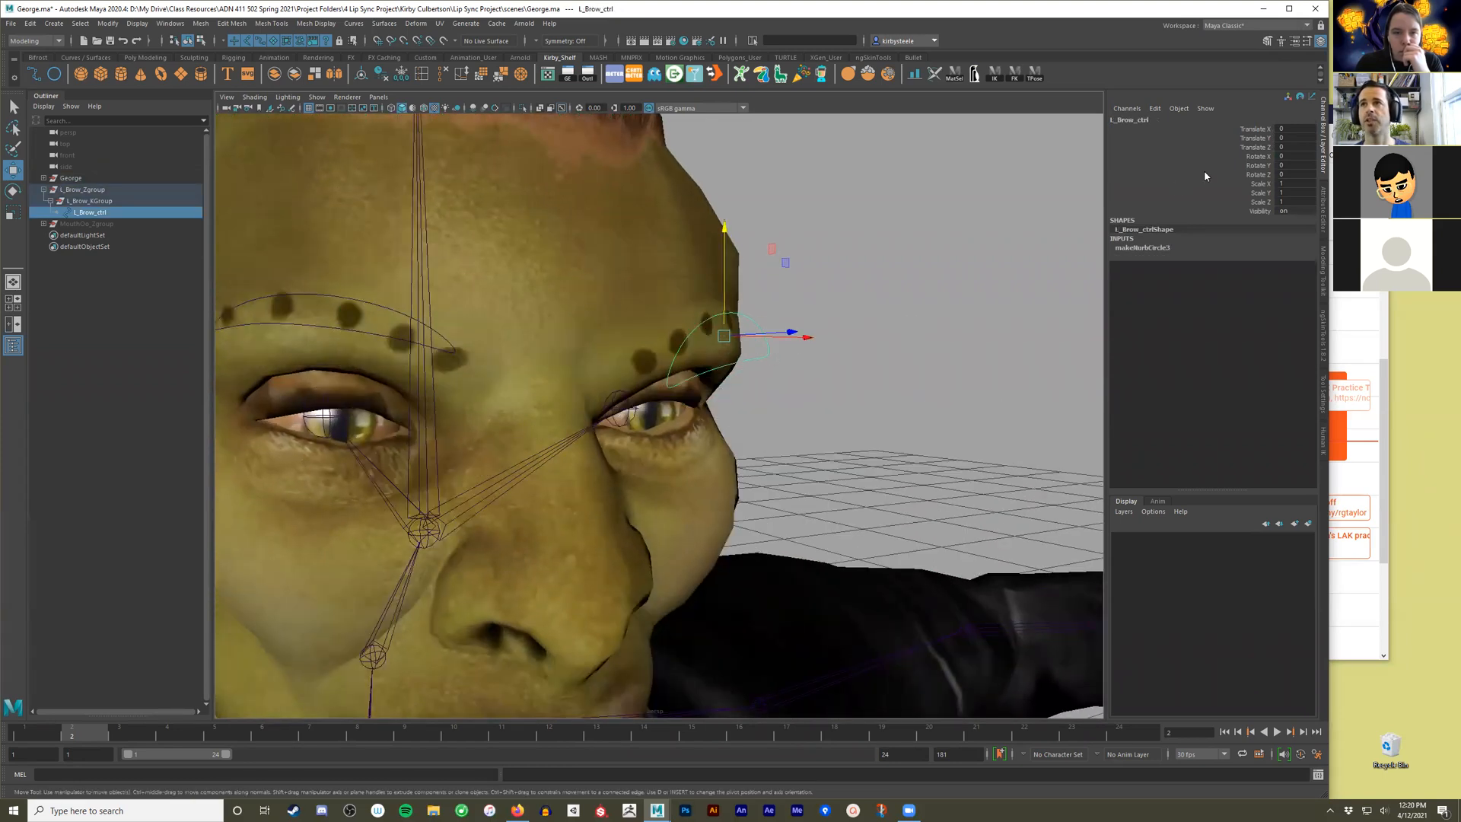
click(1259, 141)
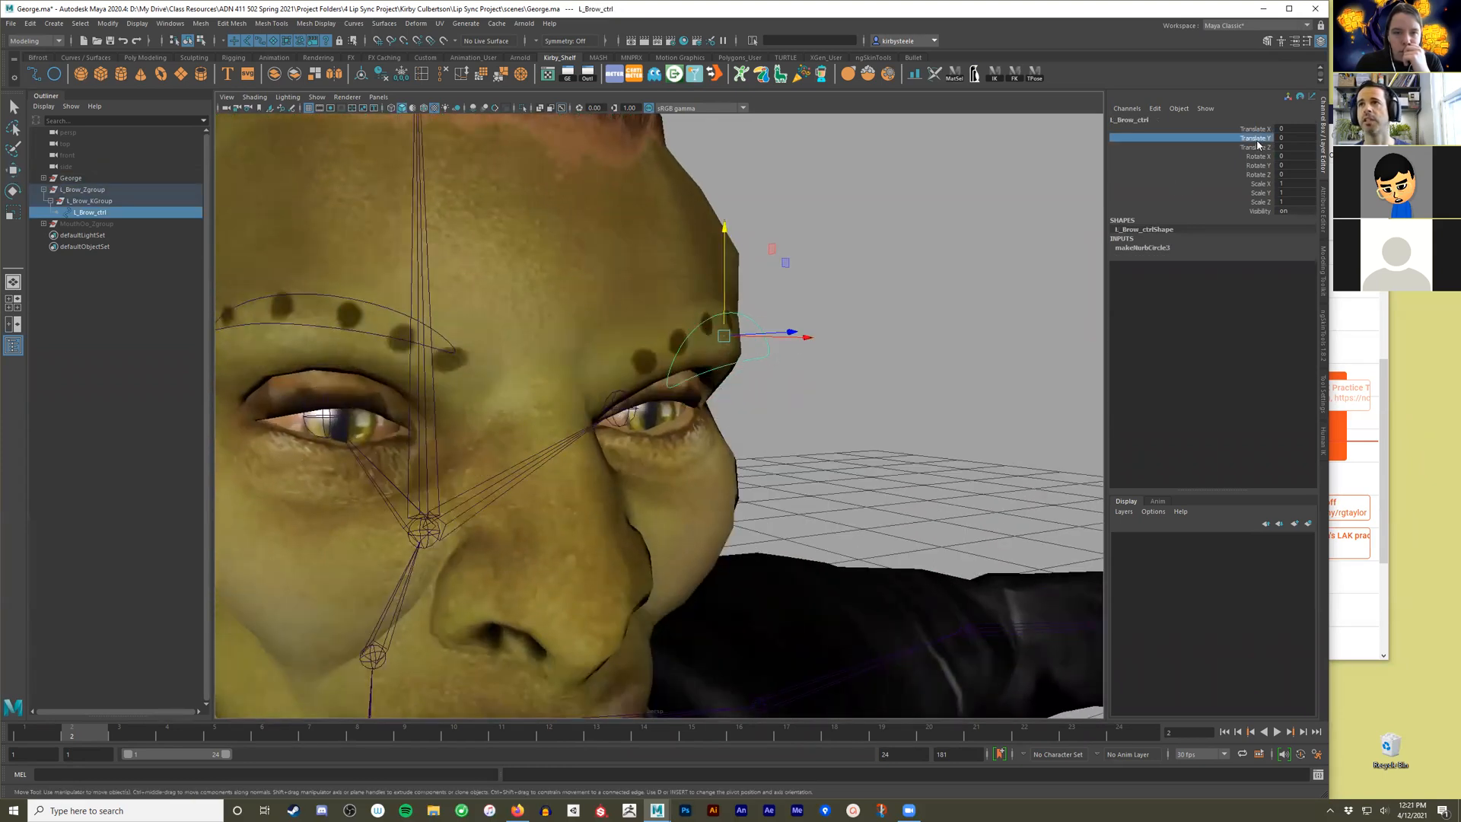
click(1155, 109)
click(1169, 133)
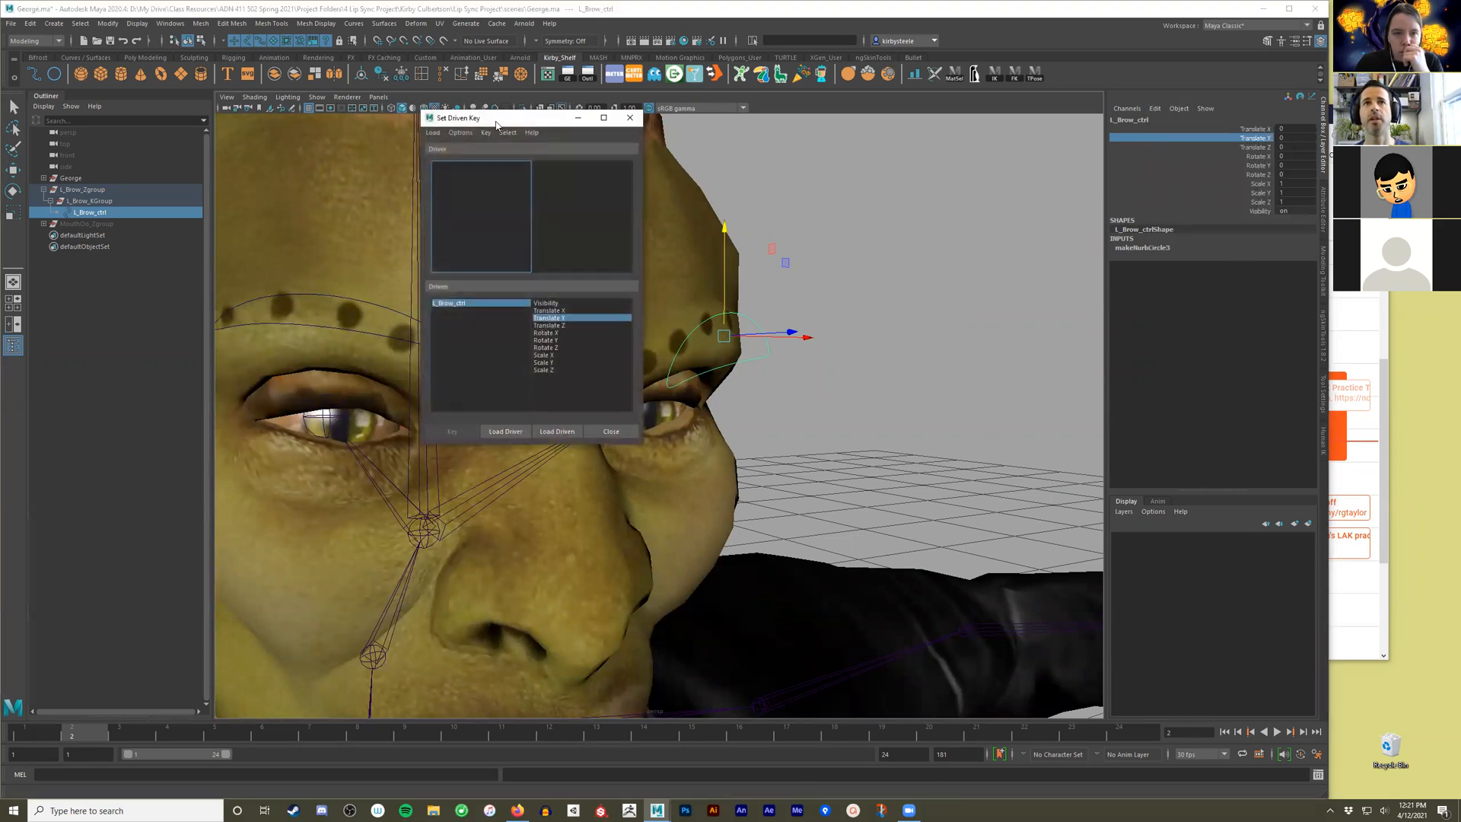
drag(496, 124, 293, 144)
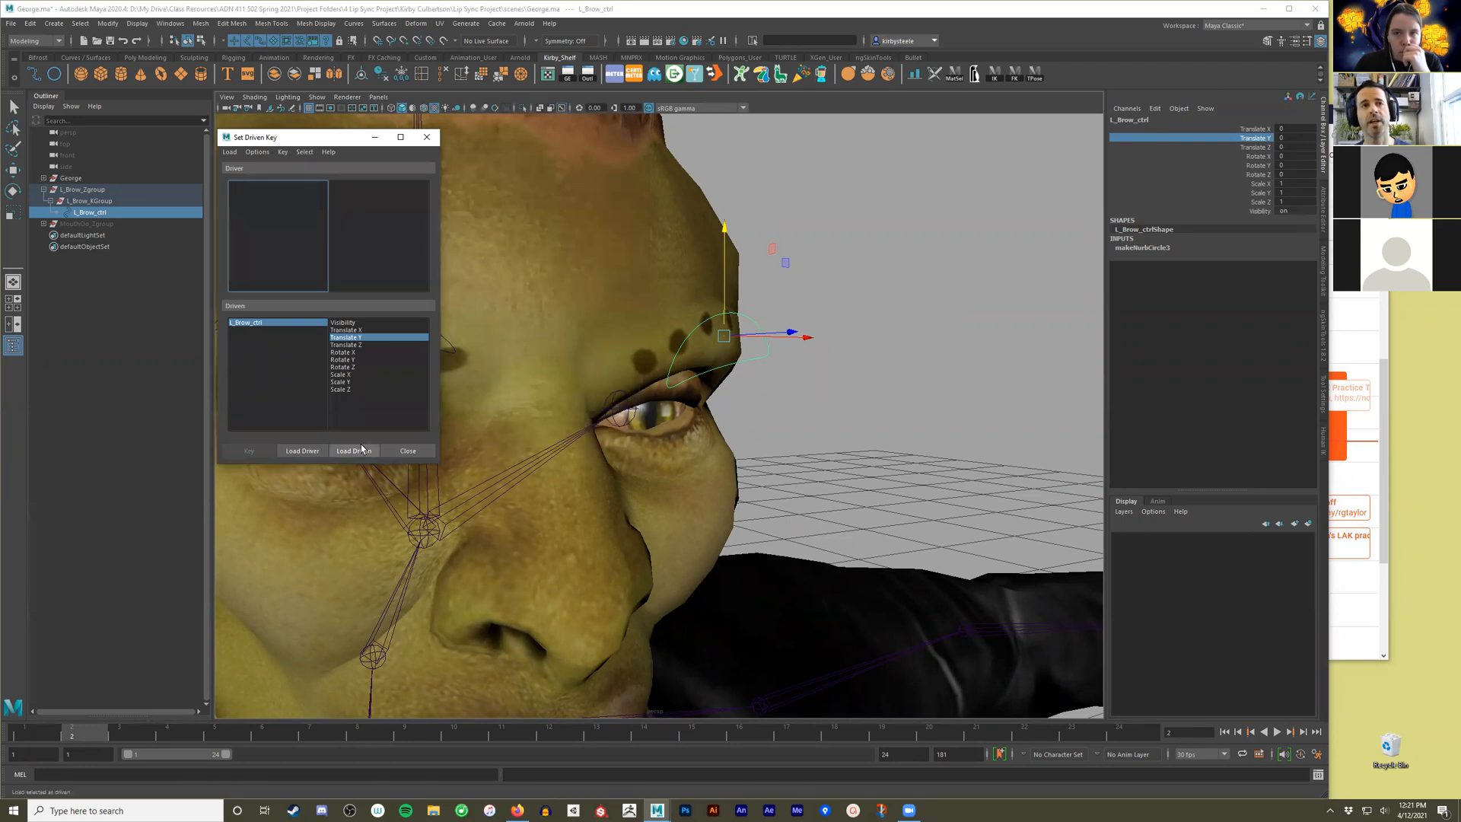
click(303, 450)
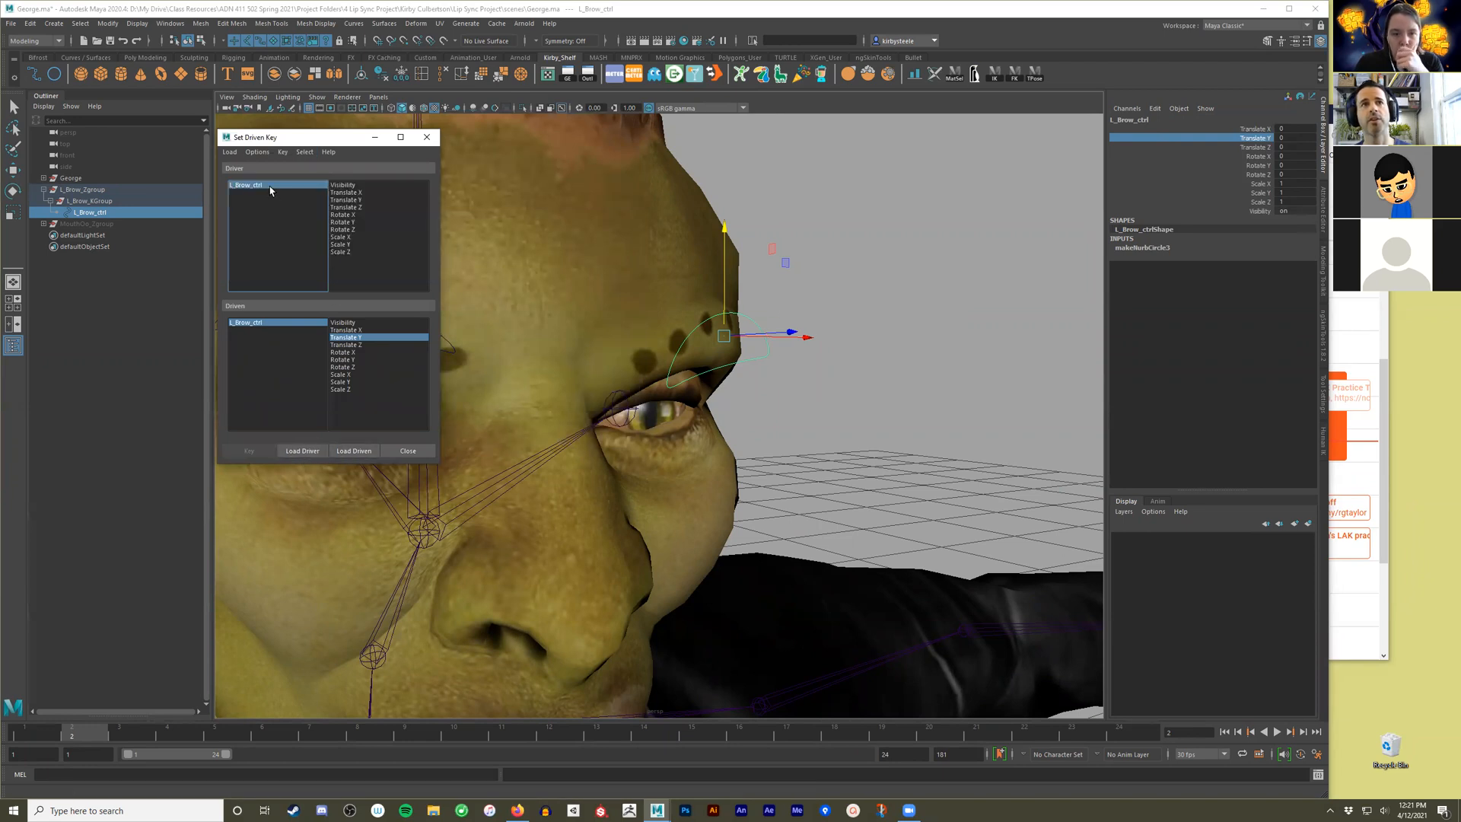
click(344, 201)
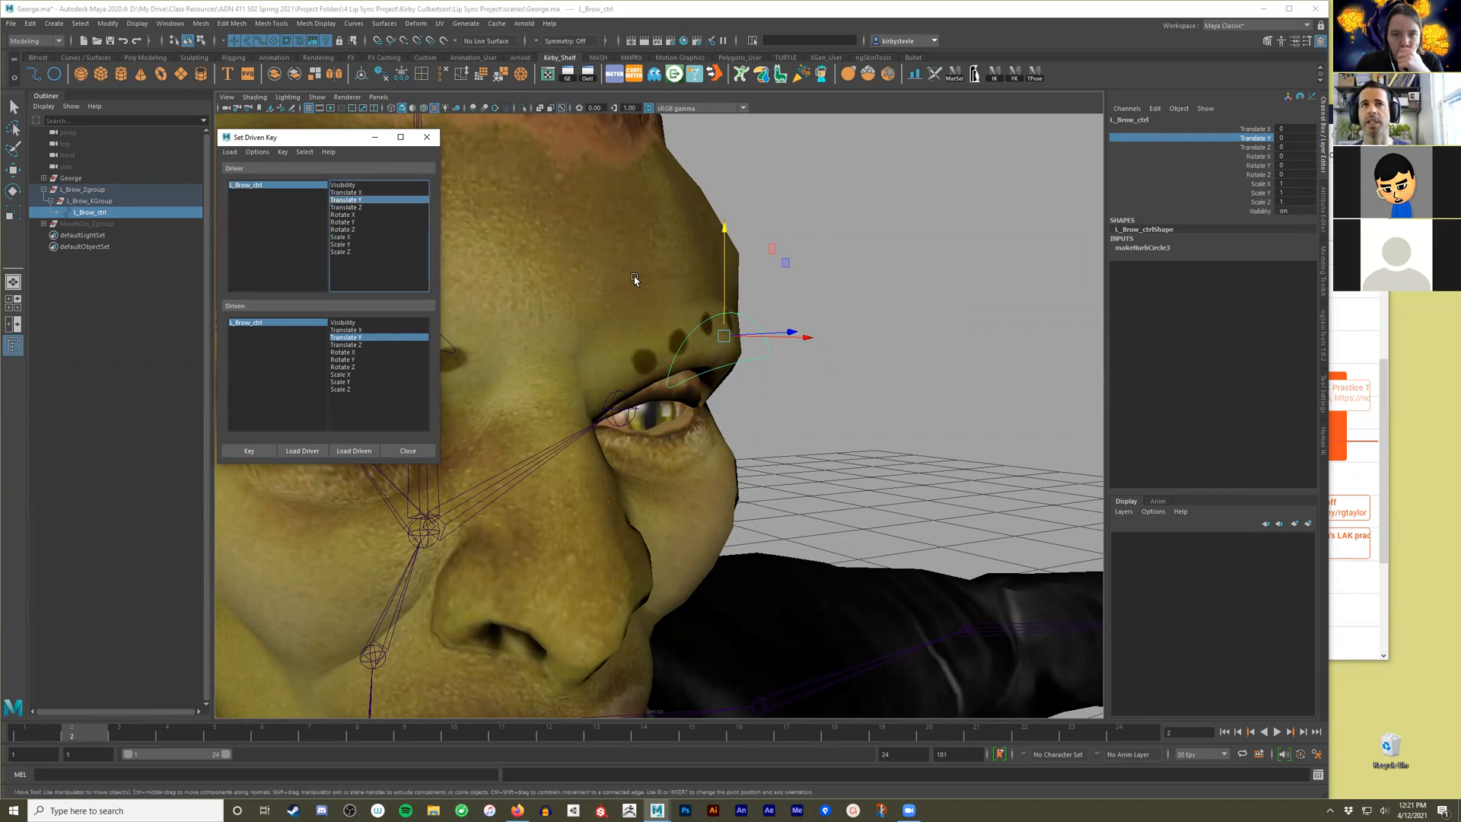
Switch to the Pose Sculpting workspace and select the m_expressions blend shape in the Shape Editor.
click(1256, 25)
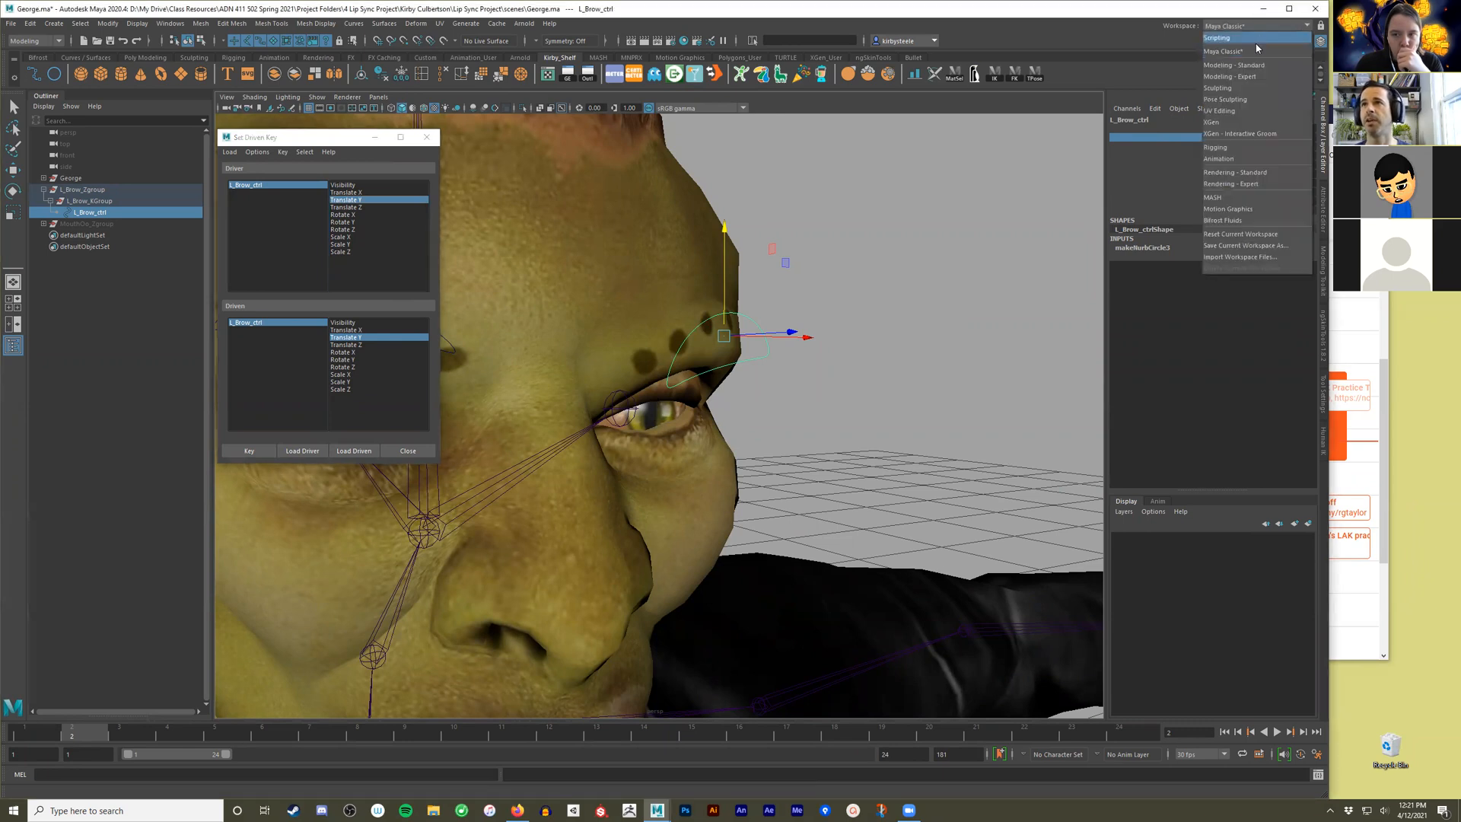
click(1245, 102)
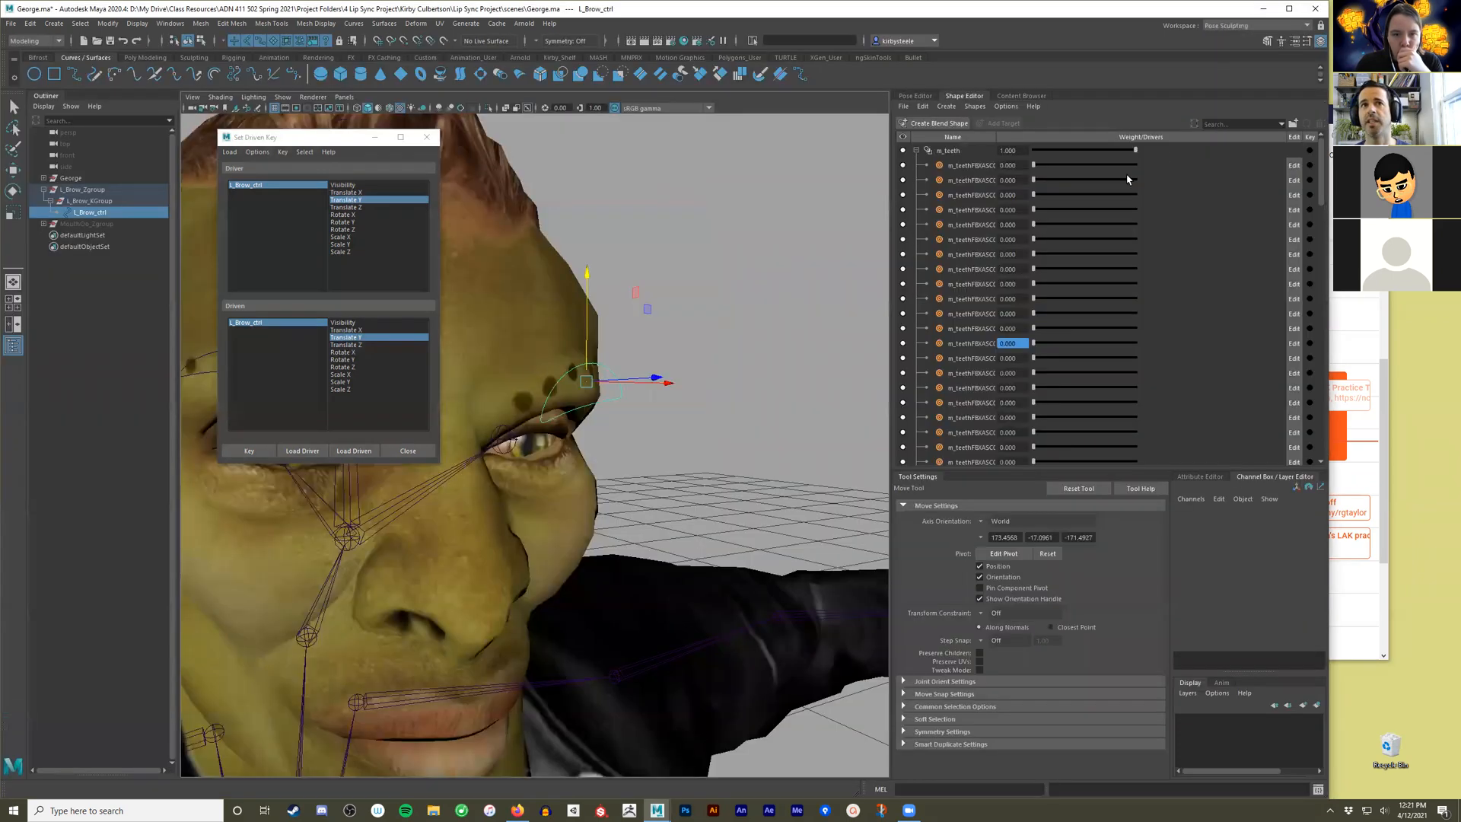
scroll(1045, 267, down, 8)
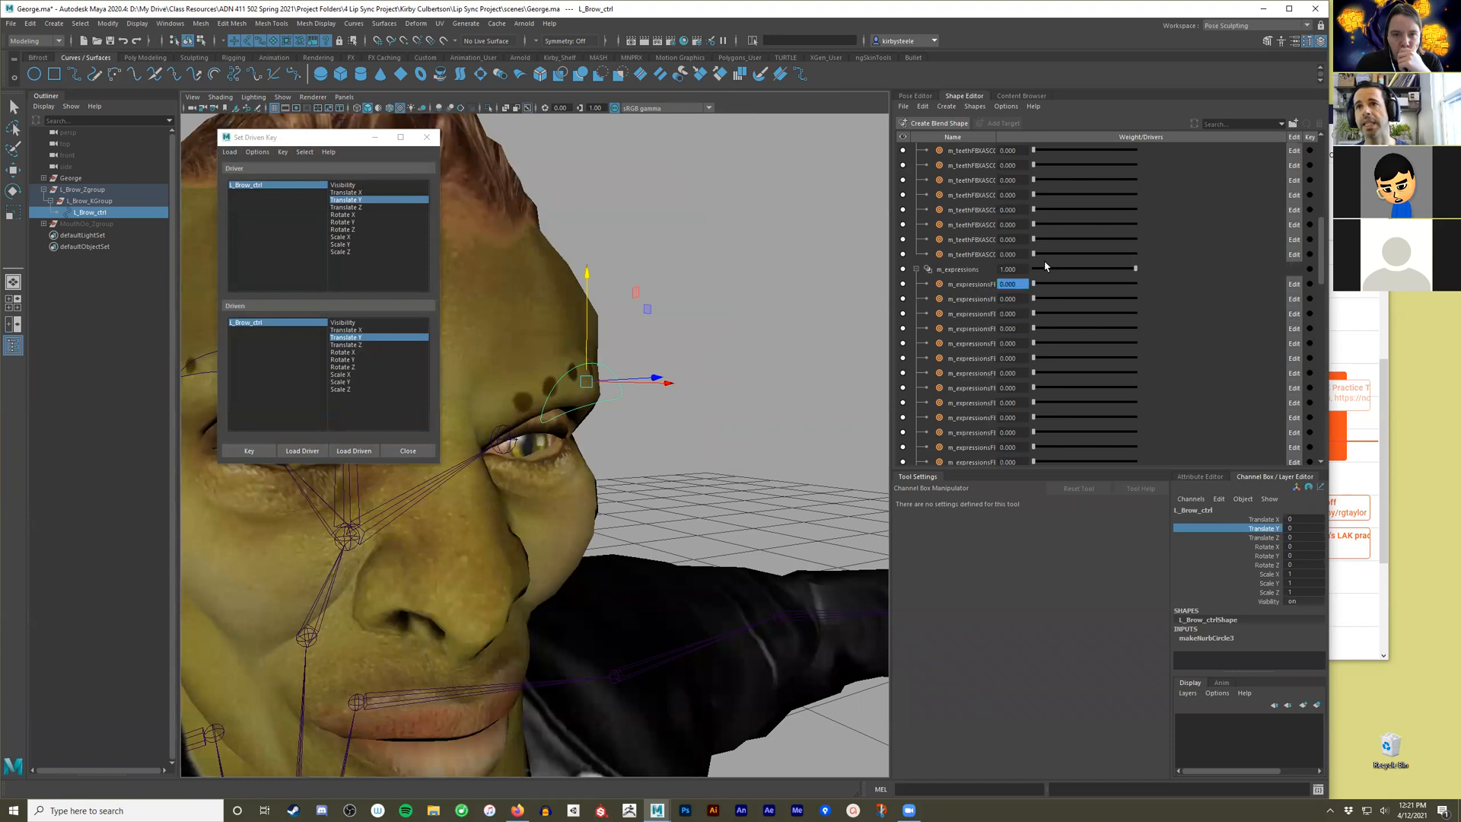
click(969, 180)
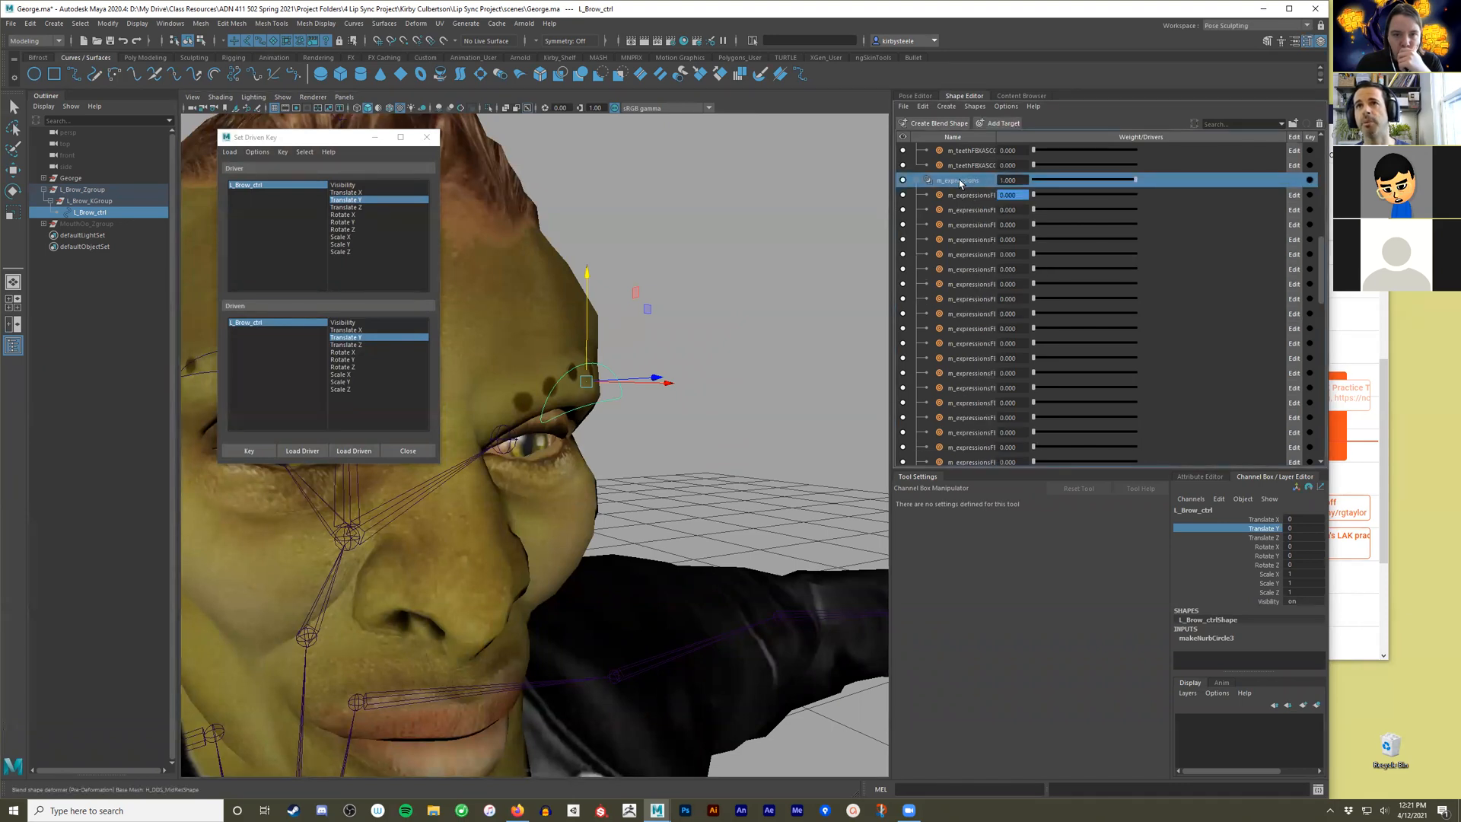
scroll(944, 228, up, 2)
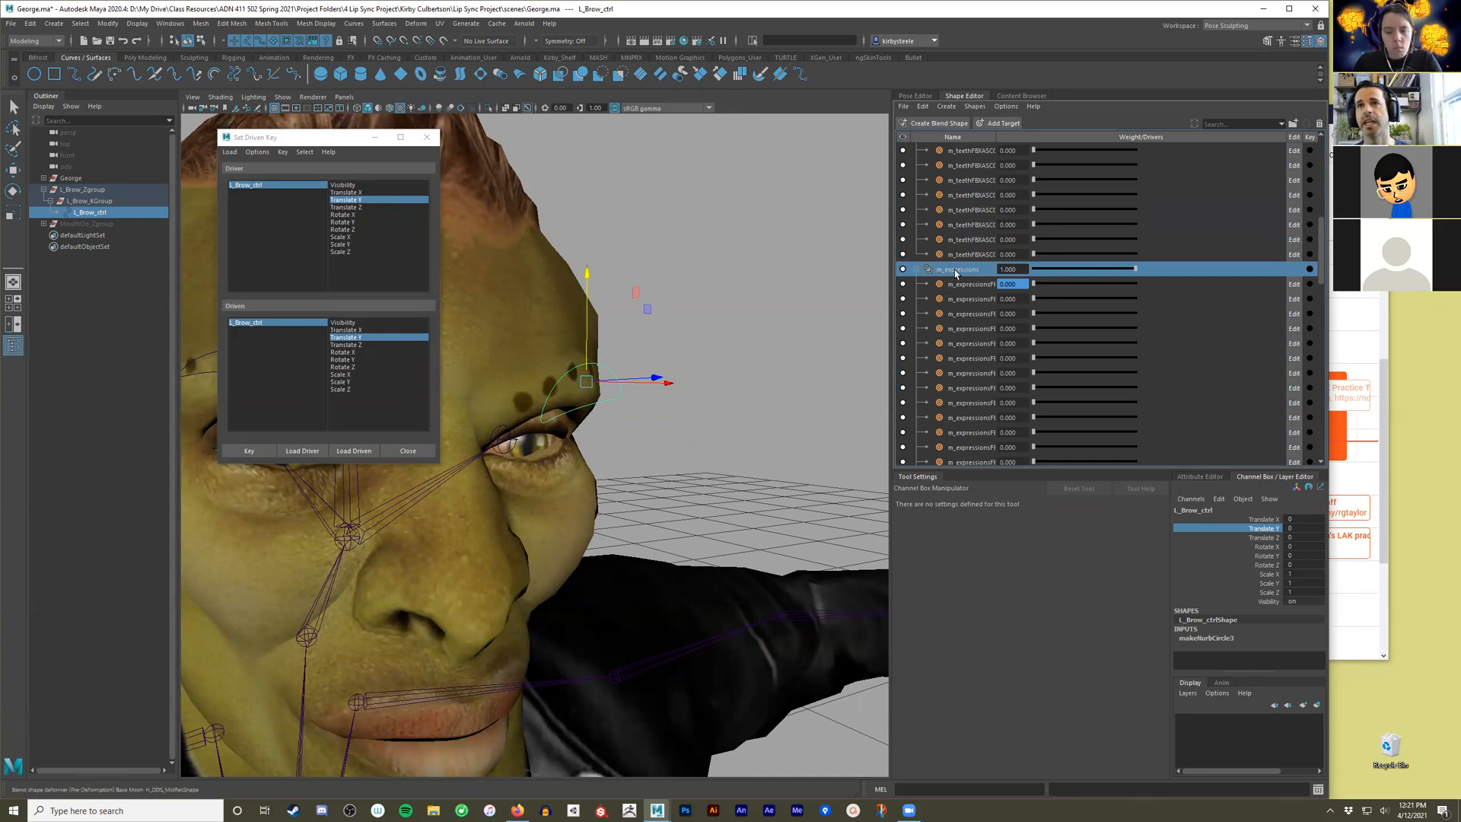
Select the m_expressions blend shape node, load it as the driven object in Set Driven Key, and widen the dialog to read its attributes.
right_click(967, 271)
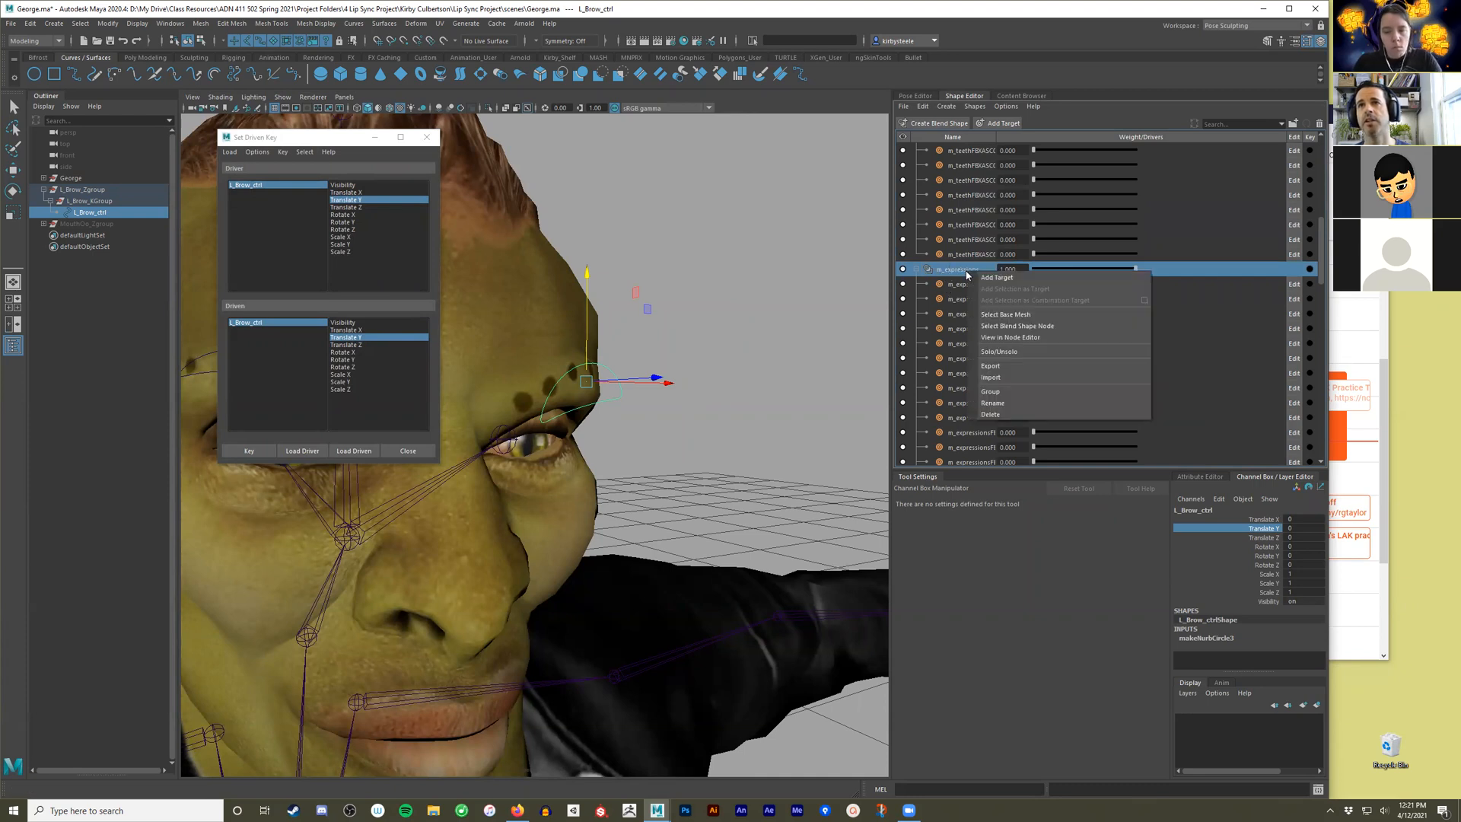
click(1013, 327)
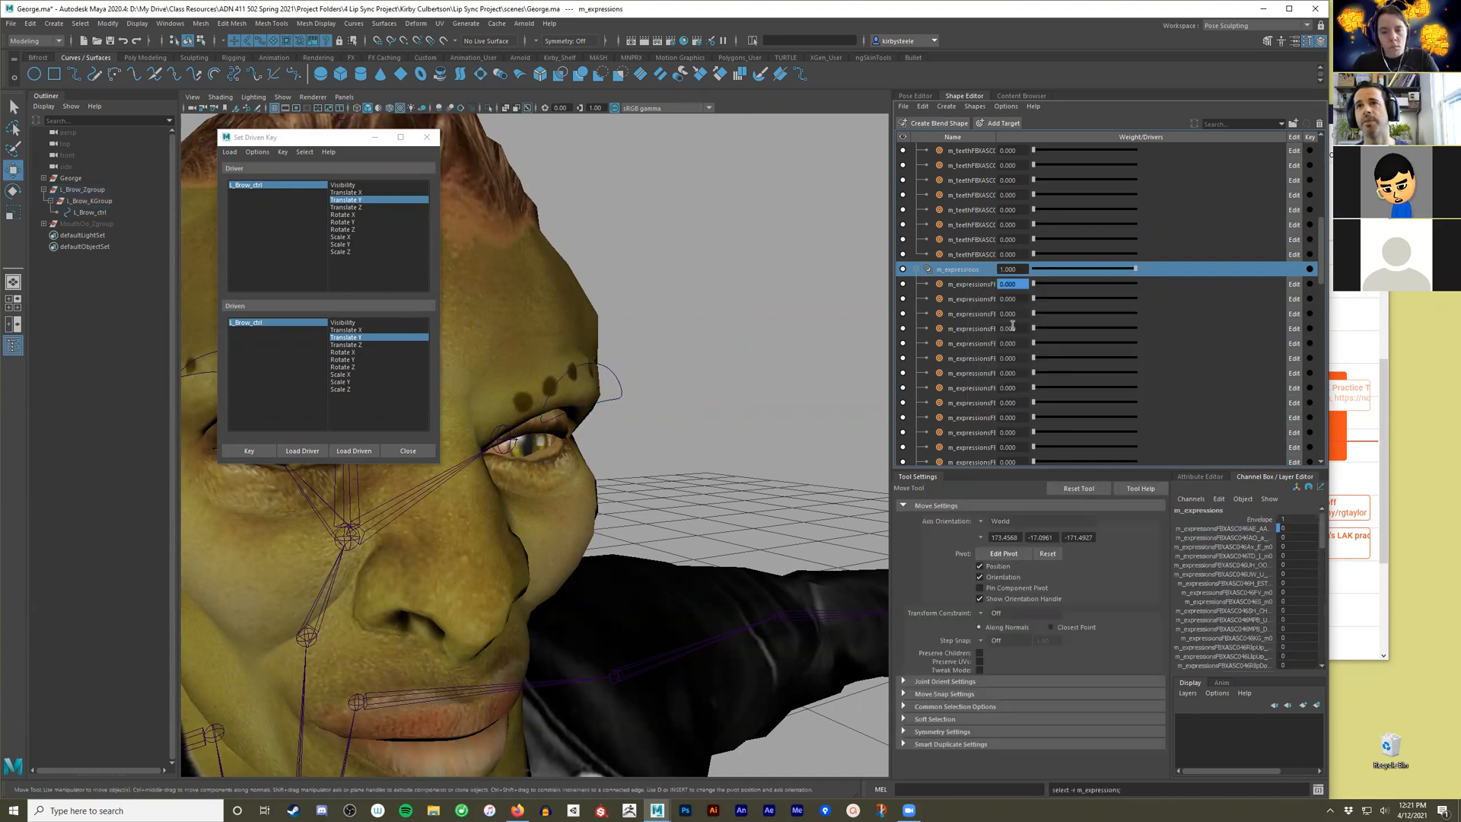
click(366, 449)
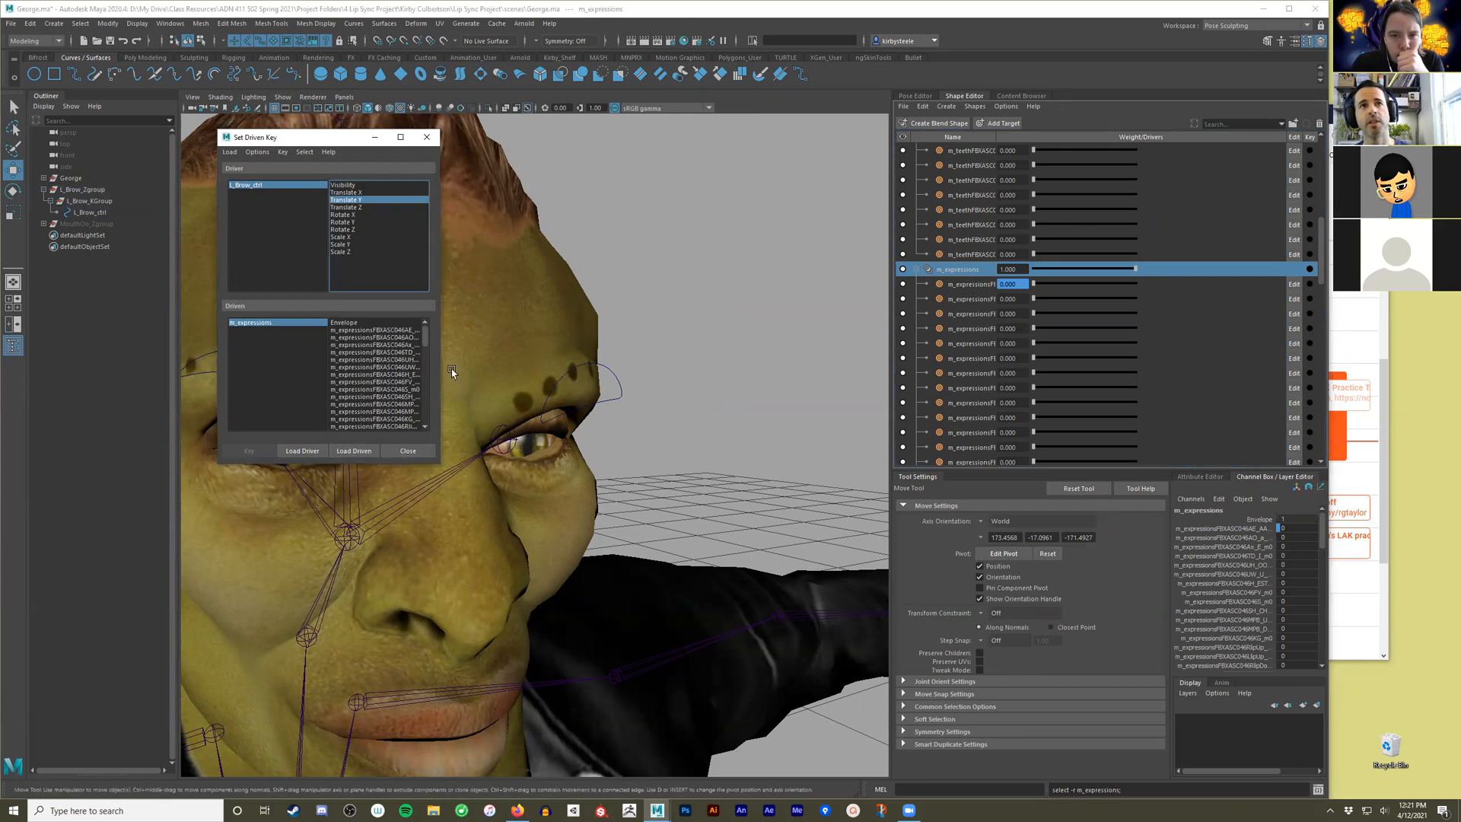
drag(442, 374, 555, 399)
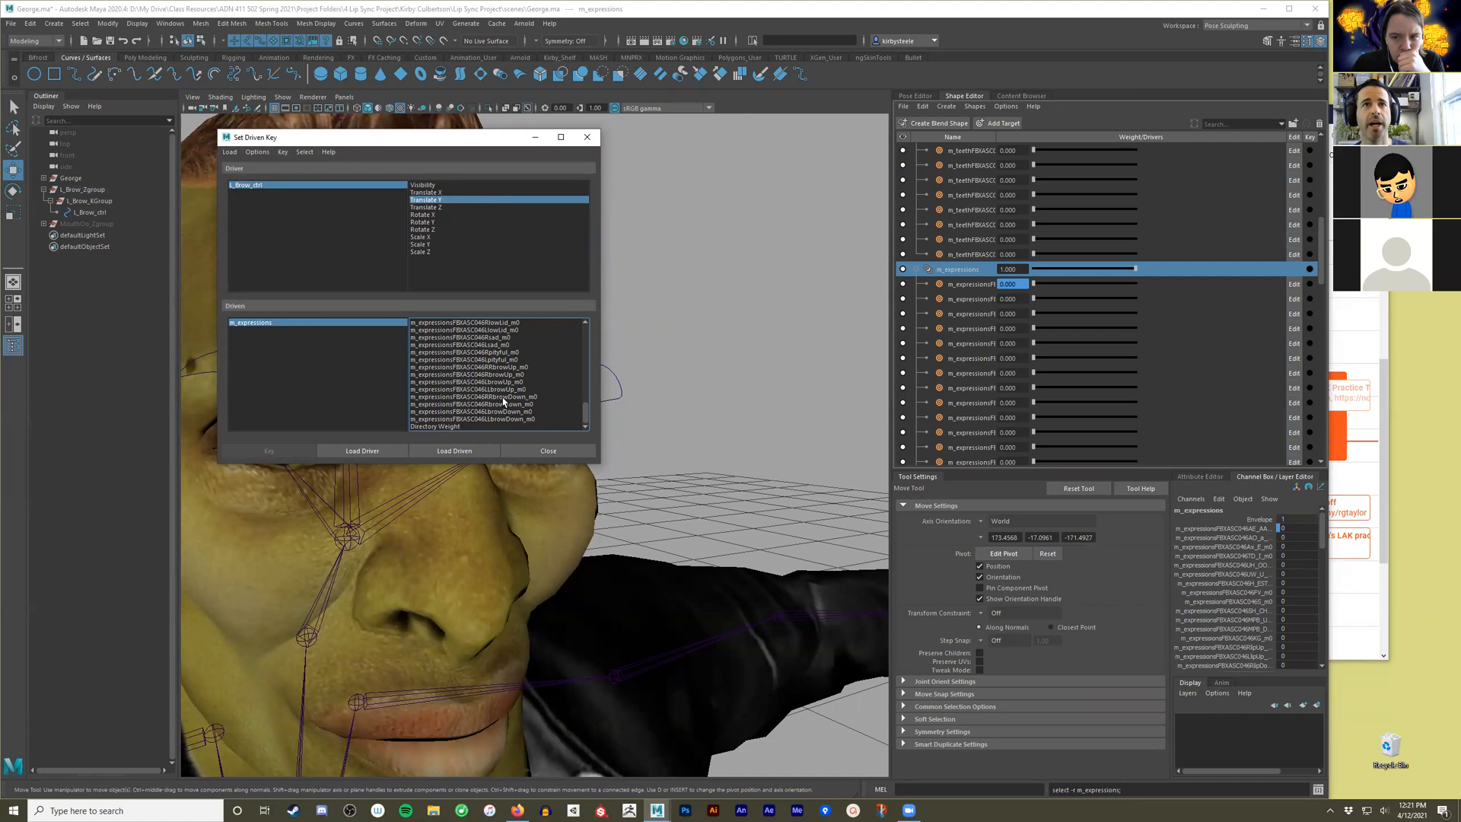
Choose the two left browUp attributes of m_expressions as driven and key their rest pose against L_Brow_ctrl's Translate Y.
click(506, 375)
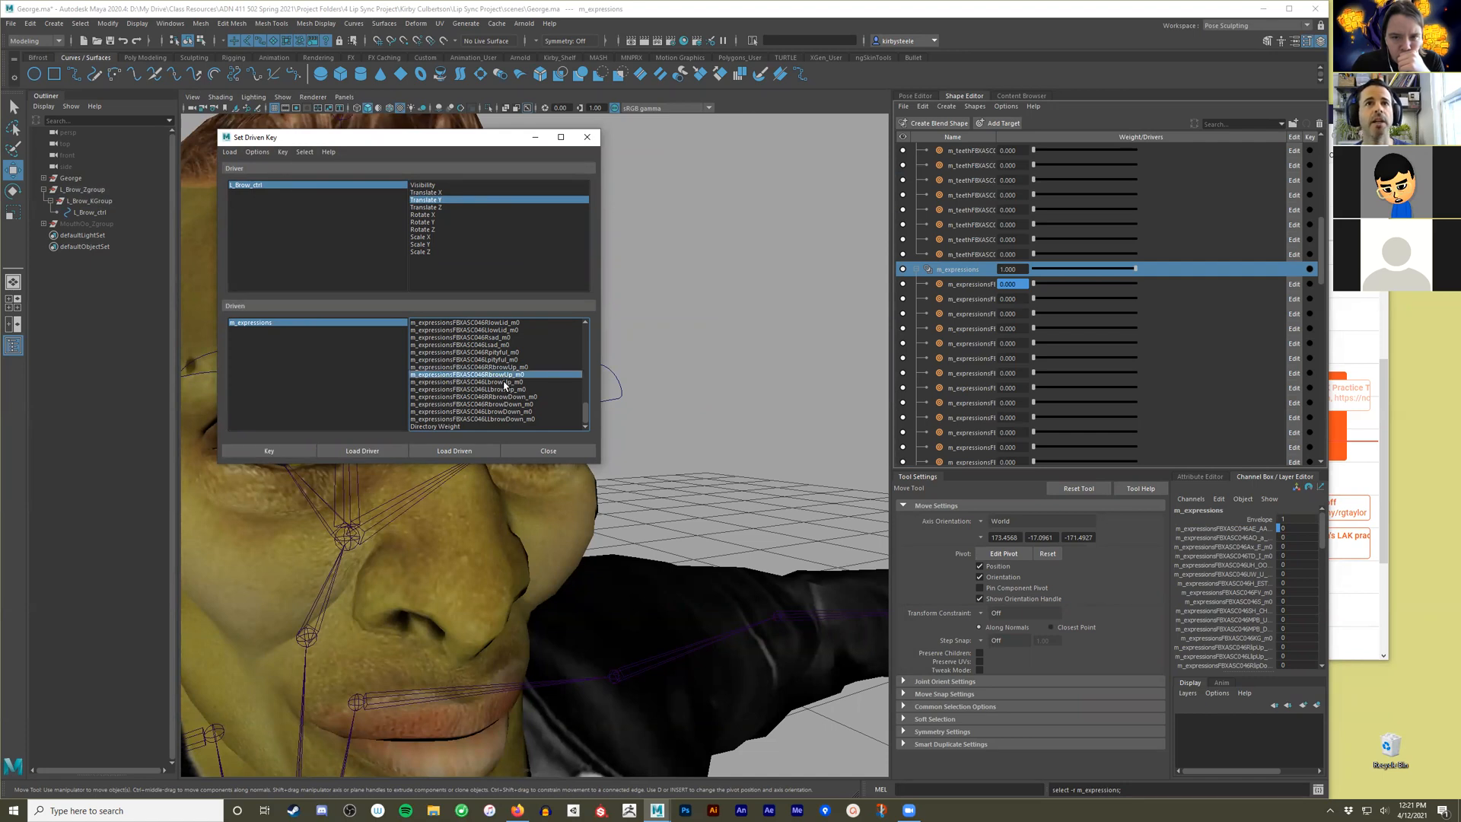
click(505, 382)
shift+click(506, 389)
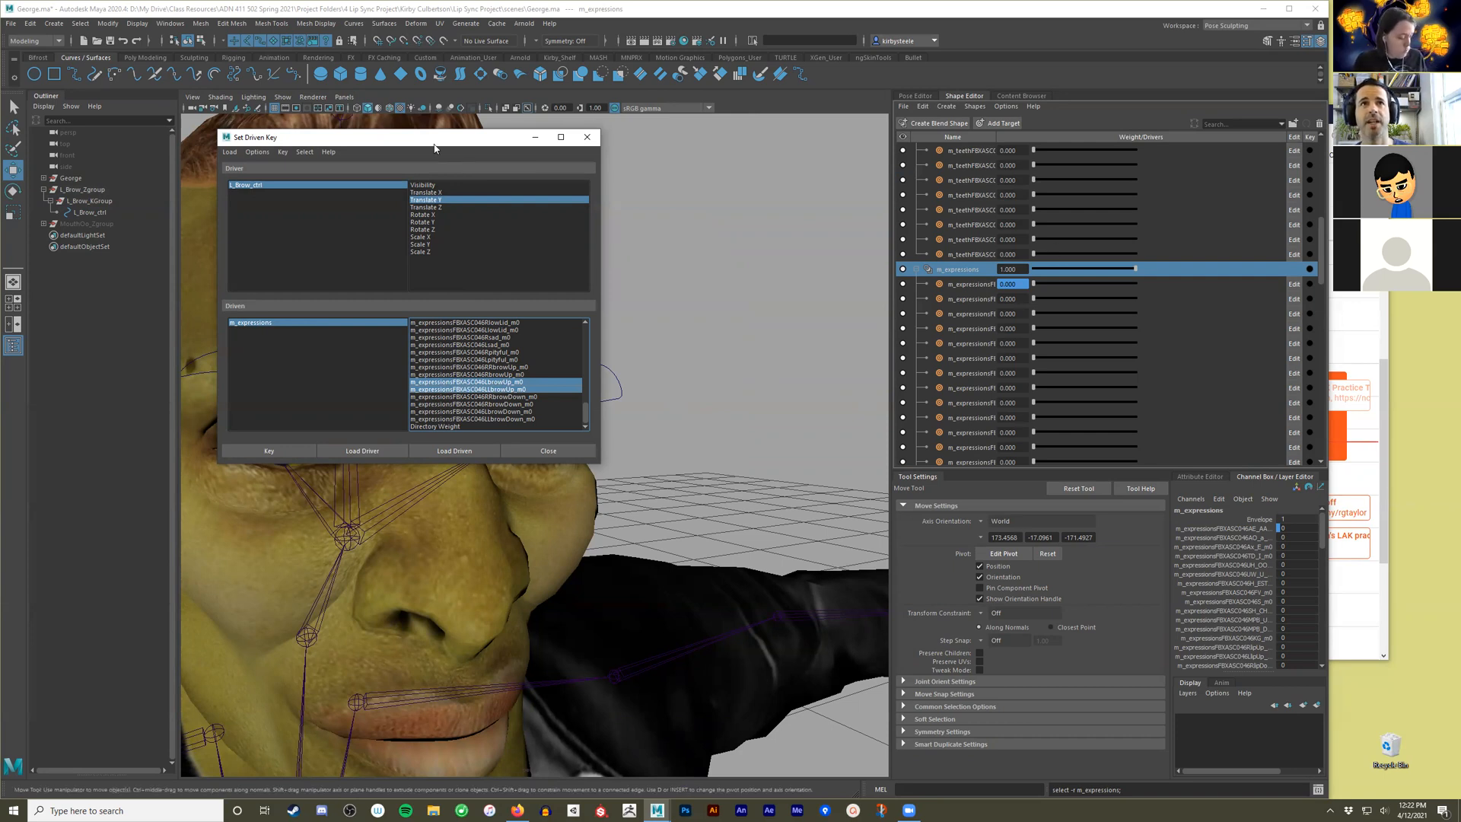
drag(430, 146, 281, 145)
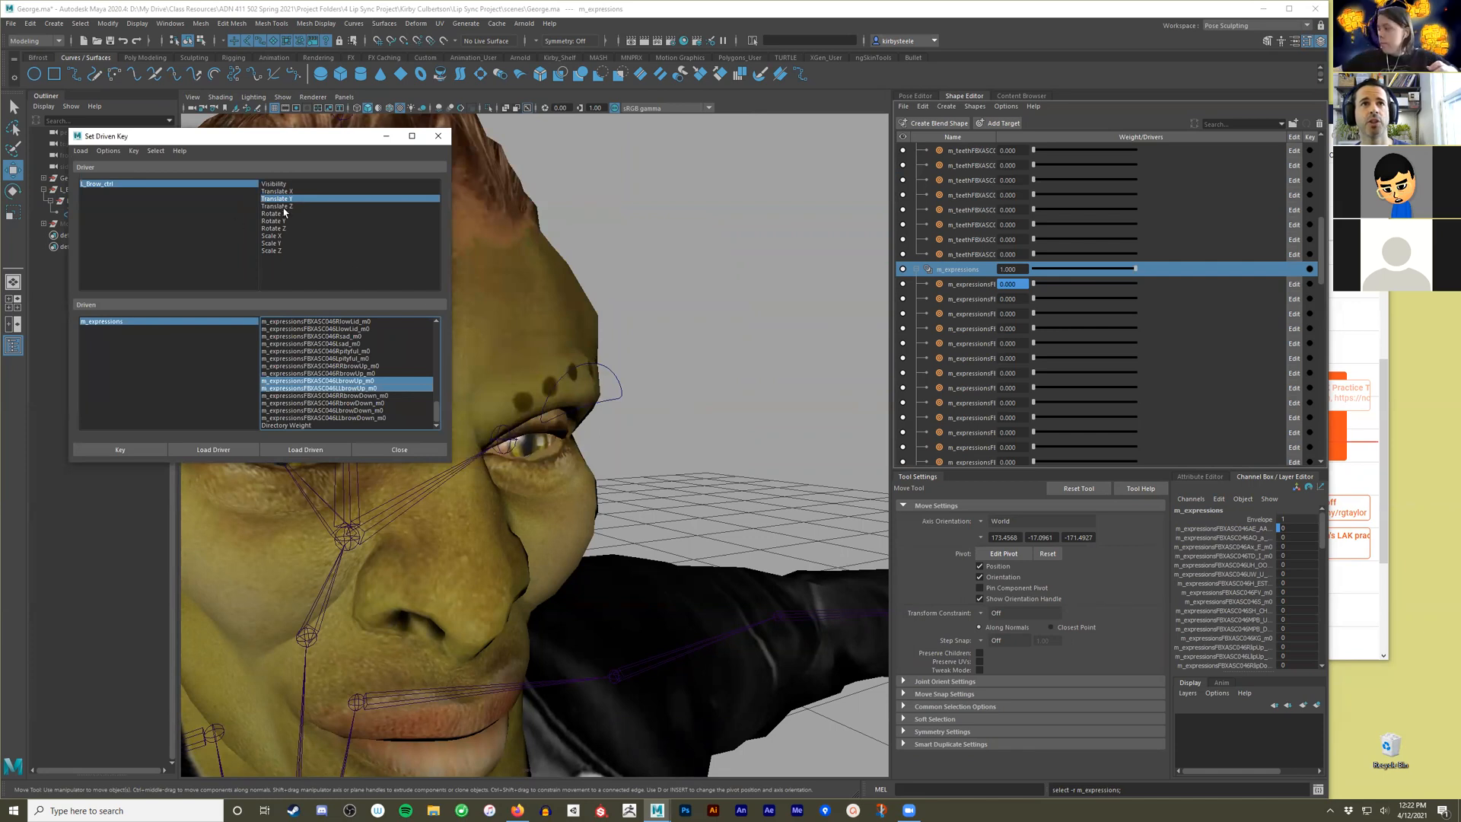
click(126, 447)
Widen the Shape Editor's name column to show full target names and select the two left browUp targets of m_expressions.
scroll(1147, 347, down, 5)
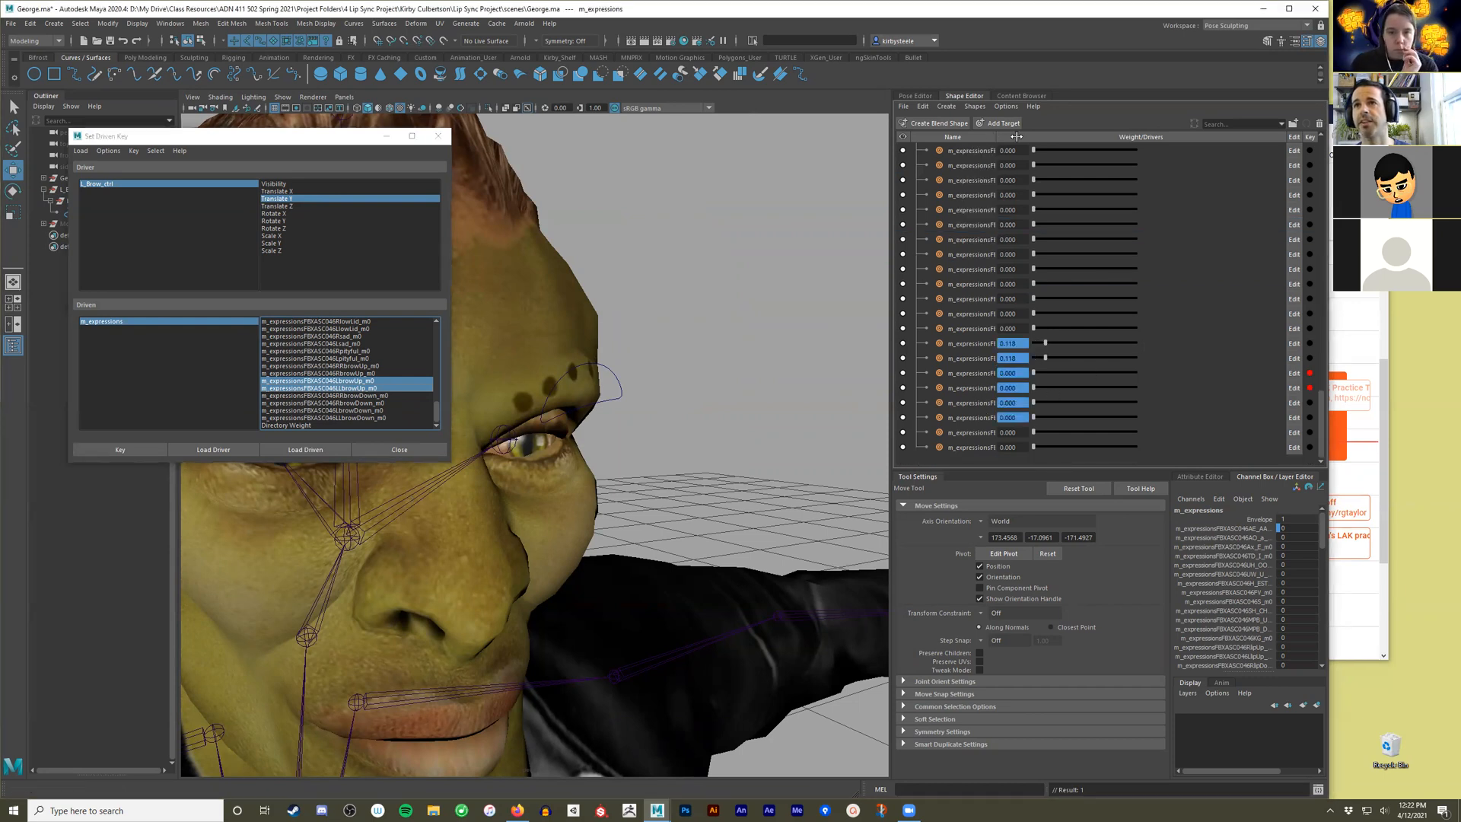
drag(997, 137, 1082, 138)
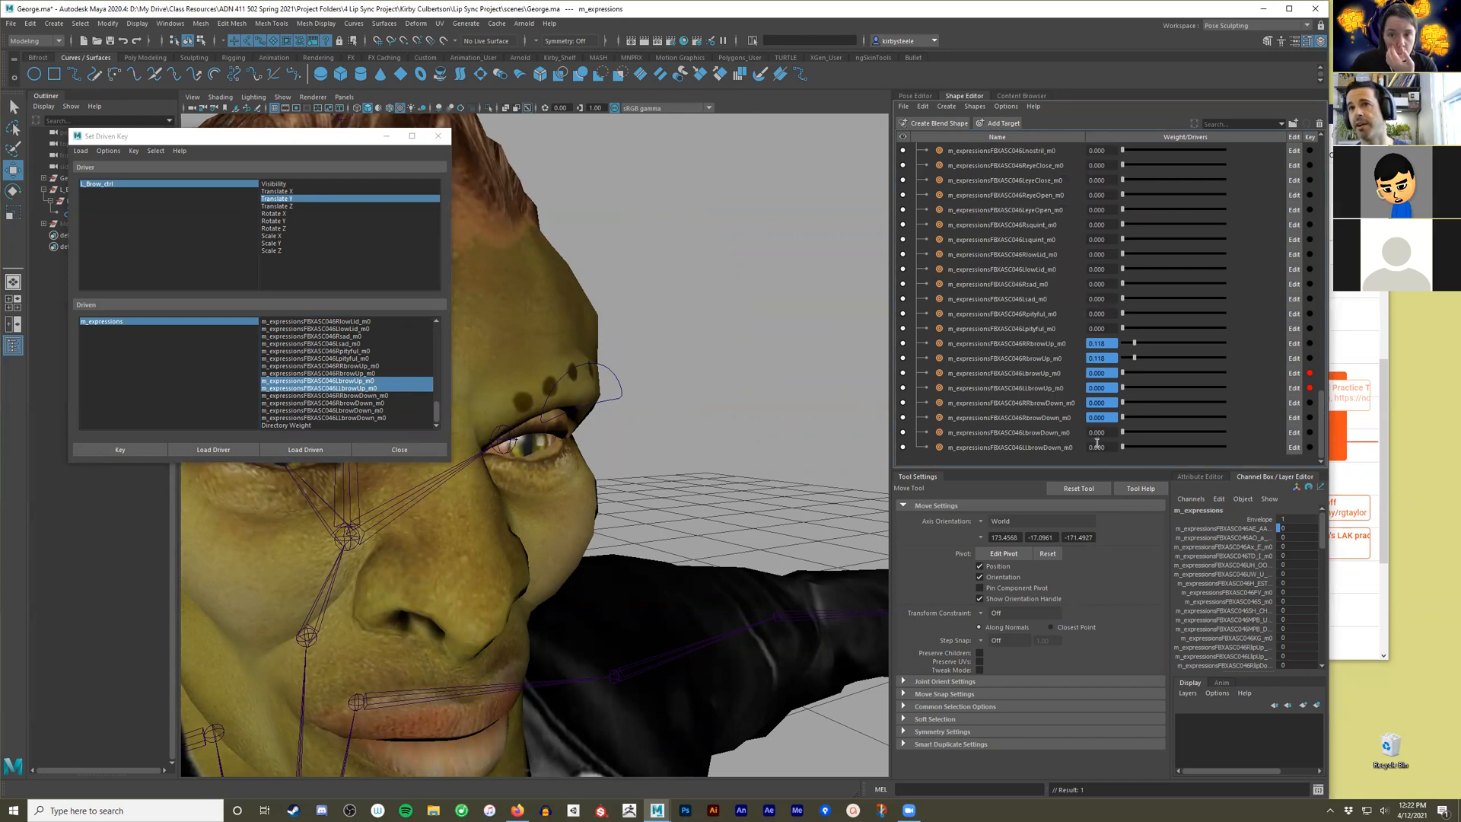
click(1049, 410)
shift+click(1049, 417)
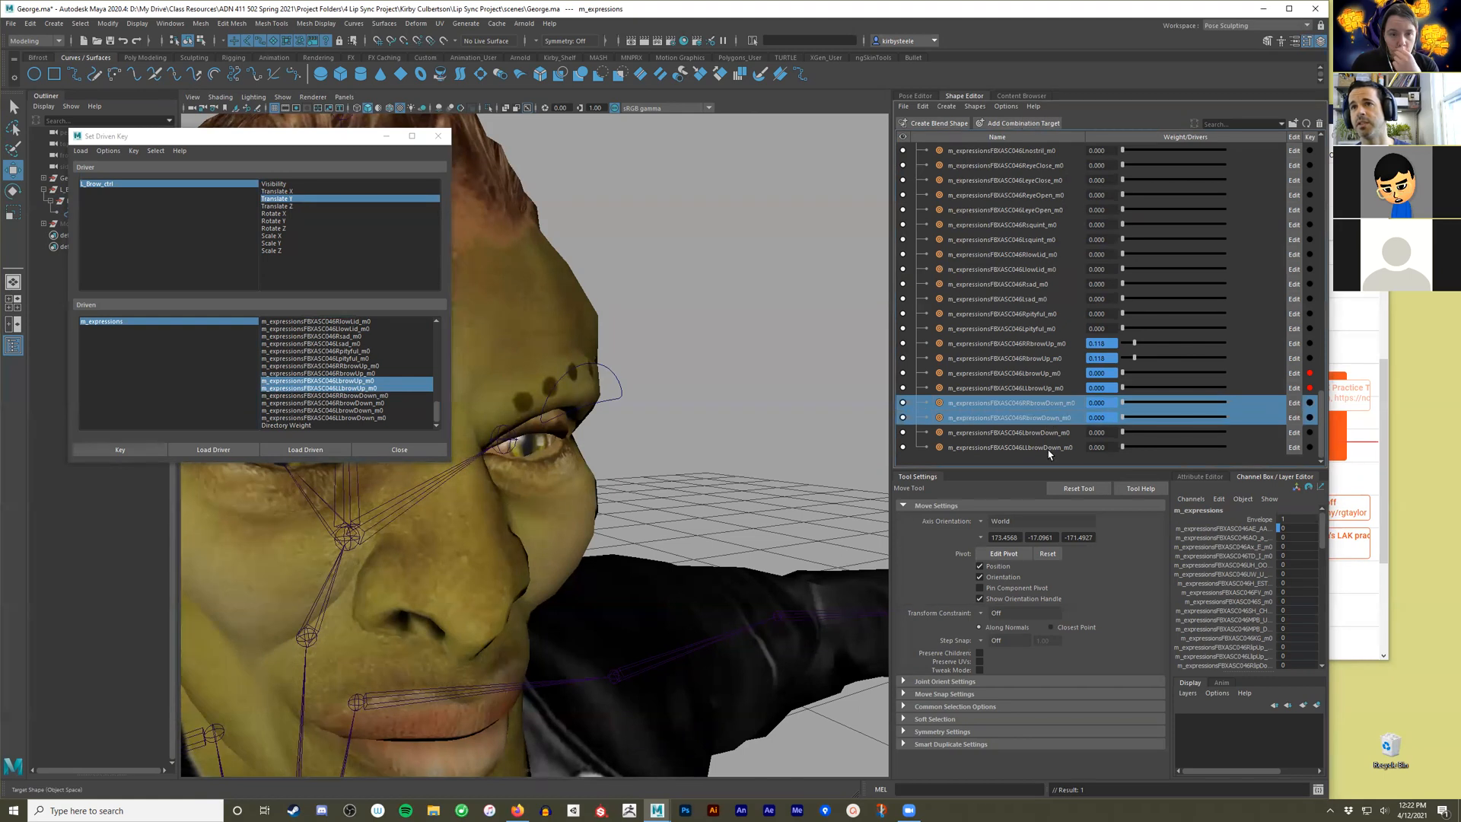
click(1040, 373)
shift+click(1040, 388)
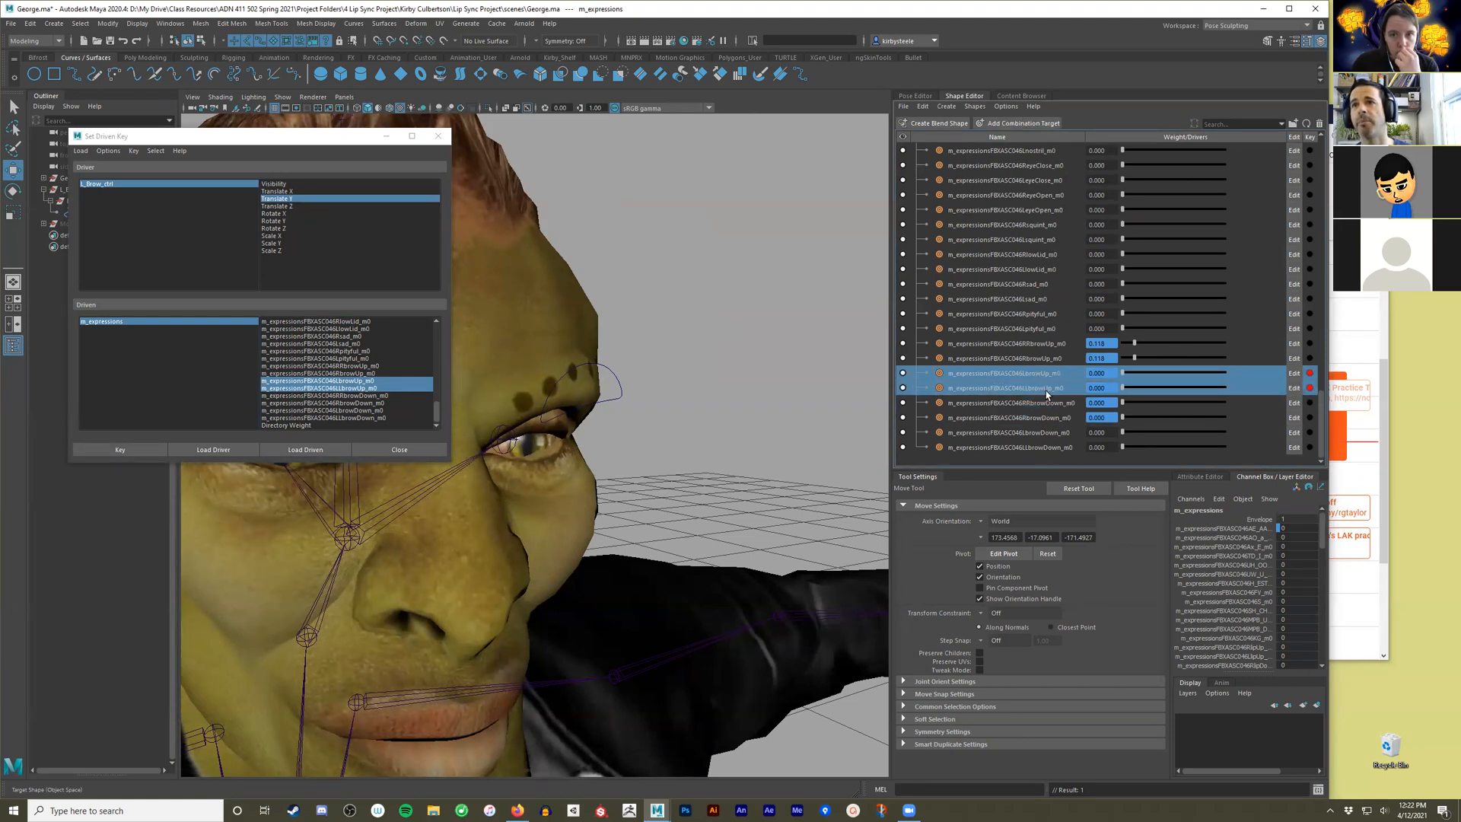
Raise L_Brow_ctrl to Translate Y 1, set both left browUp weights to 1, and key the driven pose.
click(620, 388)
drag(586, 327, 587, 309)
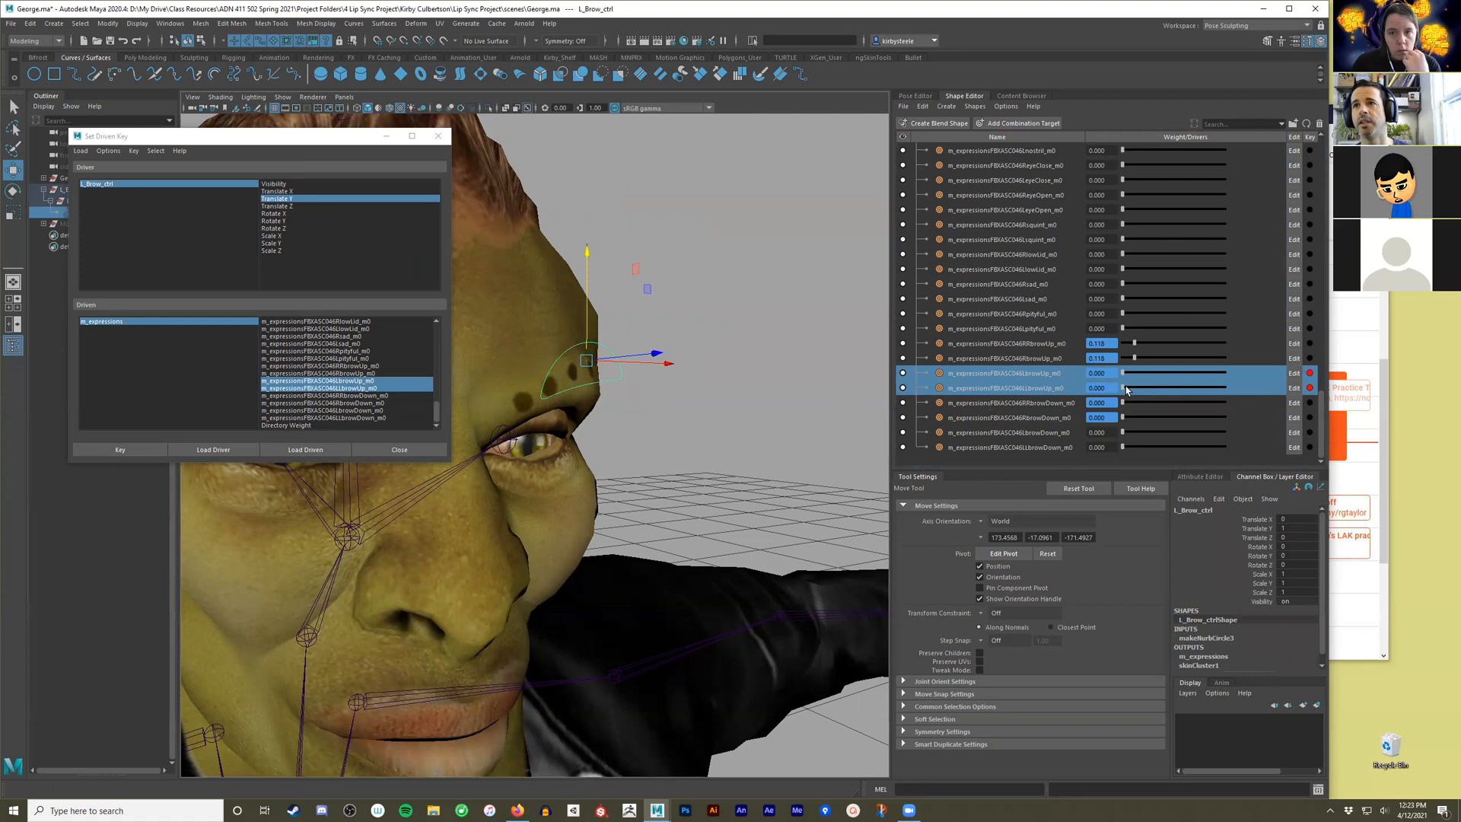
drag(1125, 392, 1227, 388)
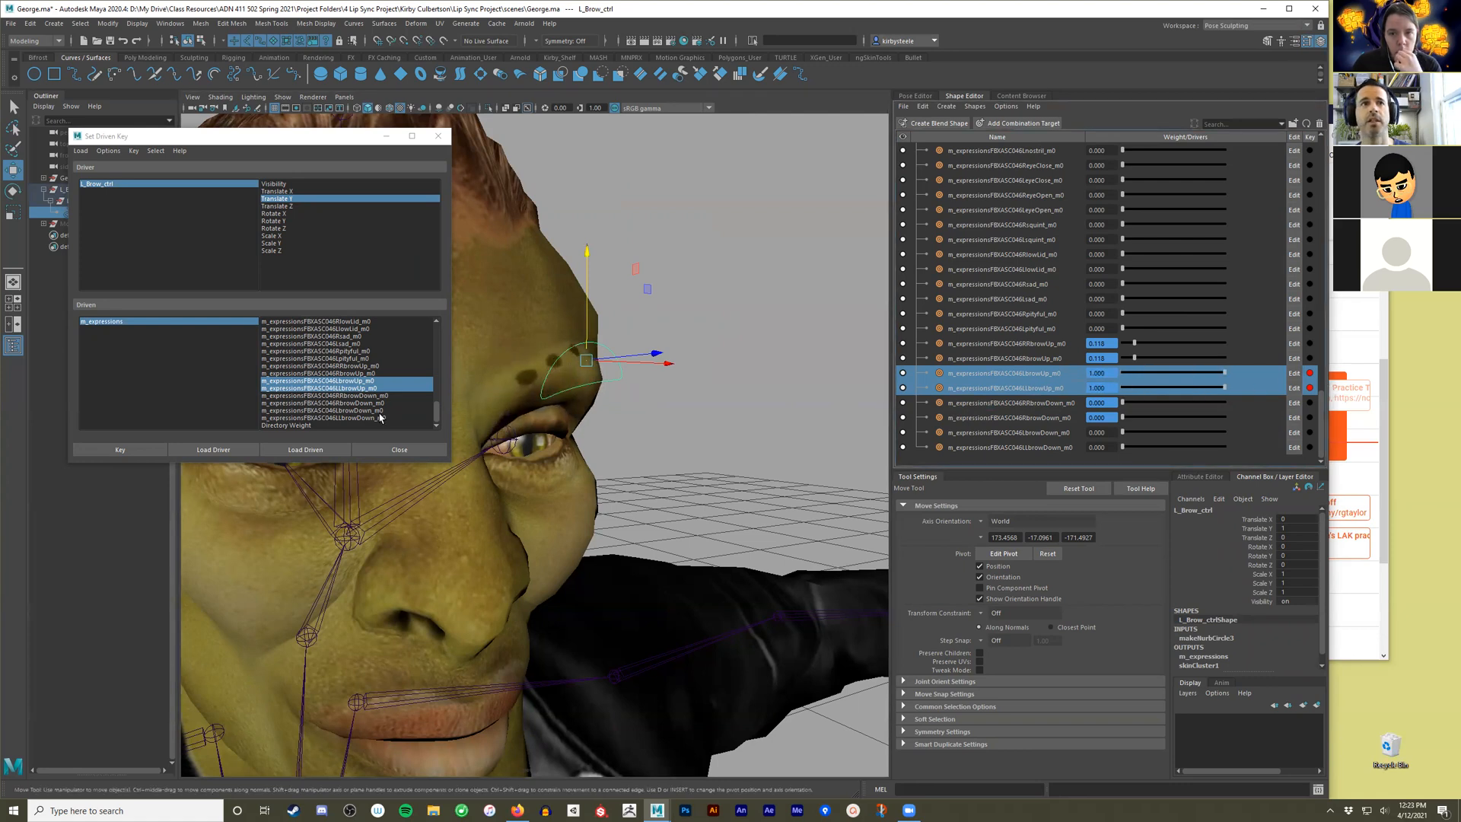
click(144, 445)
Test the brow raise by moving L_Brow_ctrl vertically, and reset its Translate Y to 0.
click(624, 368)
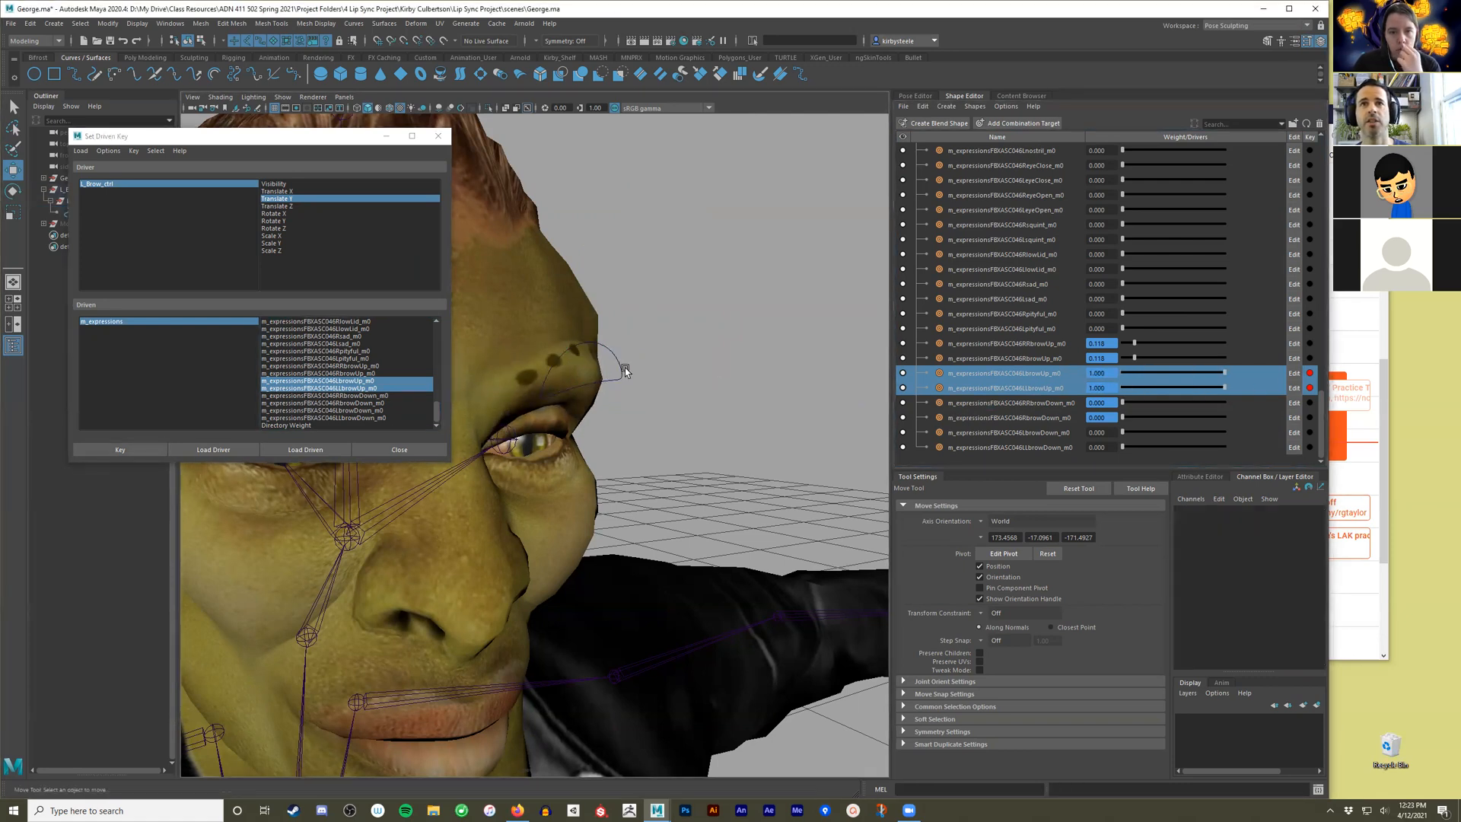
drag(645, 410, 646, 411)
drag(583, 248, 586, 211)
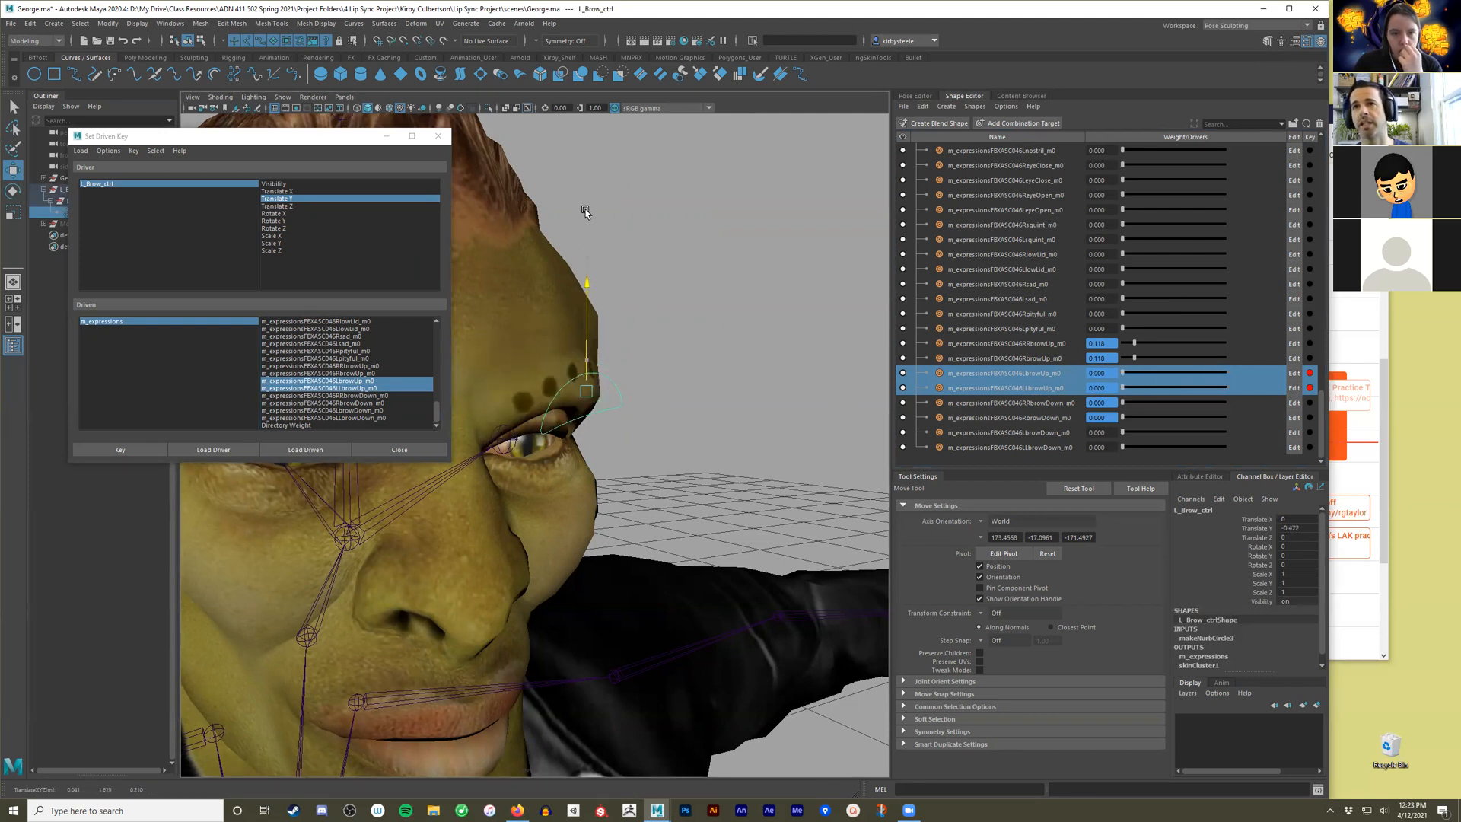
click(1299, 529)
click(1299, 528)
text(0)
key(Return)
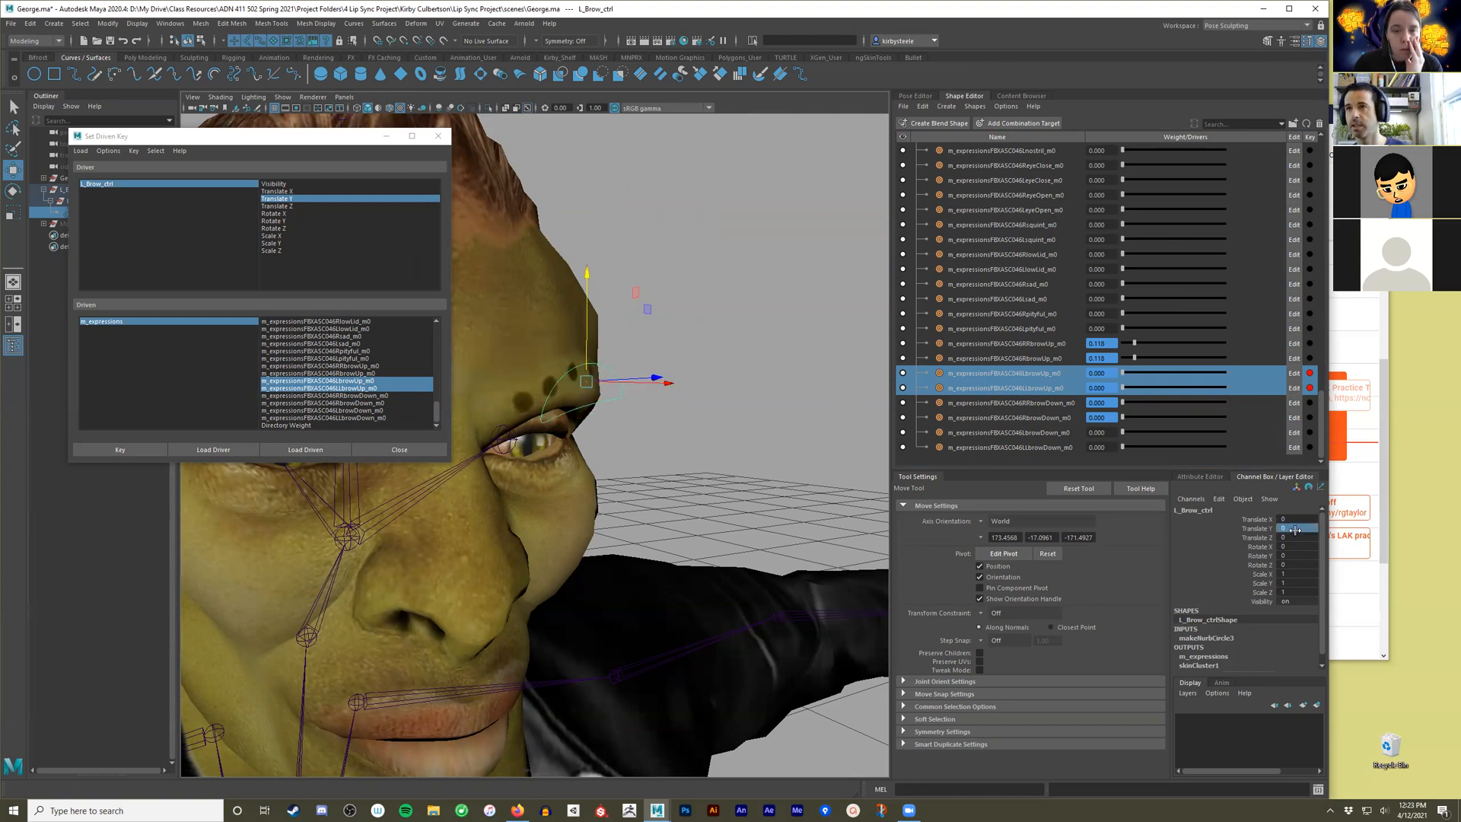
Select the two left browDown targets, choose them as driven attributes, and key their rest pose at Translate Y 0.
drag(1046, 434, 1050, 498)
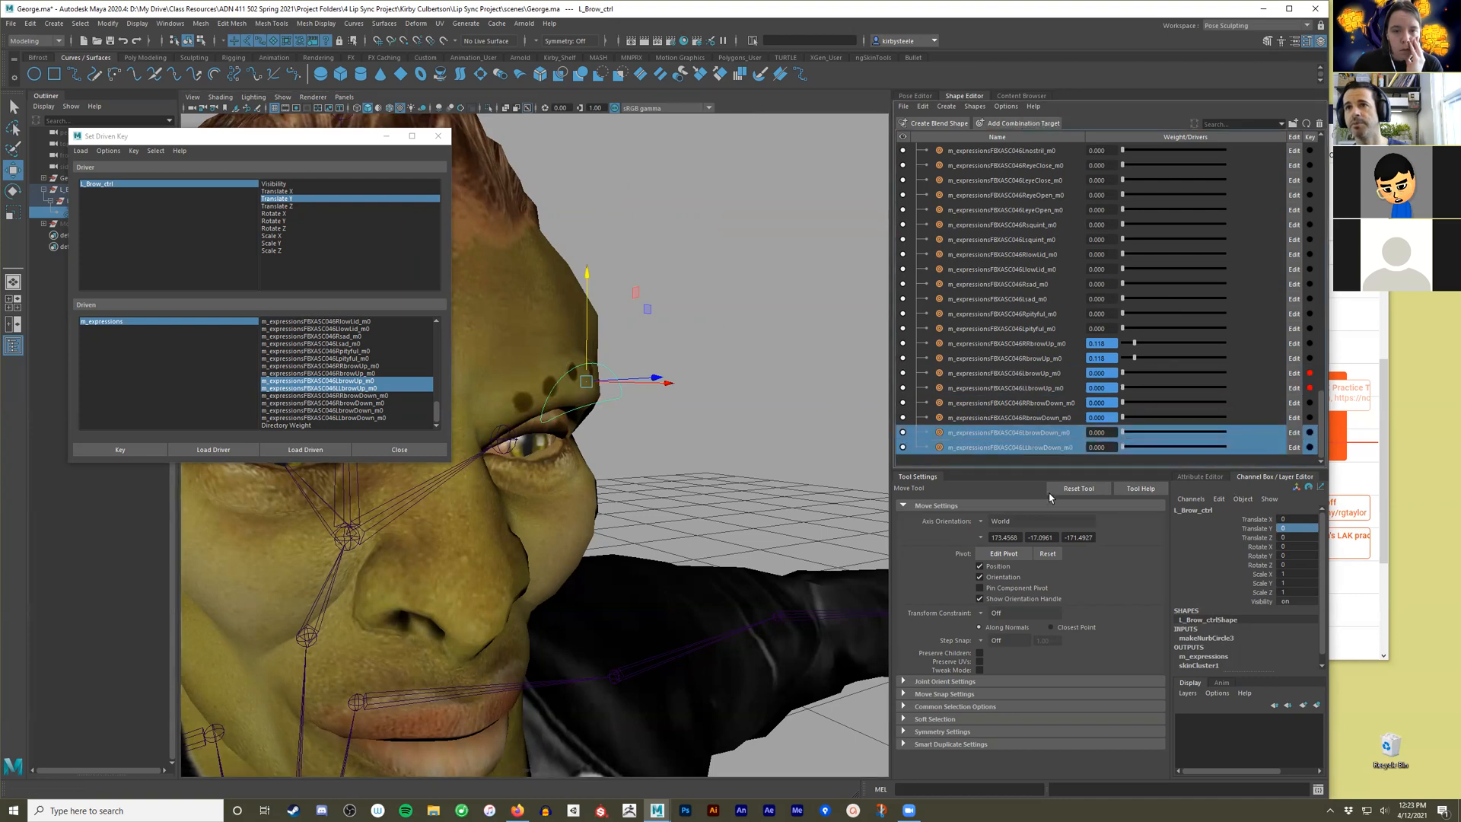
click(390, 410)
ctrl+click(386, 424)
click(367, 418)
ctrl+click(367, 410)
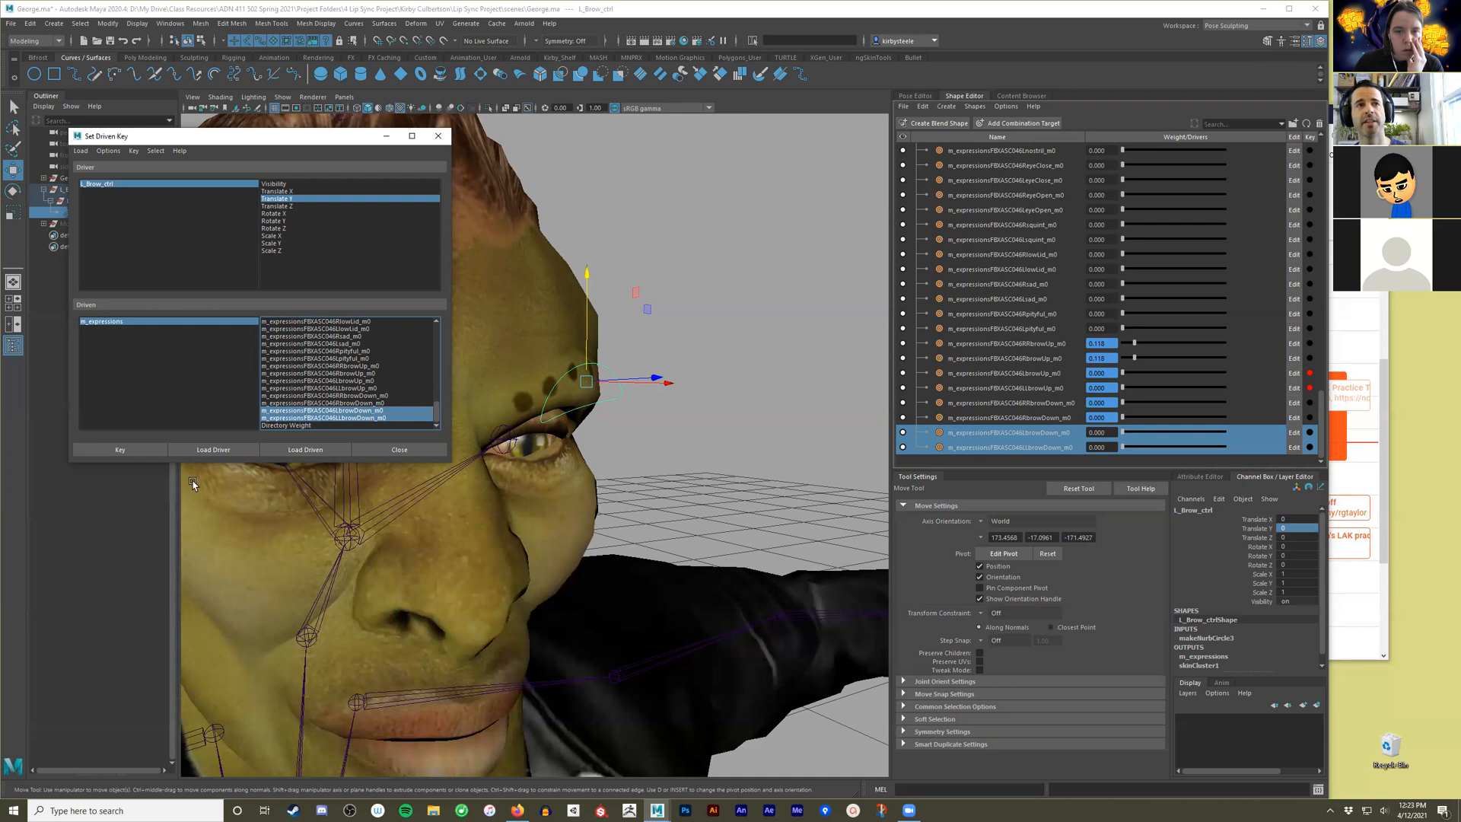
click(155, 450)
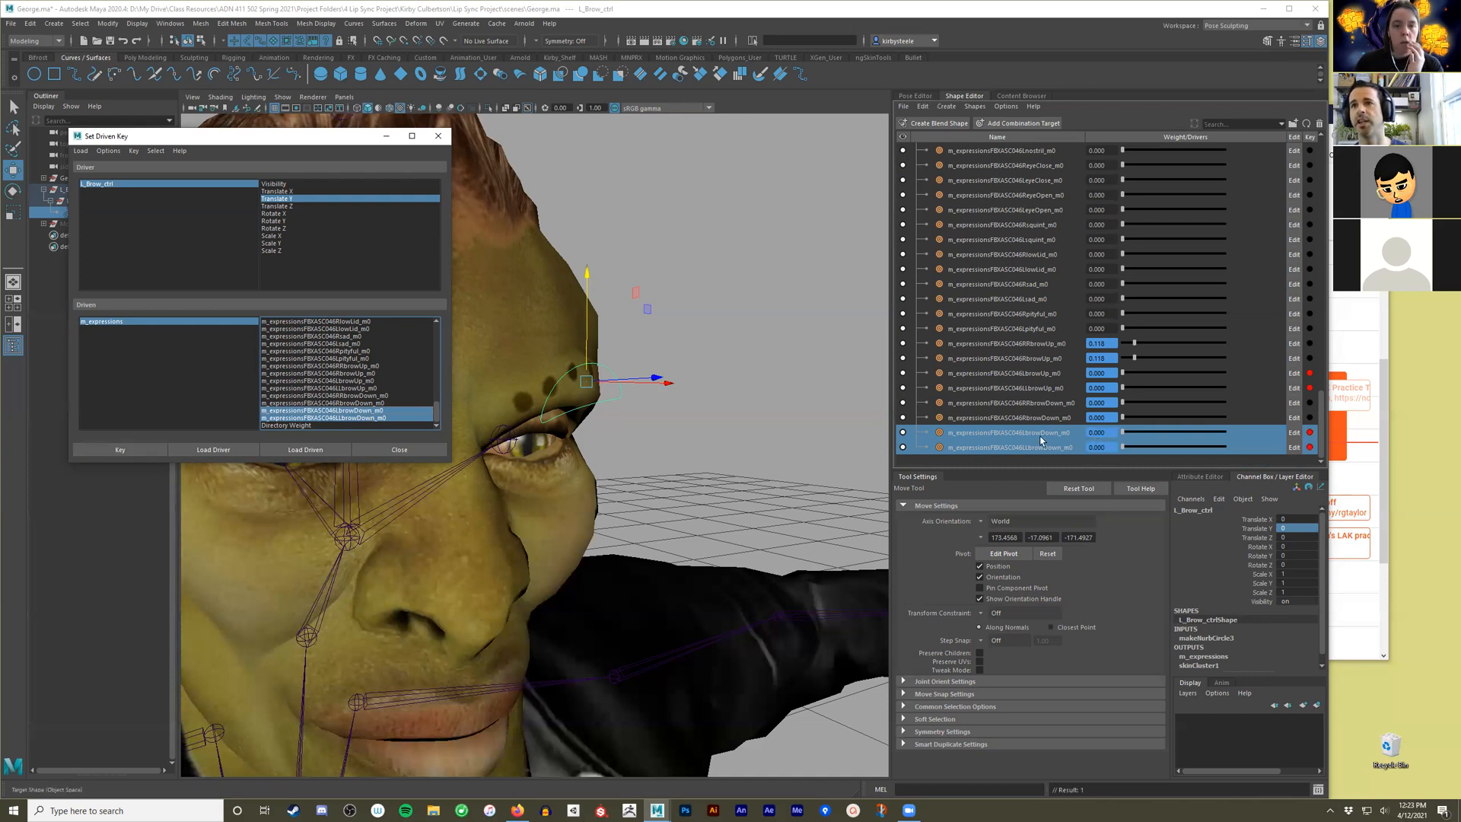
Lower L_Brow_ctrl to Translate Y -1, set both left browDown weights to 1, and key the driven pose.
drag(622, 339, 612, 412)
drag(587, 268, 588, 365)
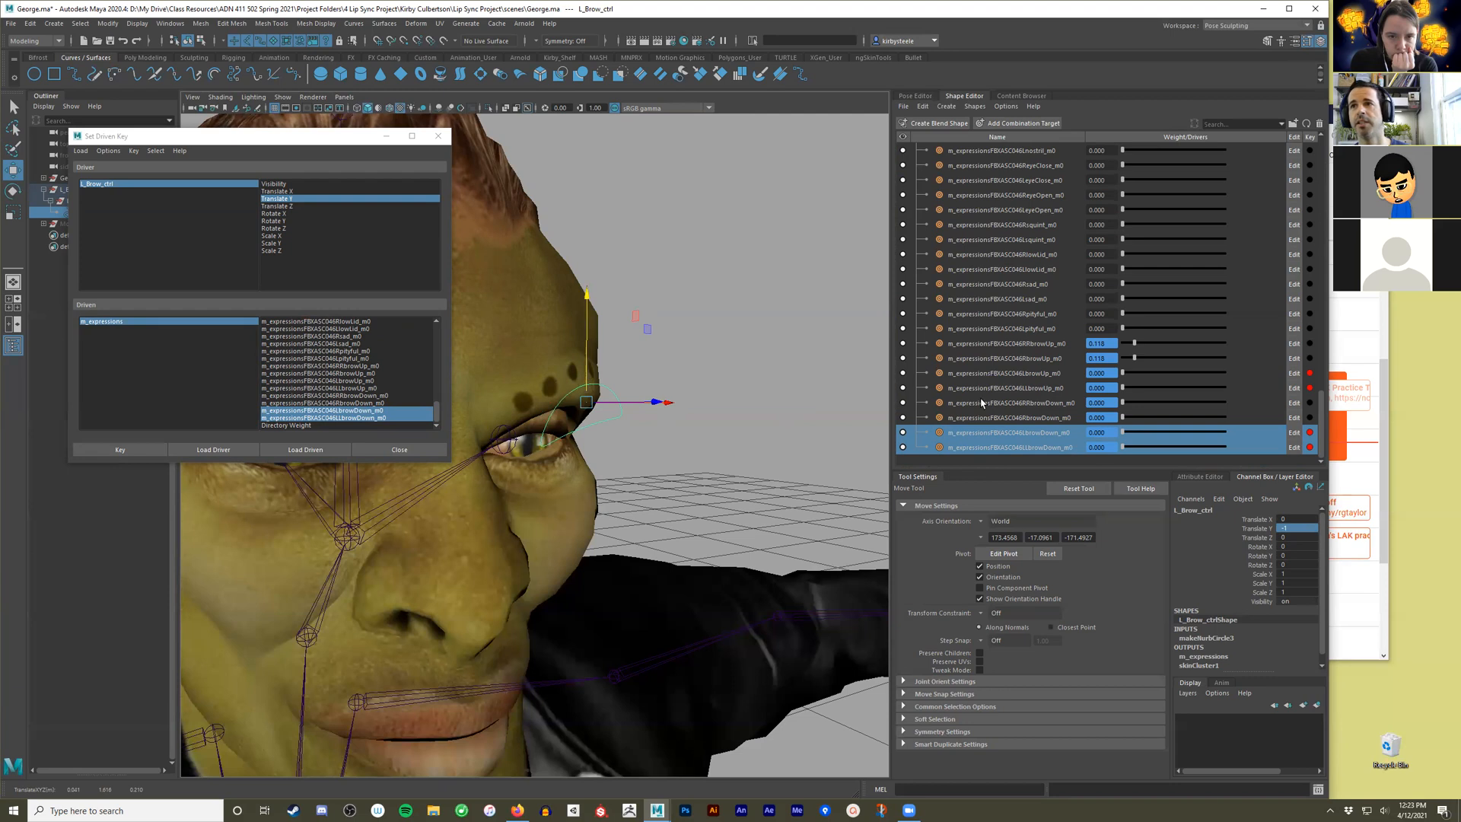
drag(1124, 433, 1249, 434)
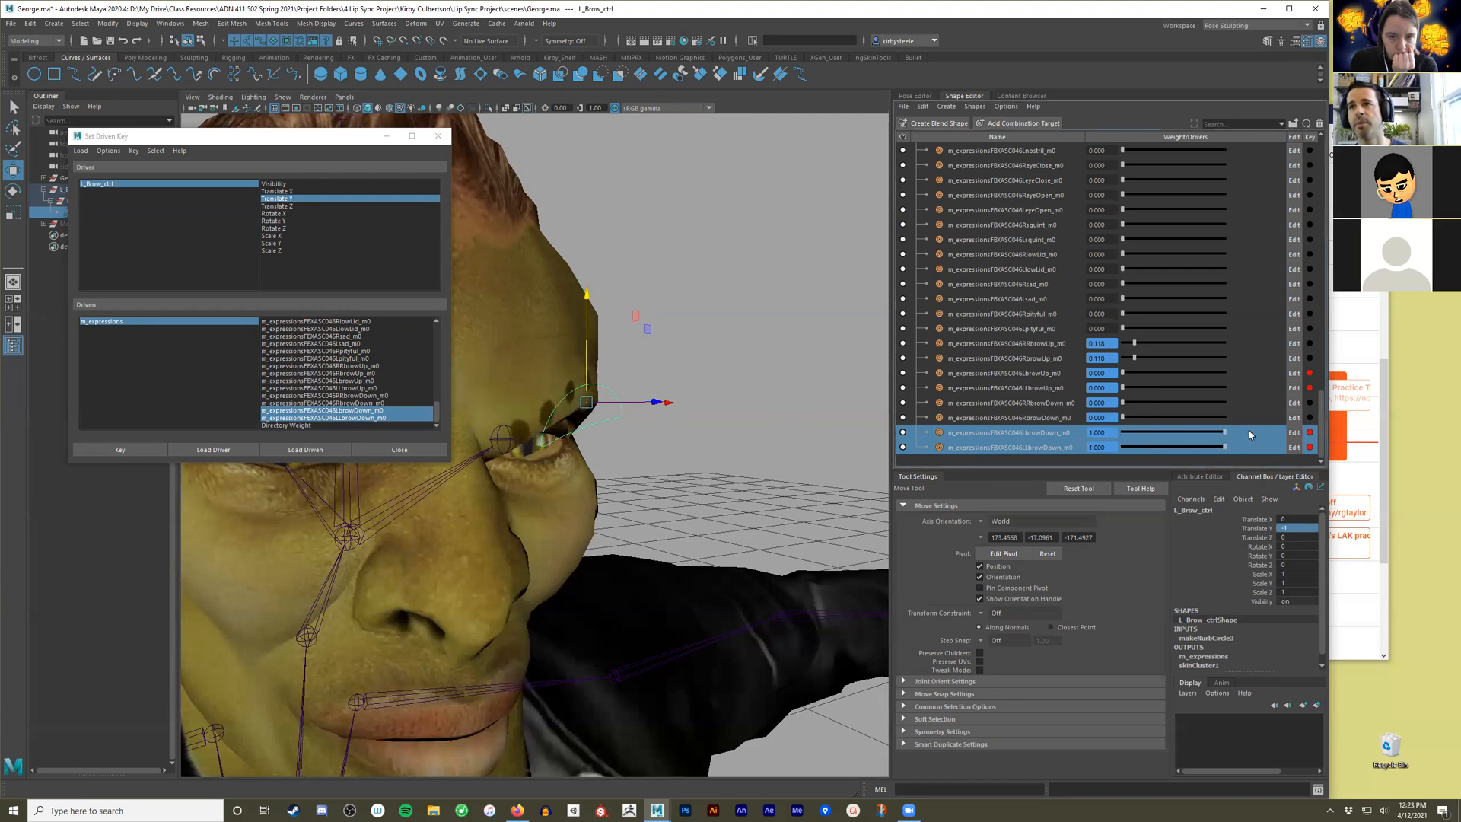
click(126, 451)
Test both brow directions by moving L_Brow_ctrl up and down, and close Set Driven Key.
drag(587, 362, 587, 296)
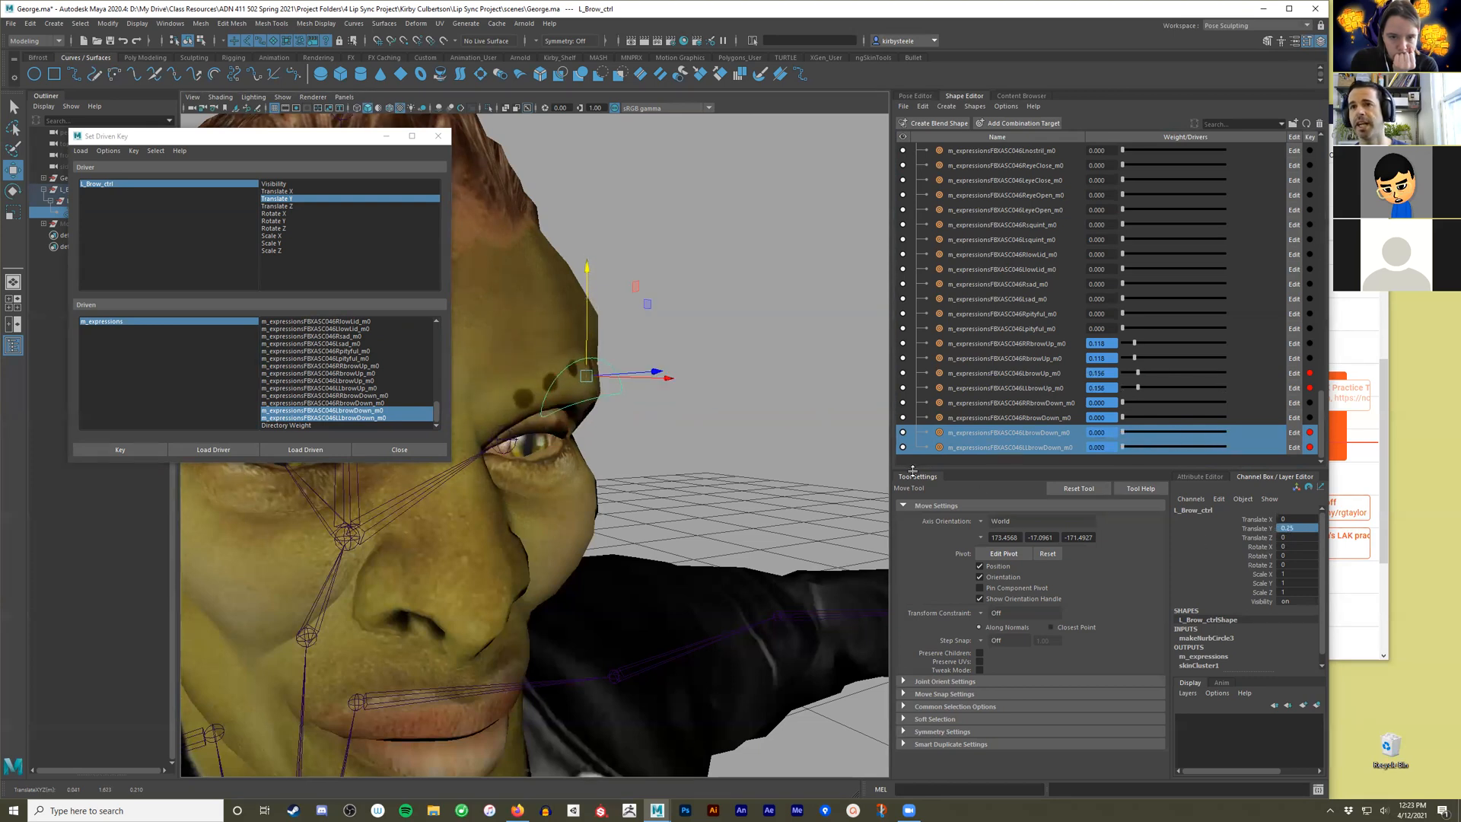
mouse_move(590, 323)
mouse_down()
mouse_move(580, 362)
mouse_move(577, 313)
mouse_move(576, 338)
mouse_up()
click(414, 455)
Return L_Brow_ctrl to its rest position by setting Translate Y to 0.
scroll(720, 492, down, 5)
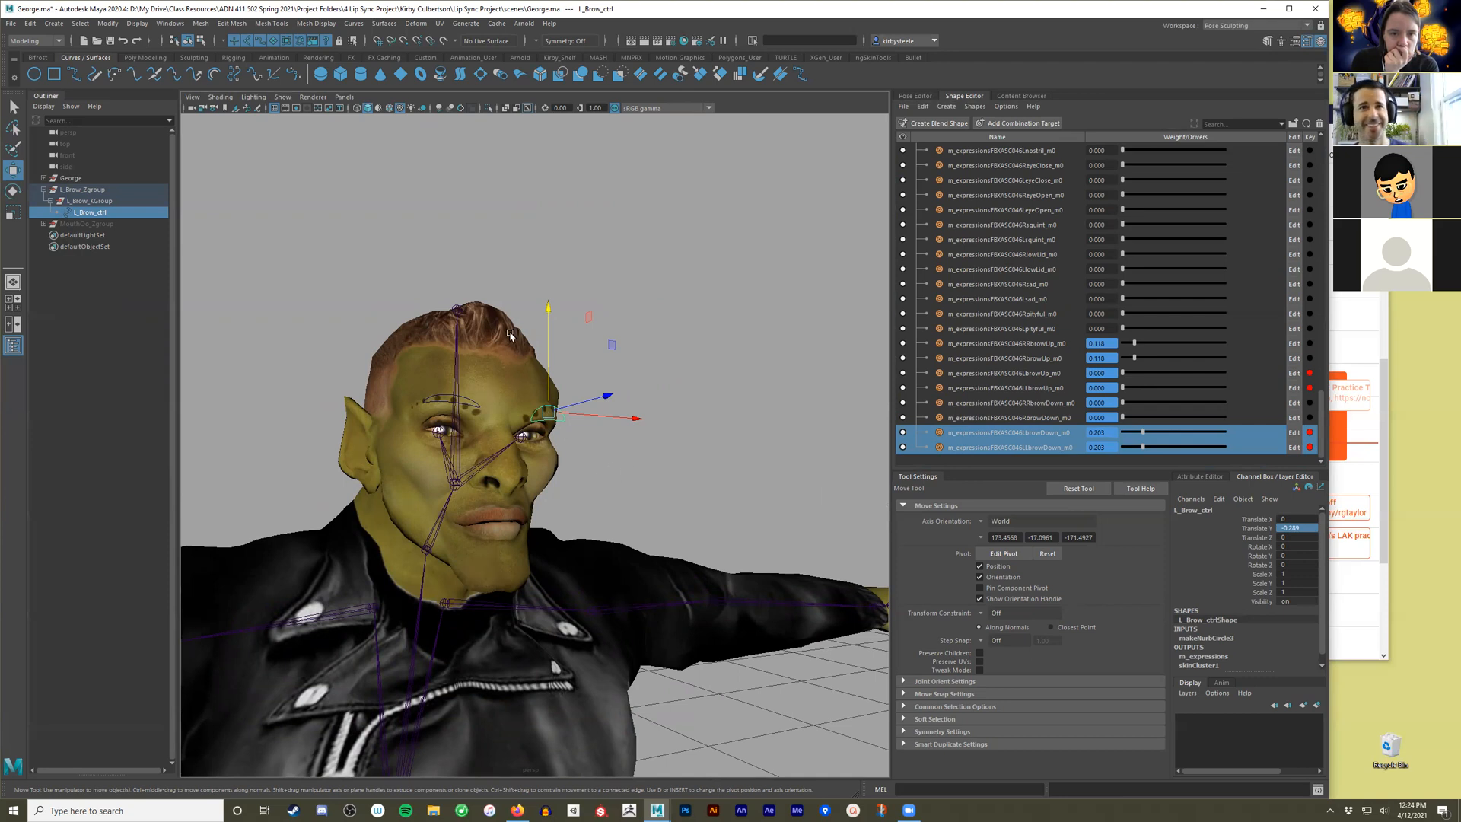
click(1297, 534)
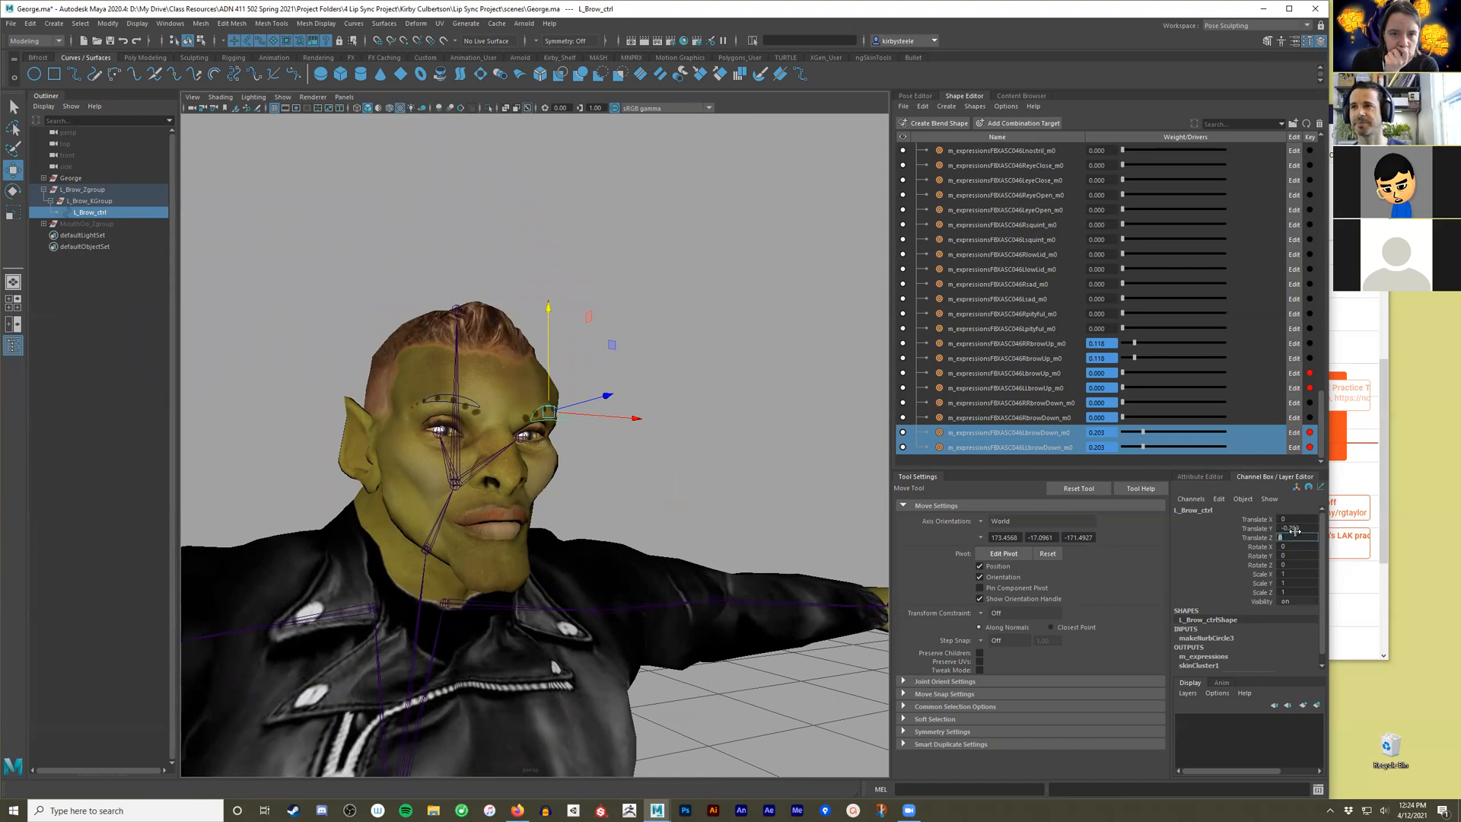
double_click(1298, 528)
text(0)
key(Return)
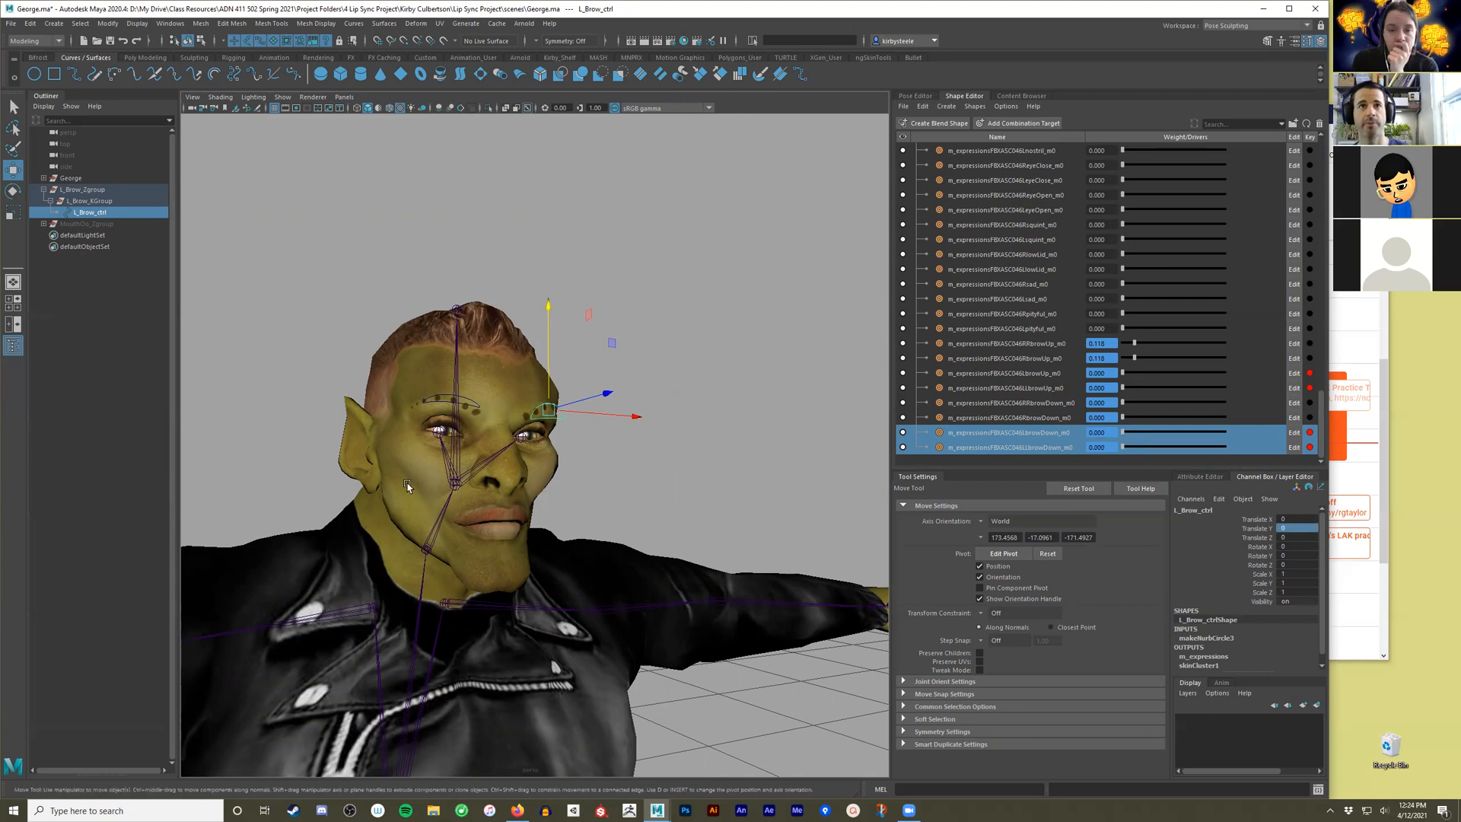
Select all control vertices of L_Brow_ctrl and rotate them to follow the angle of the left brow.
alt+right_drag(407, 484, 481, 469)
alt+drag(481, 470, 501, 494)
alt+right_drag(502, 494, 540, 486)
alt+drag(548, 482, 513, 488)
alt+right_drag(513, 489, 611, 480)
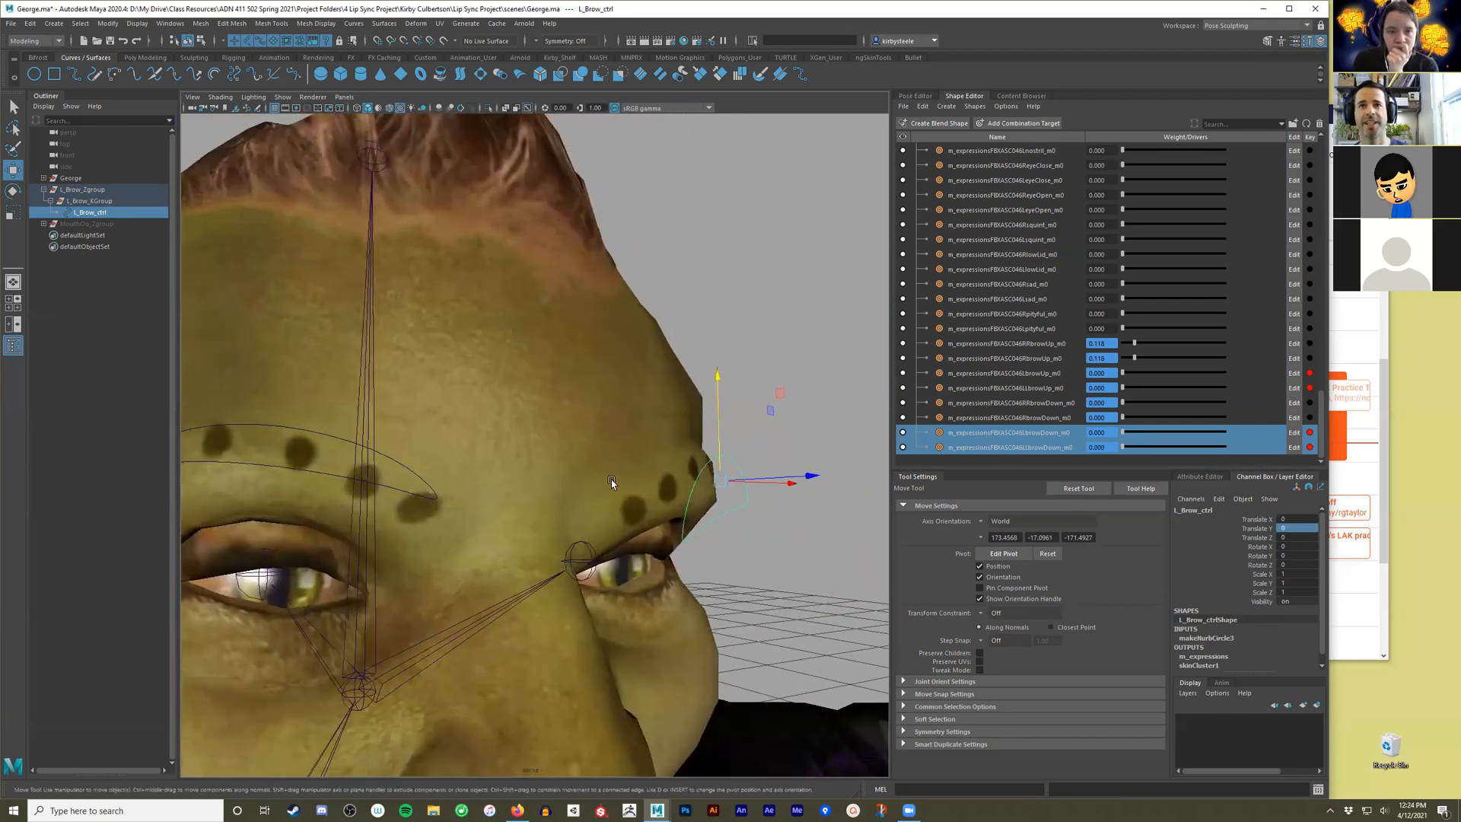
right_drag(745, 509, 700, 508)
alt+drag(711, 508, 810, 466)
drag(851, 393, 721, 551)
key(e)
drag(565, 387, 567, 434)
Move the L_Brow_ctrl control vertices so the curve sits along the surface of the left brow.
key(w)
scroll(567, 434, down, 6)
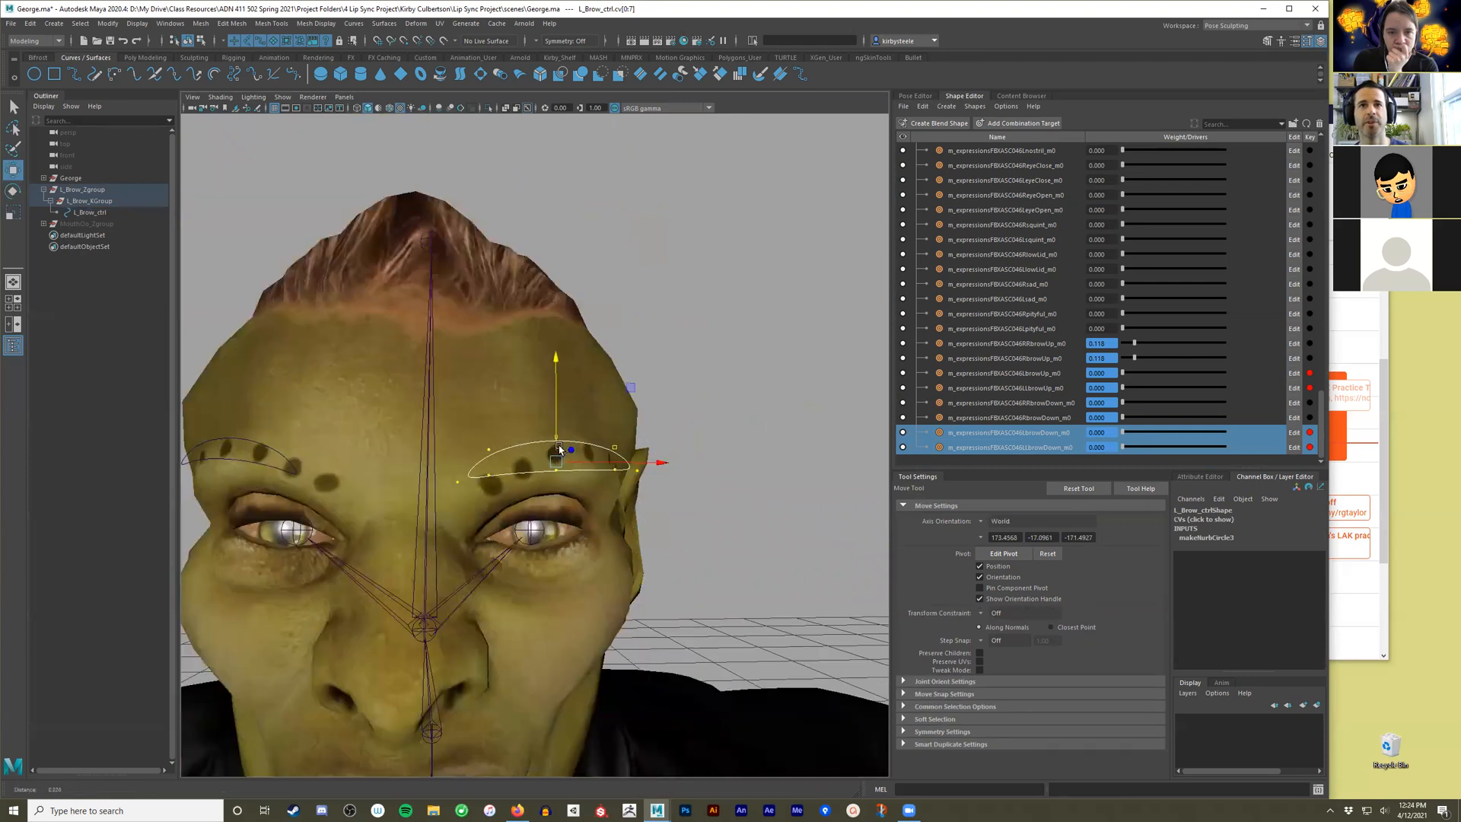
click(536, 463)
right_drag(581, 451, 626, 432)
scroll(553, 474, up, 3)
alt+drag(553, 473, 554, 480)
alt+middle_drag(587, 483, 589, 412)
scroll(659, 429, down, 3)
alt+drag(659, 429, 647, 429)
Set the UH_OO target of the m_expressions blend shape to a weight of 1 and view the face up close.
scroll(1020, 345, up, 7)
scroll(1020, 345, up, 8)
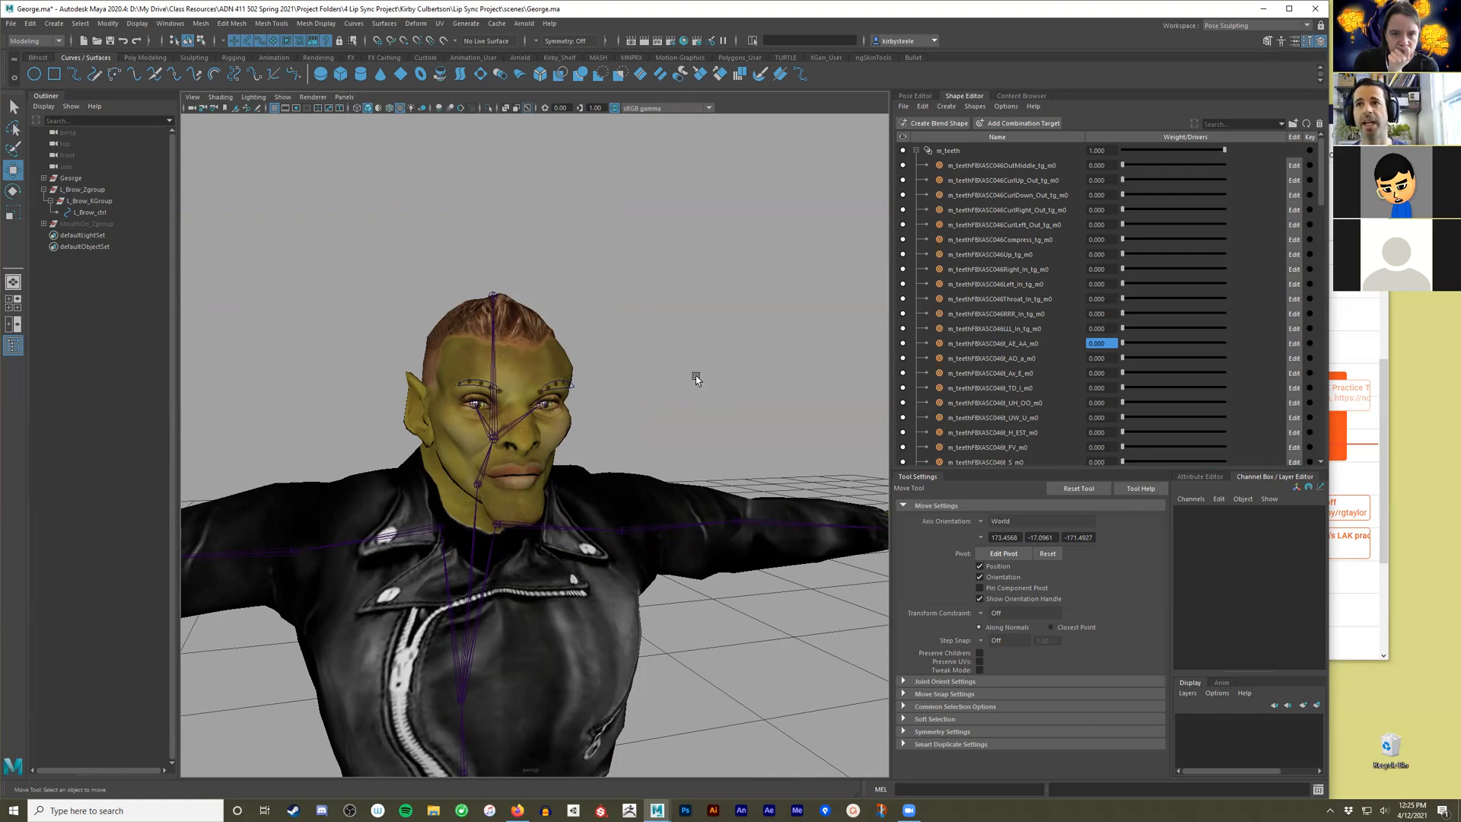
scroll(1025, 226, down, 8)
click(985, 270)
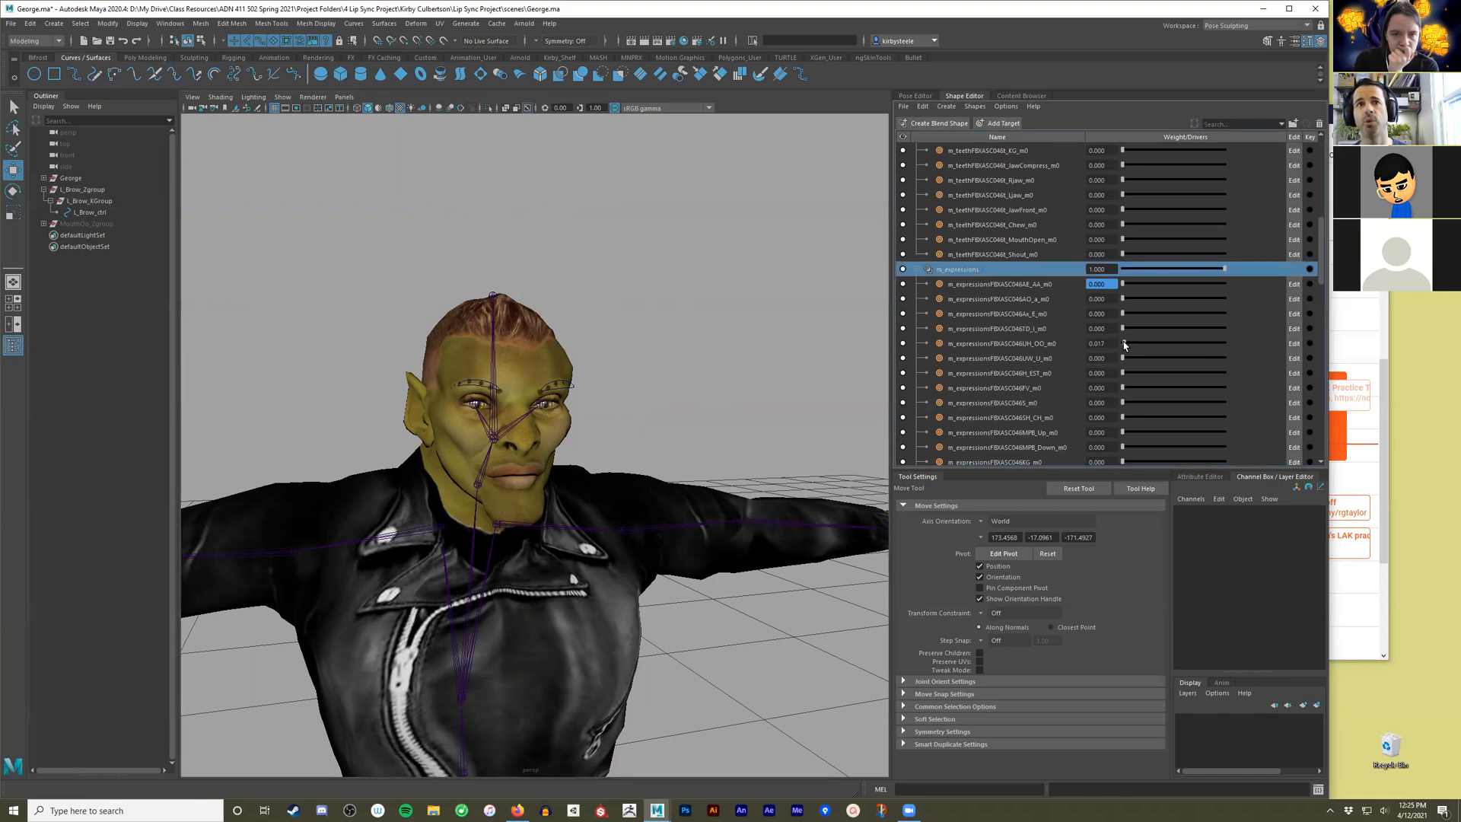
drag(1125, 345, 1302, 346)
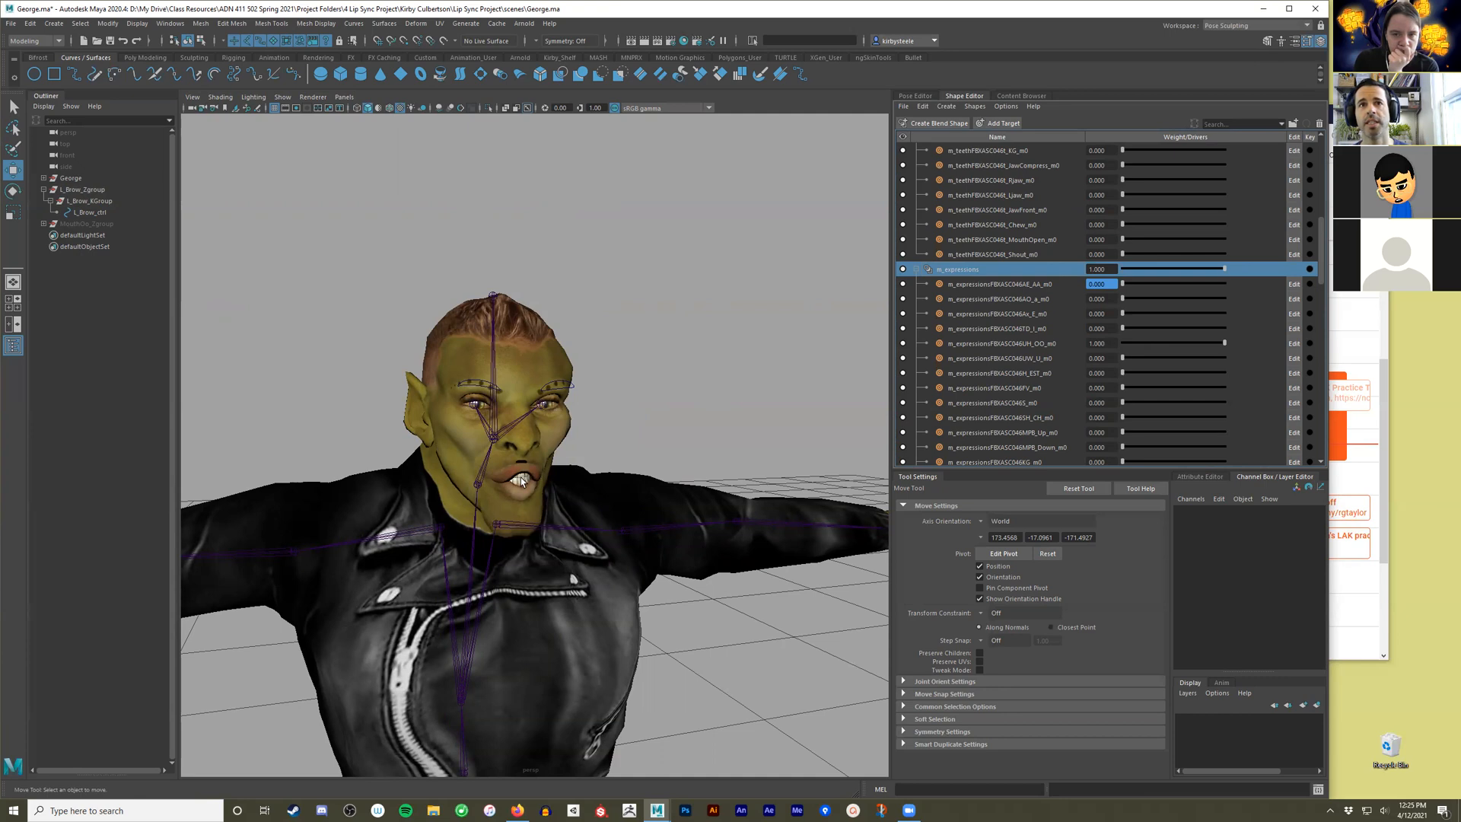
alt+right_drag(403, 523, 487, 520)
alt+drag(487, 521, 485, 490)
alt+right_drag(485, 490, 510, 484)
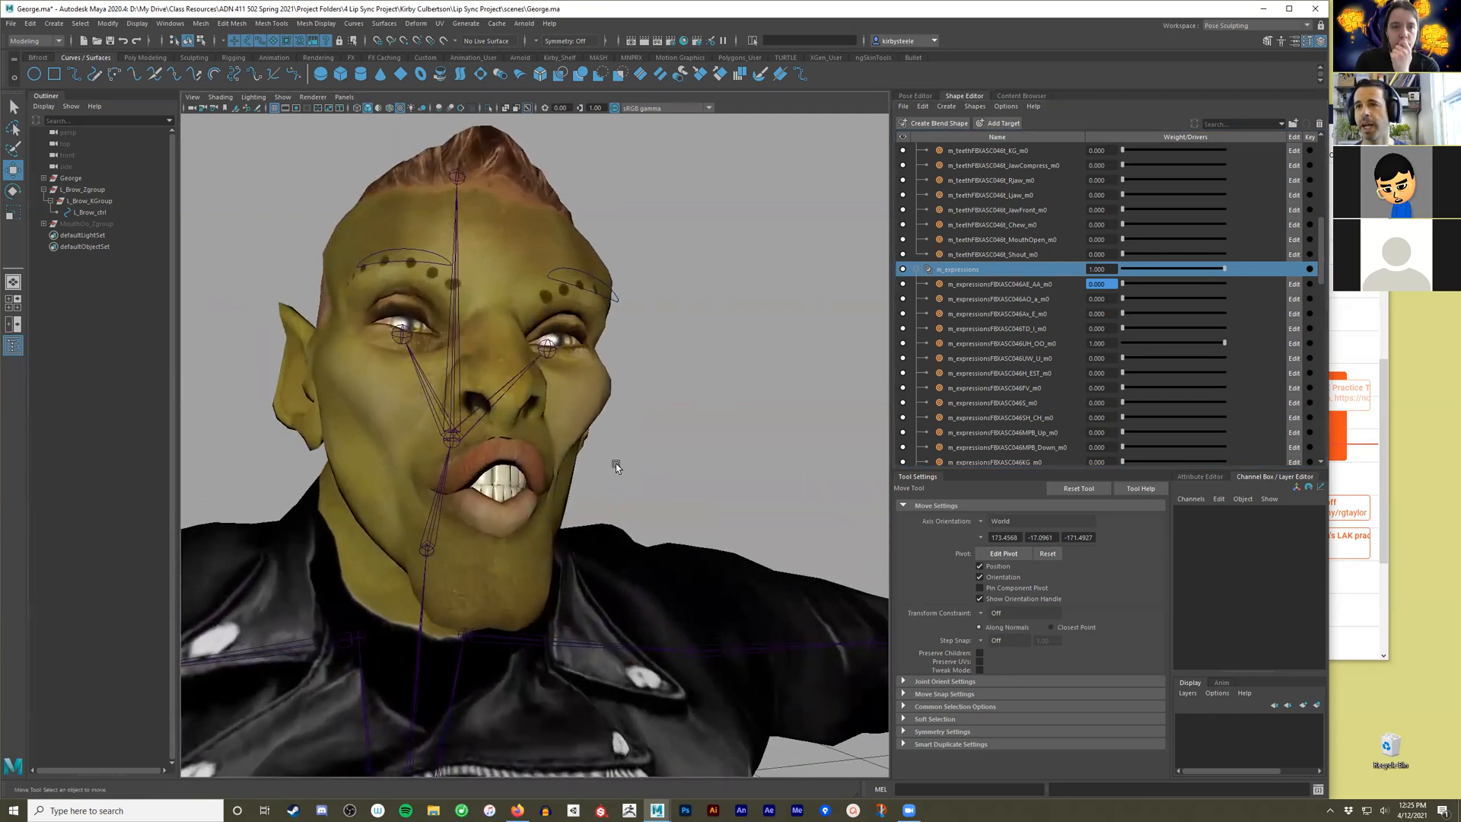
Set the matching UH_OO target of the m_teeth blend shape to a weight of 1 and inspect the mouth from the side.
scroll(1063, 266, up, 5)
scroll(1063, 269, up, 3)
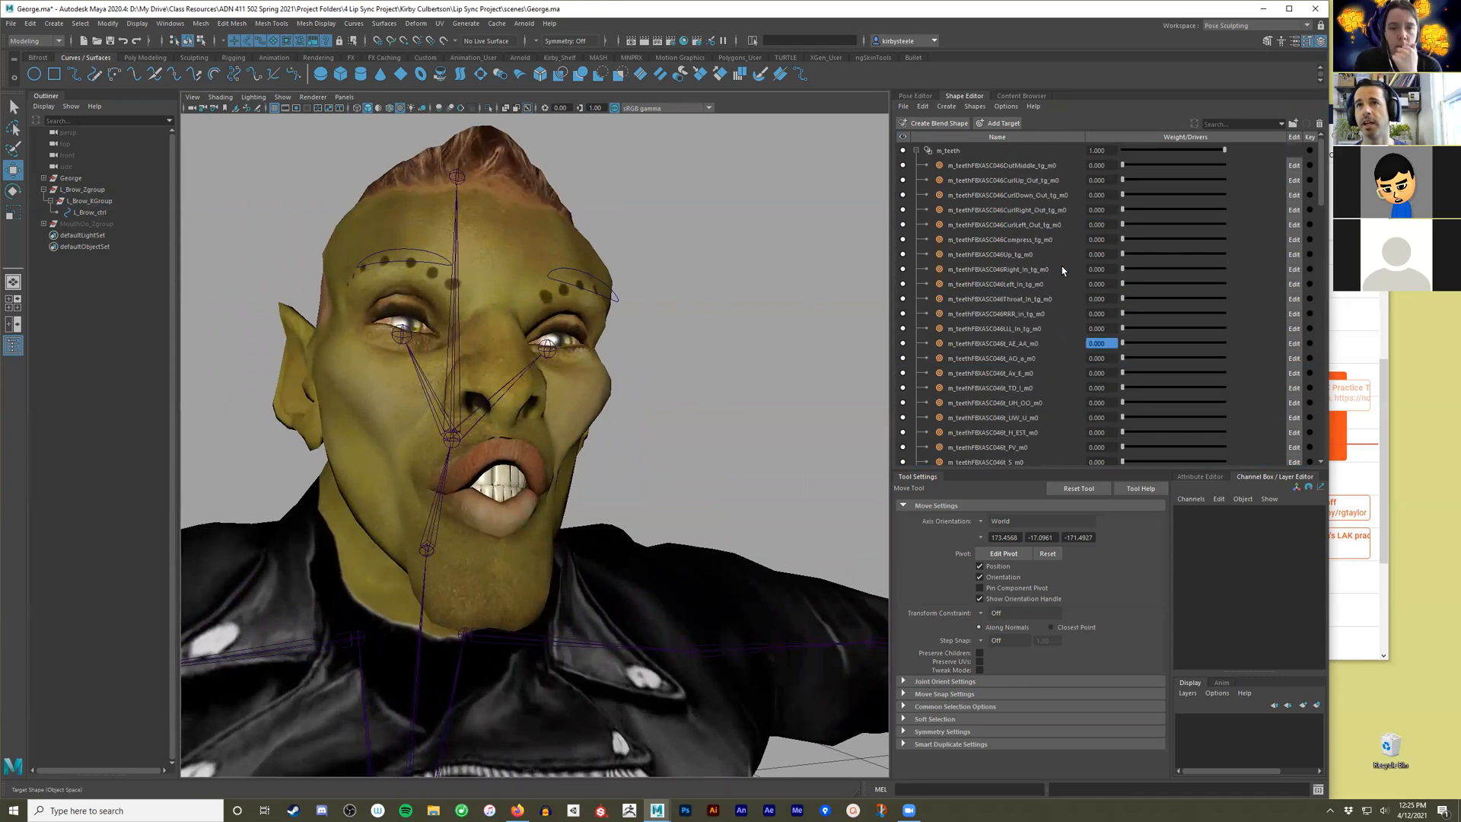
click(962, 153)
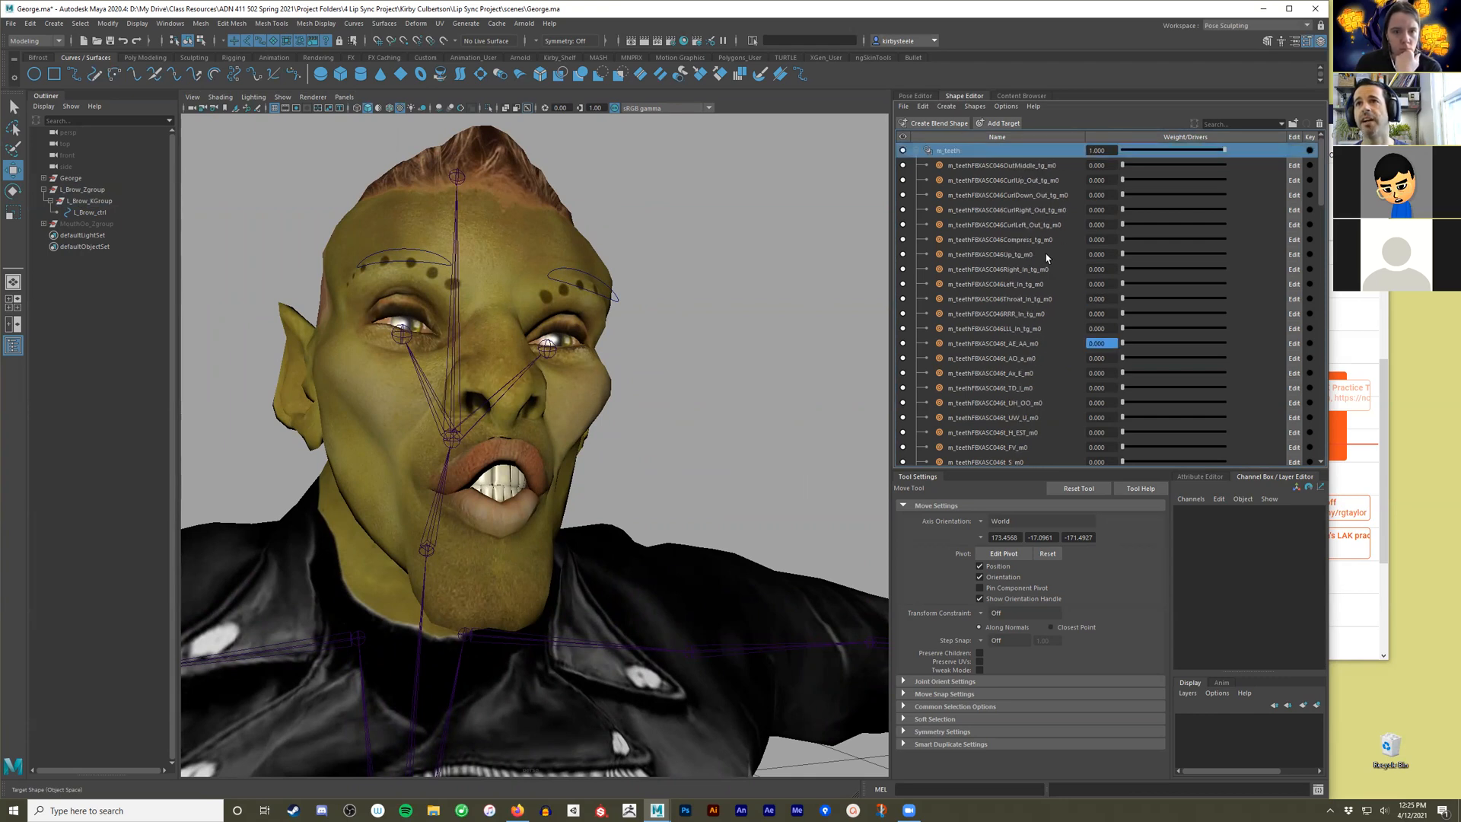
scroll(1047, 258, down, 2)
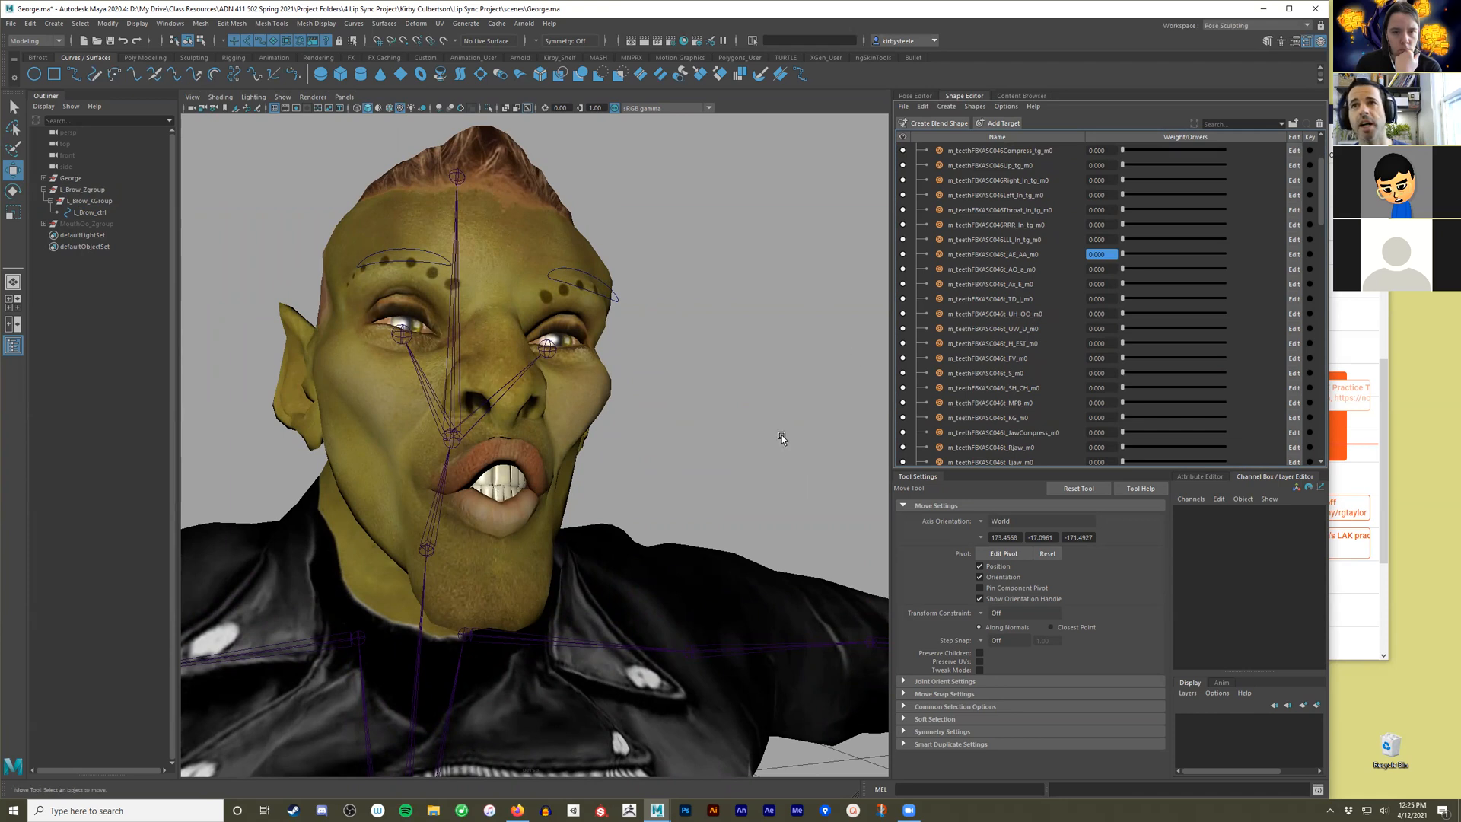
drag(1123, 315, 1345, 314)
alt+drag(632, 446, 688, 447)
scroll(1045, 369, down, 1)
scroll(1045, 368, down, 1)
scroll(1045, 368, down, 3)
mouse_move(723, 435)
alt+mouse_down()
mouse_move(676, 438)
mouse_move(702, 451)
mouse_move(735, 435)
alt+mouse_up()
scroll(730, 437, up, 5)
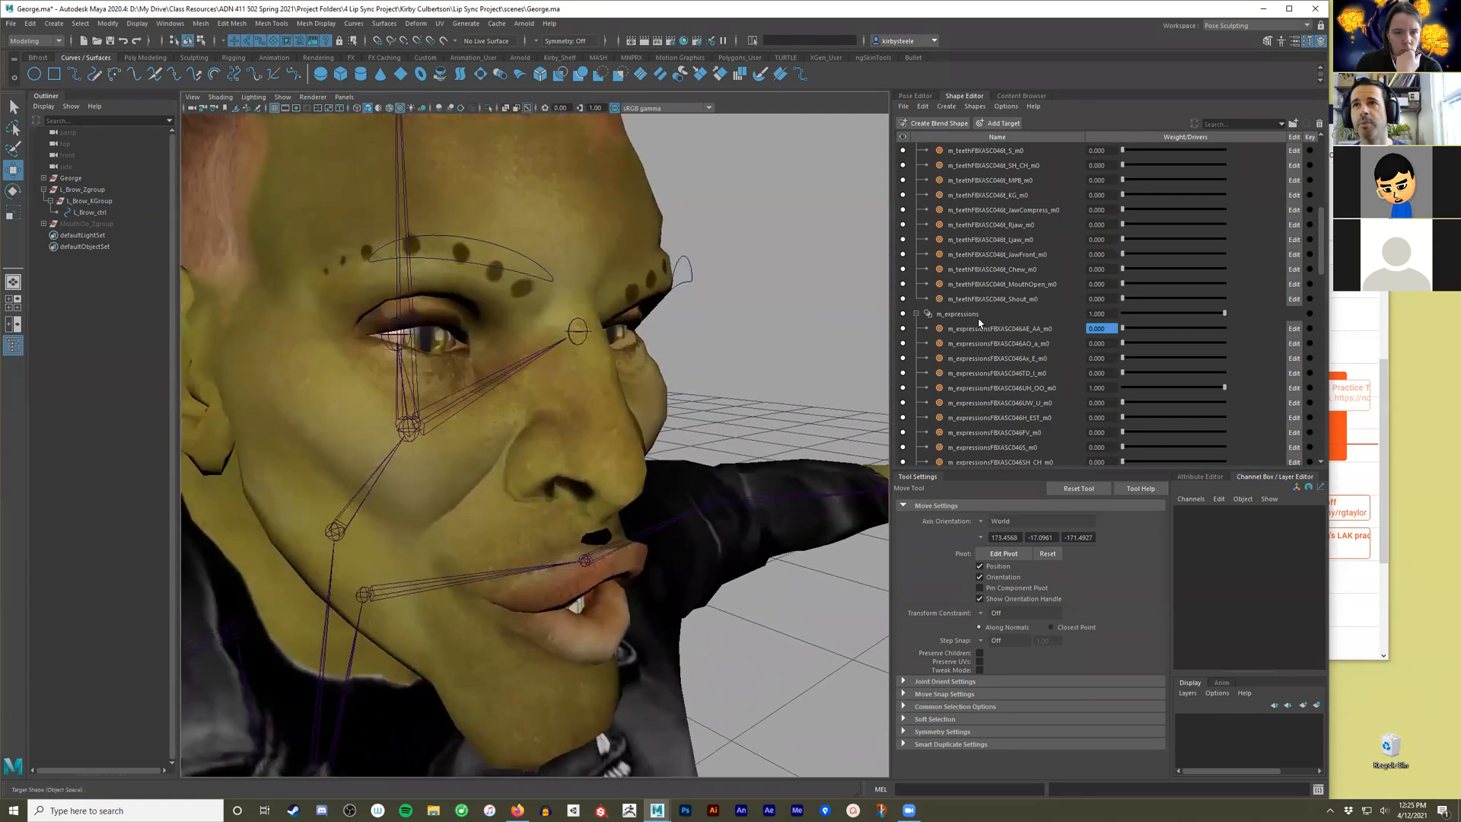
Drop the UH_OO target of m_teeth to 0 and return it to 1 to compare the teeth with the lip shape.
alt+drag(783, 461, 760, 434)
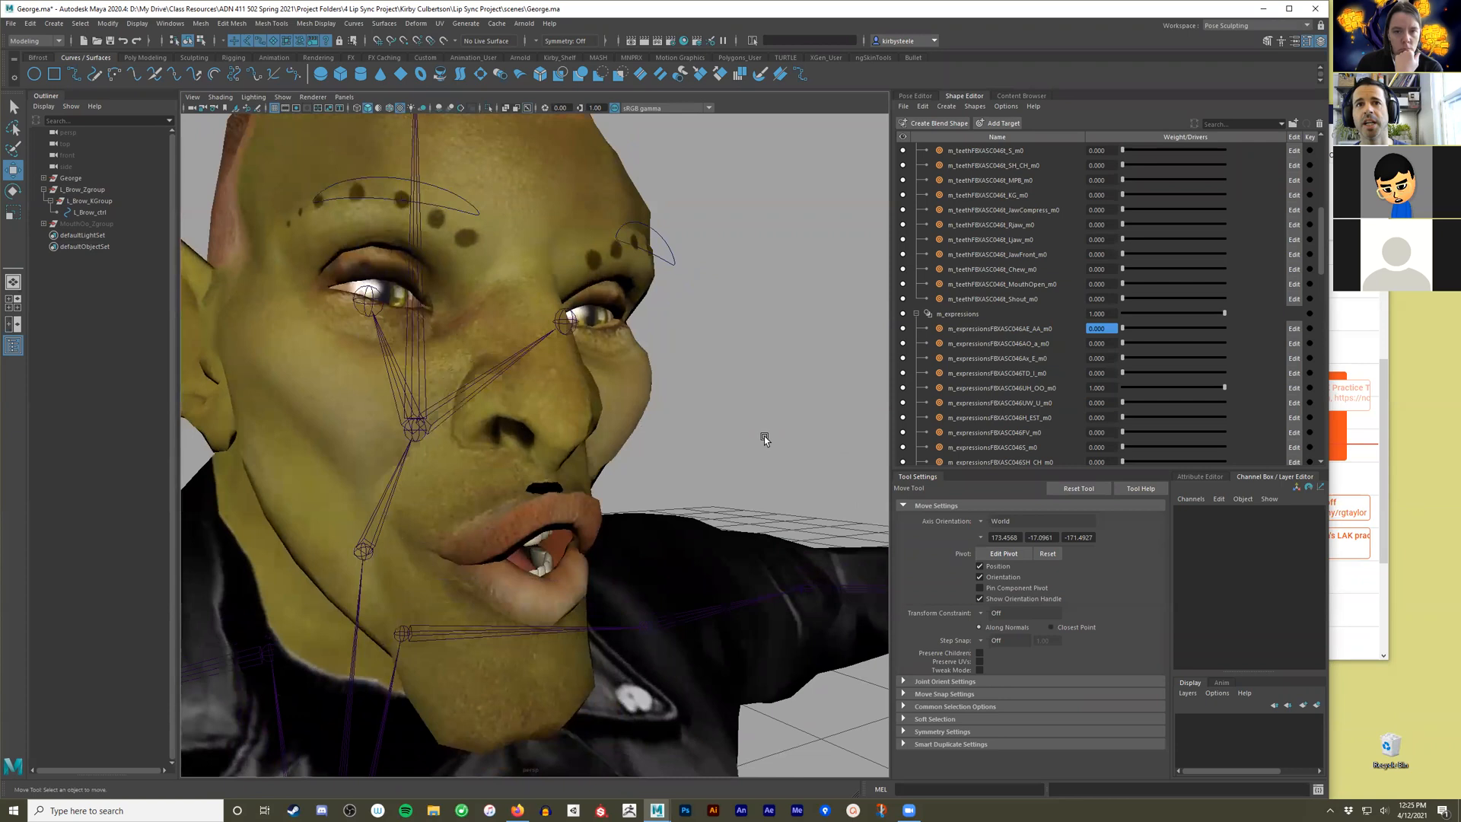
scroll(1071, 270, up, 2)
scroll(1073, 268, up, 1)
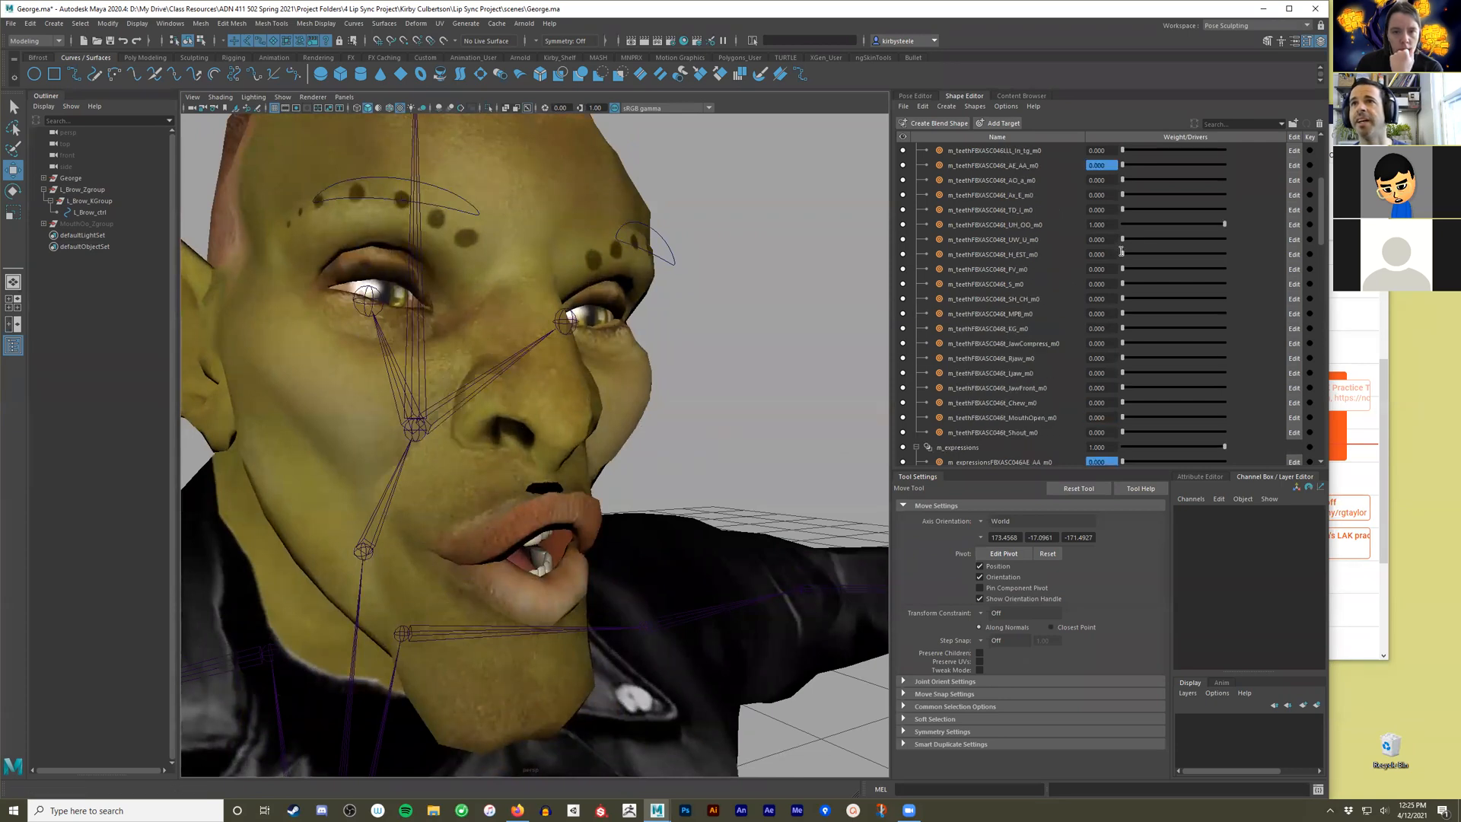
click(1227, 227)
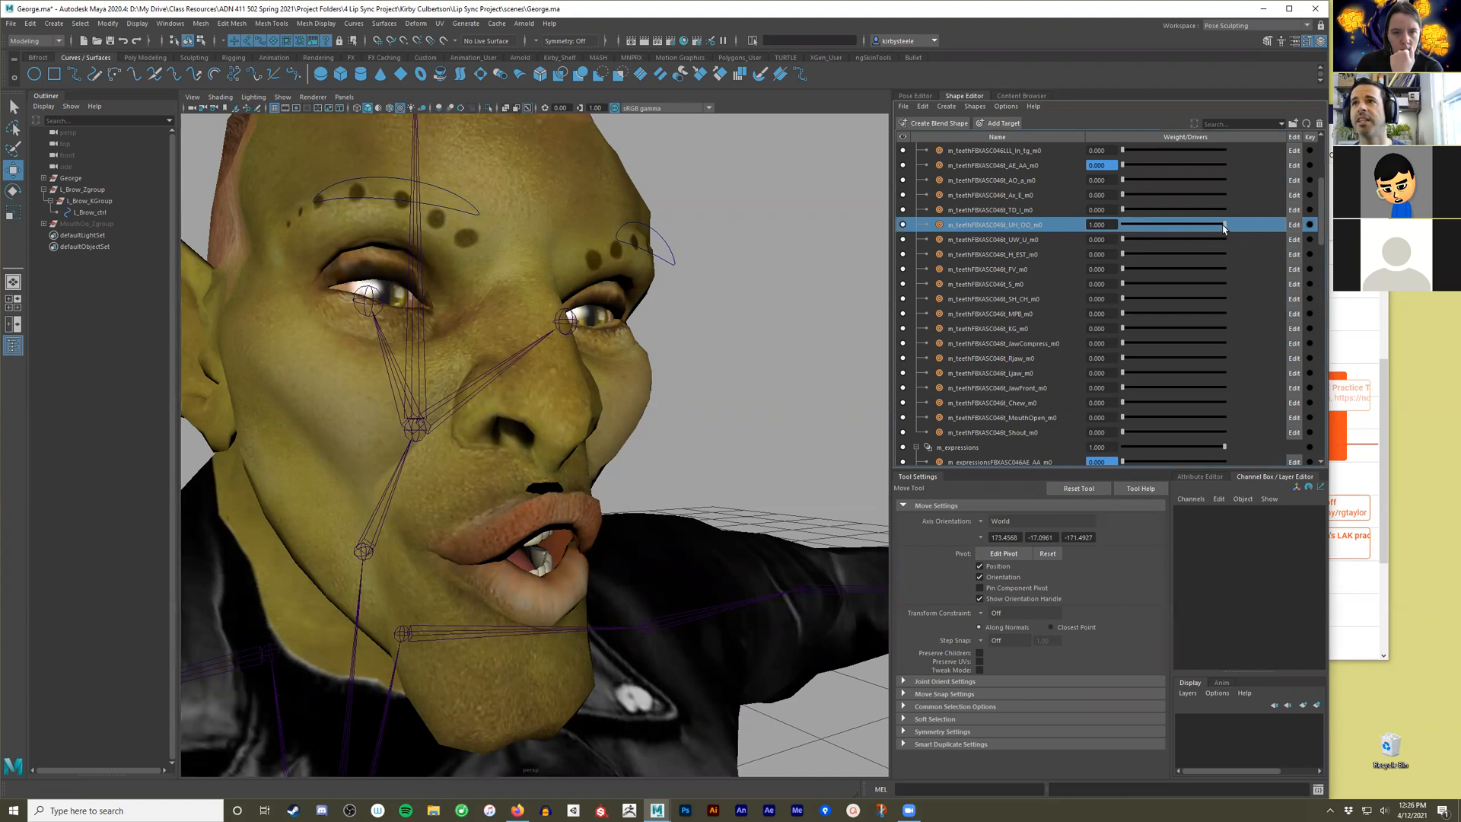
drag(1196, 228, 1119, 229)
scroll(1045, 254, up, 2)
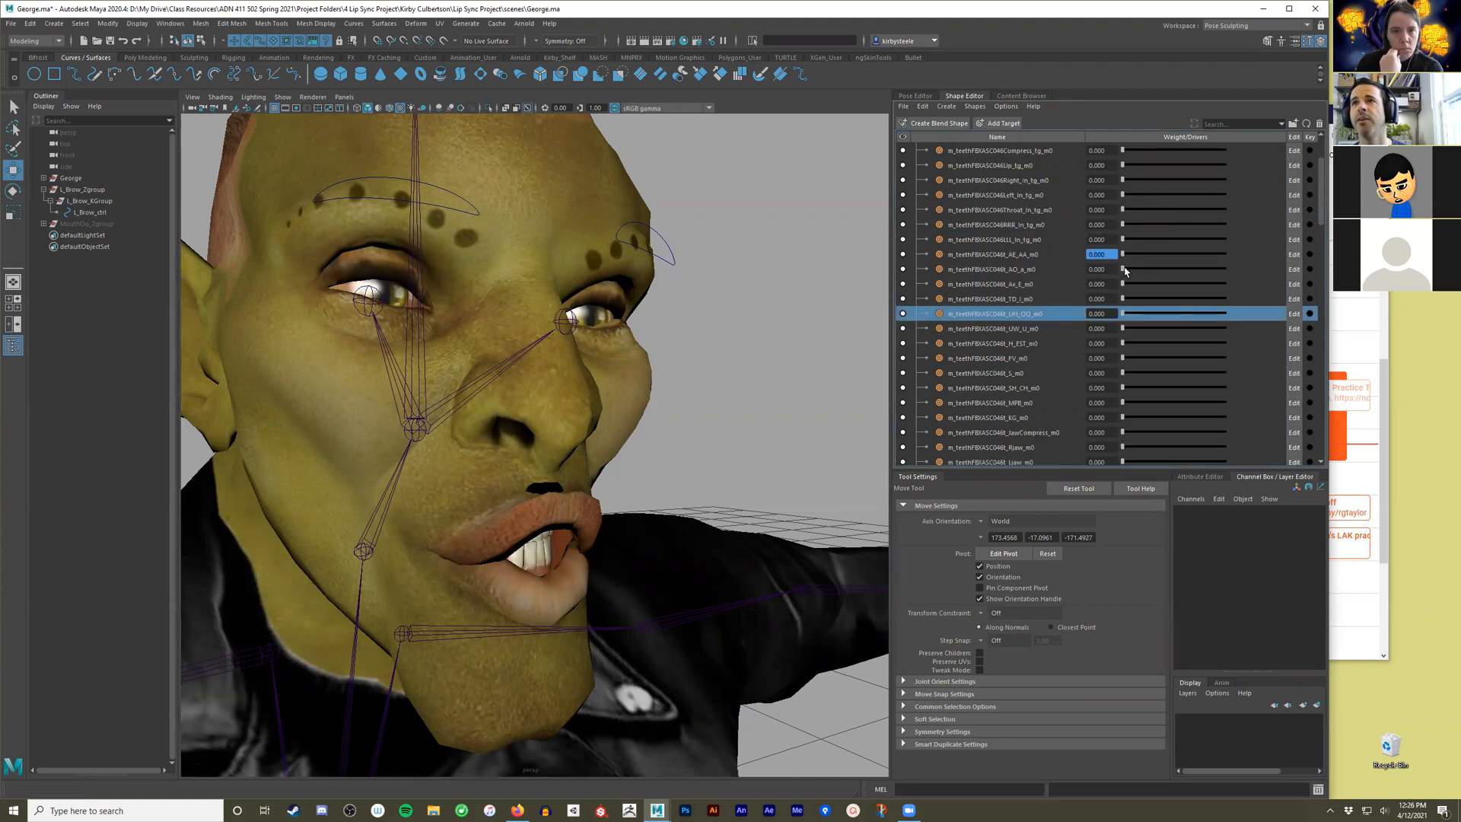
mouse_move(1121, 271)
mouse_down()
mouse_move(1226, 271)
mouse_move(1115, 275)
mouse_up()
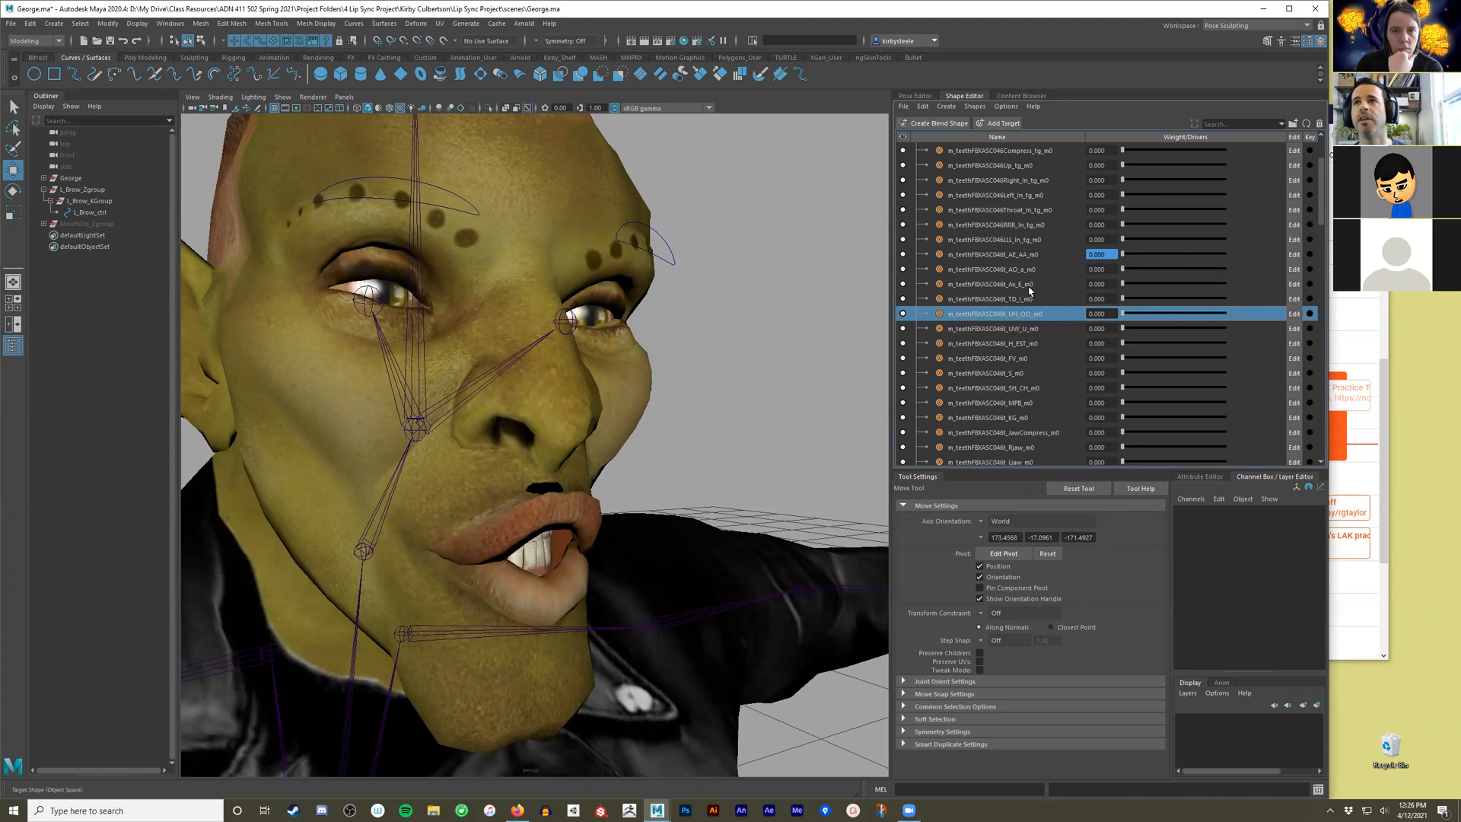
scroll(1030, 258, up, 2)
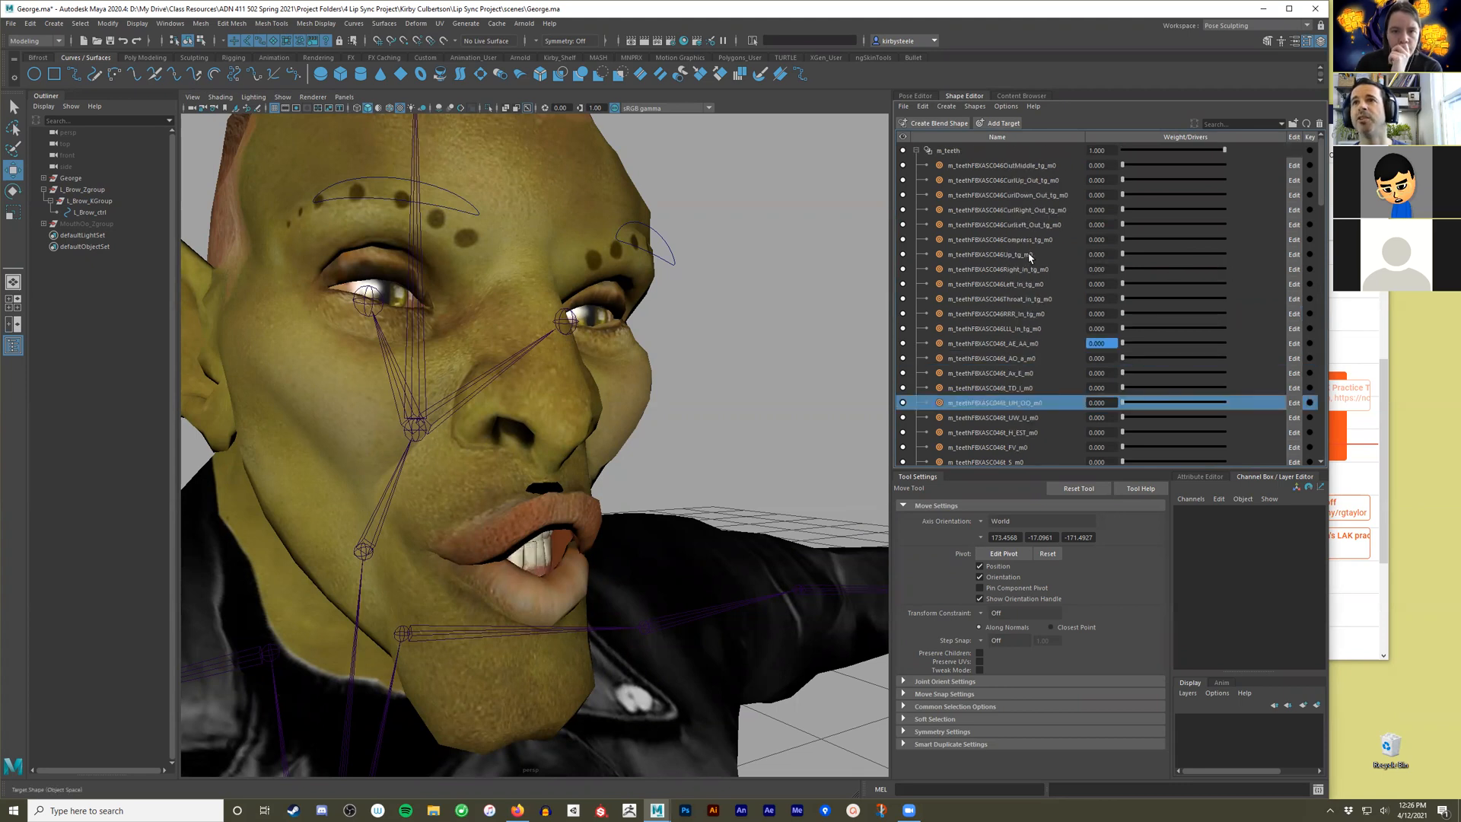
scroll(1030, 257, down, 4)
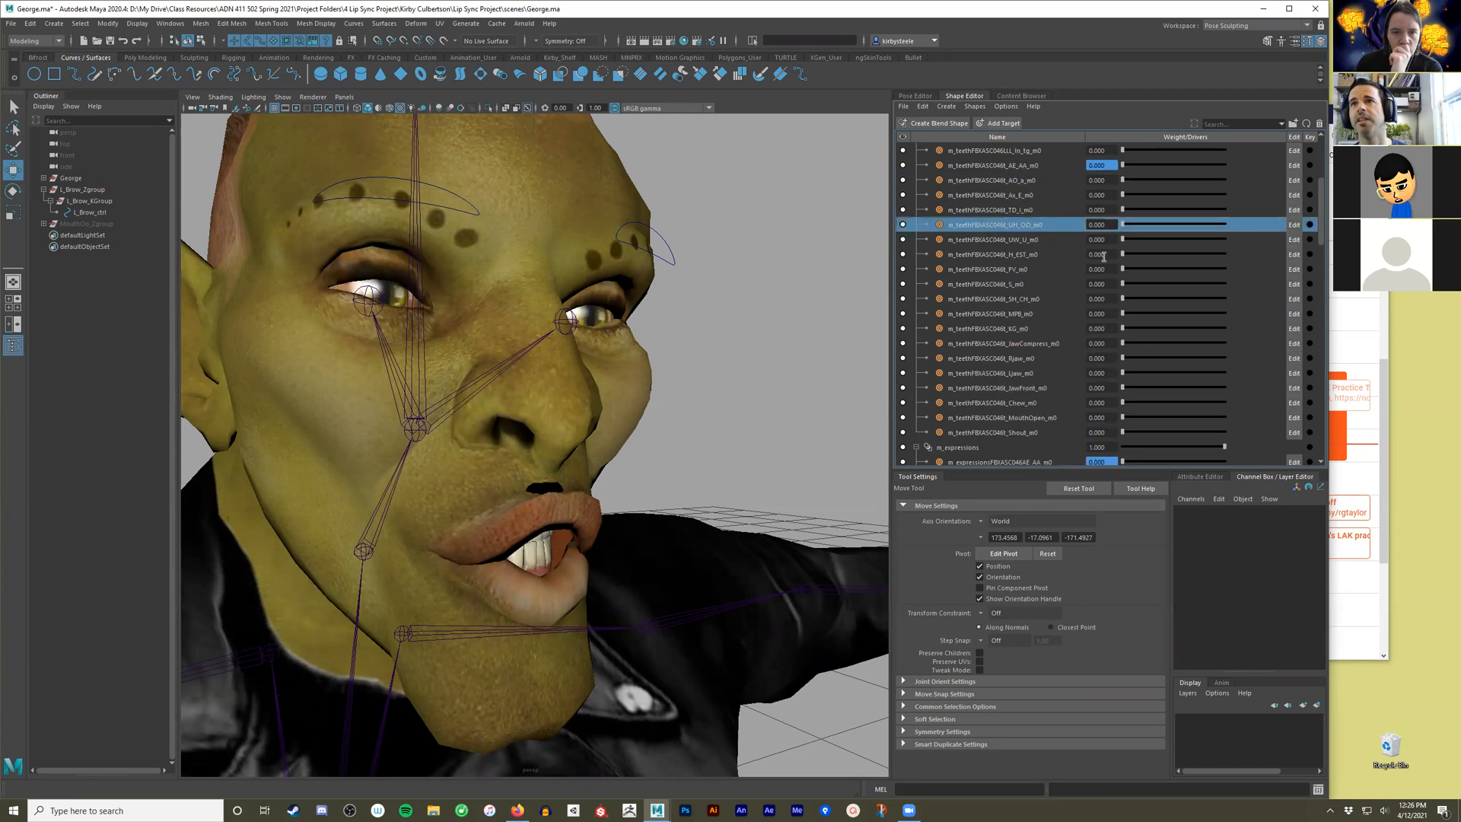
drag(1149, 227, 1226, 225)
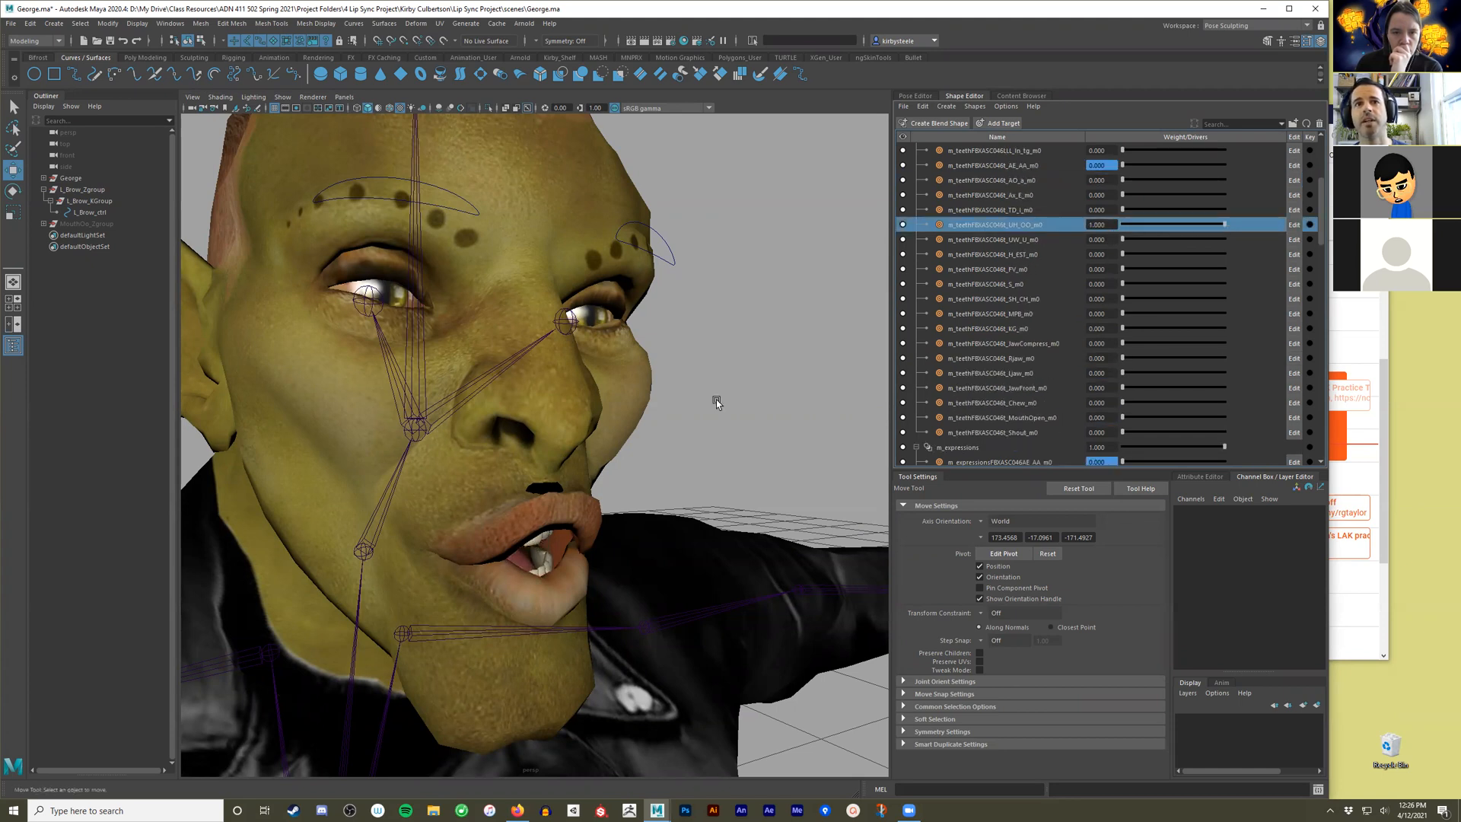
Select the character's body mesh and inspect the UH_OO mouth shape from the front and the side.
click(703, 482)
alt+drag(703, 482, 725, 438)
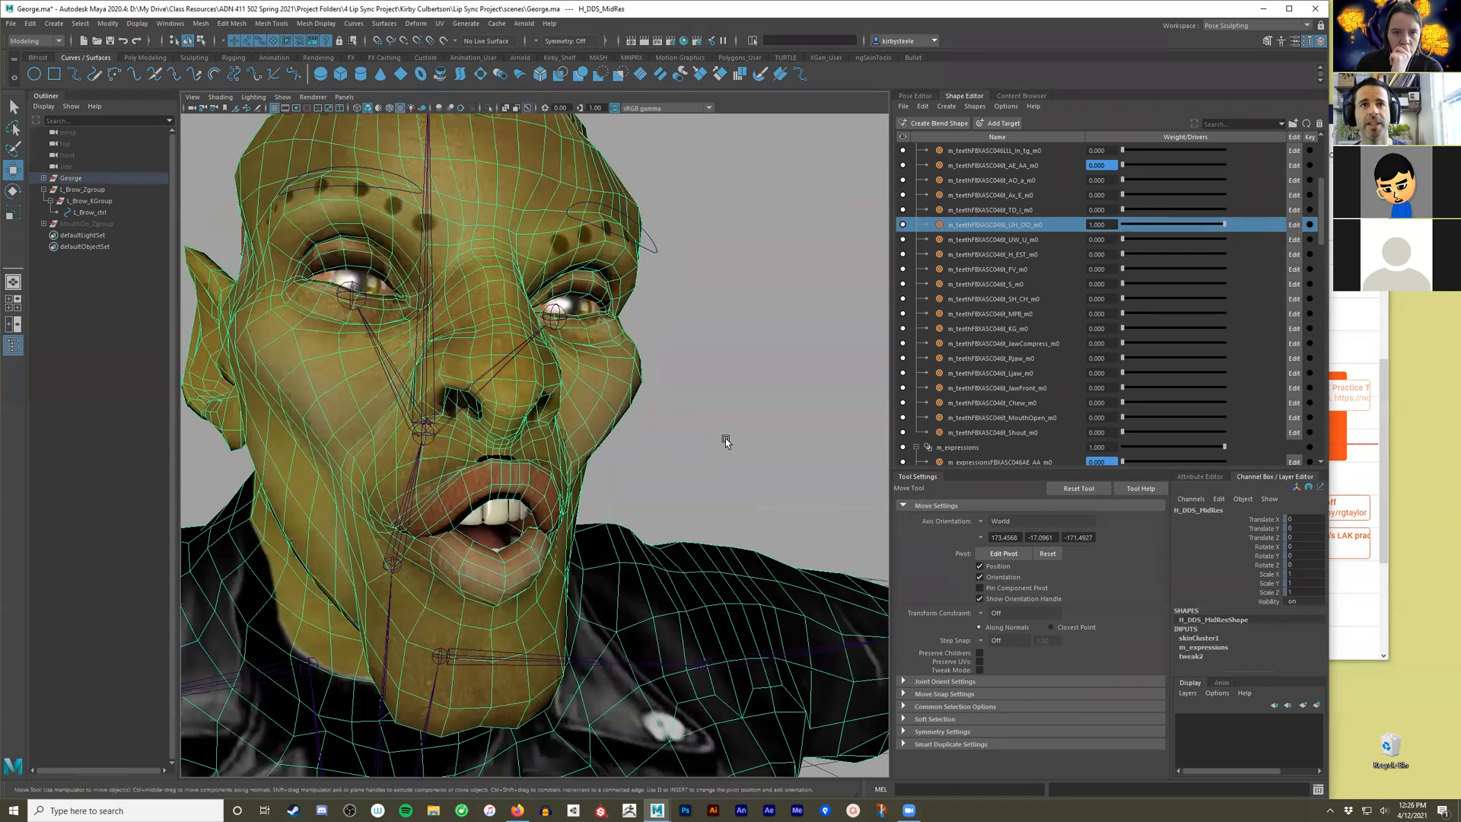
alt+drag(610, 452, 685, 449)
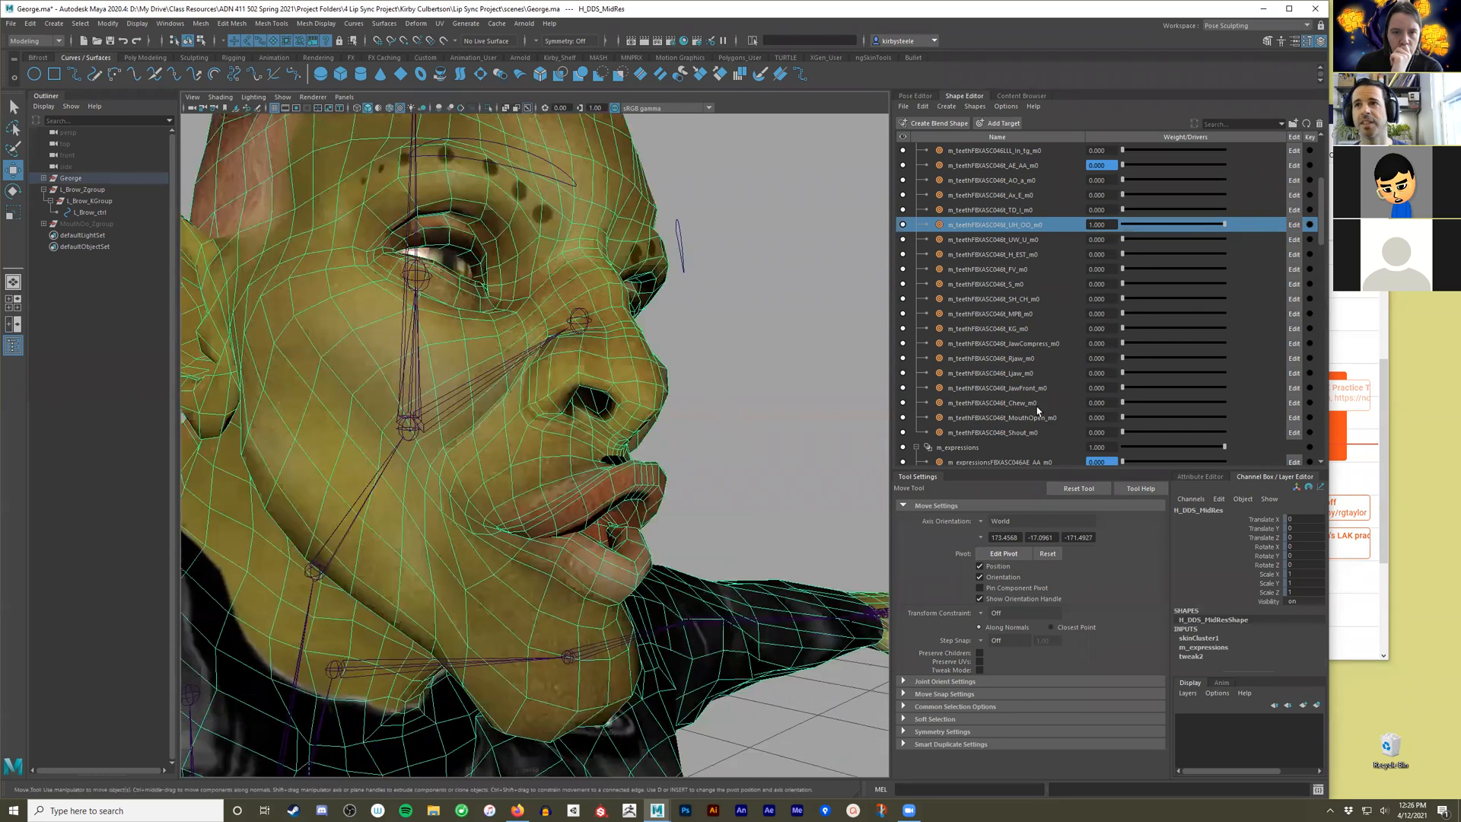
scroll(1056, 396, down, 6)
alt+drag(566, 489, 602, 542)
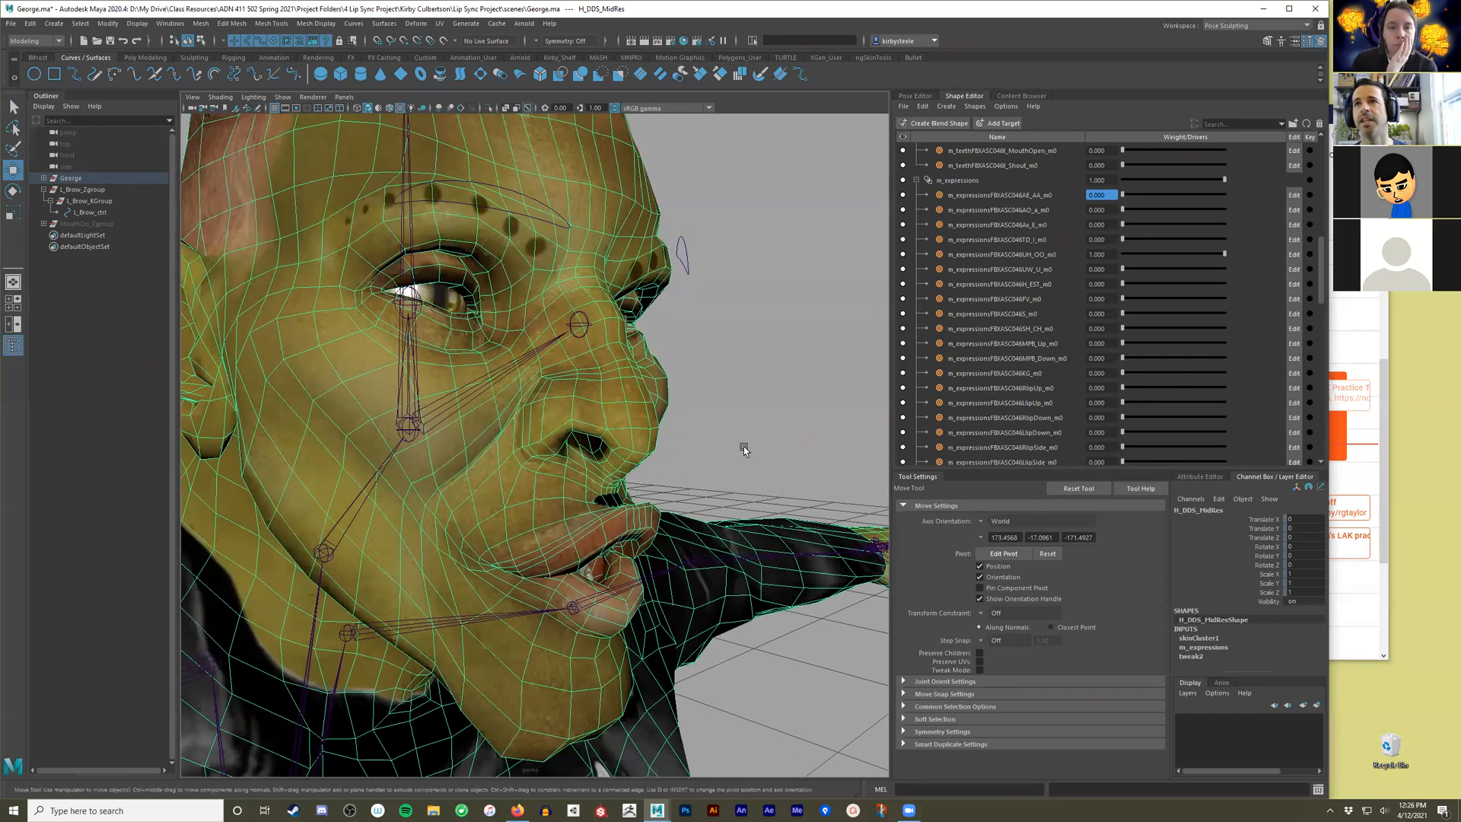
Rebuild the UH_OO target of m_expressions as an editable mesh and offset it to 0.142 in Translate X.
click(1006, 256)
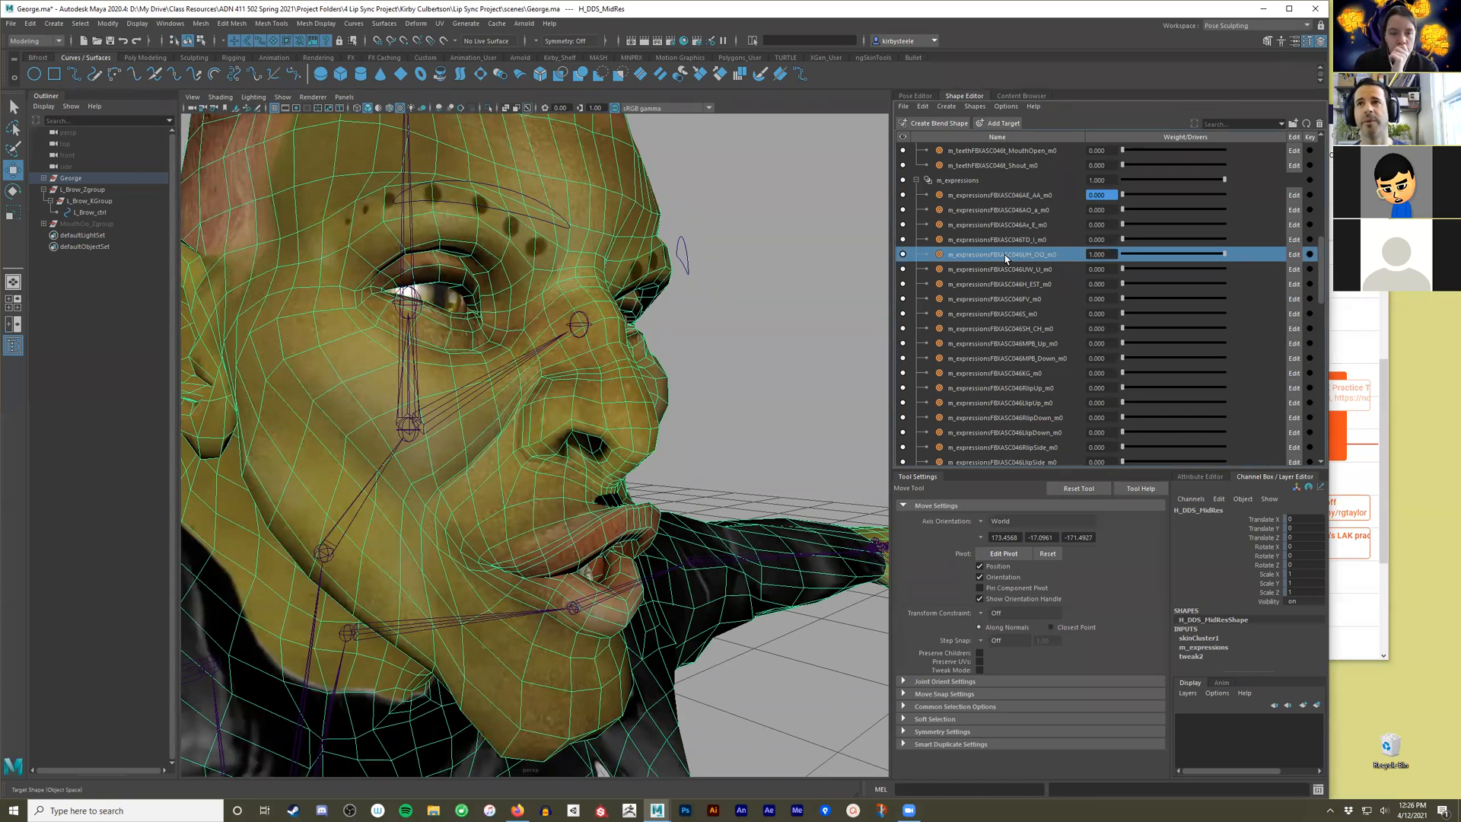
right_click(1006, 257)
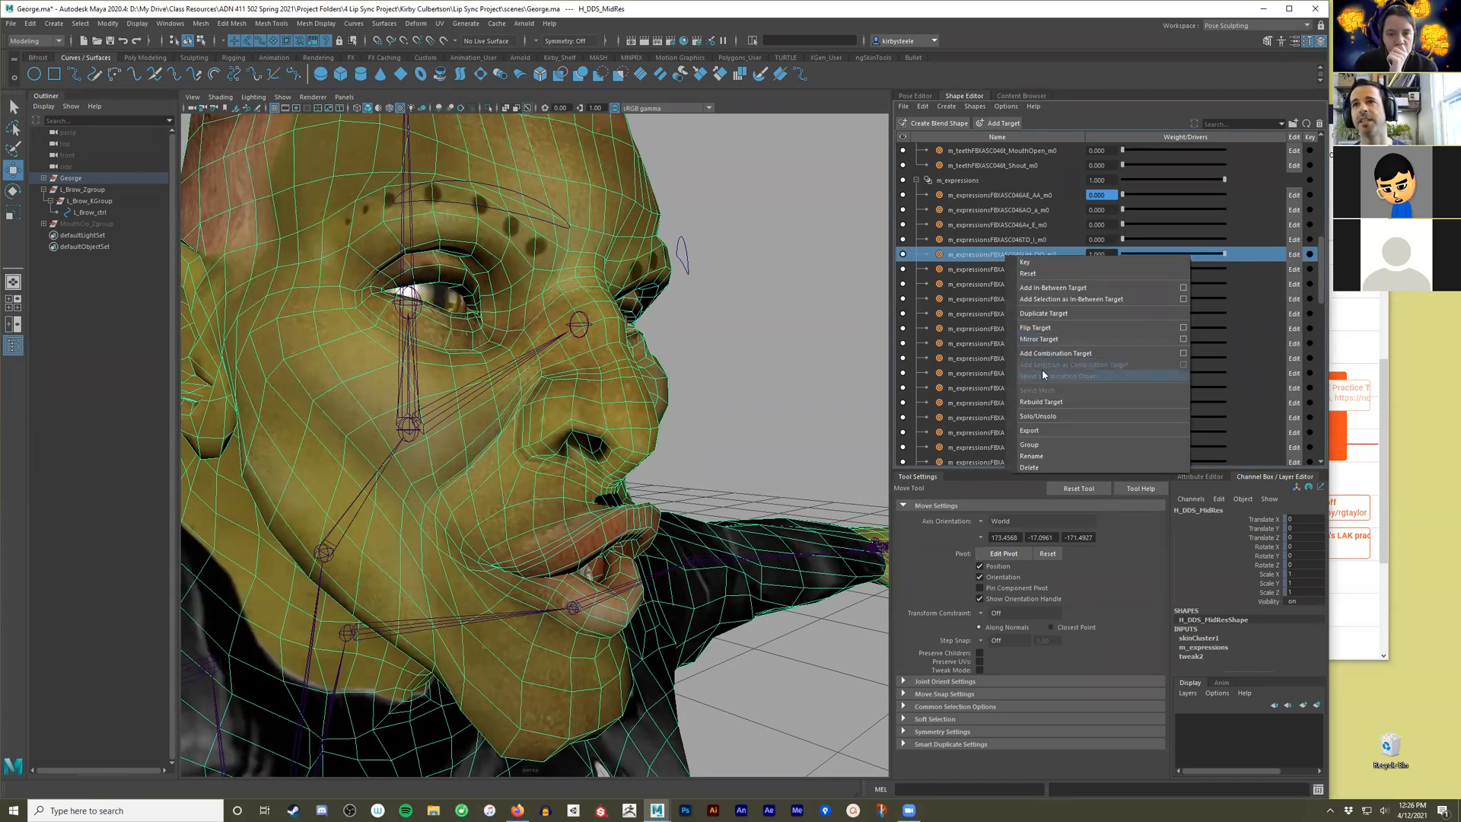
click(1041, 402)
scroll(761, 463, down, 4)
alt+drag(743, 464, 609, 466)
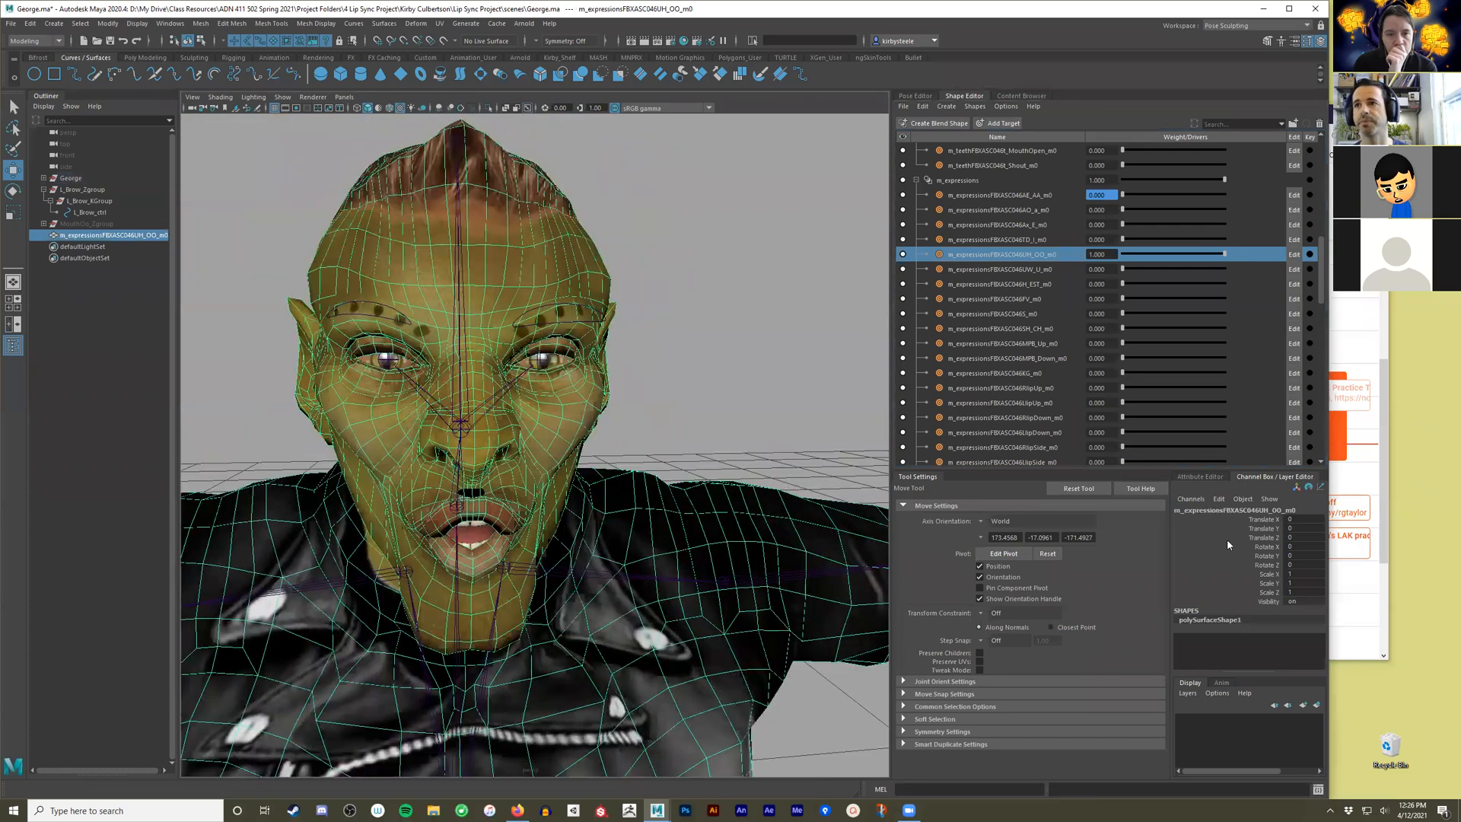
click(1263, 519)
mouse_move(711, 444)
middle_down()
mouse_move(761, 427)
mouse_move(699, 430)
middle_up()
scroll(699, 430, up, 8)
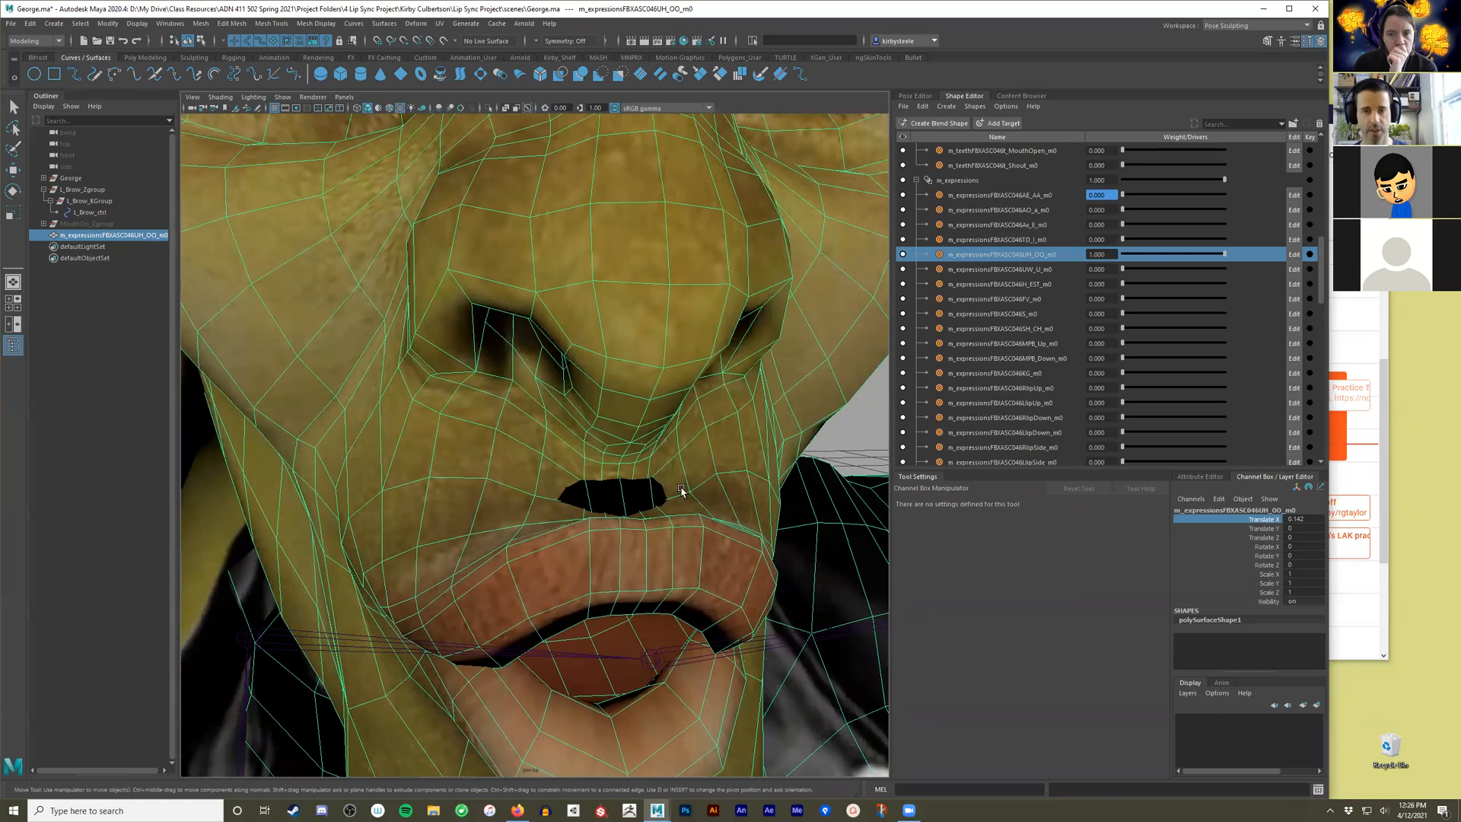
Select the faces of the dark patch between the nose and upper lip on the rebuilt target mesh.
right_drag(682, 491, 624, 524)
click(647, 525)
click(635, 493)
shift+click(604, 494)
shift+click(579, 495)
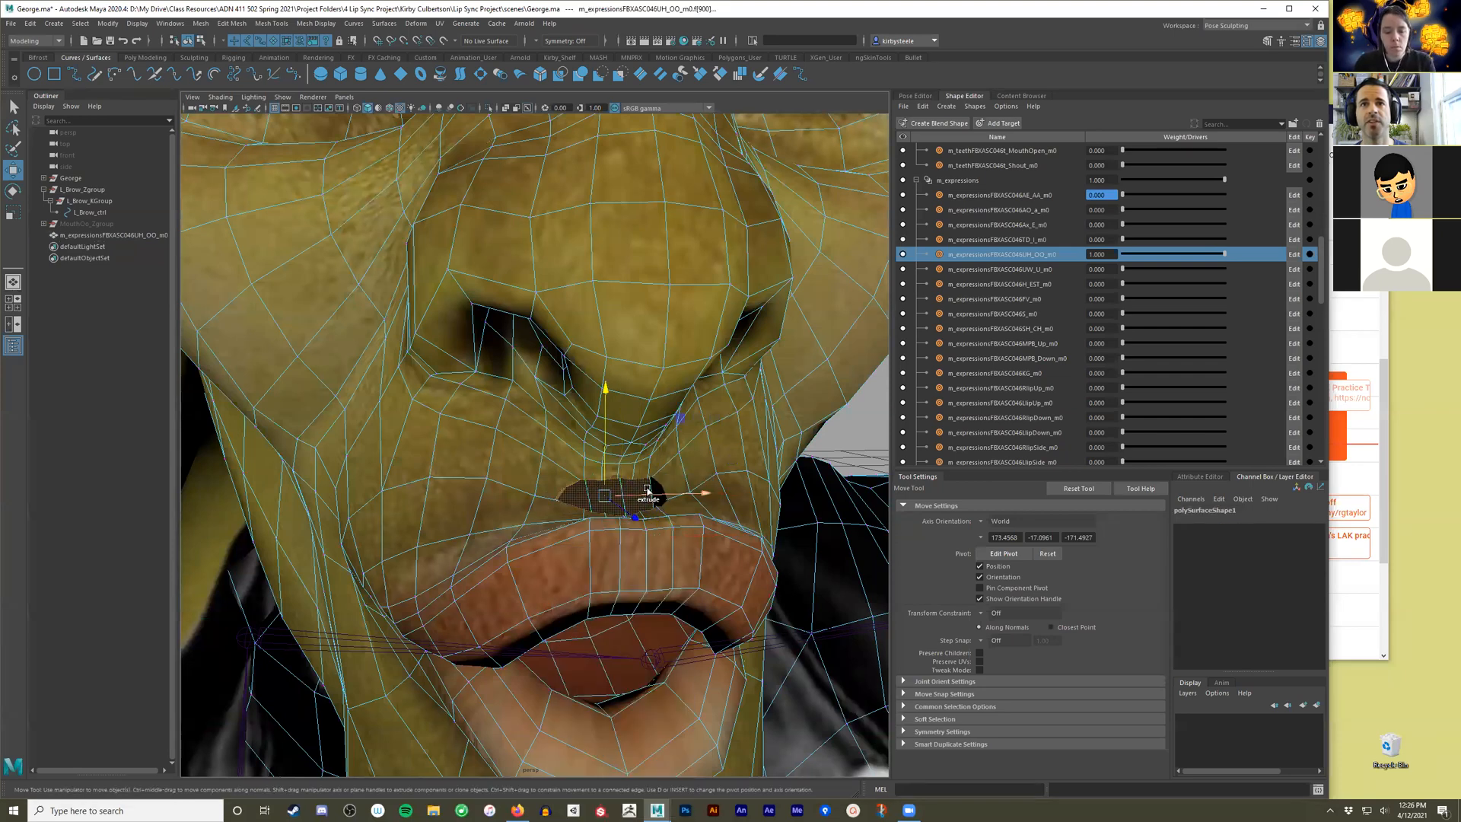
shift+click(658, 489)
key(ctrl+z)
shift+click(659, 495)
Frame the selected patch faces and compare the rebuilt mesh with the original head from the side.
key(f)
alt+drag(538, 516, 612, 457)
scroll(596, 499, down, 8)
alt+drag(516, 397, 348, 521)
click(590, 376)
scroll(590, 388, down, 5)
key(q)
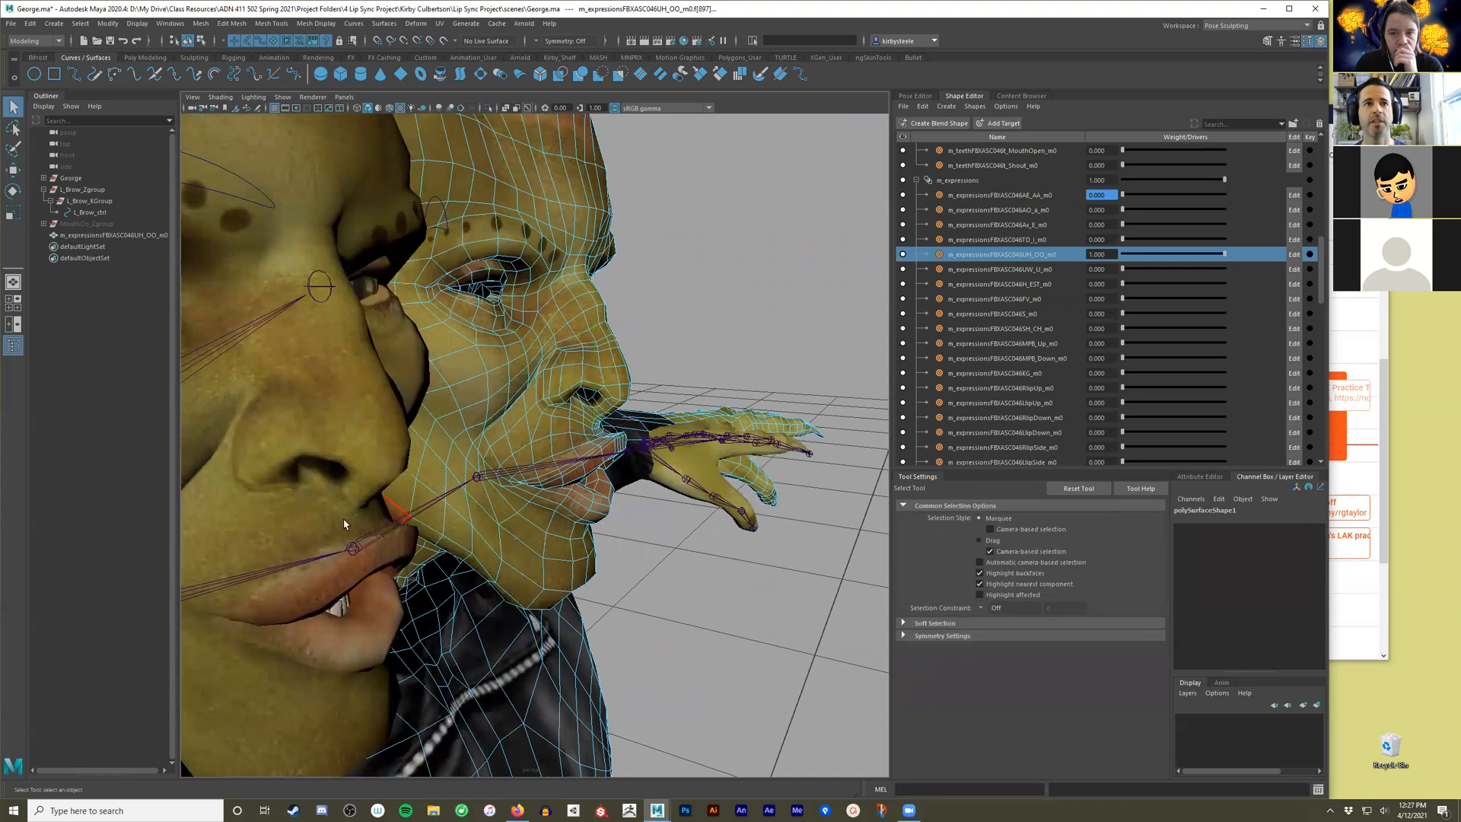
Return to object selection and delete the rebuilt UH_OO target mesh.
right_drag(569, 316, 612, 303)
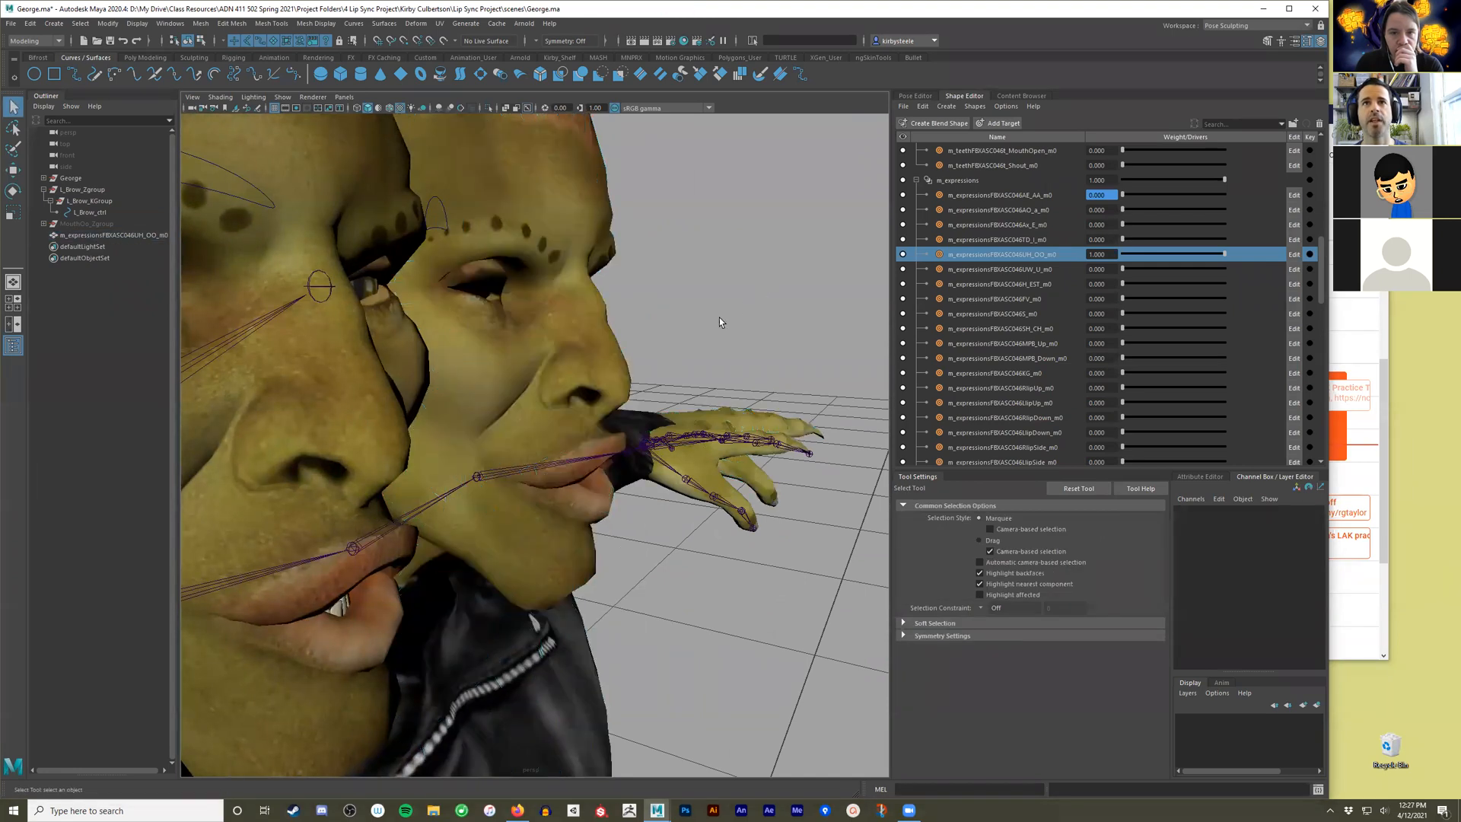
click(554, 352)
key(Delete)
alt+drag(561, 359, 657, 340)
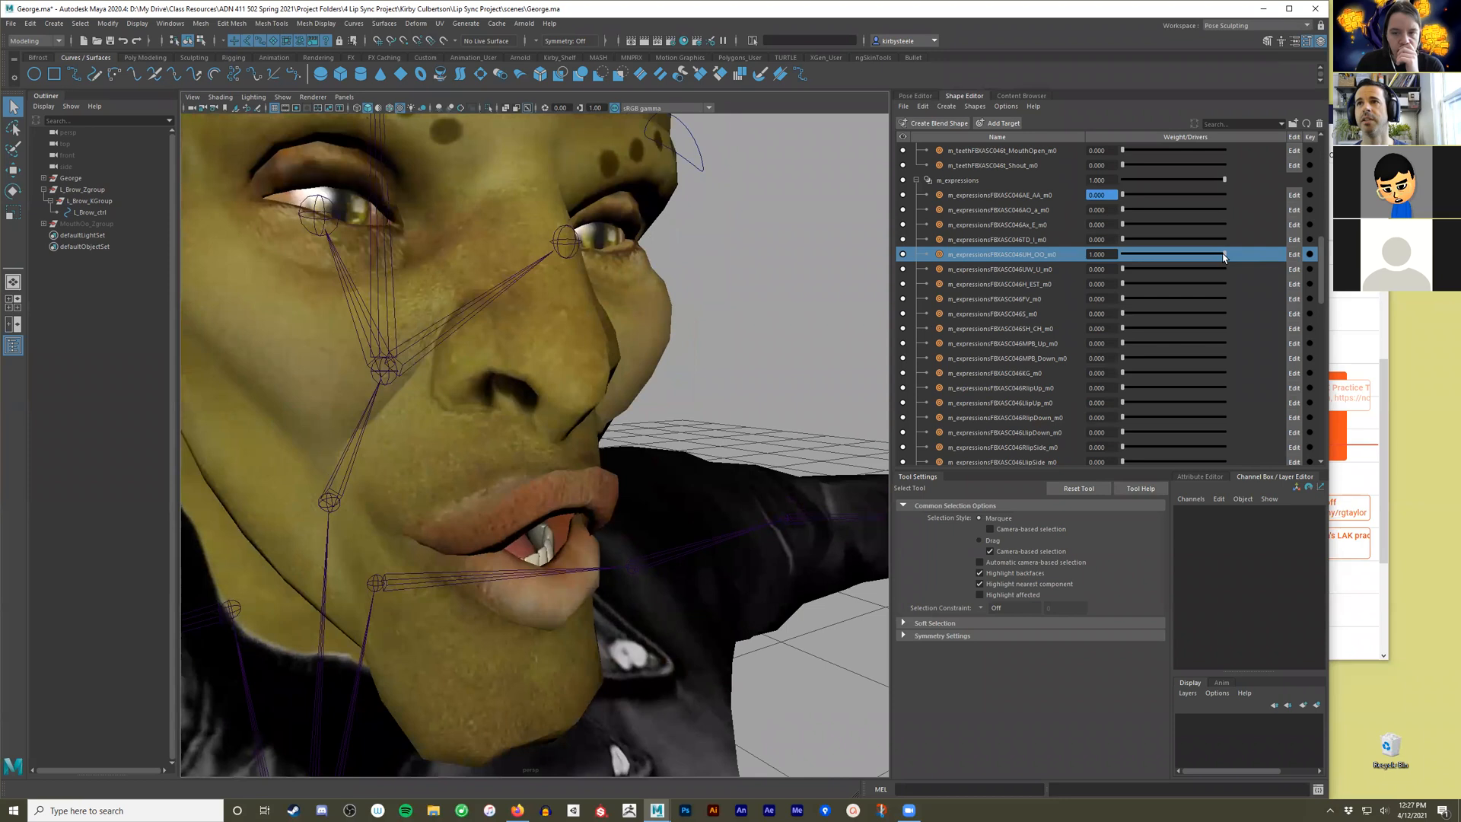
Reset the UH_OO targets of both m_expressions and m_teeth to a weight of 0.
drag(1224, 257, 1136, 240)
scroll(1174, 293, up, 8)
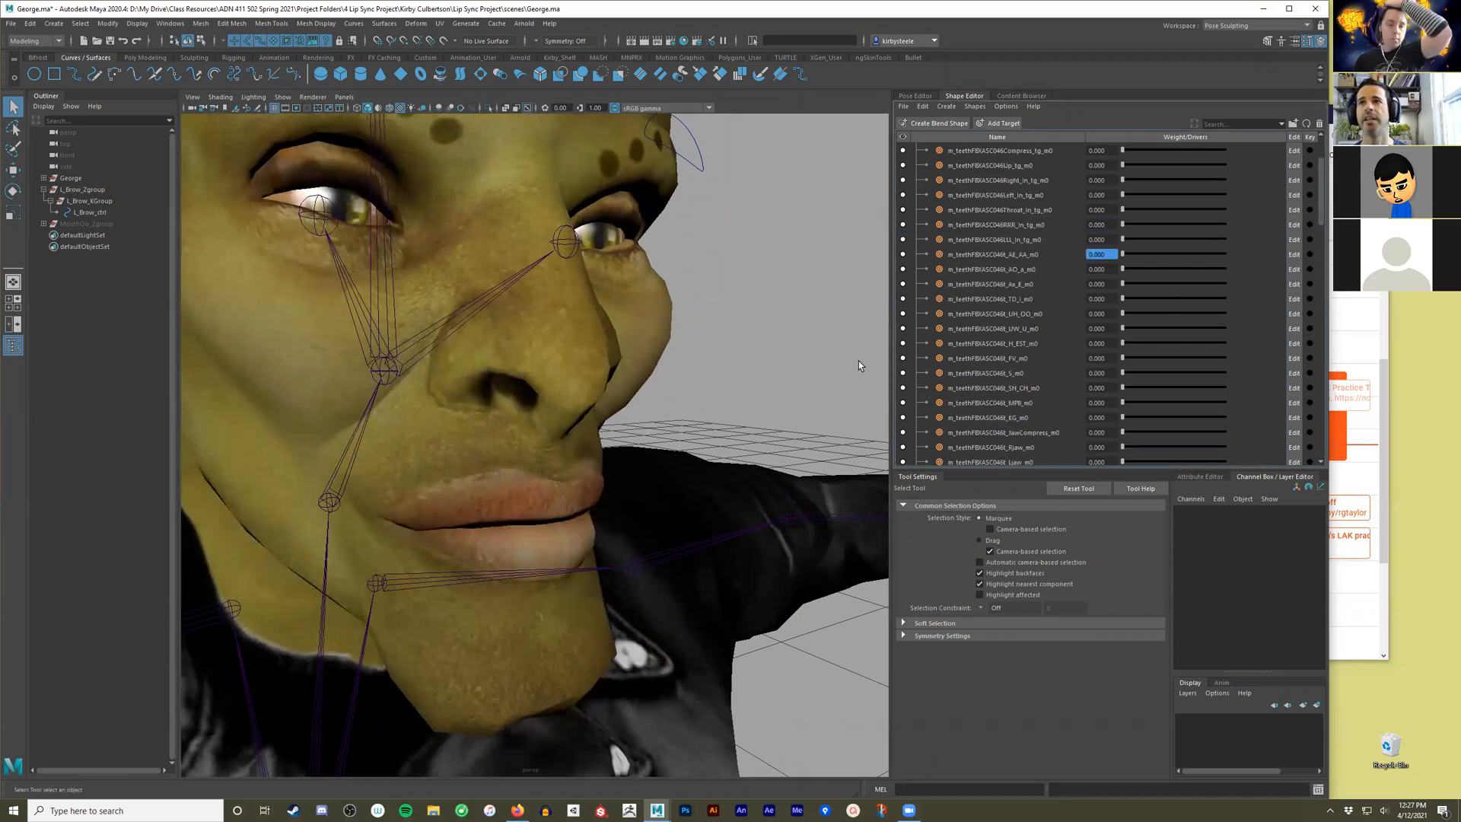
alt+right_drag(772, 347, 662, 355)
alt+drag(662, 354, 622, 358)
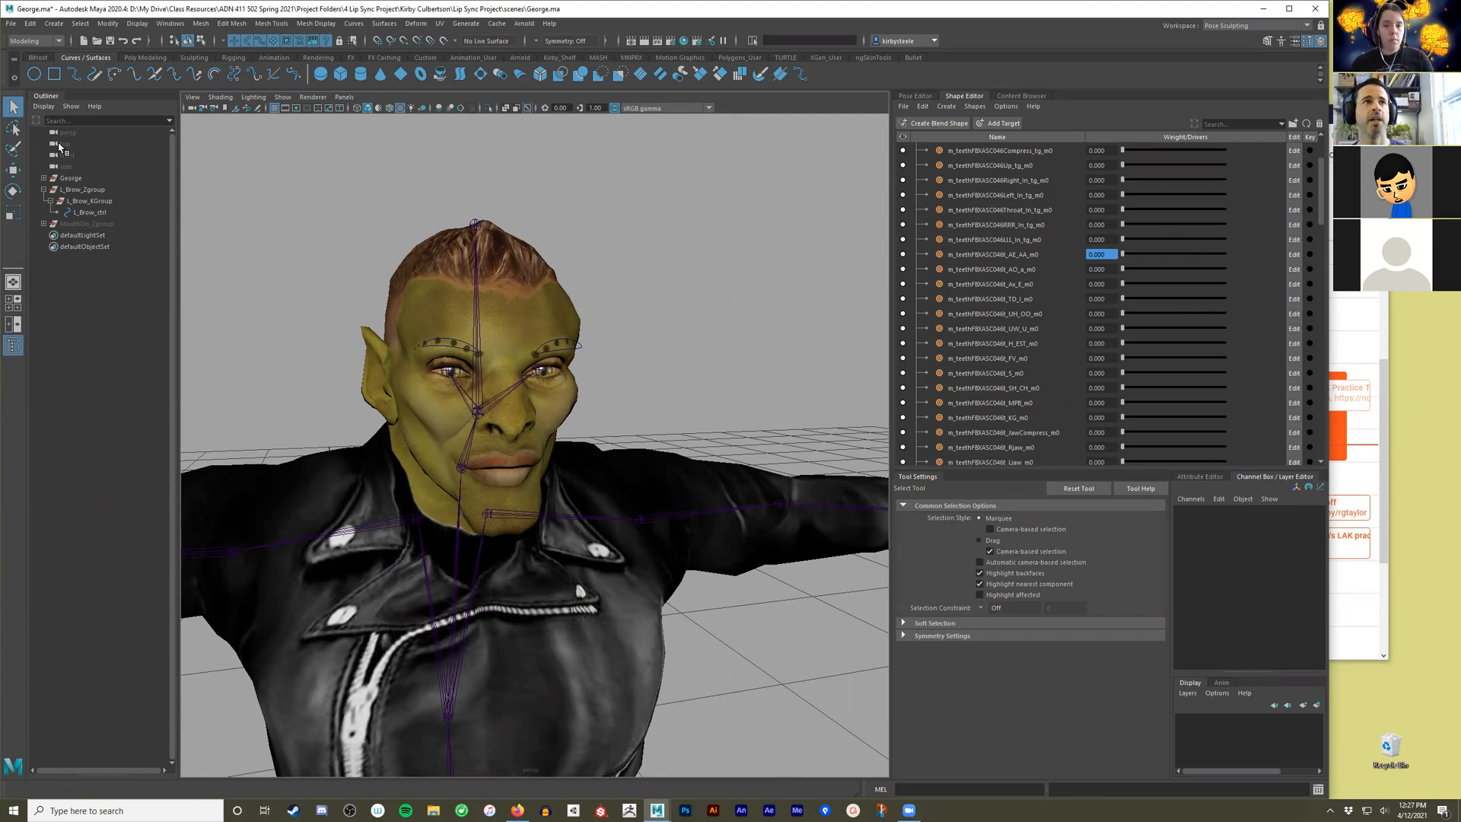
Expand George's Face_Controls group and unhide the MouthA_Zgroup slider control.
click(44, 178)
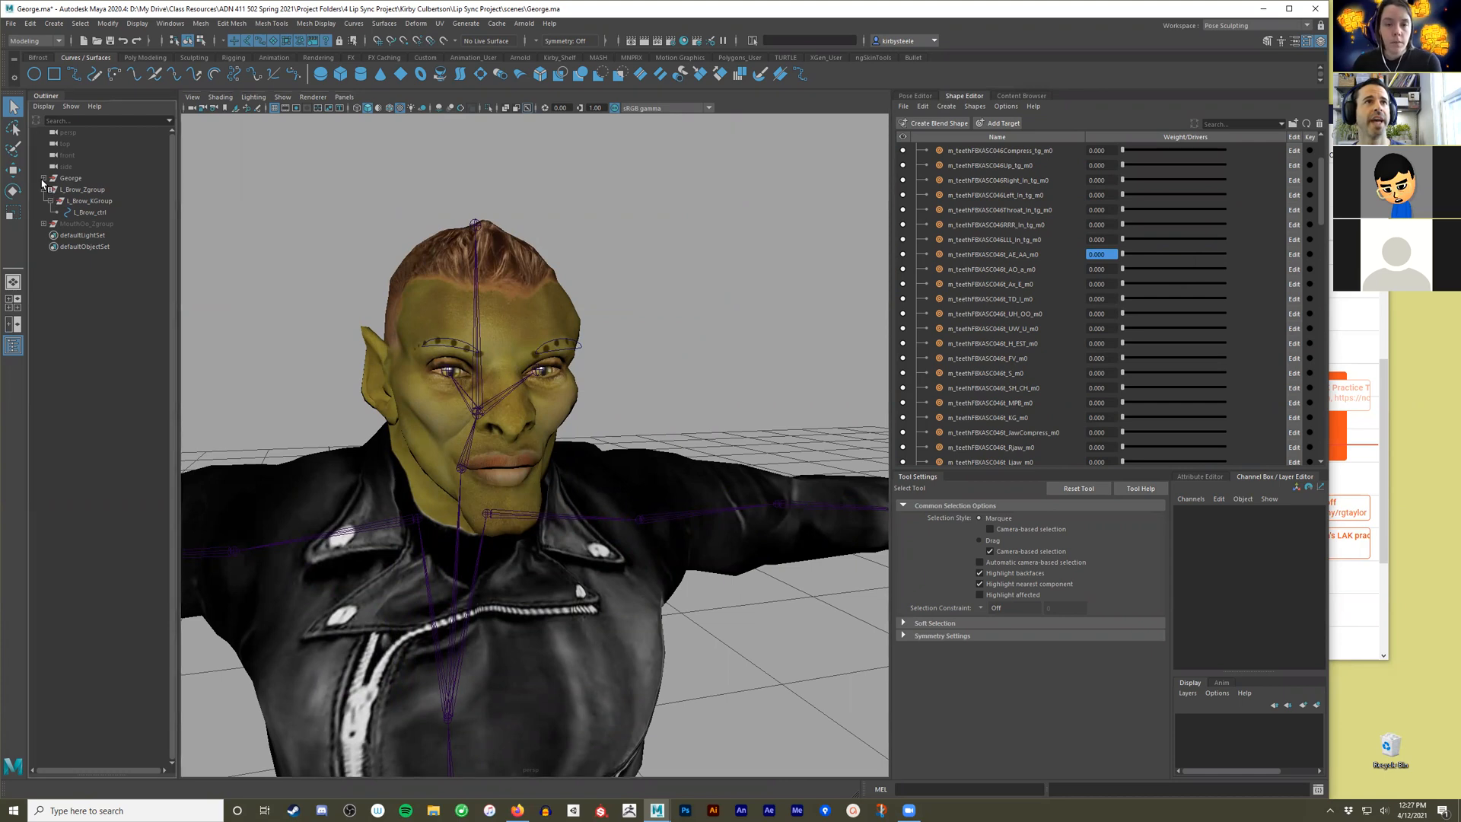
click(50, 213)
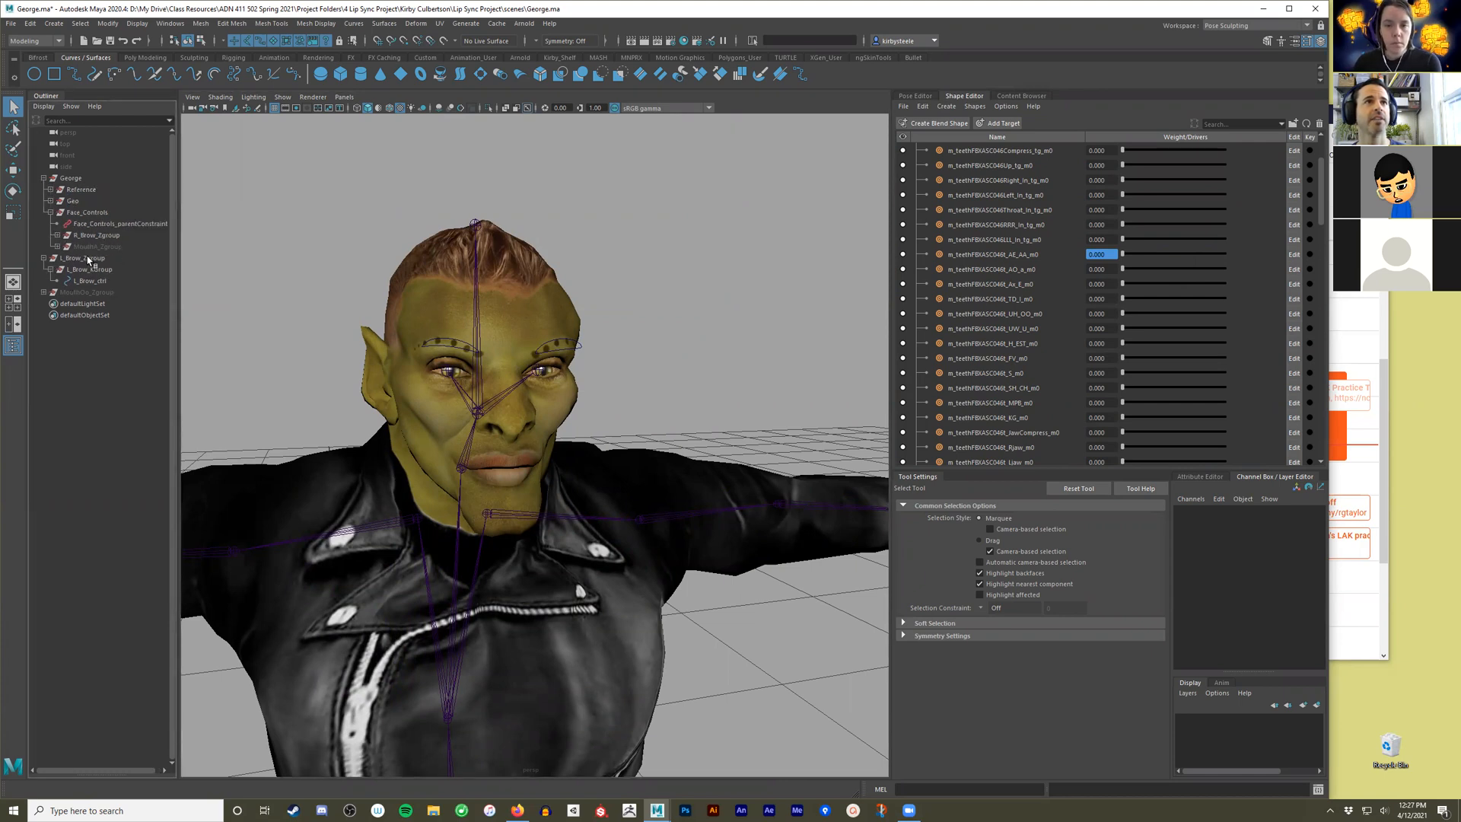
click(101, 246)
key(shift+h)
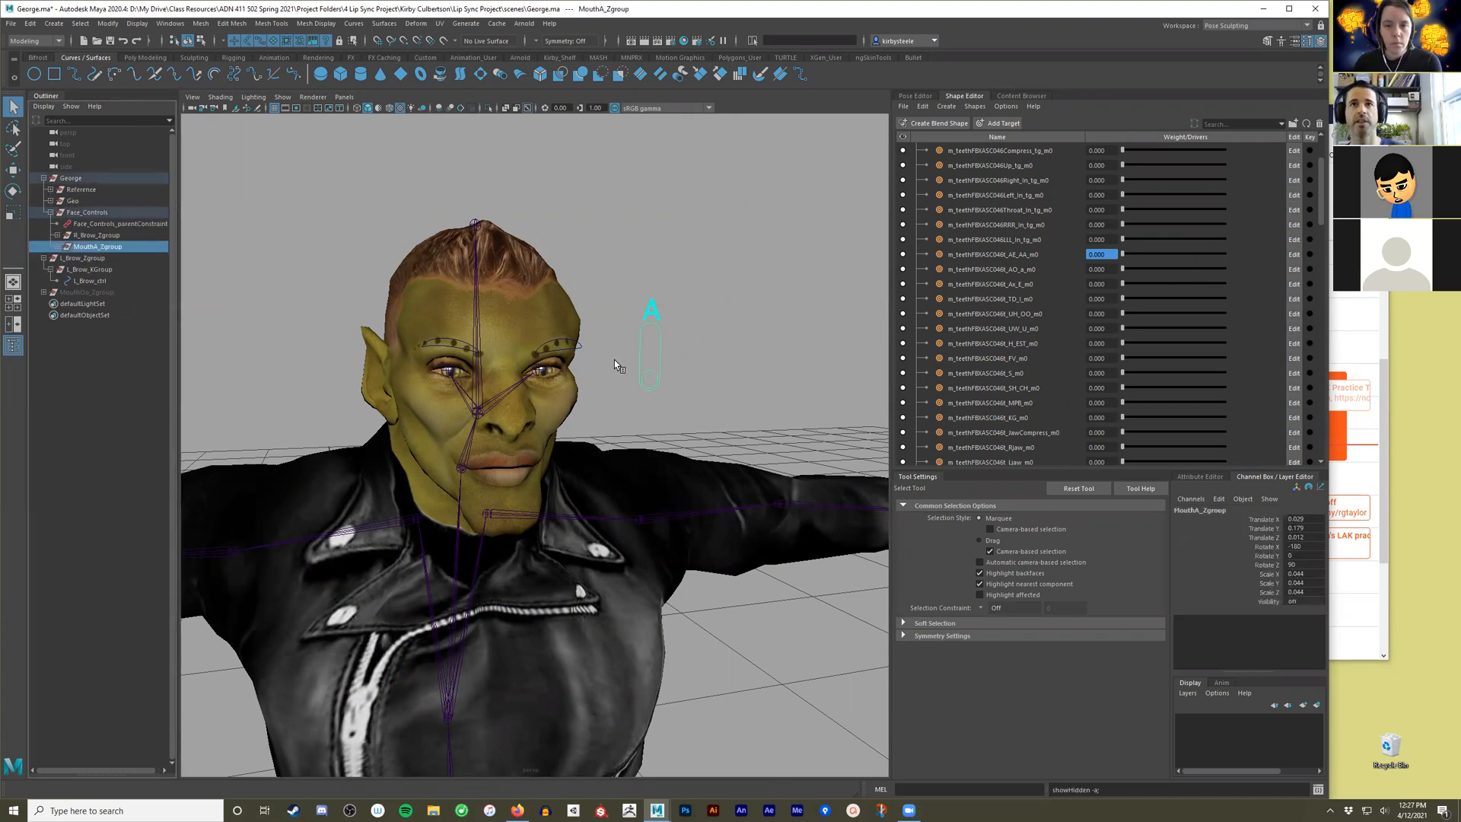
click(685, 304)
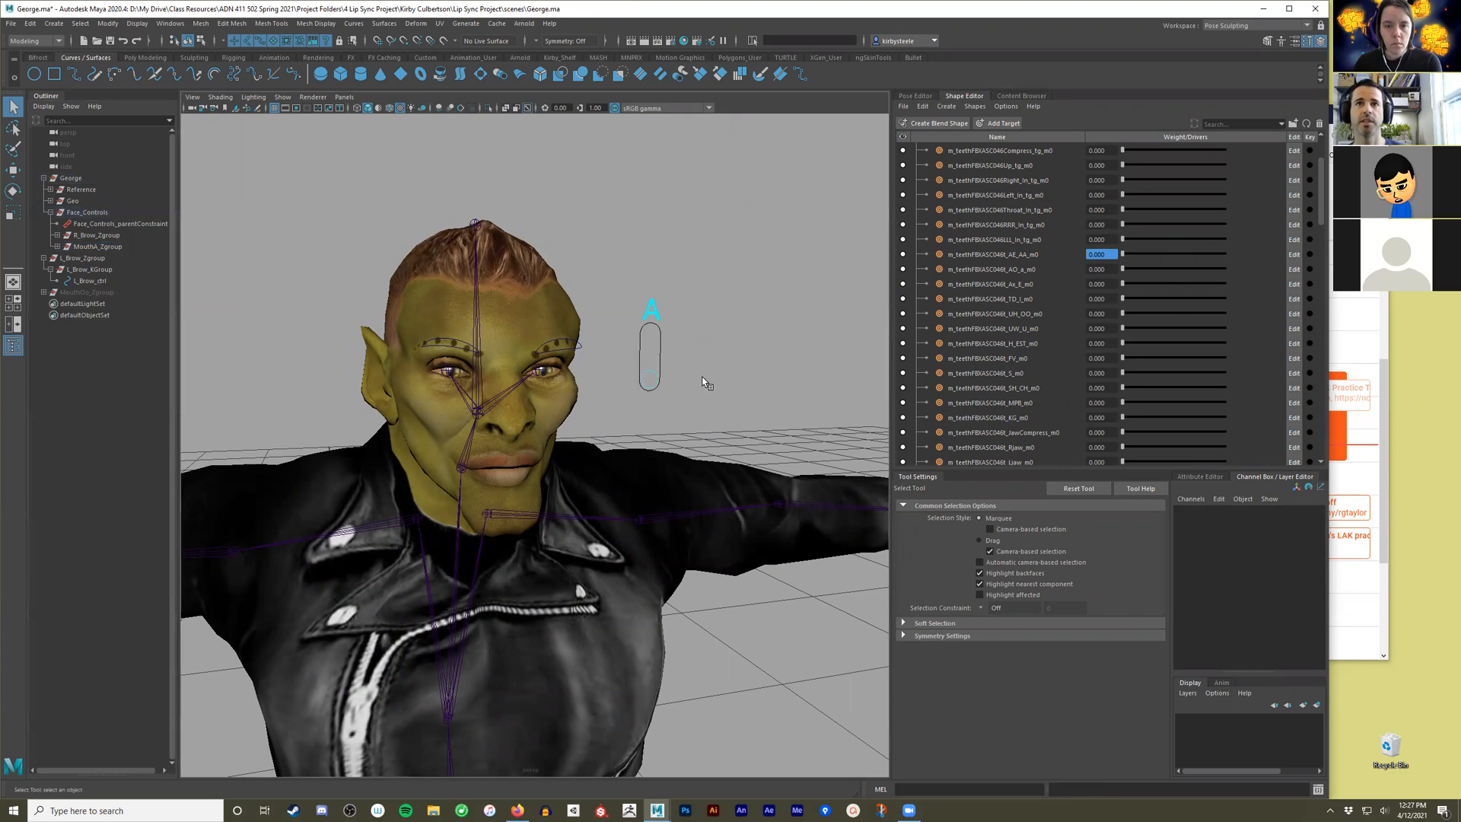
Unhide MouthOo_Zgroup and bring the Oo slider control into view beside the character.
click(87, 293)
scroll(638, 505, down, 5)
key(shift+h)
scroll(648, 541, down, 6)
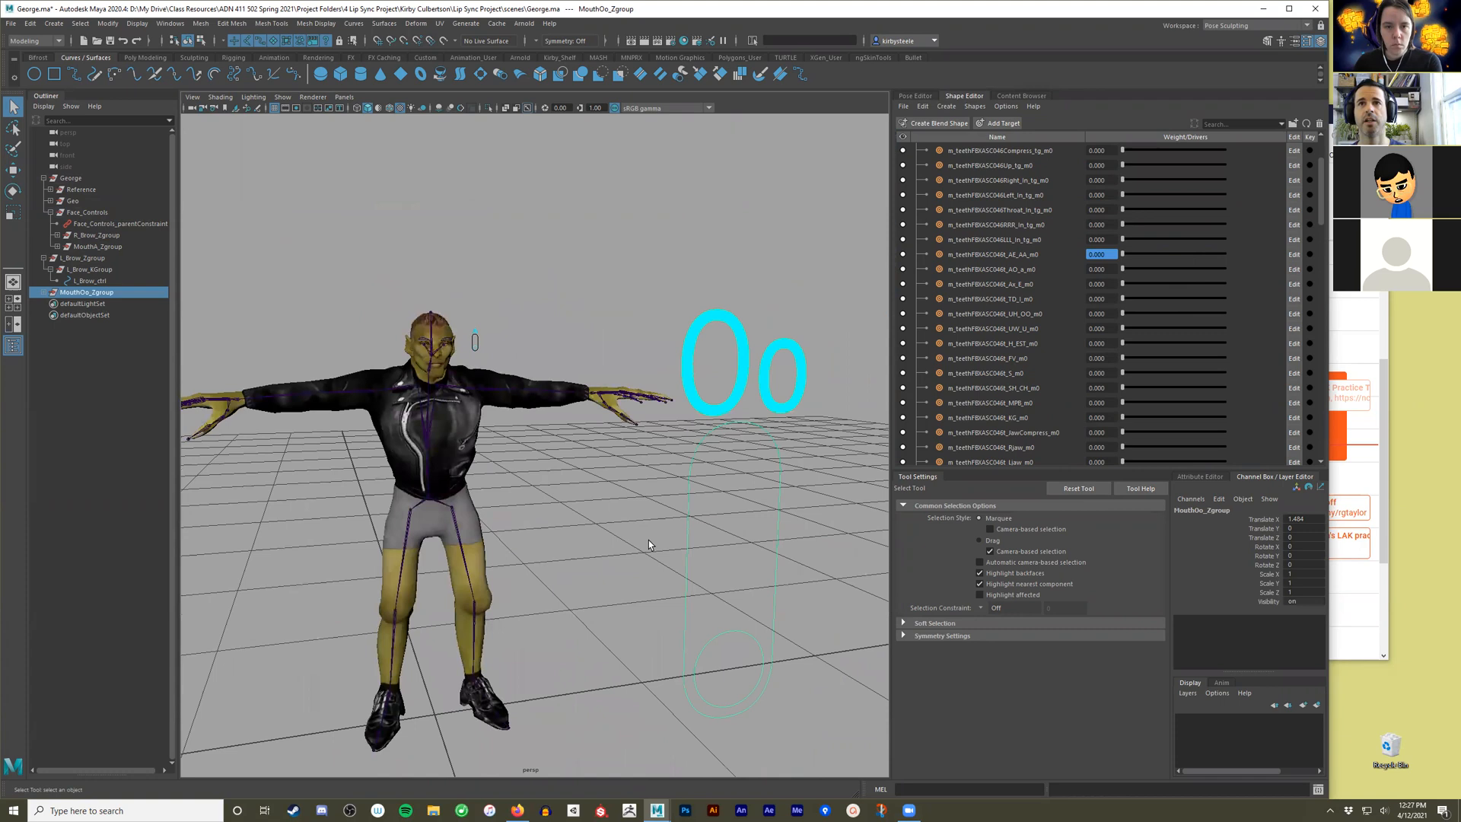
alt+middle_drag(731, 525, 548, 520)
alt+drag(549, 520, 646, 465)
click(610, 522)
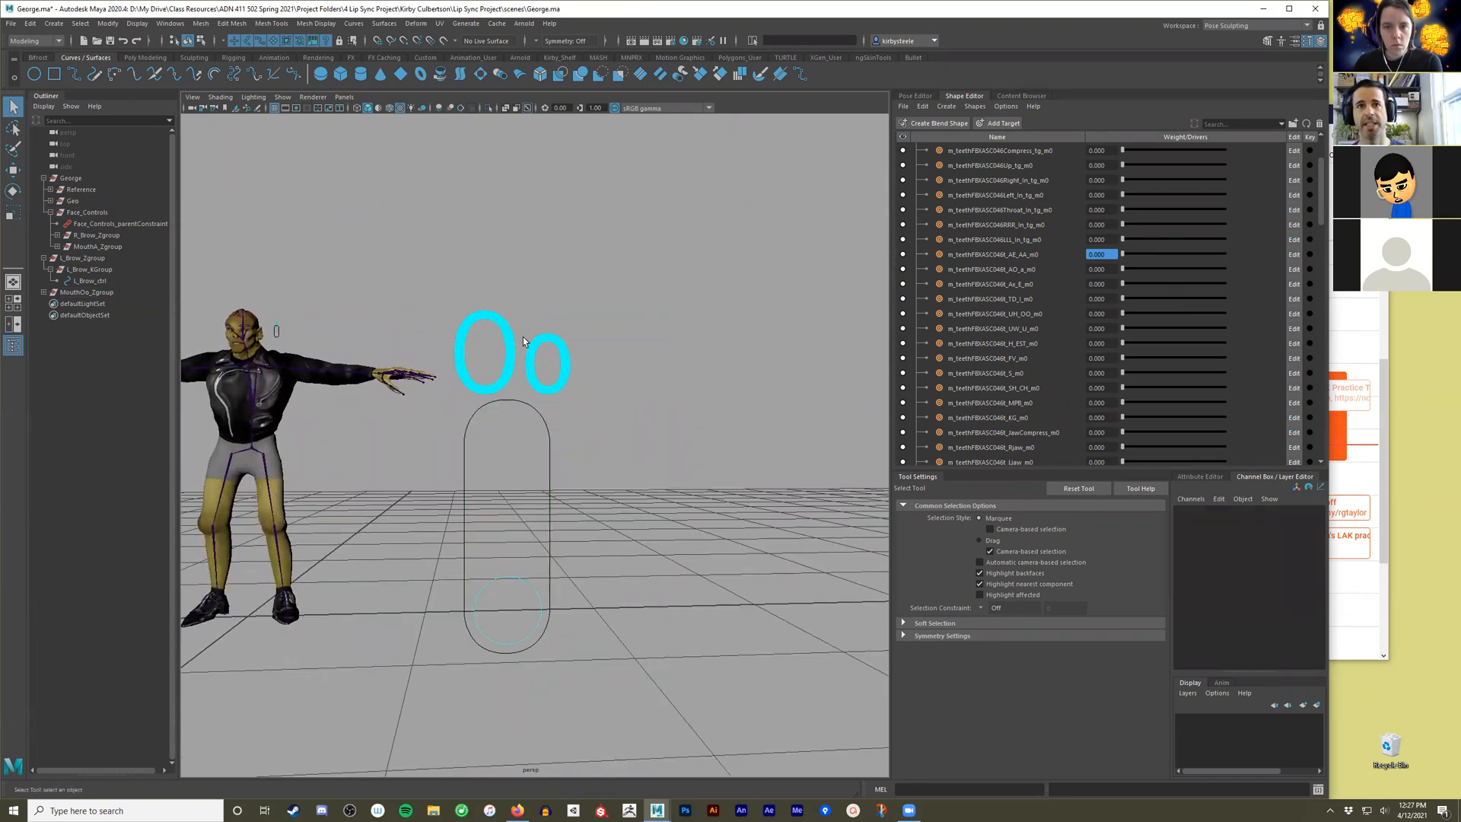
Create a NURBS circle at the origin and switch the workspace to Maya Classic.
alt+drag(442, 551, 514, 411)
click(26, 74)
alt+drag(482, 594, 553, 512)
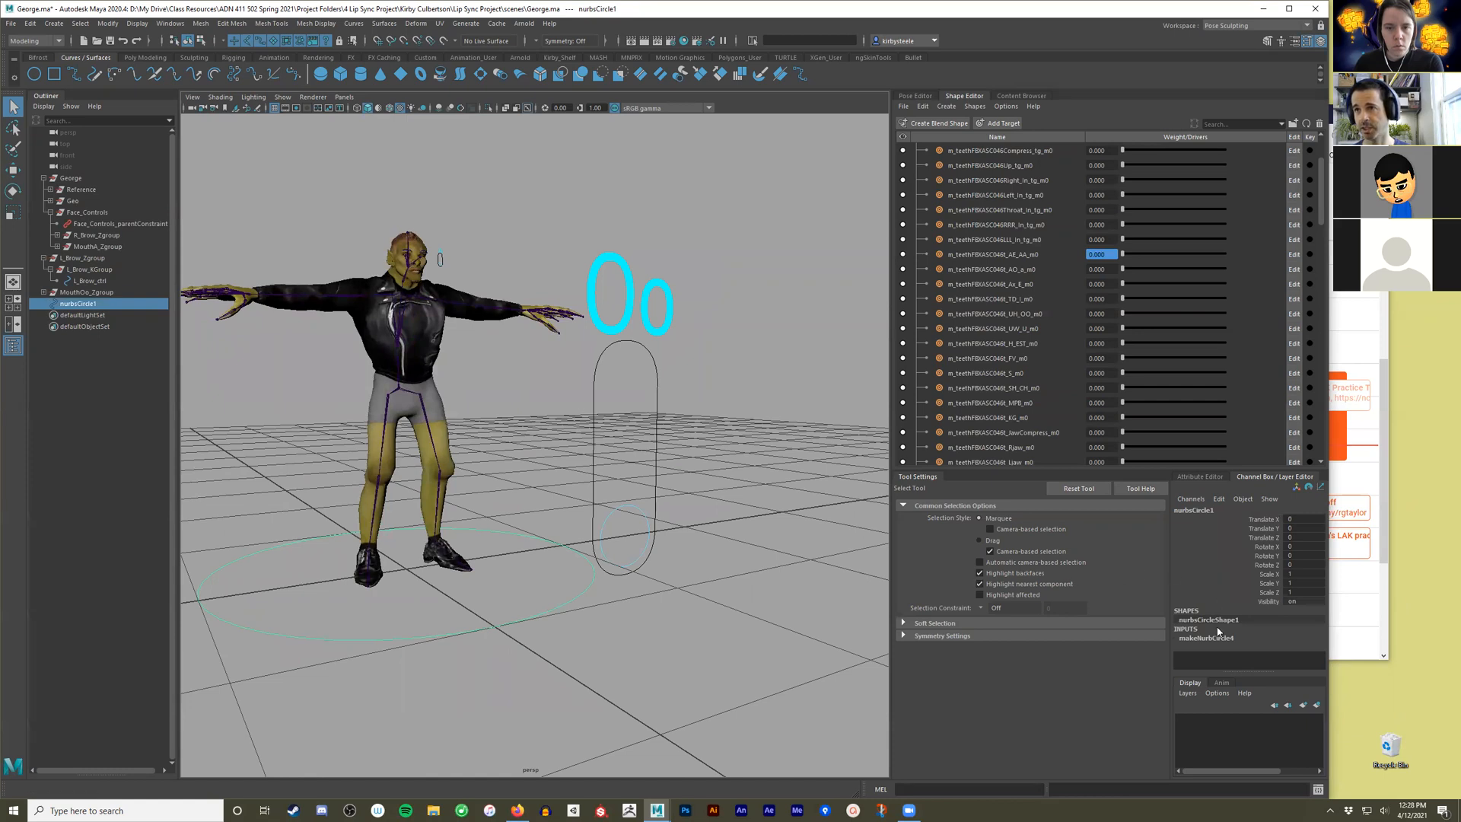
click(1256, 25)
click(1252, 51)
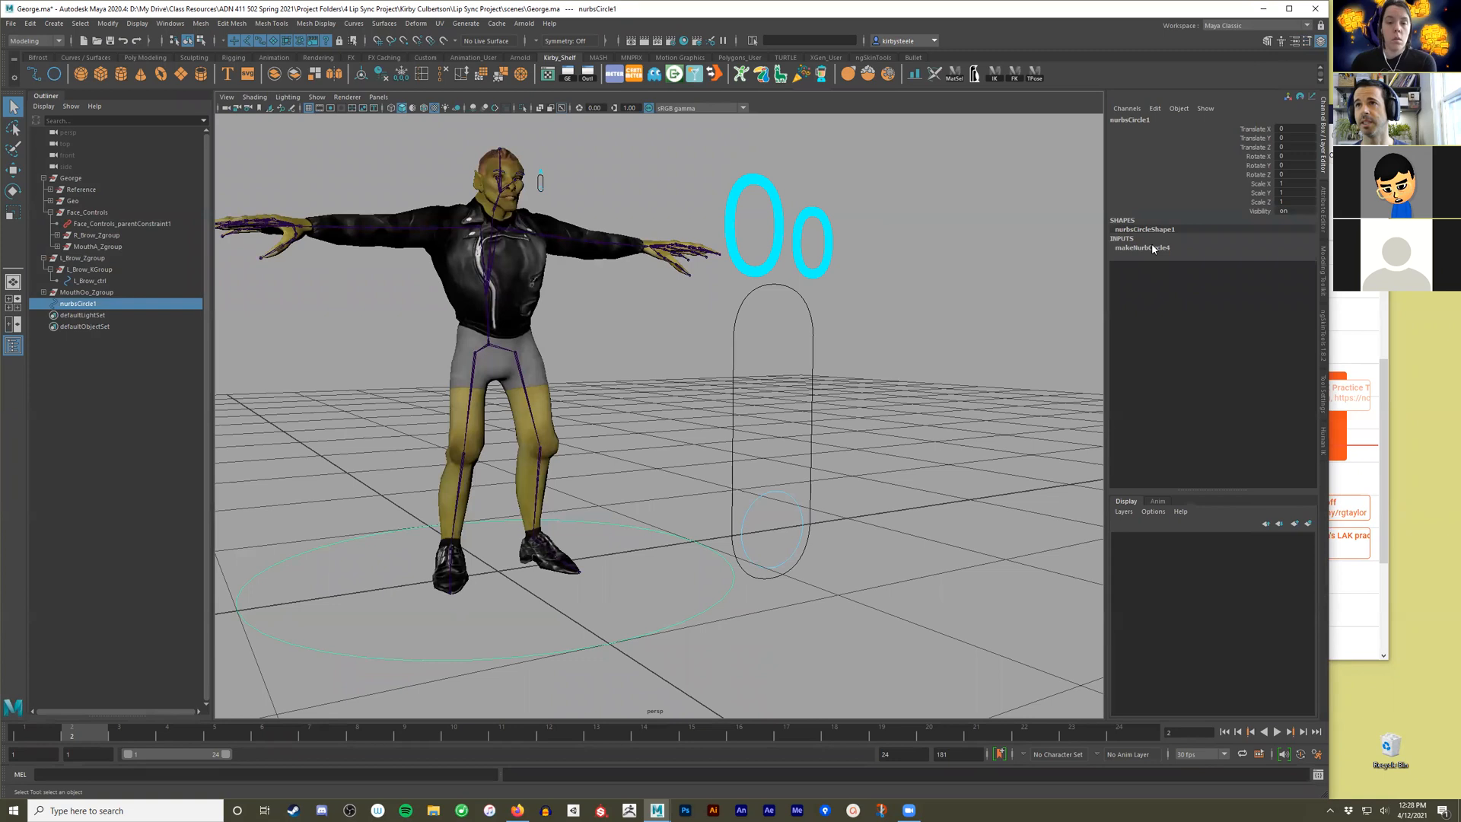
Set the circle's Normal Y to 0 and Normal Z to 1 so it stands upright.
click(1152, 247)
click(1306, 257)
key(Tab)
text(0)
key(Tab)
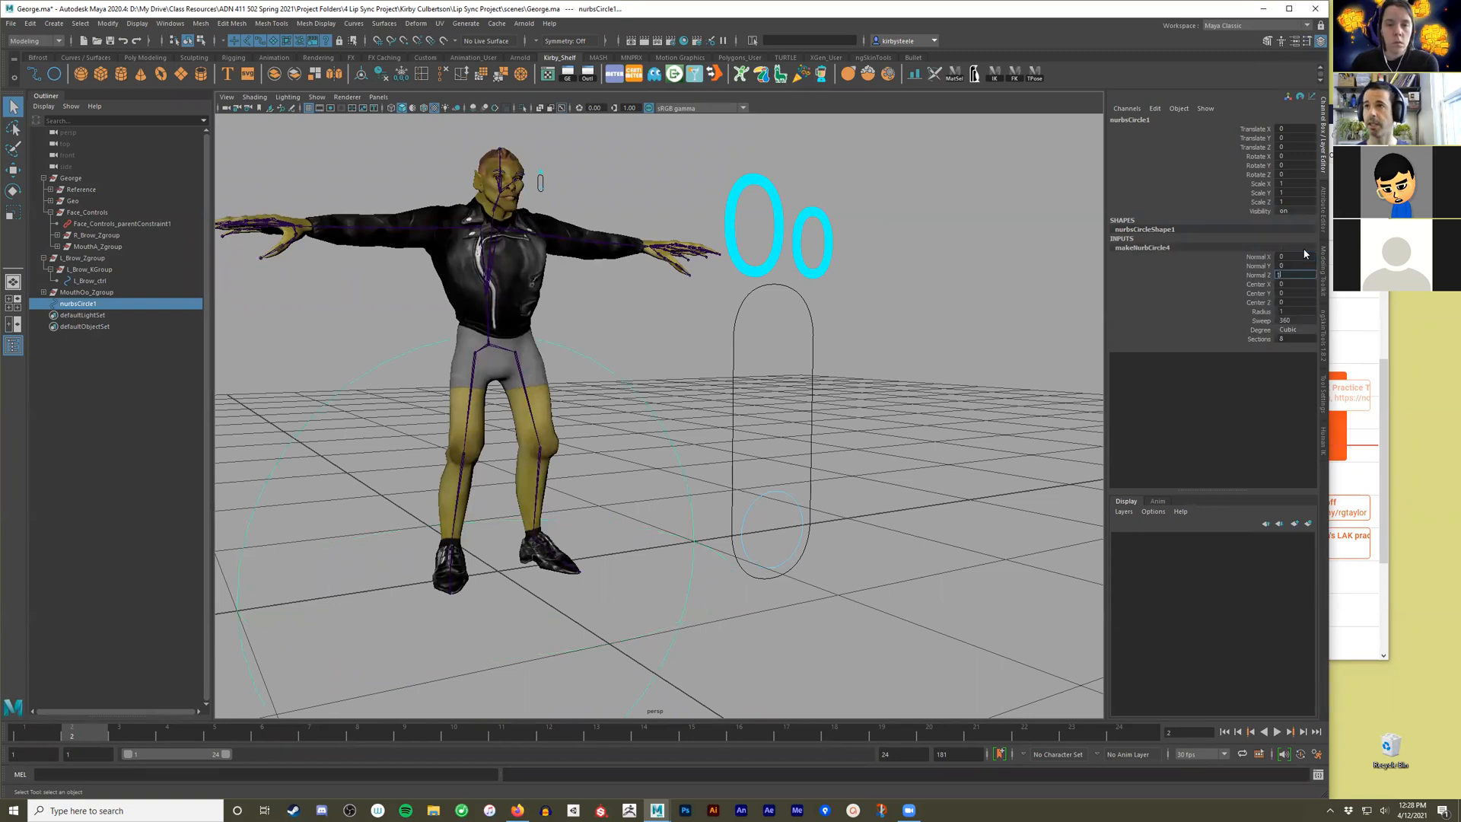
key(Return)
alt+drag(875, 471, 754, 495)
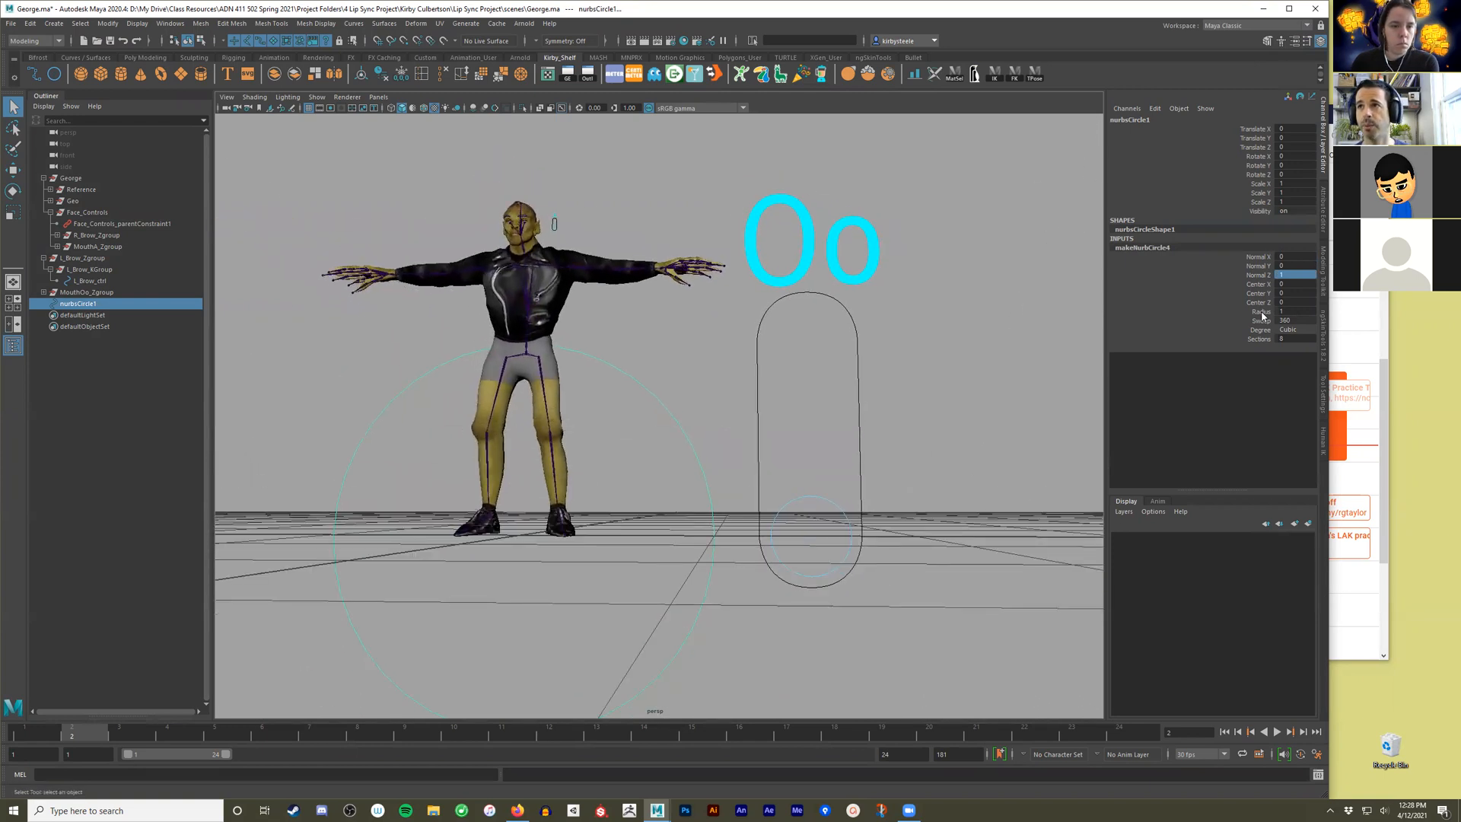
Try raising the new circle to a Translate Y of 1, and undo the move.
alt+drag(724, 587, 662, 395)
key(w)
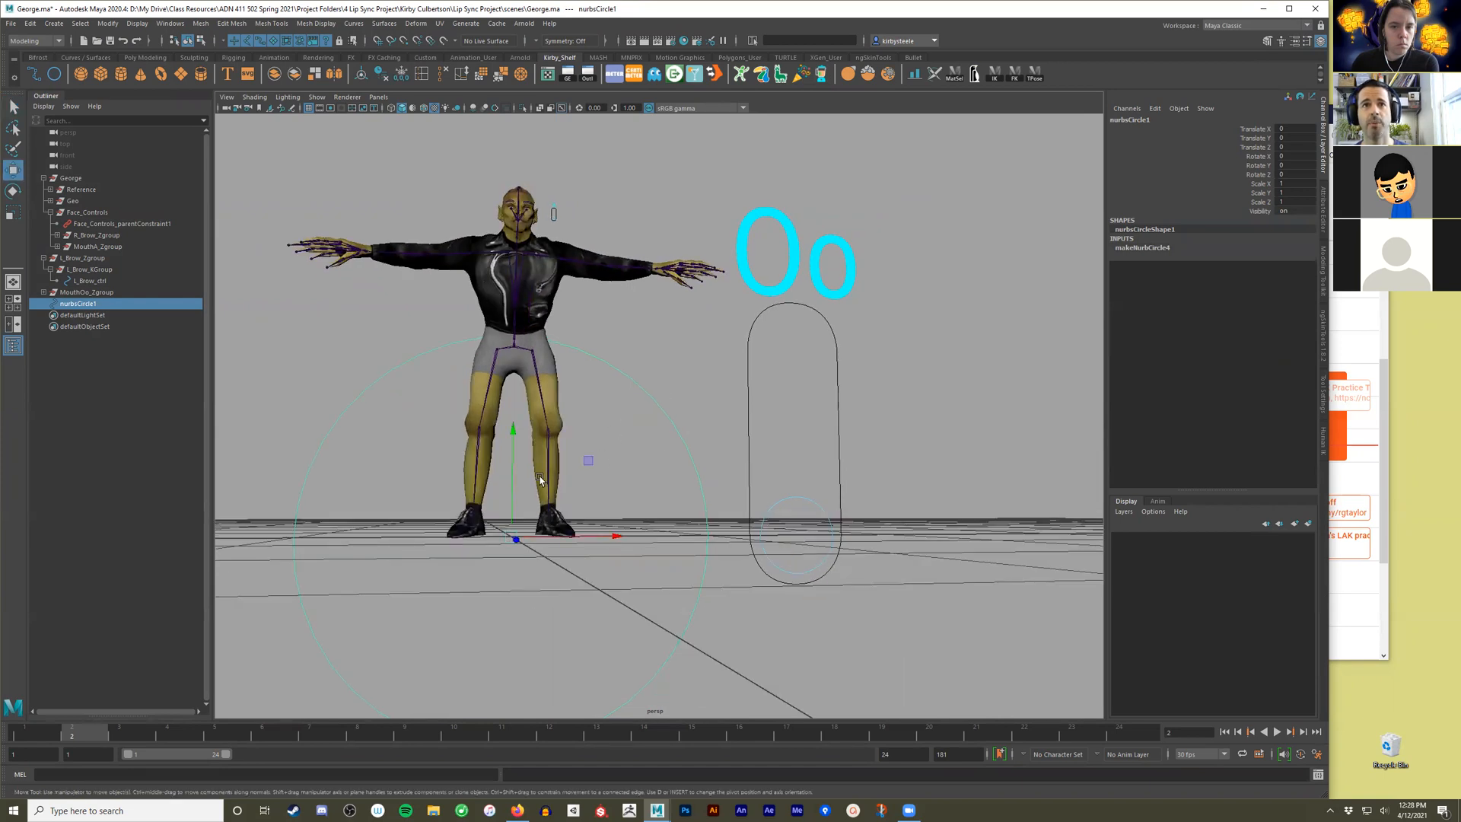
click(1292, 139)
text(1)
key(Return)
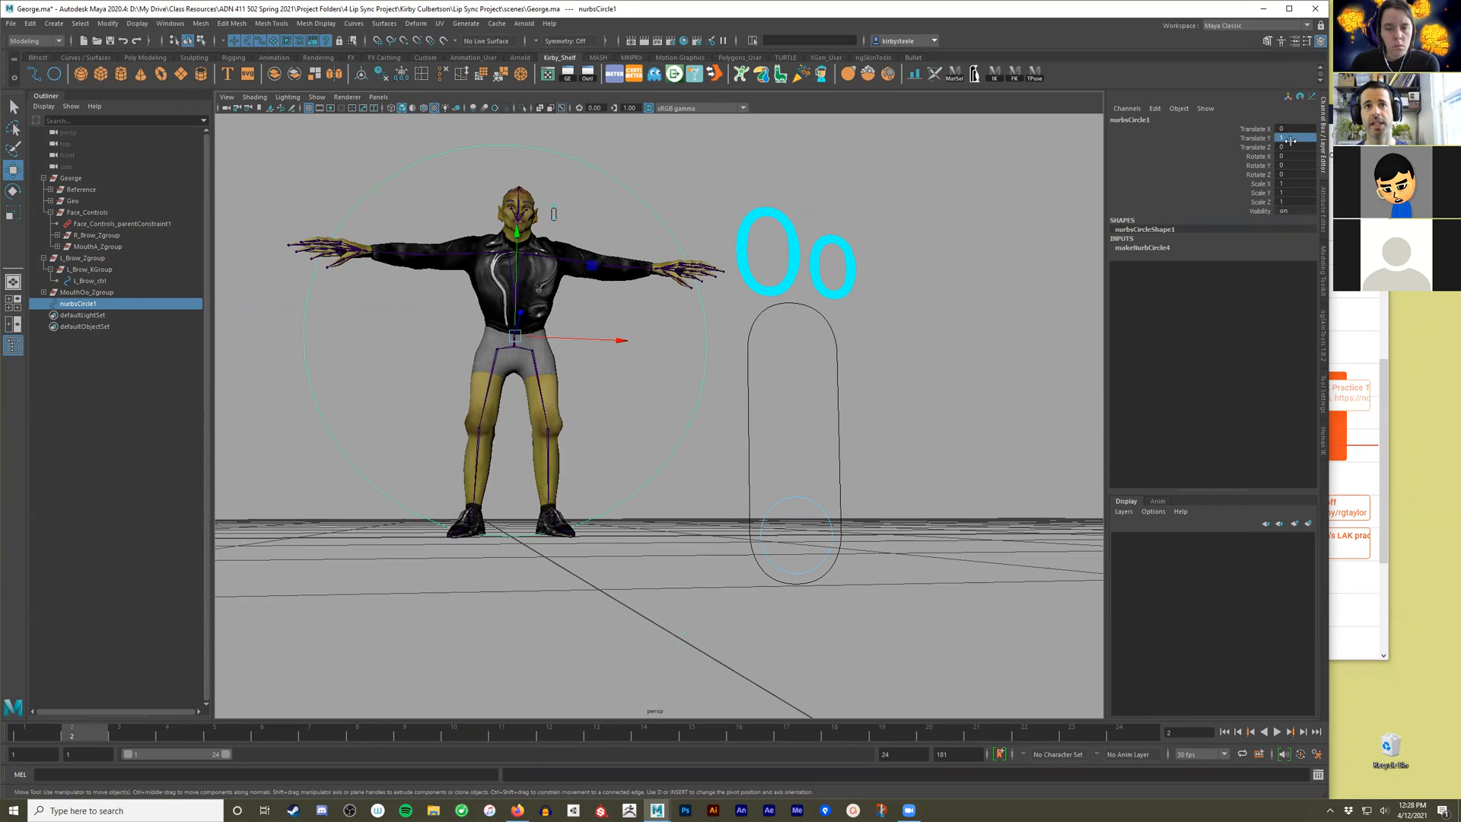
key(ctrl+z)
Test-slide MouthOo_ctrl upward inside its capsule frame and undo the move.
click(801, 500)
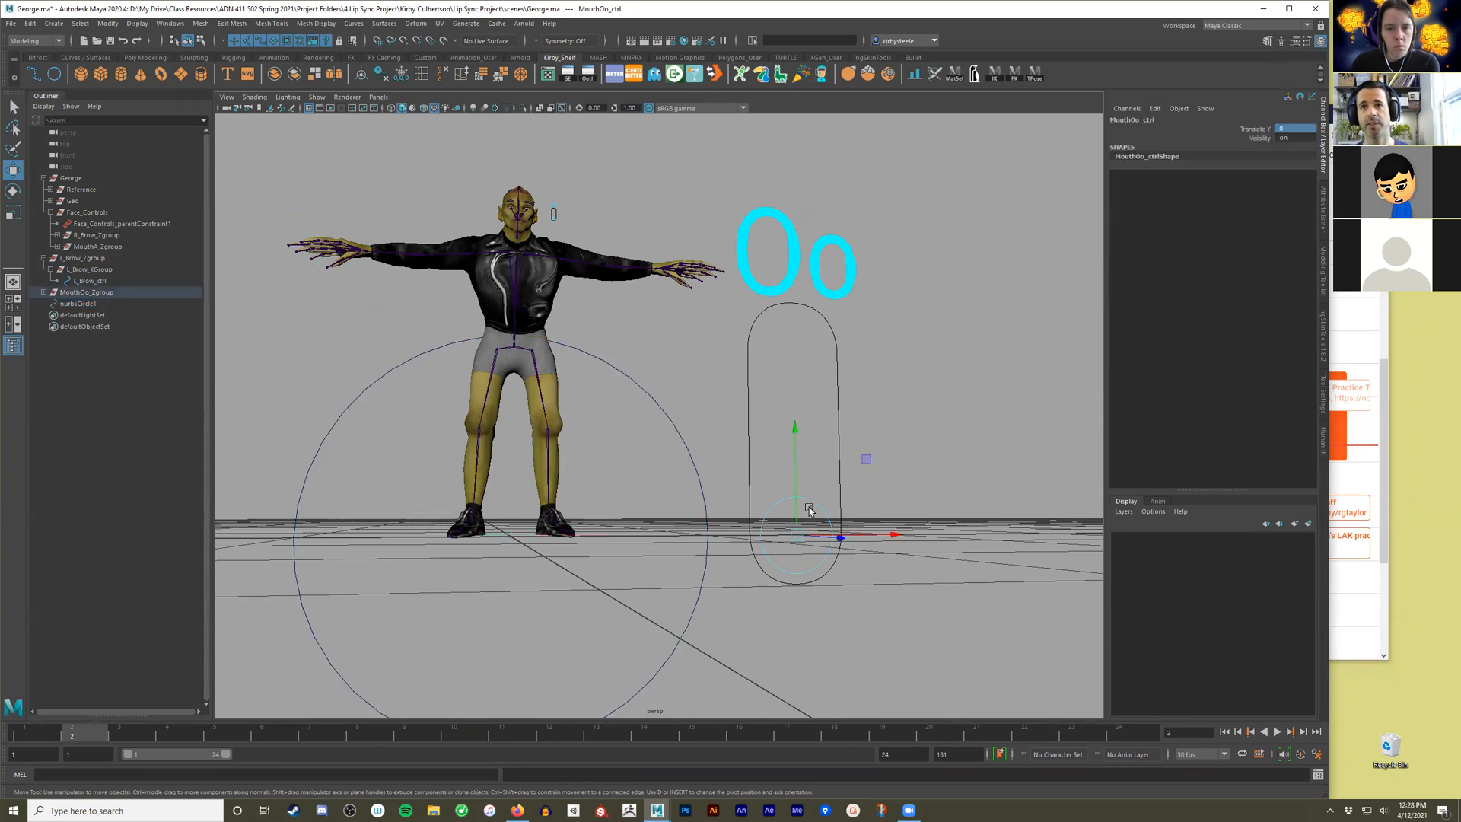
drag(796, 468, 768, 300)
key(ctrl+z)
Select the new circle and raise it along Y to about 0.84.
drag(679, 371, 608, 439)
drag(514, 477, 505, 312)
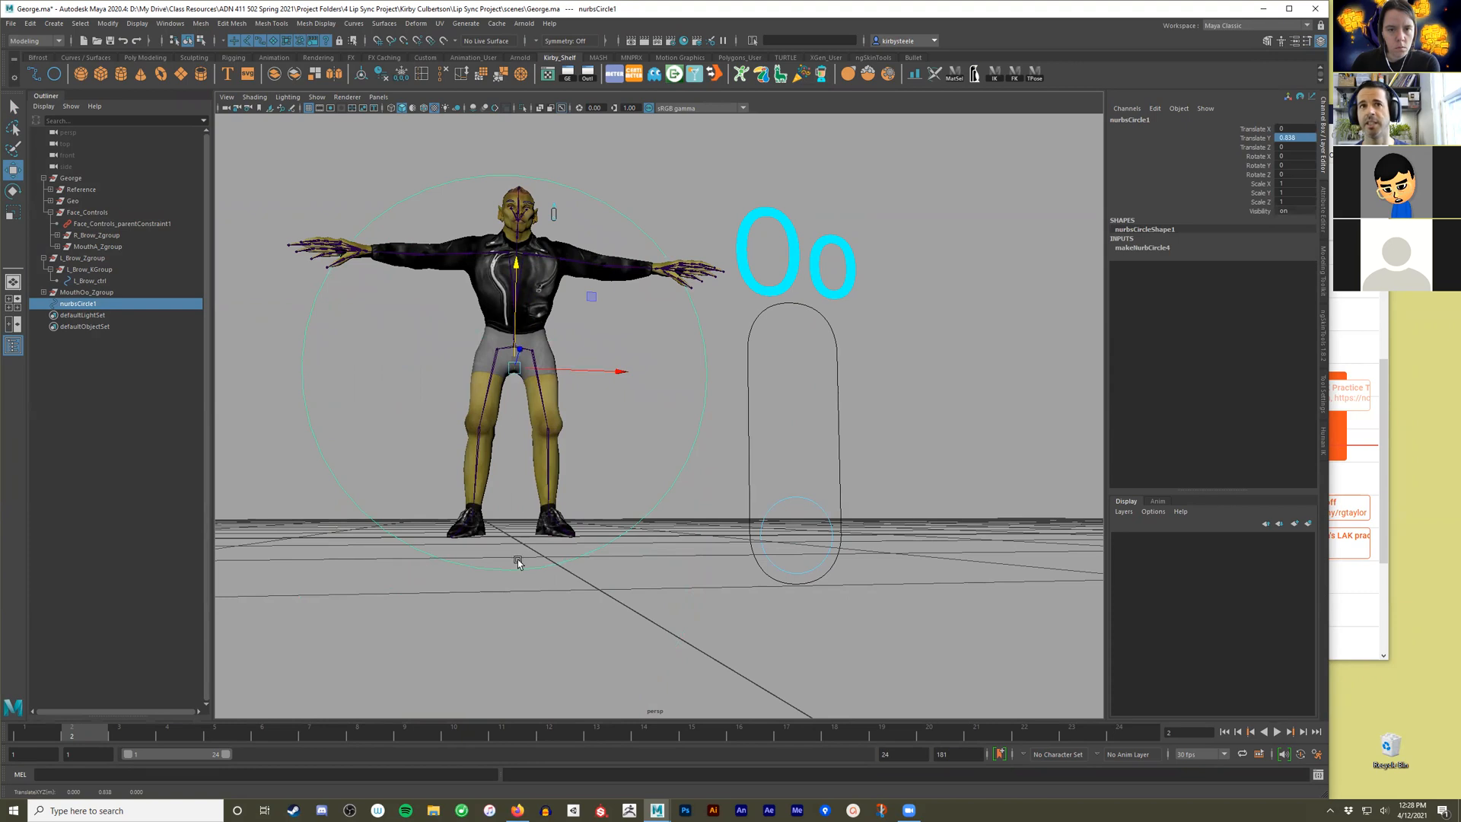
Undo the new circle's upward move and set its Radius to 0.2.
key(ctrl+z)
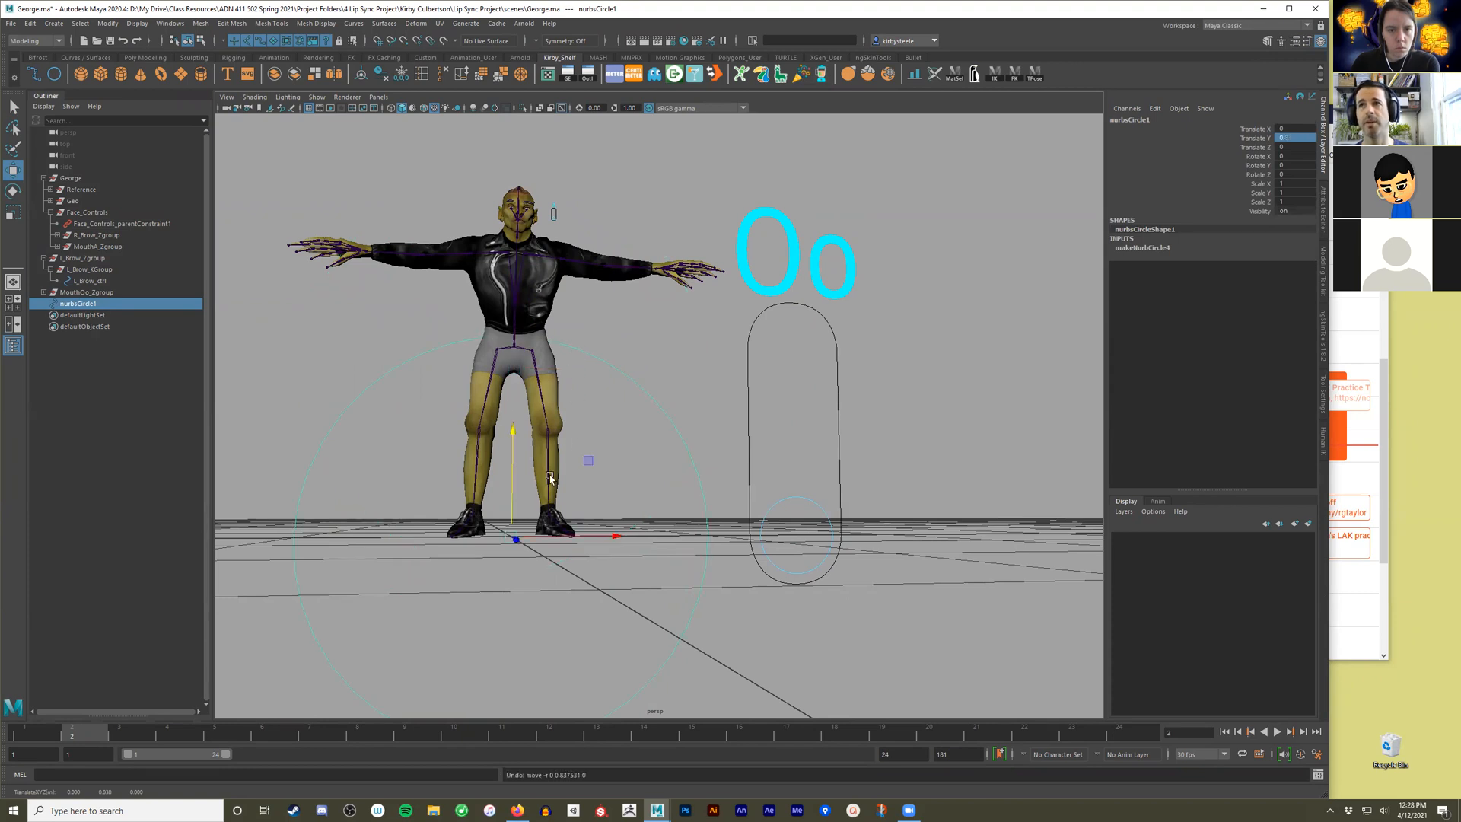
click(1137, 248)
double_click(1298, 311)
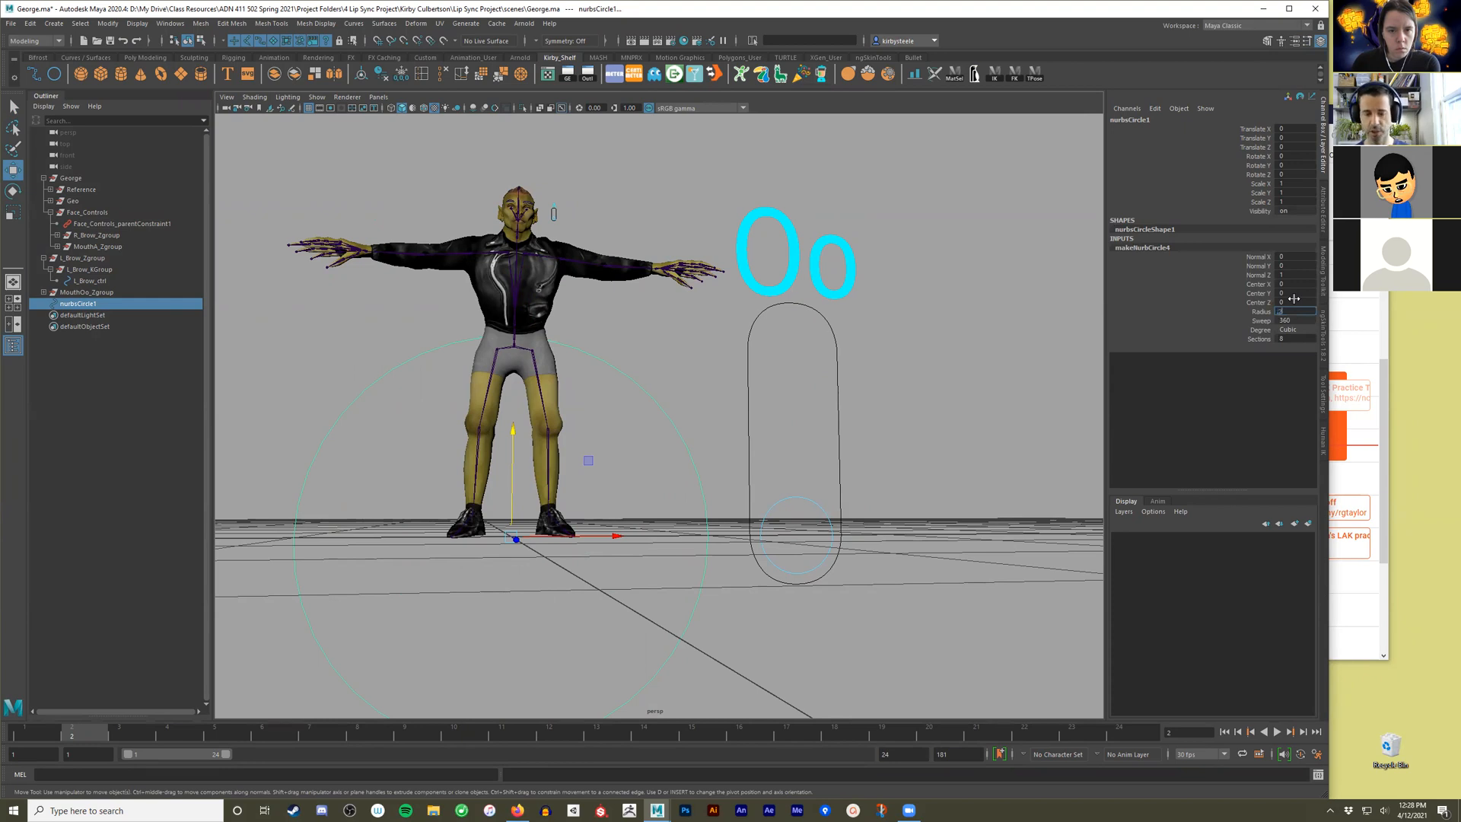
text(.2)
key(Return)
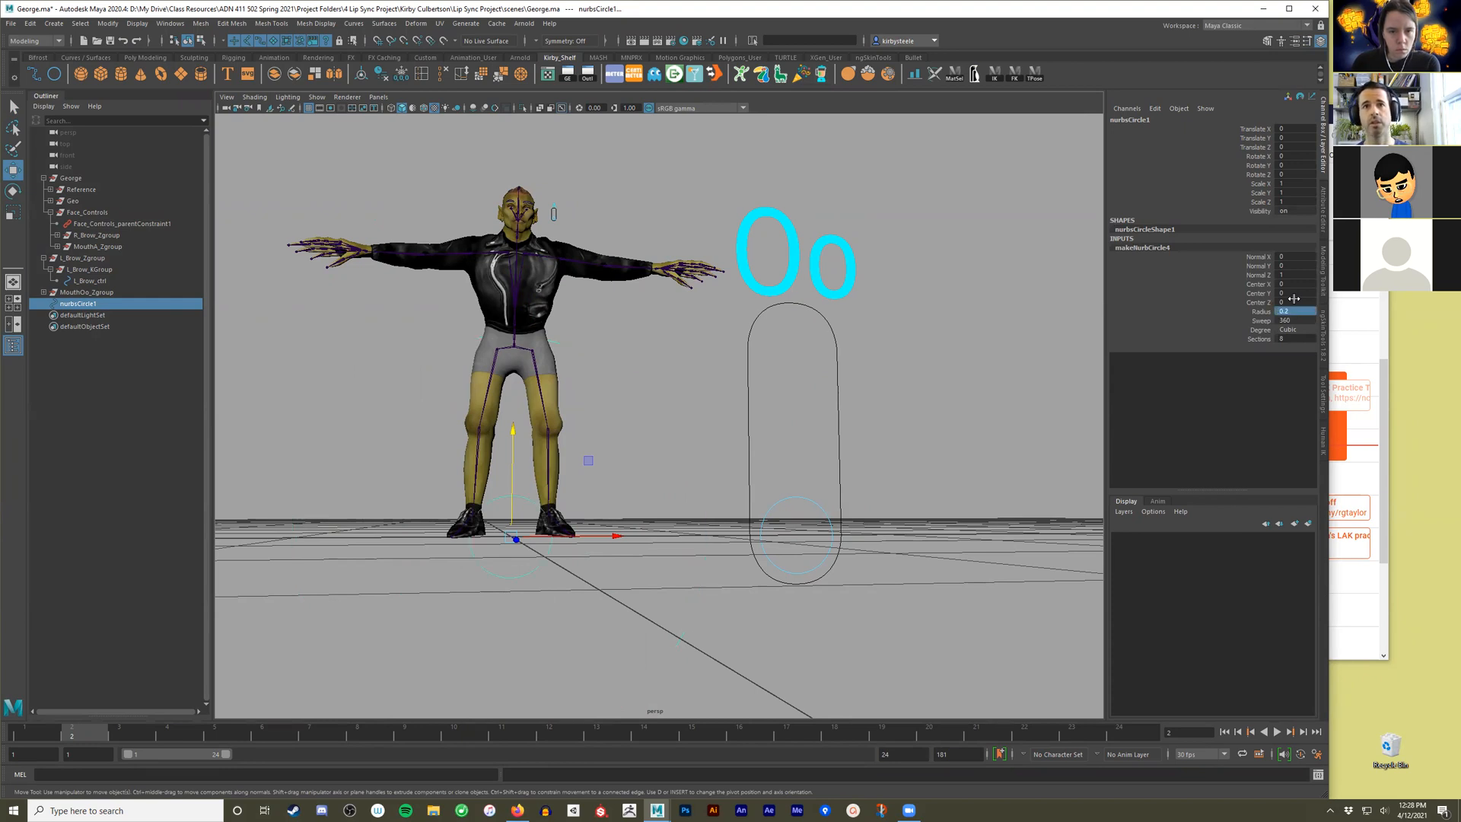
mouse_move(517, 457)
alt+mouse_down()
mouse_move(542, 512)
mouse_move(523, 482)
alt+mouse_up()
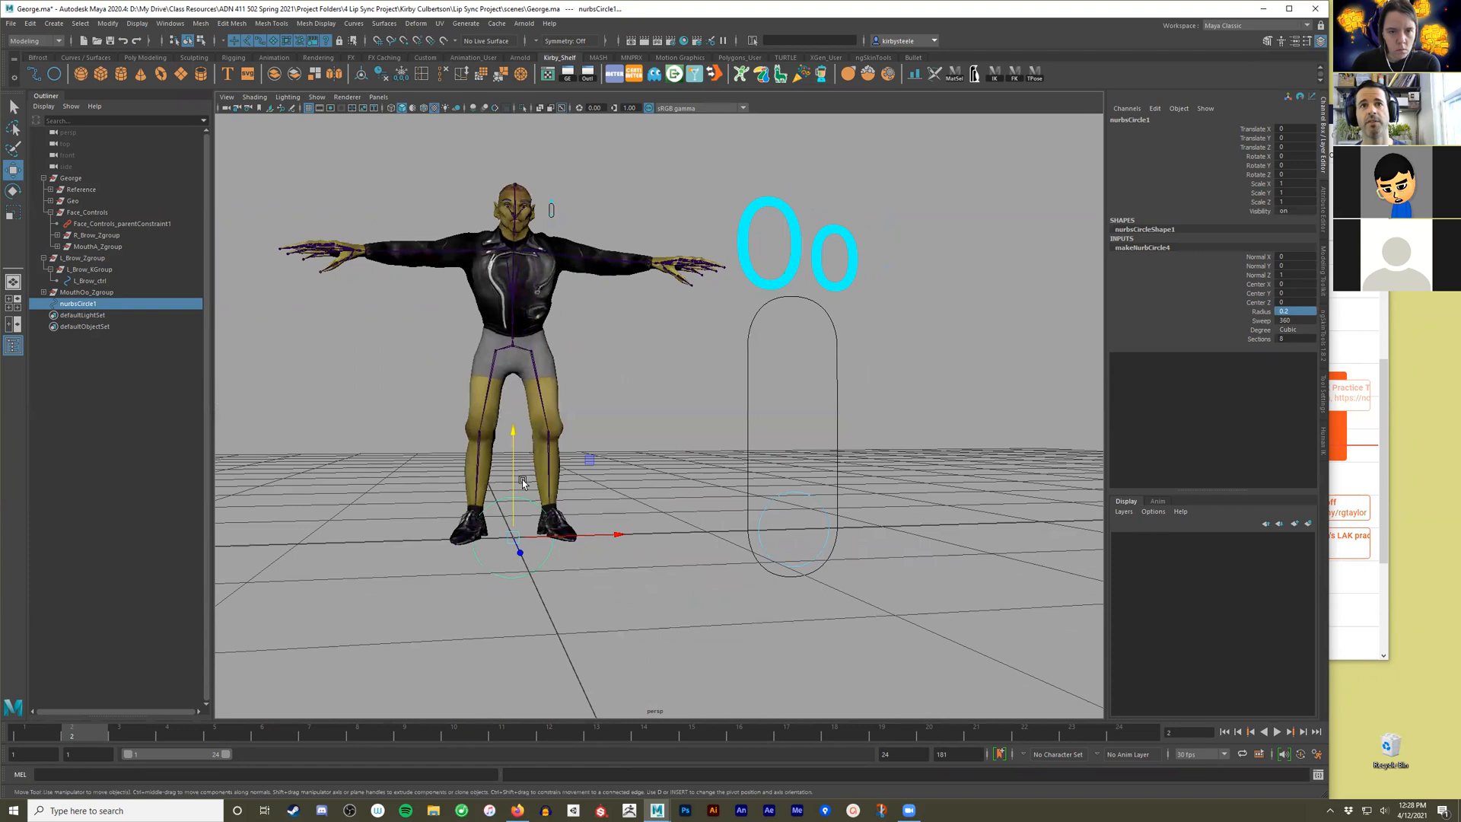
Try the smaller circle at a Translate Y of 1 and undo the change.
double_click(1286, 138)
text(1)
key(Return)
key(ctrl+z)
alt+drag(676, 541, 594, 608)
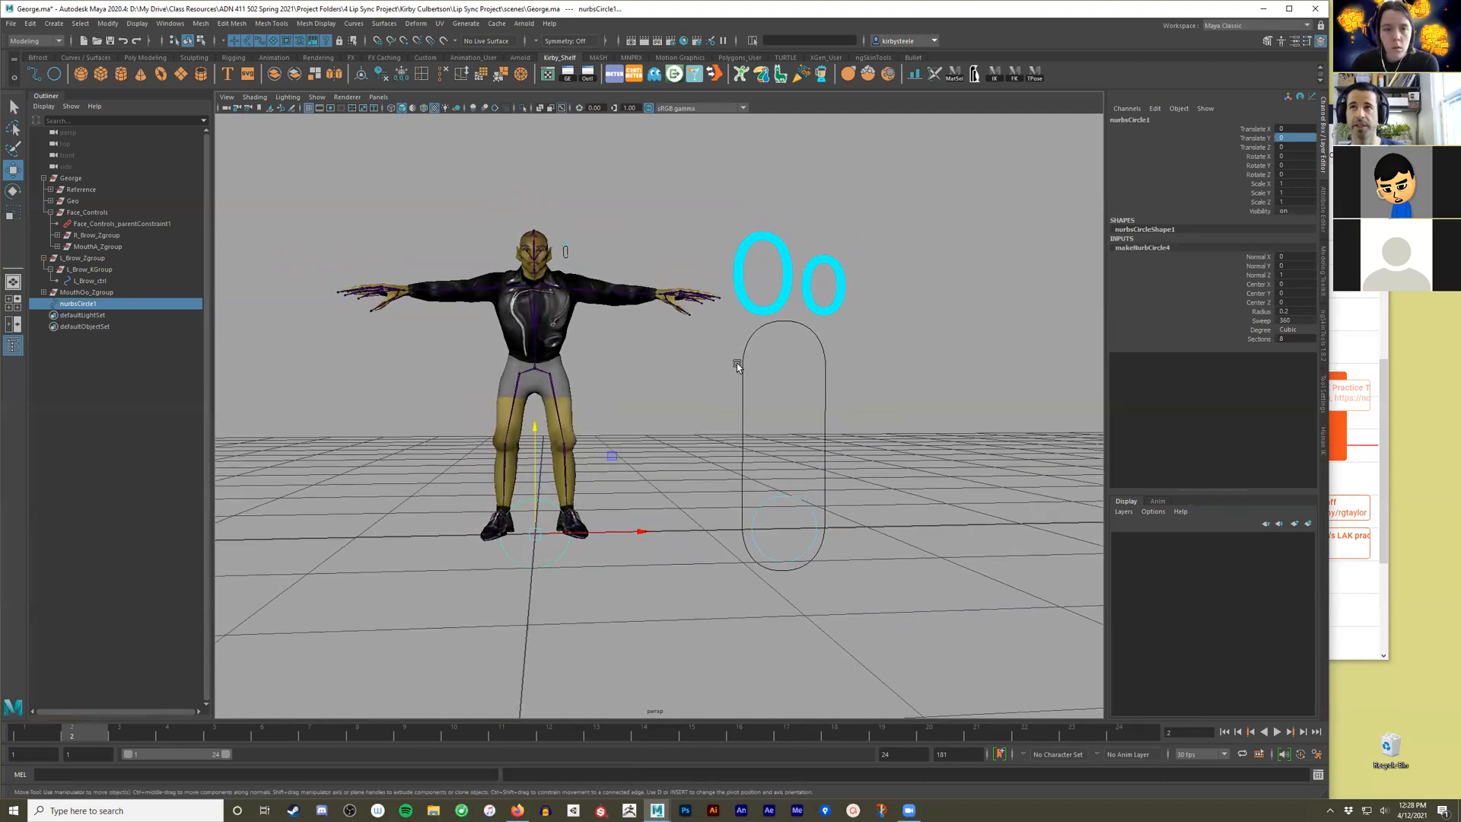
Rename the new circle as MouthFv_ctrl.
click(1128, 119)
double_click(1129, 120)
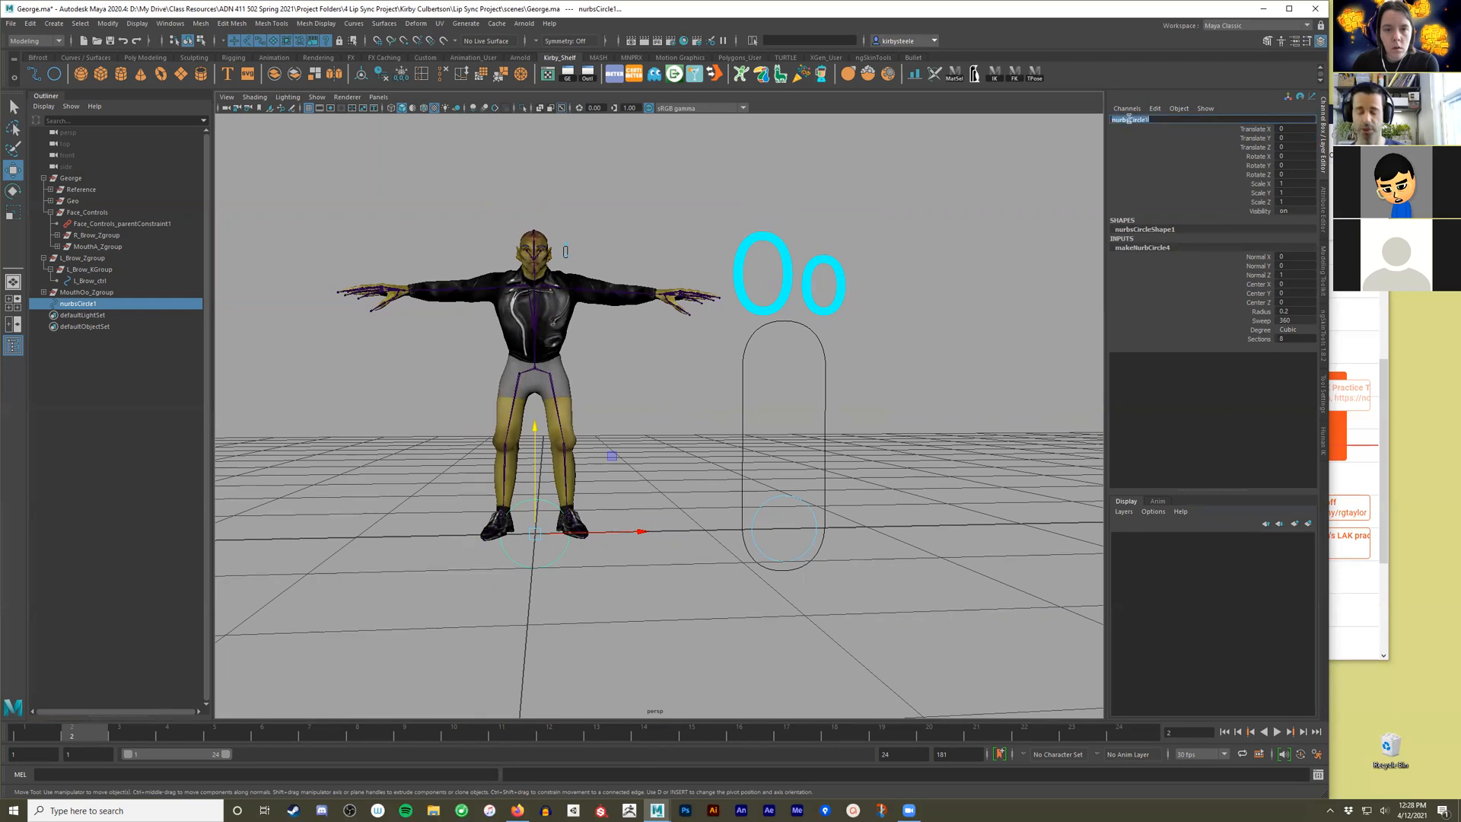
text(outhFv_ctrl)
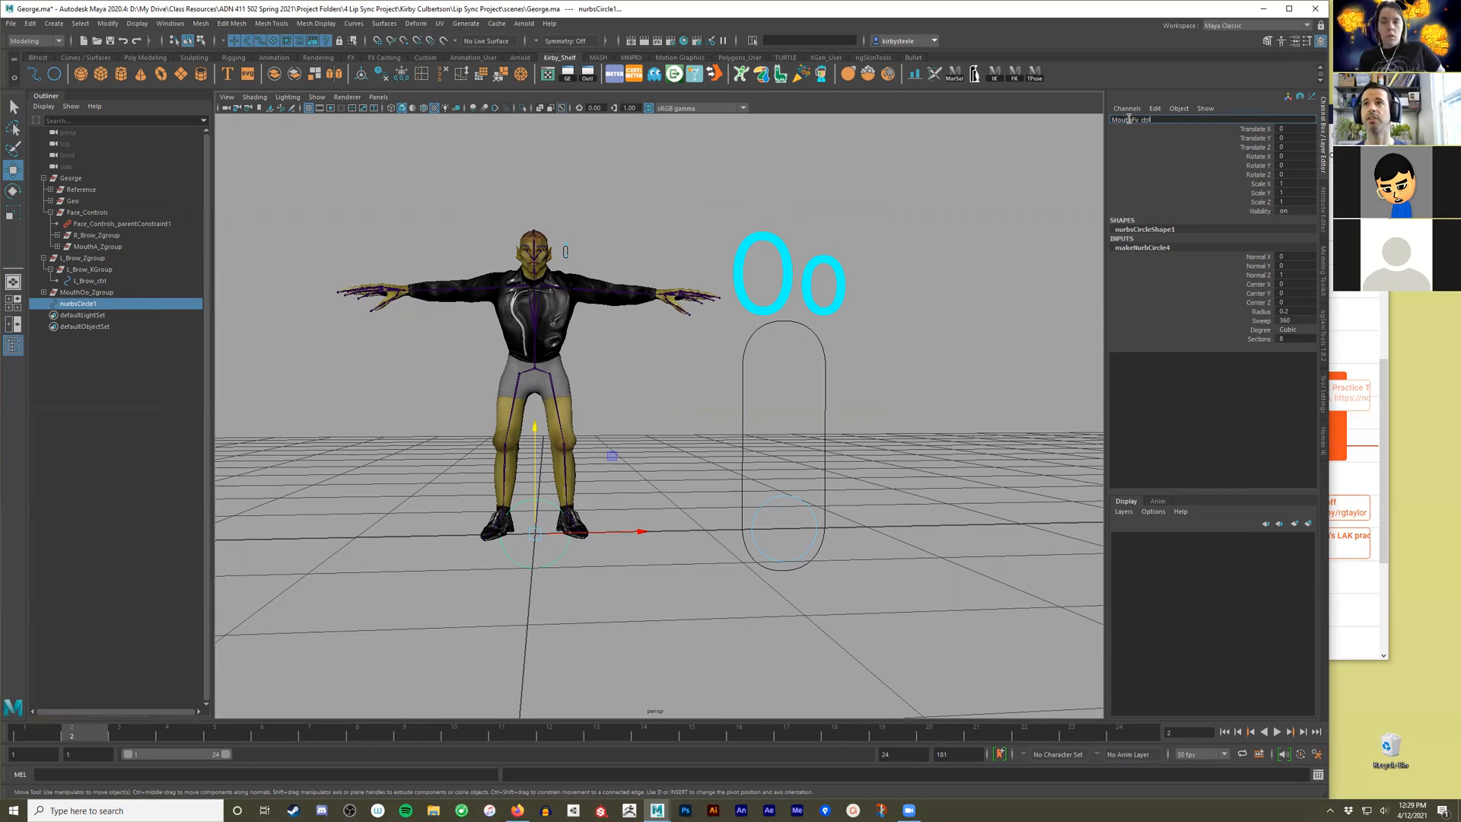
key(Return)
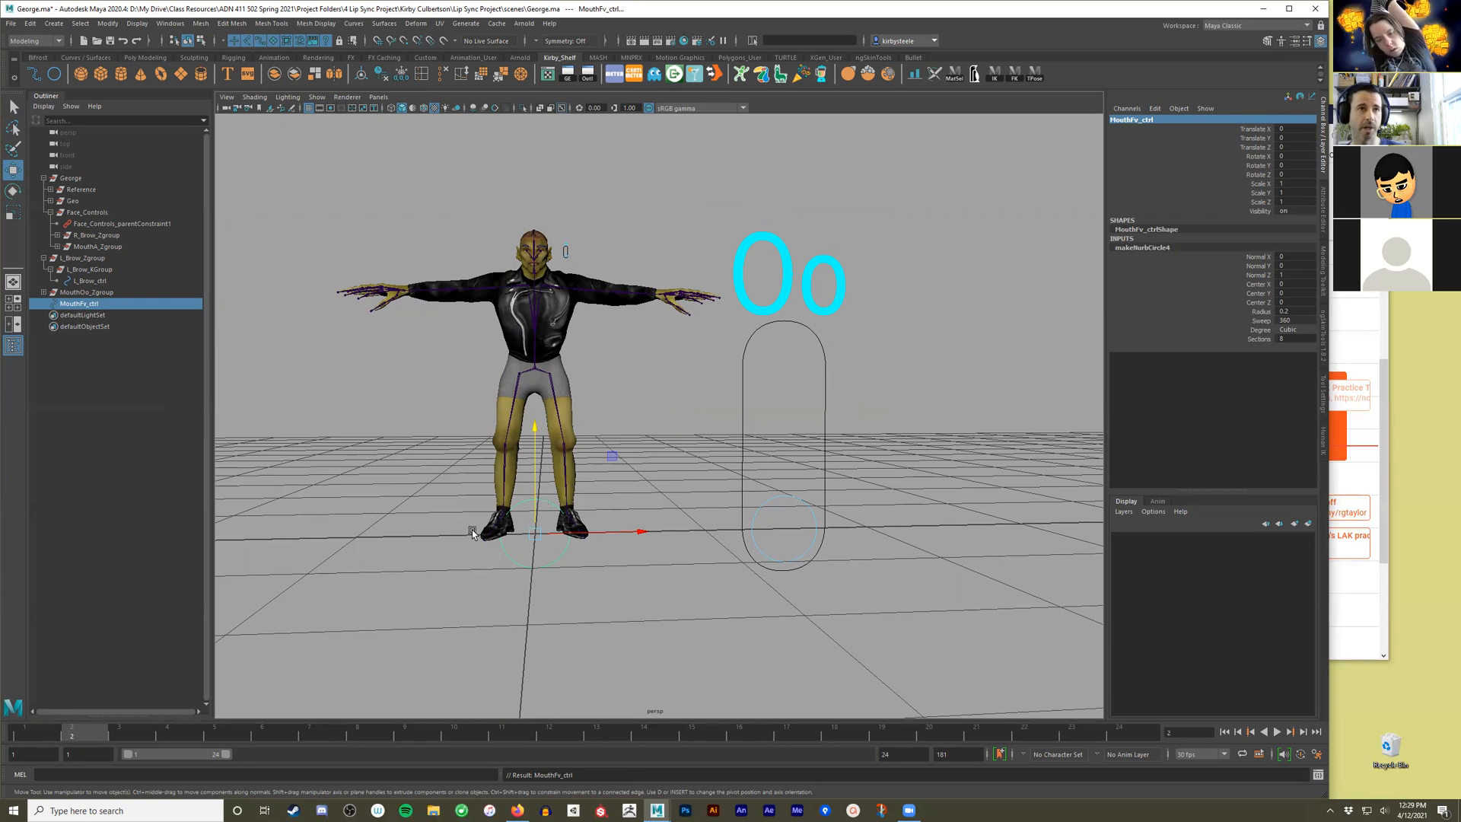
Group MouthFv_ctrl twice so it sits inside two nested groups, and expand the hierarchy in the Outliner.
click(107, 307)
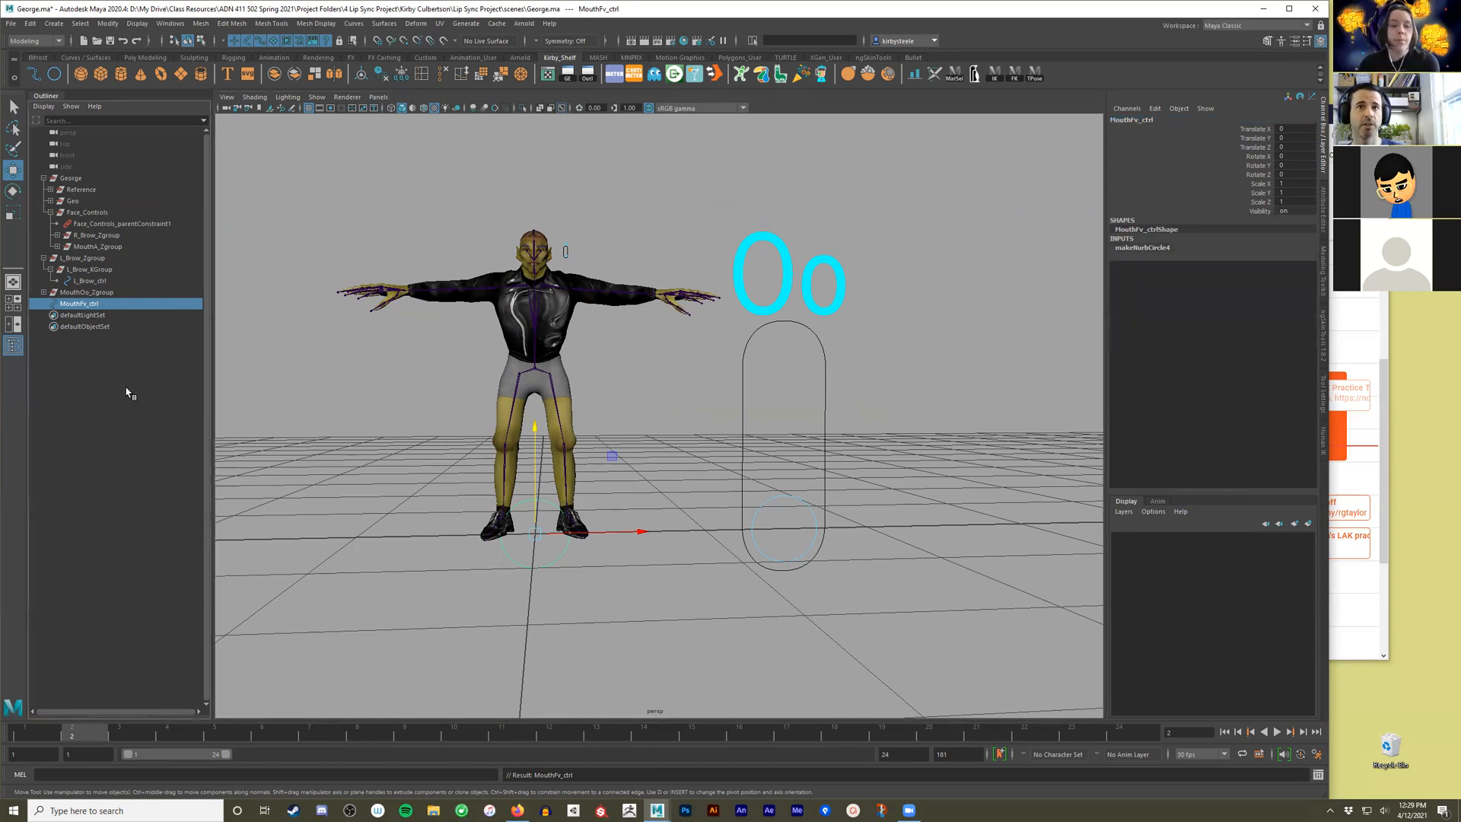
key(ctrl+g)
click(44, 303)
click(50, 315)
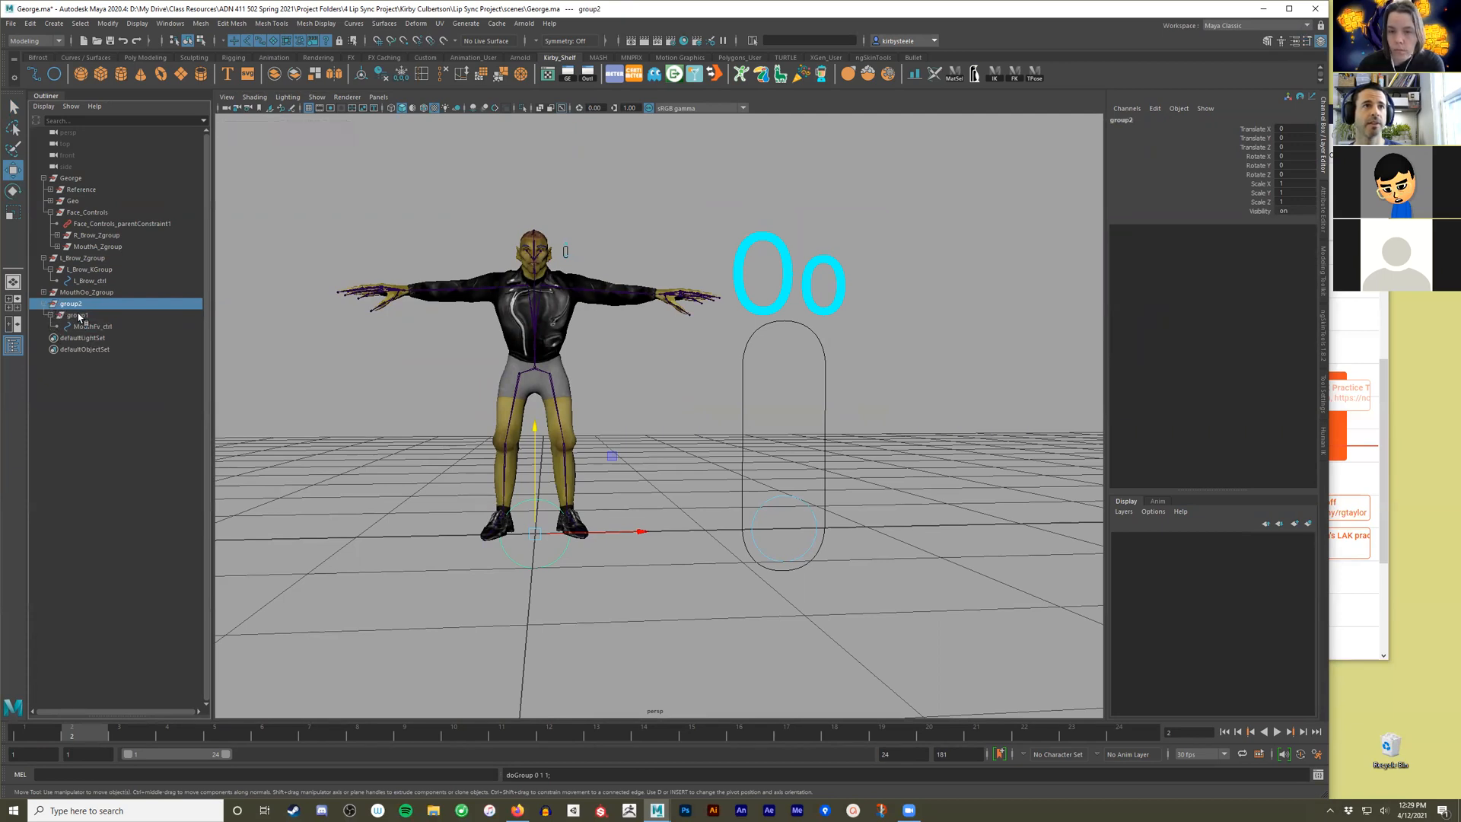
Rename the inner group as MouthFv_KGroup, reusing the control's name as the base.
double_click(87, 328)
key(ctrl+c)
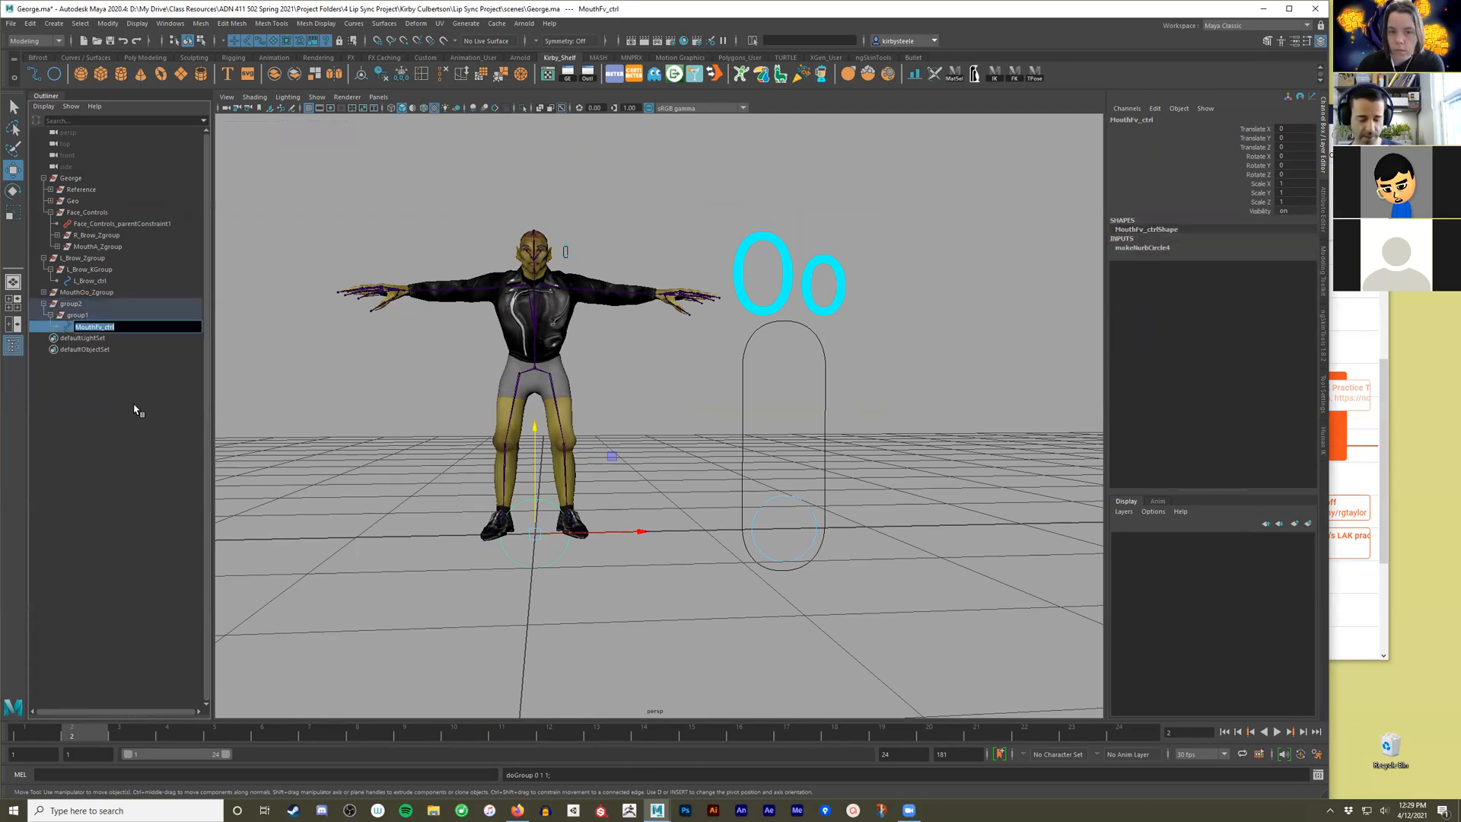
double_click(85, 315)
key(ctrl+v)
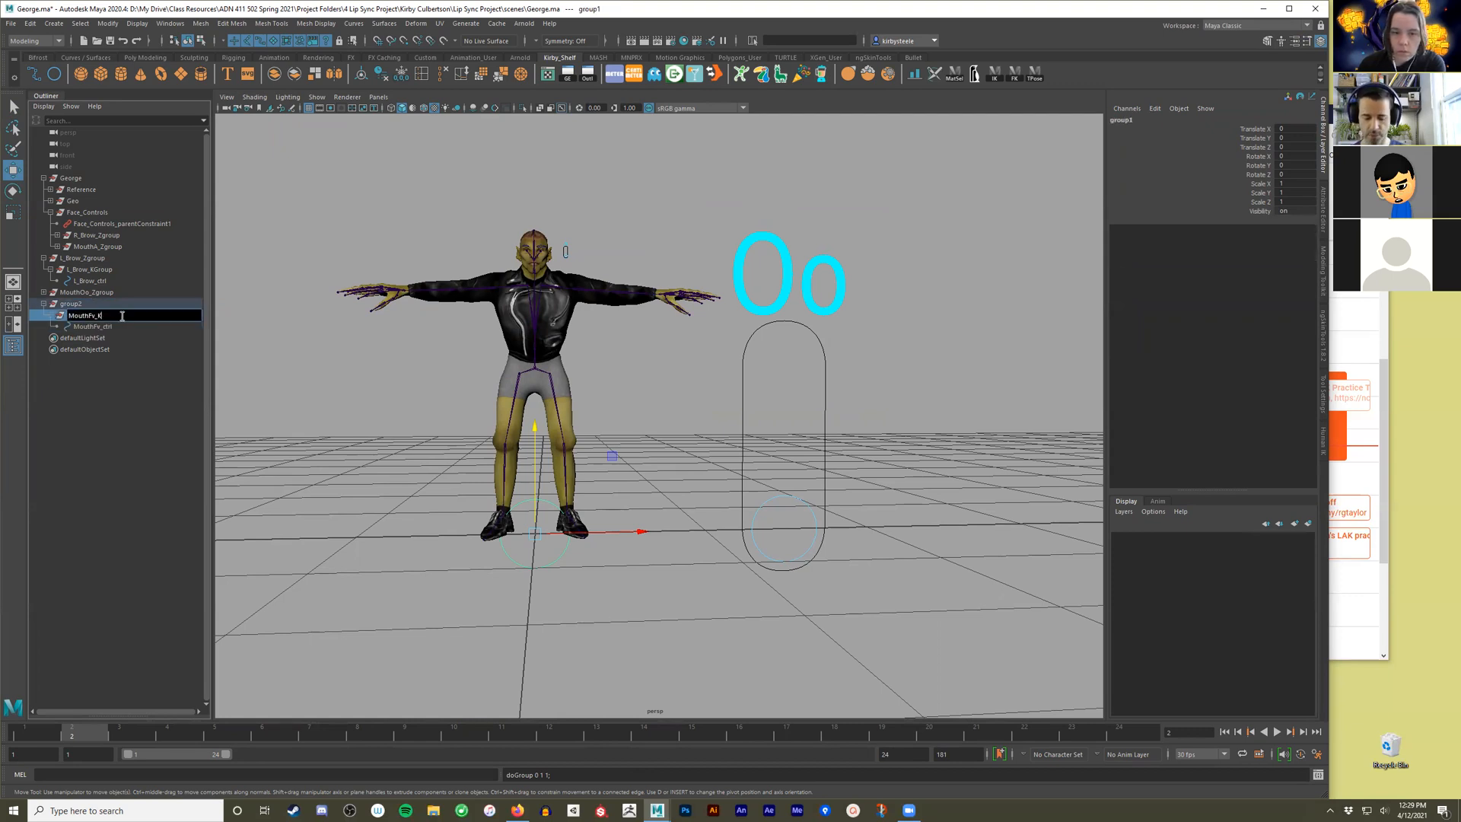
text(KGroup)
key(Return)
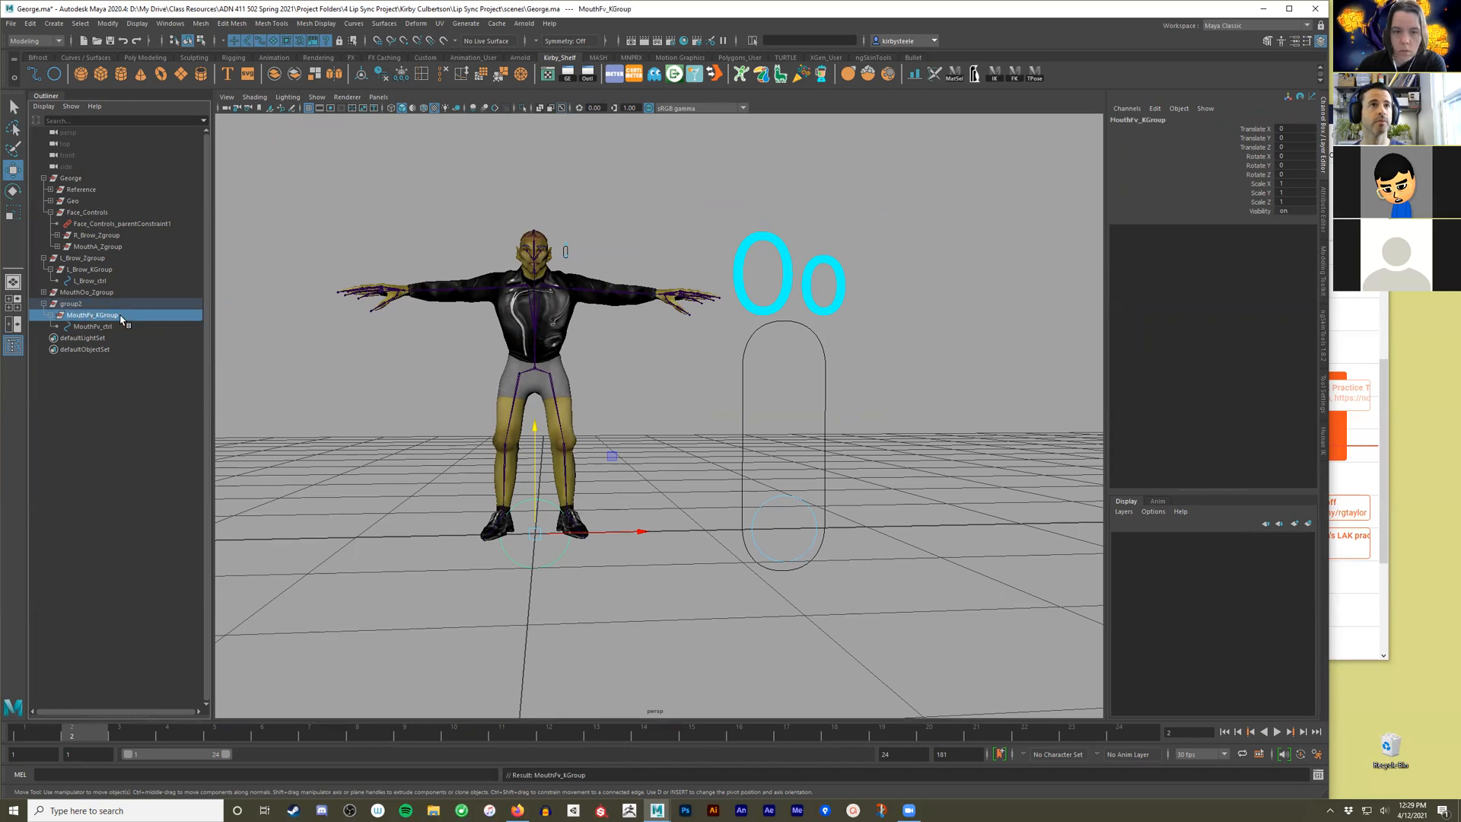
Rename the outer group as MouthFv_ZGroup.
double_click(77, 303)
key(ctrl+v)
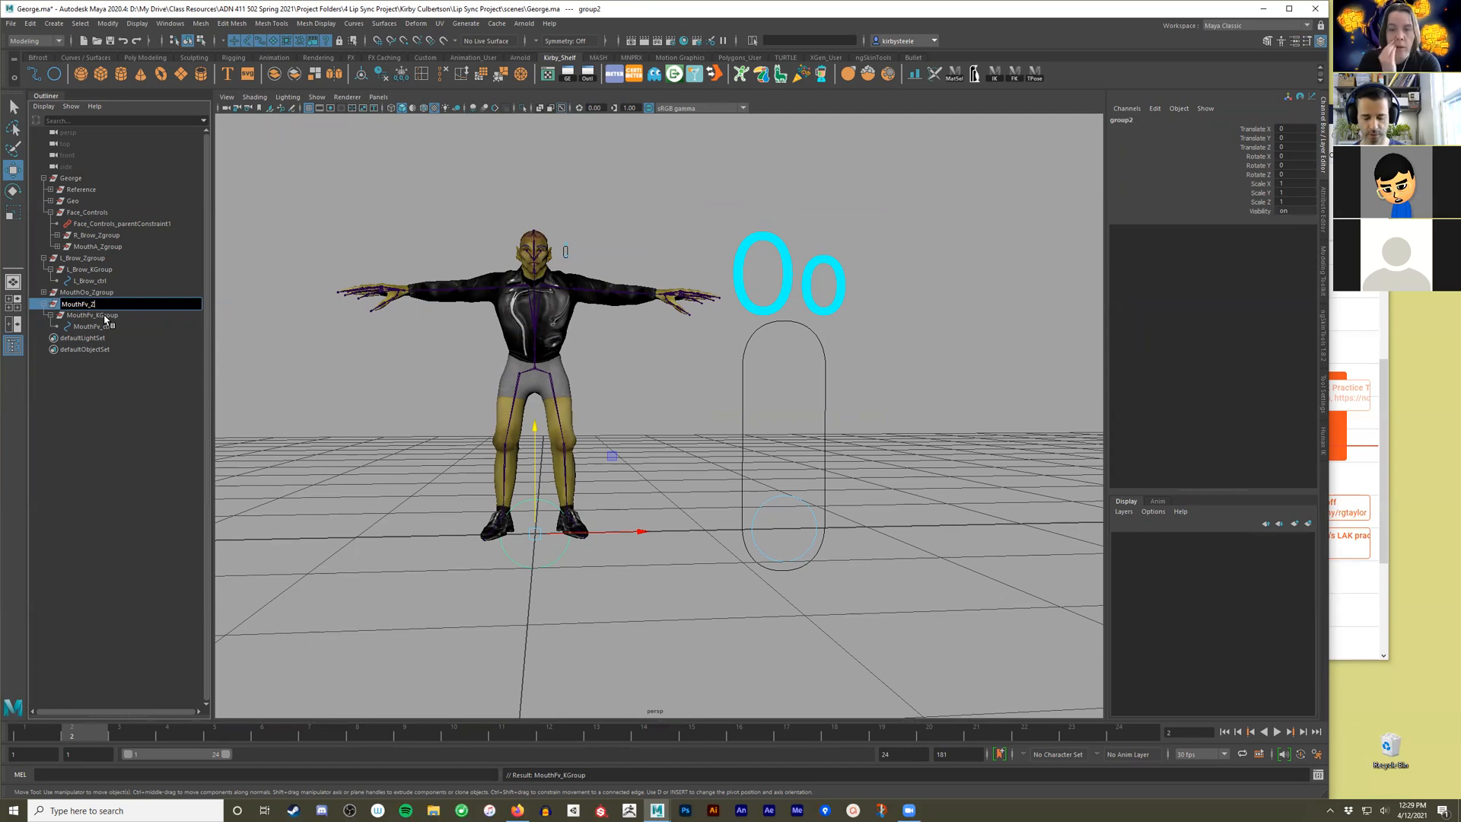
key(Return)
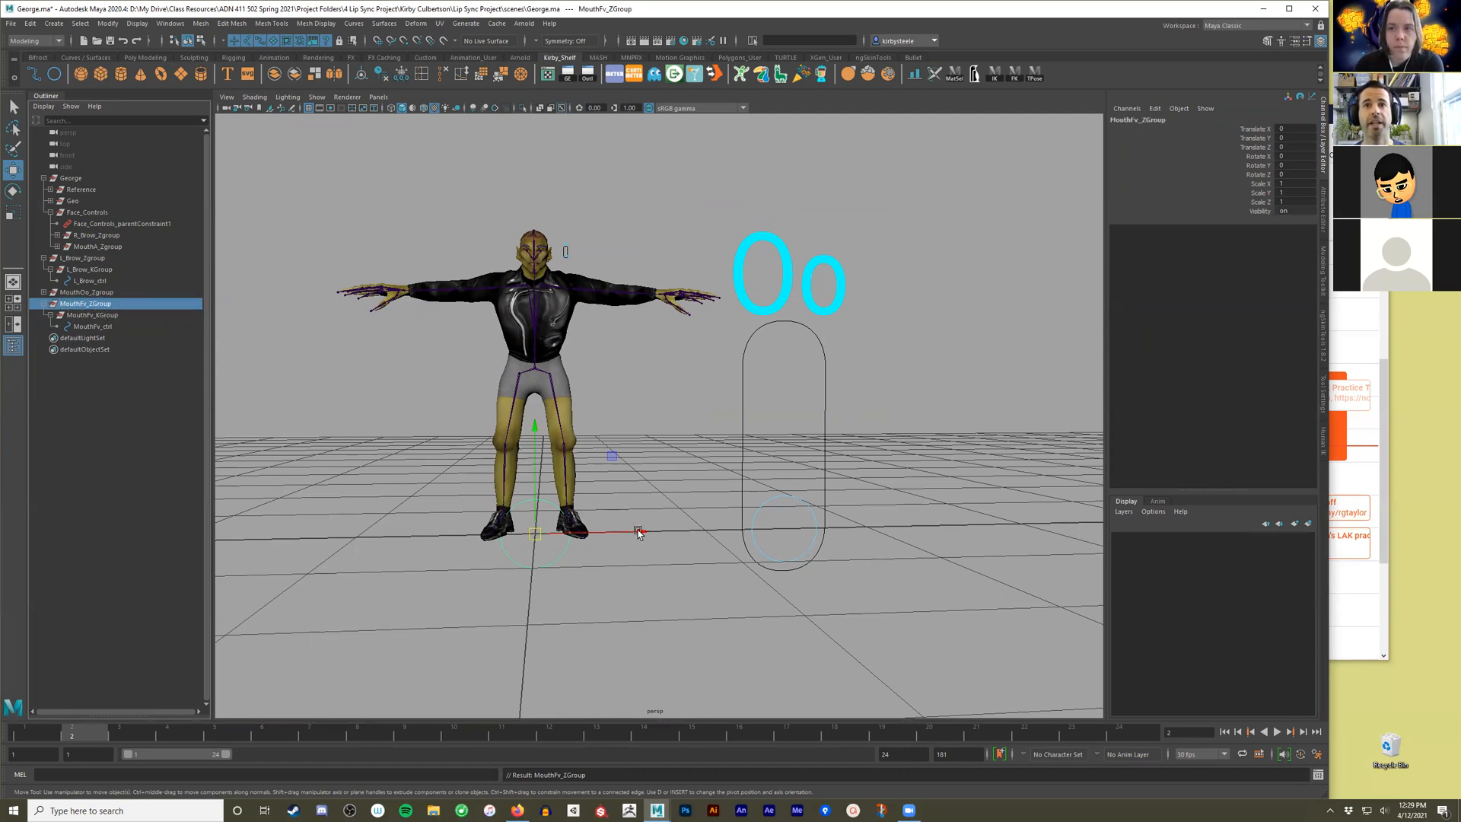
Move MouthFv_ZGroup along X to about 2.52, beside the Oo slider, and keep the group selected.
drag(638, 532, 1018, 505)
alt+middle_drag(1018, 506, 805, 522)
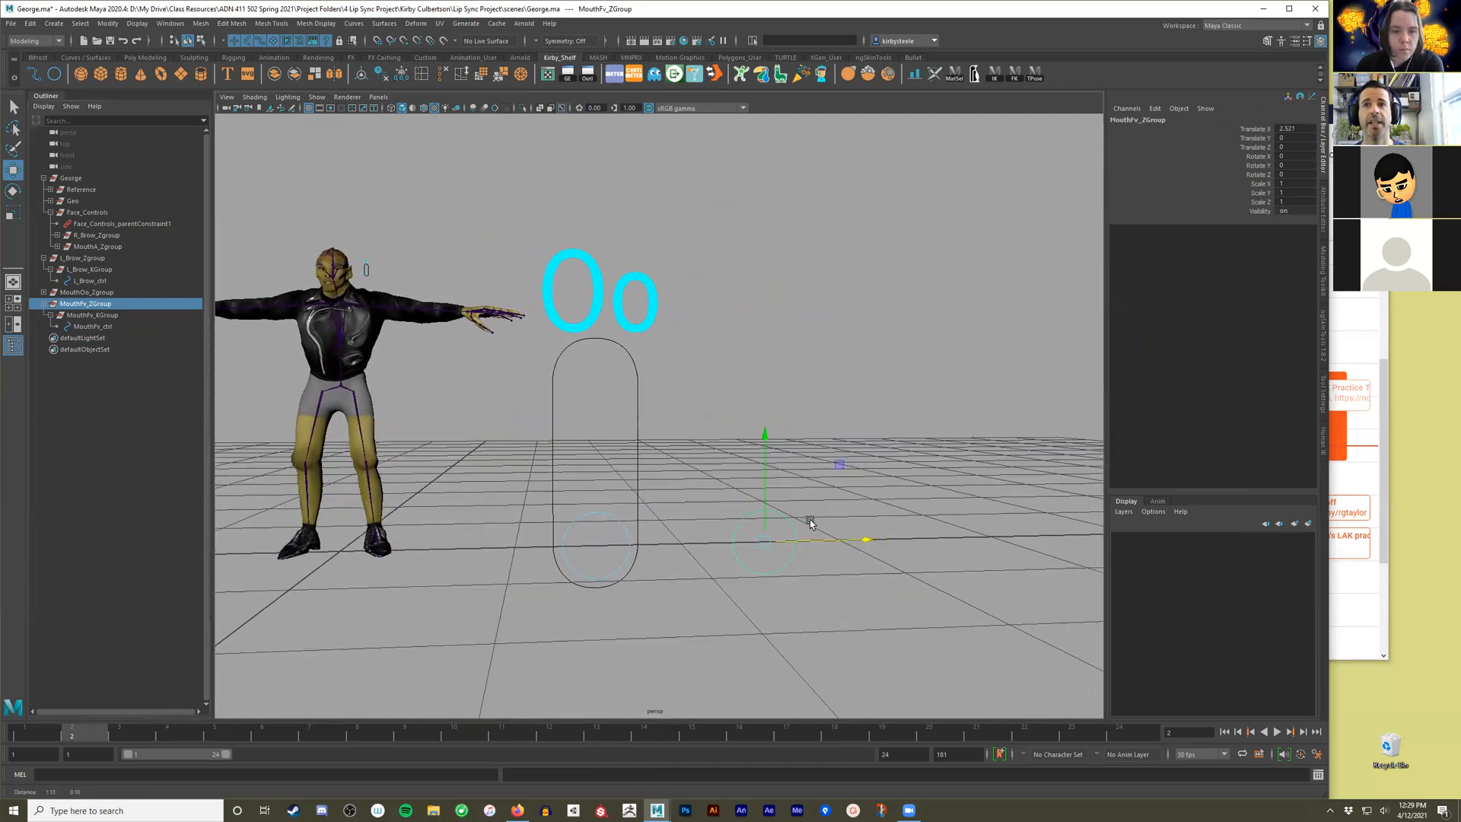
click(771, 521)
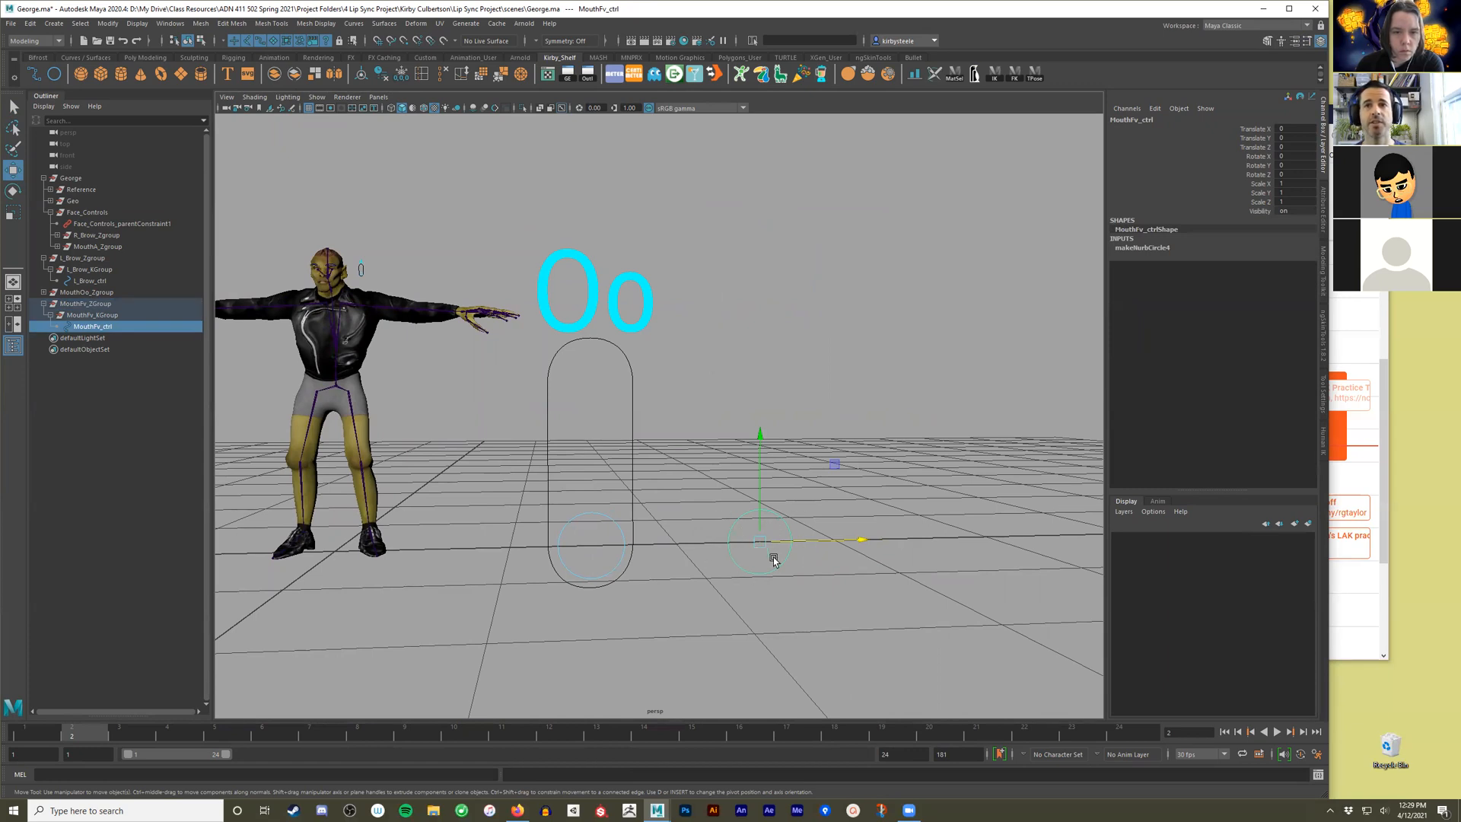
click(69, 305)
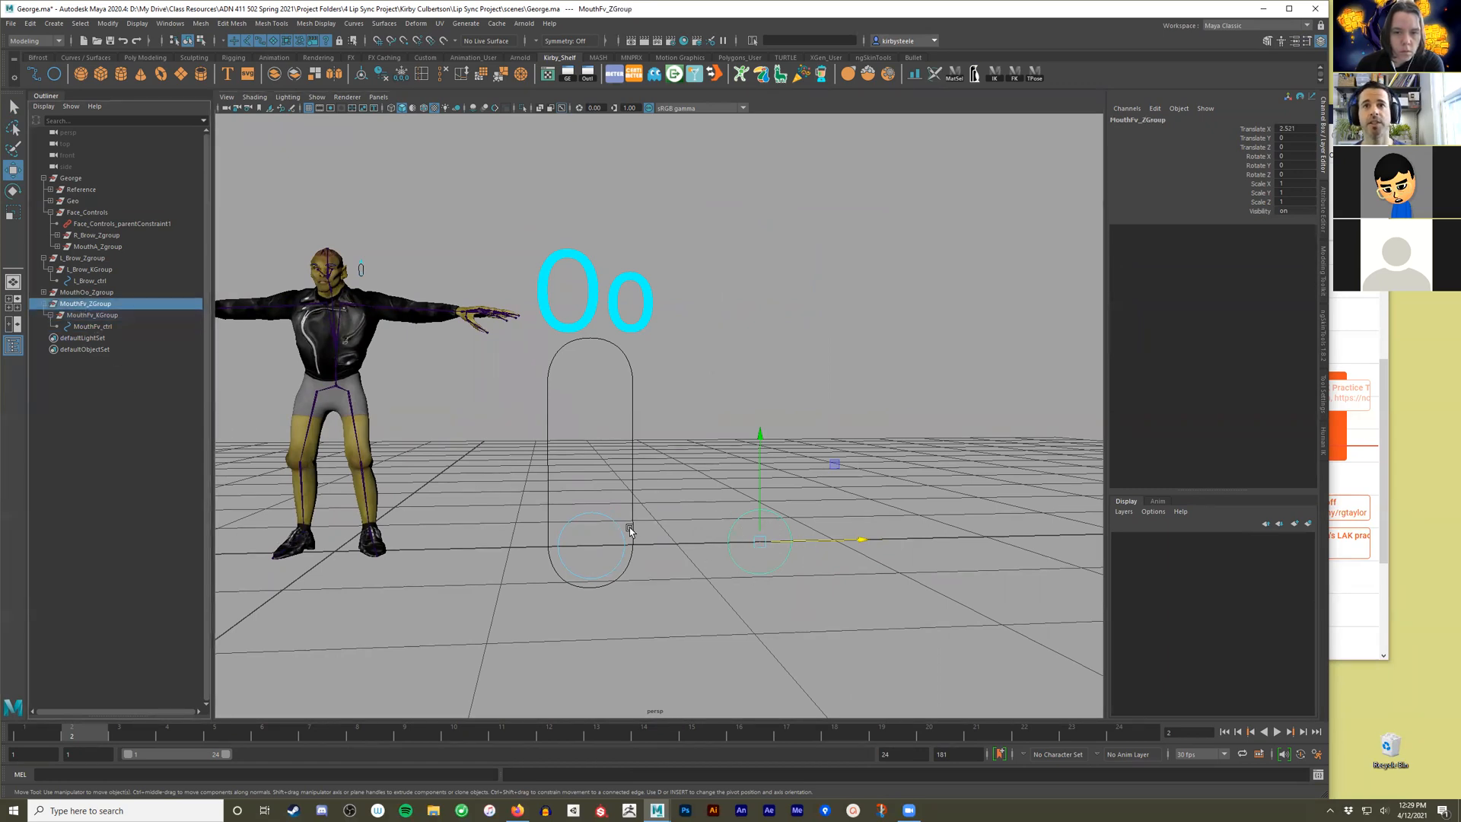
alt+middle_drag(620, 532, 647, 516)
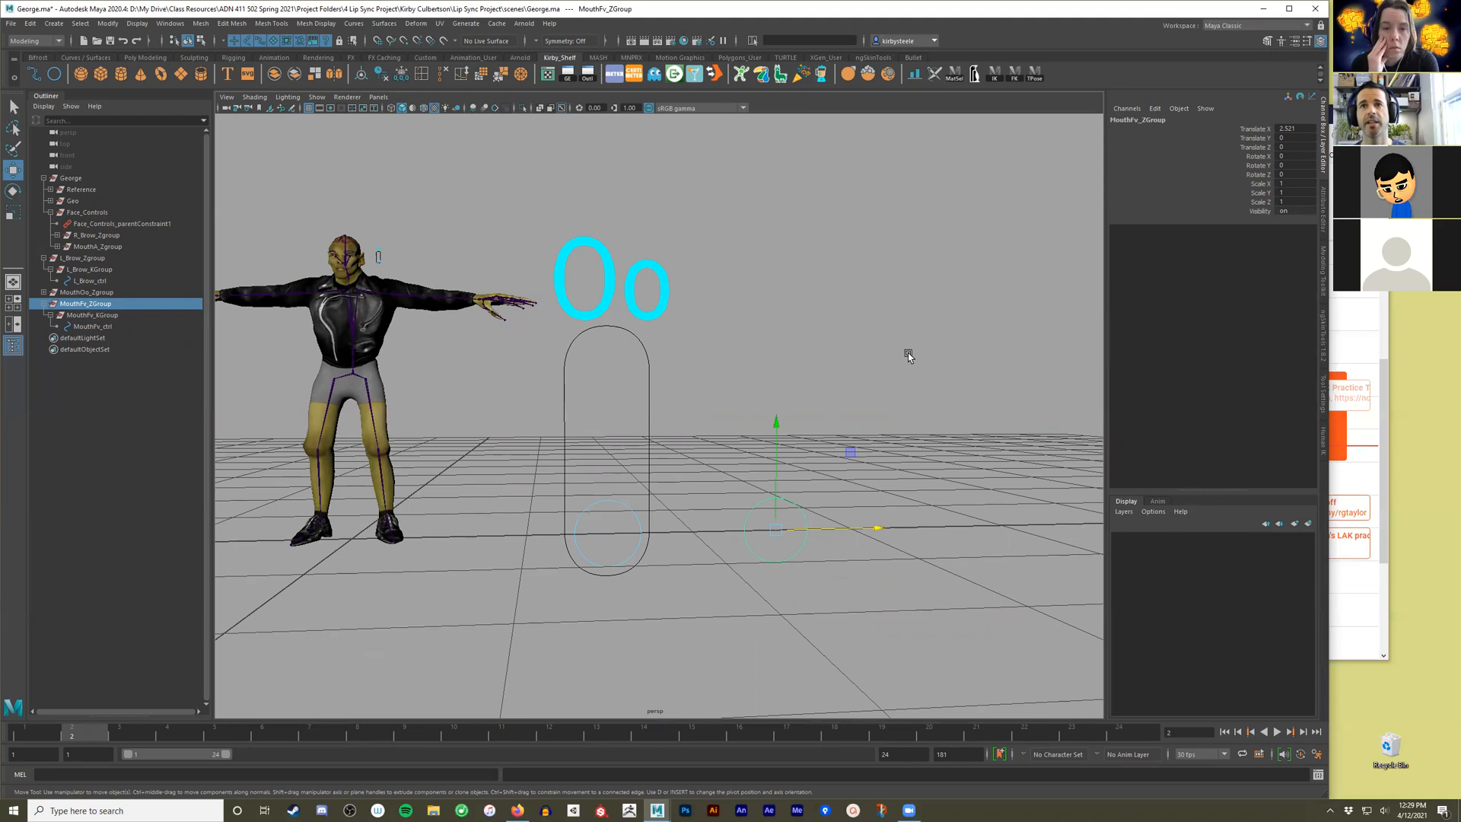
Switch to the front view around the MouthFv circle and start the Bezier Curve tool.
key(space)
key(space)
scroll(935, 518, down, 2)
alt+middle_drag(941, 484, 475, 479)
scroll(475, 480, down, 6)
alt+middle_drag(883, 497, 597, 433)
alt+middle_drag(711, 417, 757, 449)
scroll(771, 451, down, 4)
alt+middle_drag(585, 437, 497, 454)
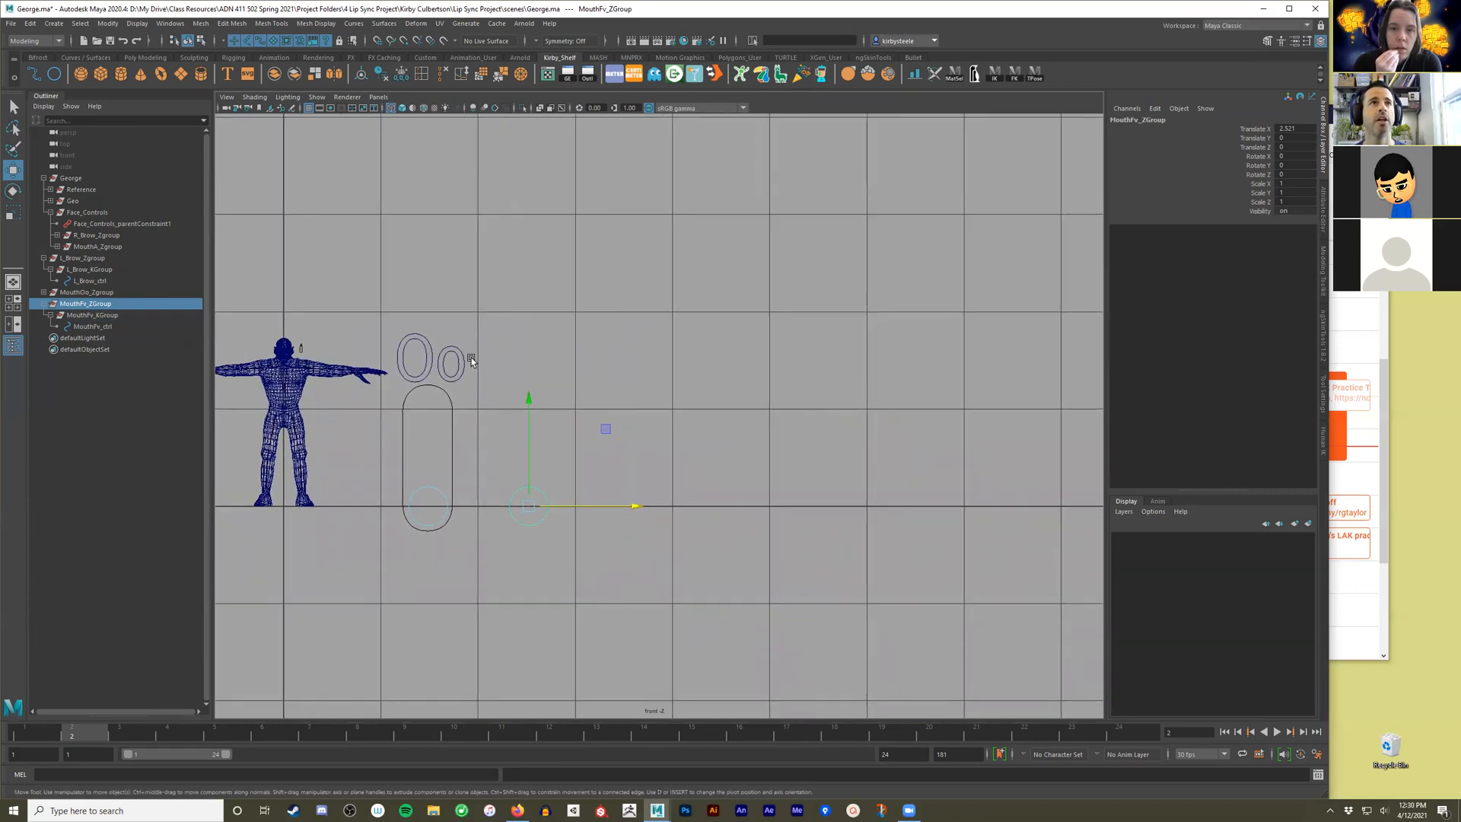
click(76, 58)
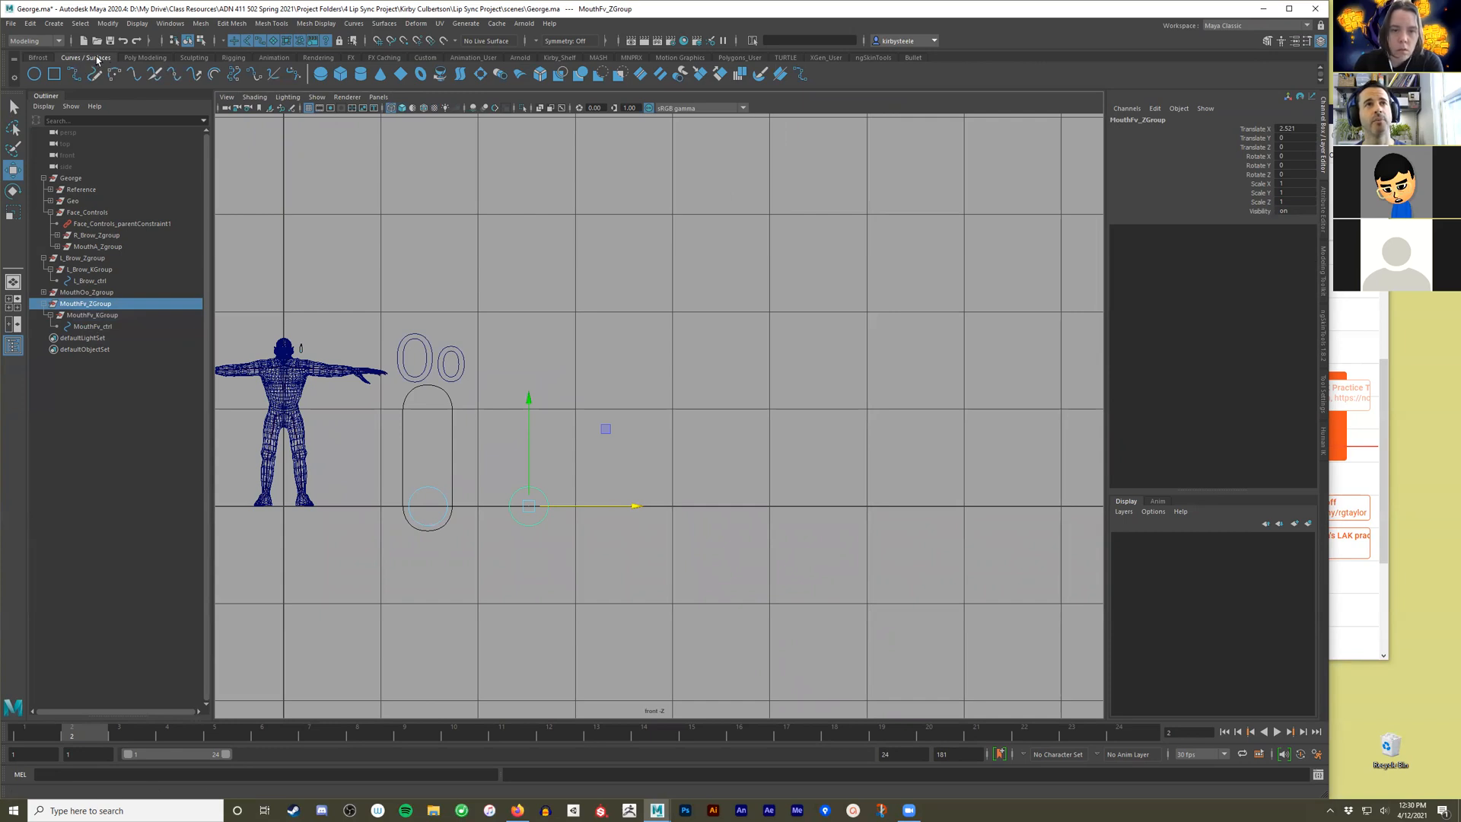
click(296, 76)
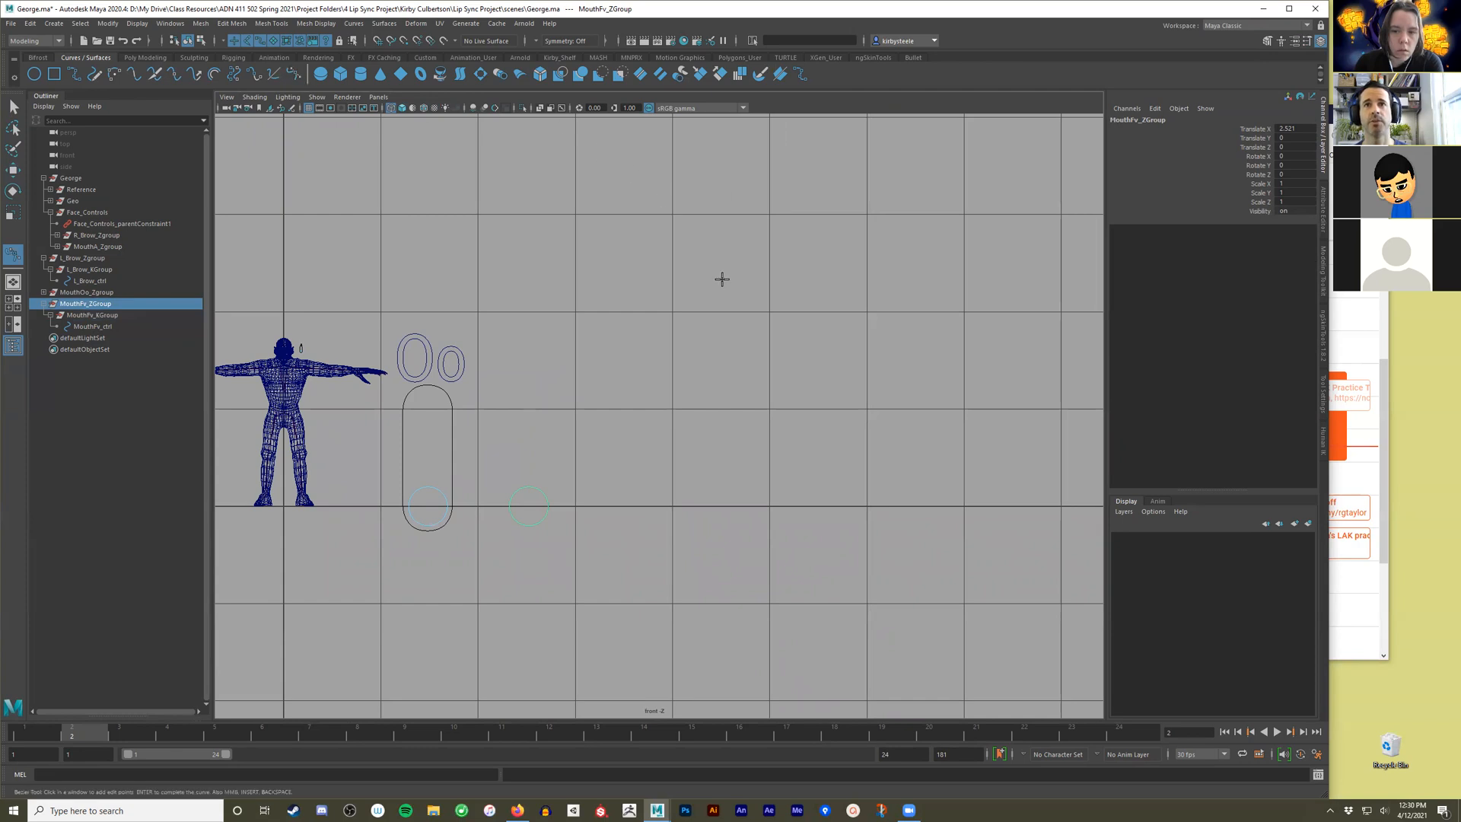
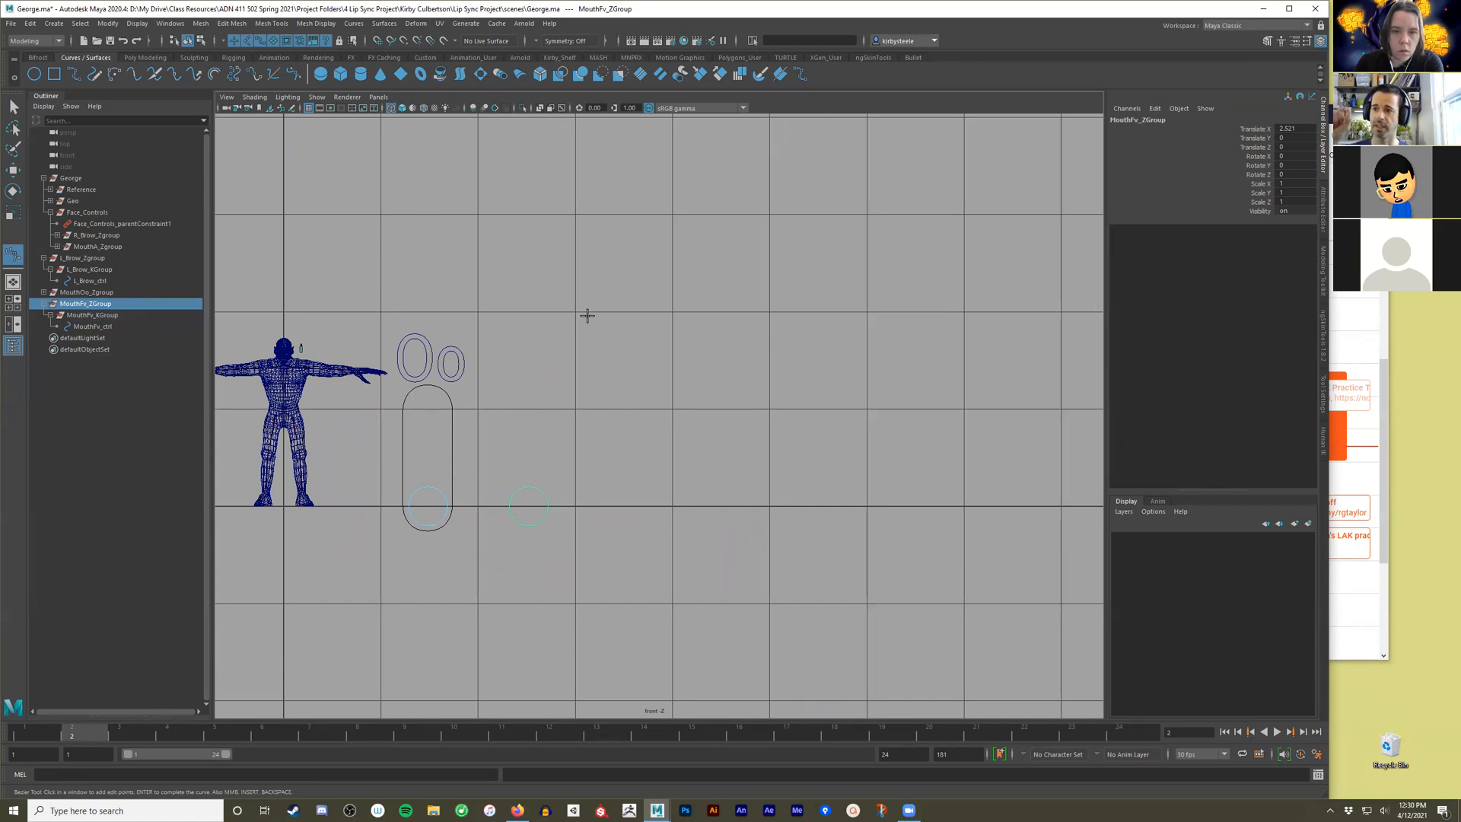
Draw the capsule's upper arch as a grid-snapped Bezier curve two grid units wide, with its peak at X 4, Y 3.
key(x)
click(577, 312)
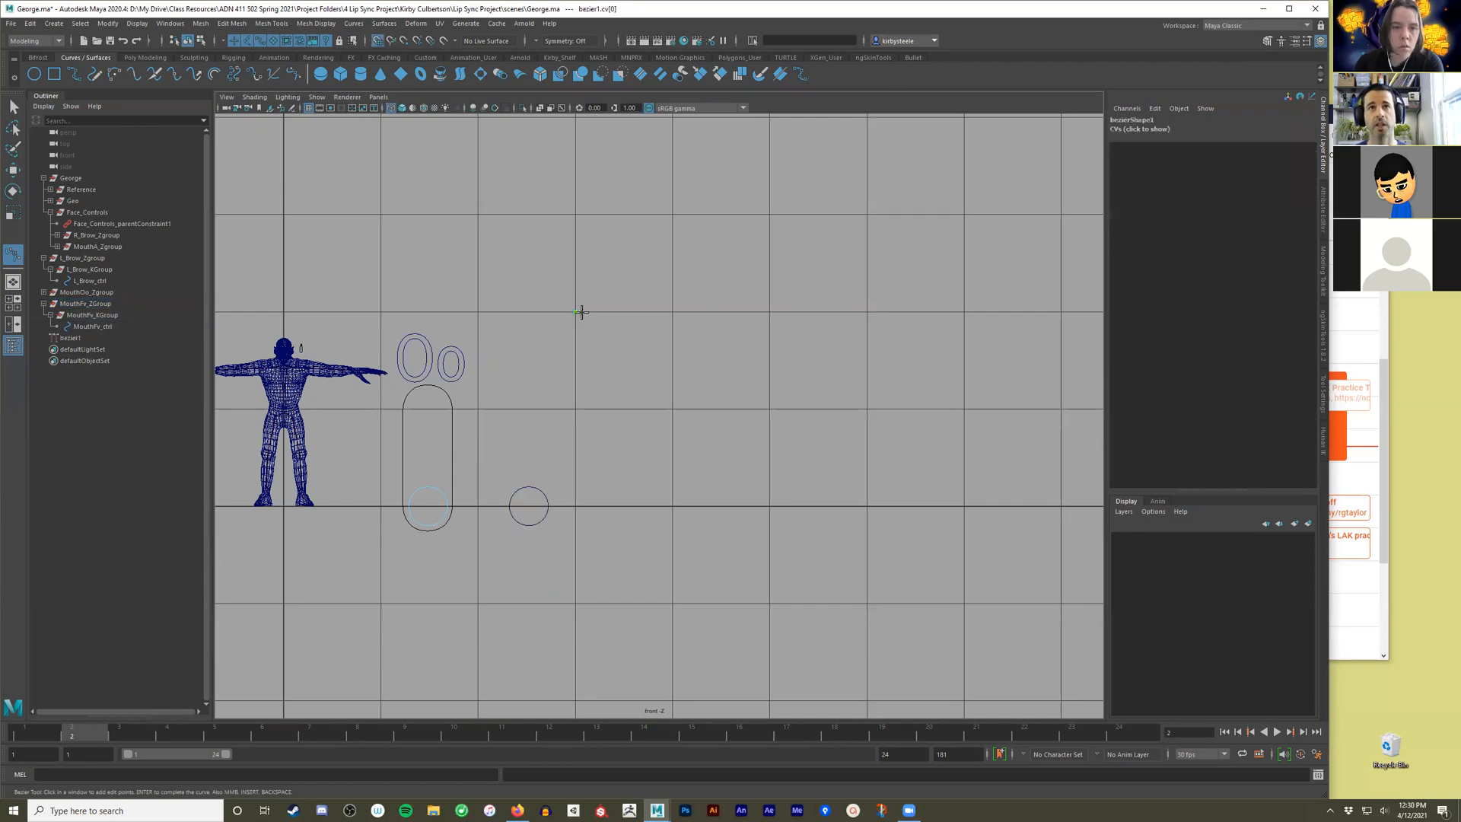
click(671, 214)
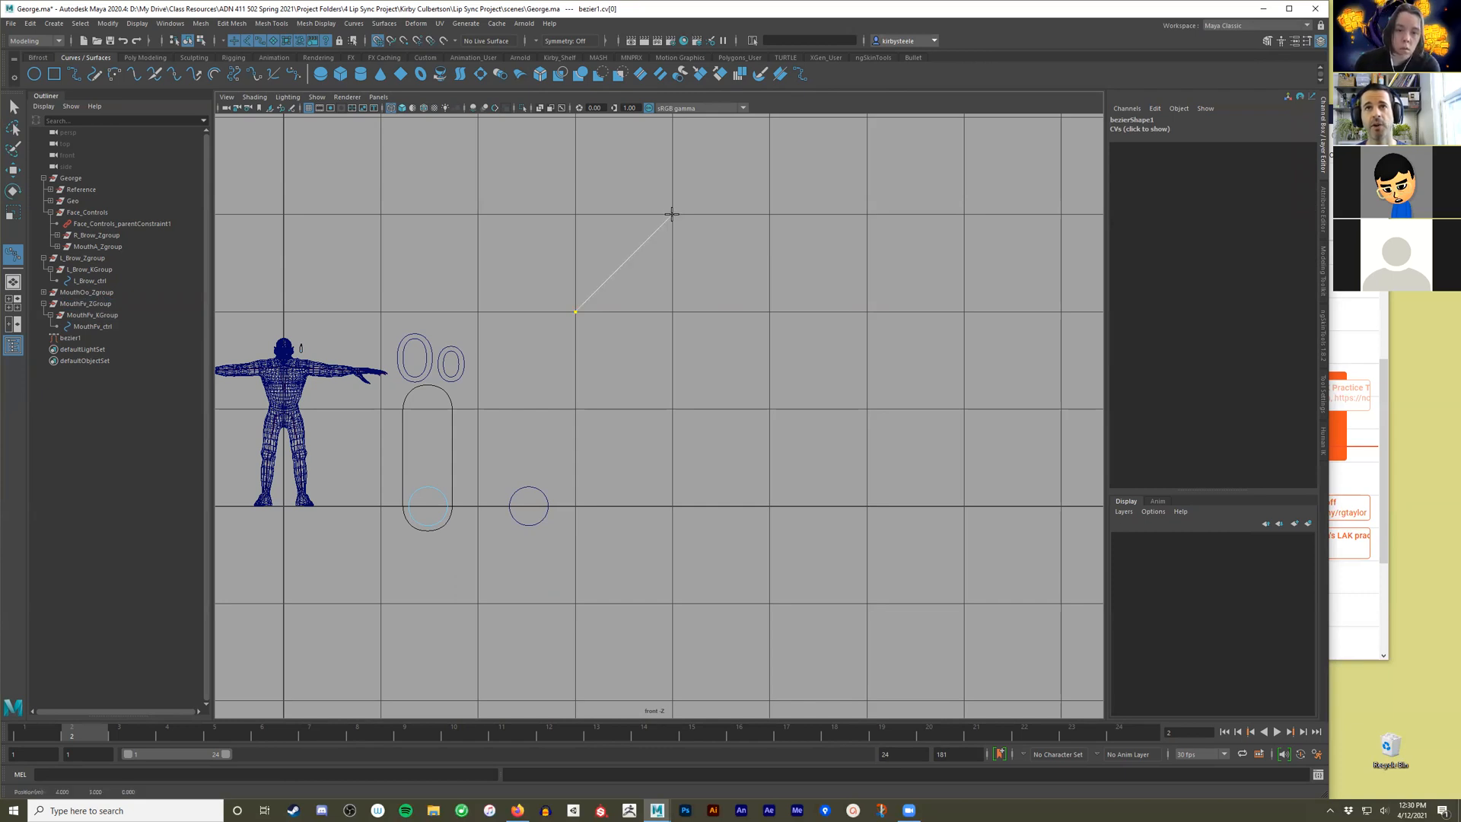
drag(672, 214, 805, 210)
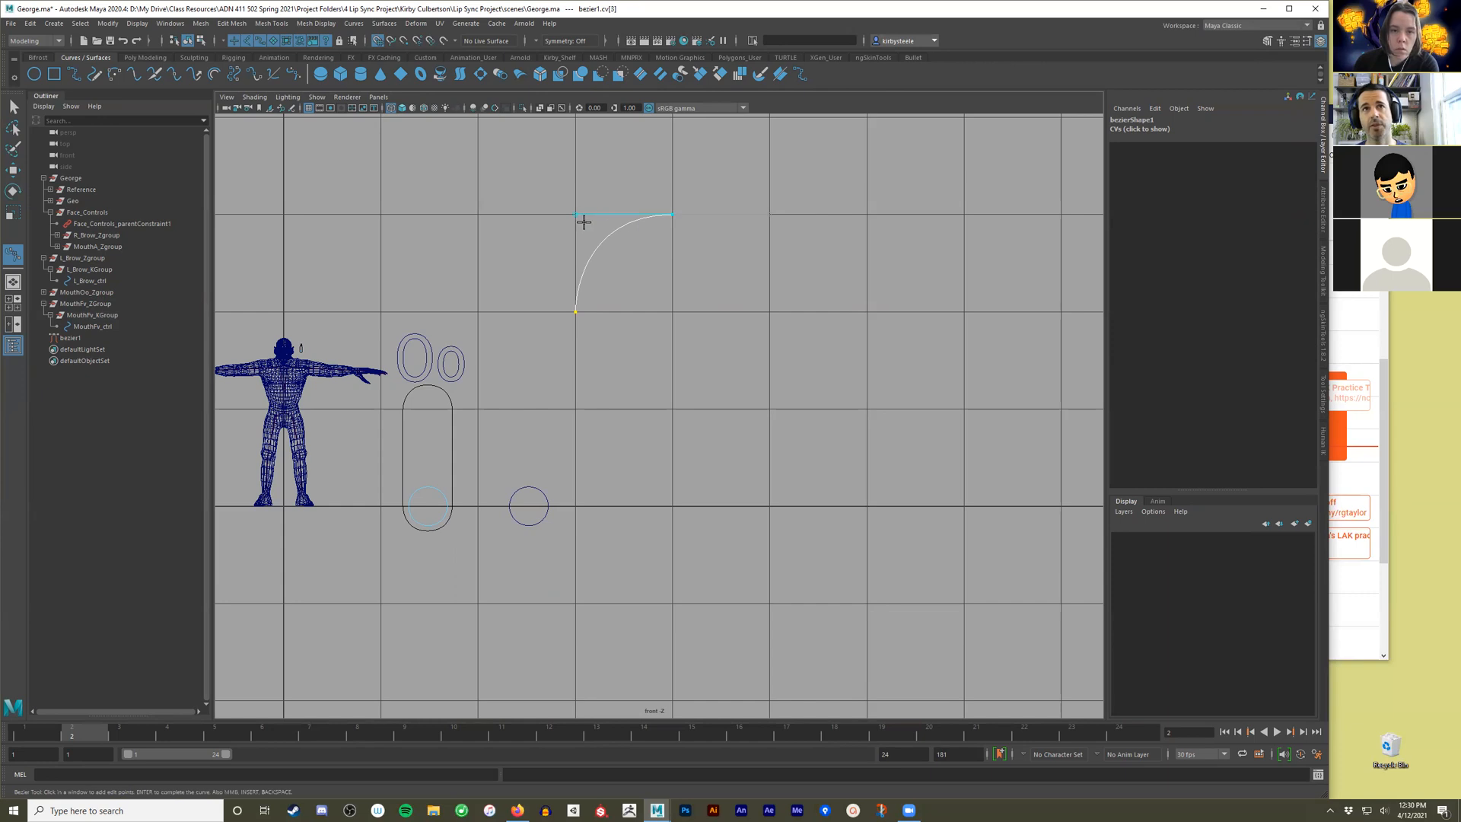
key(x)
click(769, 310)
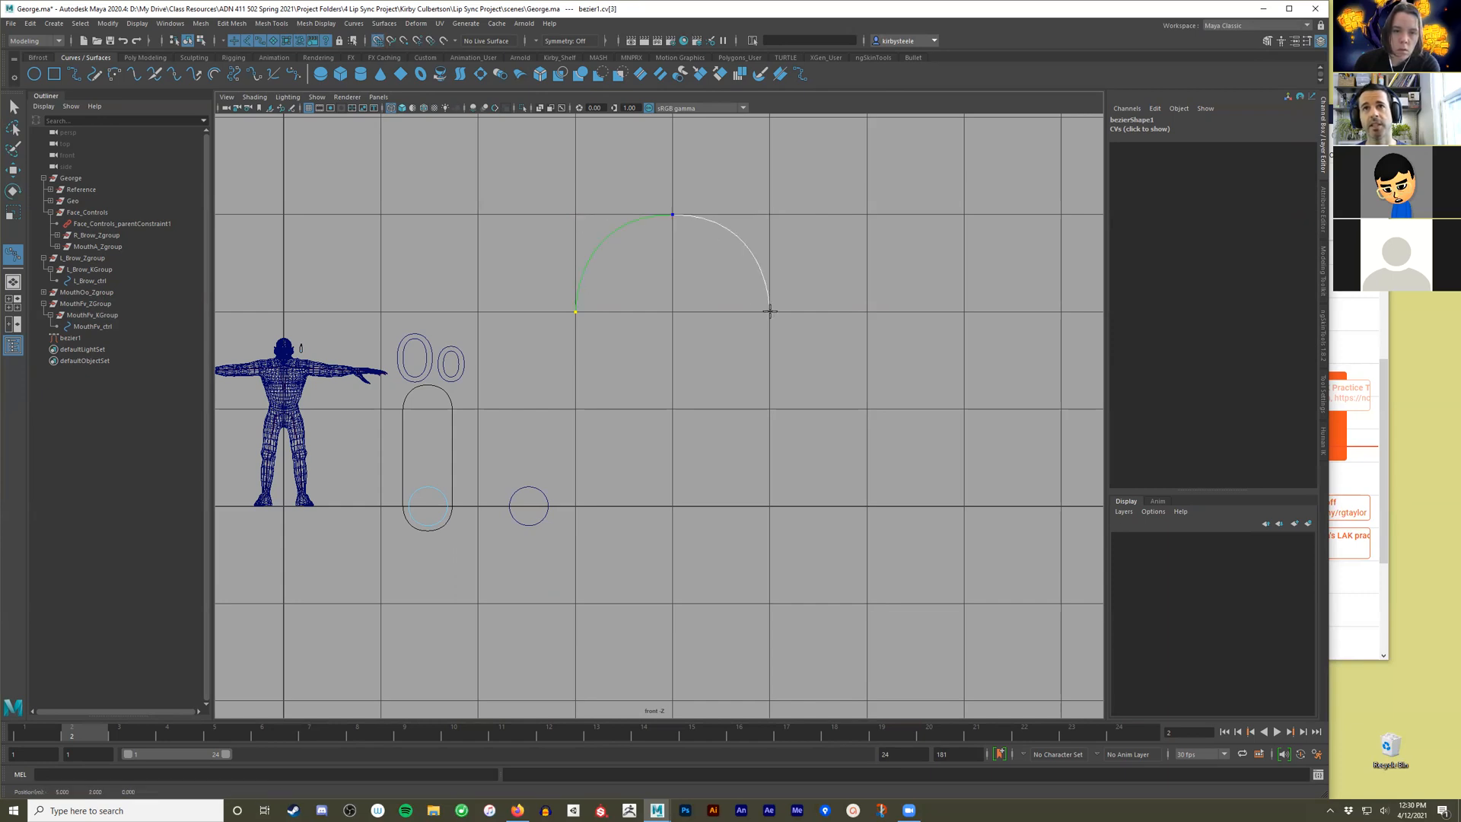
Extend the curve down to Y 0, round the bottom to Y -1, and bring it back up to Y 1 at X 3.
click(770, 505)
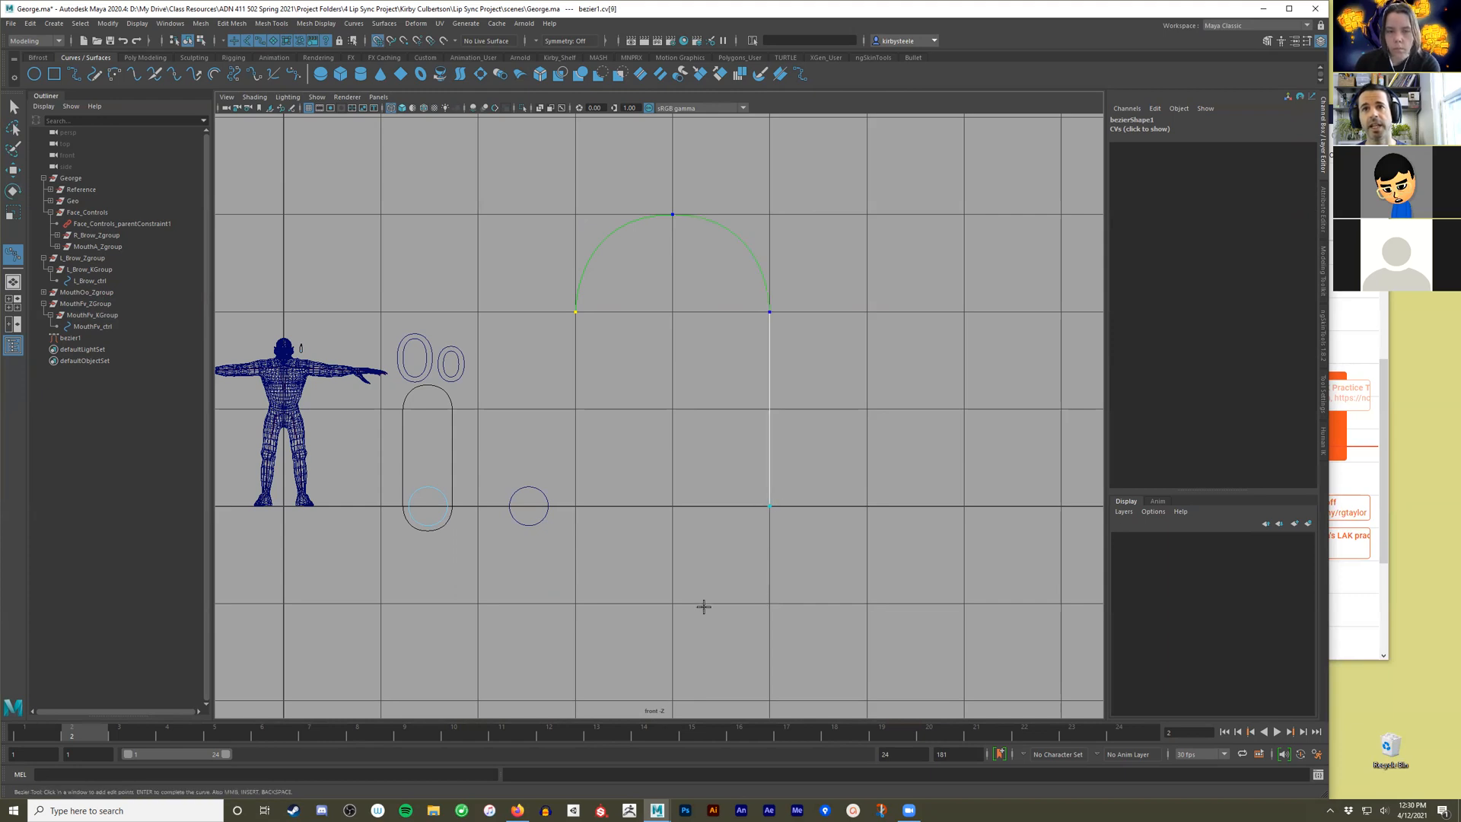
click(672, 603)
drag(635, 602, 575, 601)
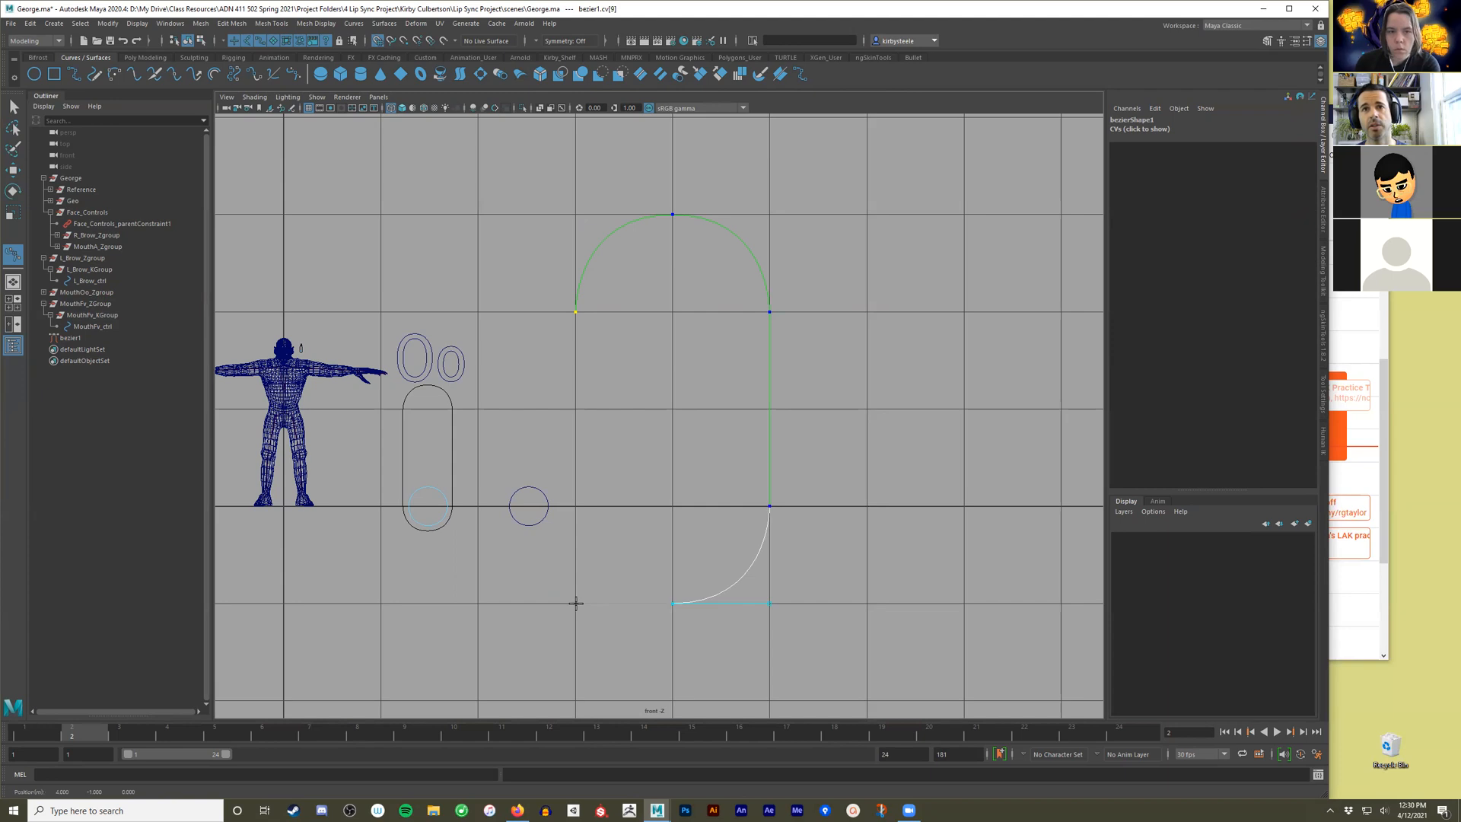
click(576, 506)
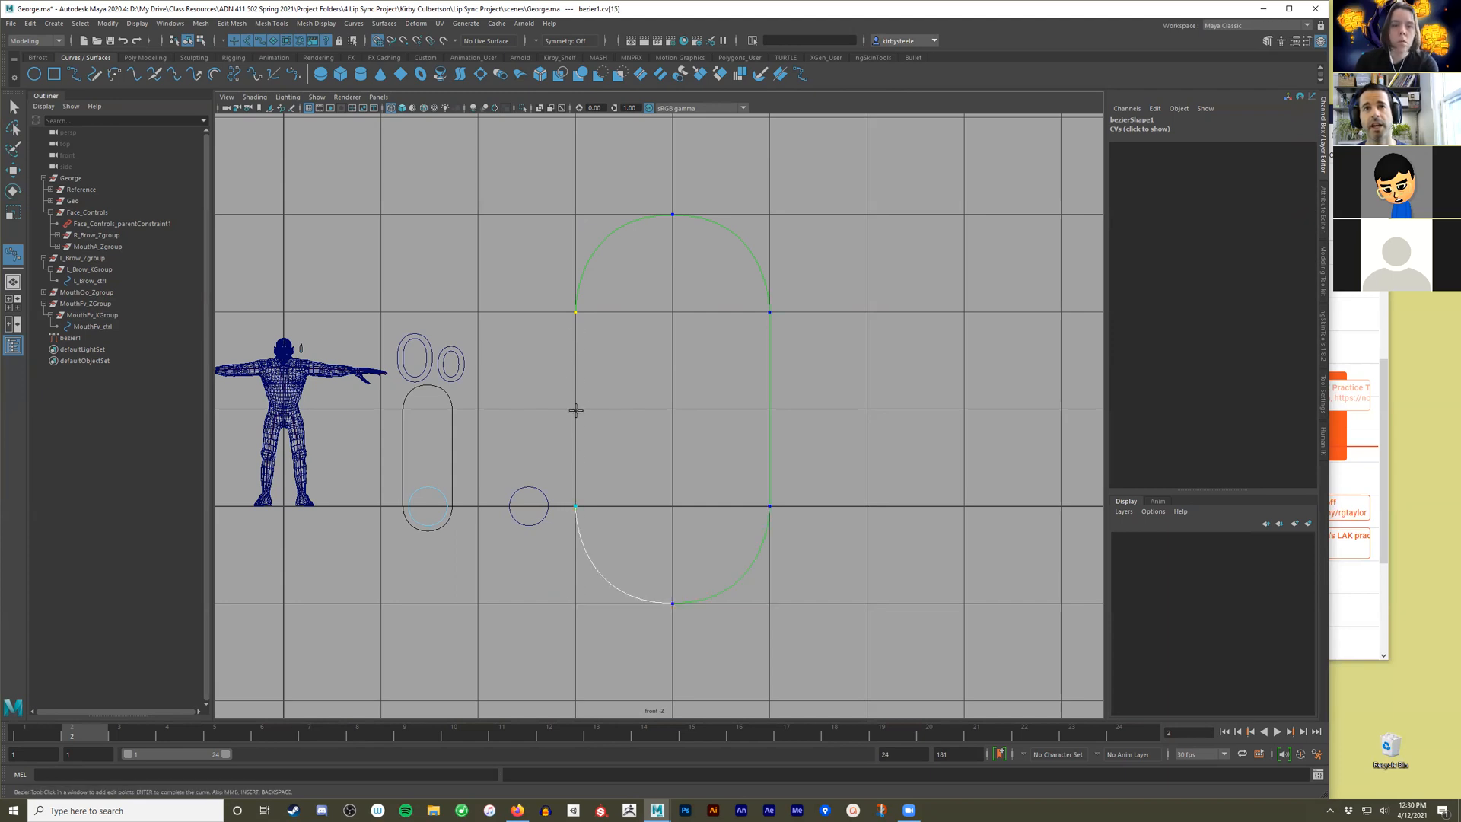
click(574, 409)
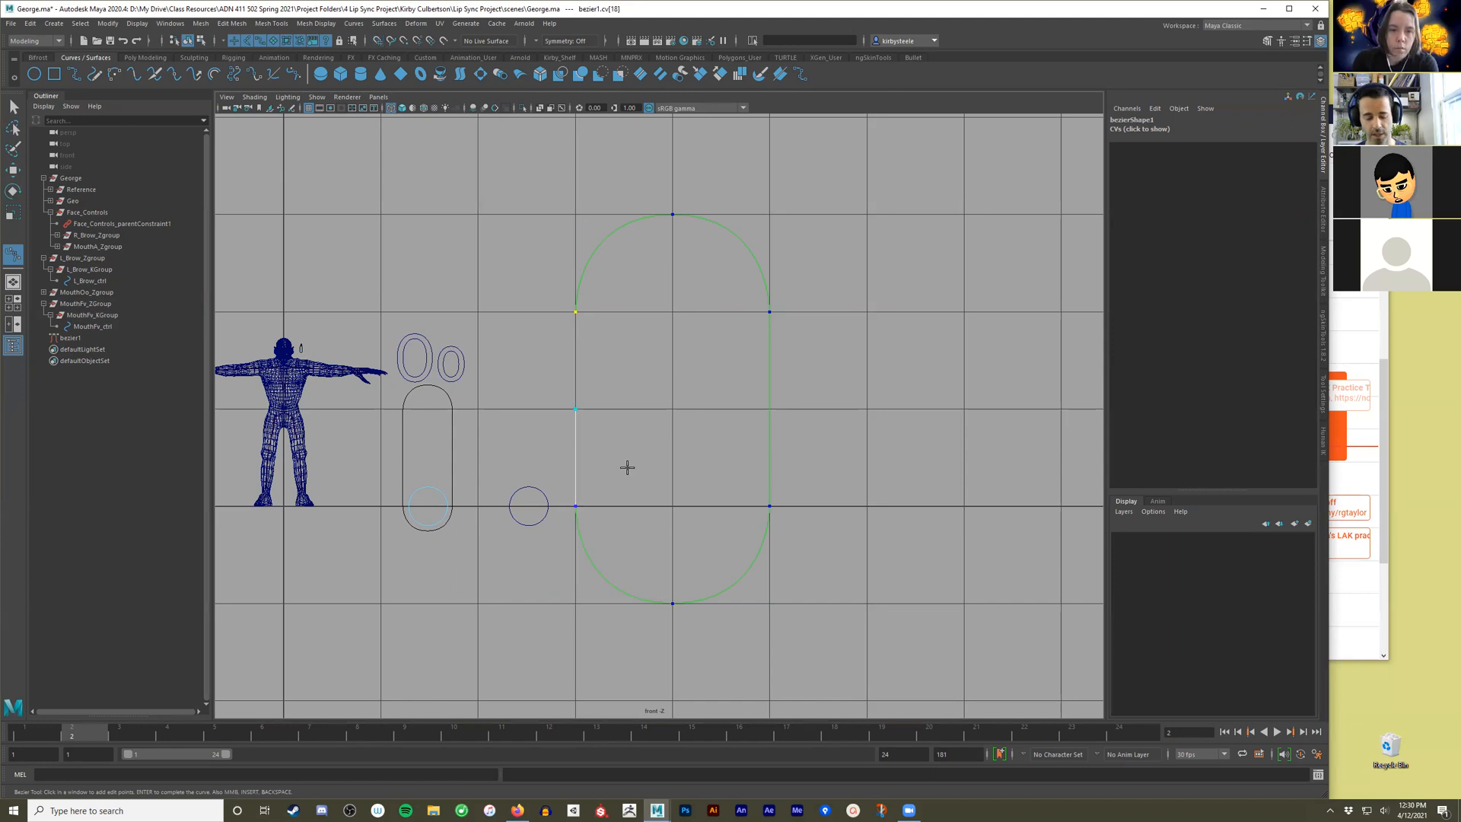
key(q)
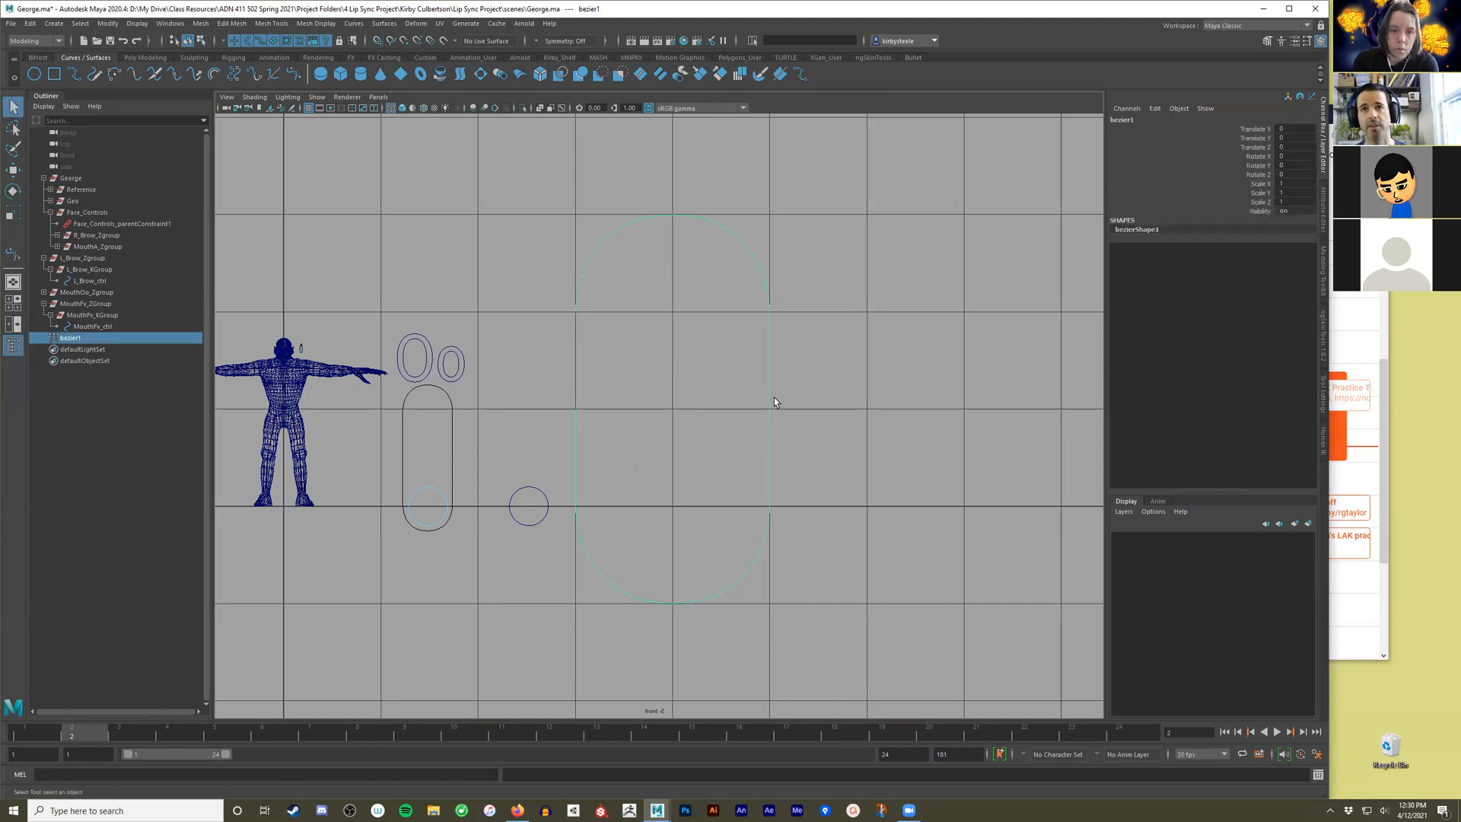
Snap the curve's loose end point up onto its starting point to close the capsule outline, and return to object mode.
right_drag(769, 386, 542, 384)
drag(538, 385, 631, 450)
key(w)
drag(575, 392, 576, 333)
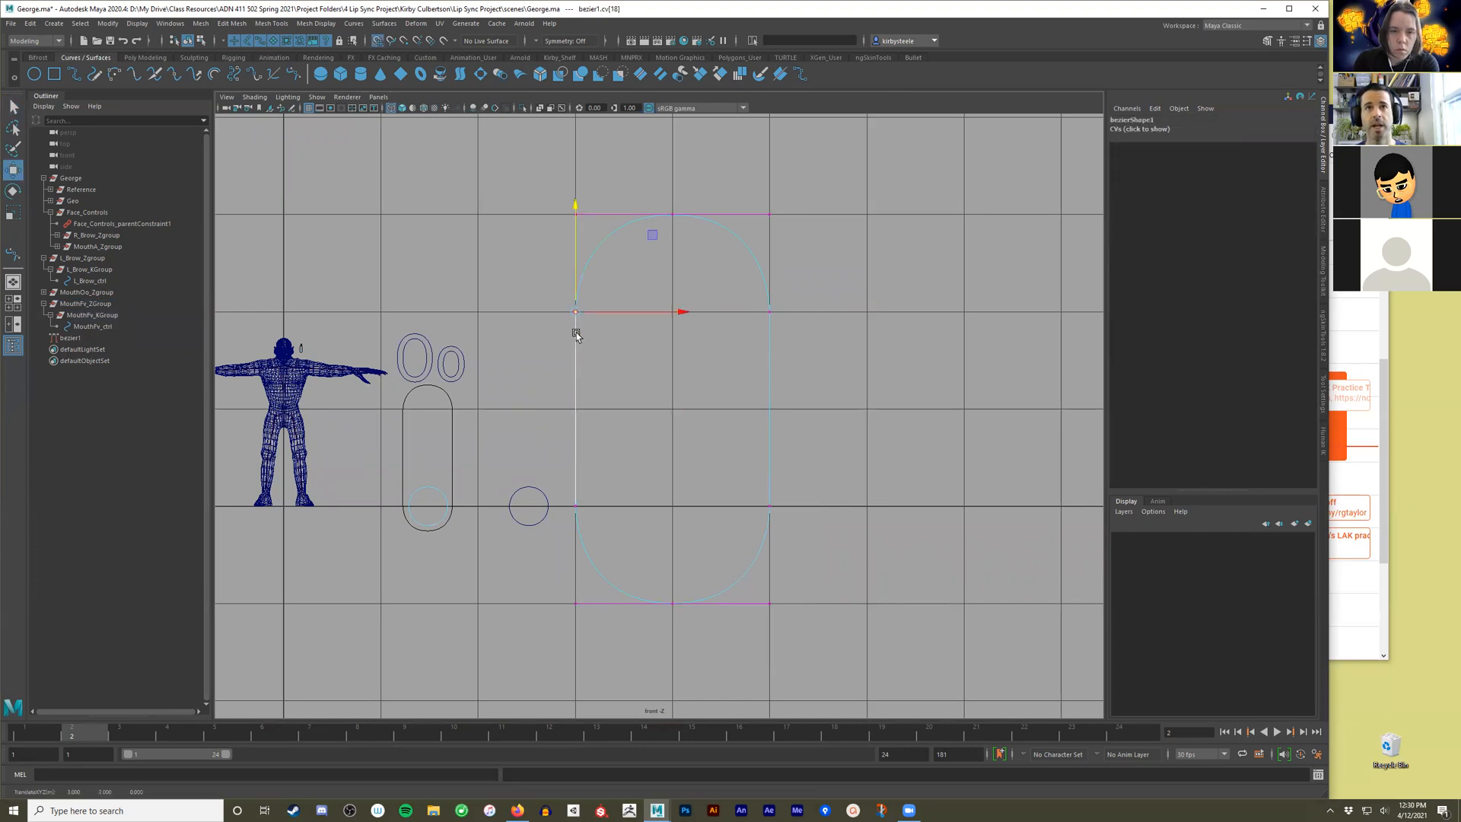
right_drag(746, 253, 791, 236)
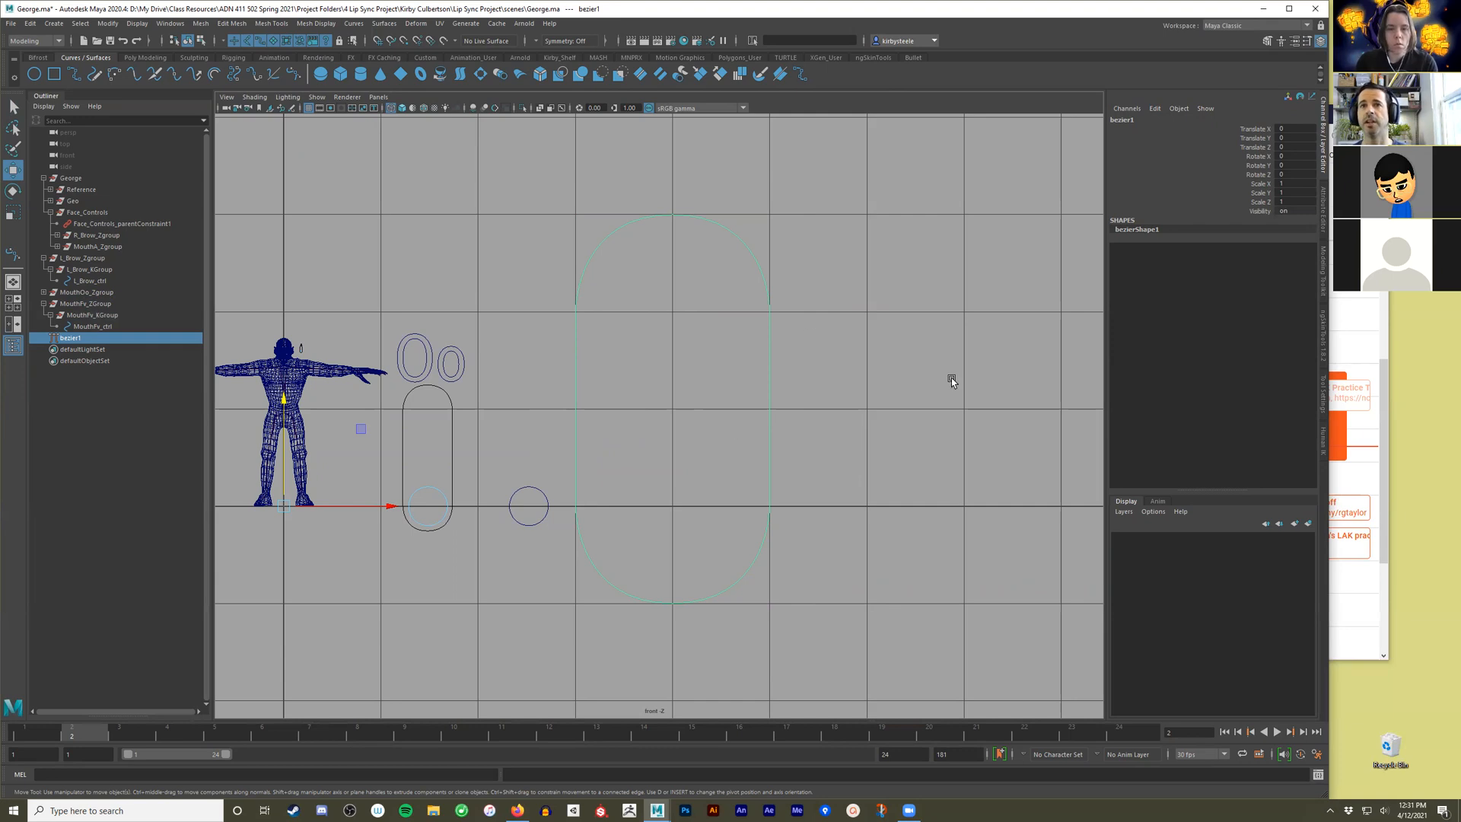
click(908, 370)
drag(852, 315, 623, 381)
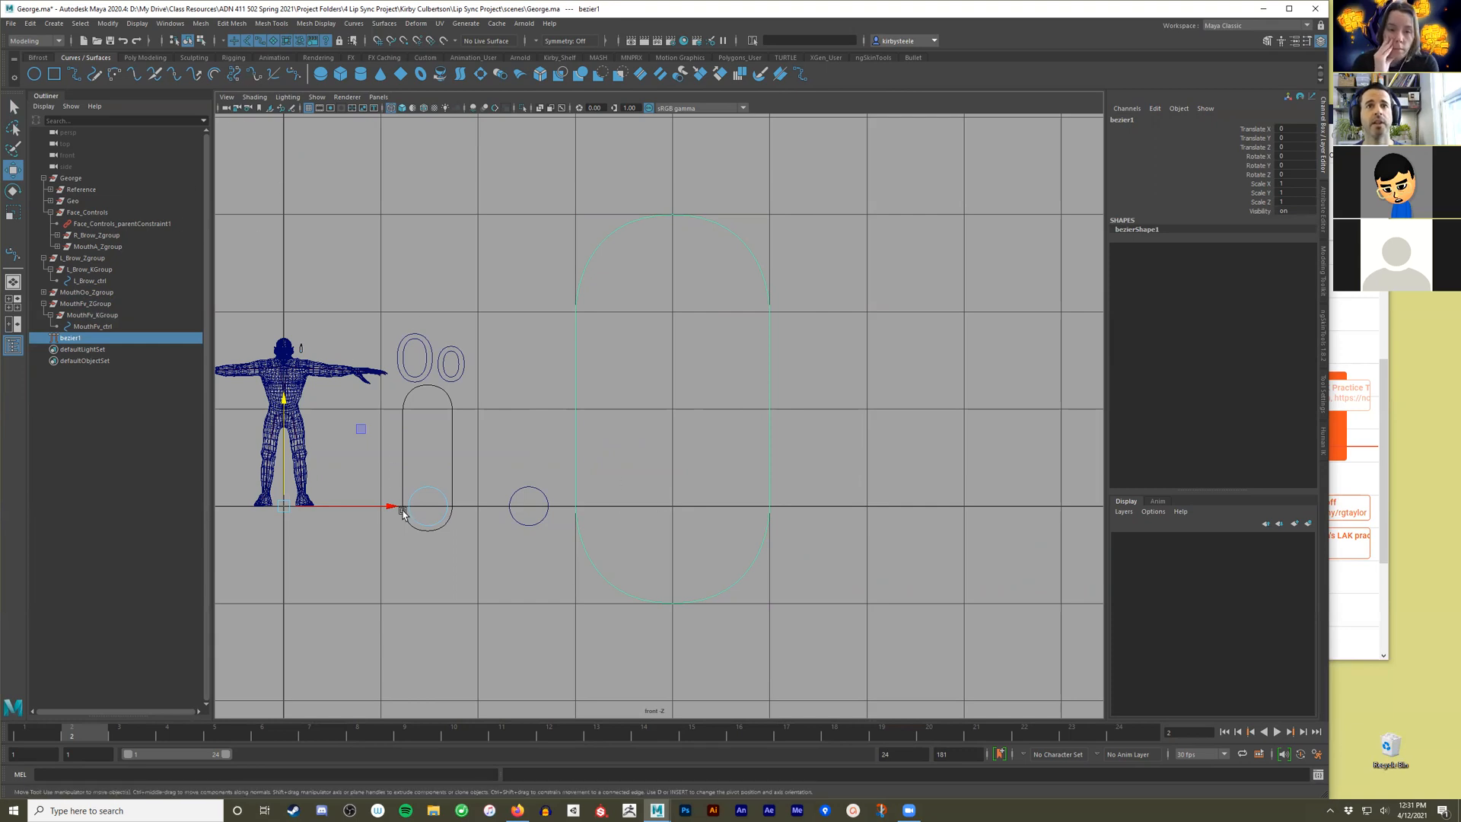
drag(392, 508, 314, 504)
key(ctrl+z)
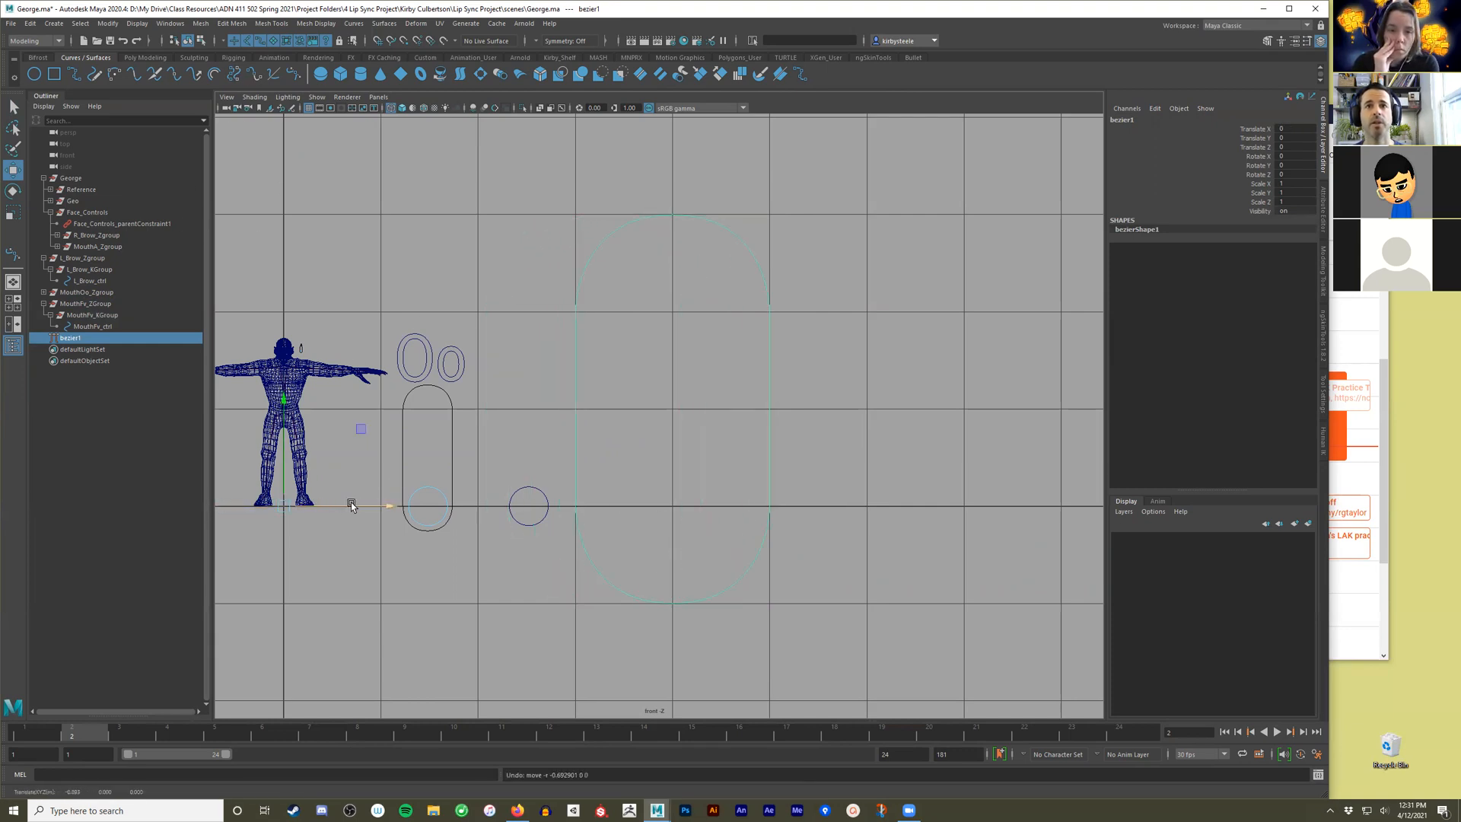
Move the capsule curve's pivot to the centre of its bottom arc, snapped to the grid at X 4, Y 0.
key(d)
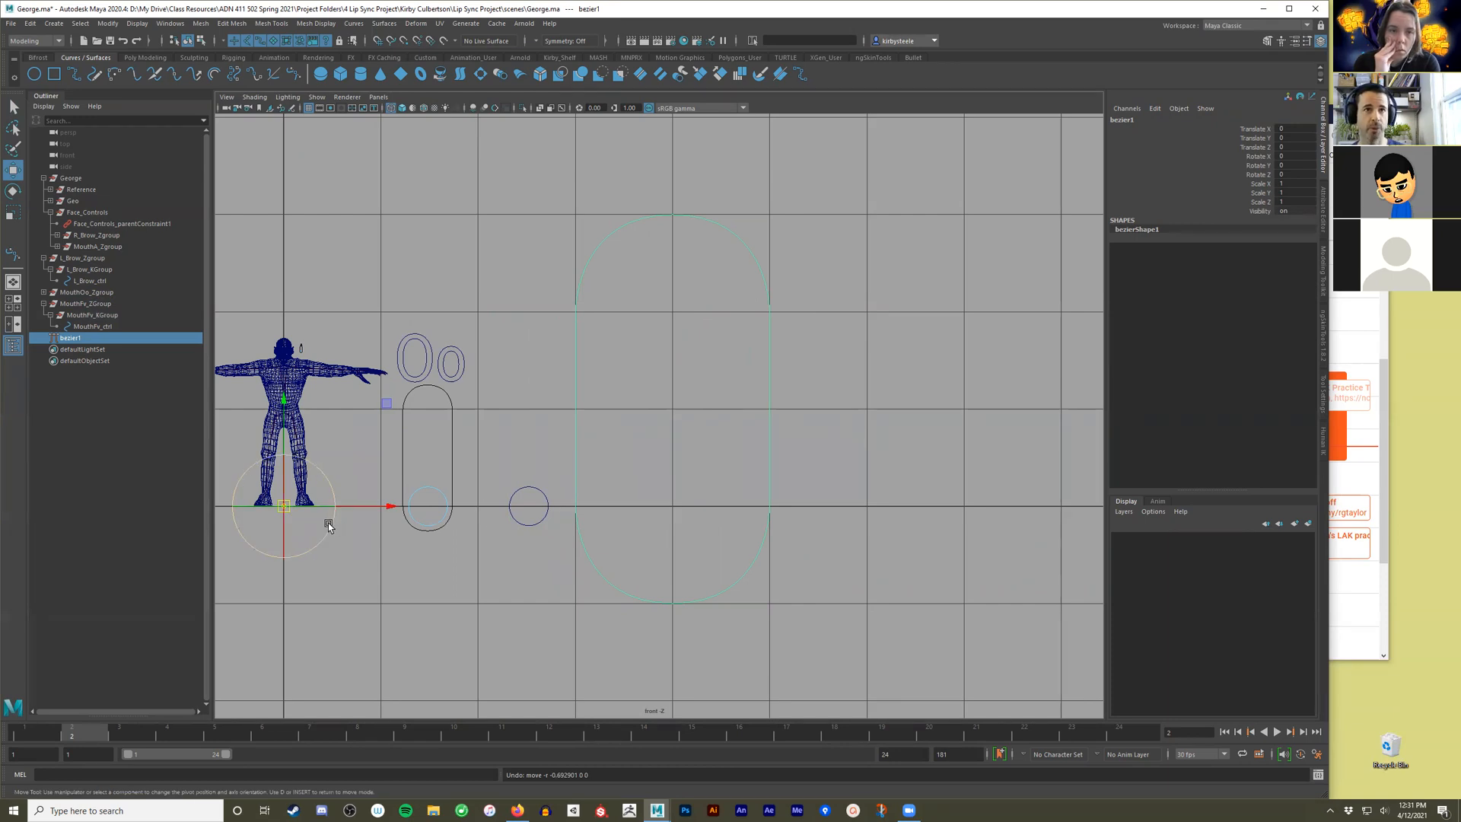
key(x)
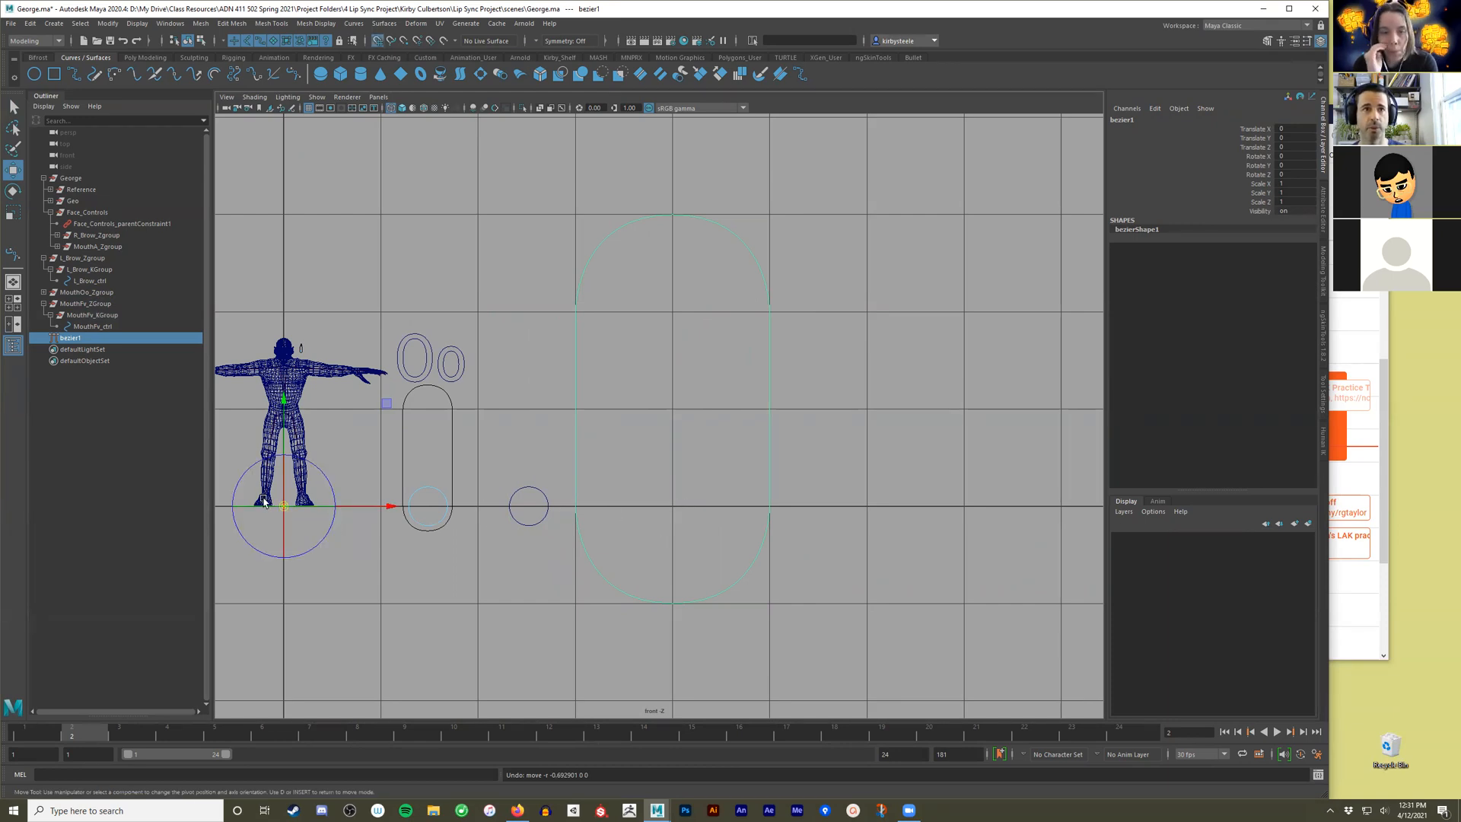
drag(282, 506, 673, 506)
key(d)
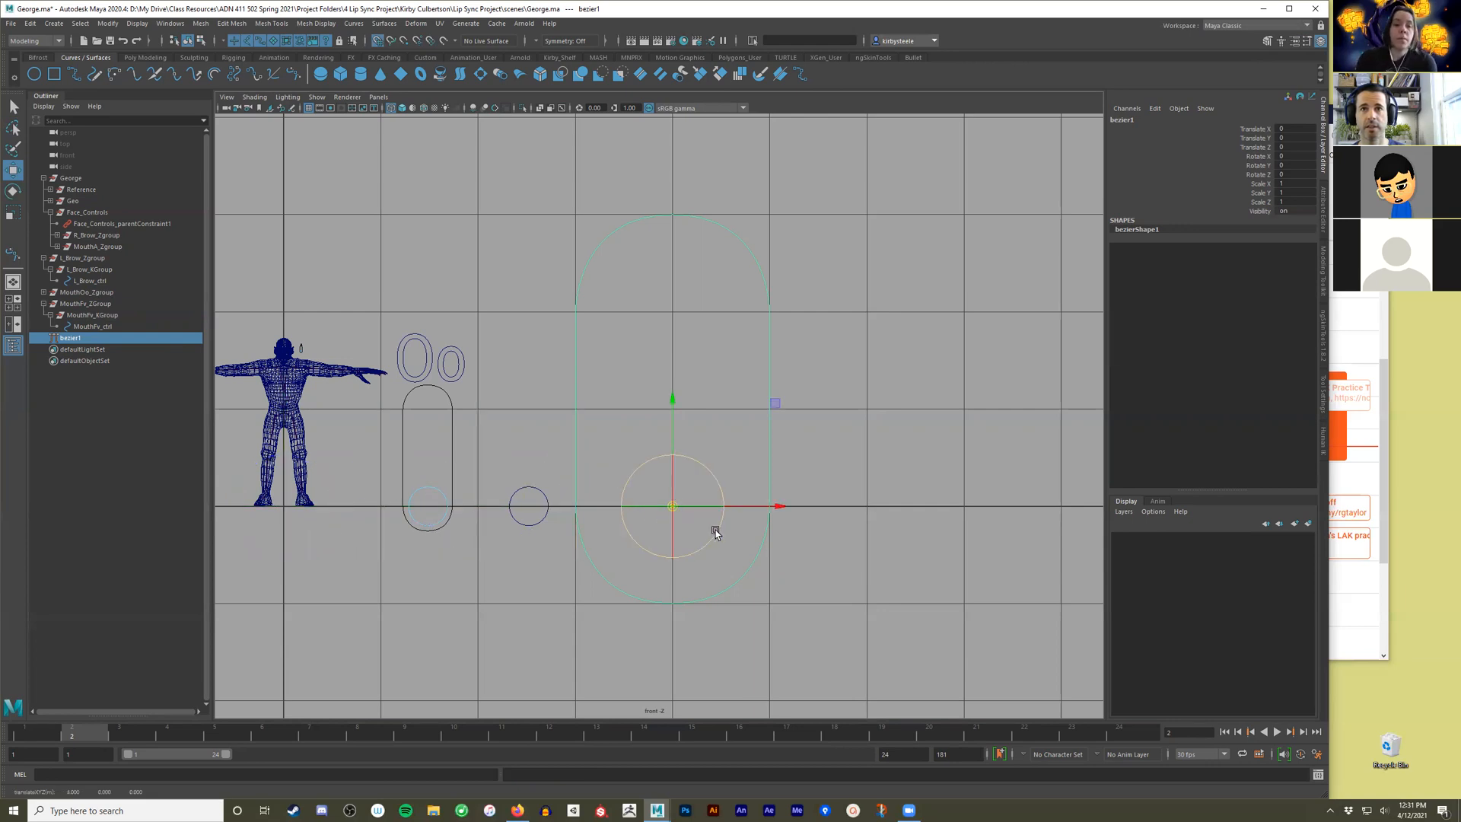
Move the capsule curve over the MouthFv circle and shrink it uniformly towards the circle's size.
drag(777, 505, 637, 507)
key(r)
drag(529, 508, 294, 583)
alt+right_drag(394, 591, 629, 596)
alt+middle_drag(267, 598, 459, 473)
alt+right_drag(460, 472, 1055, 513)
alt+middle_drag(604, 563, 660, 542)
Fine-tune the capsule so its lower end fits evenly around the MouthFv circle, at Translate X about -1.483 and uniform scale about 0.226.
key(w)
drag(687, 517, 679, 518)
key(r)
drag(574, 515, 548, 518)
alt+right_drag(799, 349, 719, 250)
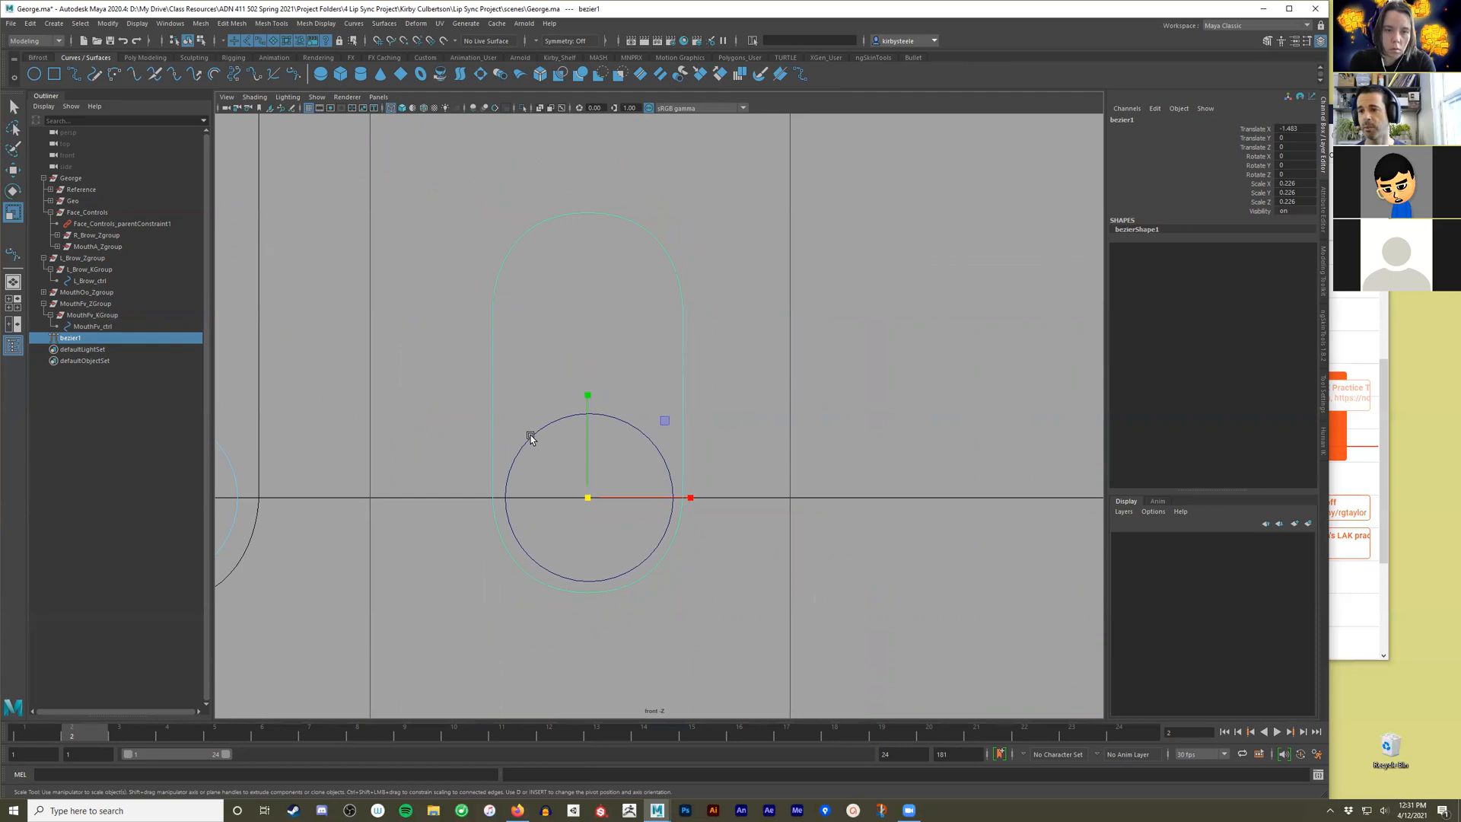
alt+right_drag(680, 415, 471, 399)
alt+middle_drag(715, 350, 719, 469)
alt+right_drag(719, 469, 503, 504)
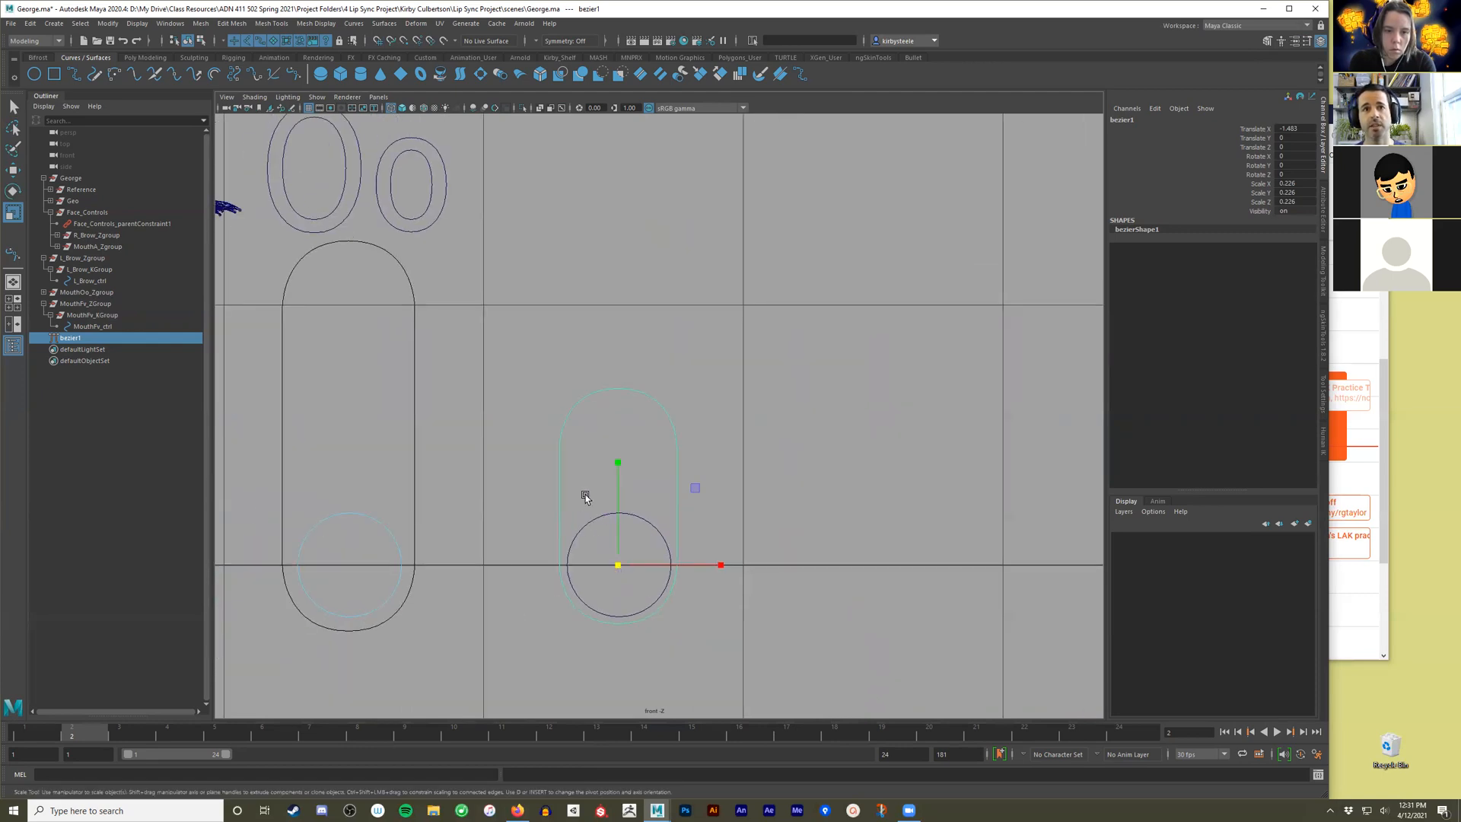
Try sliding MouthFv_ctrl up along Y beyond the capsule, and undo the move.
click(572, 589)
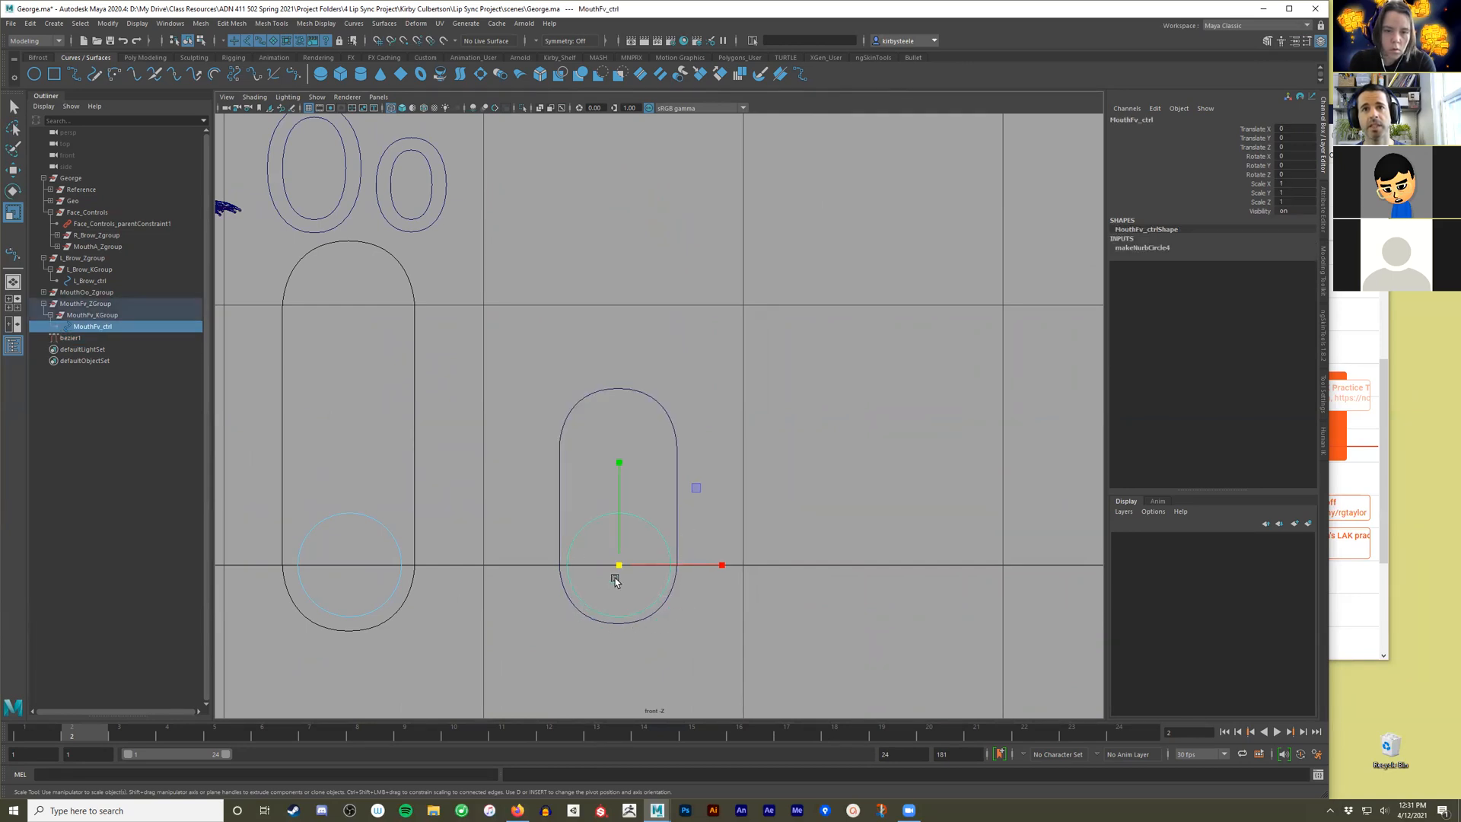
scroll(708, 468, down, 2)
key(w)
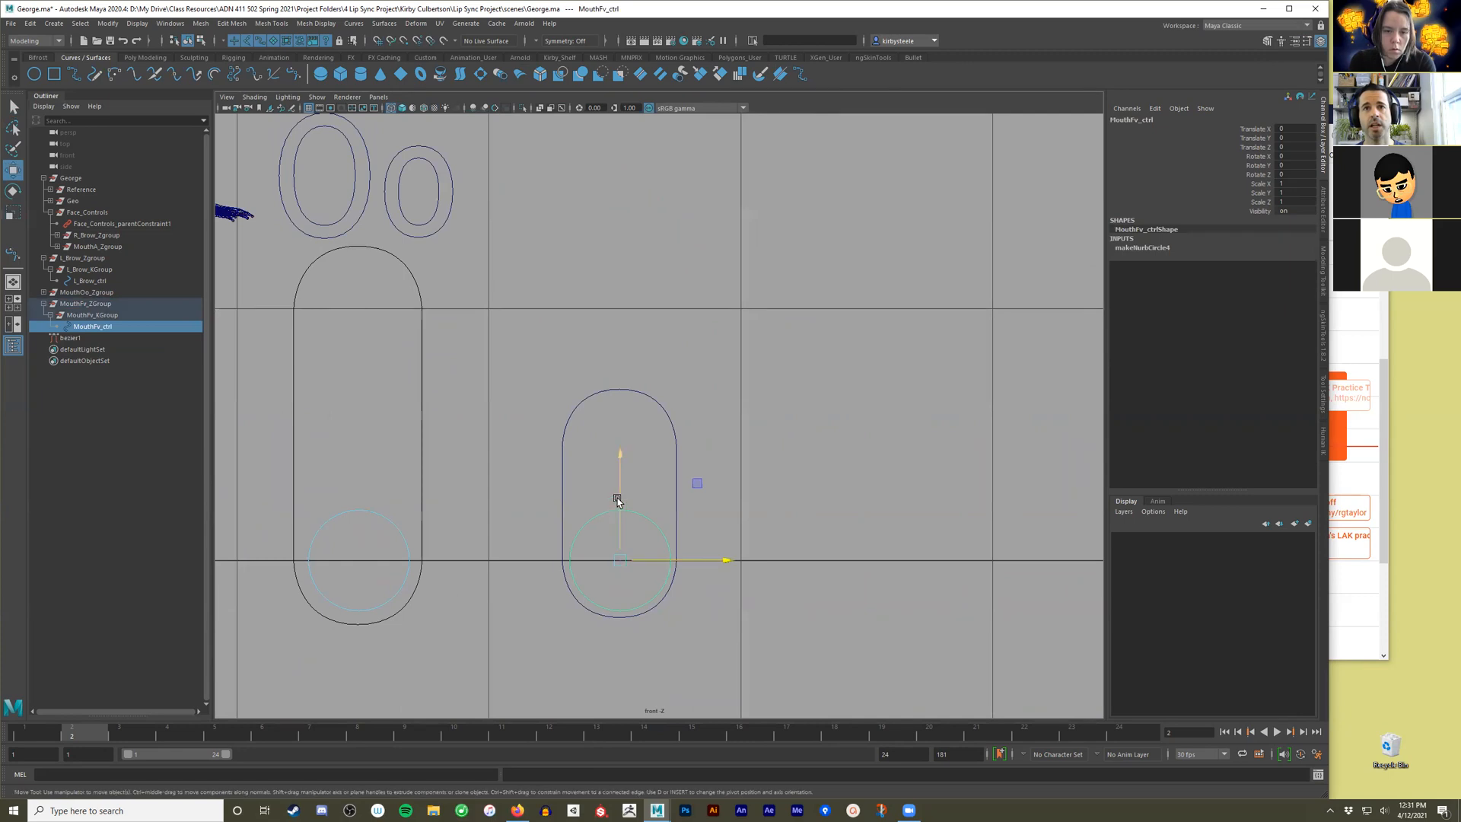
drag(618, 500, 613, 221)
key(ctrl+z)
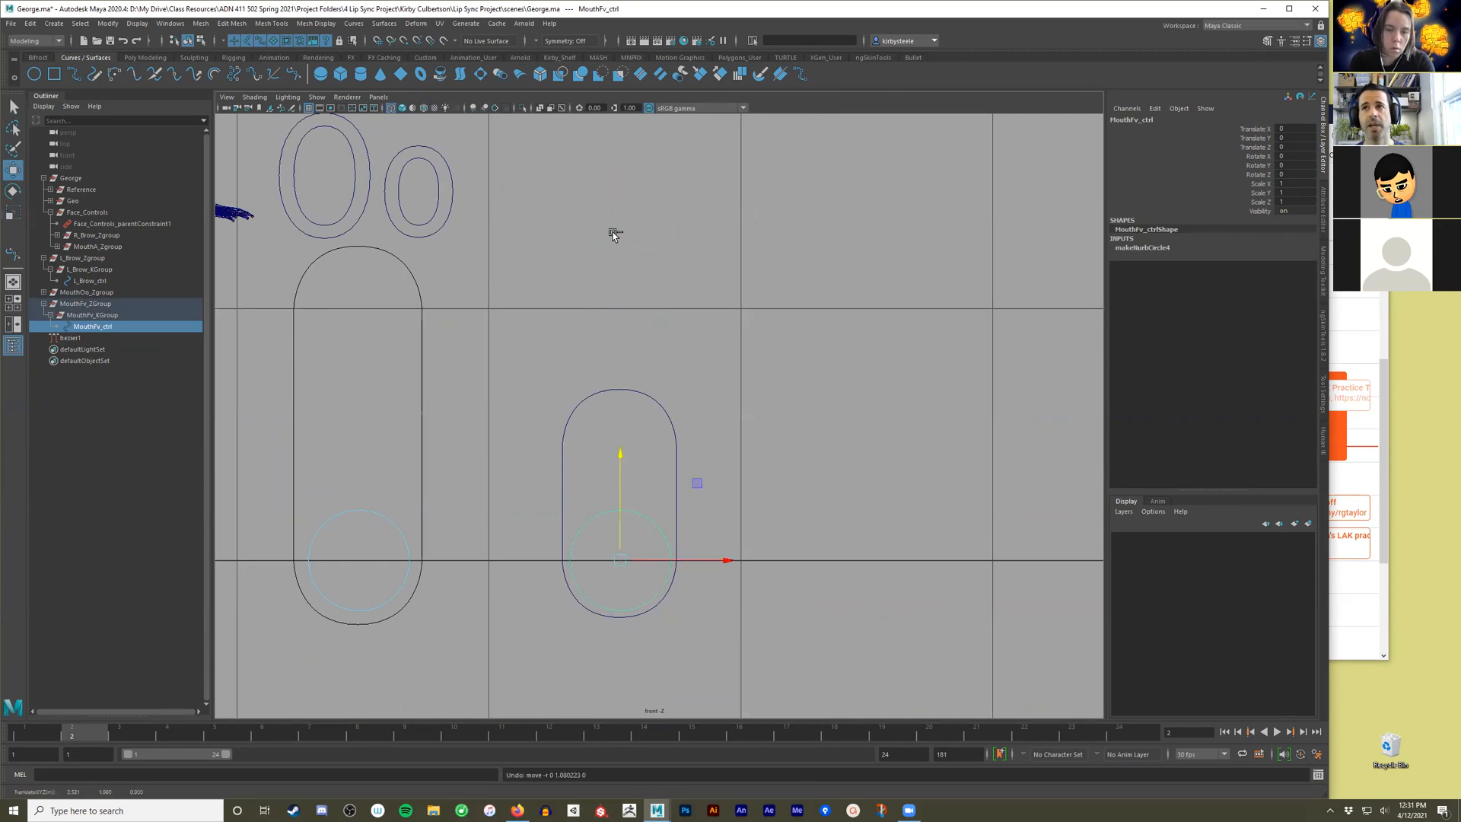
Enable the minimum Y translation limit of MouthFv_ctrl and set it to 0.
click(1325, 228)
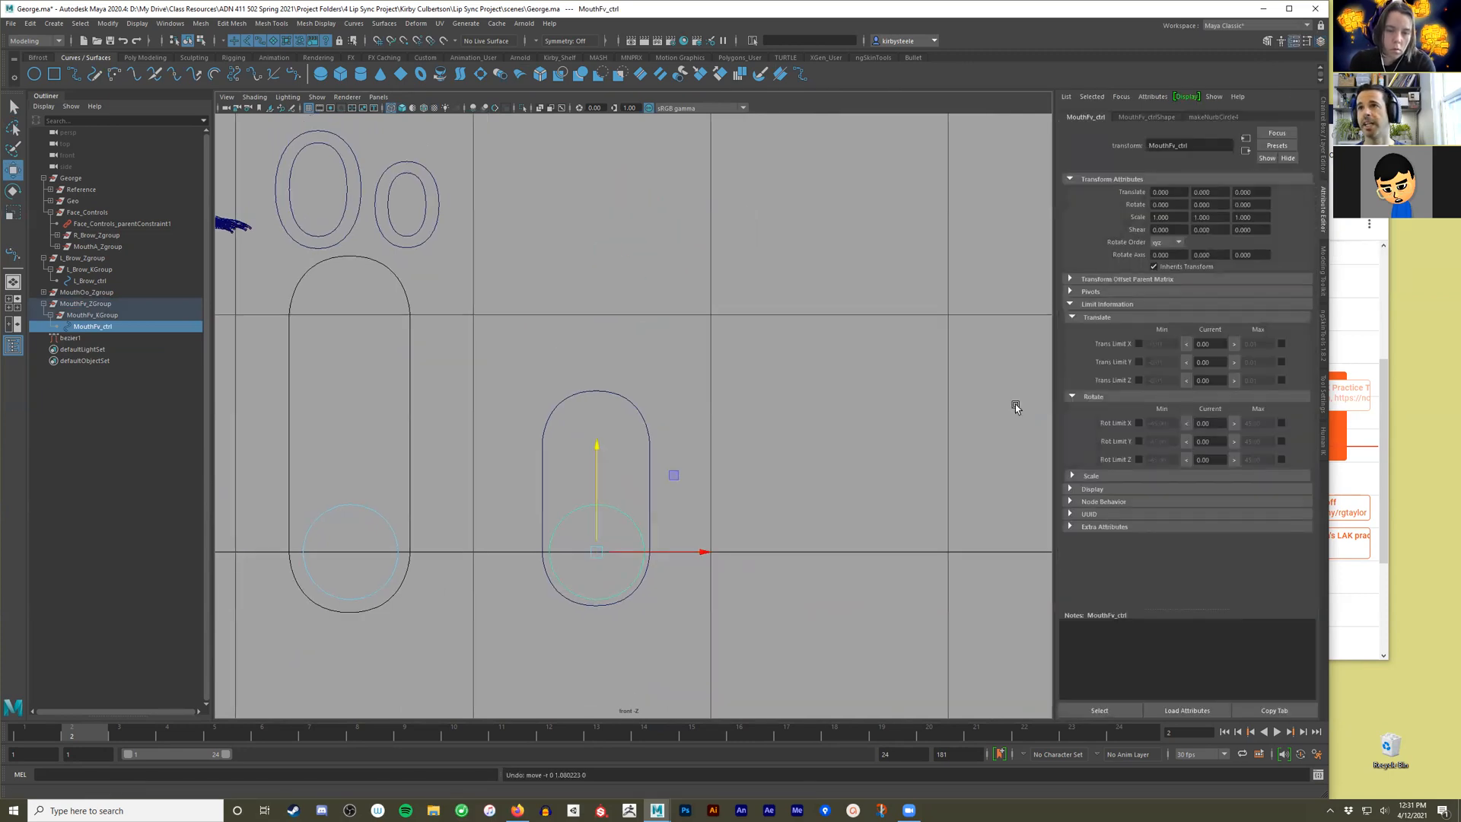
click(1140, 363)
drag(1172, 363, 1125, 366)
text(0)
key(Tab)
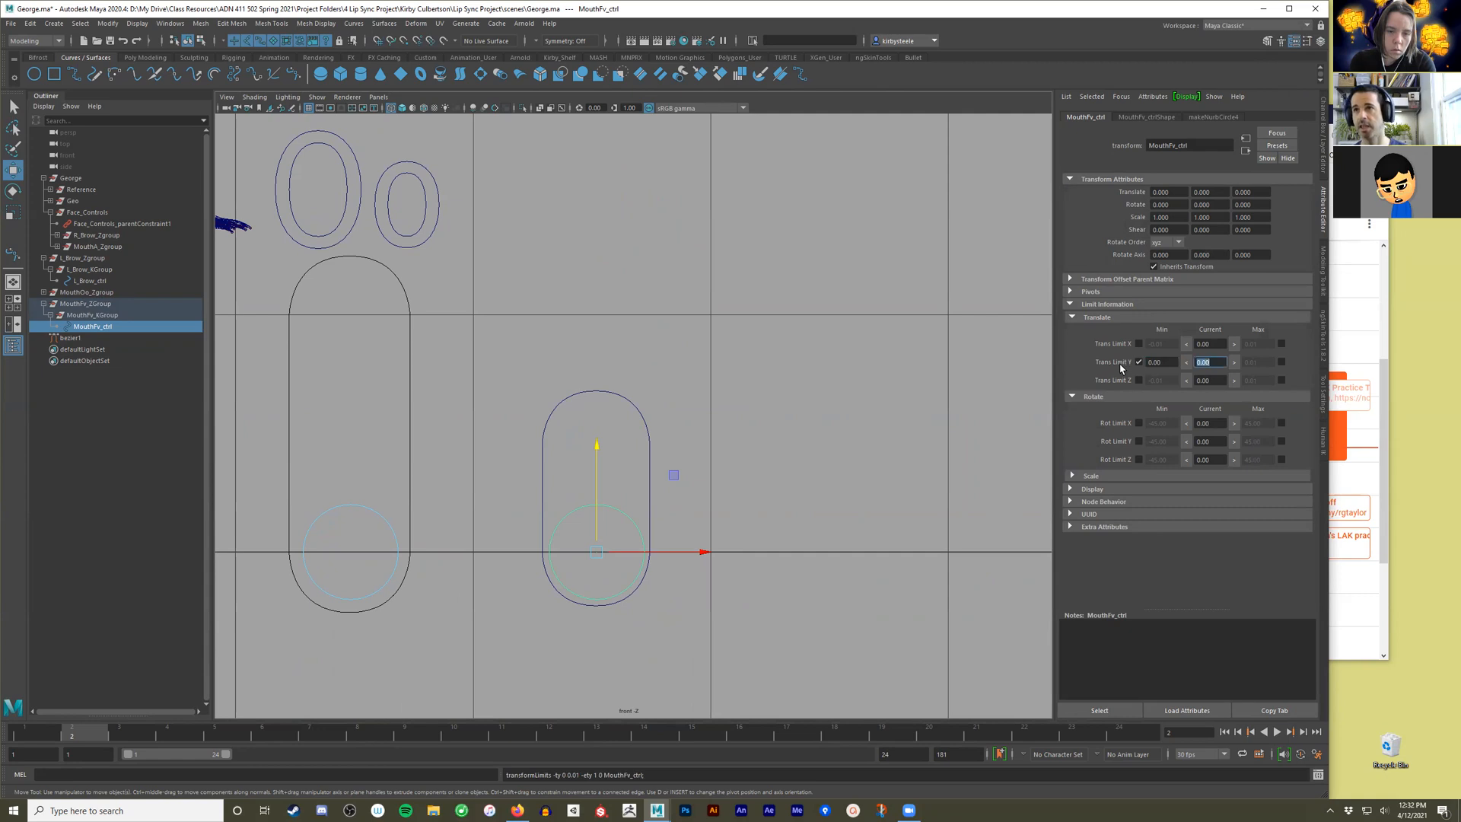
Enable the control's maximum Y translation limit, set it to 1, and slide the circle up to that limit.
click(1282, 362)
click(1267, 364)
double_click(1266, 365)
text(1)
key(Return)
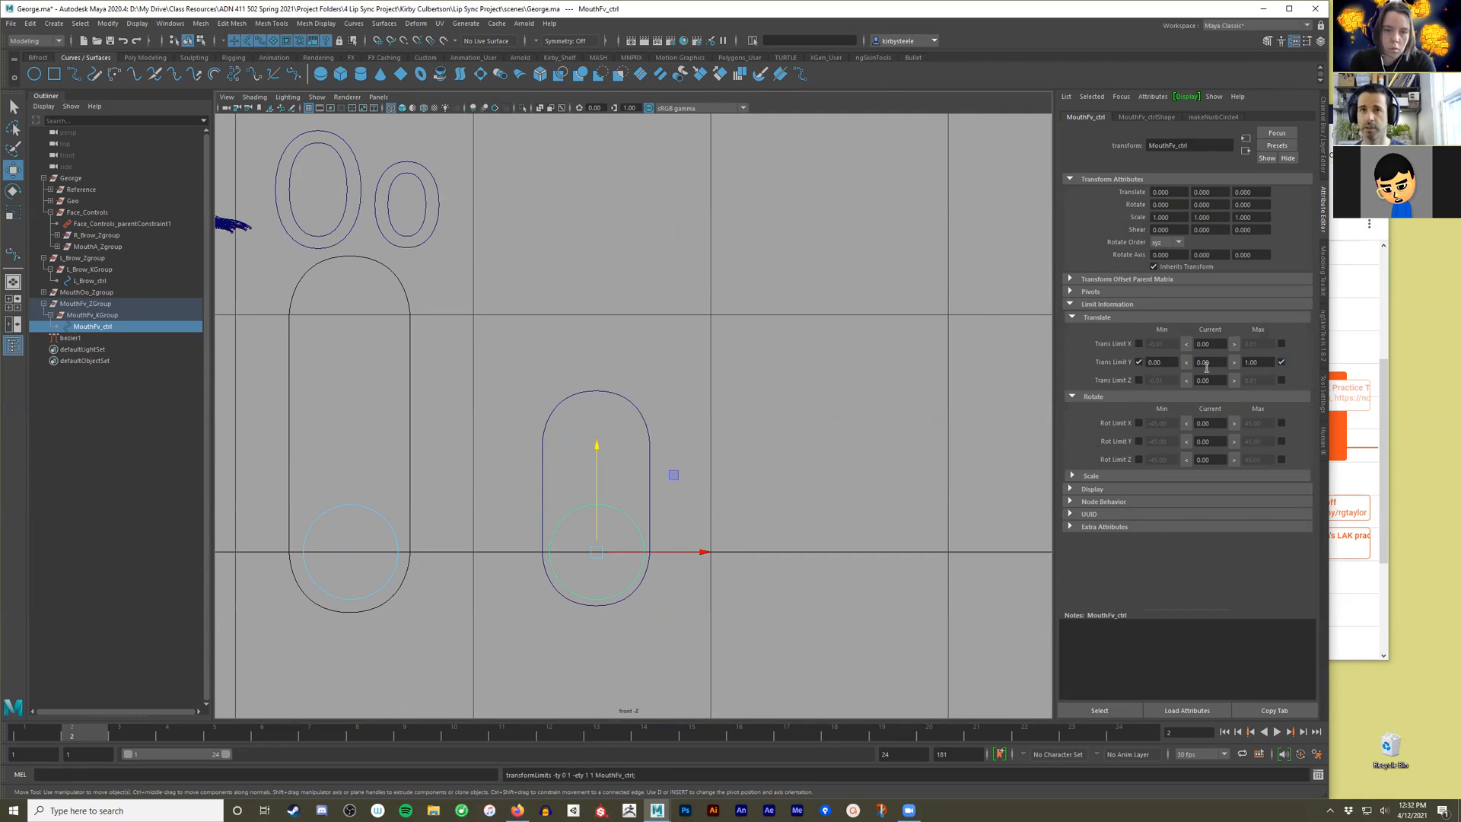
drag(596, 452, 587, 130)
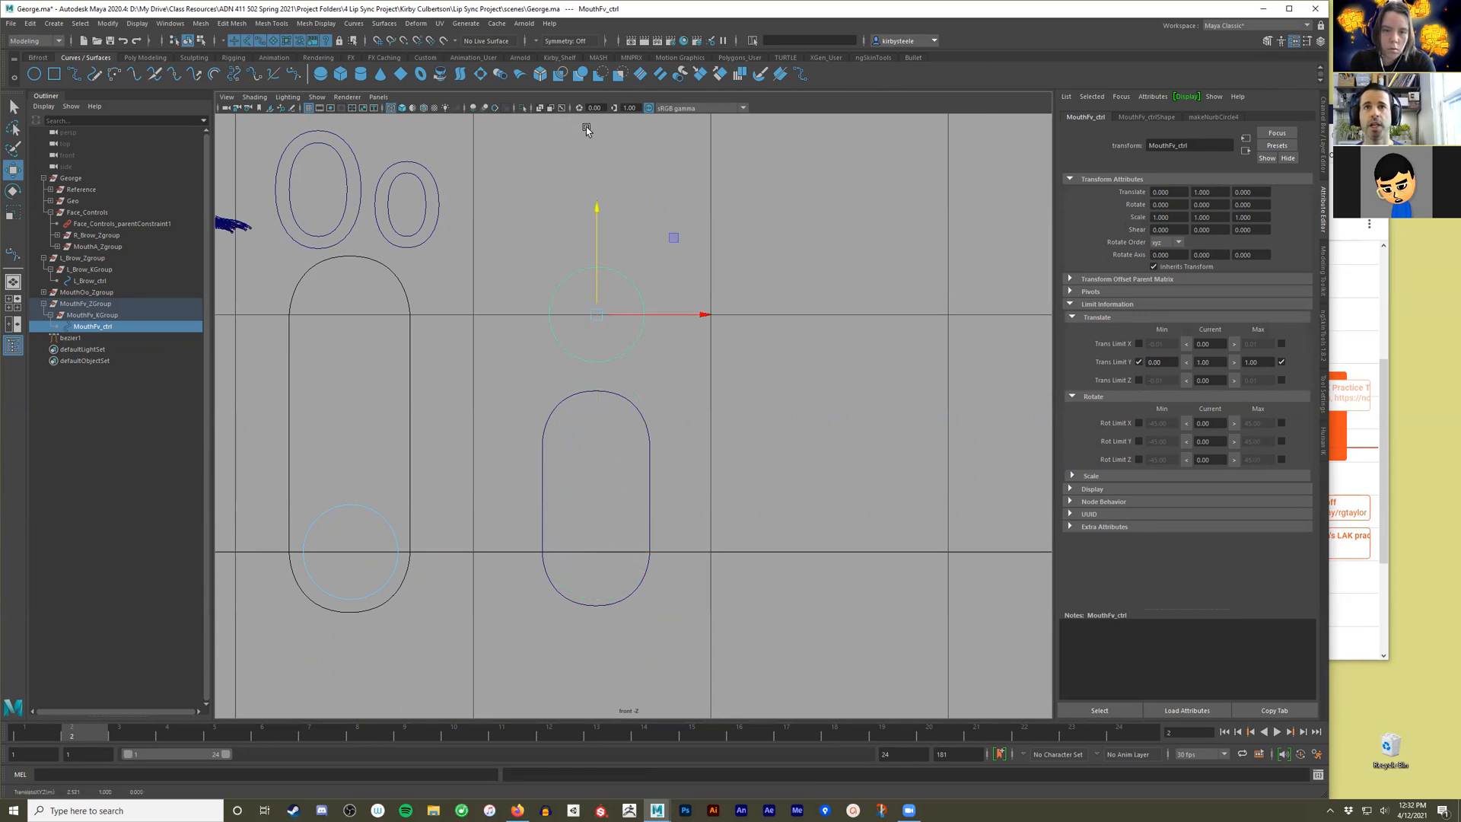
Stretch the capsule by moving its upper control points up until the top arch encloses the raised circle, and return to object mode.
click(646, 421)
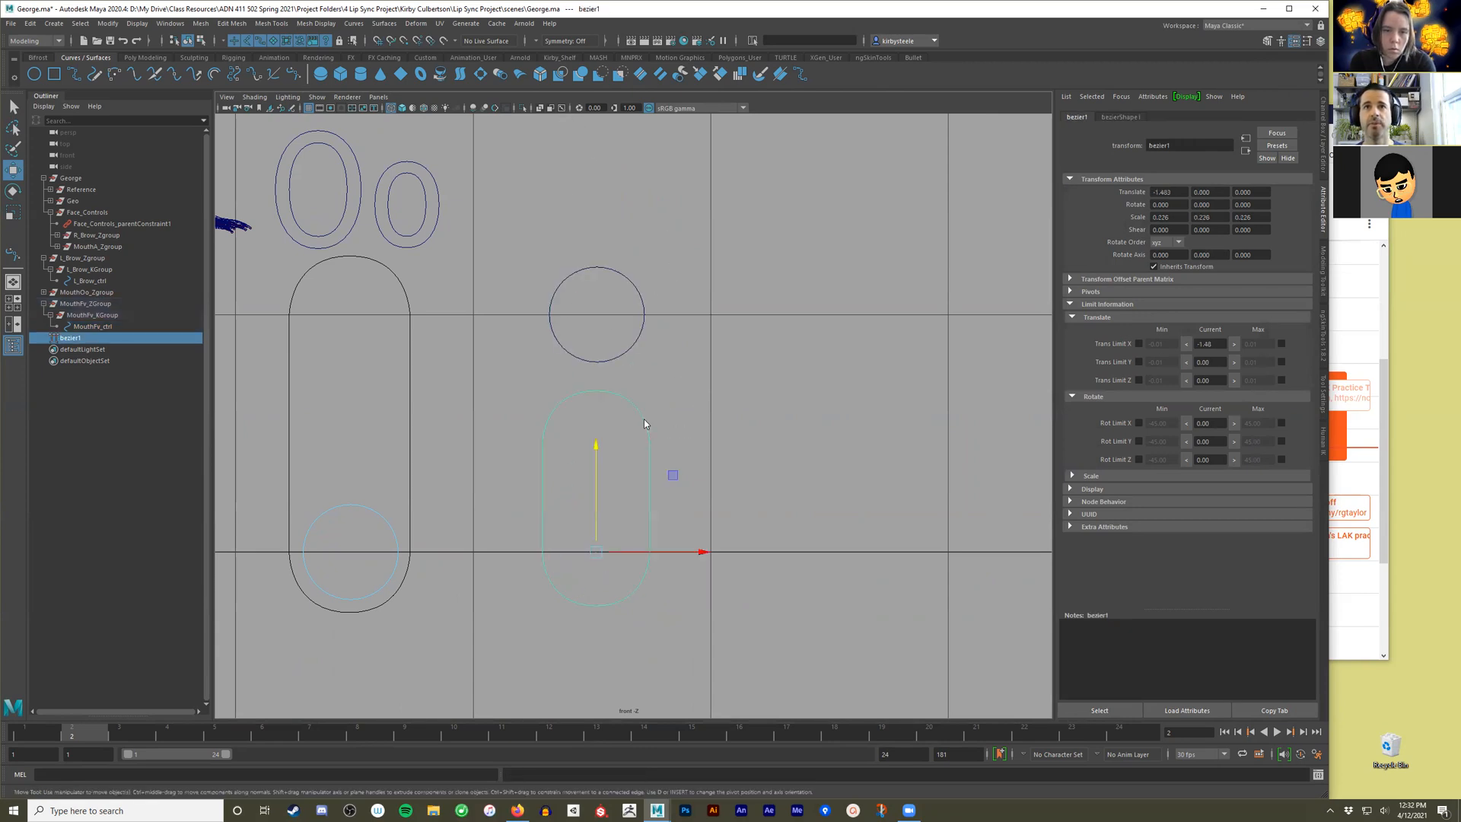
right_drag(608, 423, 498, 389)
drag(510, 374, 721, 457)
drag(596, 357, 595, 234)
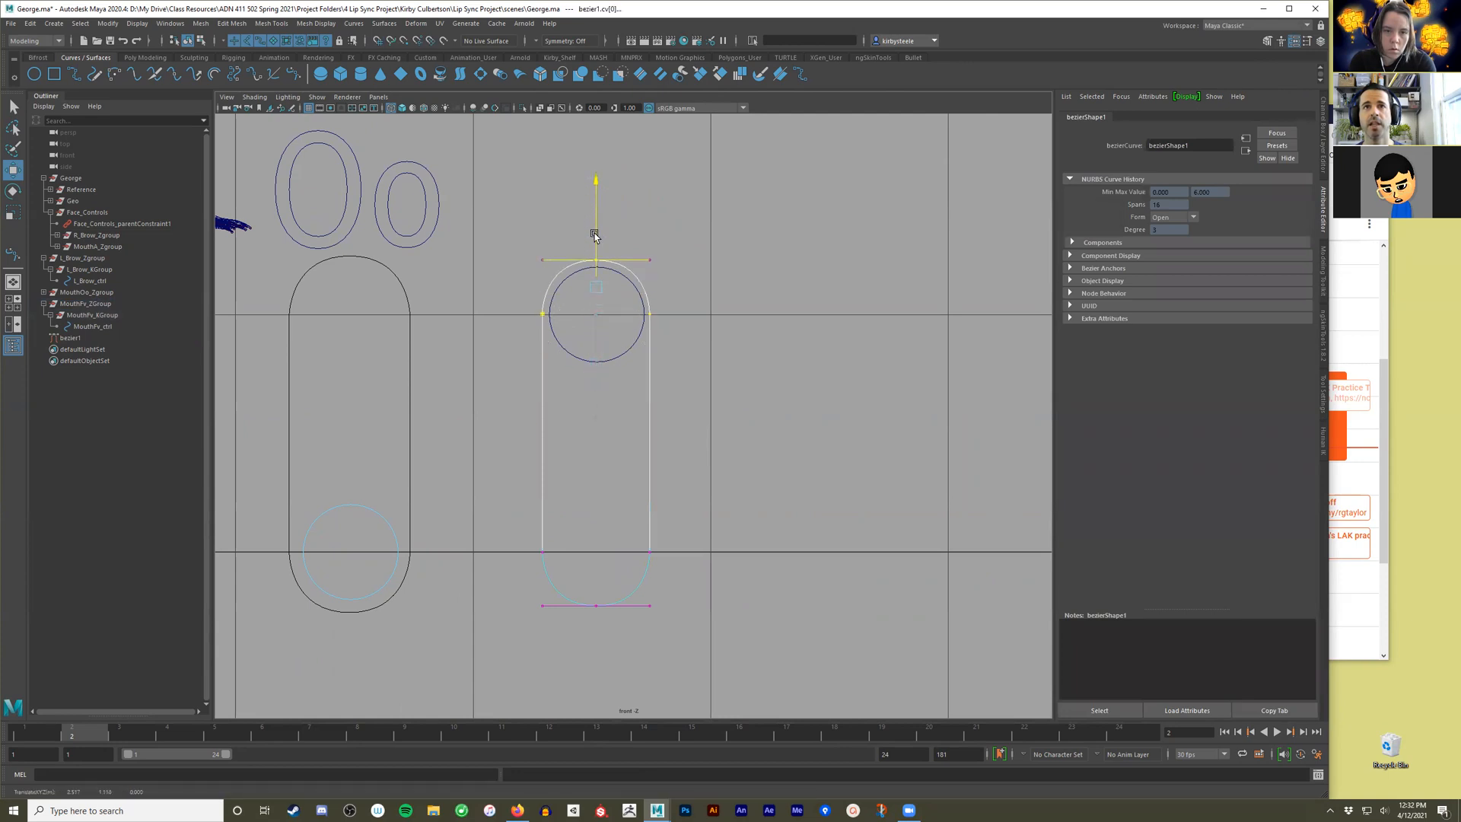
key(q)
right_drag(652, 316, 707, 370)
Slide MouthFv_ctrl back down to the lower end of the capsule.
click(572, 347)
key(w)
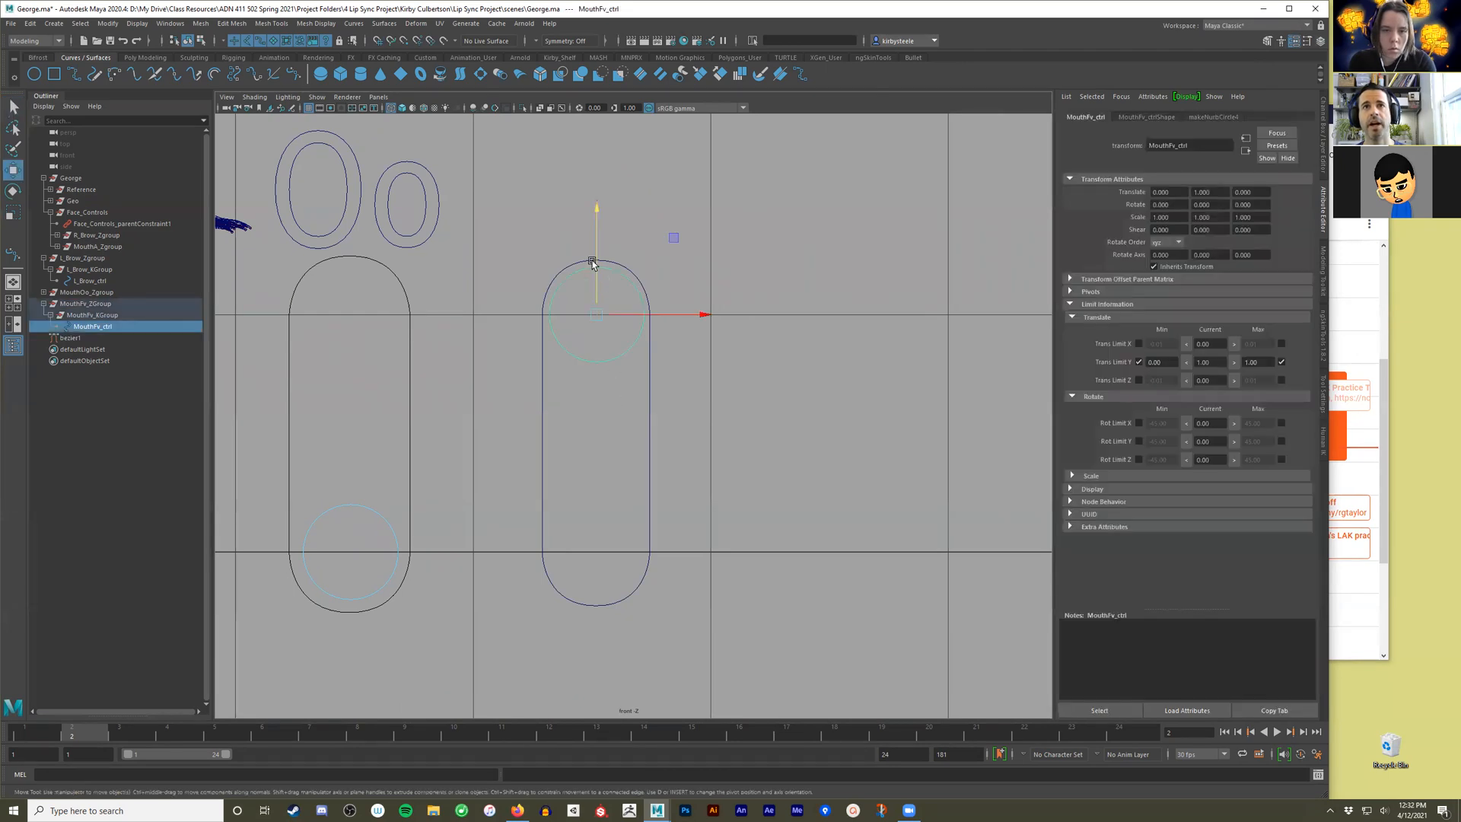
drag(596, 252, 606, 585)
Freeze the capsule curve's transformations and parent it under MouthFv_KGroup.
drag(679, 355, 610, 371)
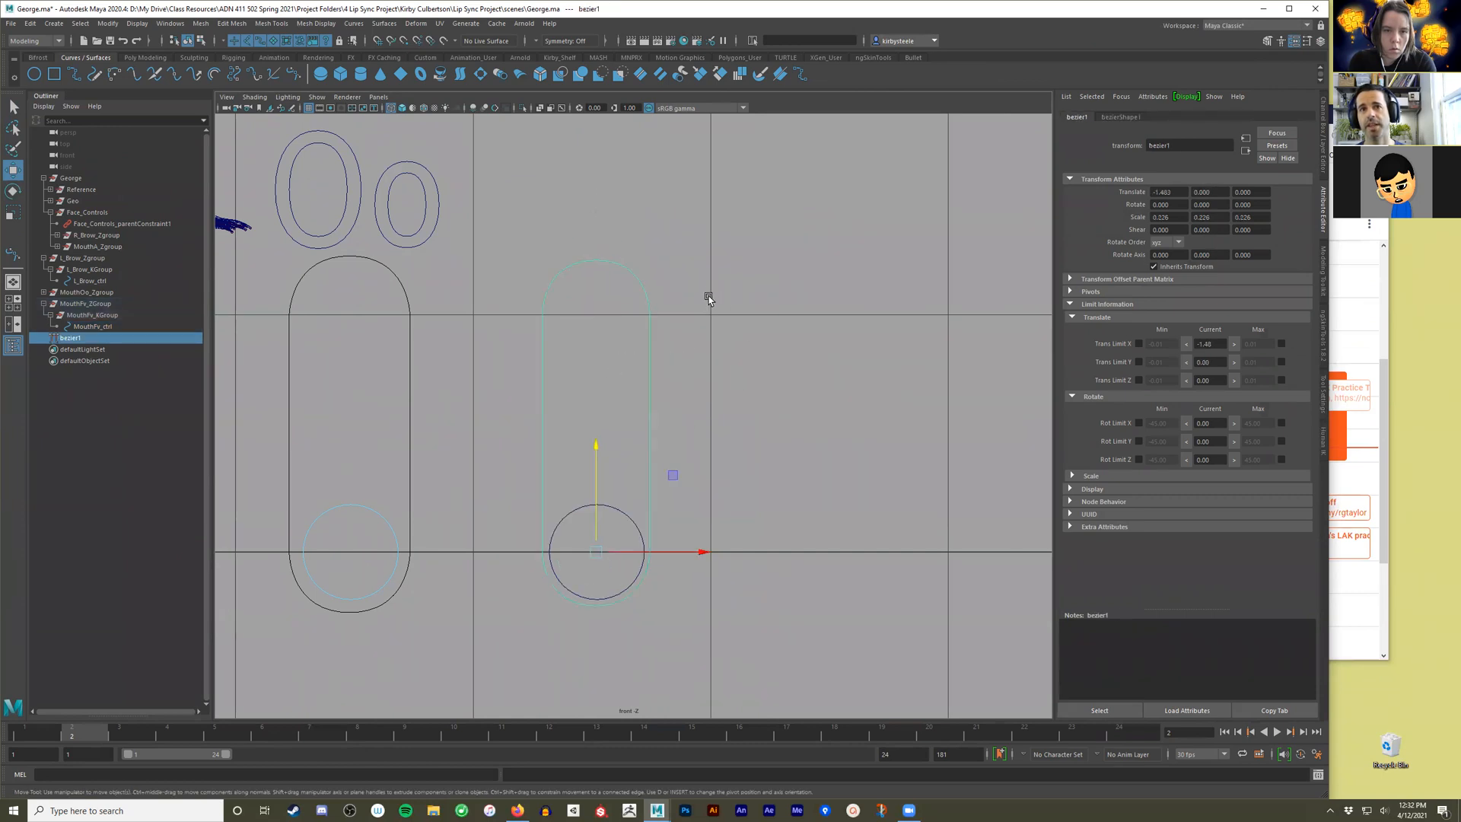
alt+middle_drag(719, 389, 825, 345)
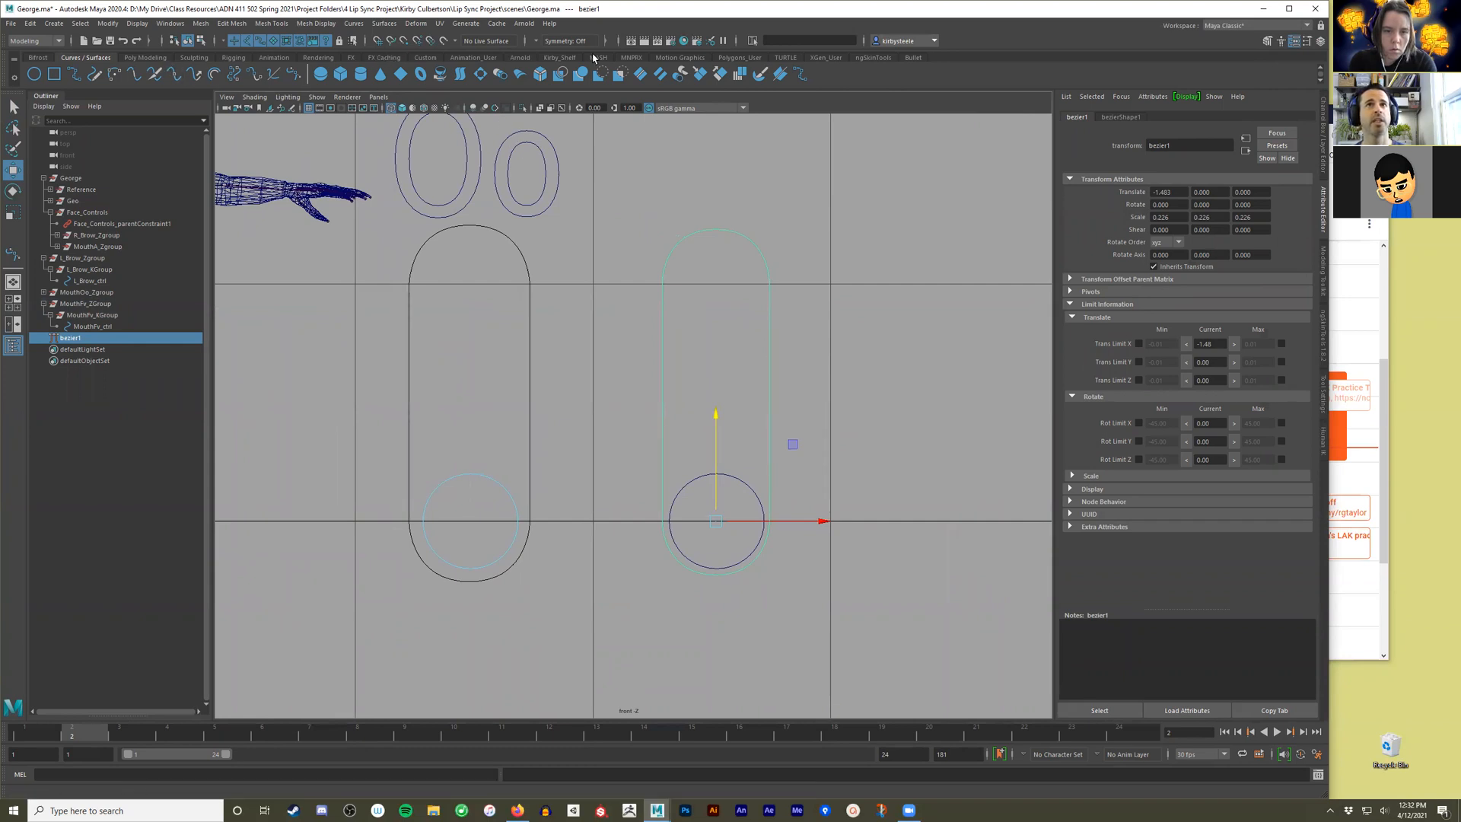
click(559, 58)
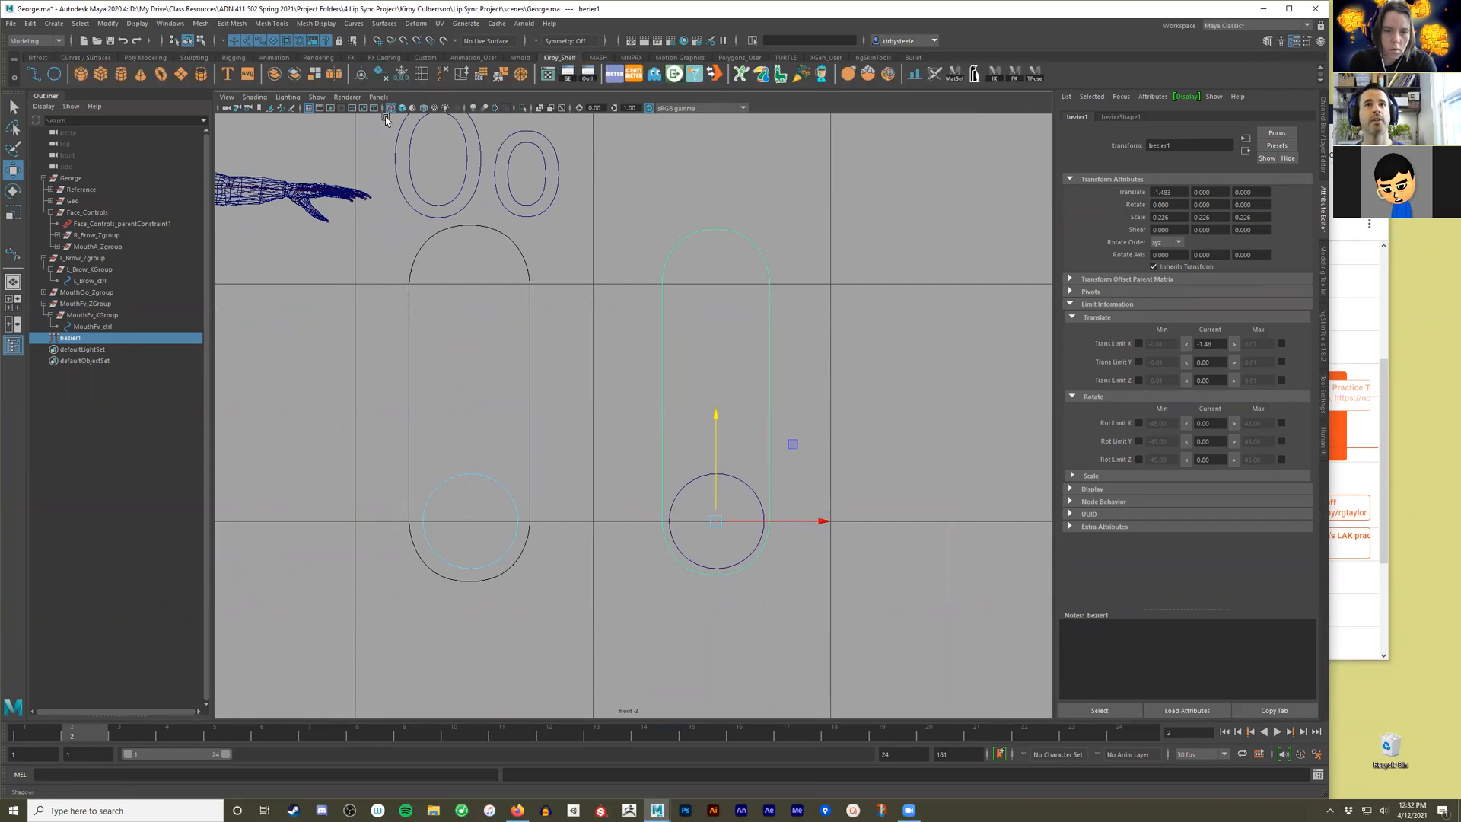
click(404, 77)
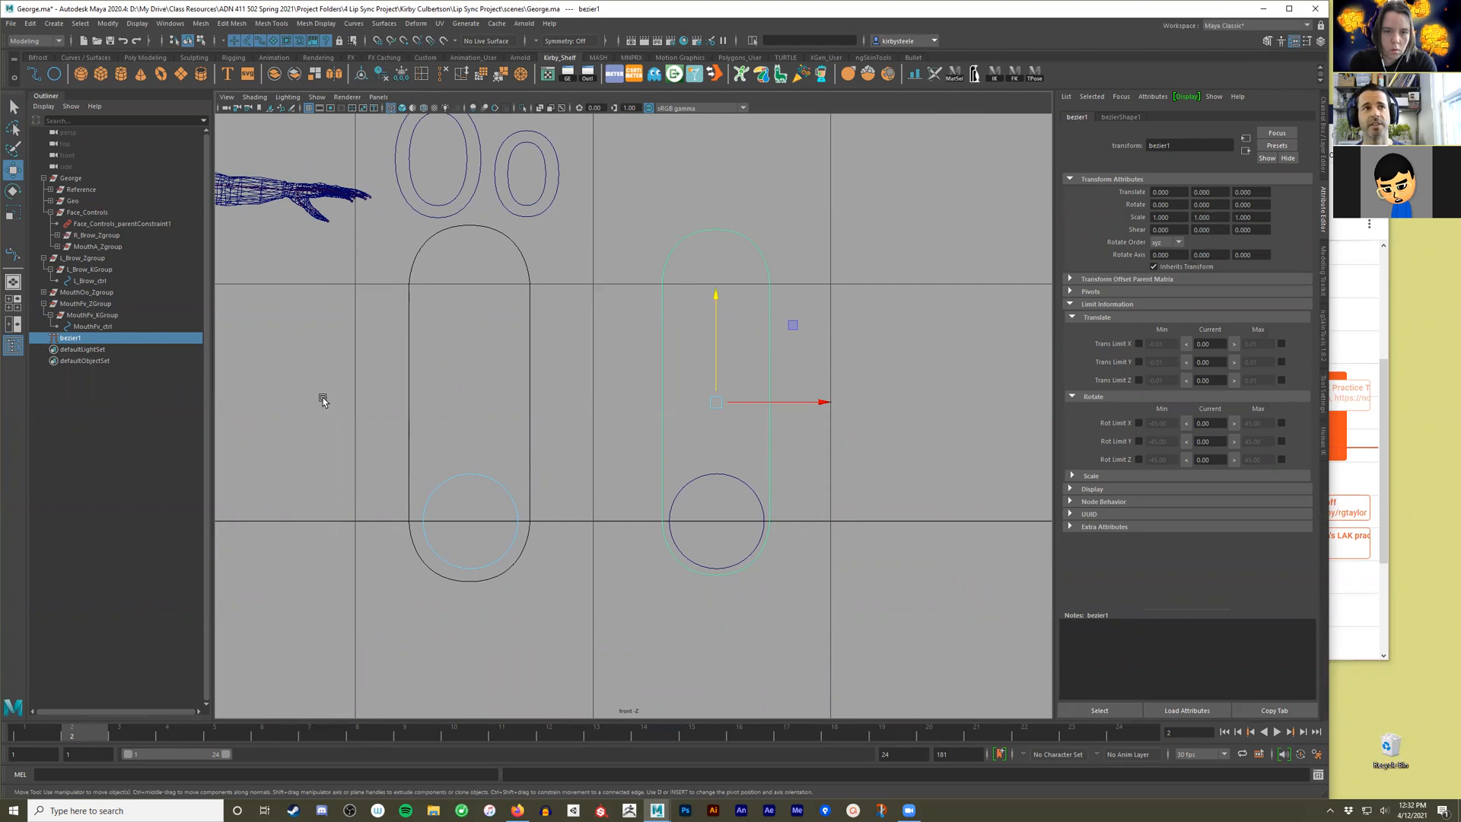
middle_drag(109, 344, 116, 317)
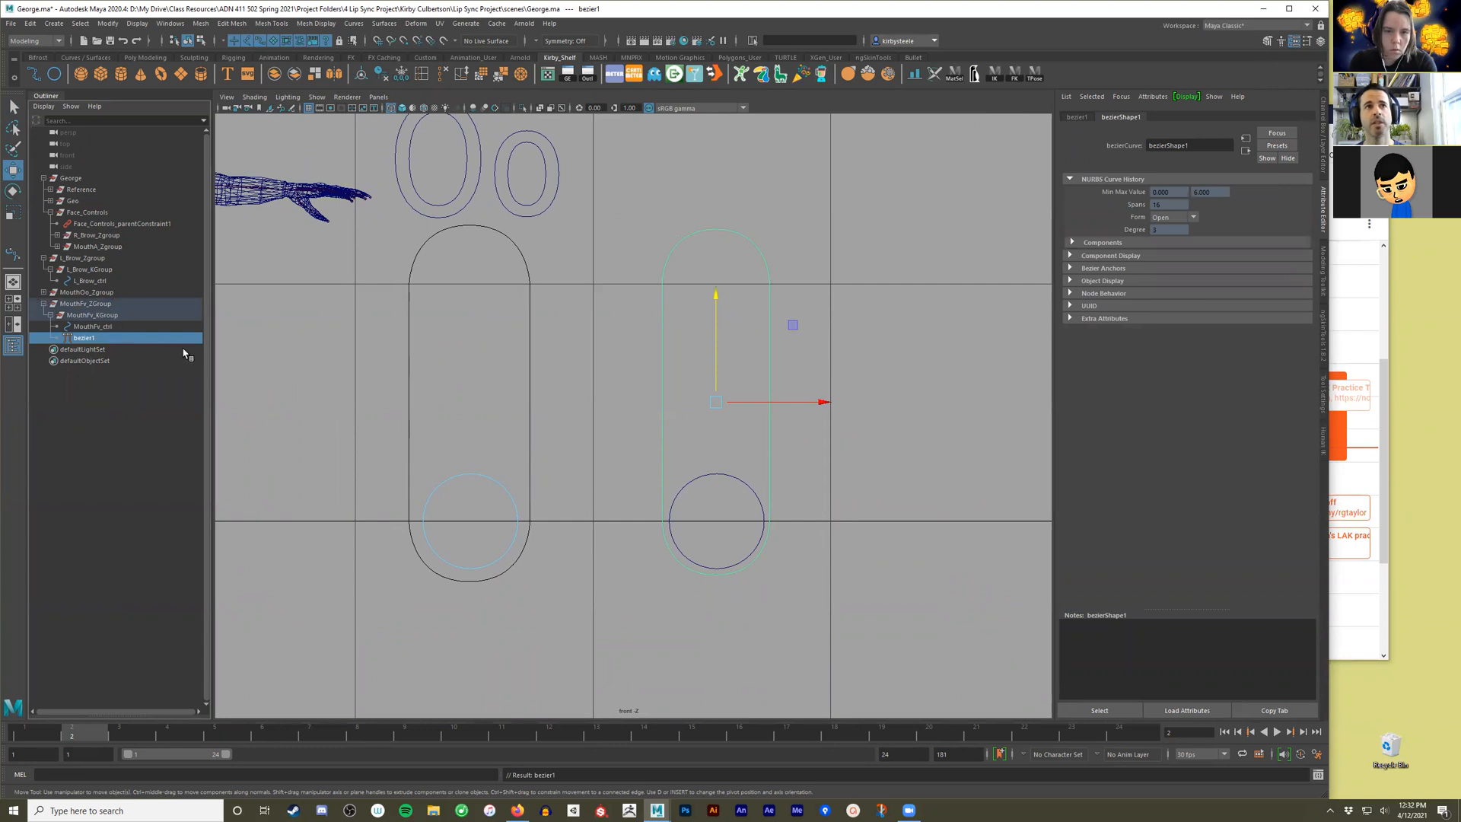
Rename the bezier capsule curve under MouthFv_KGroup as MouthFv_Boarder, matching the control's naming.
double_click(105, 328)
key(ctrl+c)
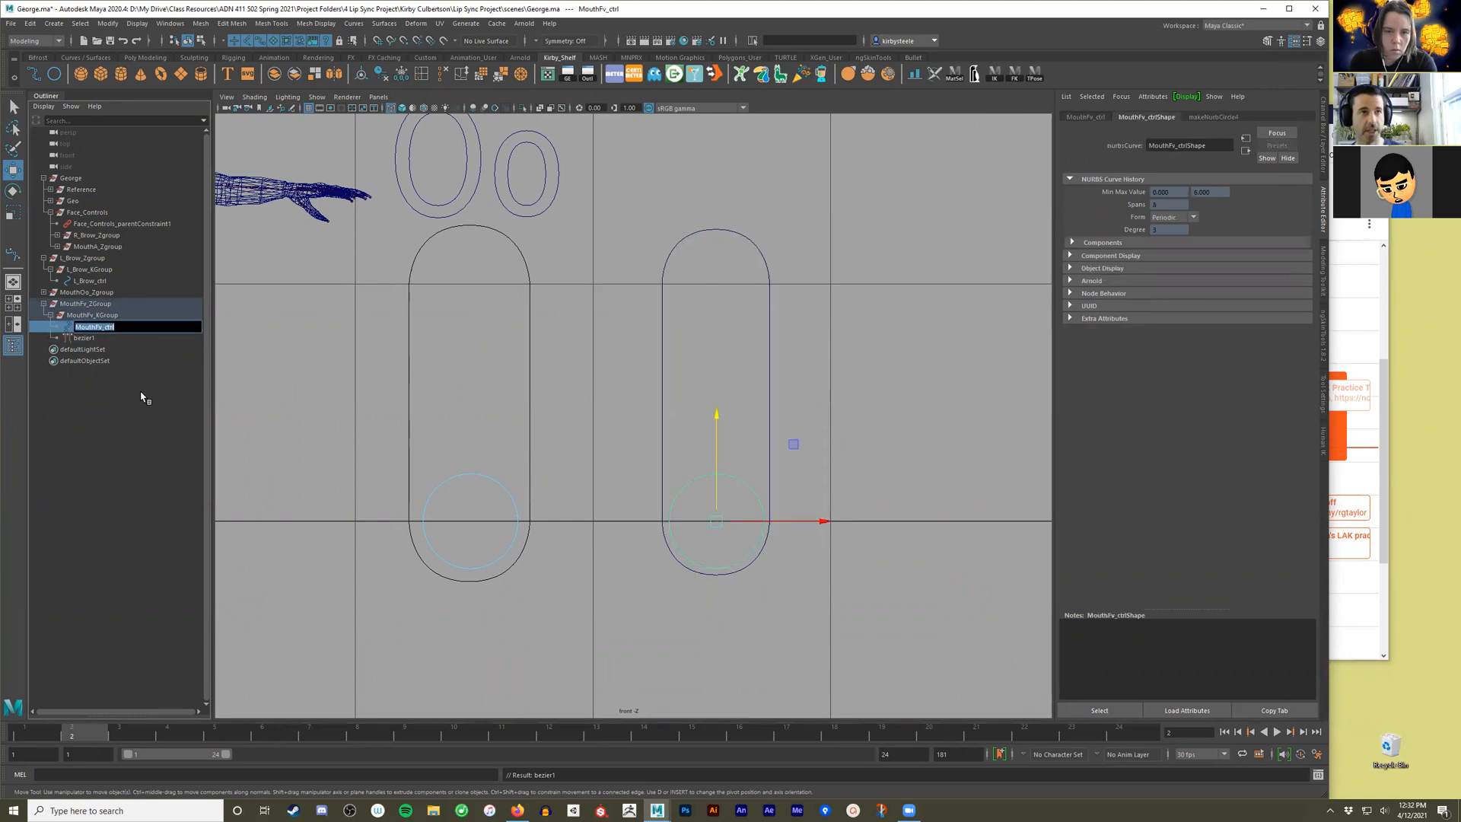
double_click(115, 337)
key(ctrl+v)
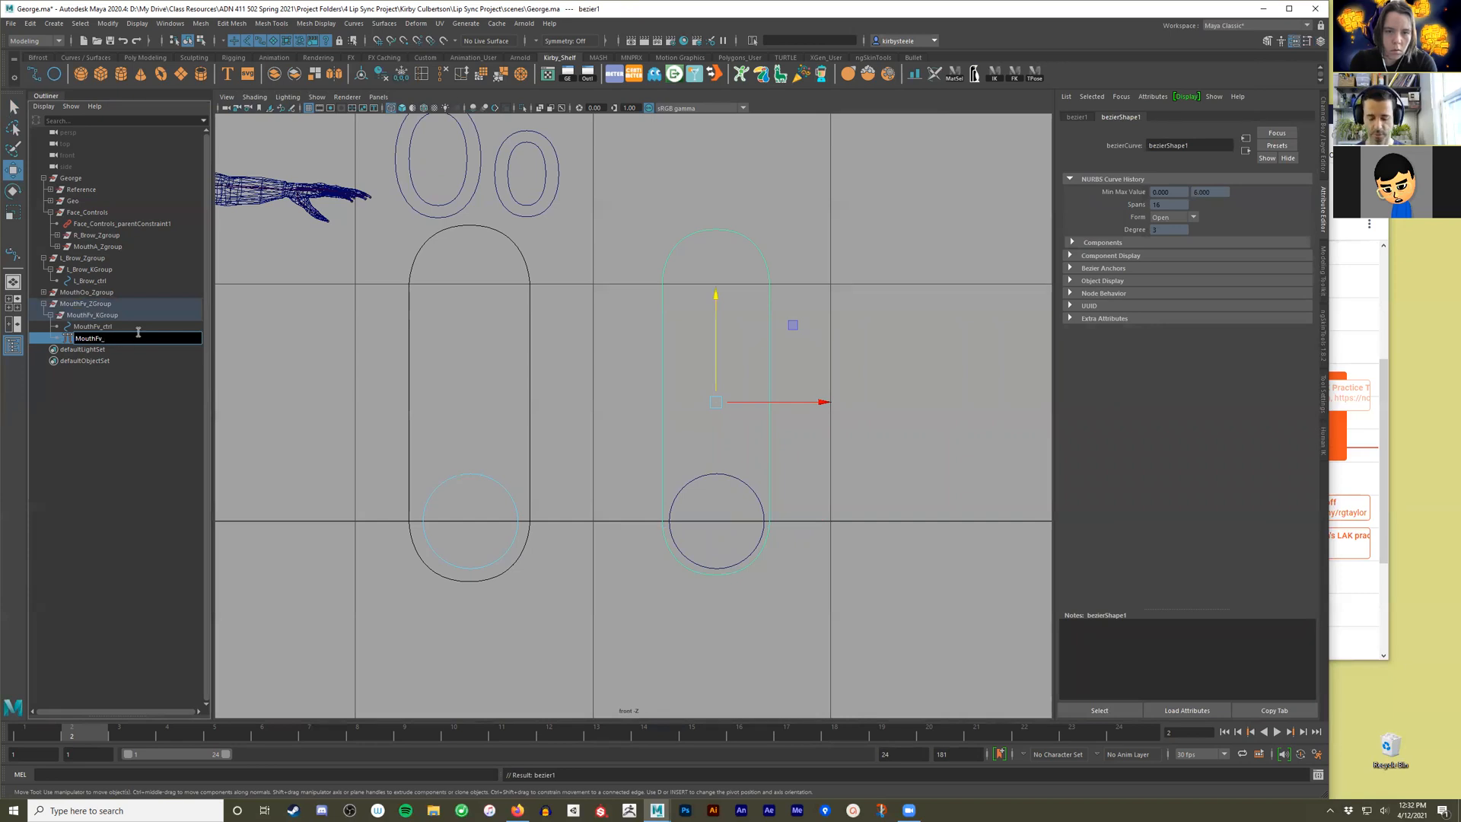
text(Board)
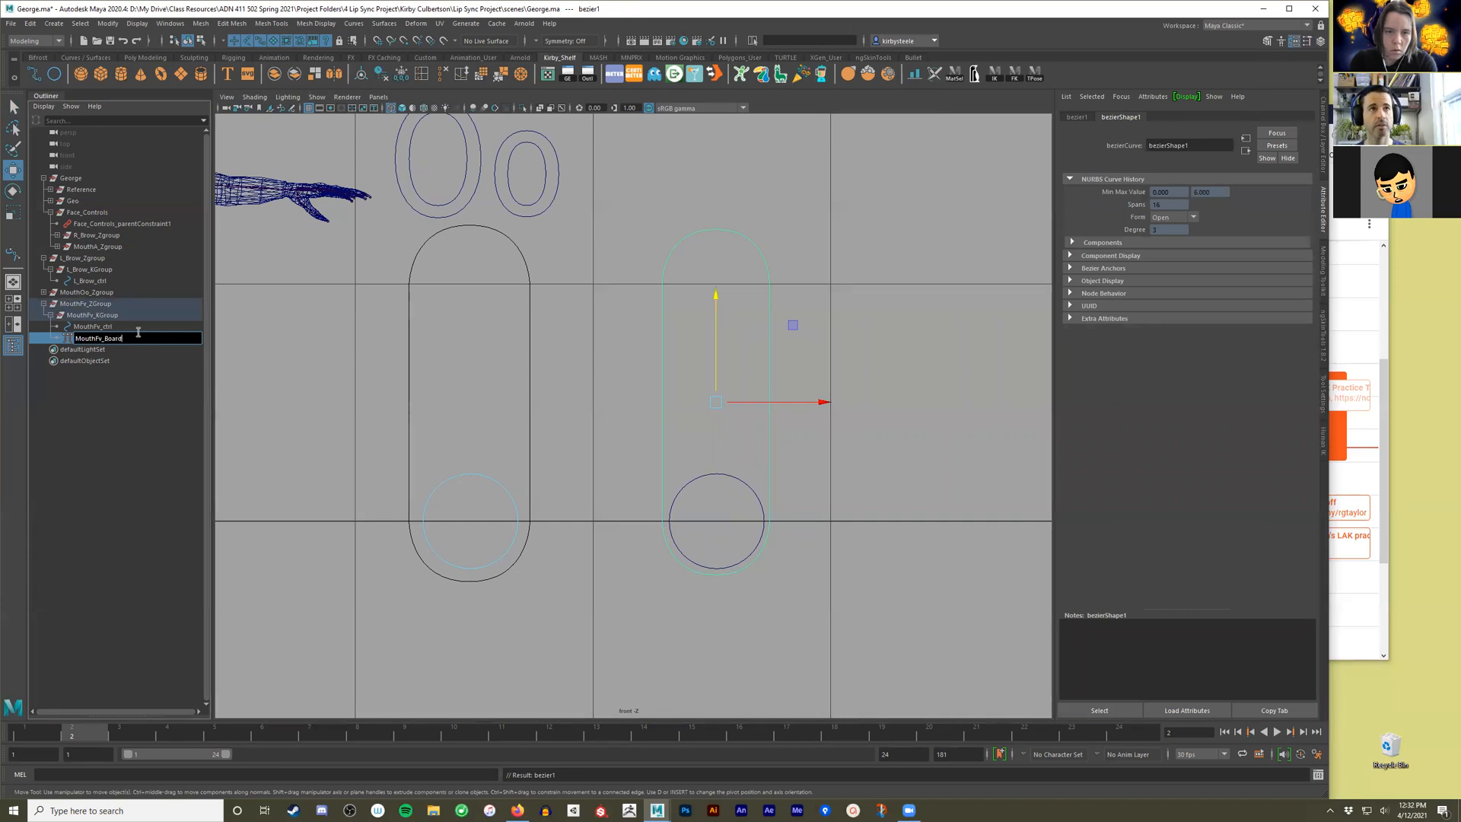
text(er)
key(Return)
click(870, 294)
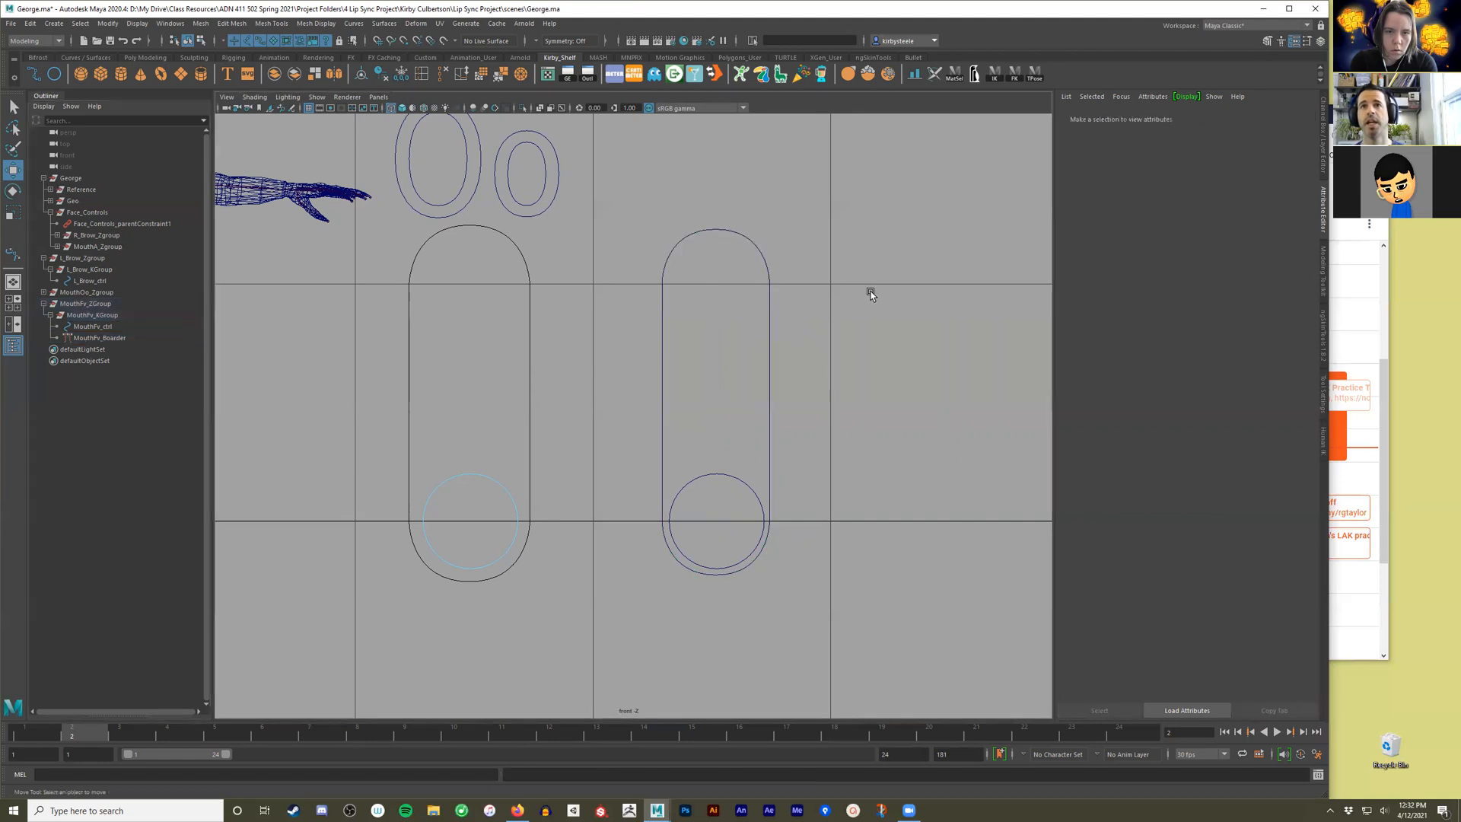
Compare whether the Fv capsule border and the neighbouring Oo capsule border can be selected in the front view.
drag(869, 292, 728, 321)
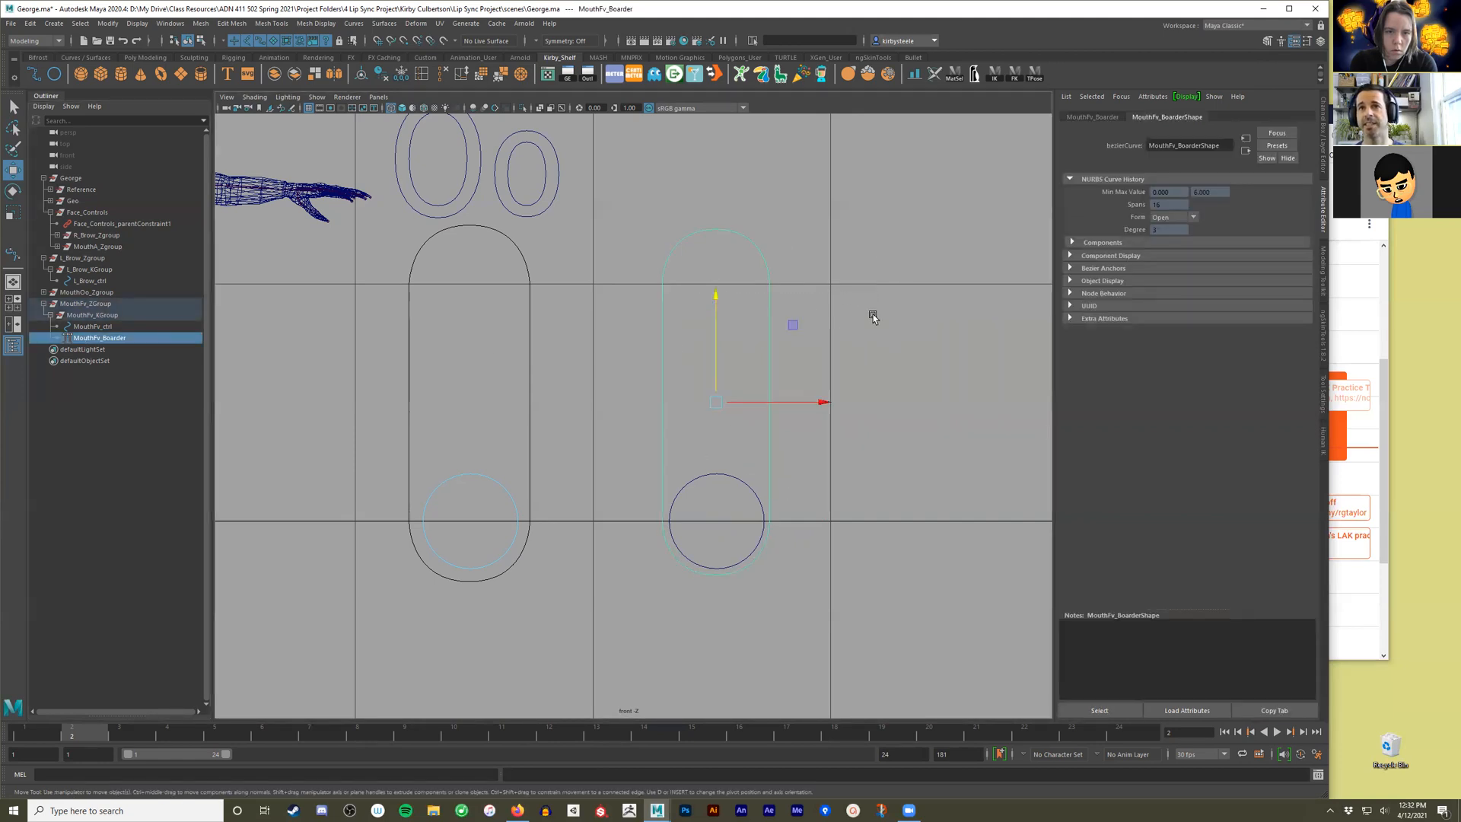
click(573, 335)
drag(585, 256, 518, 261)
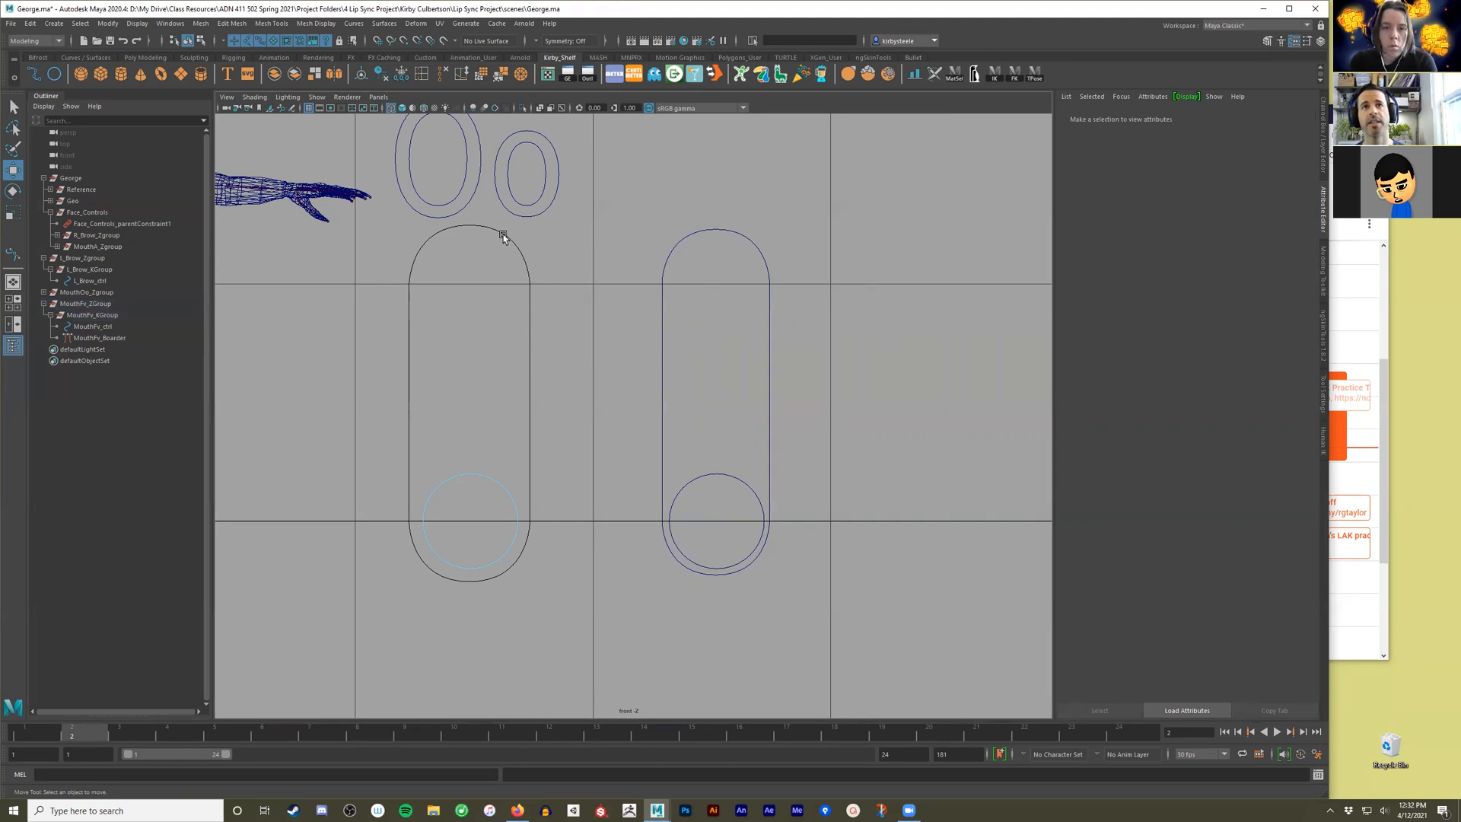
Enable drawing overrides on MouthFv_Boarder and set its display type to Reference.
drag(626, 230, 732, 383)
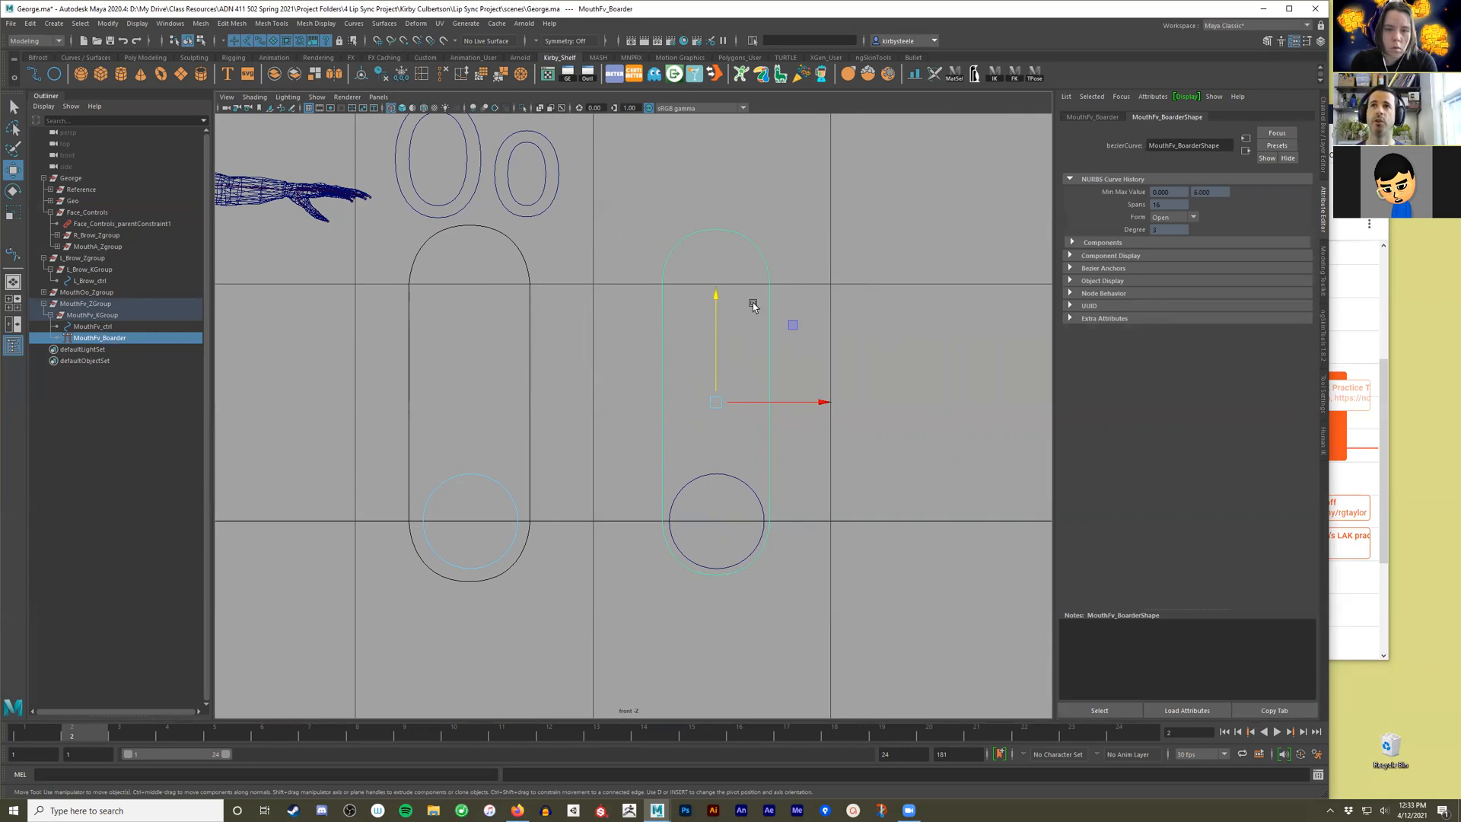
click(1096, 117)
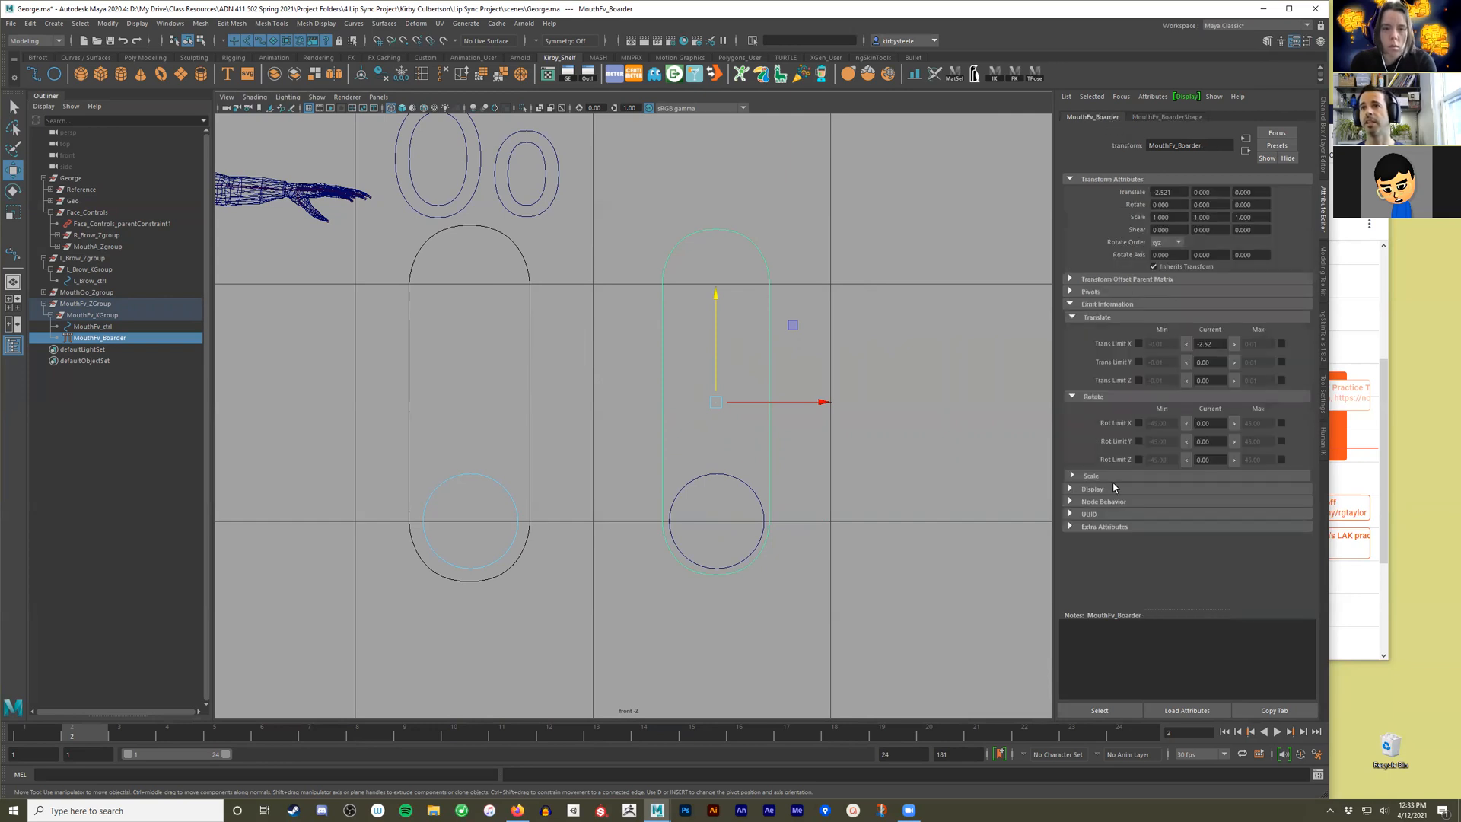
click(1141, 489)
scroll(1150, 489, down, 3)
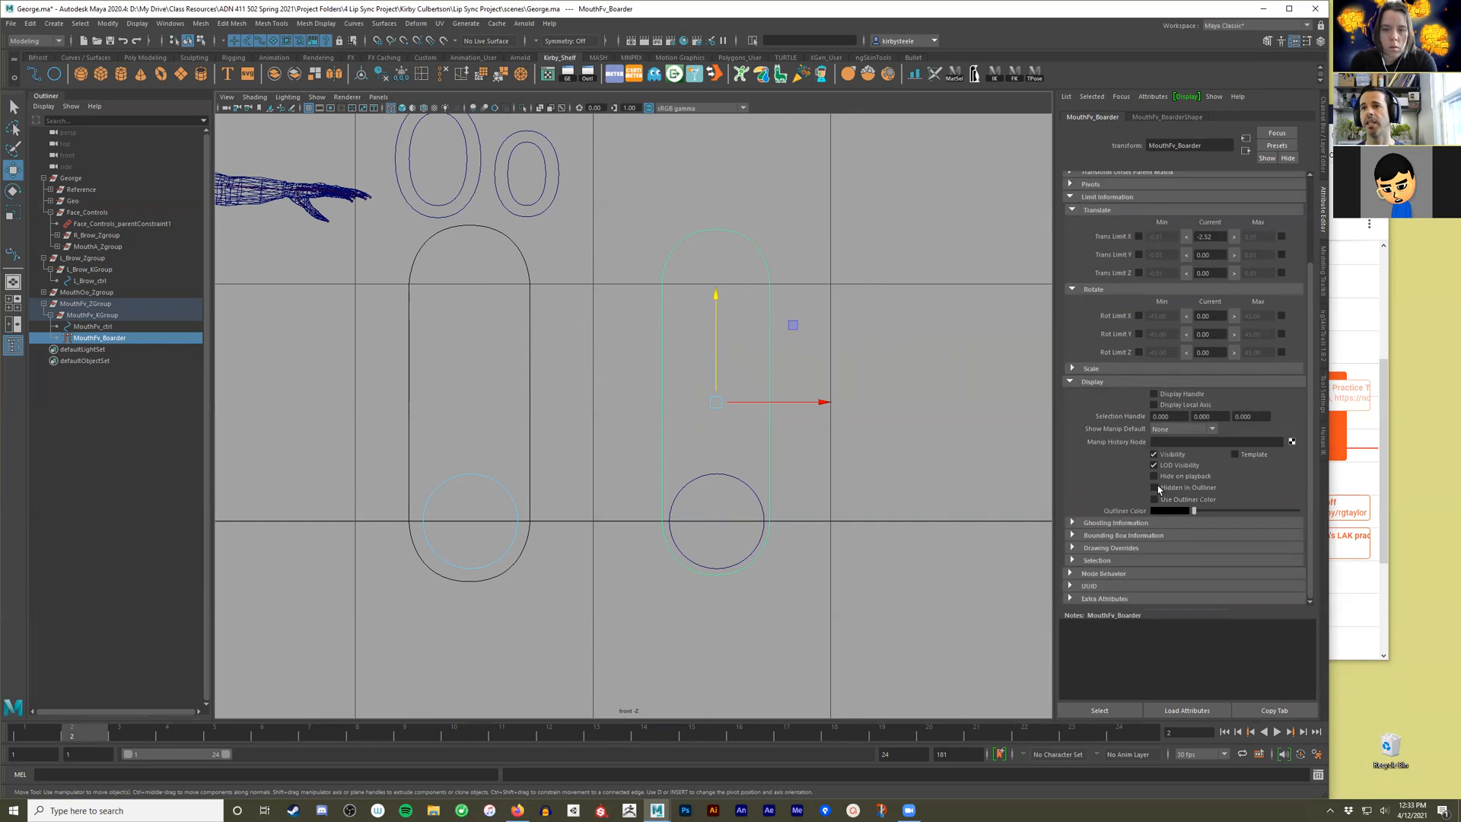
click(1113, 548)
scroll(1162, 523, down, 3)
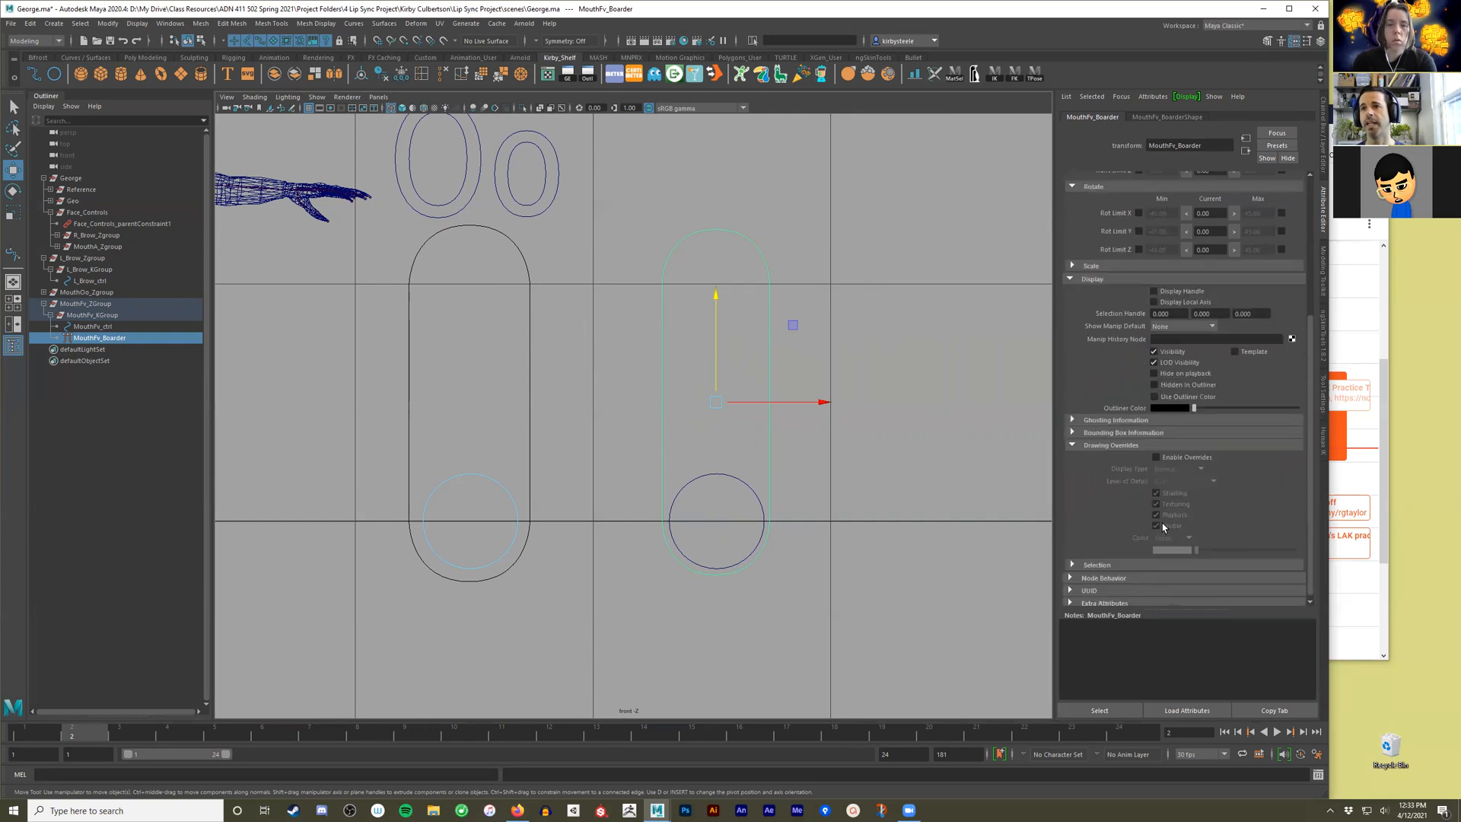
click(1182, 454)
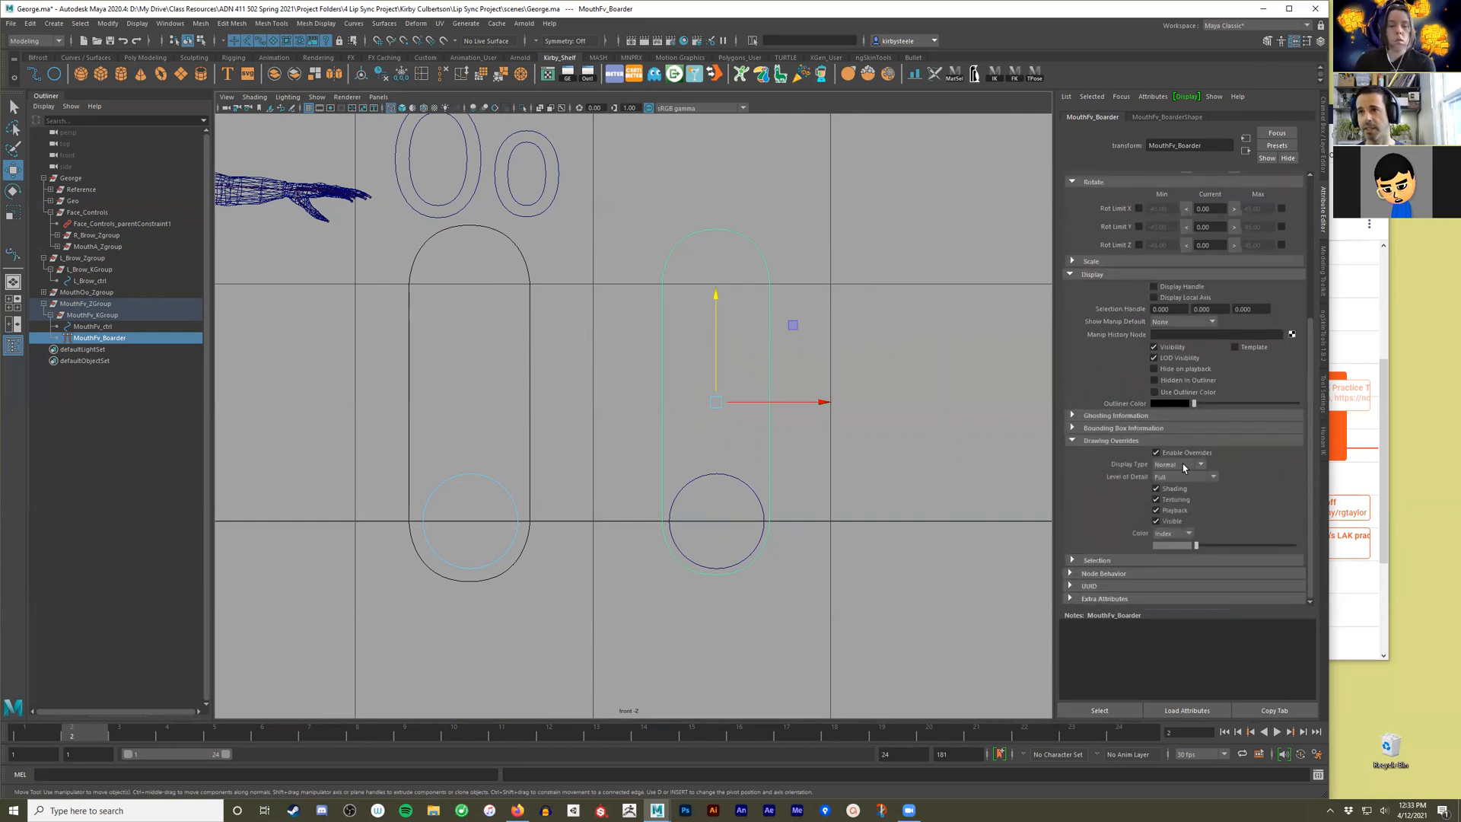
click(1182, 465)
click(1172, 501)
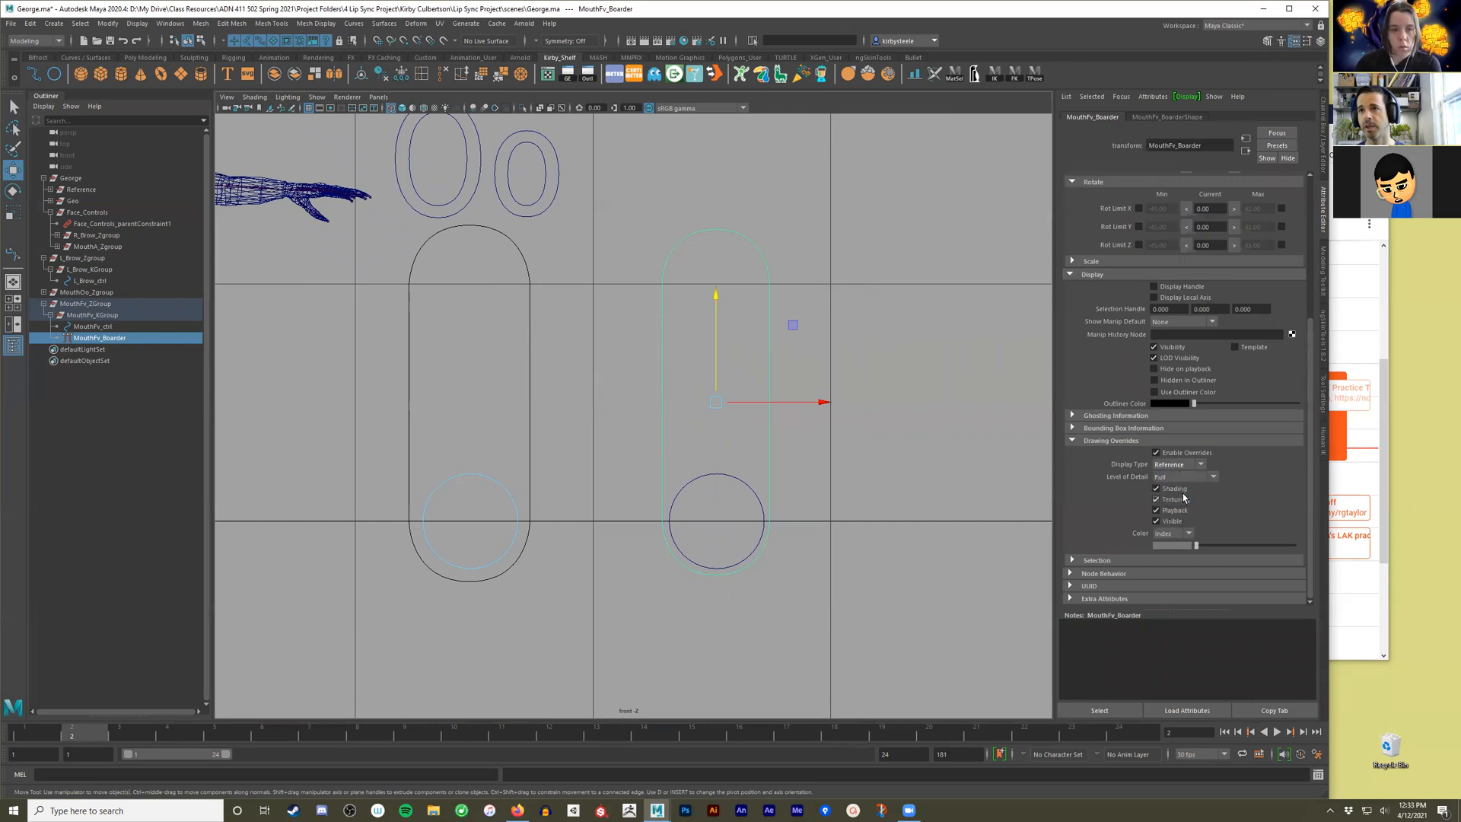
click(875, 468)
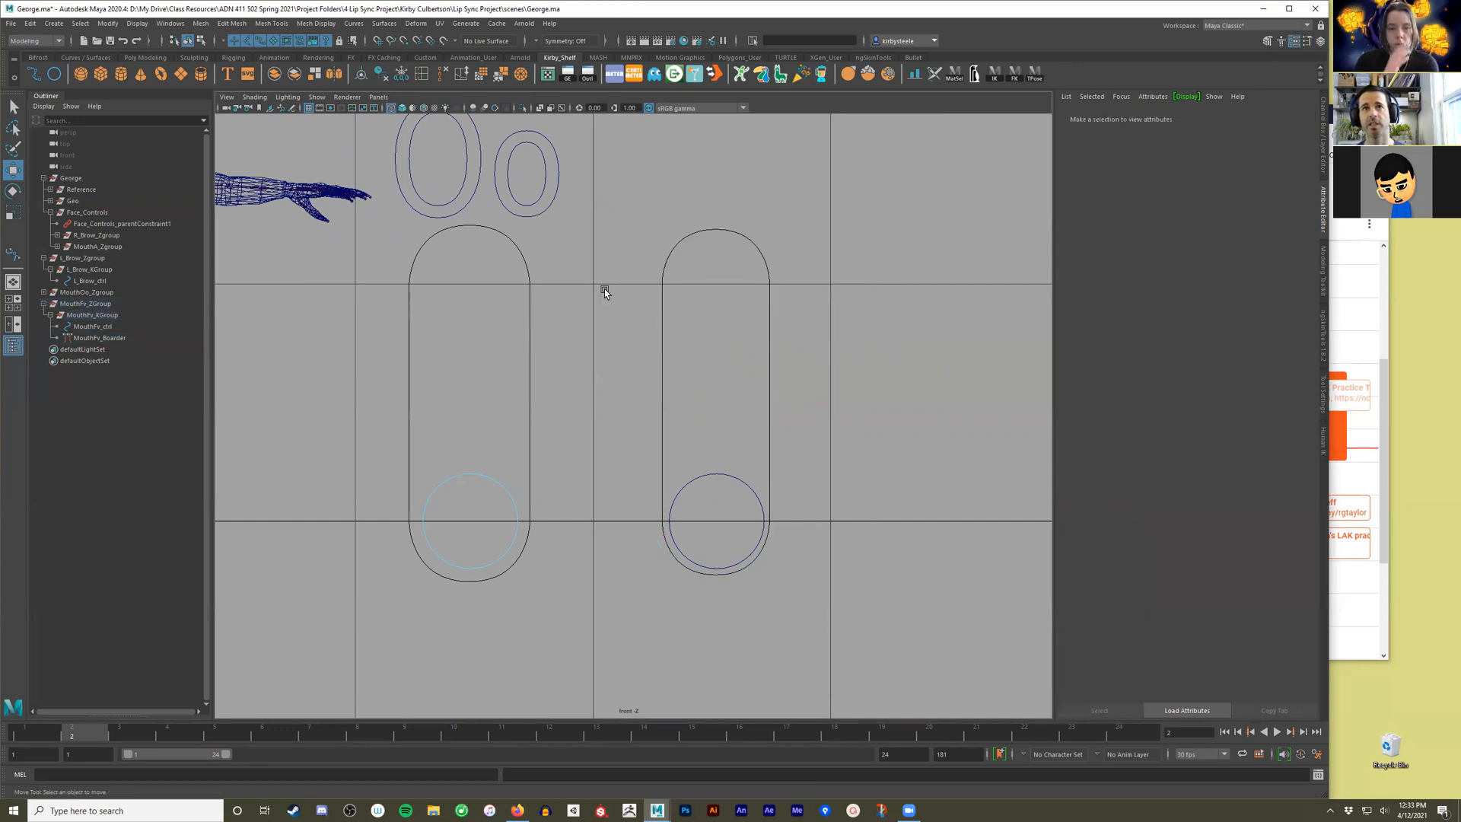
Test whether the Fv capsule border responds to marquee selection in the front view.
drag(848, 312, 769, 354)
drag(806, 217, 719, 342)
drag(760, 216, 625, 339)
drag(621, 279, 747, 438)
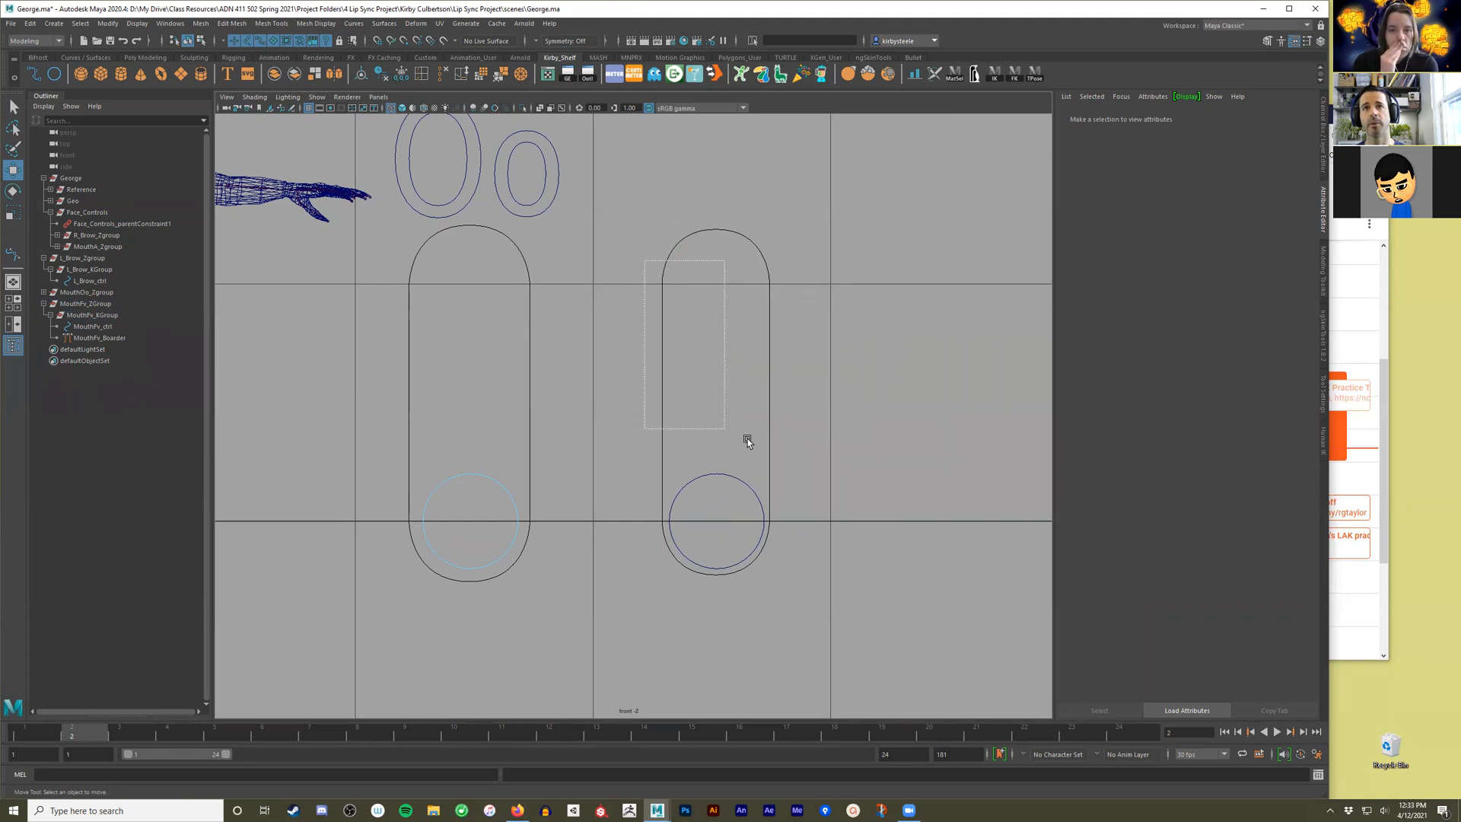
Try moving the MouthFv_ZGroup slider group, and undo the move.
click(91, 294)
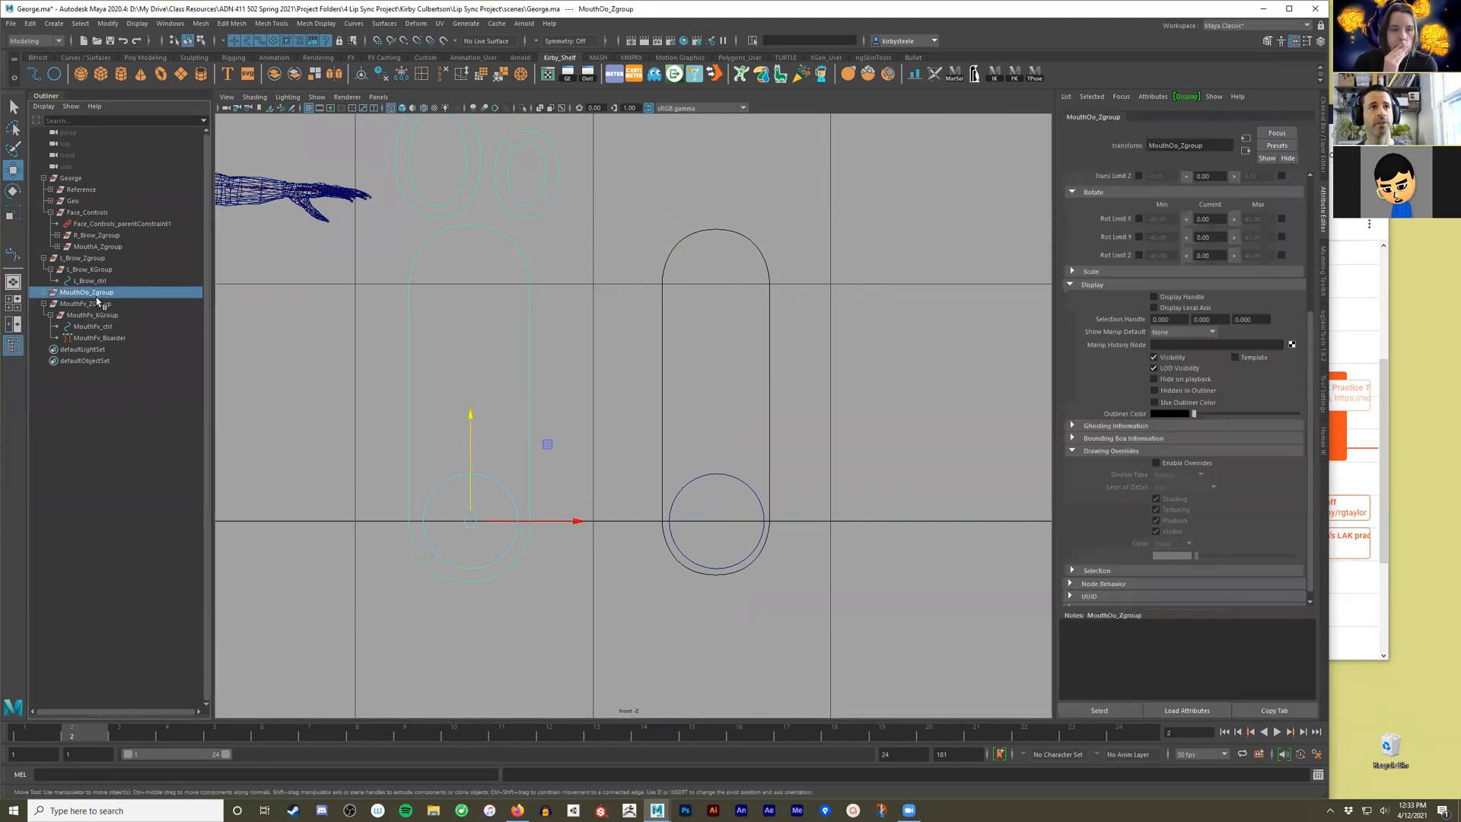
click(97, 303)
mouse_move(793, 446)
mouse_down()
mouse_move(820, 334)
mouse_move(741, 385)
mouse_move(809, 424)
mouse_up()
key(ctrl+z)
Examine the Oo text label above the neighbouring slider as a reference for the Fv slider's label.
alt+right_drag(886, 397, 735, 377)
alt+middle_drag(735, 376, 819, 489)
alt+right_drag(819, 488, 767, 472)
alt+middle_drag(767, 472, 731, 441)
click(654, 379)
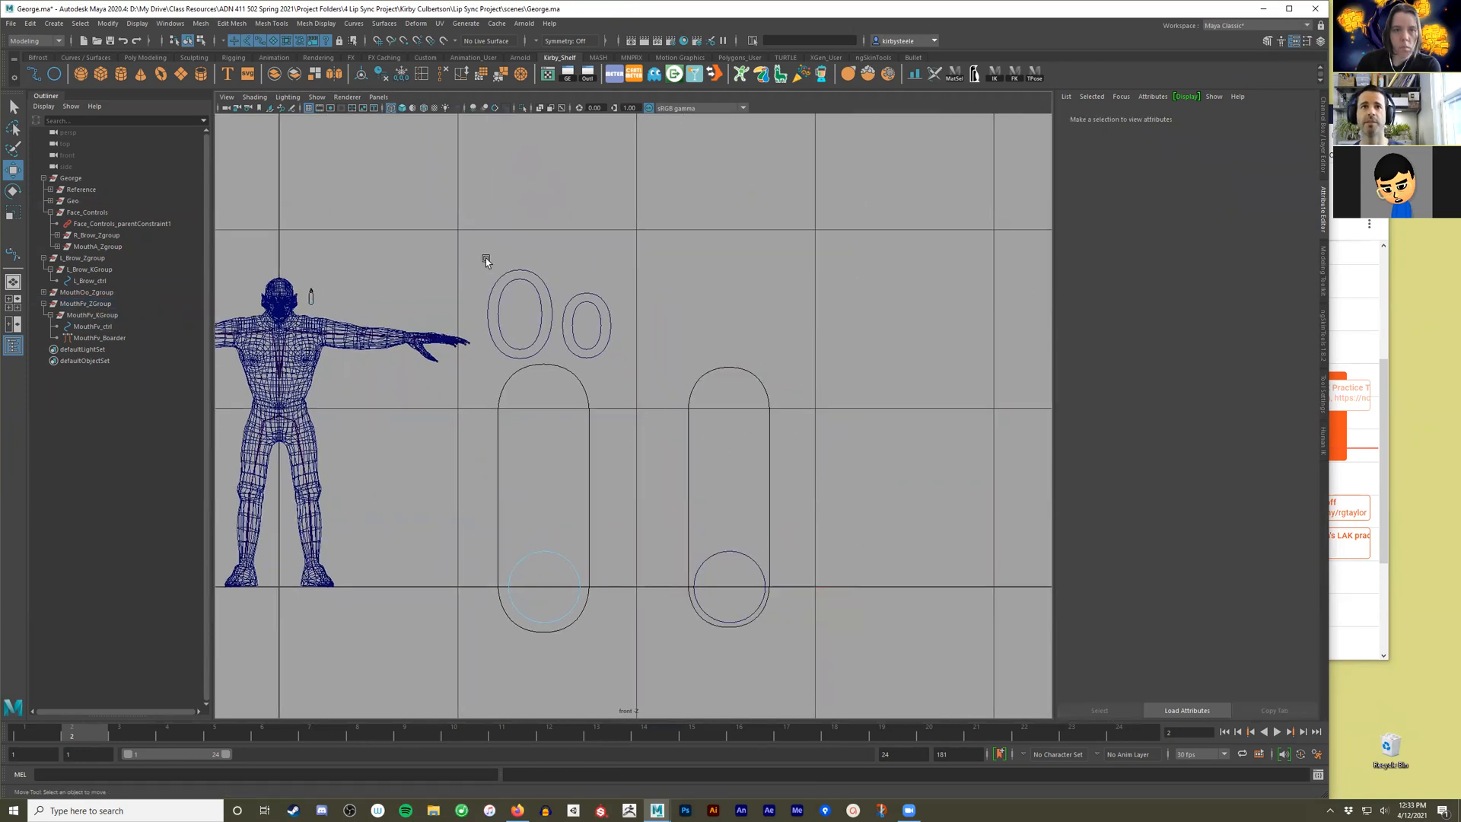
drag(608, 299, 536, 233)
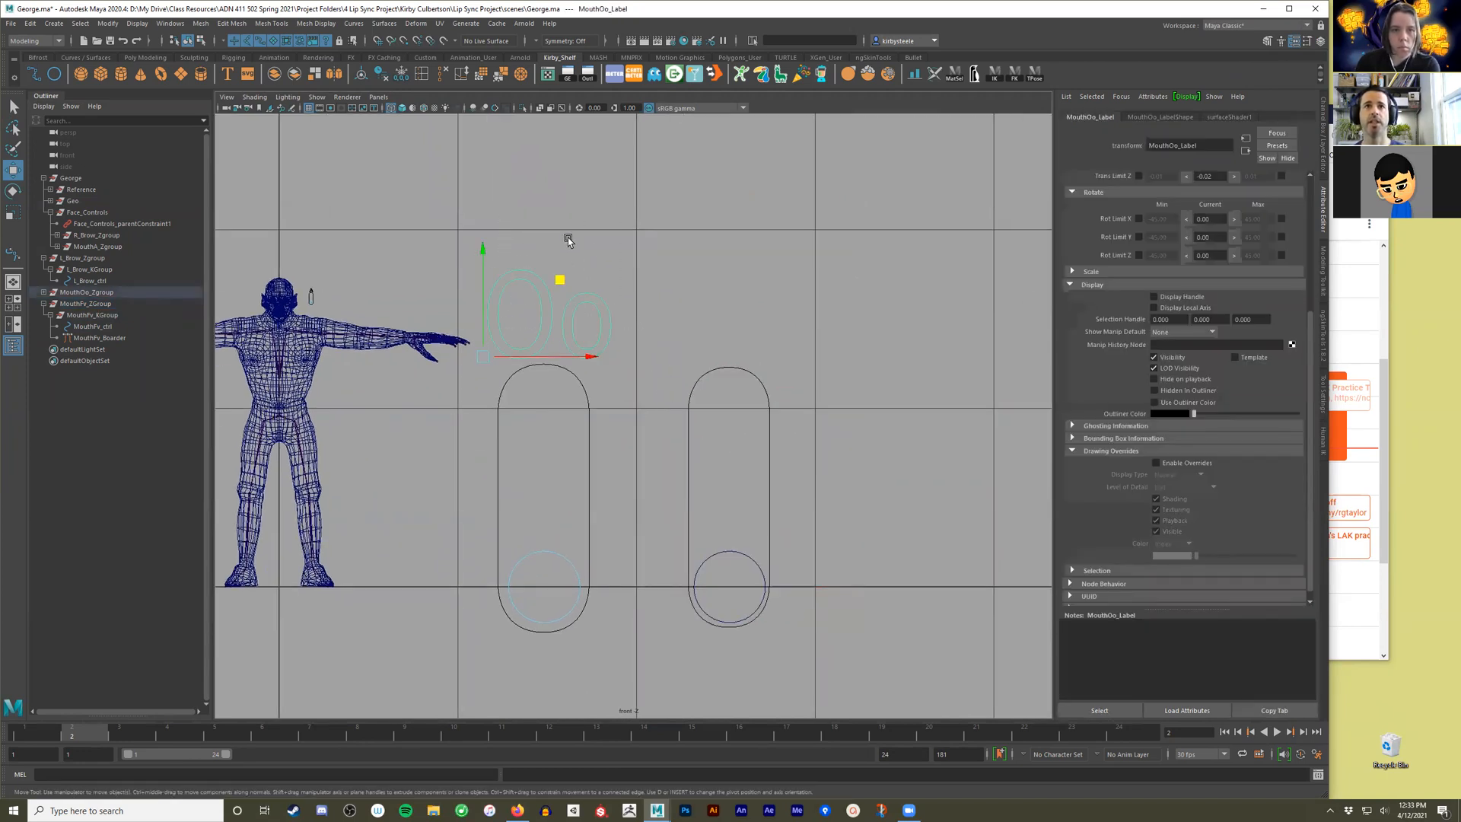
click(619, 271)
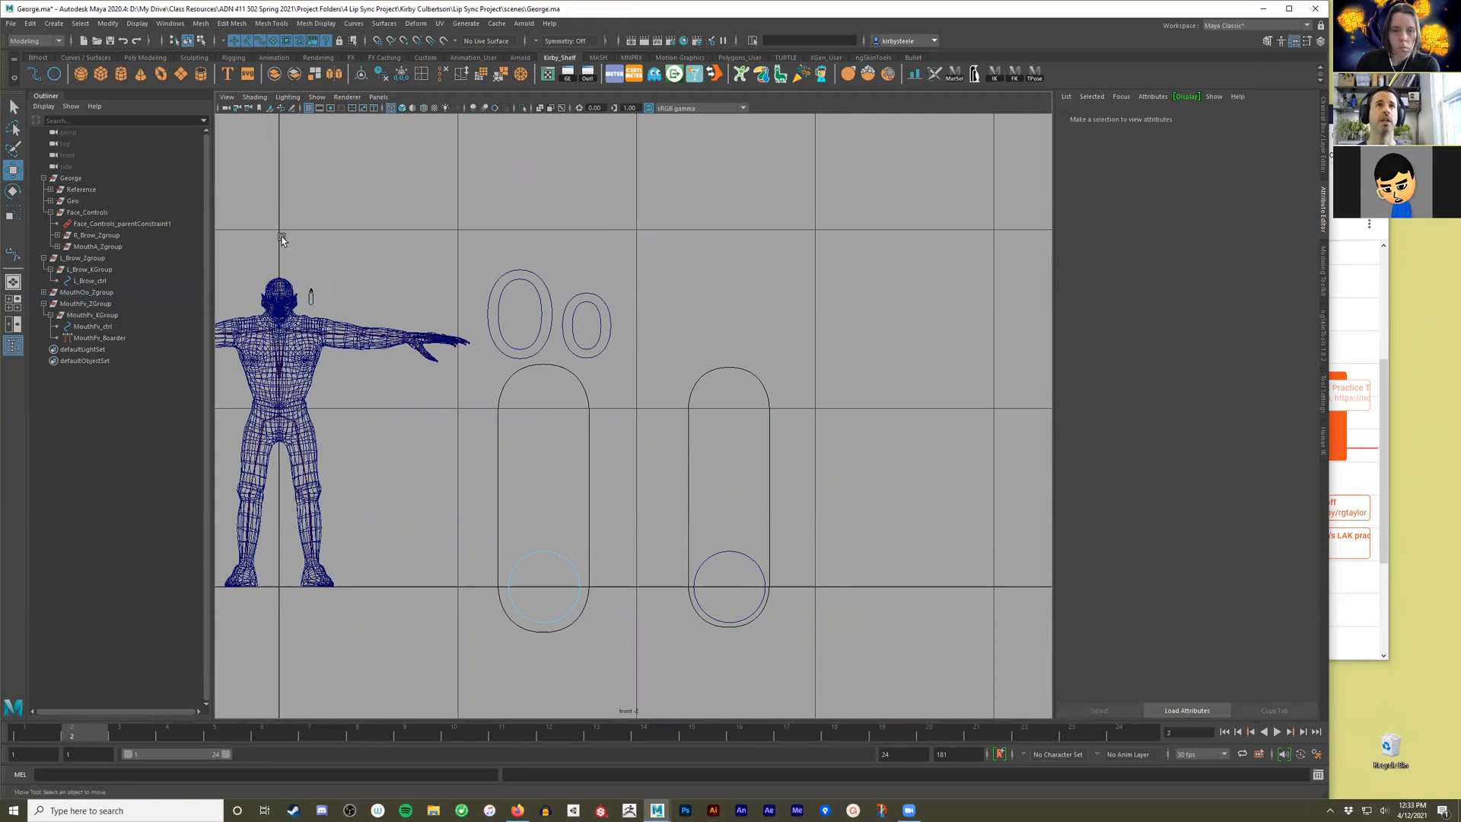
Create a polygon type object and set its text to Fv.
click(154, 58)
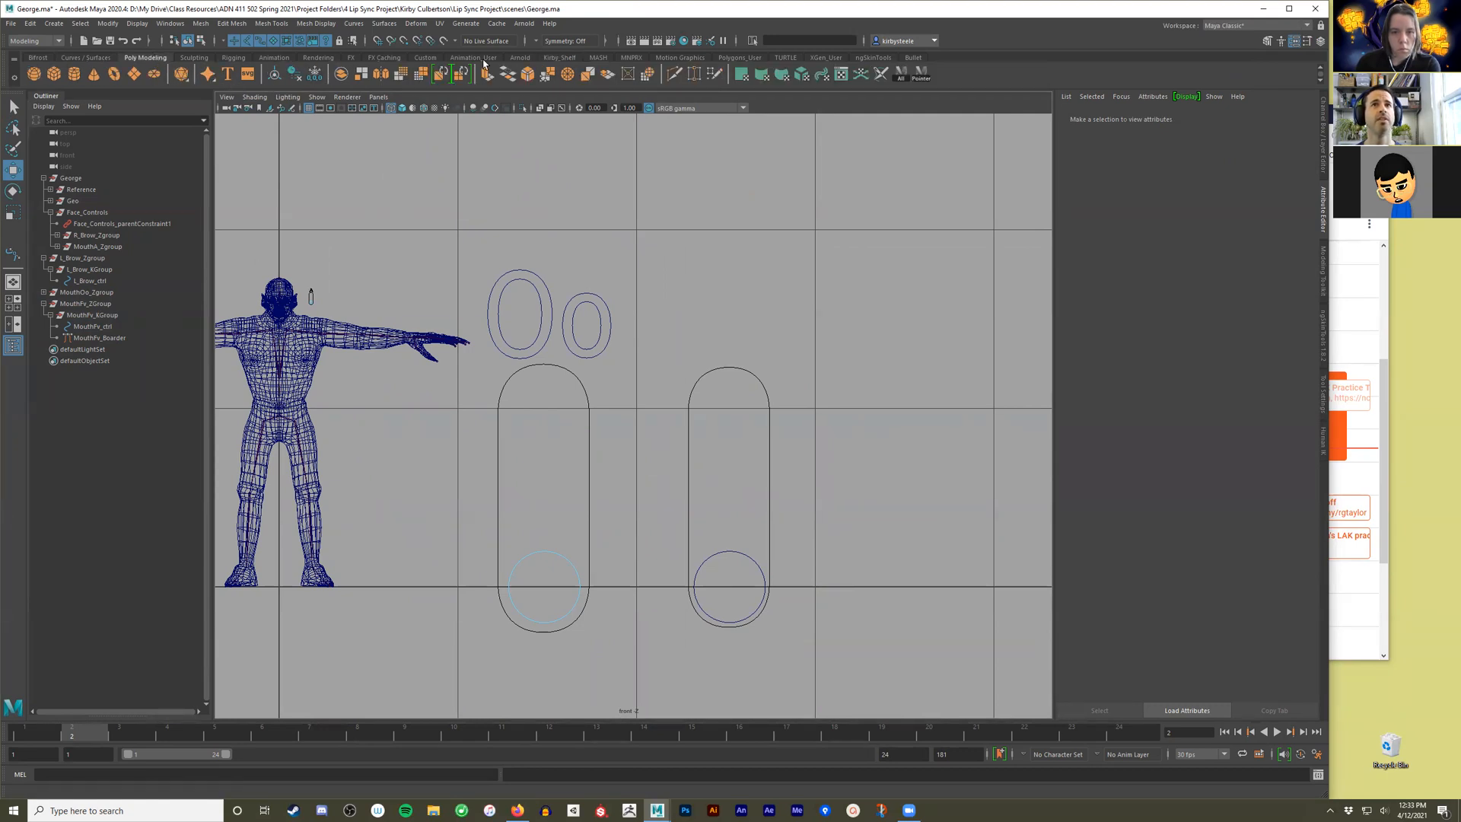
click(565, 60)
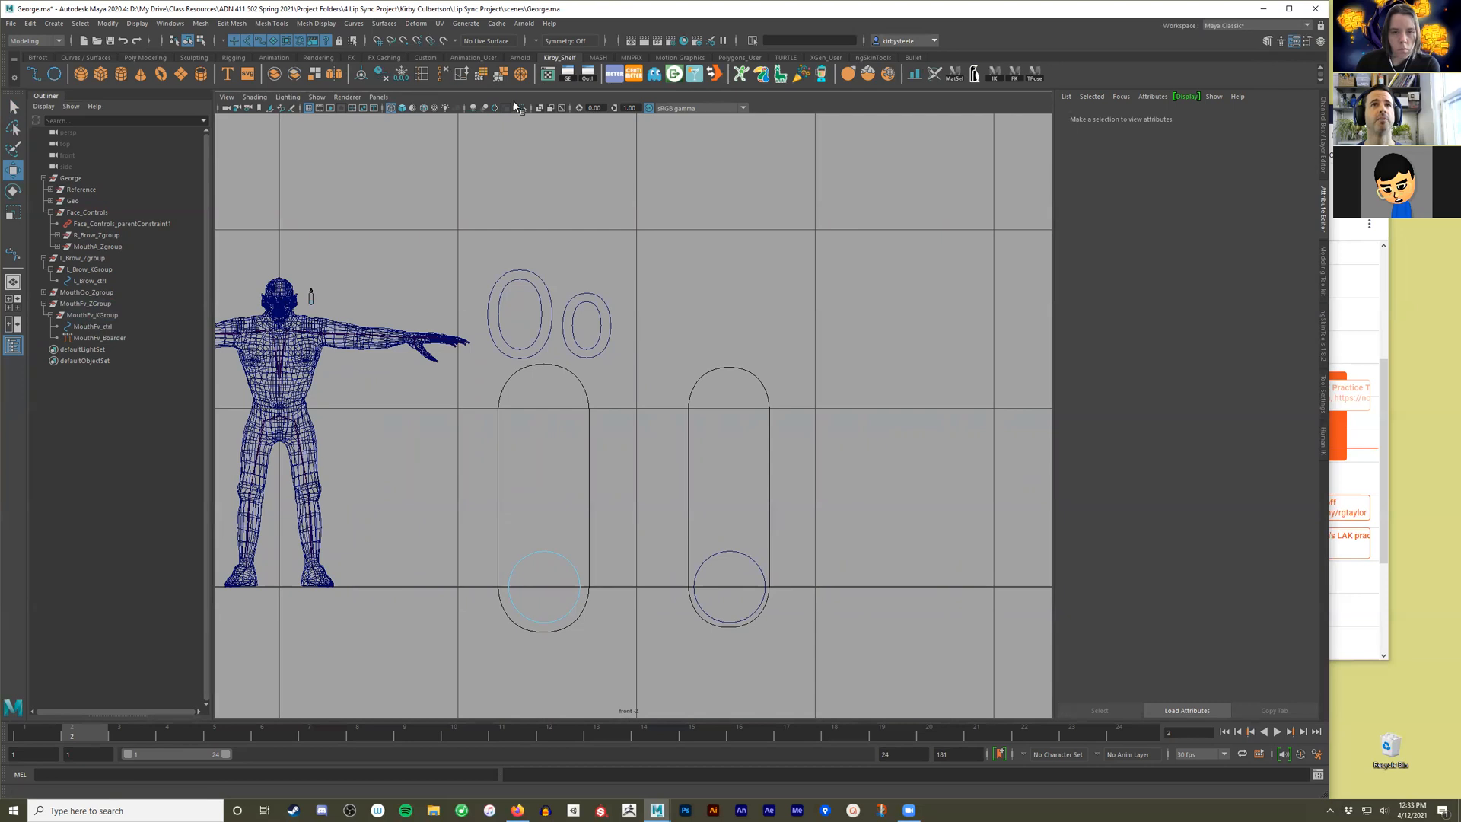
click(228, 75)
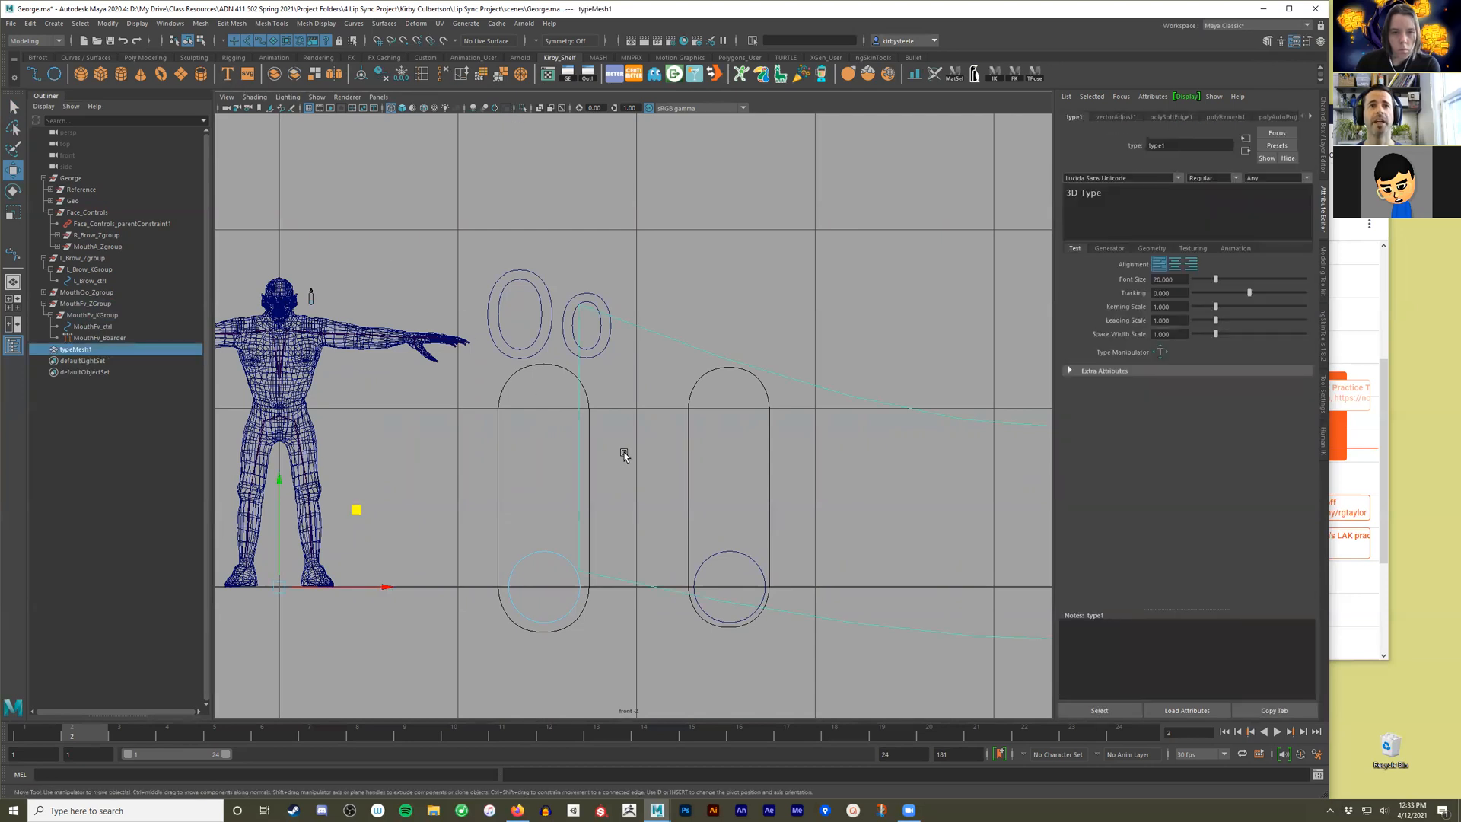
alt+right_drag(894, 450, 525, 450)
alt+right_drag(749, 439, 614, 426)
alt+middle_drag(724, 388, 521, 576)
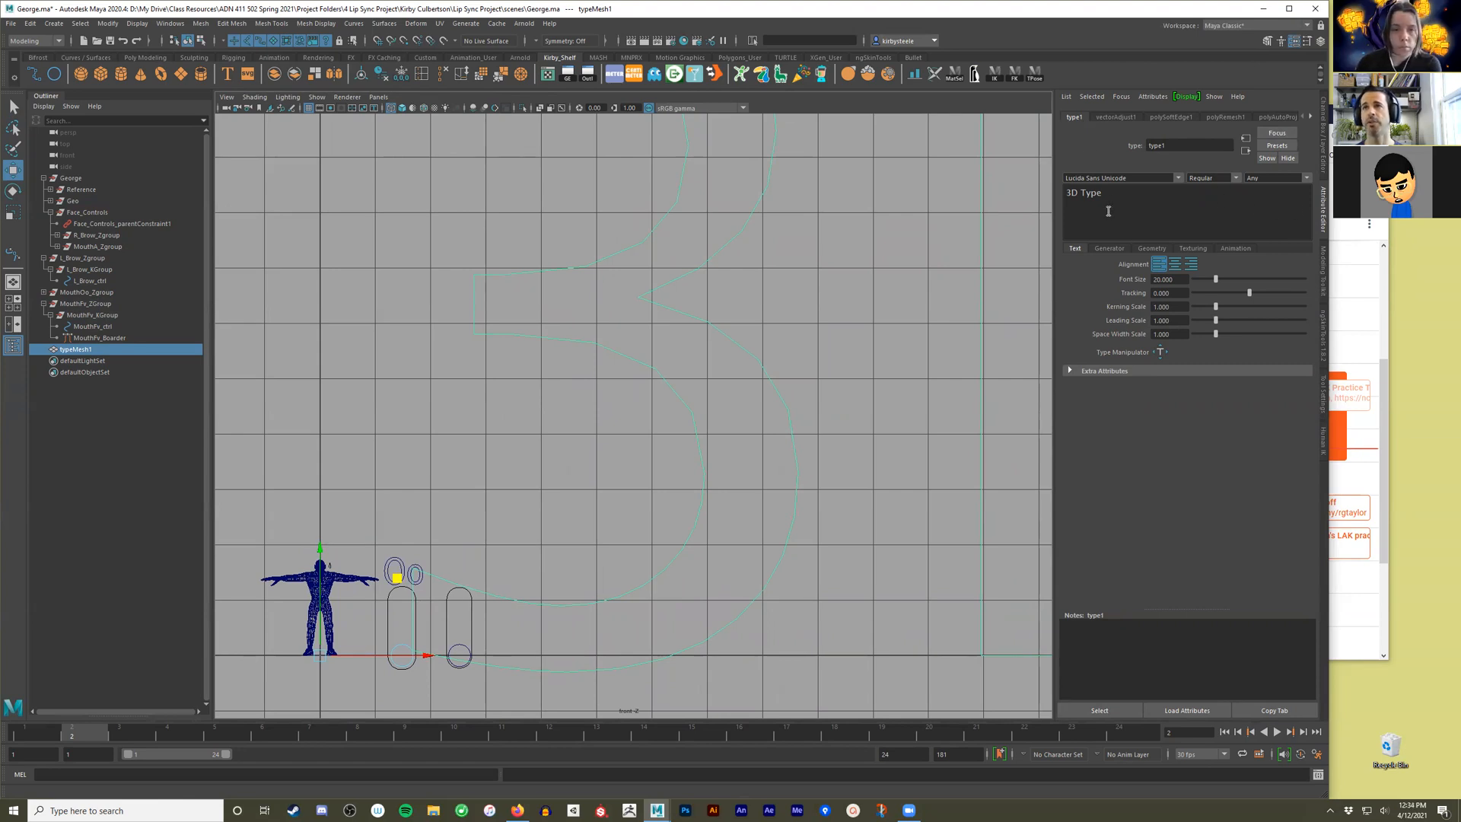
drag(1104, 195, 997, 204)
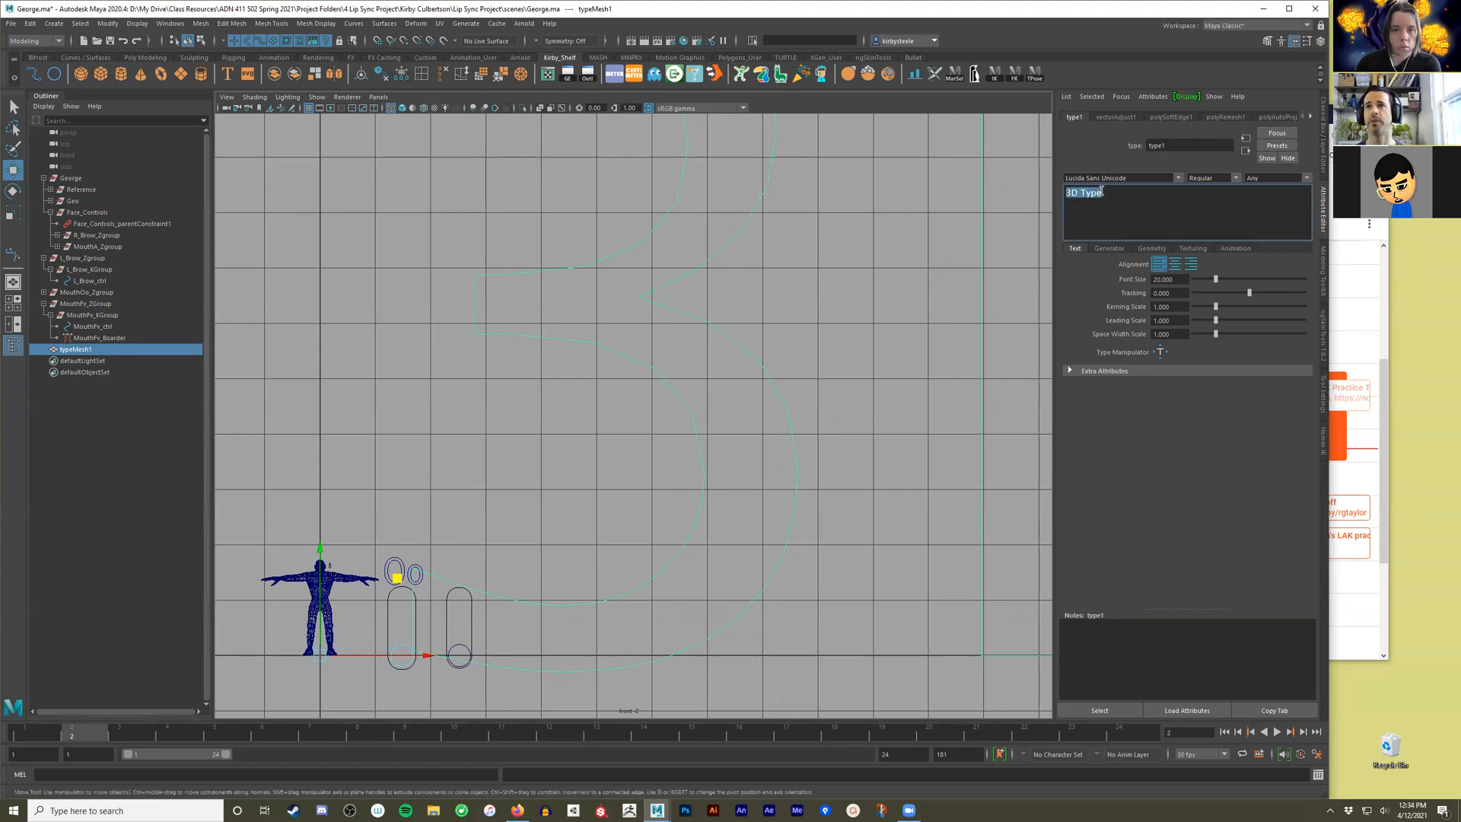
text(Fv)
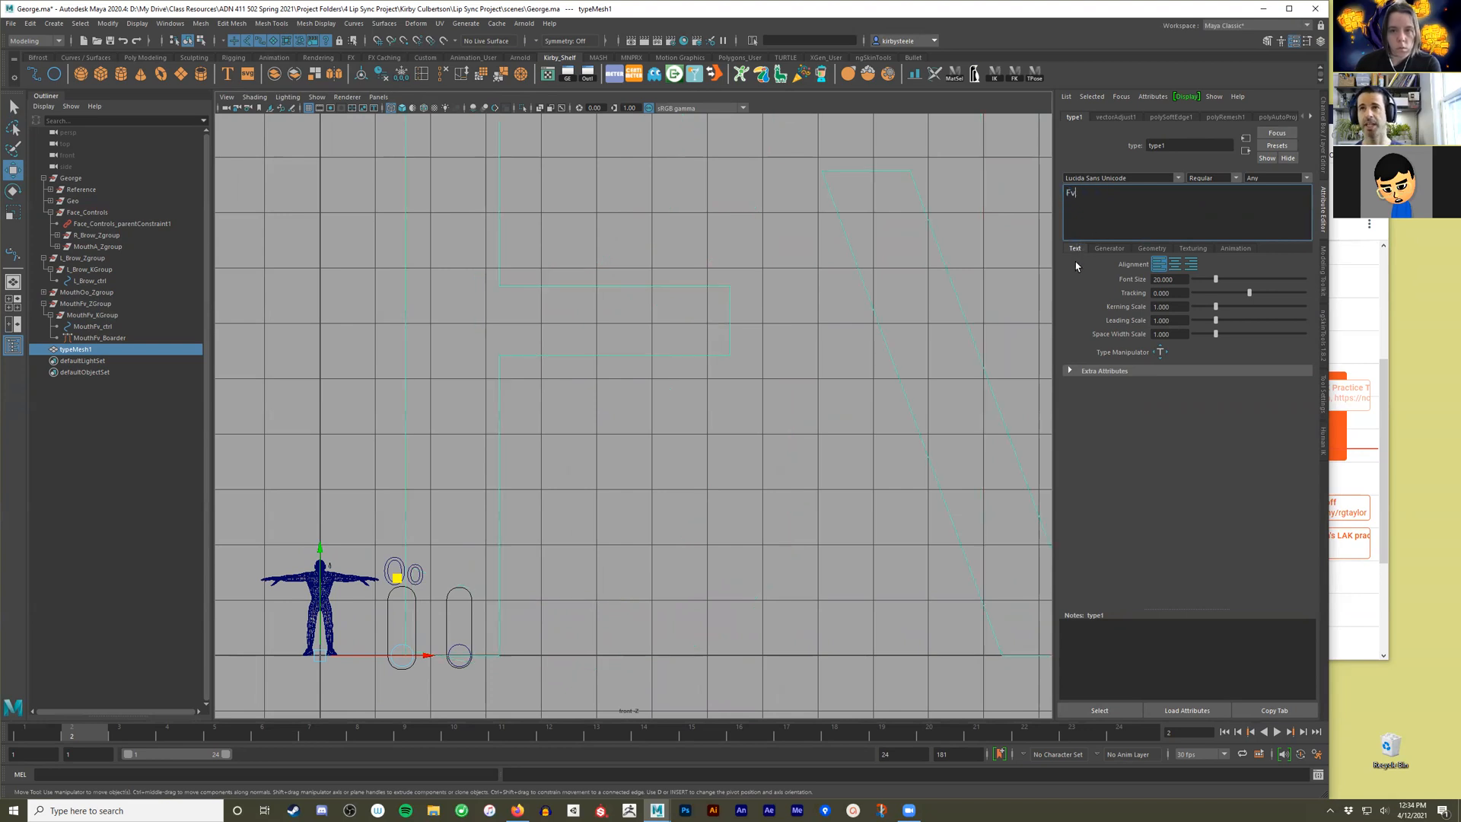
click(796, 418)
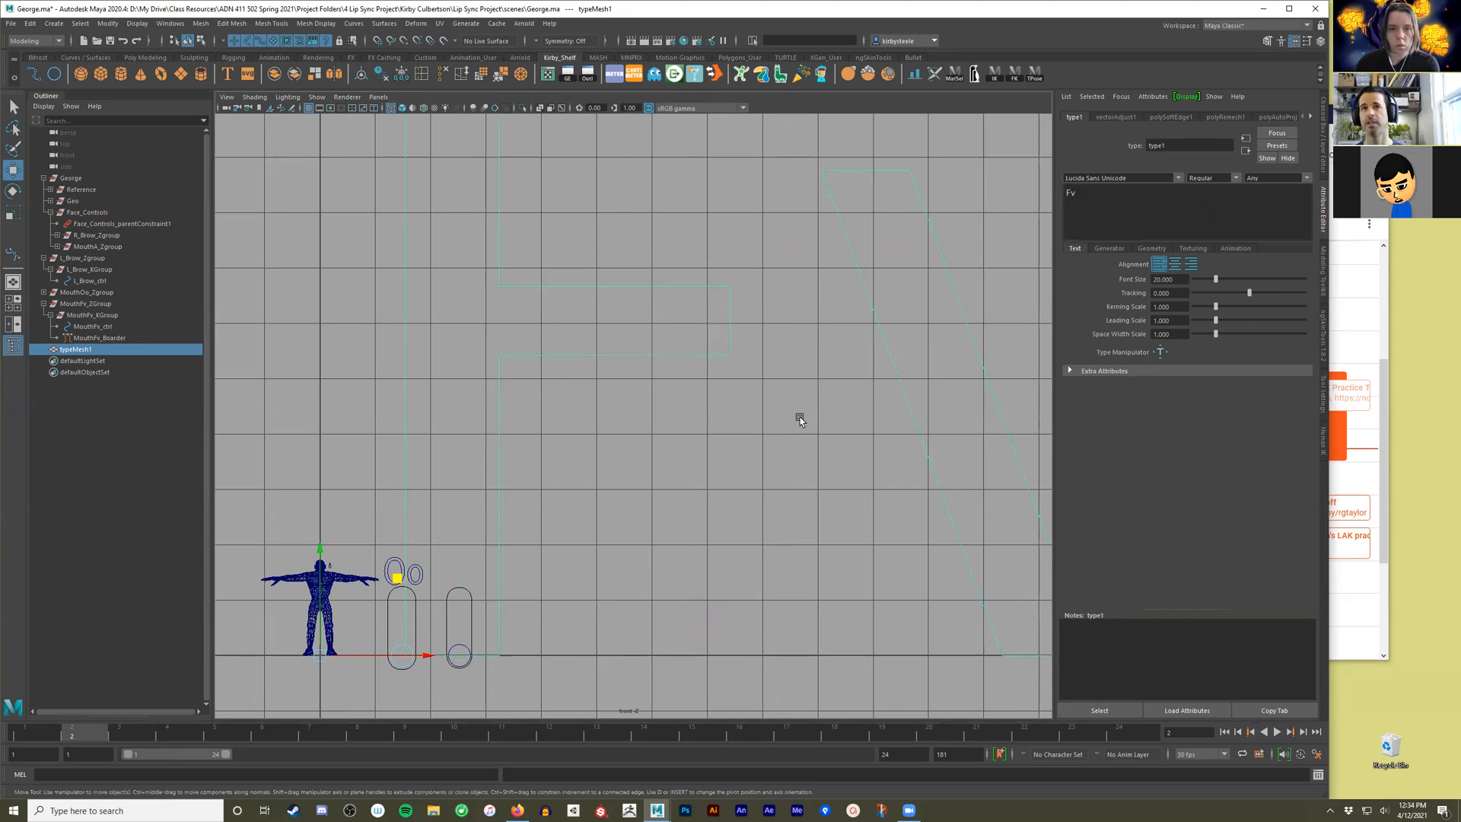
Set the Fv text's font size to 1.
scroll(797, 422, down, 3)
drag(869, 259, 646, 449)
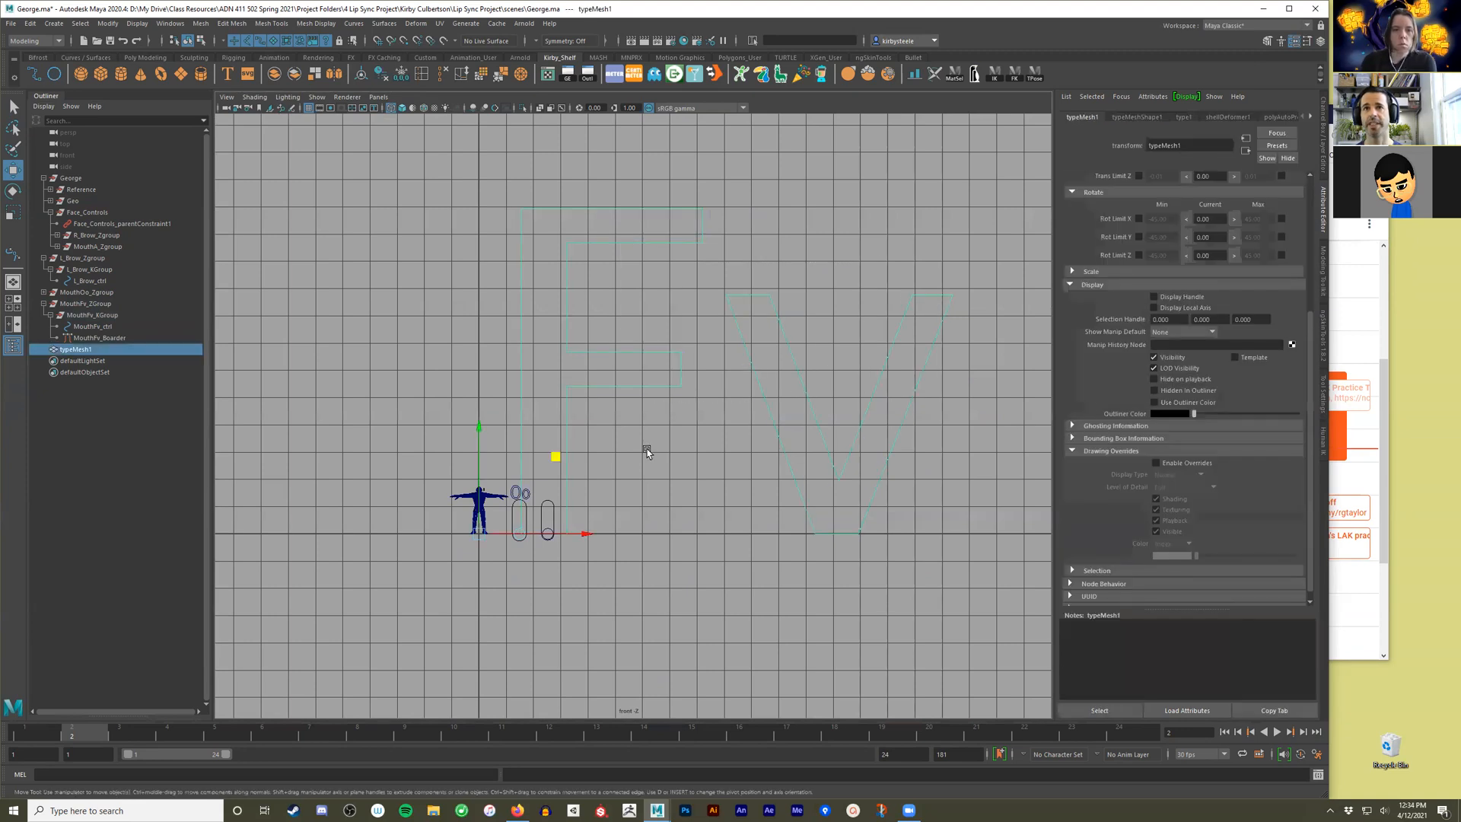
click(1185, 117)
click(1183, 280)
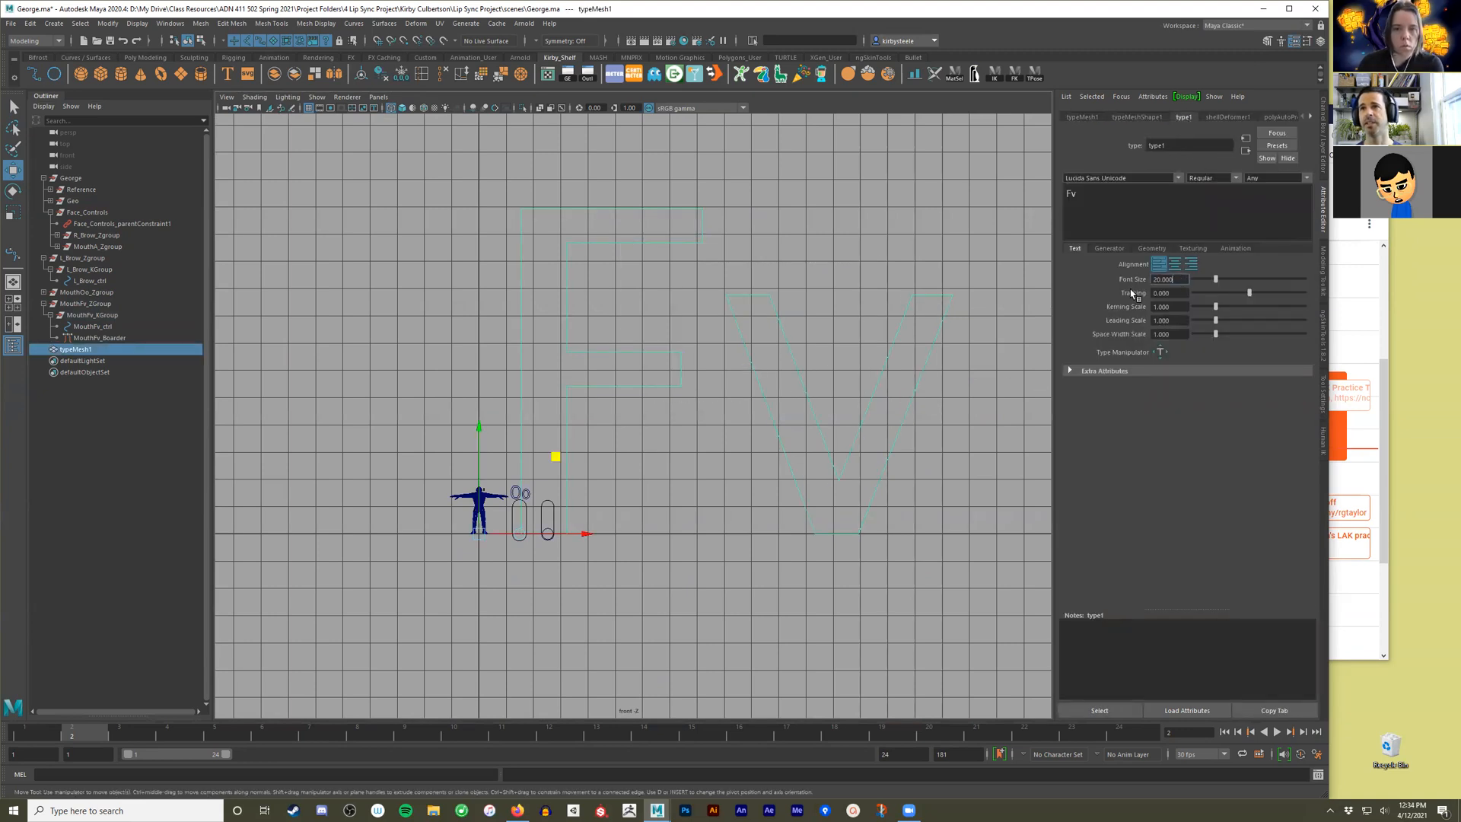
text(1)
key(Return)
Move the Fv text from the origin to above the MouthFv slider's capsule.
alt+middle_drag(471, 651, 670, 441)
alt+right_drag(670, 442, 829, 345)
alt+middle_drag(829, 346, 687, 470)
alt+right_drag(686, 470, 573, 478)
alt+middle_drag(573, 478, 692, 427)
scroll(656, 444, up, 6)
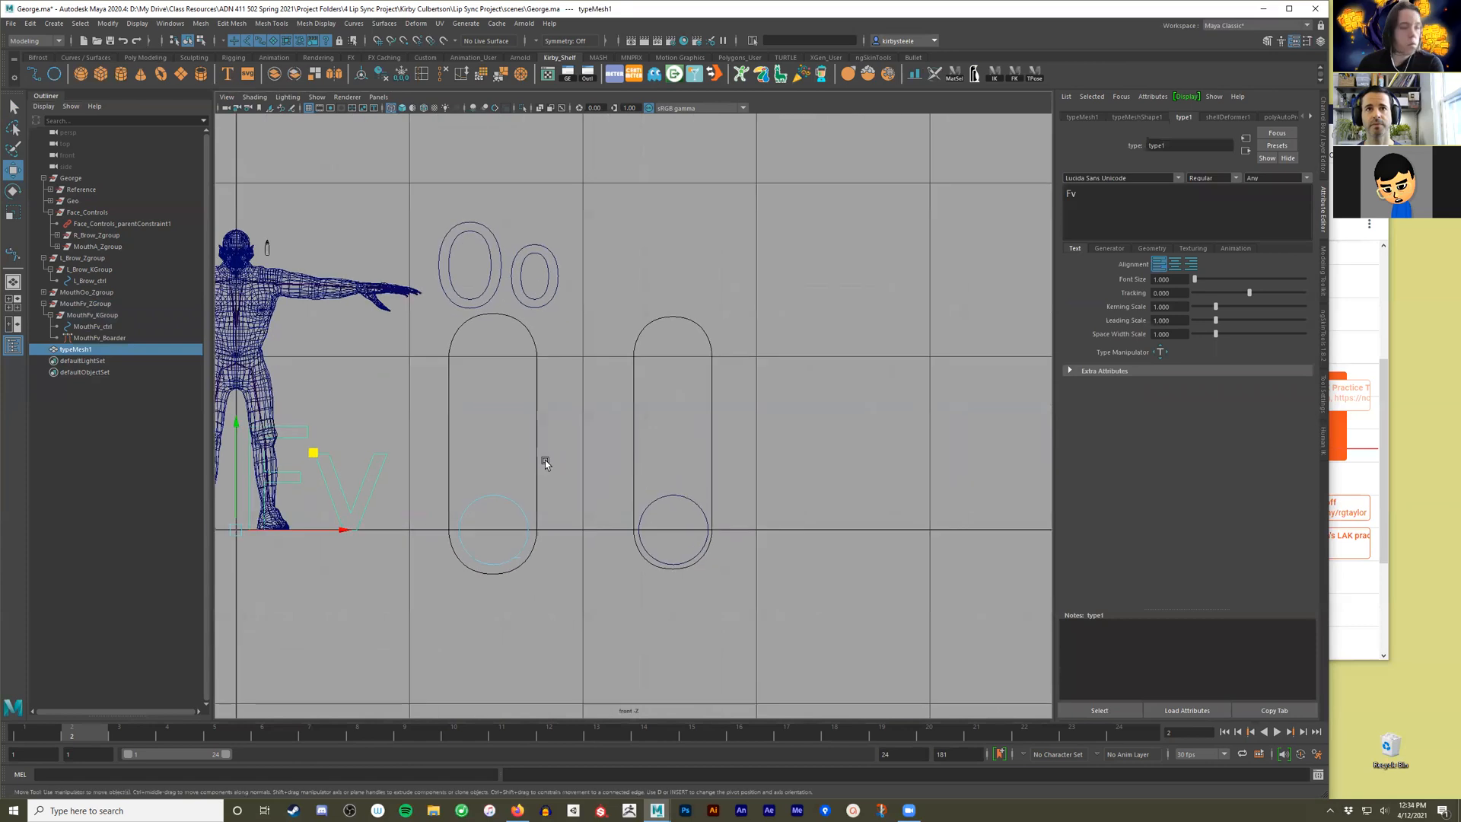
alt+middle_drag(364, 443, 596, 415)
drag(559, 423, 944, 199)
Scale the Fv text down to about the Oo label's size and position it just above the Fv capsule.
key(r)
drag(869, 277, 832, 287)
key(w)
drag(975, 277, 967, 276)
key(r)
key(w)
alt+middle_drag(947, 274, 820, 310)
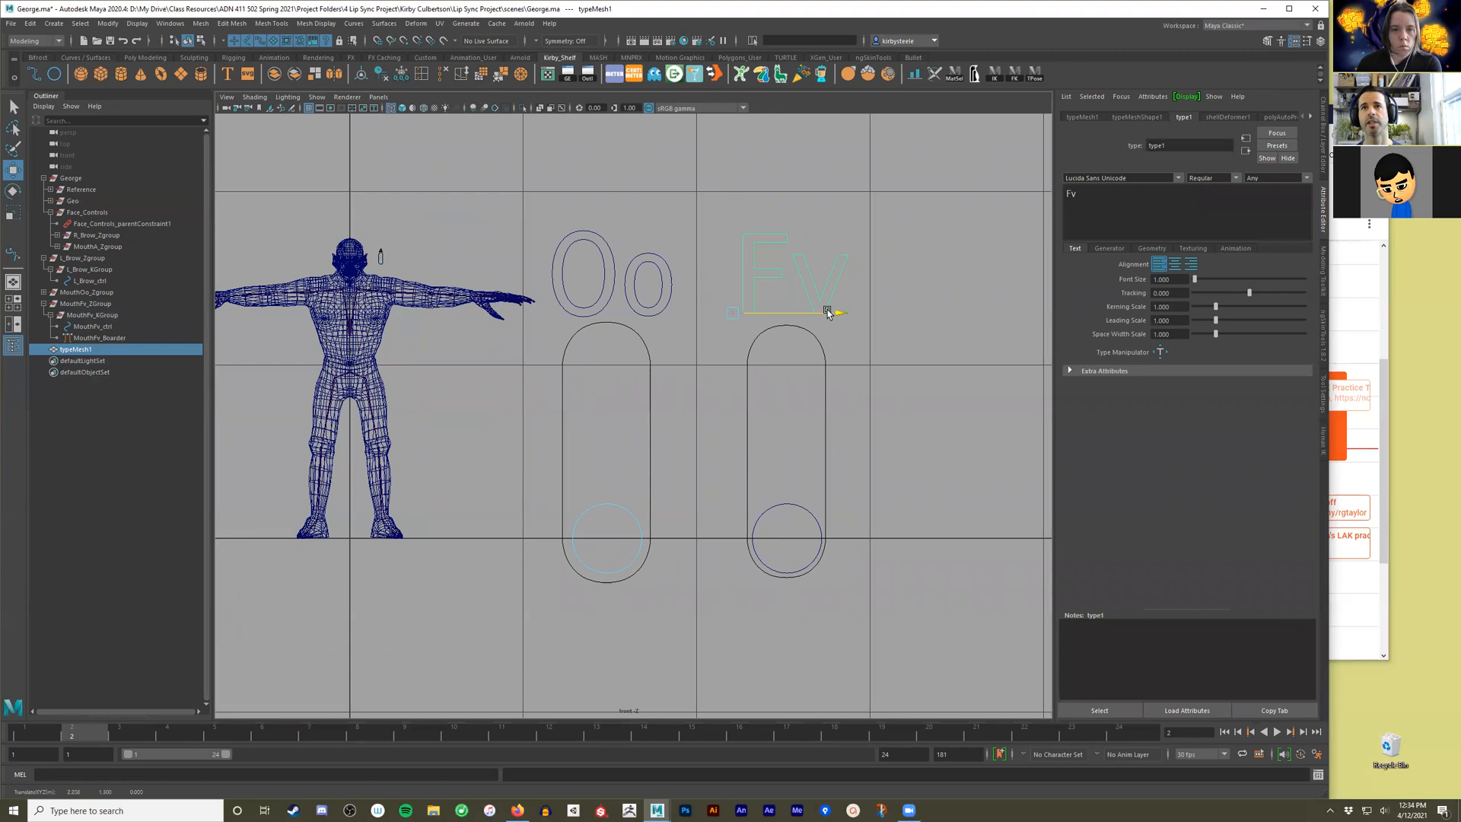
click(897, 335)
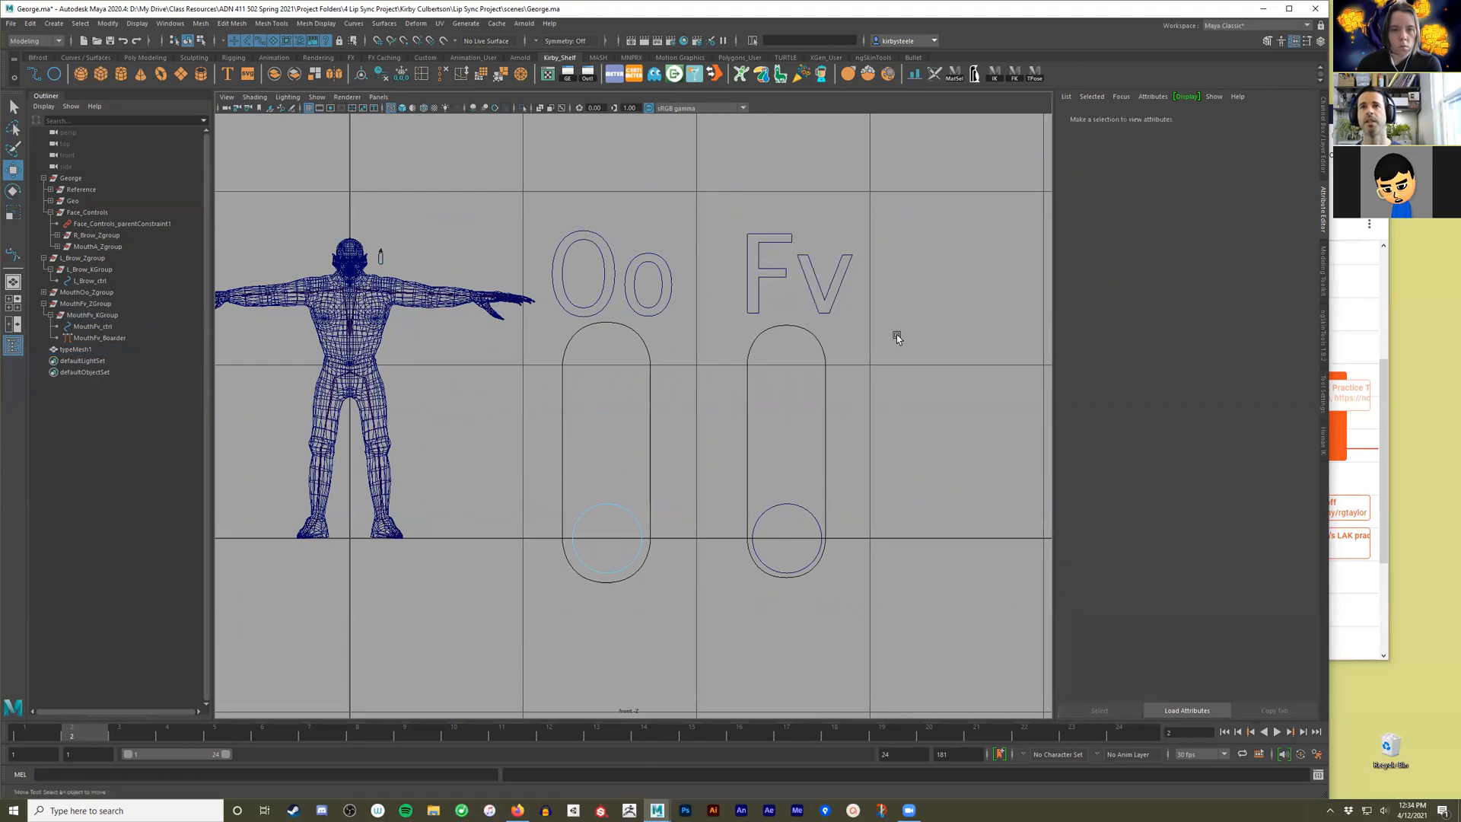
Switch to the perspective view and examine the Fv text's depth and shading beside the Oo label.
key(space)
key(space)
alt+drag(670, 368, 723, 418)
click(723, 418)
alt+drag(795, 495, 881, 445)
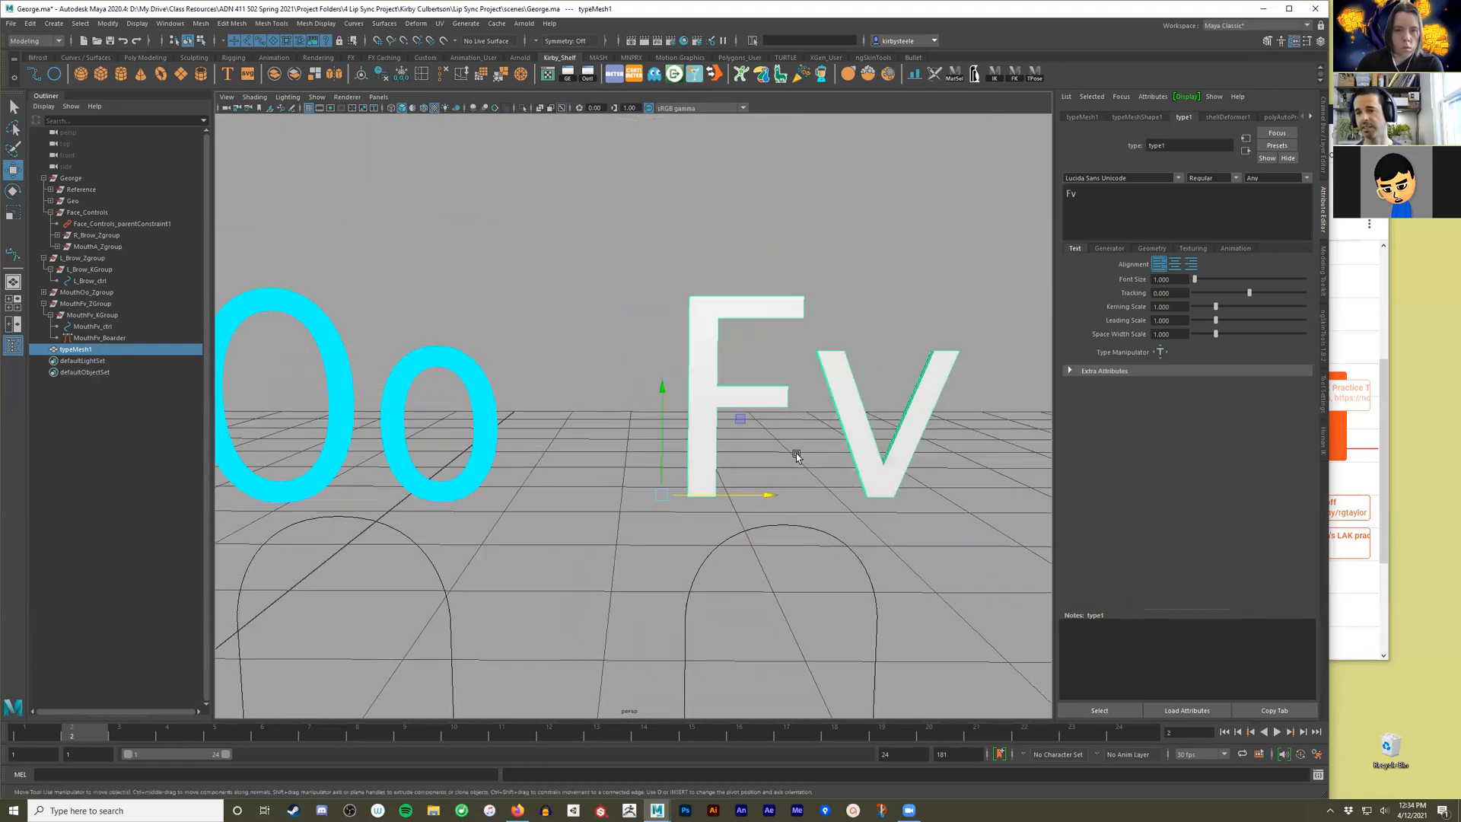
alt+drag(696, 345, 983, 377)
click(972, 434)
alt+drag(972, 433, 767, 382)
click(753, 385)
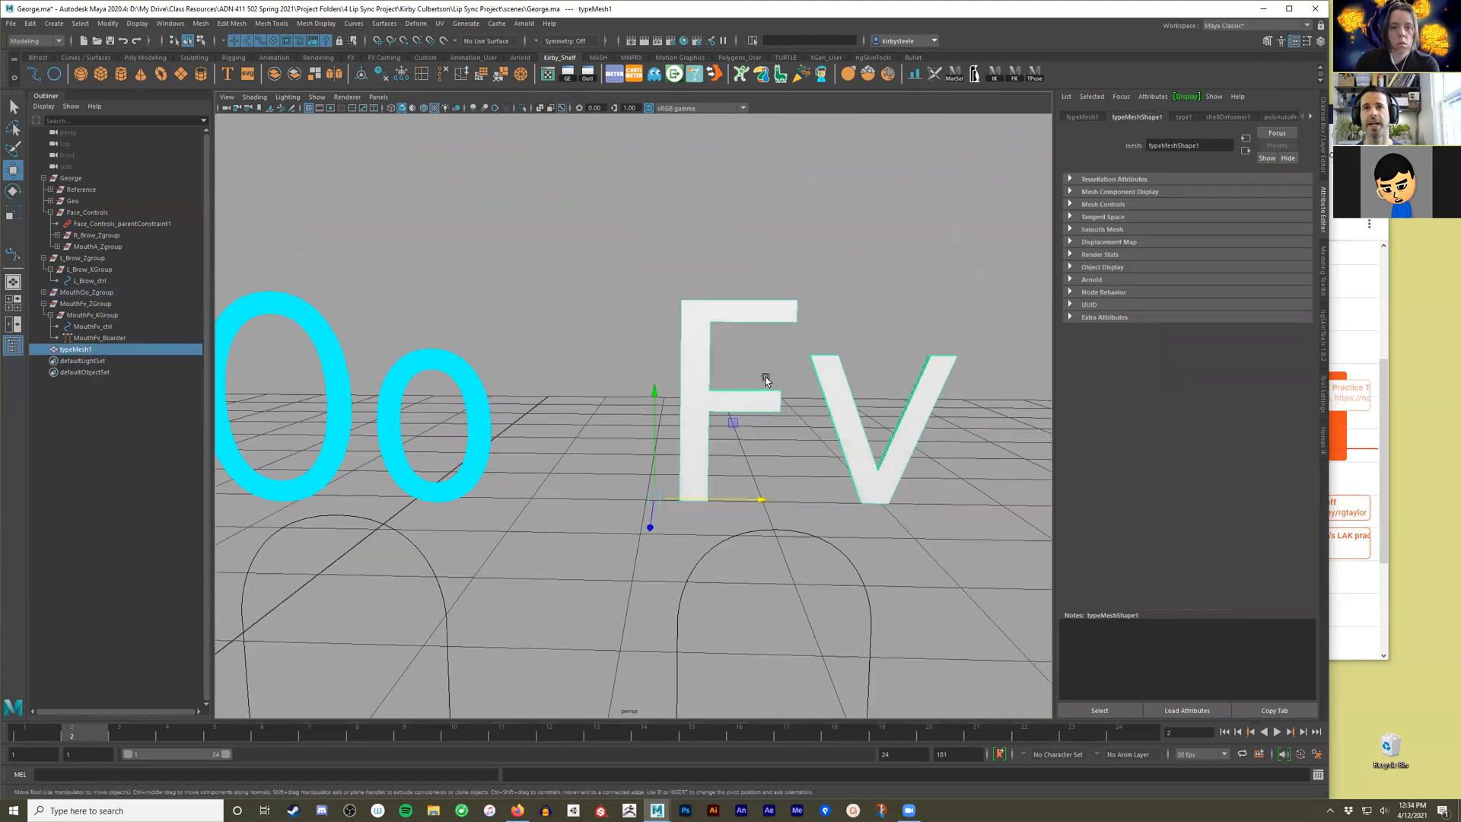
Delete all faces of the Fv text except the flat front faces of the F and the v.
right_click(728, 308)
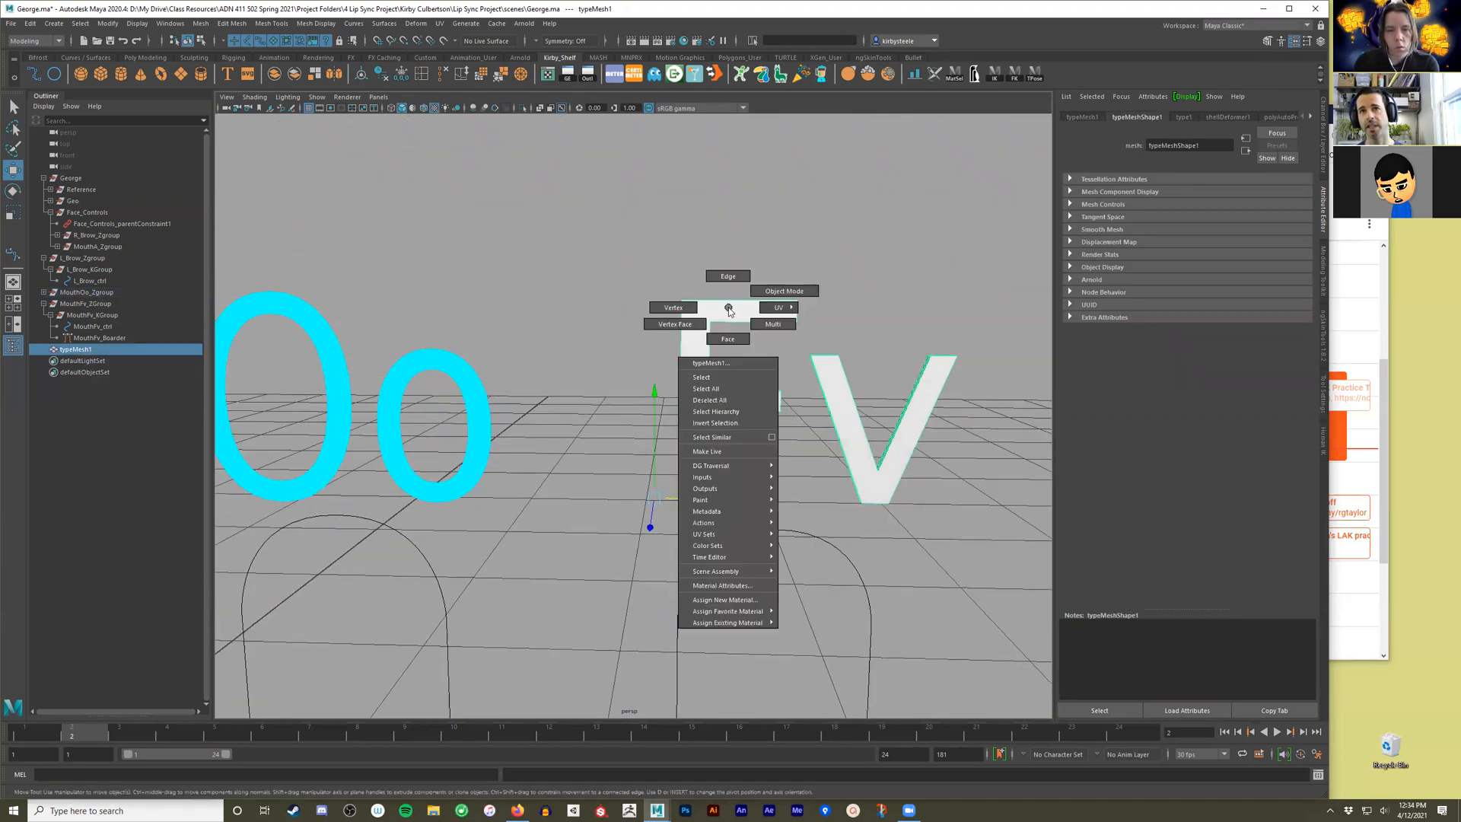
click(728, 338)
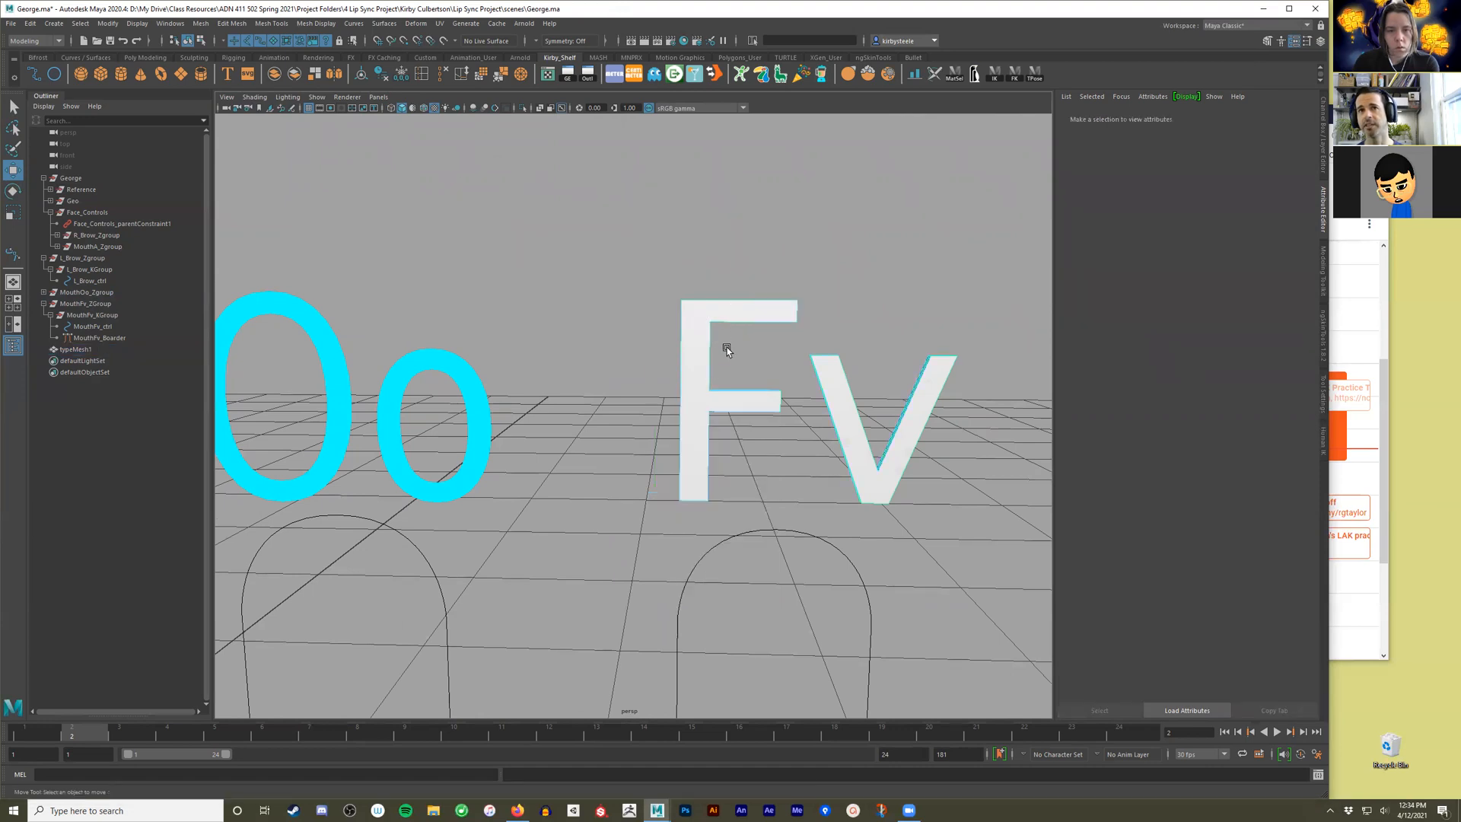
click(729, 313)
shift+click(850, 427)
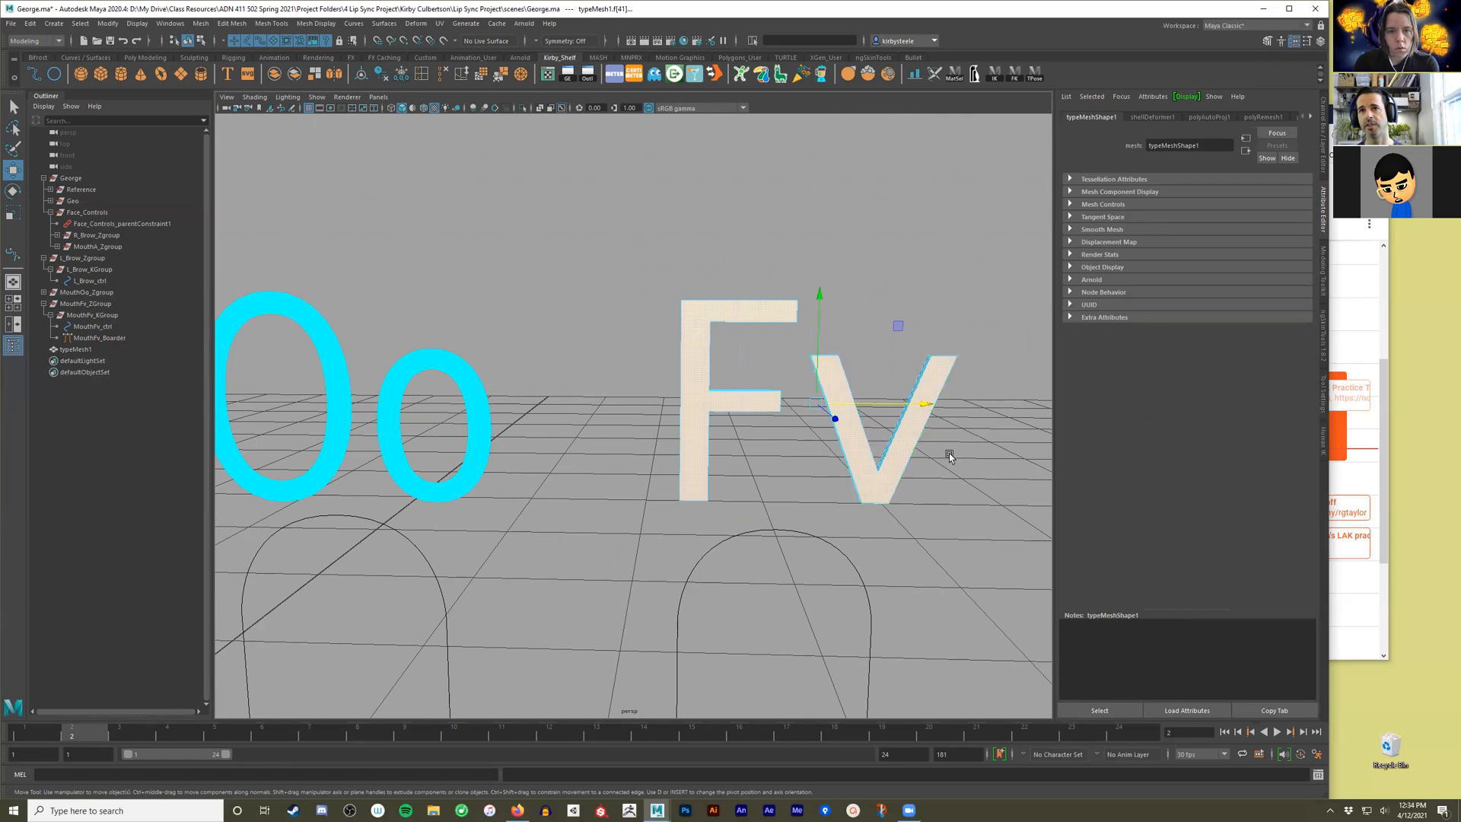
scroll(939, 459, down, 3)
drag(958, 180, 608, 505)
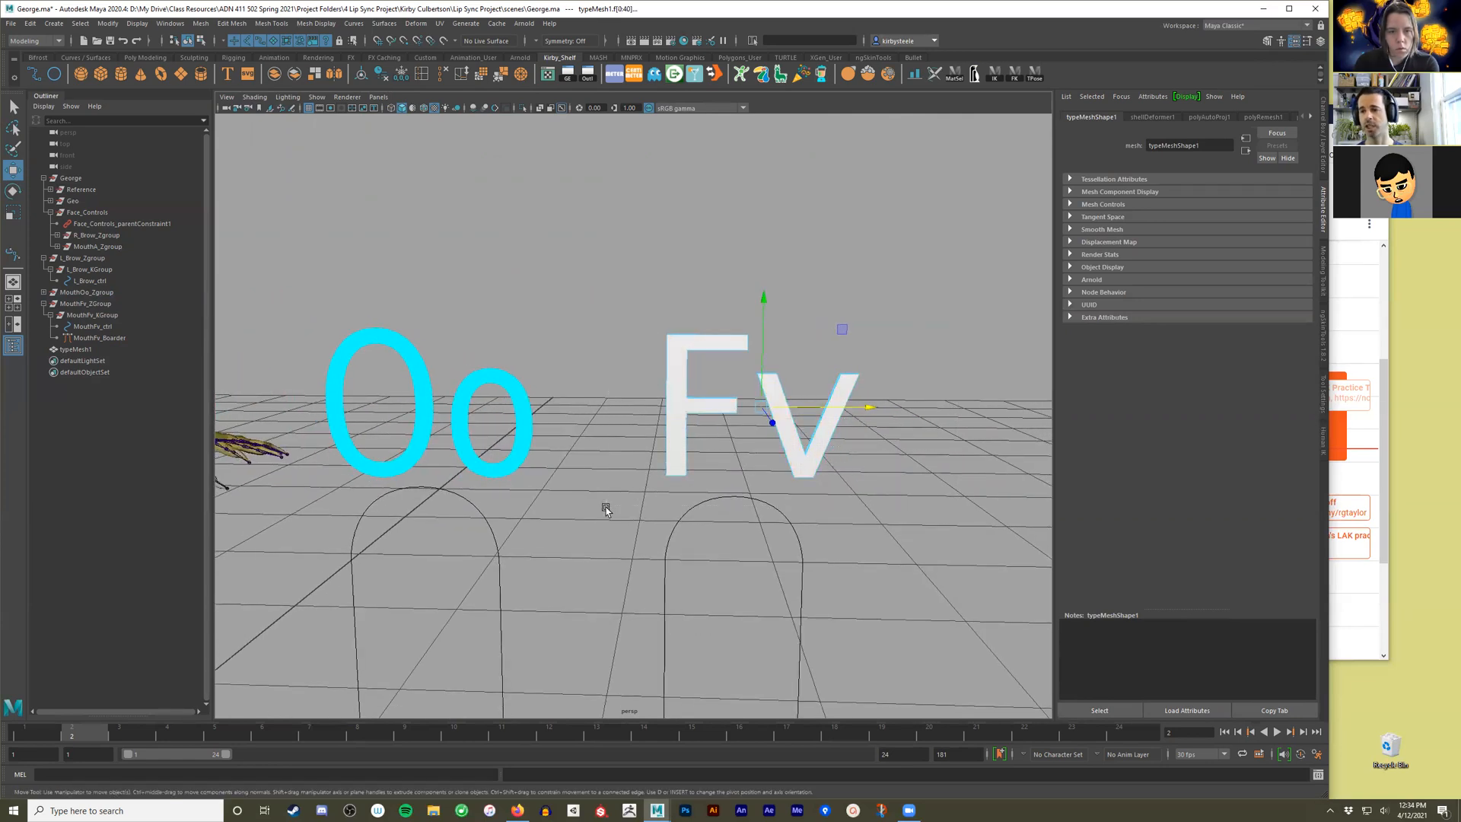
alt+drag(606, 507, 576, 534)
alt+drag(762, 570, 930, 555)
click(930, 555)
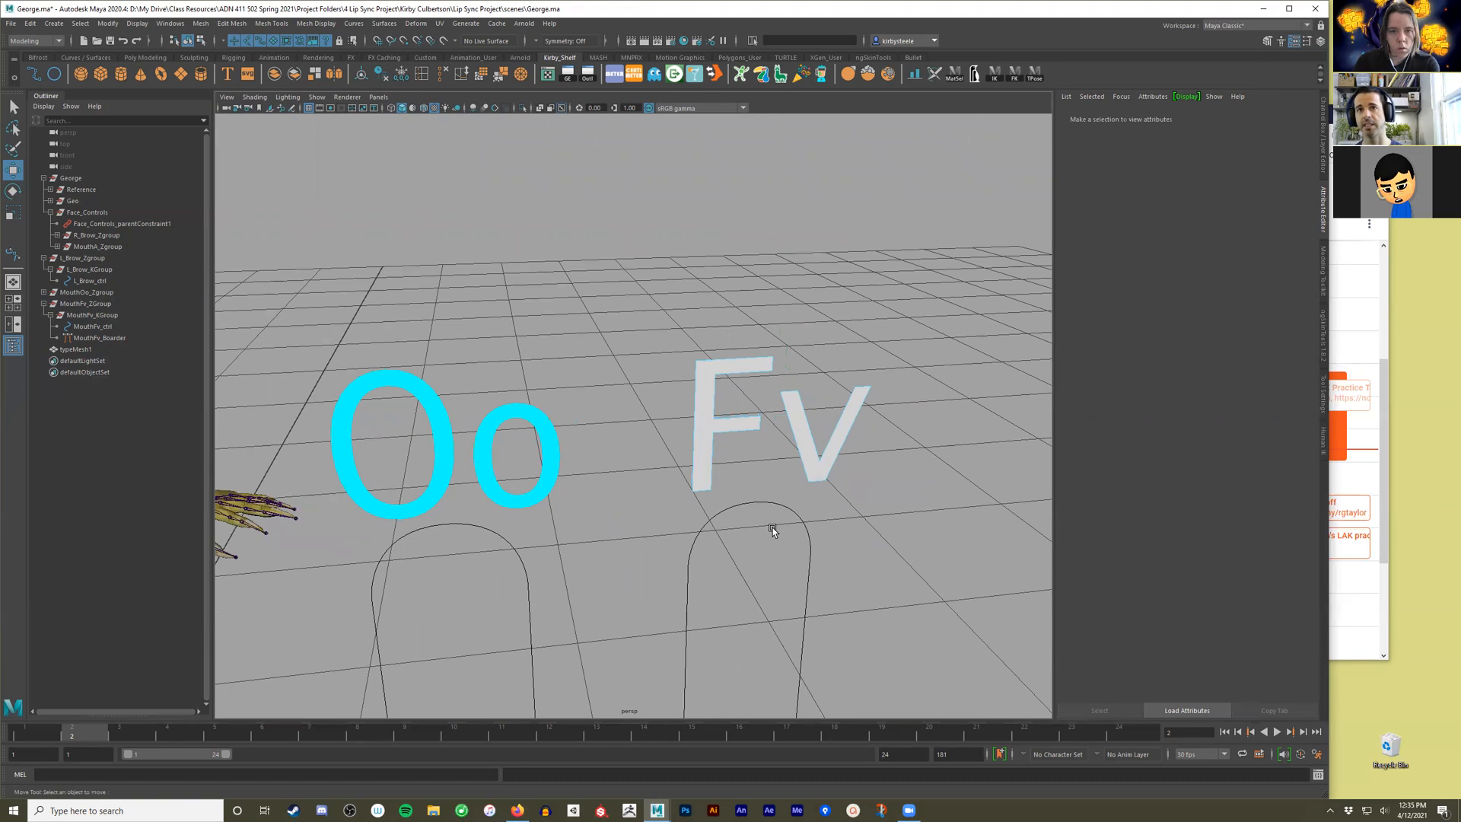
Snap the Fv text's pivot to the bottom corner of the letter F.
alt+drag(761, 503, 662, 422)
right_drag(652, 414, 693, 380)
alt+drag(628, 405, 695, 393)
alt+right_drag(695, 392, 1064, 470)
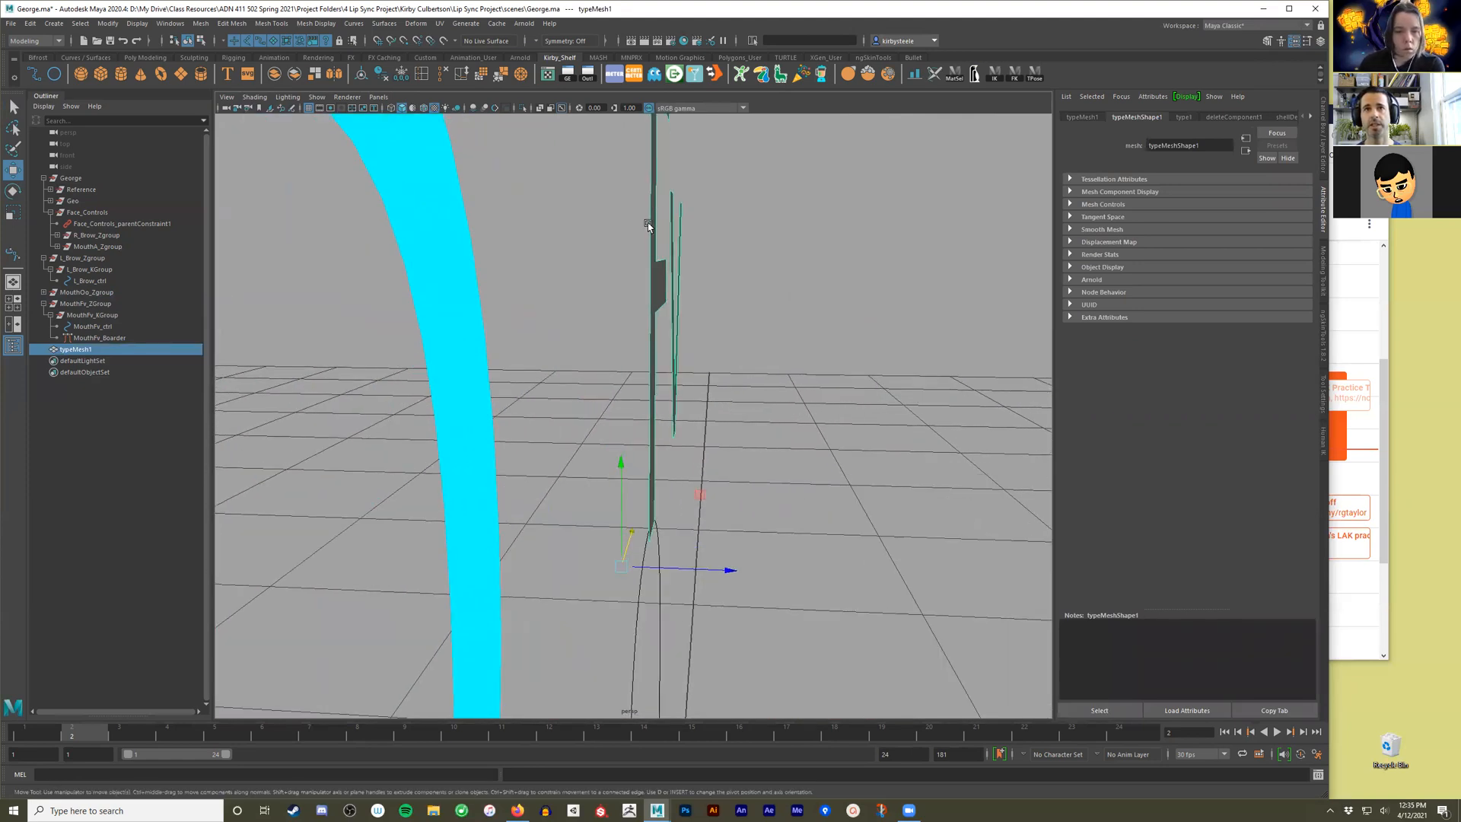
alt+right_drag(797, 550, 624, 568)
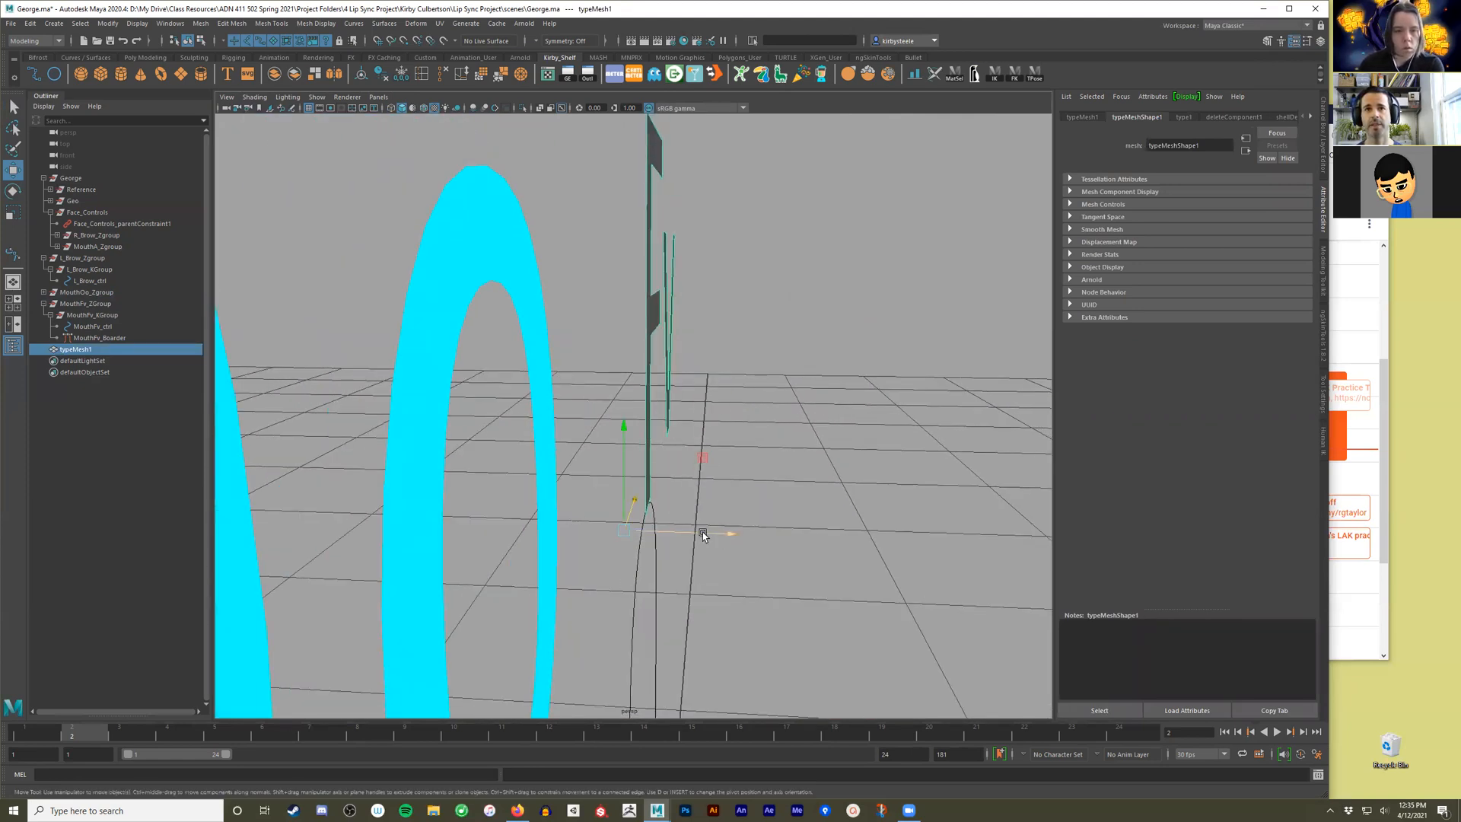
alt+drag(640, 525, 673, 499)
key(d)
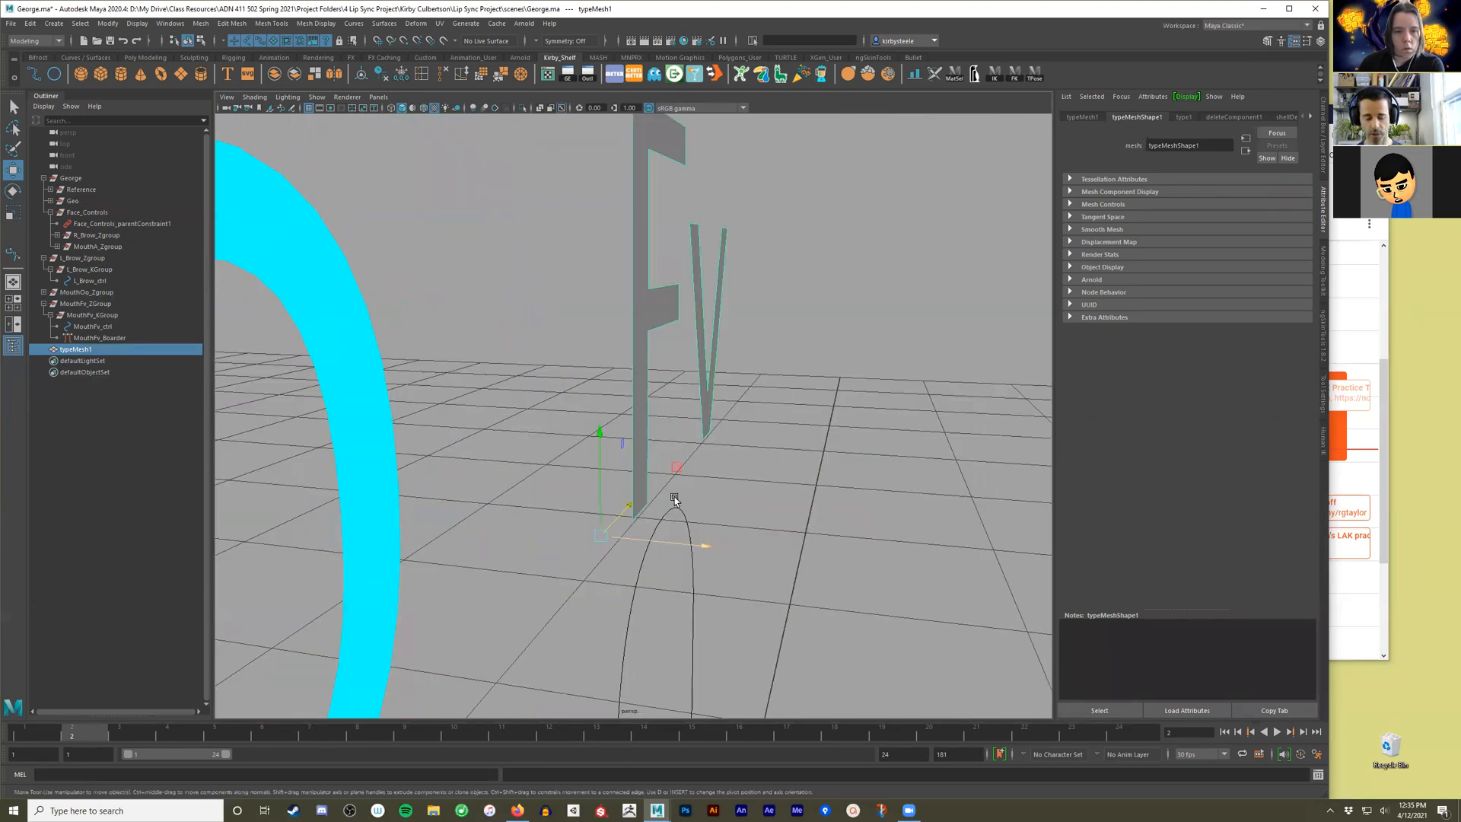
key(v)
drag(602, 535, 638, 519)
key(d)
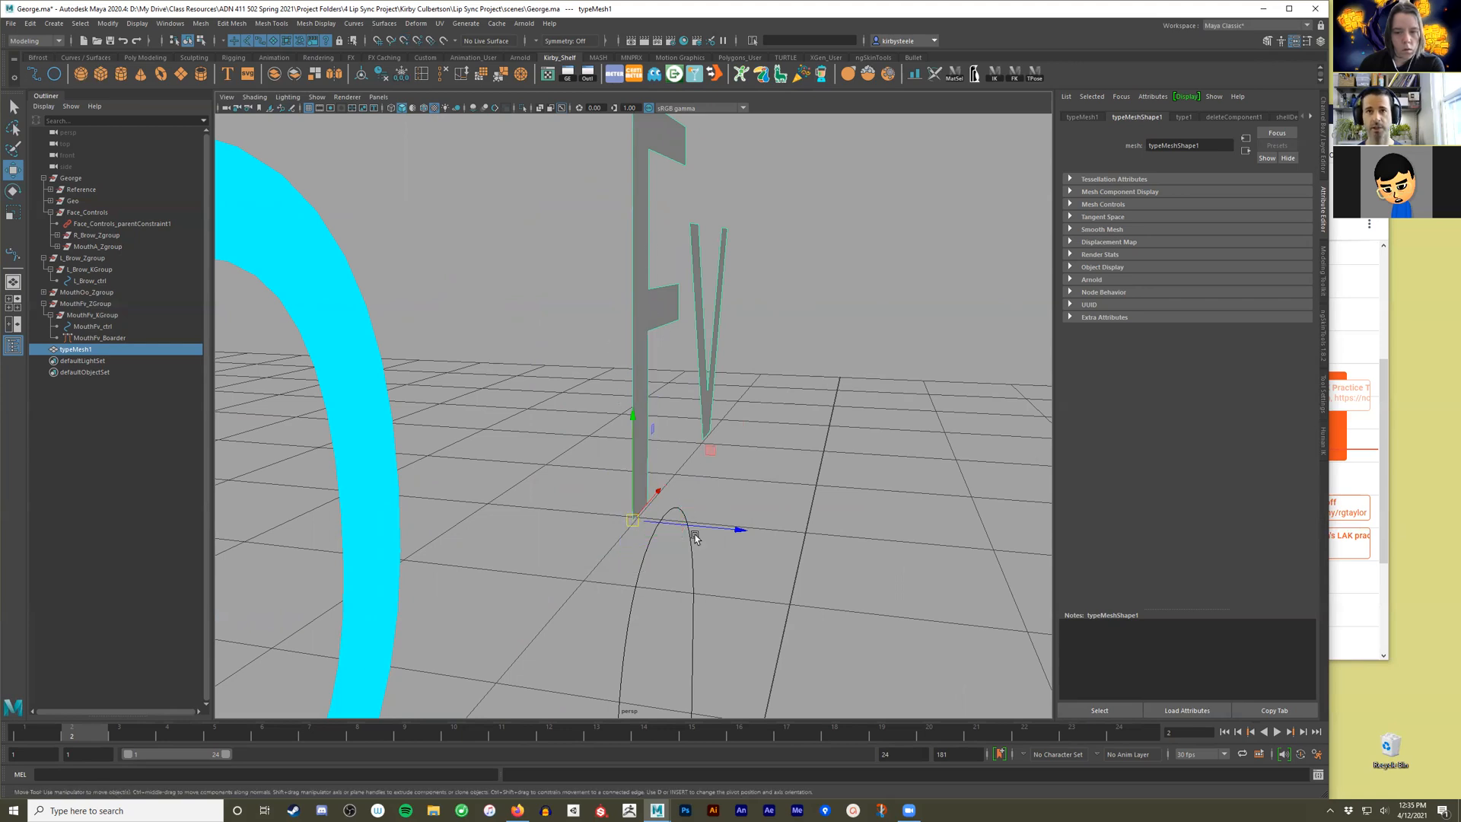
Shift the Fv text slightly in depth relative to its capsule outline and check it against the Oo label.
drag(698, 528, 661, 527)
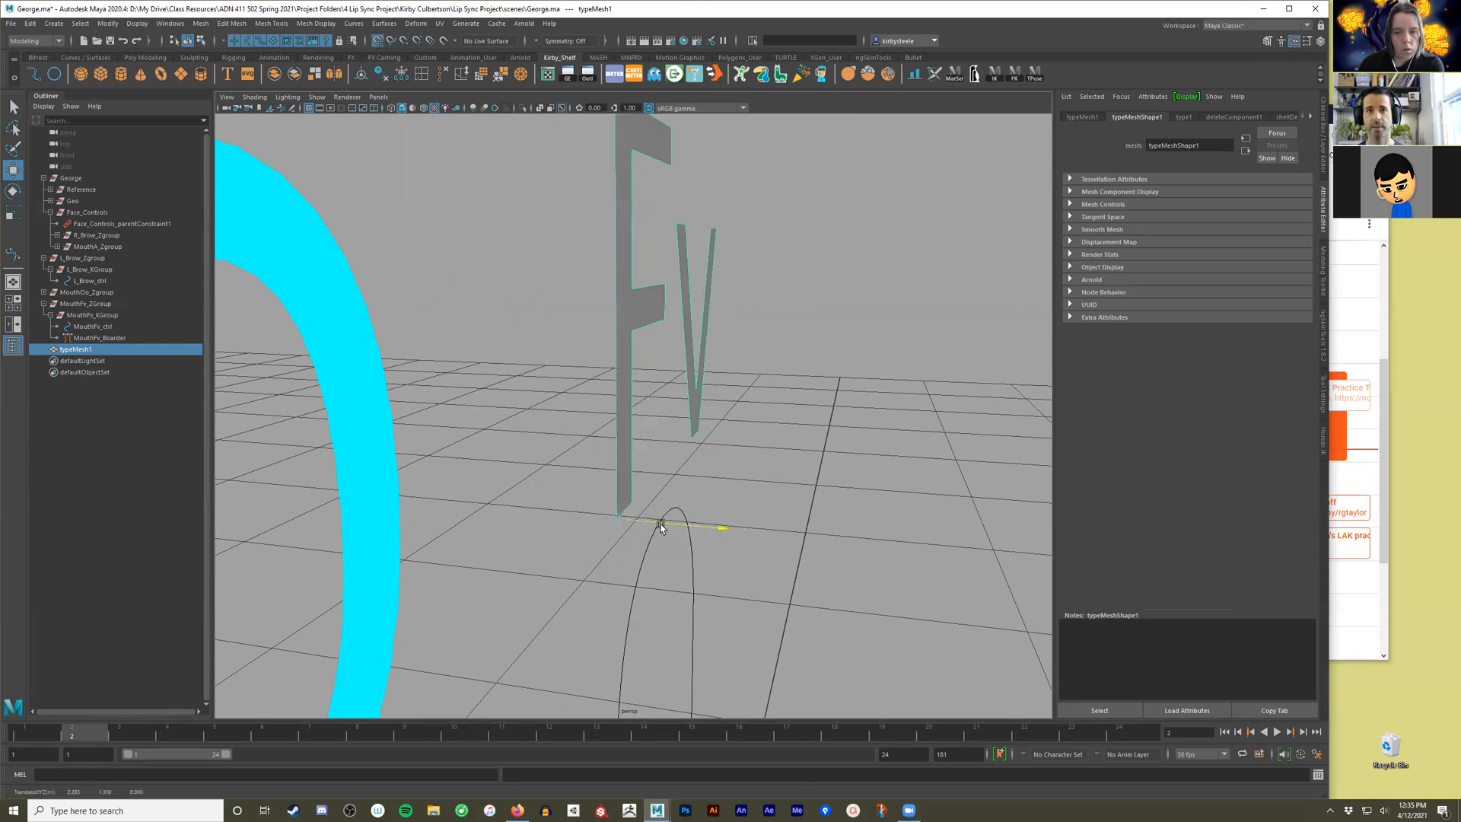
alt+drag(762, 523, 679, 465)
alt+drag(816, 459, 684, 371)
alt+drag(525, 413, 602, 245)
Rename the Oo label's cyan surface shader as Letter_mat.
click(422, 352)
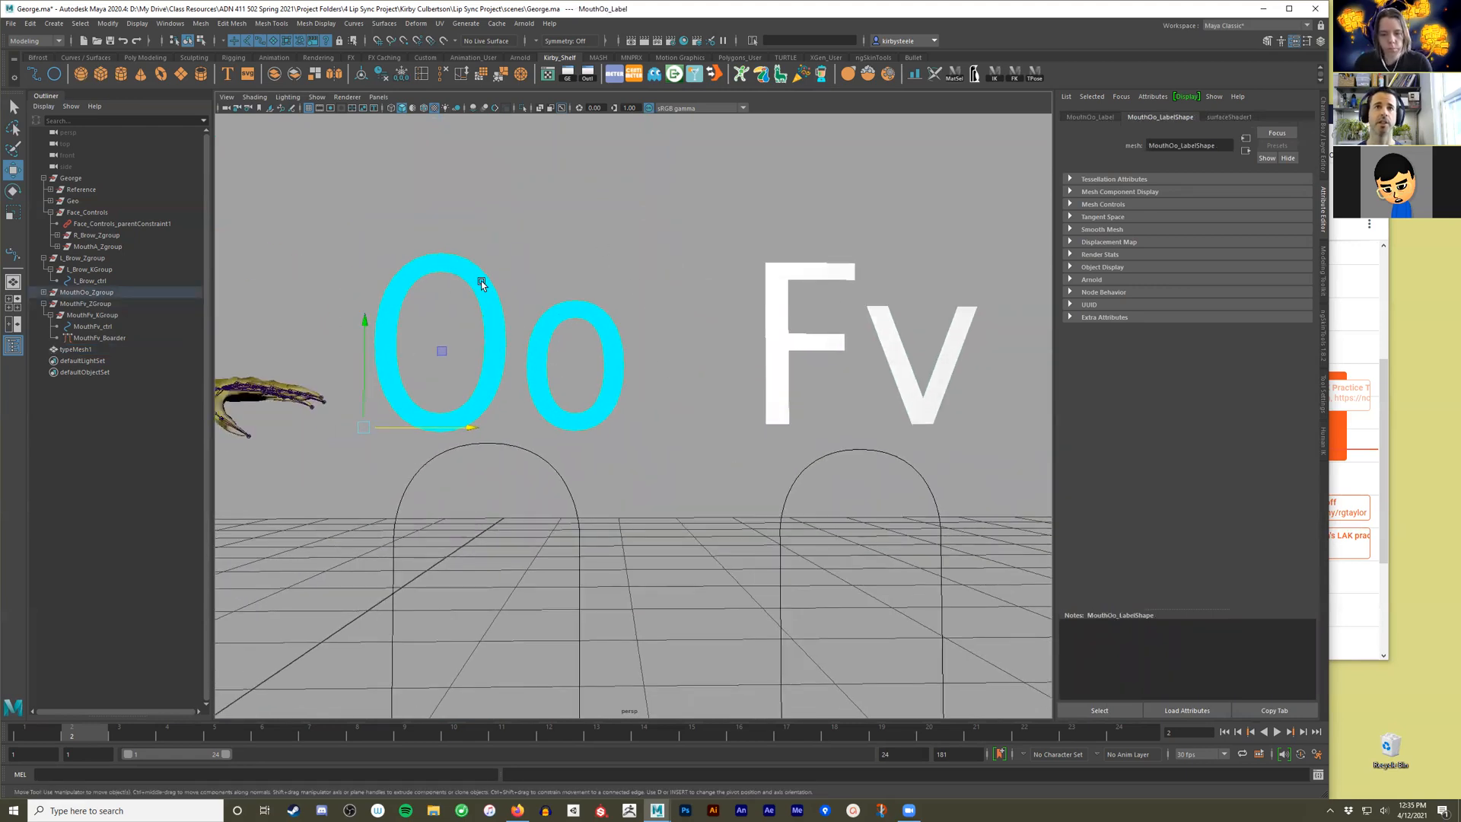
click(1232, 118)
double_click(1197, 146)
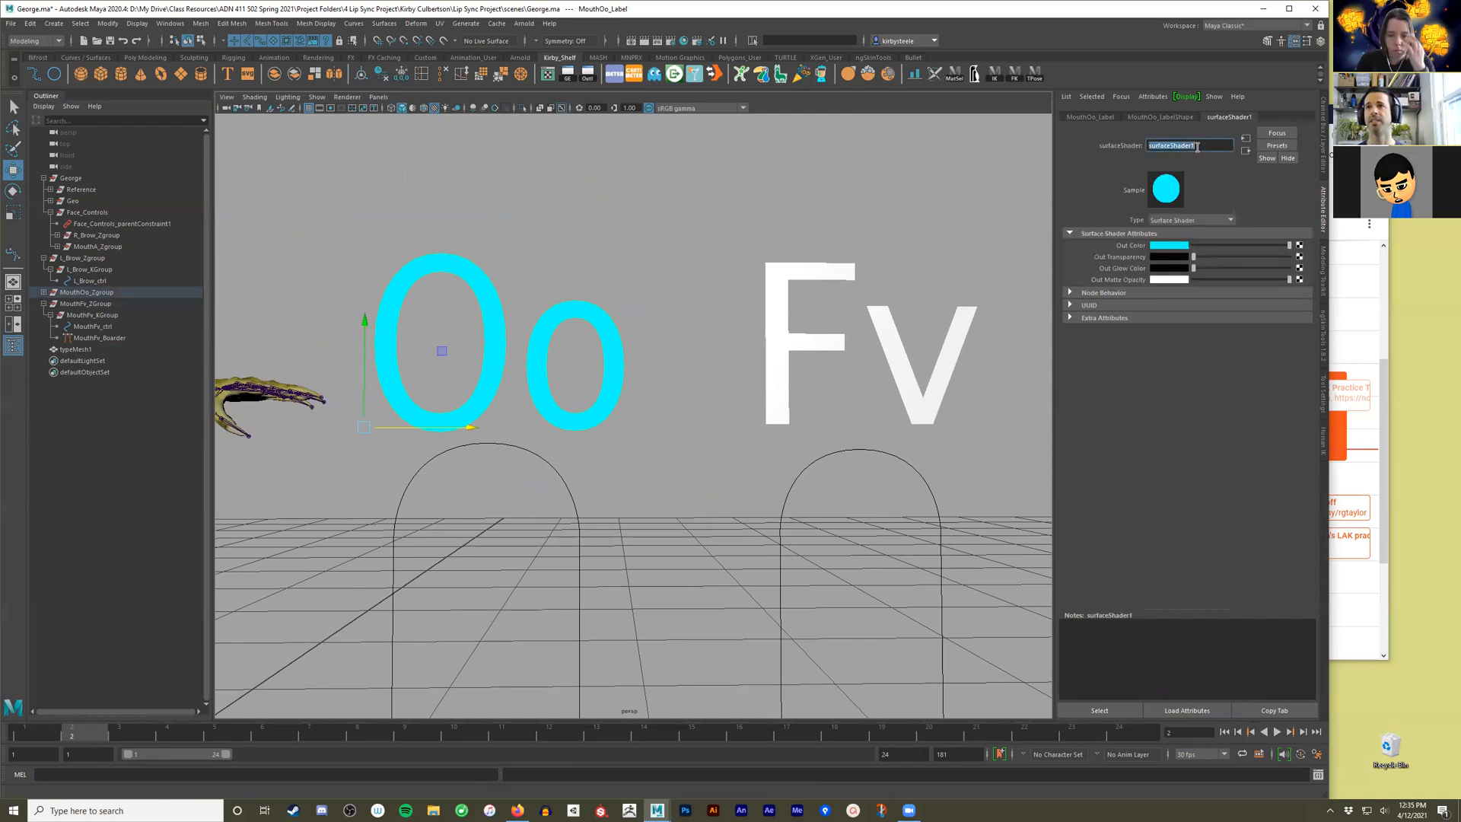
text(Letter)
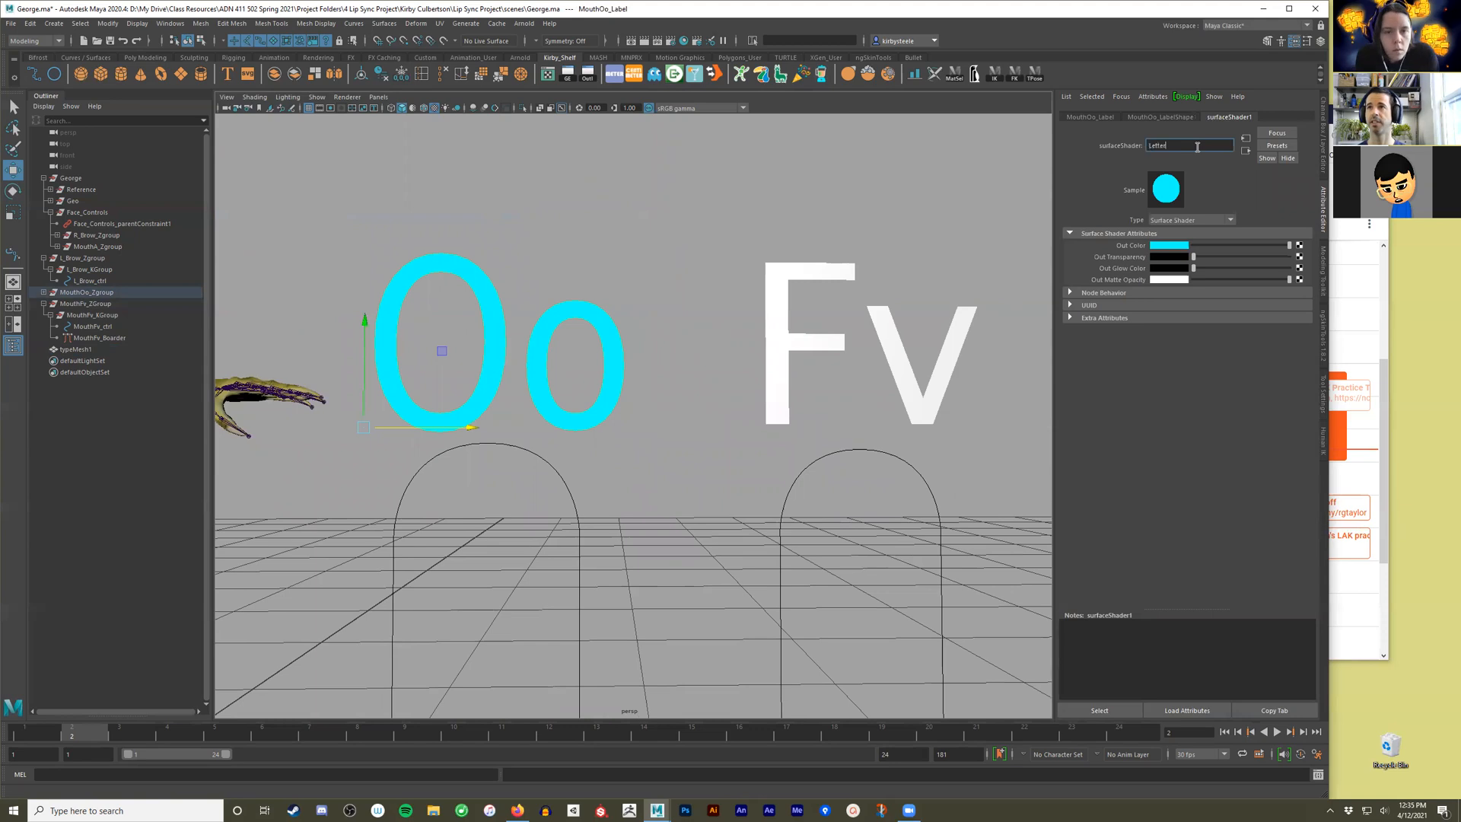
text(_mat)
key(Return)
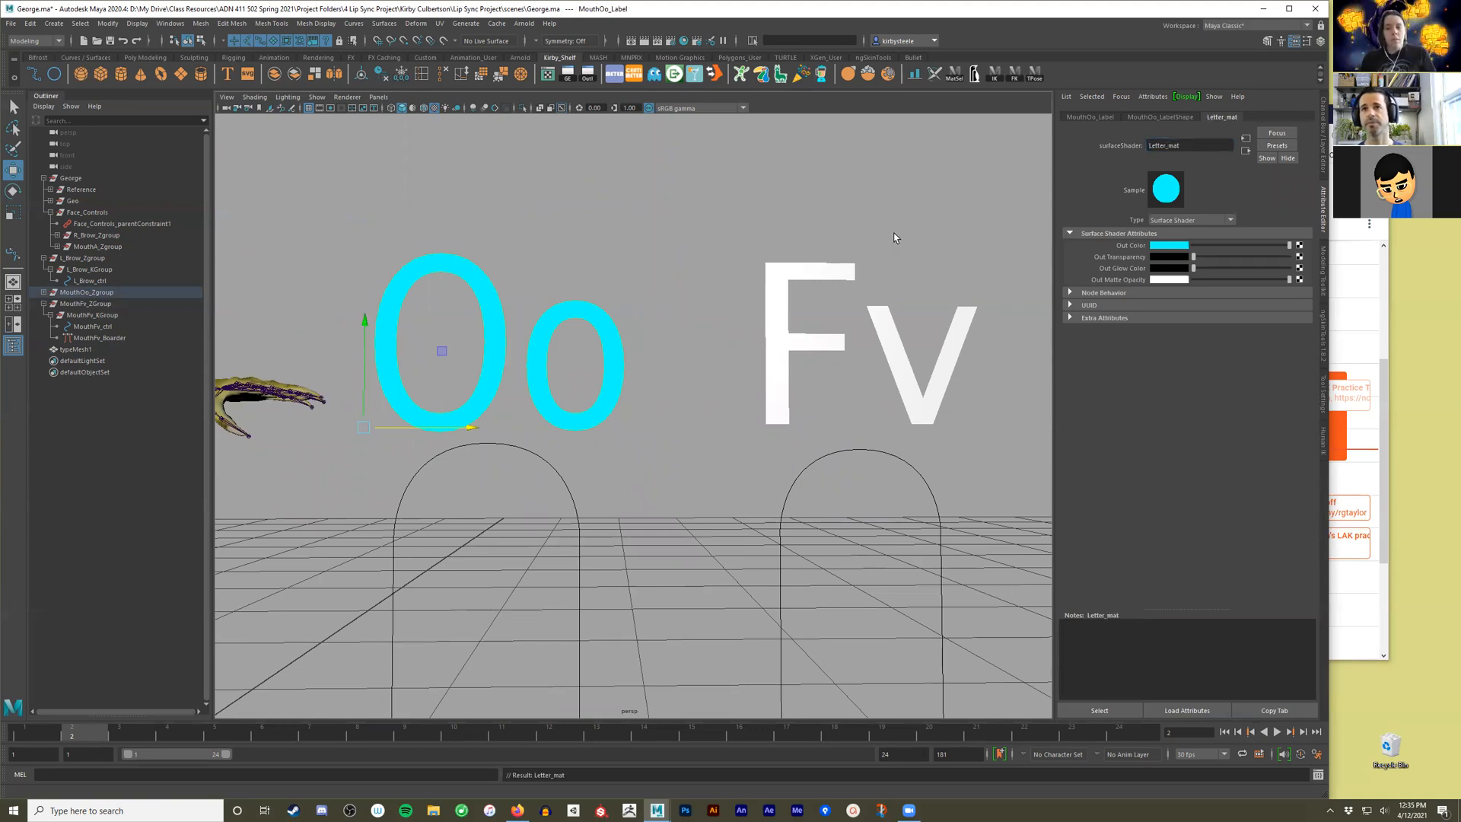
Assign the existing Letter_mat material to the Fv text.
click(828, 275)
alt+middle_drag(828, 279, 768, 279)
right_click(751, 271)
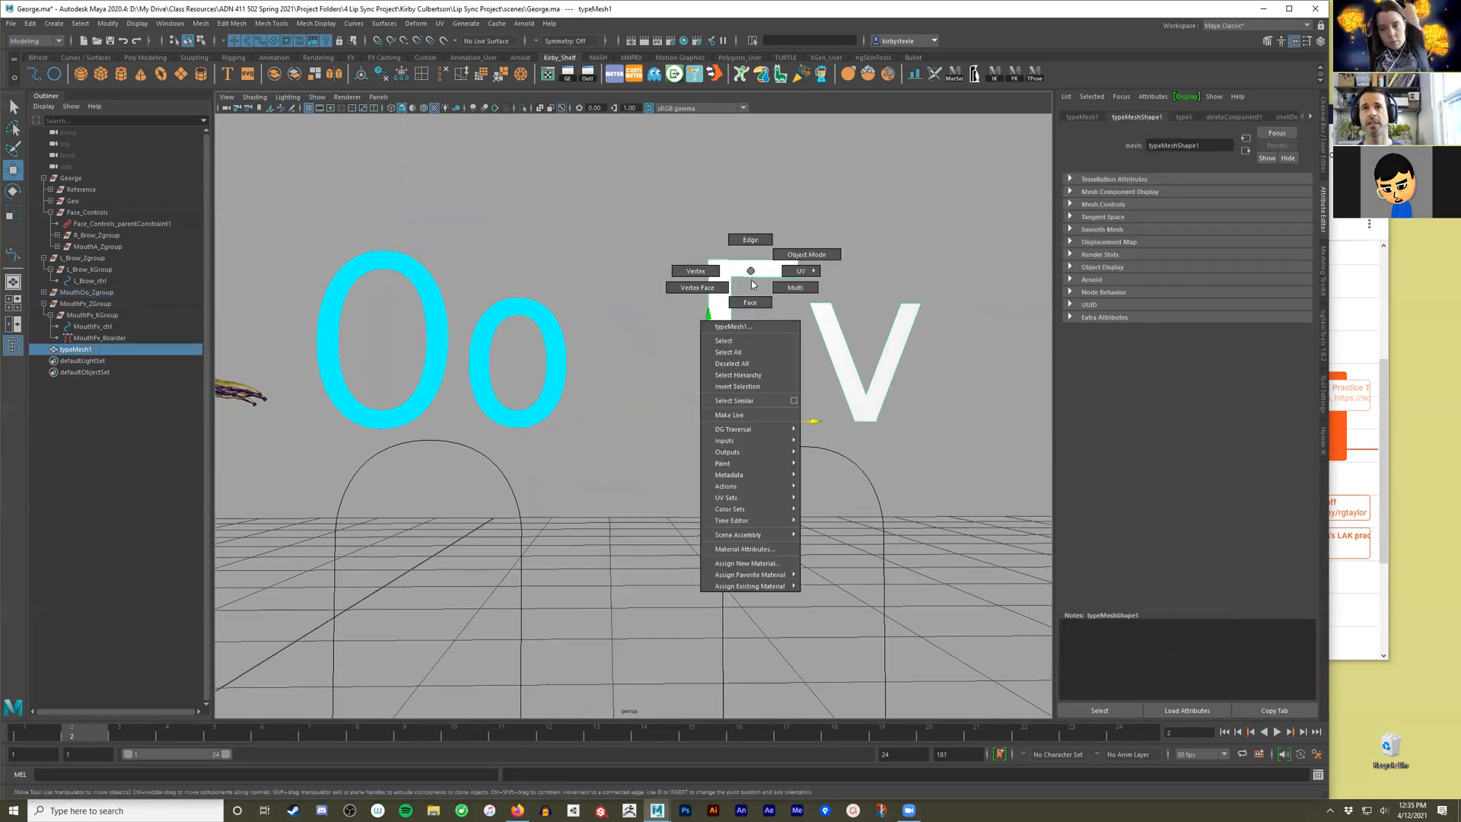
mouse_move(754, 586)
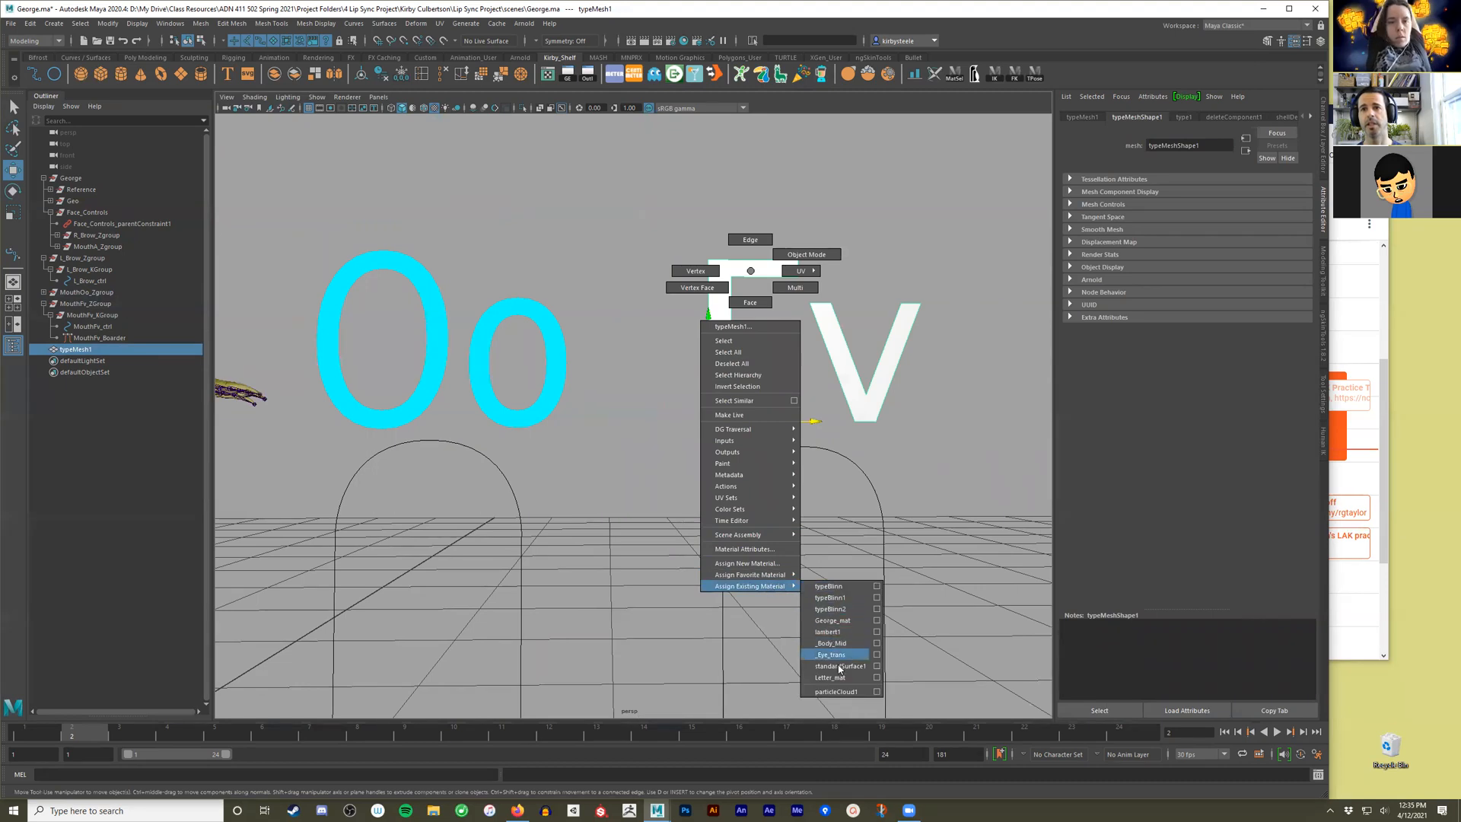
click(830, 677)
click(957, 441)
alt+right_drag(957, 440, 691, 484)
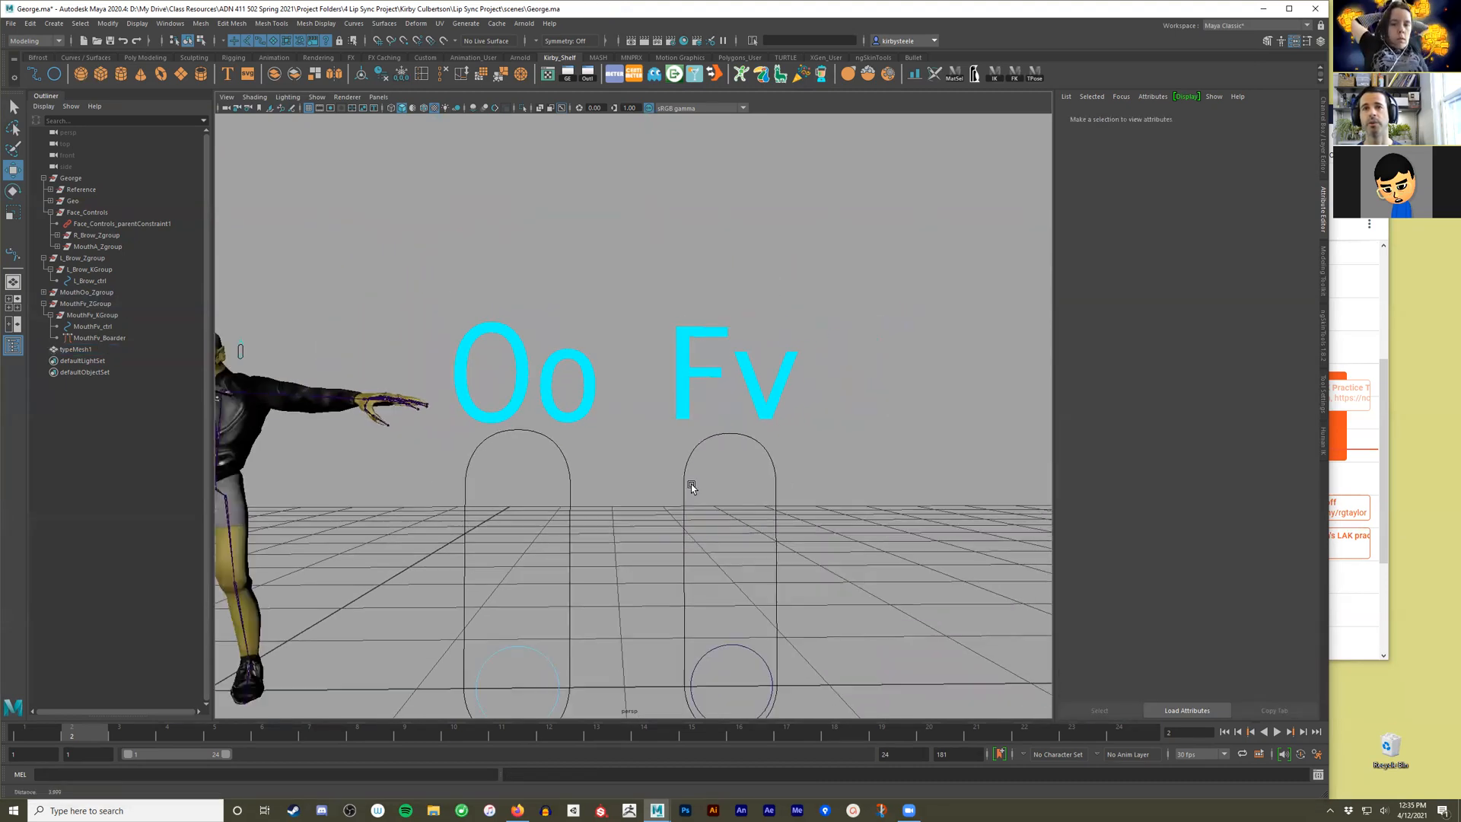
alt+middle_drag(691, 484, 650, 443)
Clean up the Fv text by centering its pivot, freezing its transformations and deleting its history.
click(647, 357)
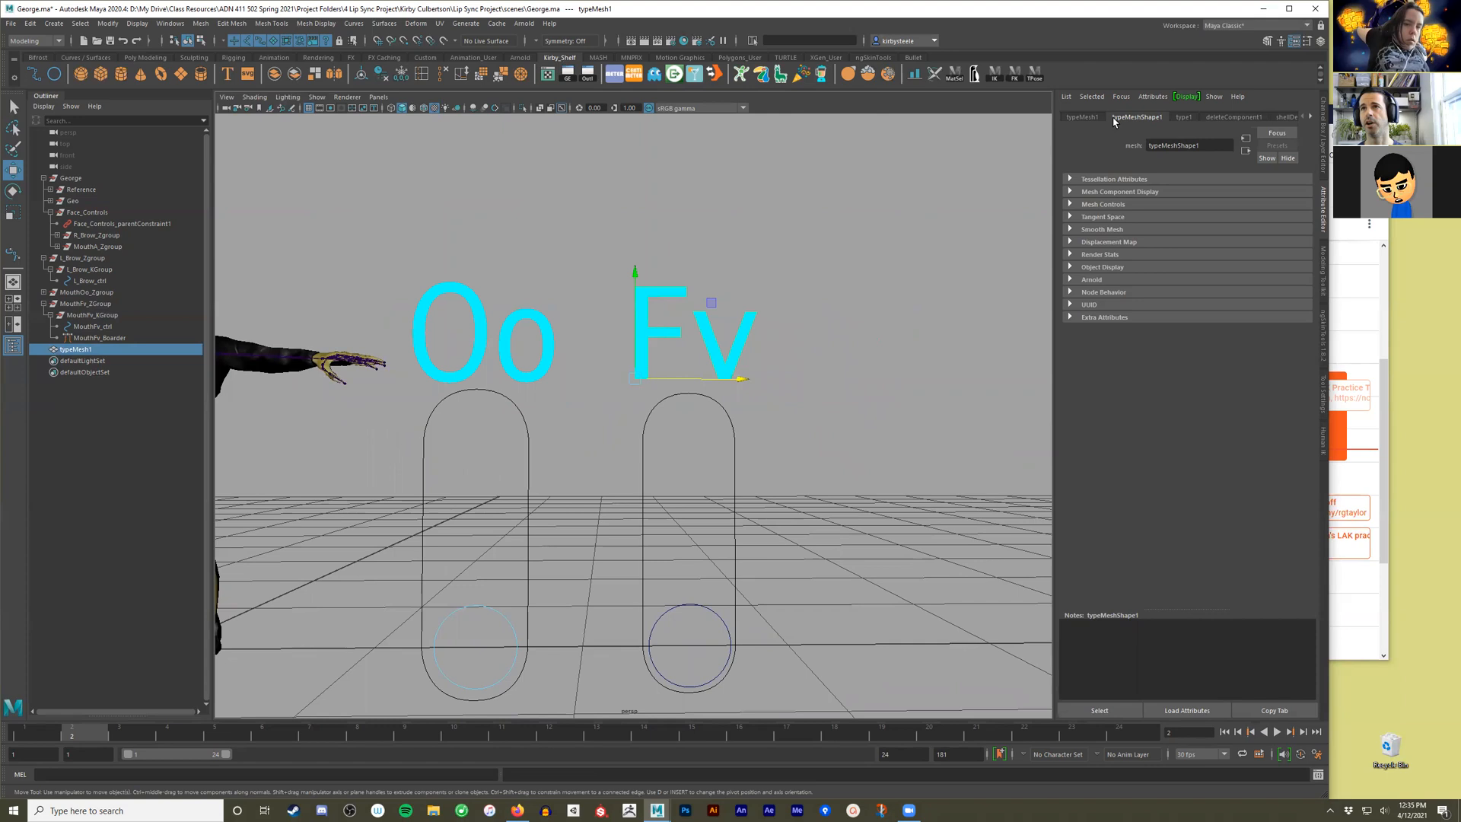
click(380, 73)
click(401, 76)
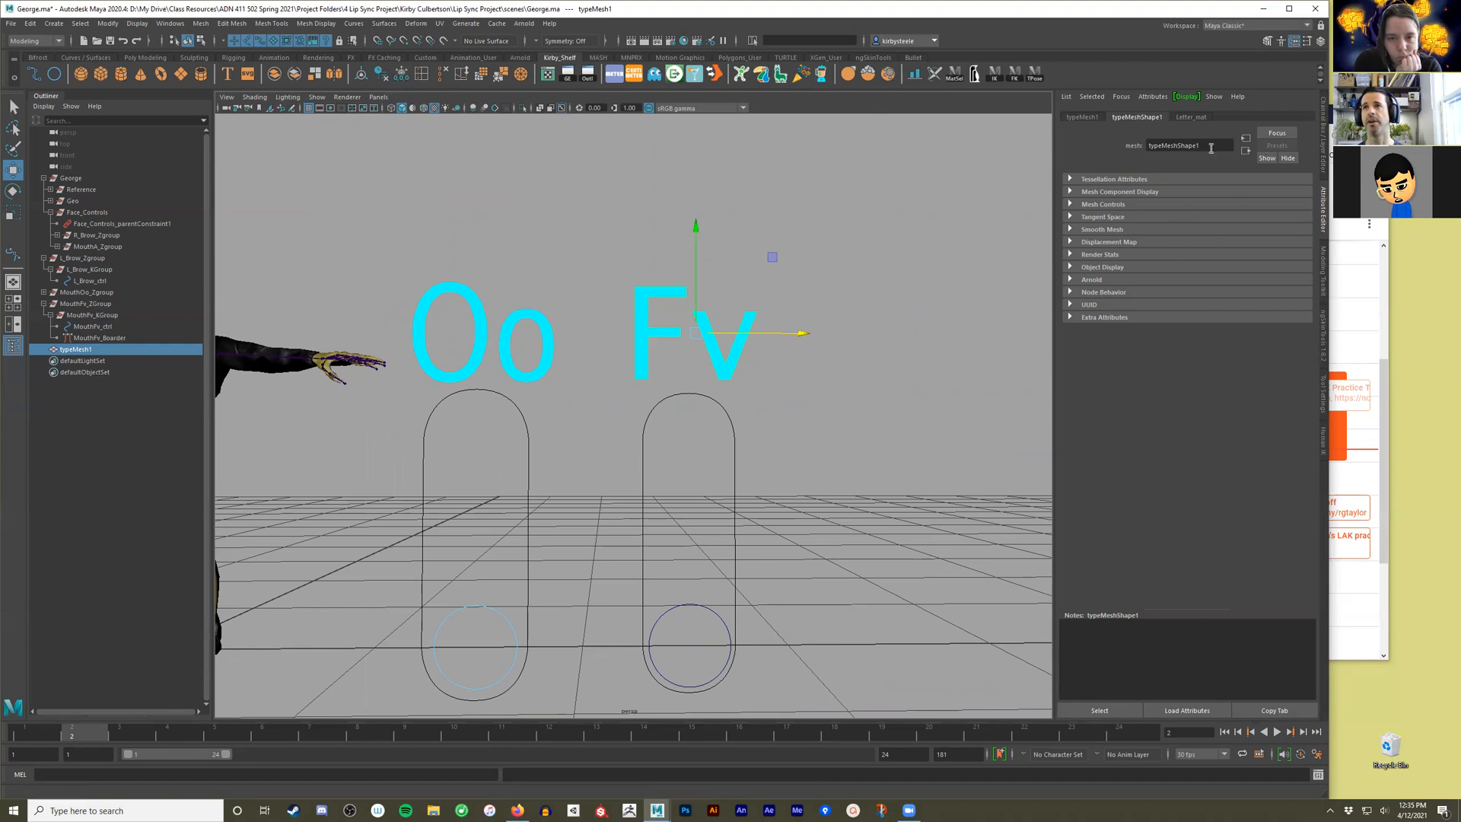
Rename the Fv text mesh as MouthFv_Label, reusing the MouthFv_ prefix of its slider control.
click(1083, 117)
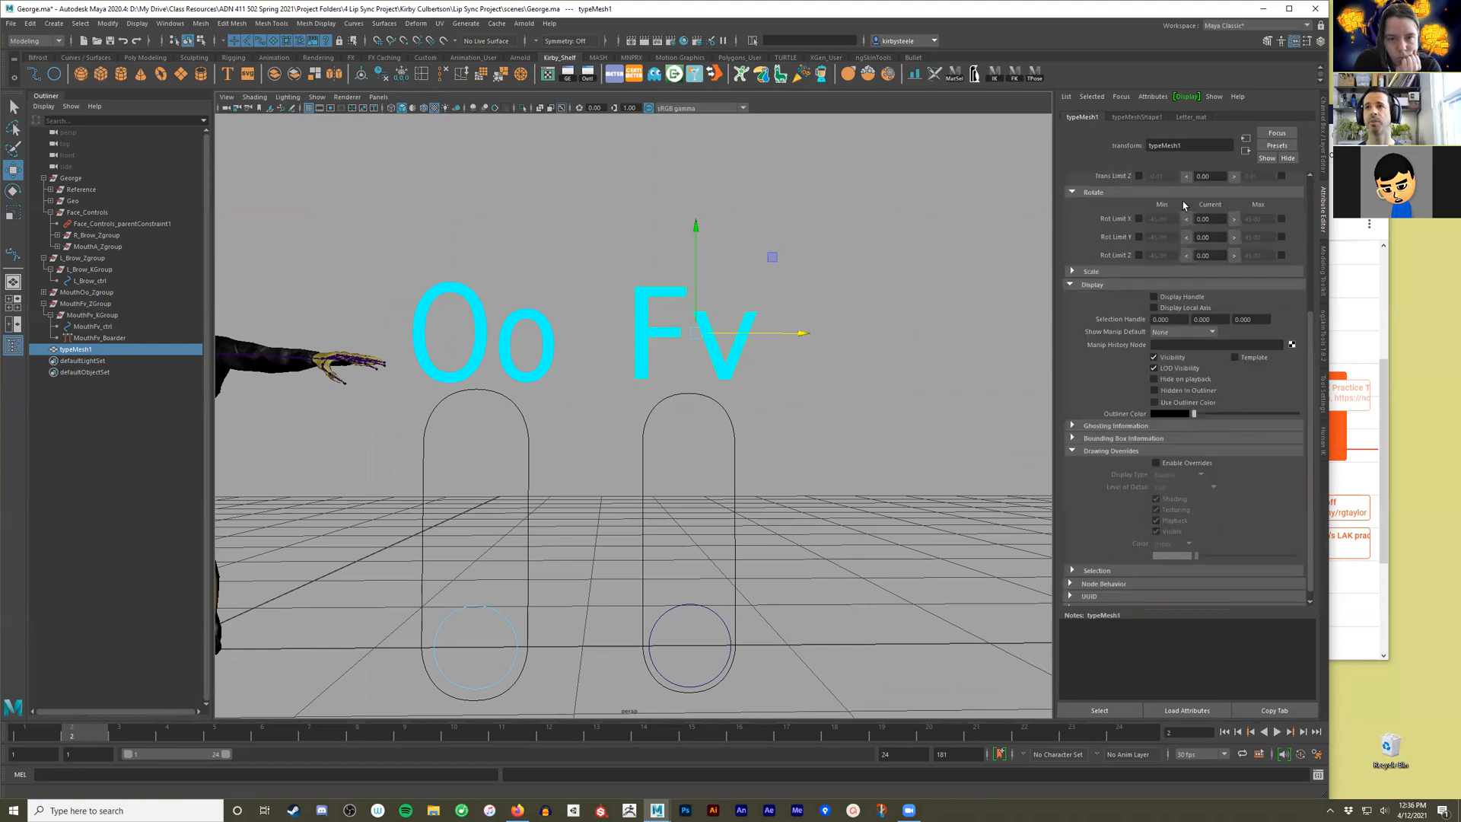
click(1326, 152)
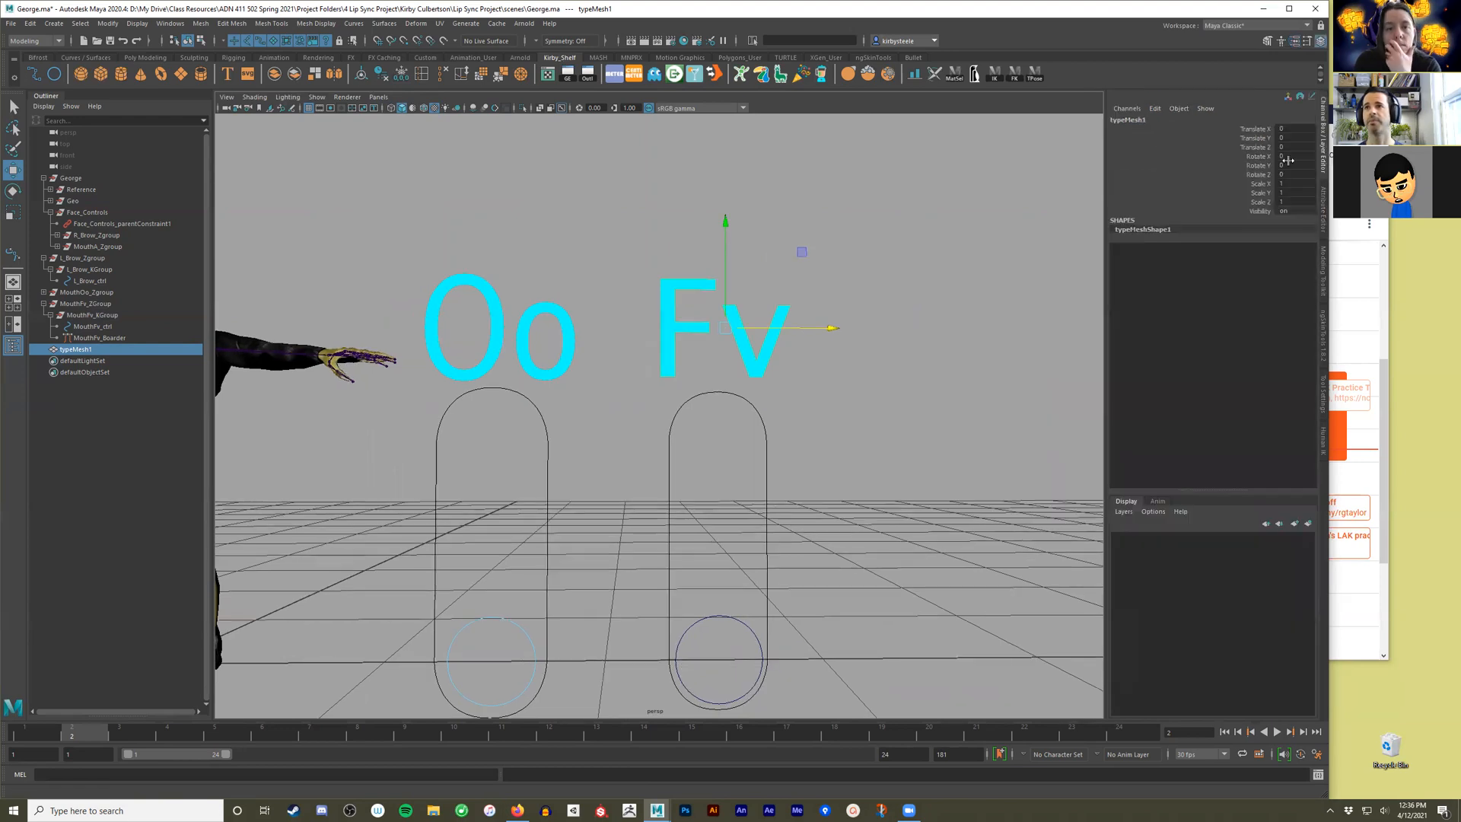
click(1135, 120)
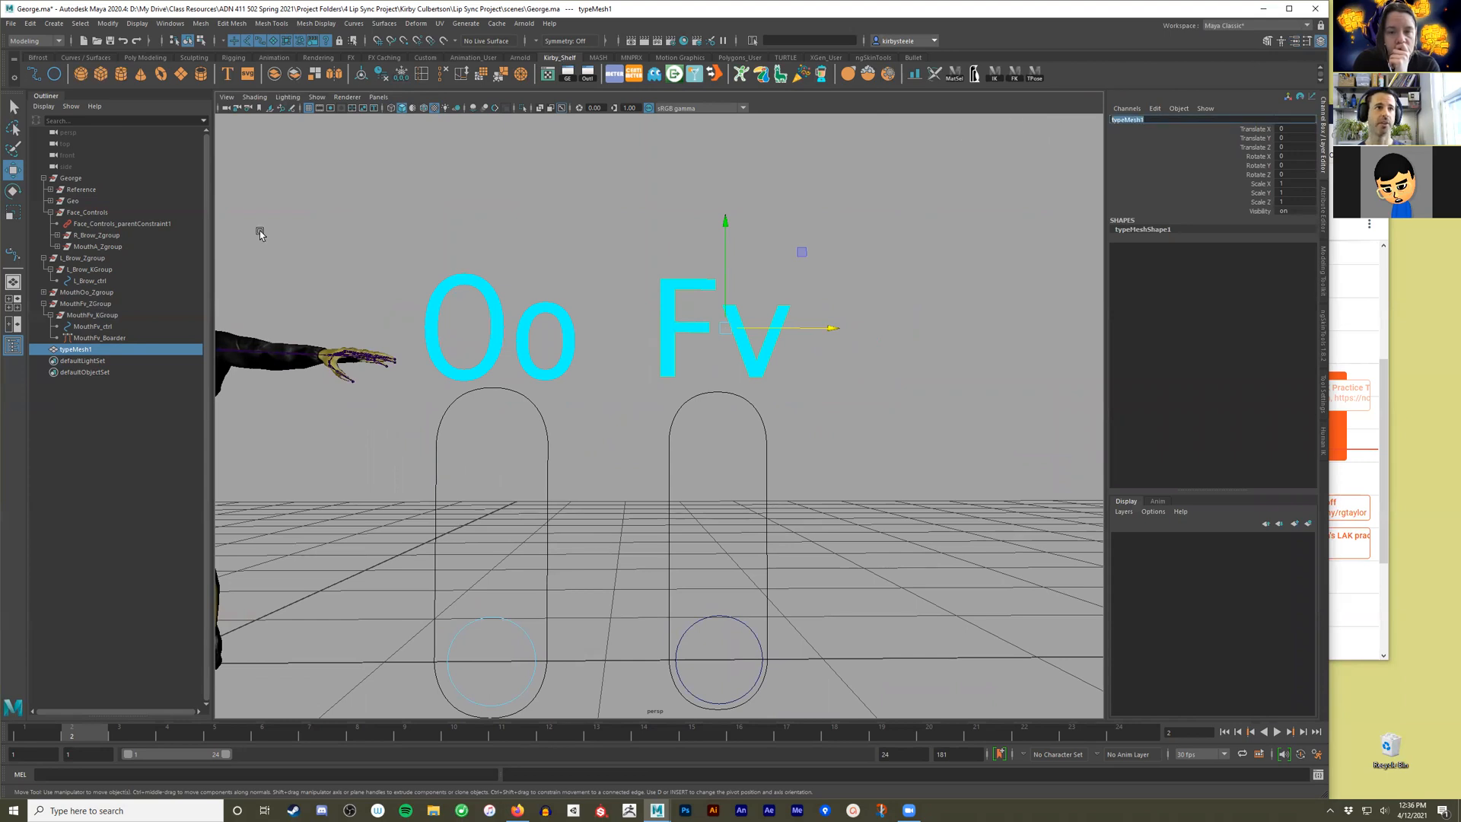
double_click(87, 327)
key(ctrl+c)
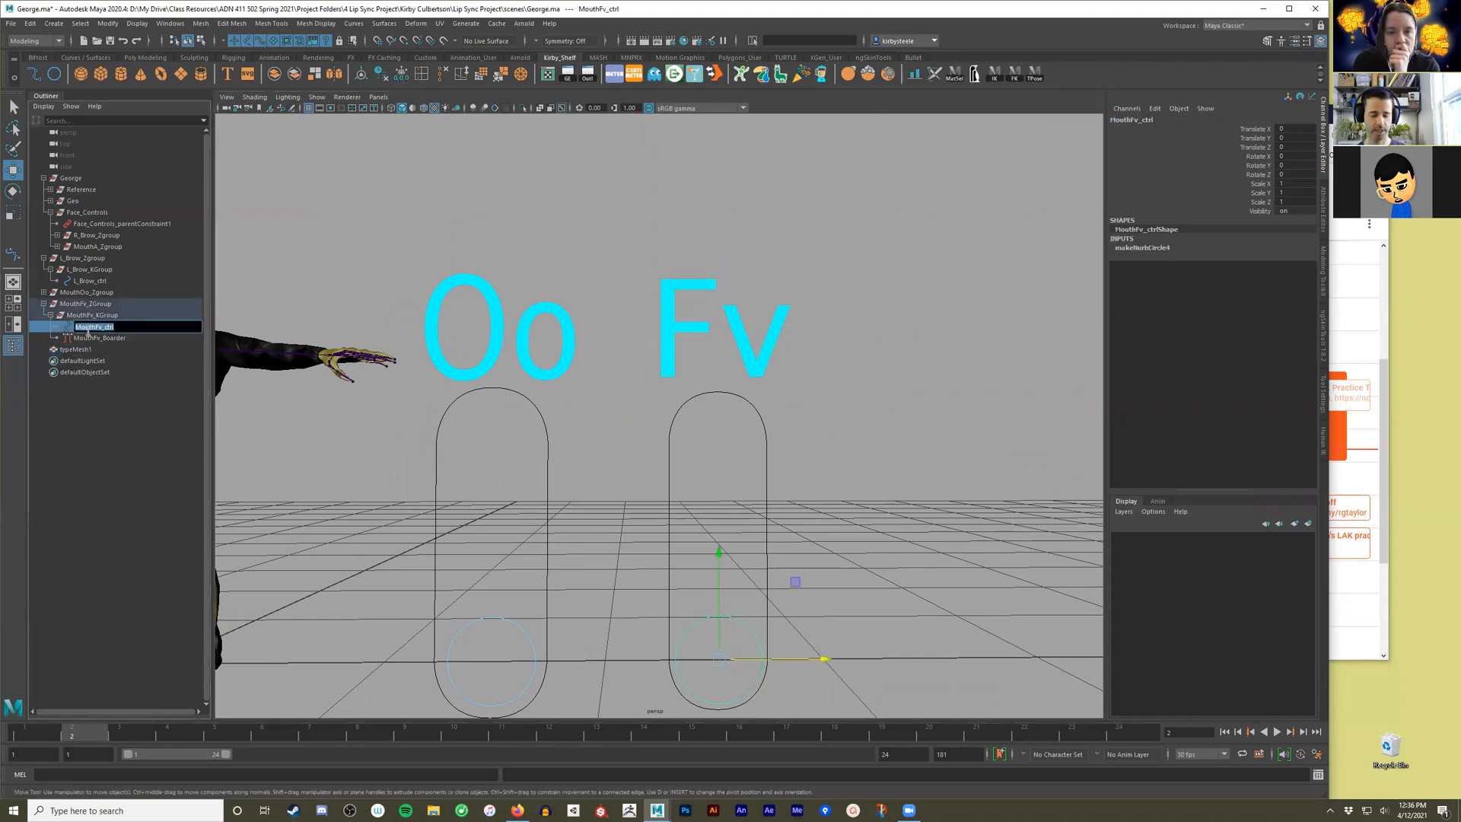
double_click(87, 351)
key(ctrl+v)
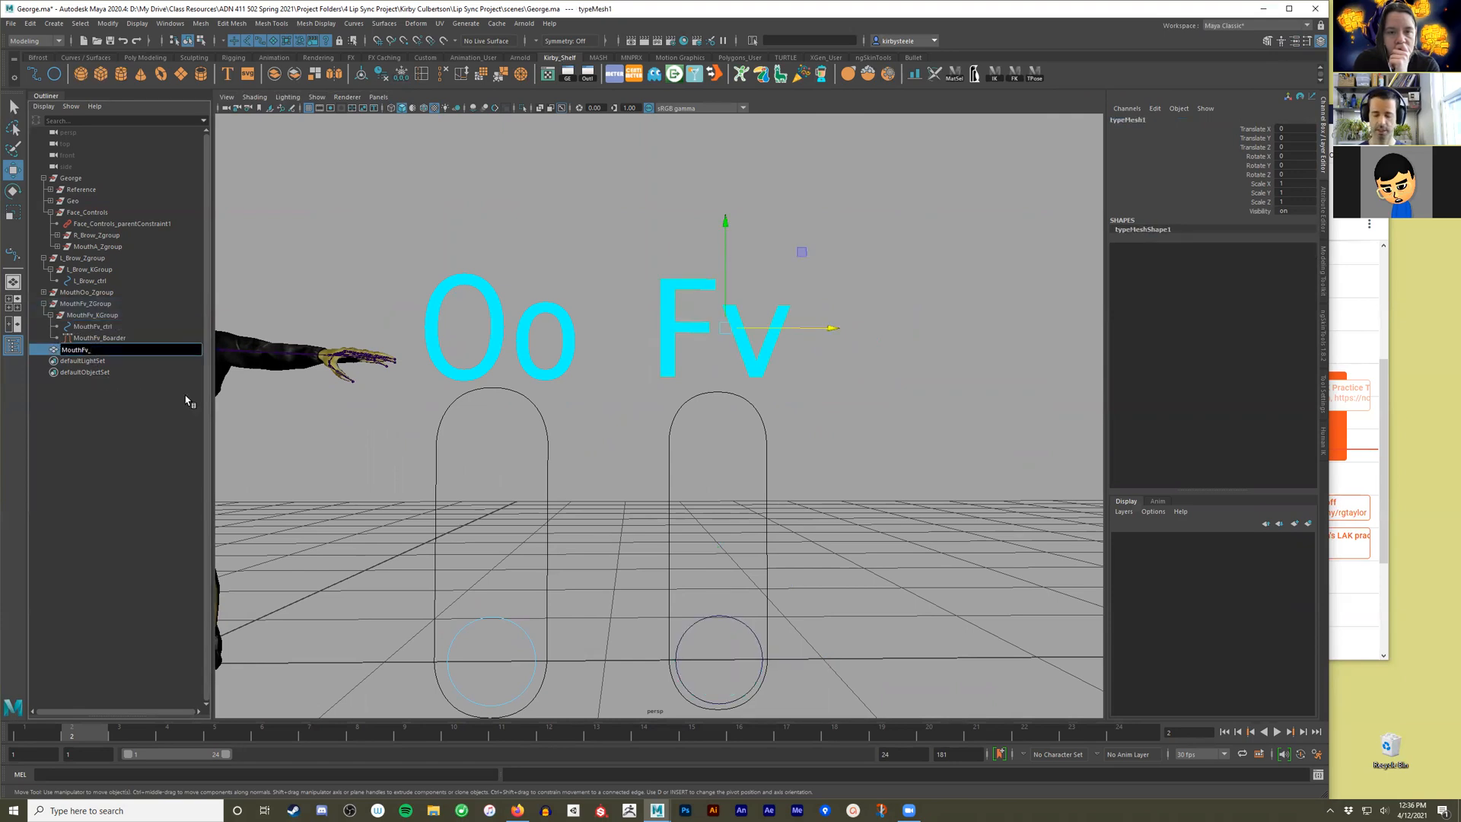
text(Label)
key(Return)
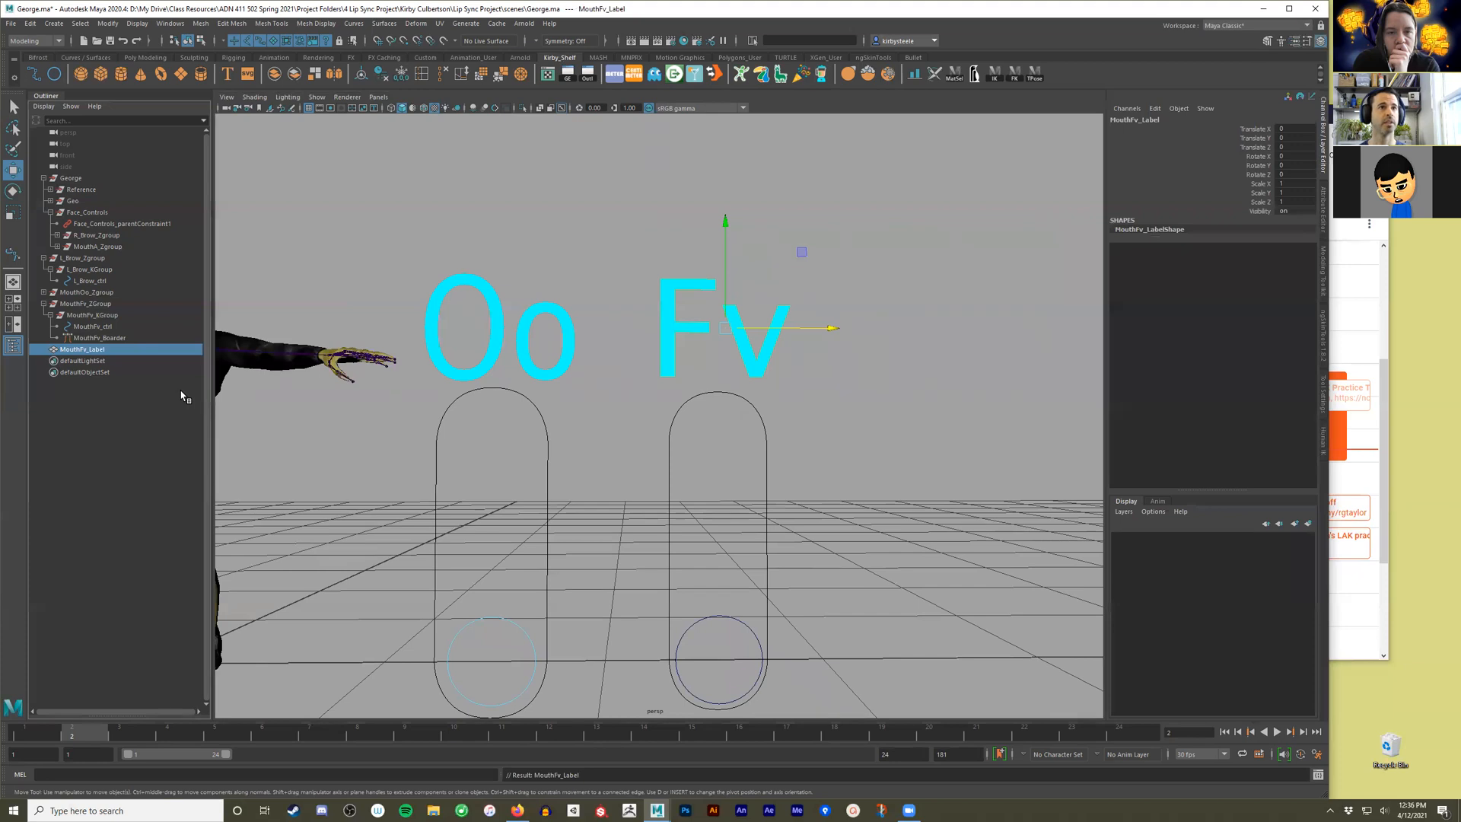
Parent MouthFv_Label under MouthFv_KGroup and order the group's children as label, border, control.
ctrl+click(95, 316)
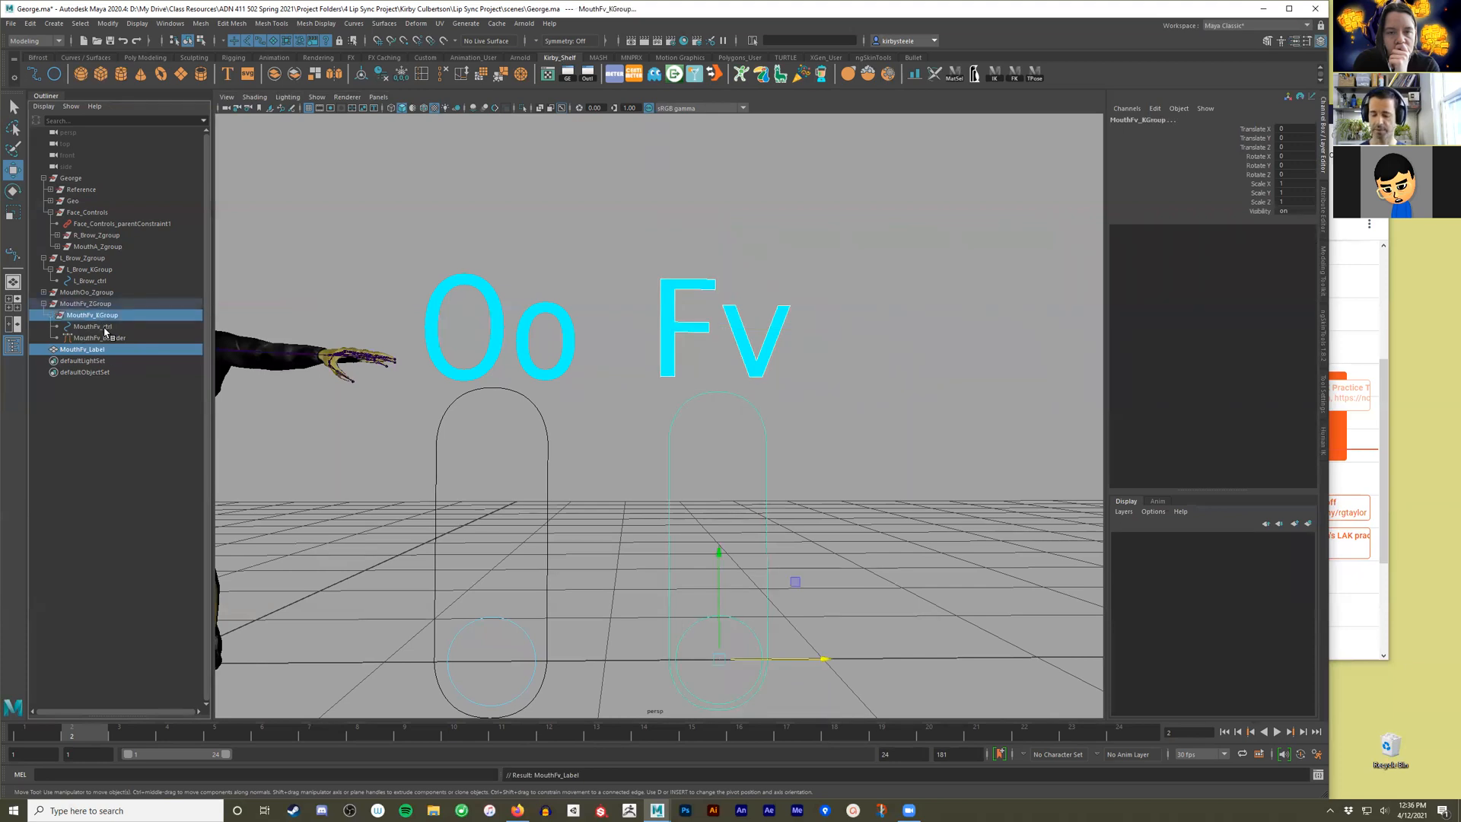
key(p)
mouse_move(113, 350)
middle_down()
mouse_move(111, 321)
mouse_move(110, 335)
middle_up()
click(108, 348)
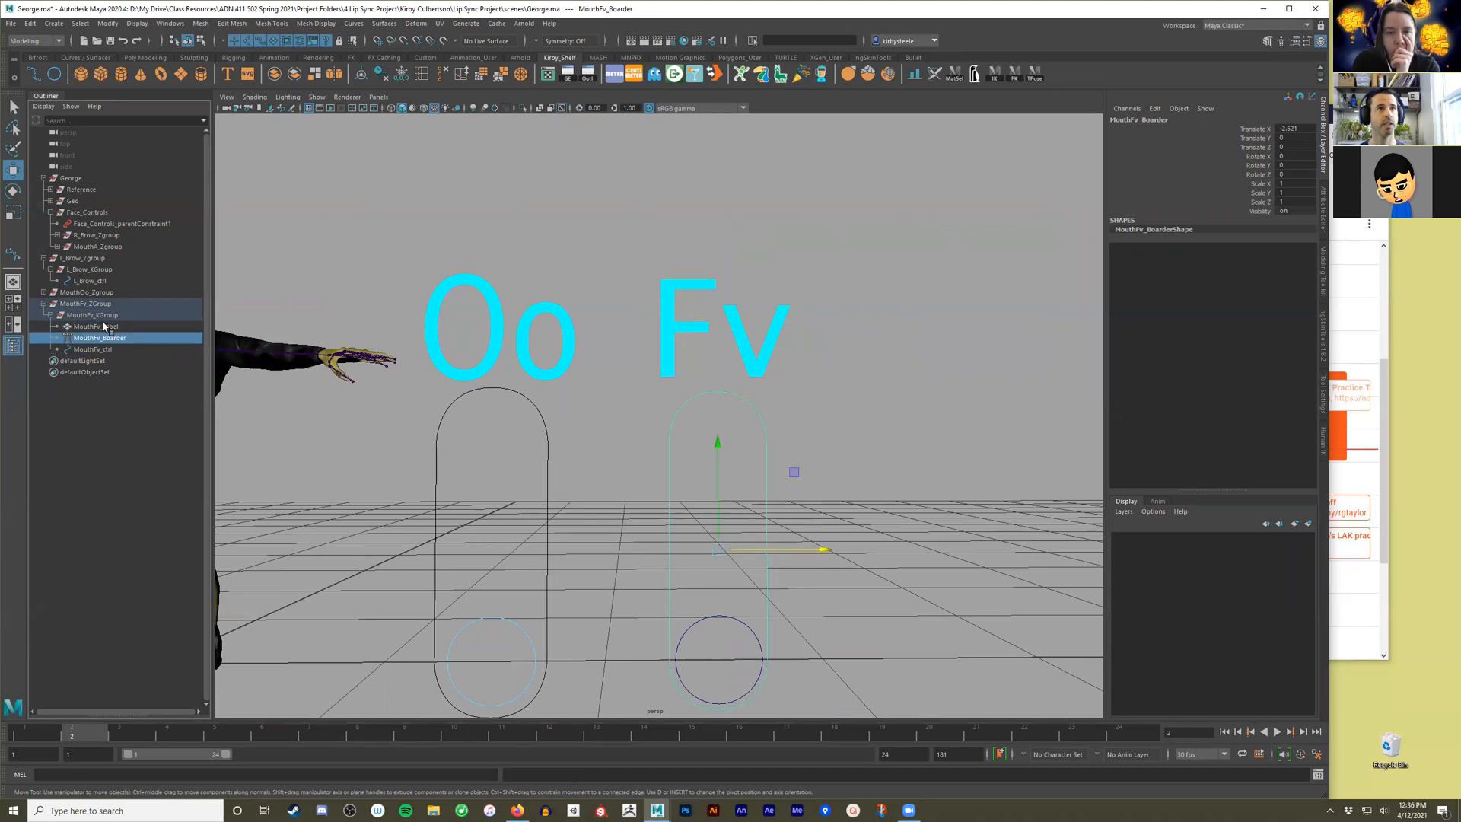
Test which parts of the Fv slider can be selected in the viewport: the label, the capsule border and the control circle.
alt+right_drag(899, 428, 703, 411)
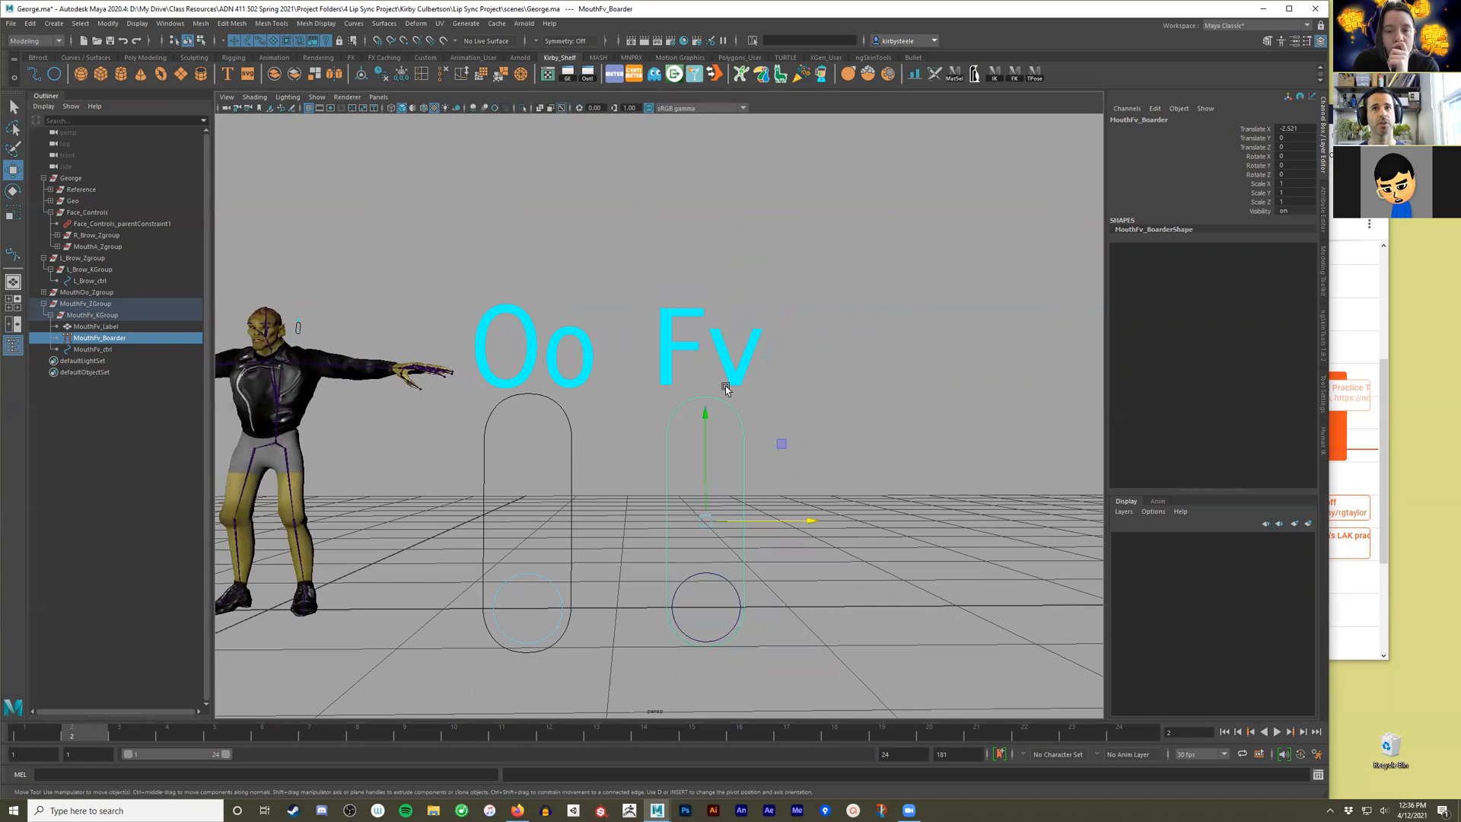
click(845, 350)
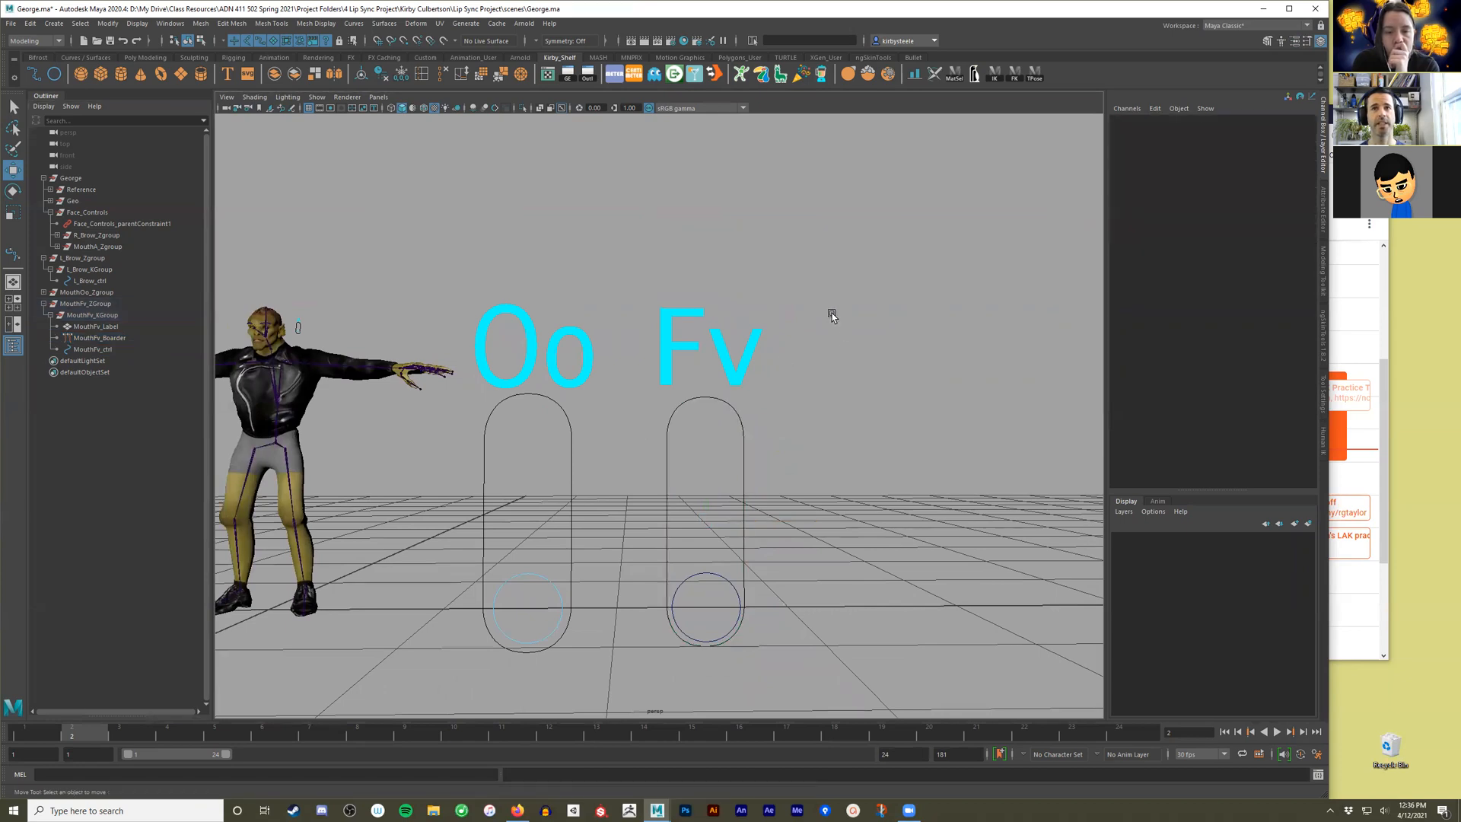
click(687, 318)
click(692, 479)
click(703, 572)
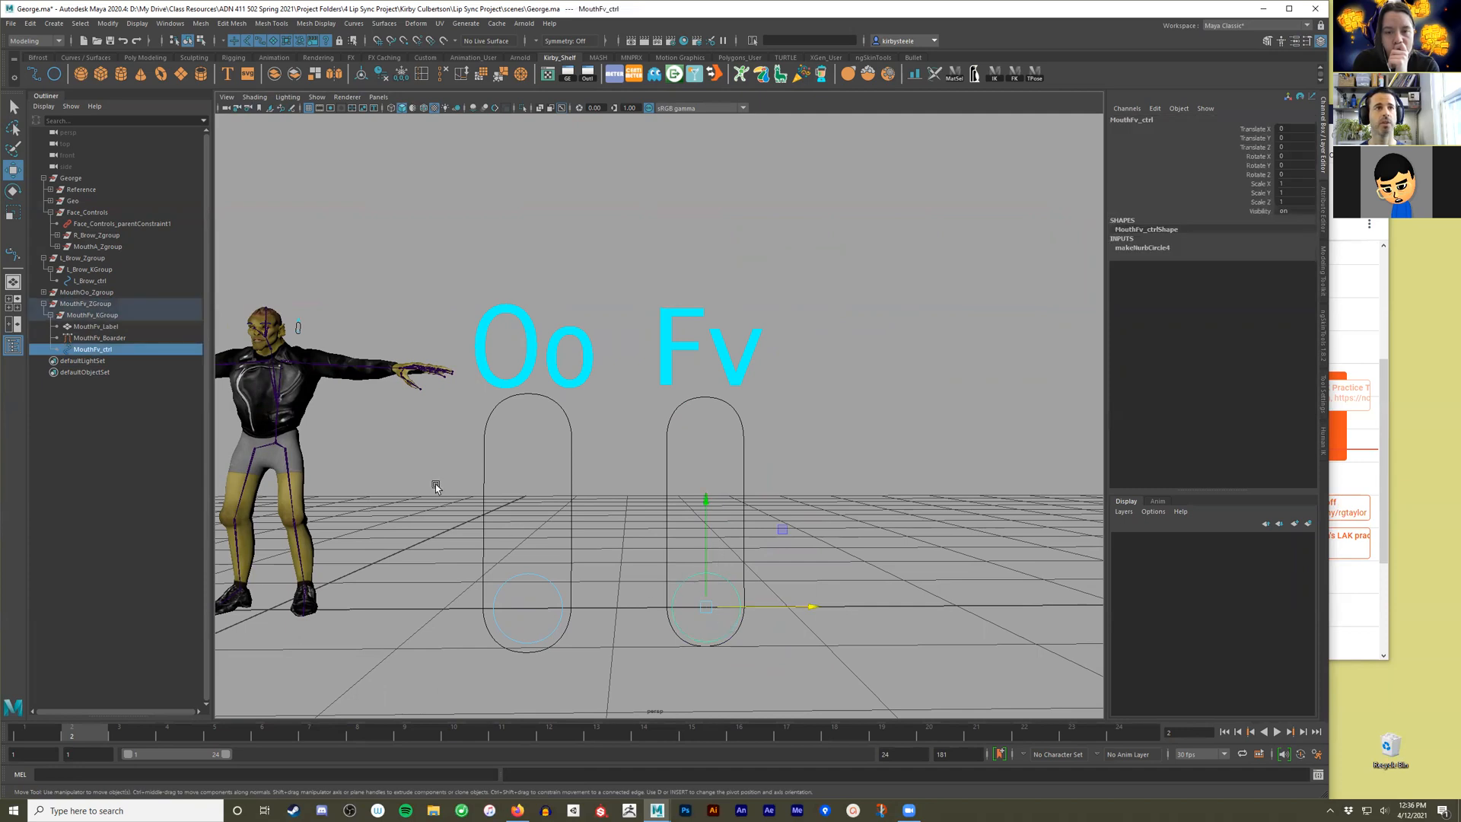
drag(702, 577, 717, 643)
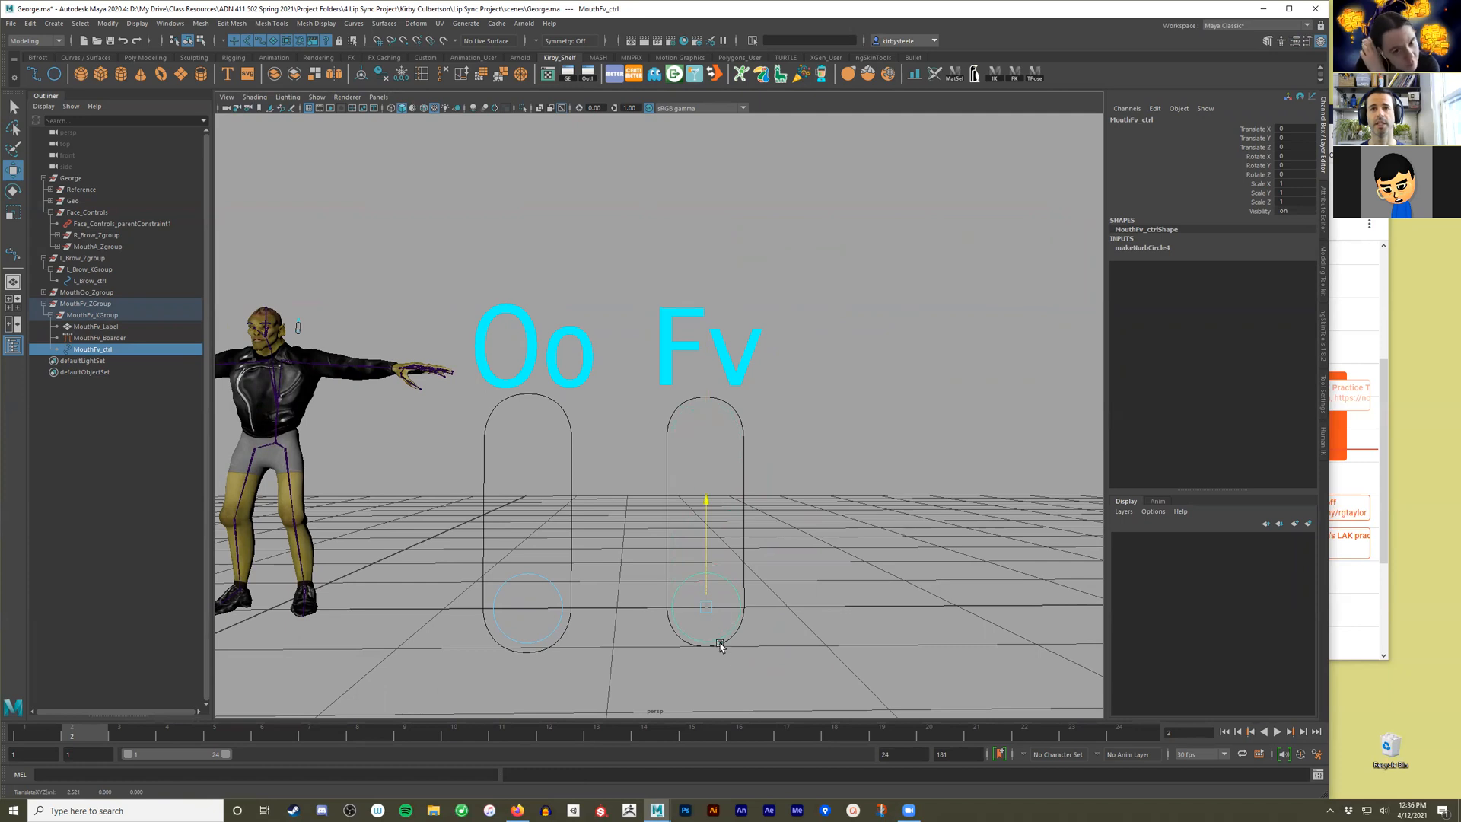
click(99, 338)
click(709, 530)
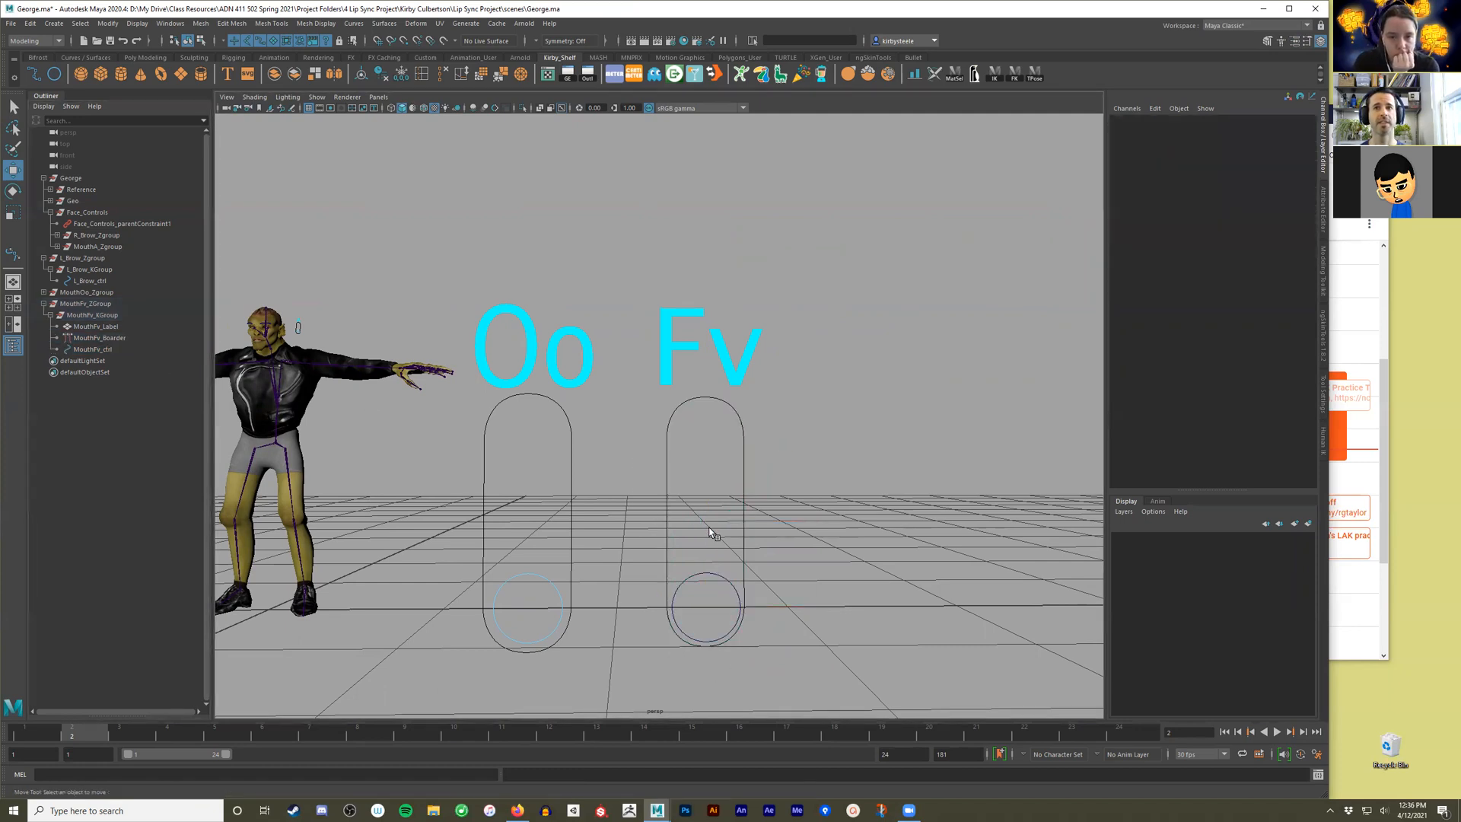
Enable drawing overrides on MouthFv_Label and set its display type to Reference.
click(96, 327)
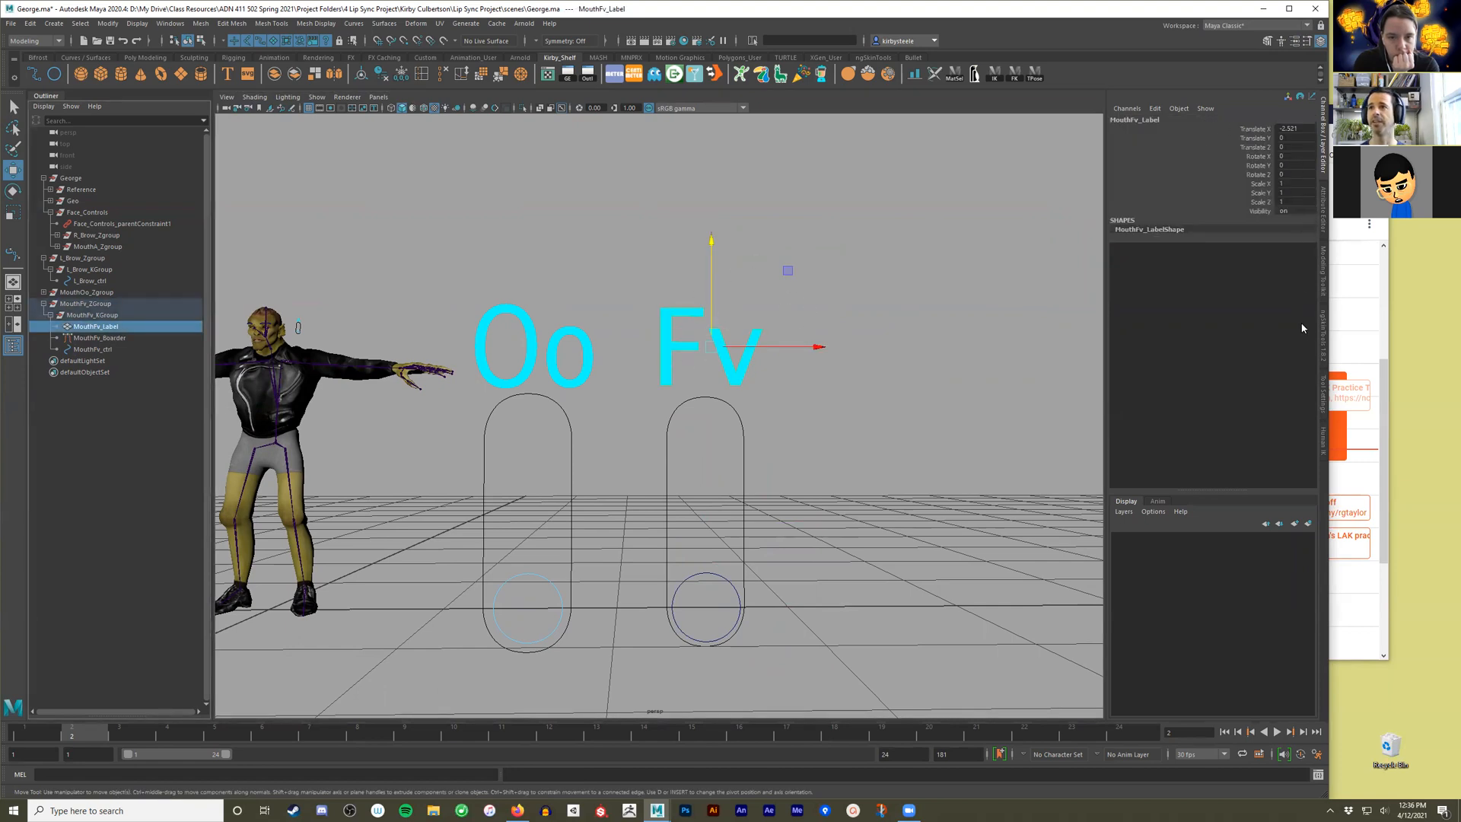
click(1325, 217)
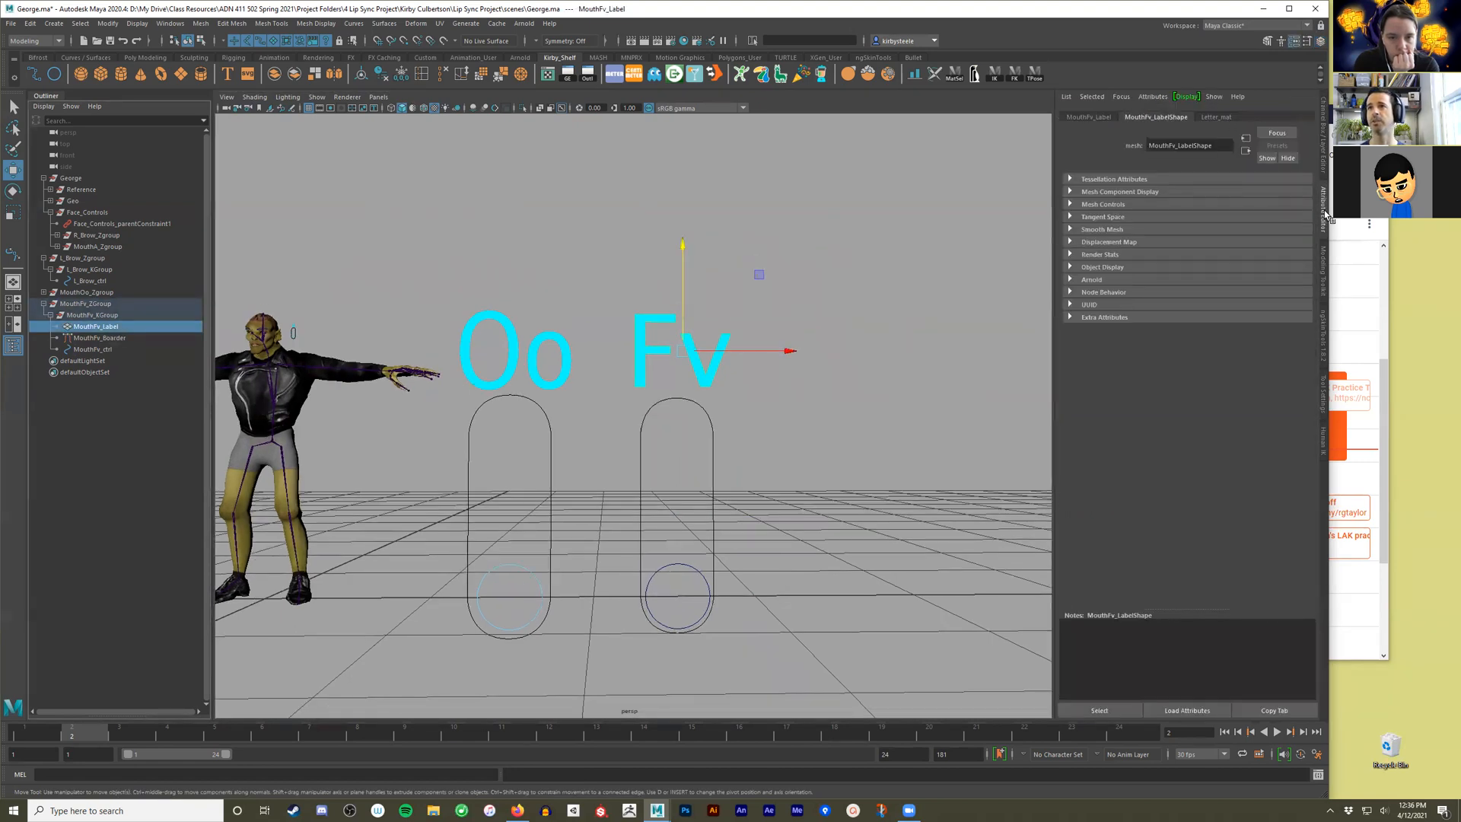
click(1090, 117)
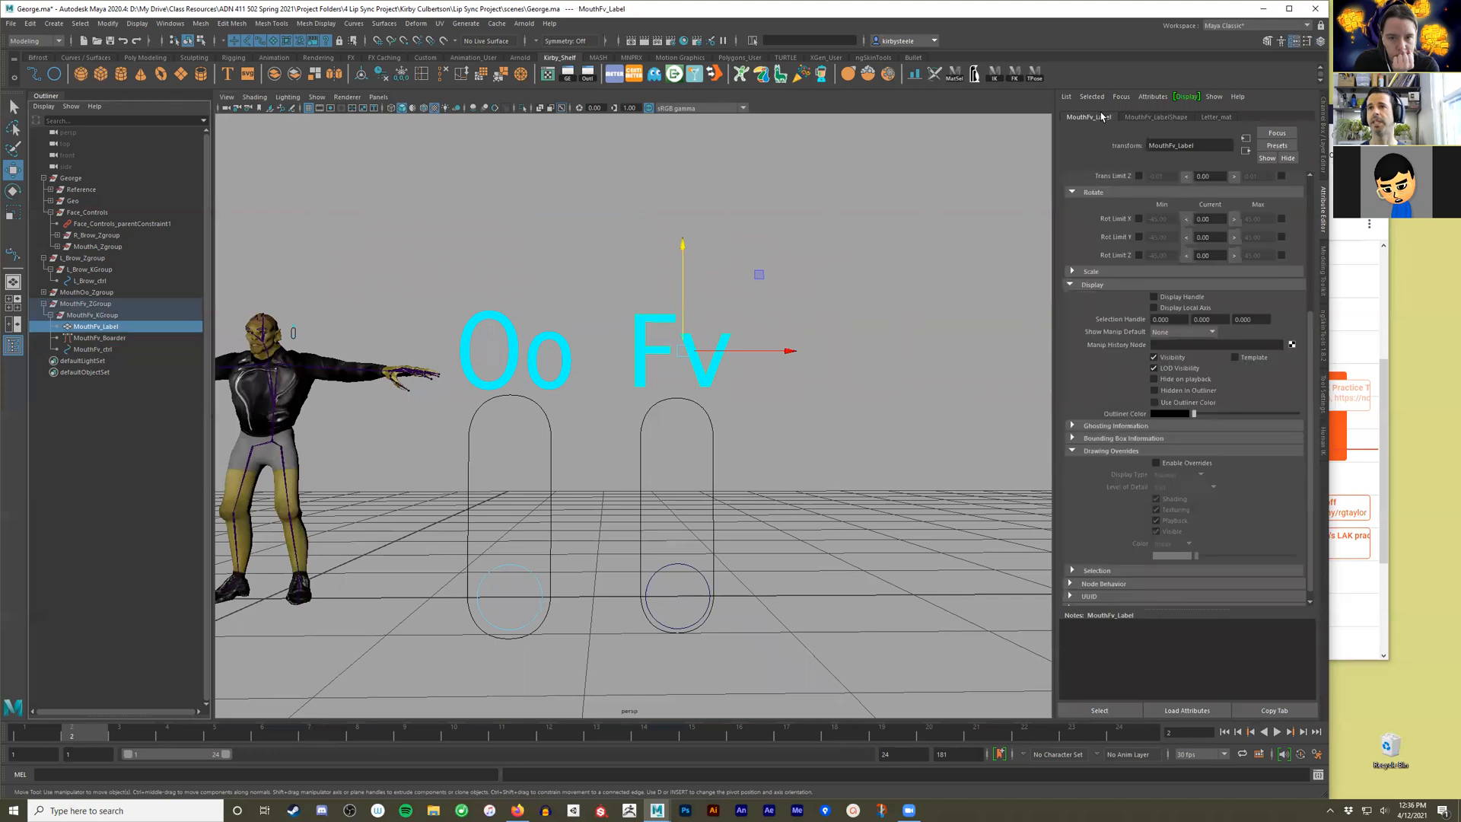
click(1157, 464)
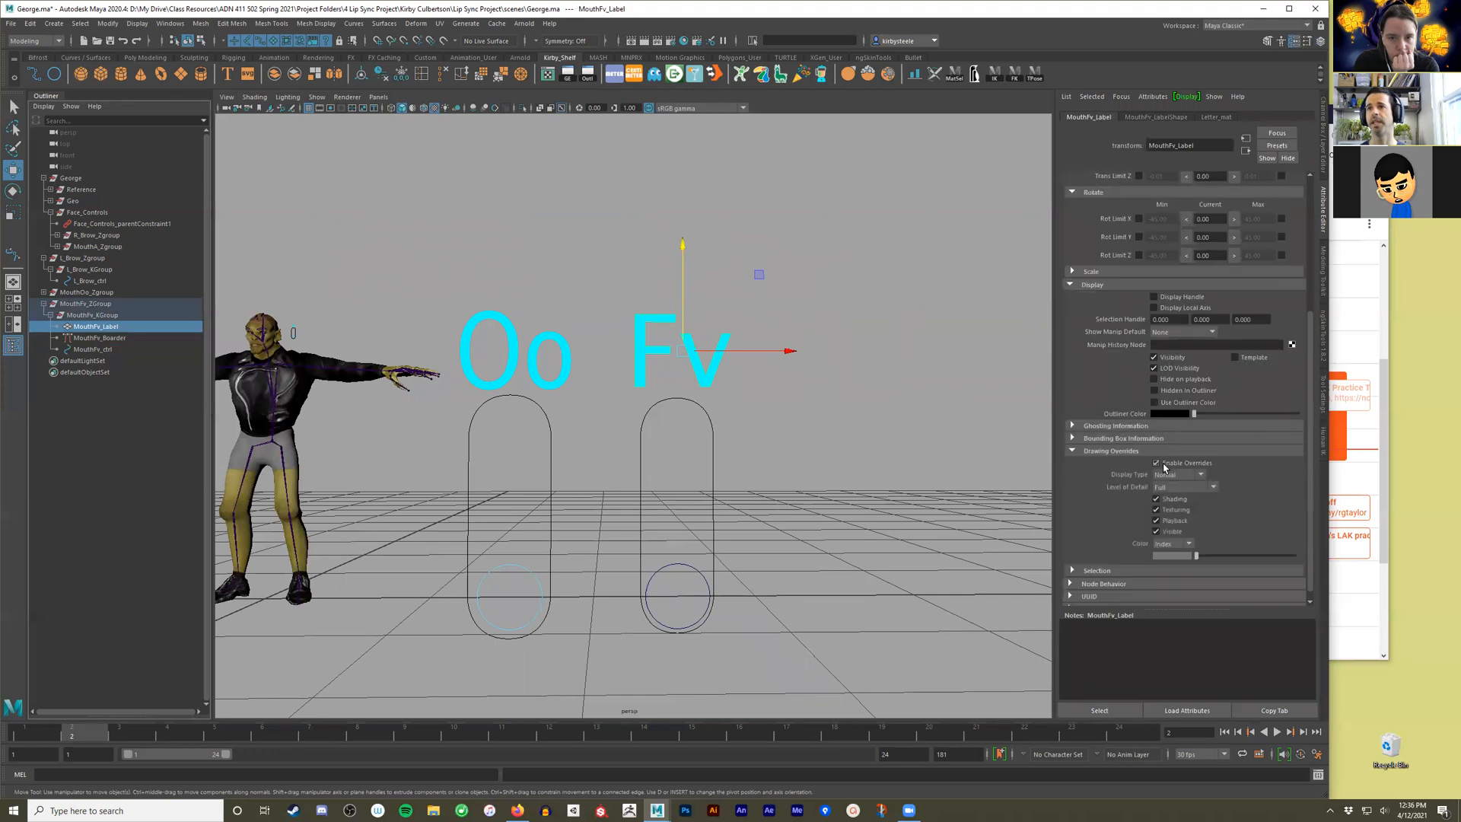
scroll(1234, 522, down, 1)
click(1201, 464)
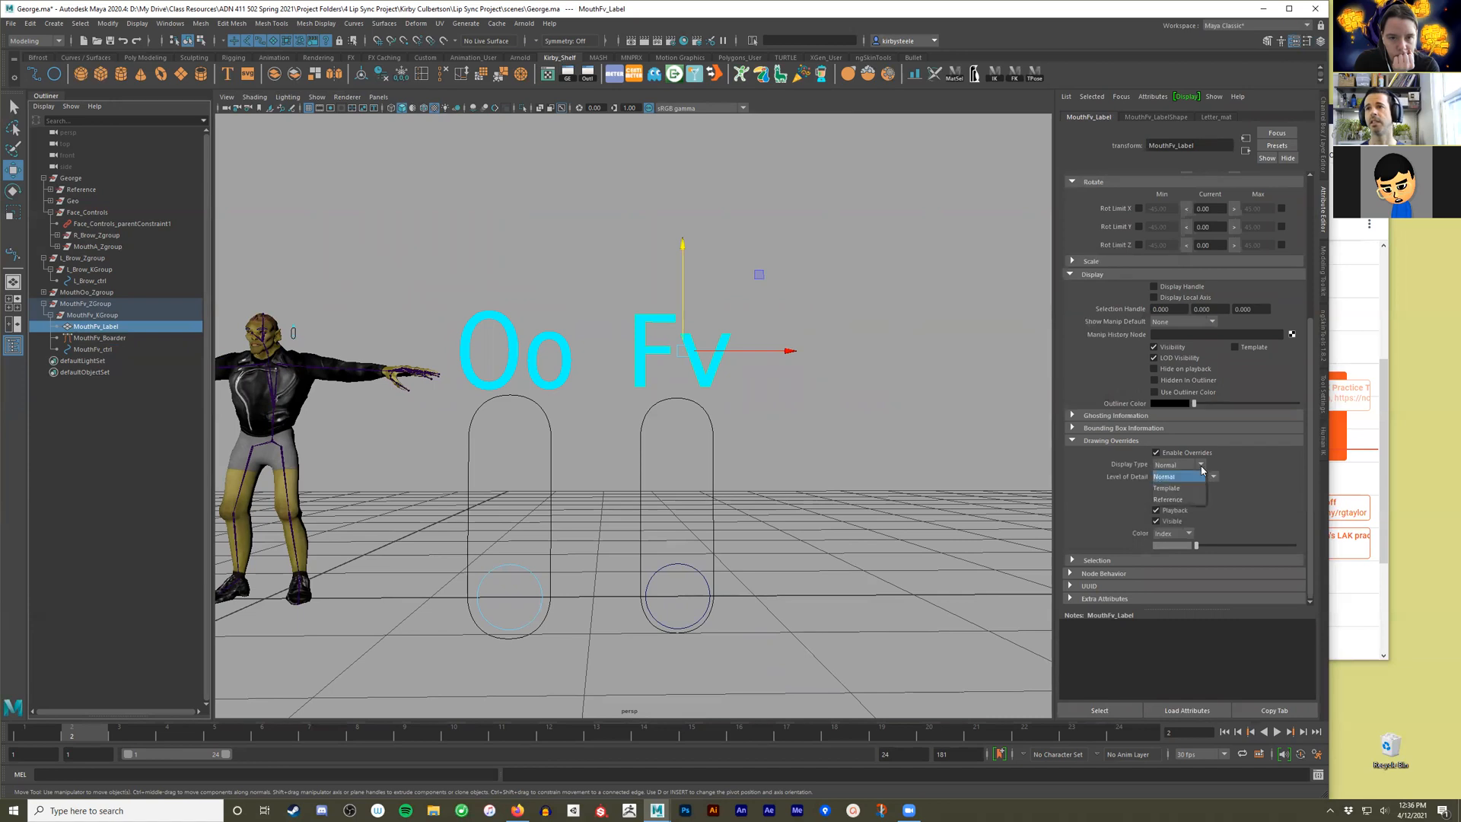
click(1176, 500)
Test whether the Fv label can still be selected in the viewport.
click(836, 465)
drag(793, 295, 618, 377)
drag(753, 260, 634, 341)
Move the whole Fv slider via MouthFv_ZGroup to George's head and scale it down uniformly.
alt+drag(759, 454, 289, 318)
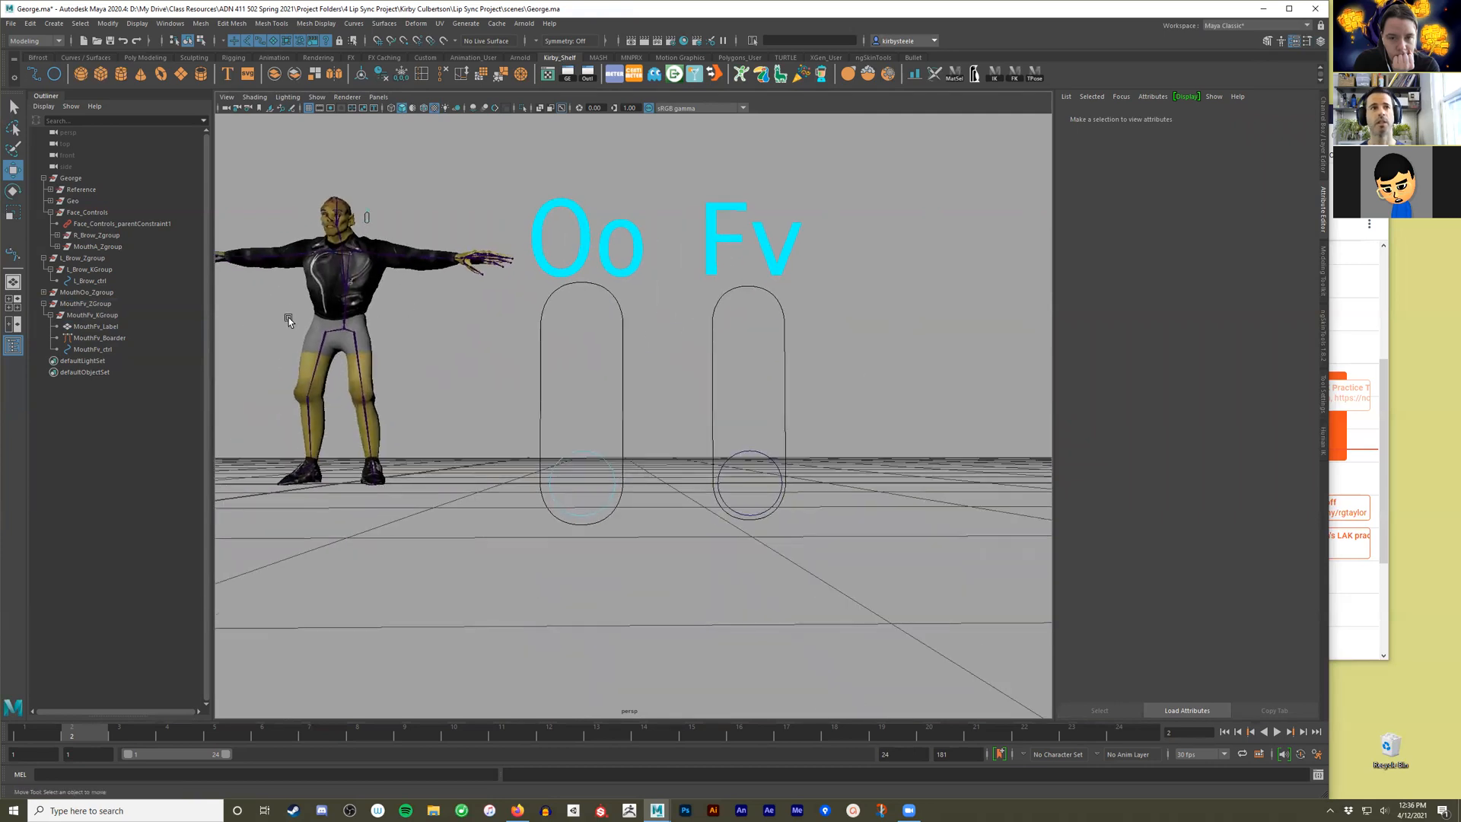
click(86, 303)
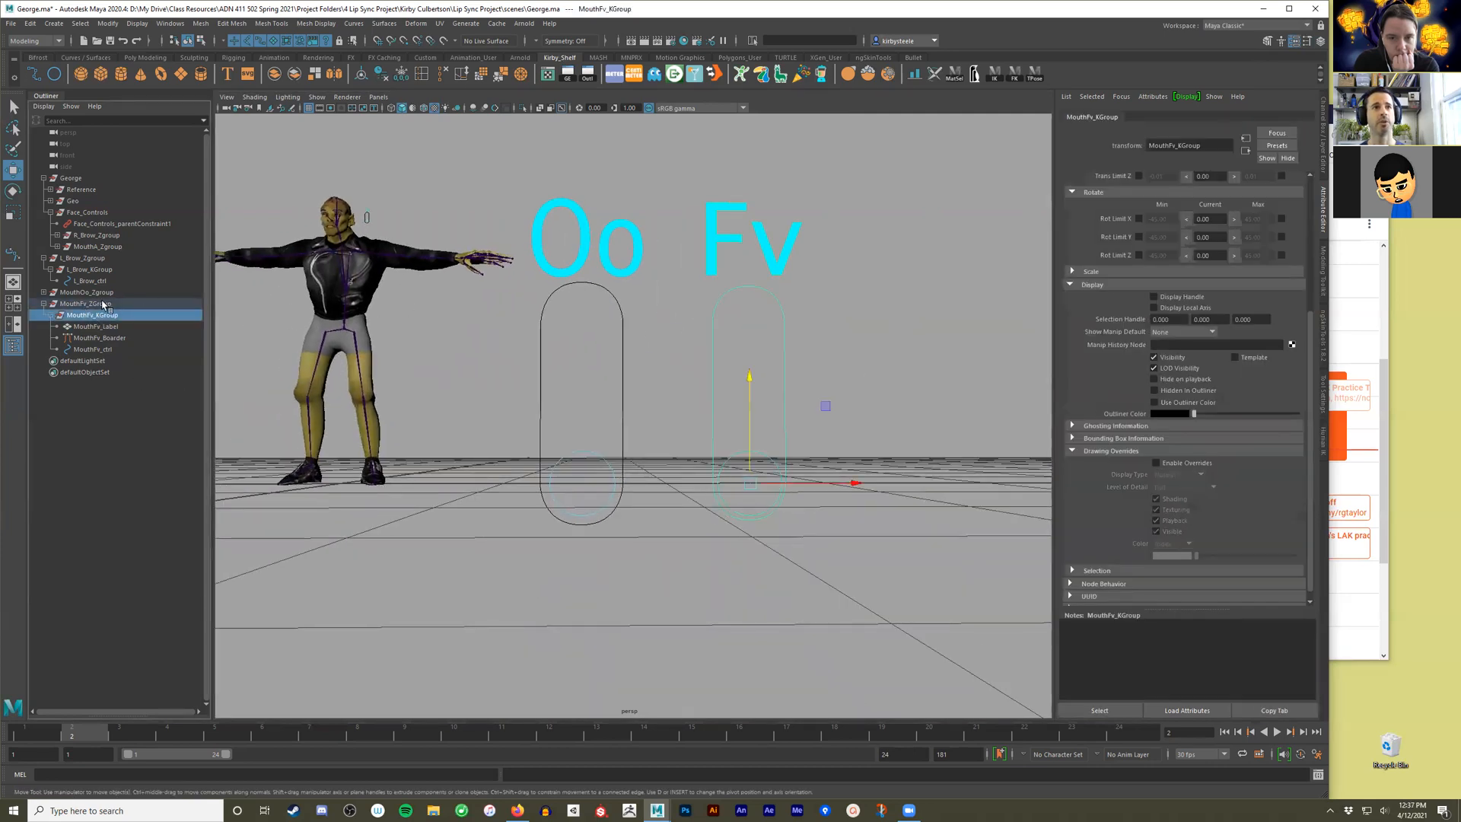
alt+drag(550, 454, 731, 457)
drag(1029, 452, 658, 198)
key(r)
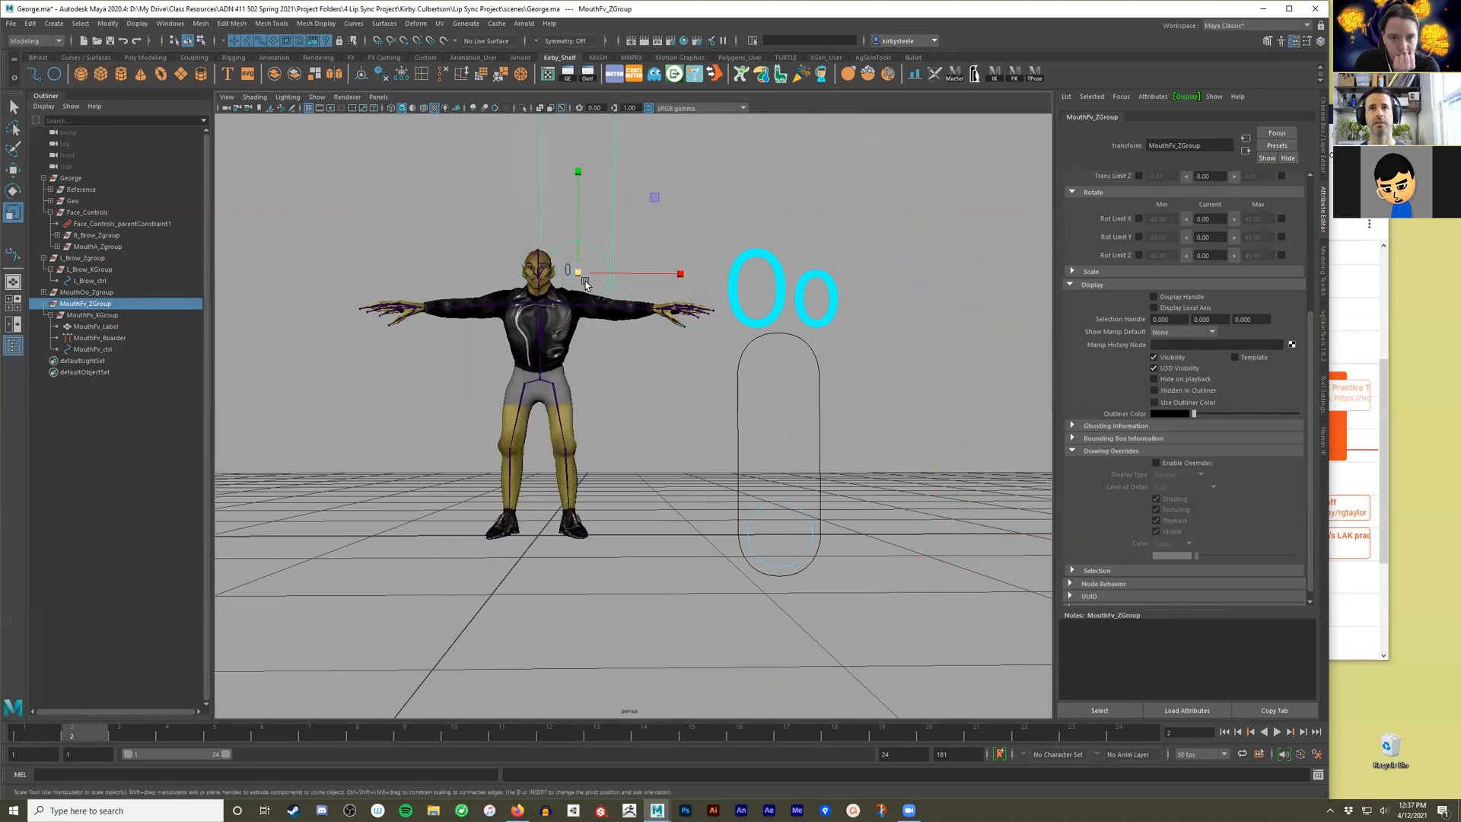
drag(583, 276, 297, 328)
key(f)
Place the Fv slider next to the A slider beside the face and adjust its uniform scale to a similar size.
alt+right_drag(789, 373, 792, 415)
alt+middle_drag(630, 418, 676, 397)
drag(678, 411, 647, 388)
key(ctrl+z)
key(w)
key(r)
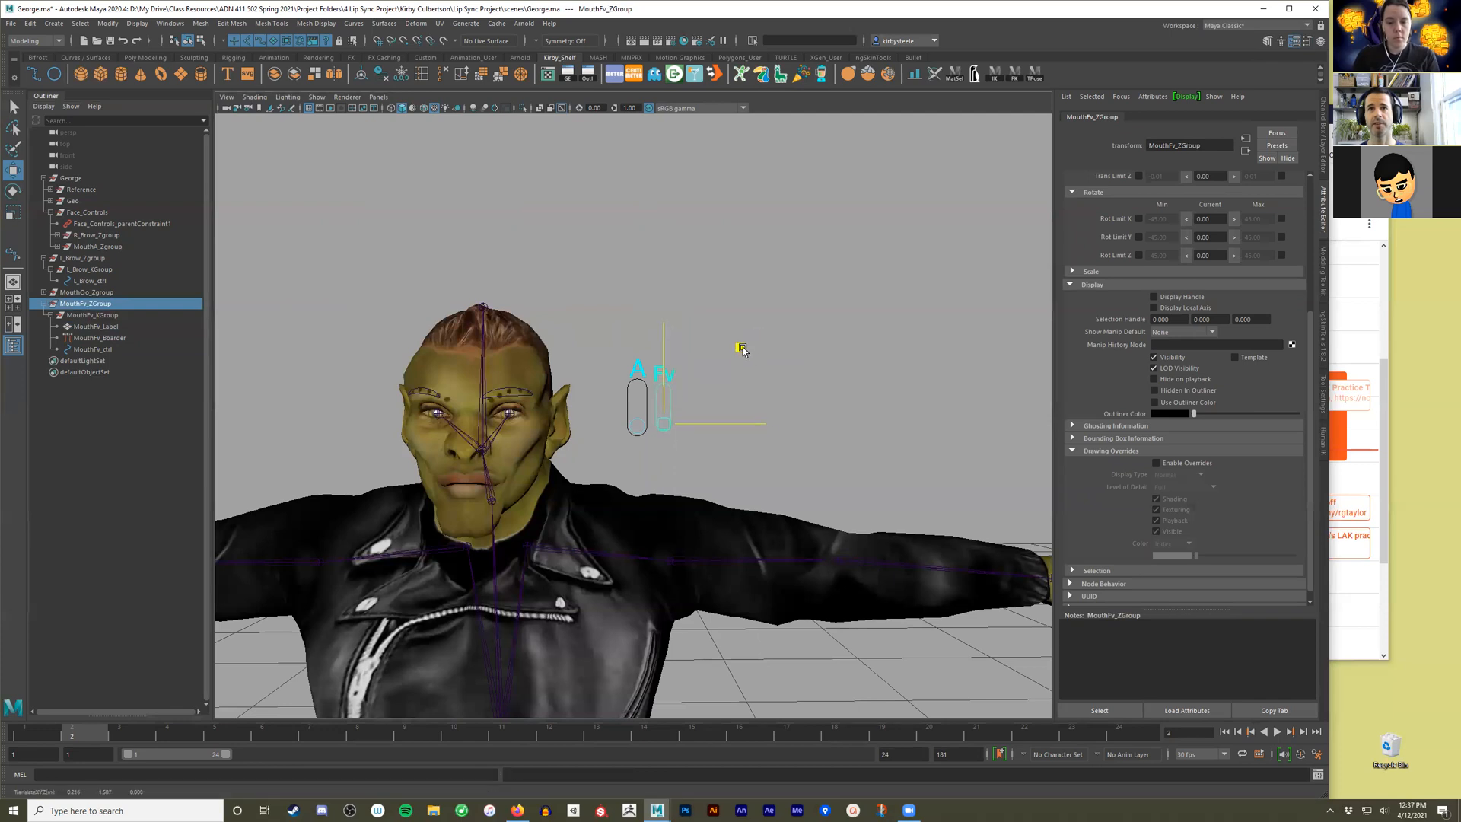
drag(666, 429, 755, 428)
Adjust the Fv slider's position beside the head, checking its depth against the A slider from several angles.
key(w)
drag(659, 393, 696, 426)
alt+right_drag(638, 417, 764, 409)
drag(705, 387, 705, 388)
alt+right_drag(879, 411, 700, 416)
alt+middle_drag(701, 416, 714, 412)
alt+drag(525, 461, 636, 426)
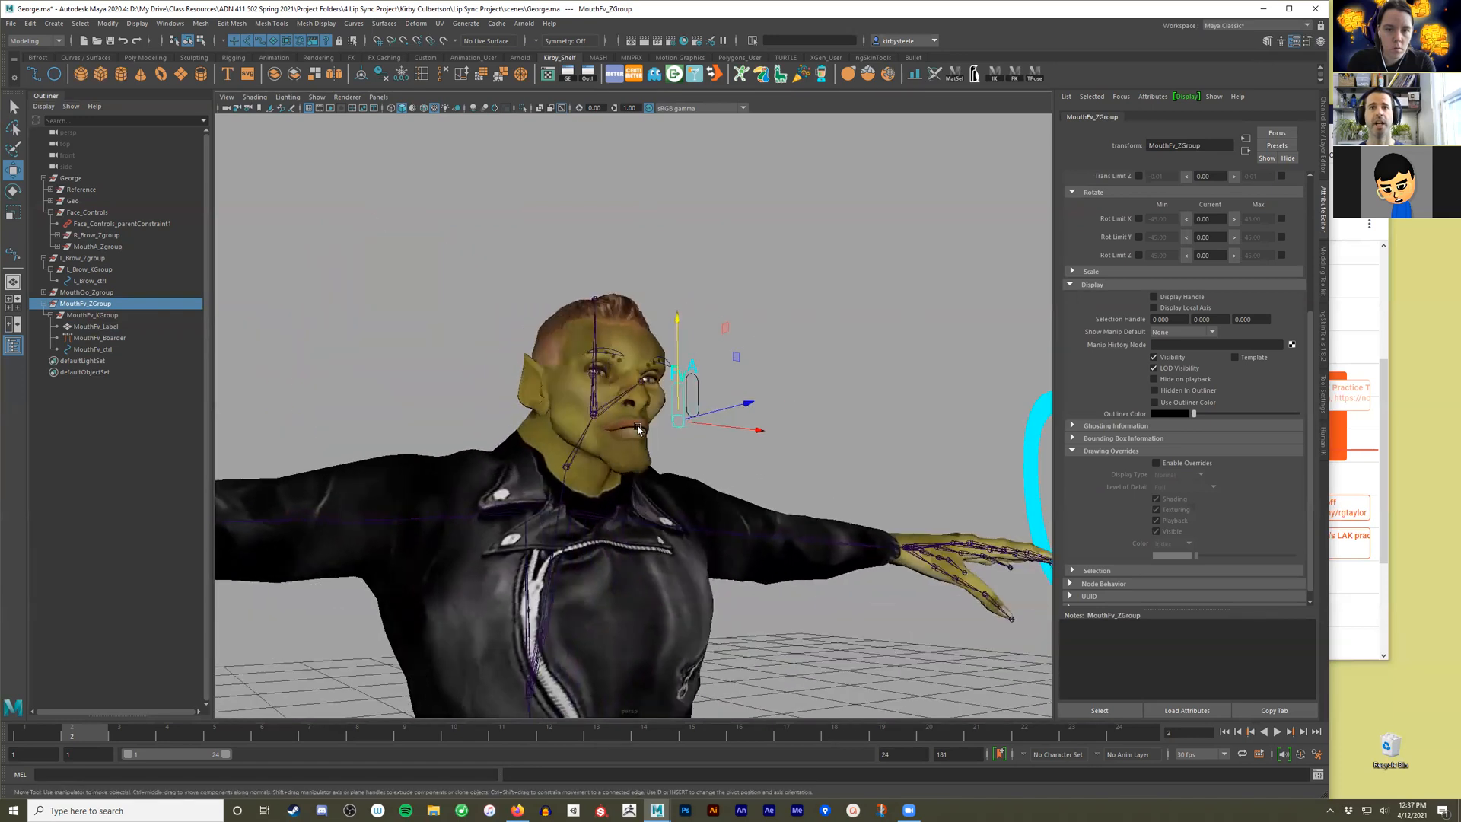
click(490, 256)
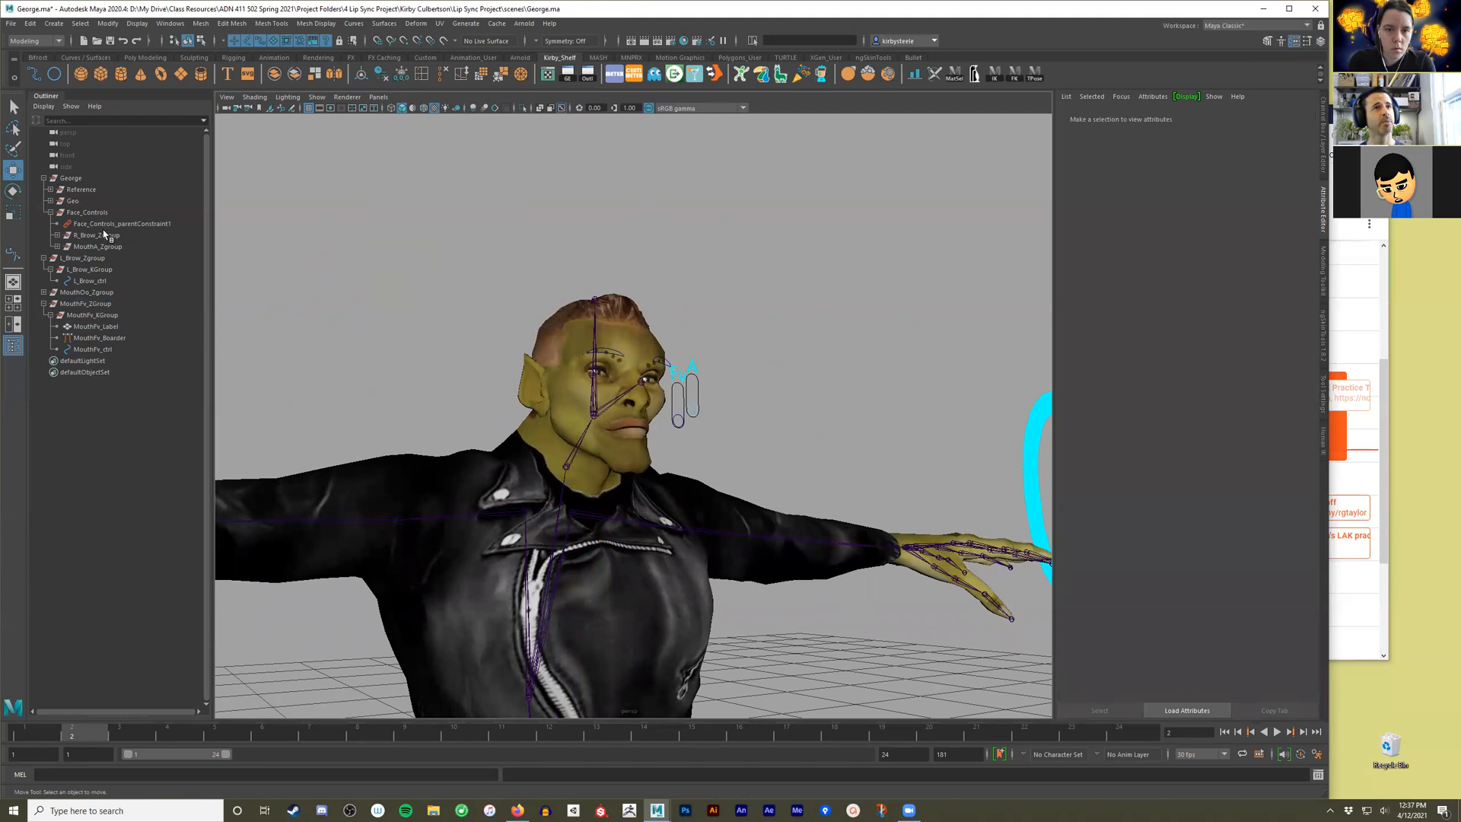
Check where Face_Controls has its pivot, then create an empty group named Temp_Face_Grup.
click(88, 212)
alt+drag(702, 395, 693, 349)
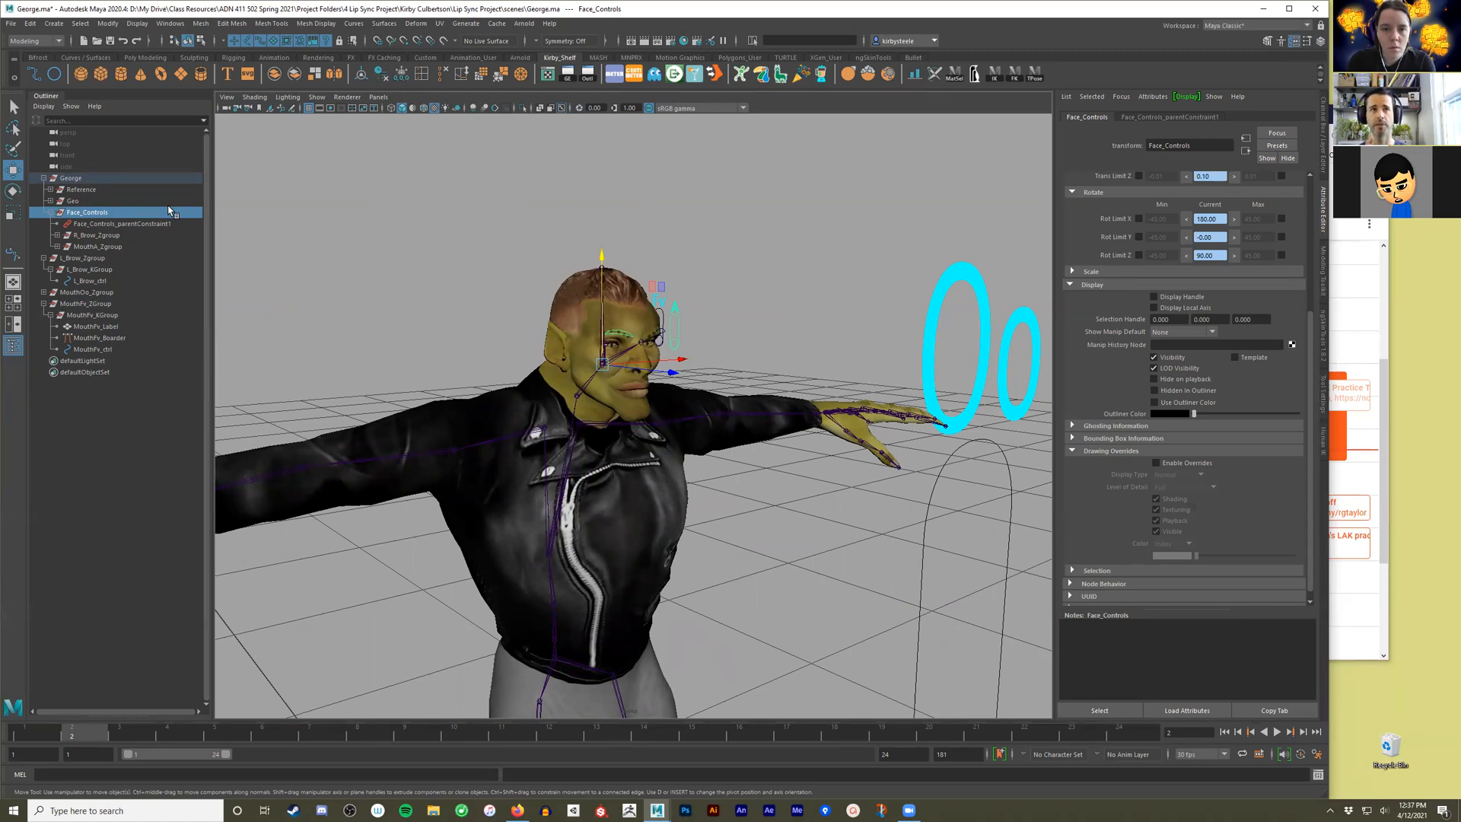
click(290, 343)
click(107, 23)
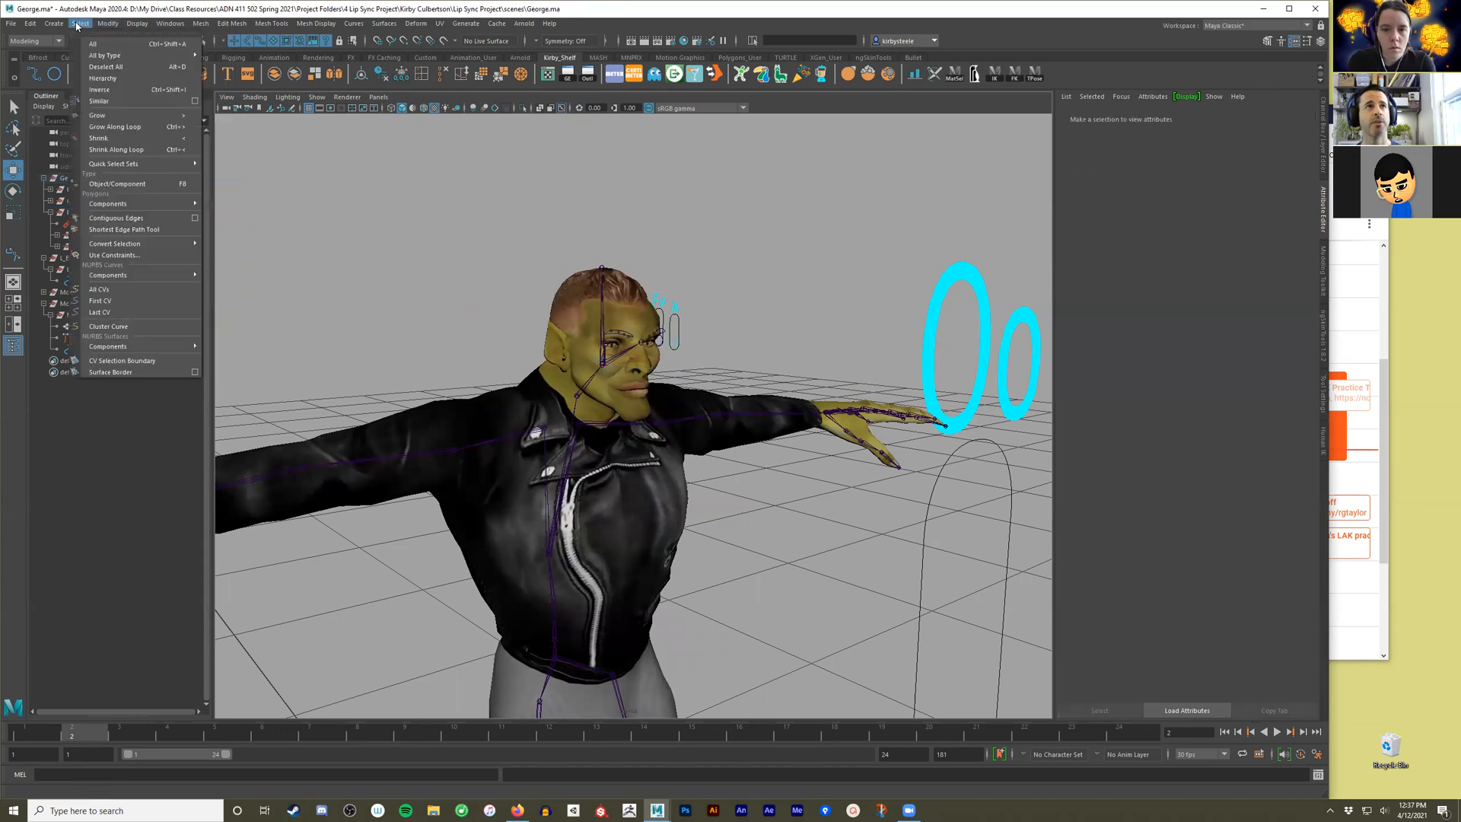
click(80, 244)
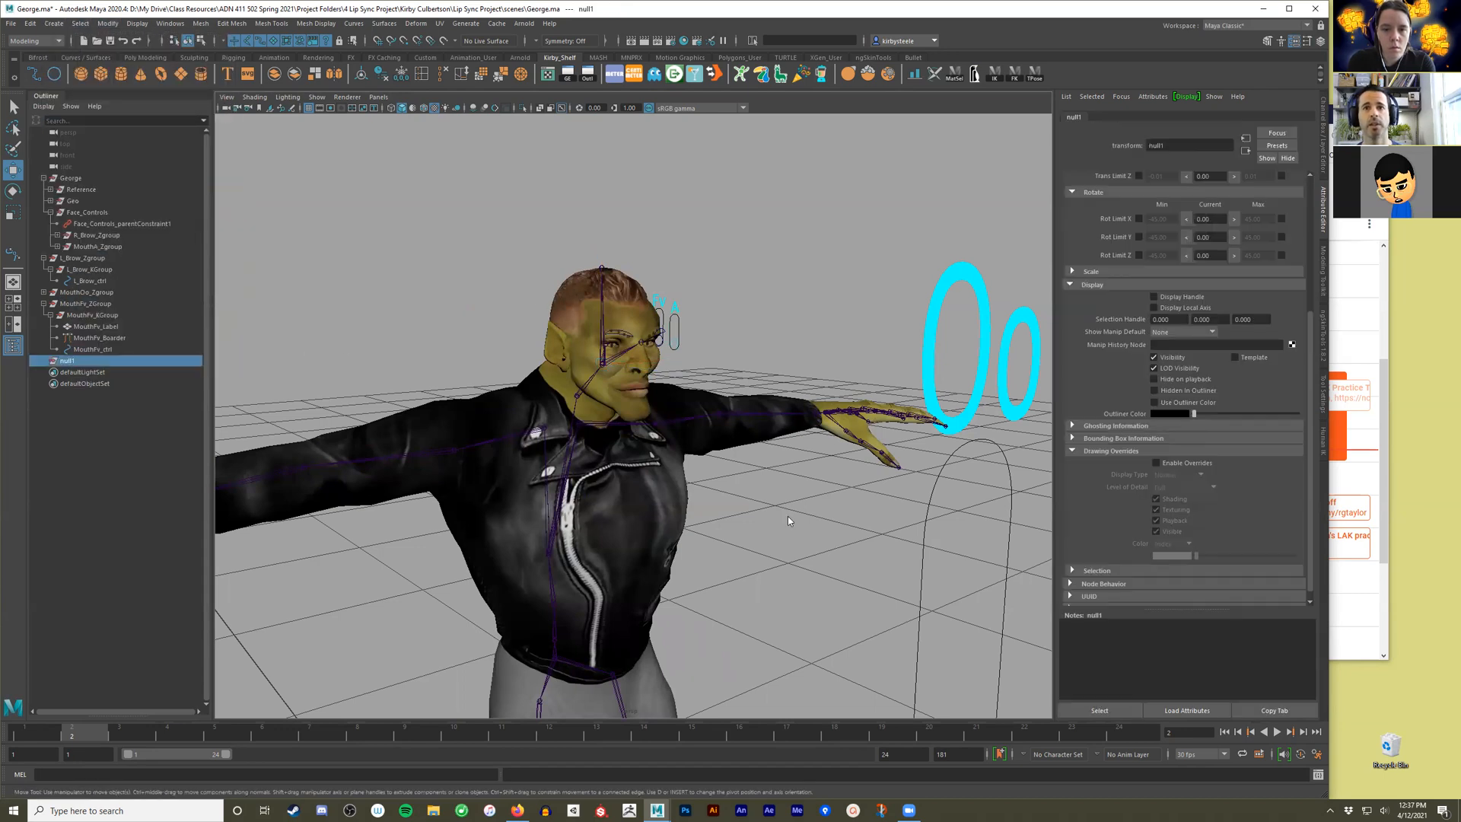
alt+middle_drag(723, 677, 726, 456)
key(a)
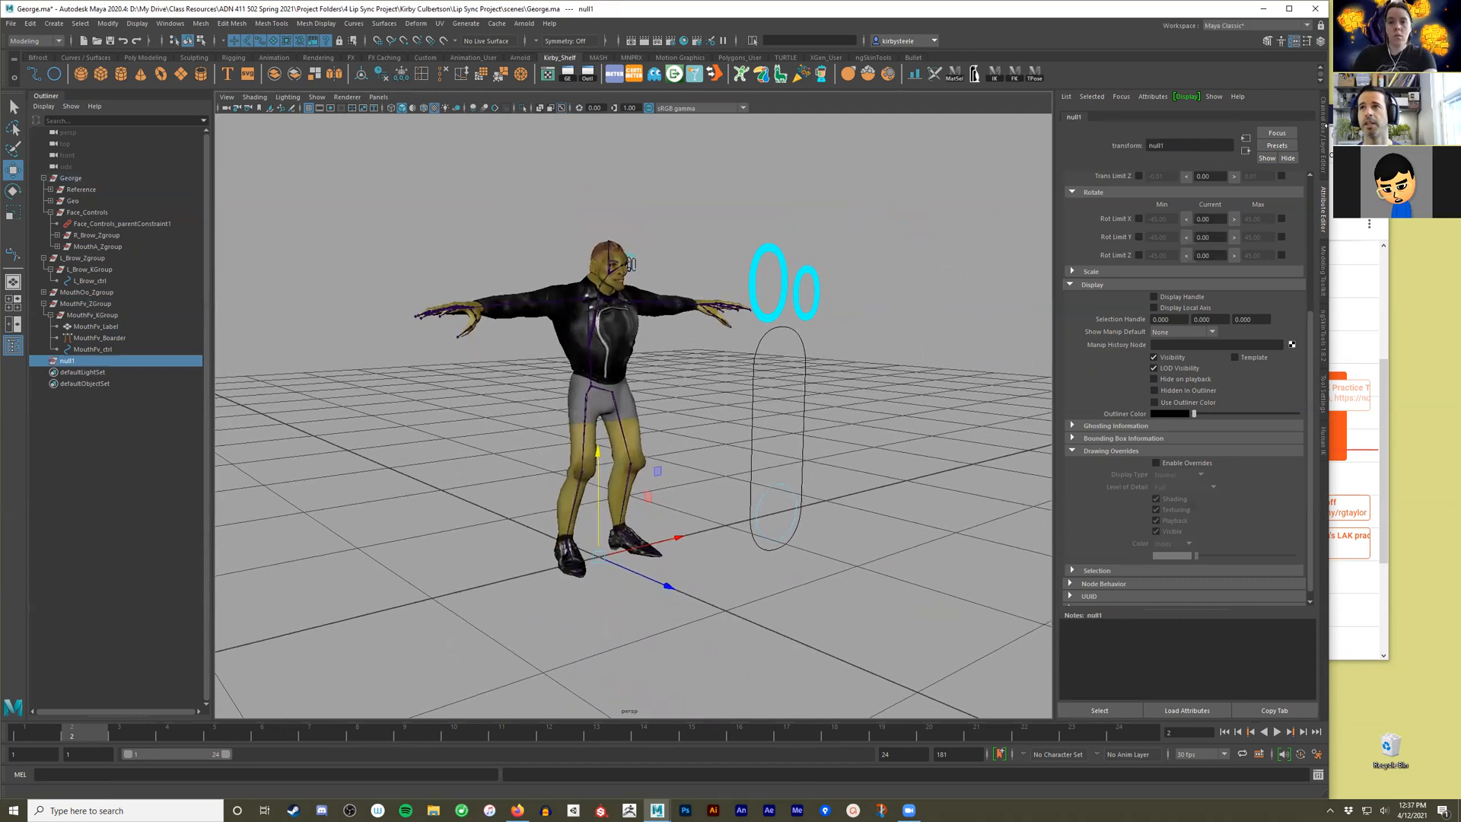
click(1325, 131)
double_click(1126, 121)
text(Temp)
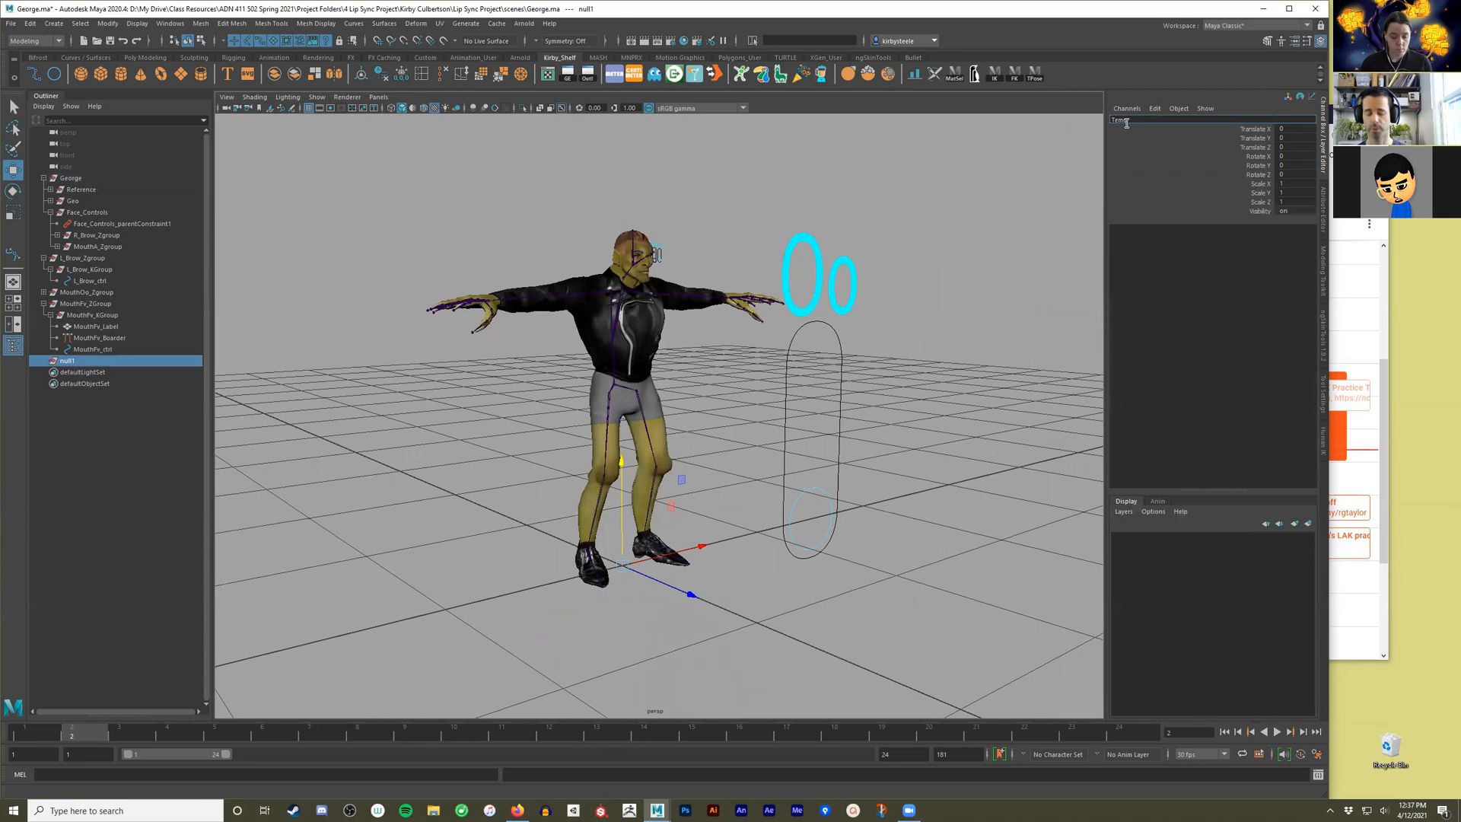
text(Face Group)
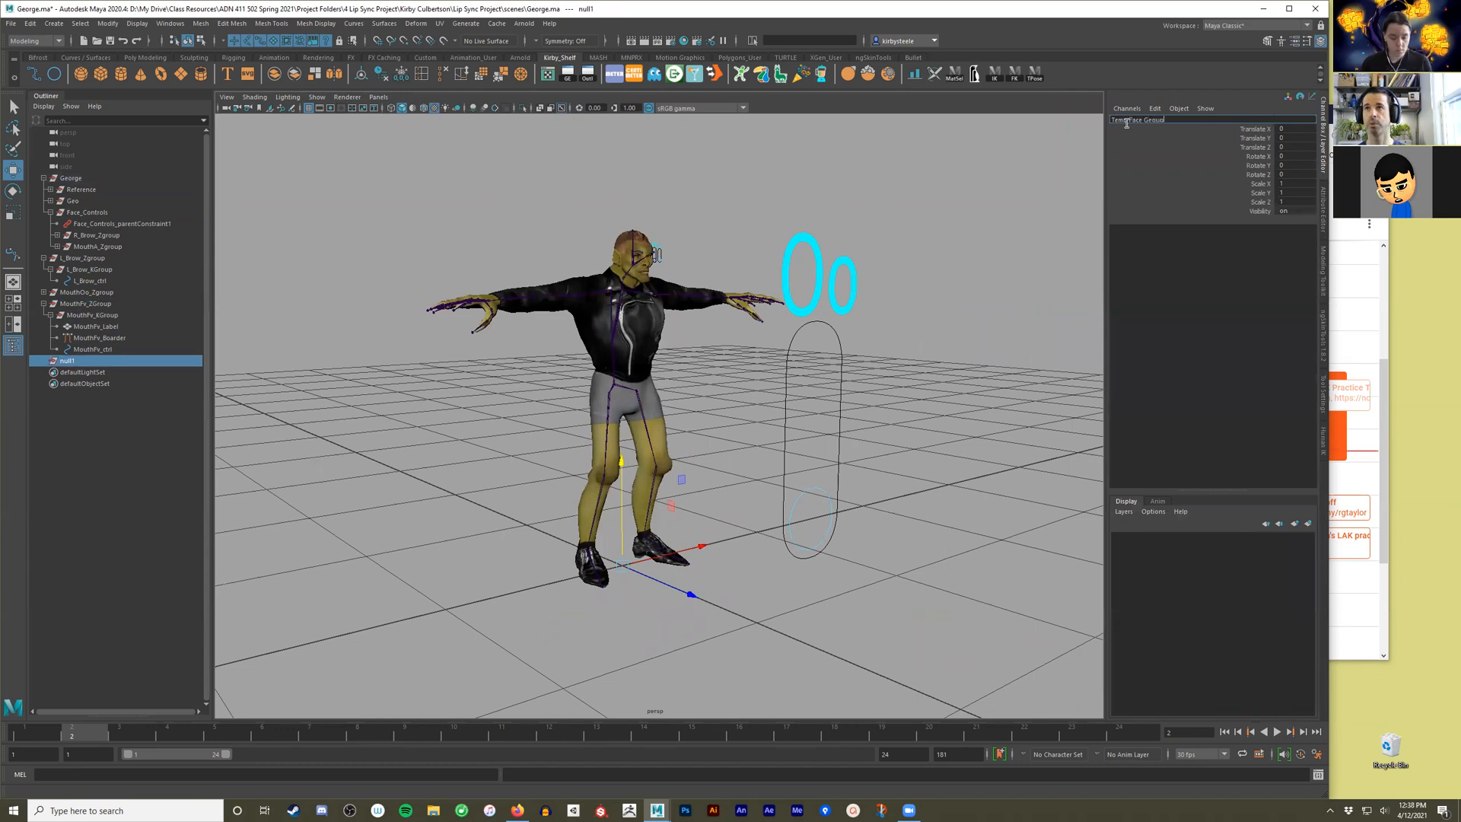
key(Return)
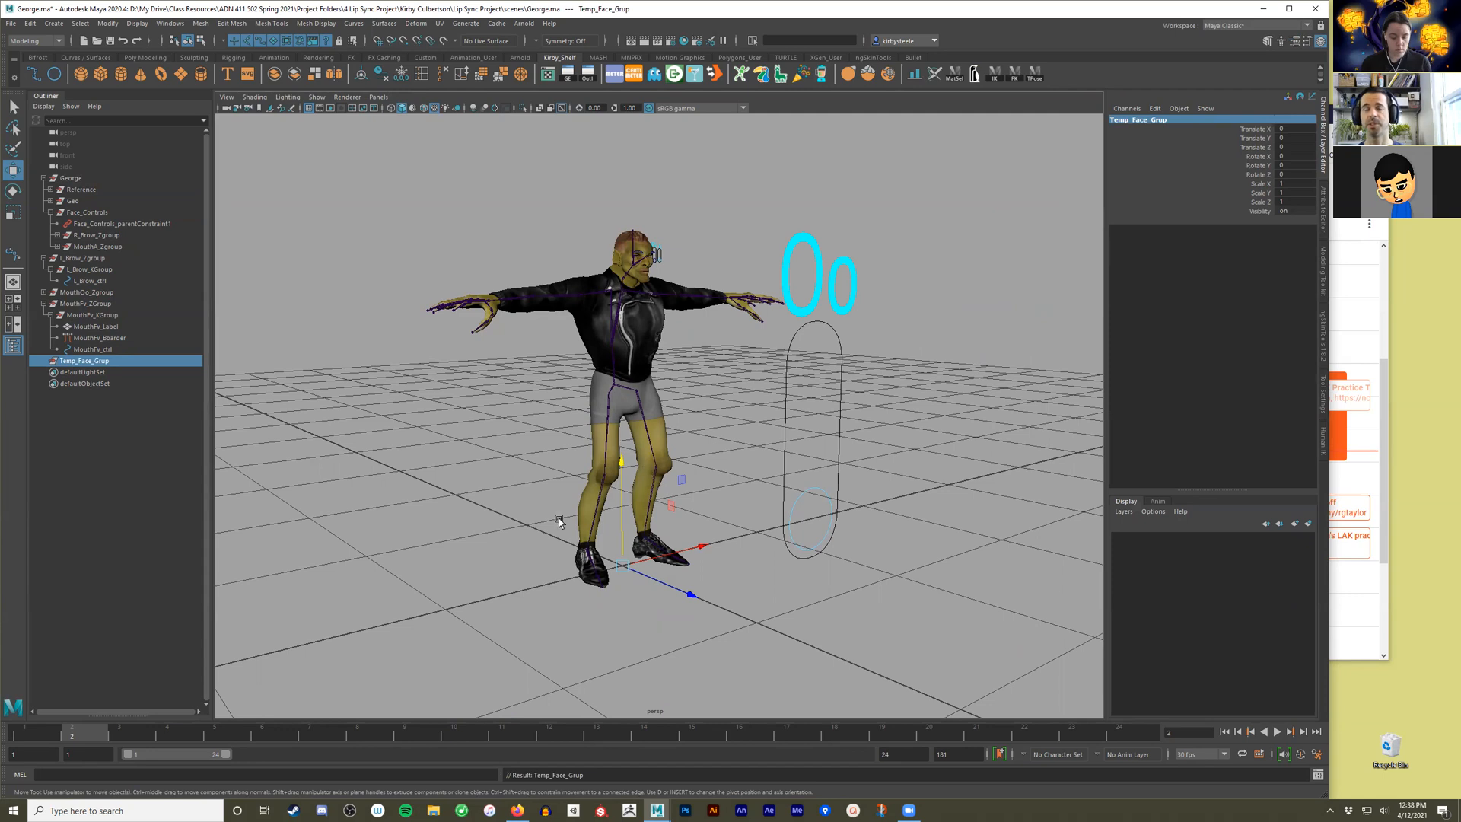
Parent-constrain Temp_Face_Grup to the Head joint with maintain offset off and all translate and rotate axes on.
scroll(685, 534, up, 2)
scroll(686, 533, up, 3)
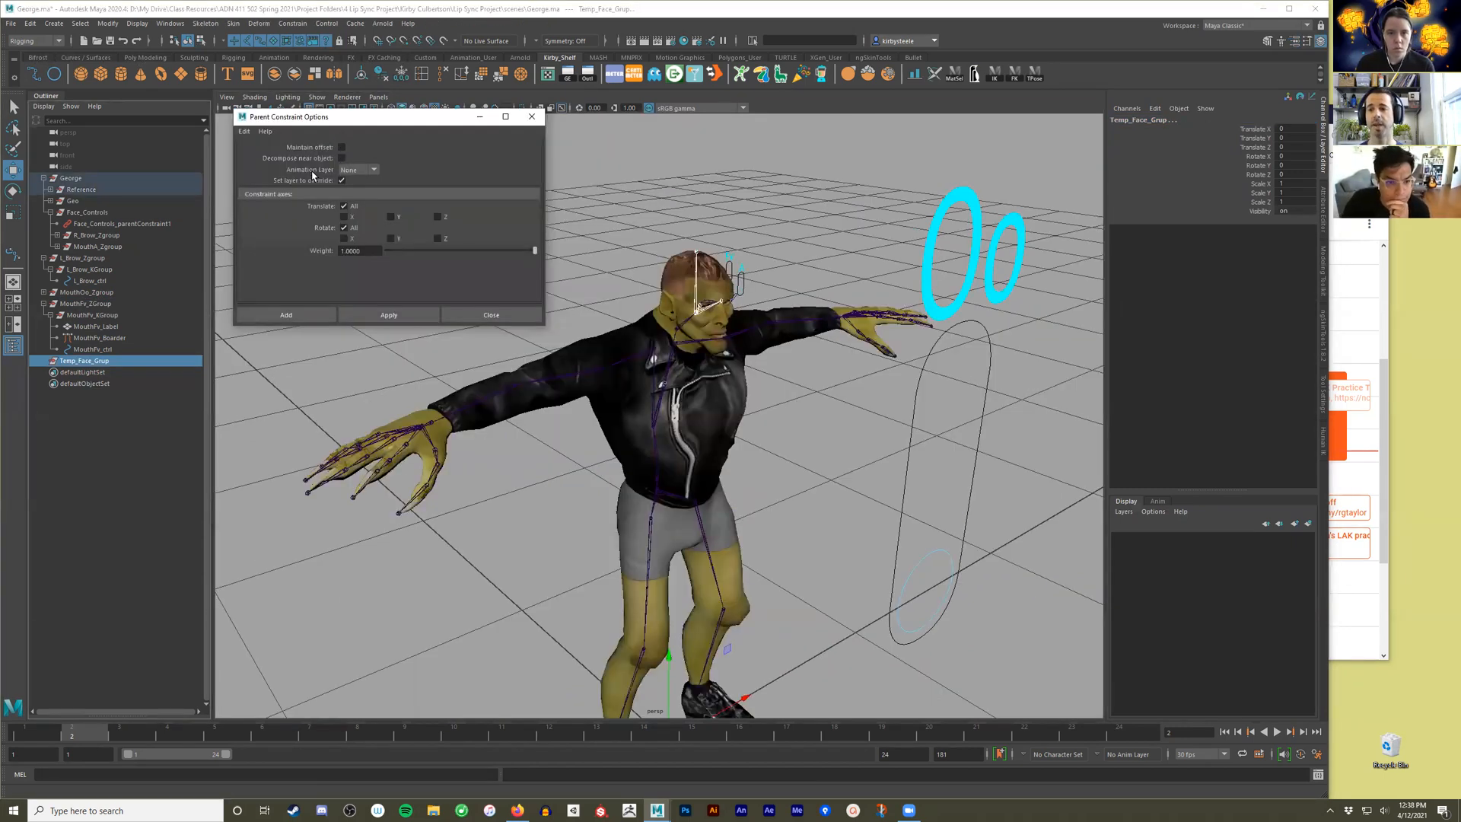
click(369, 313)
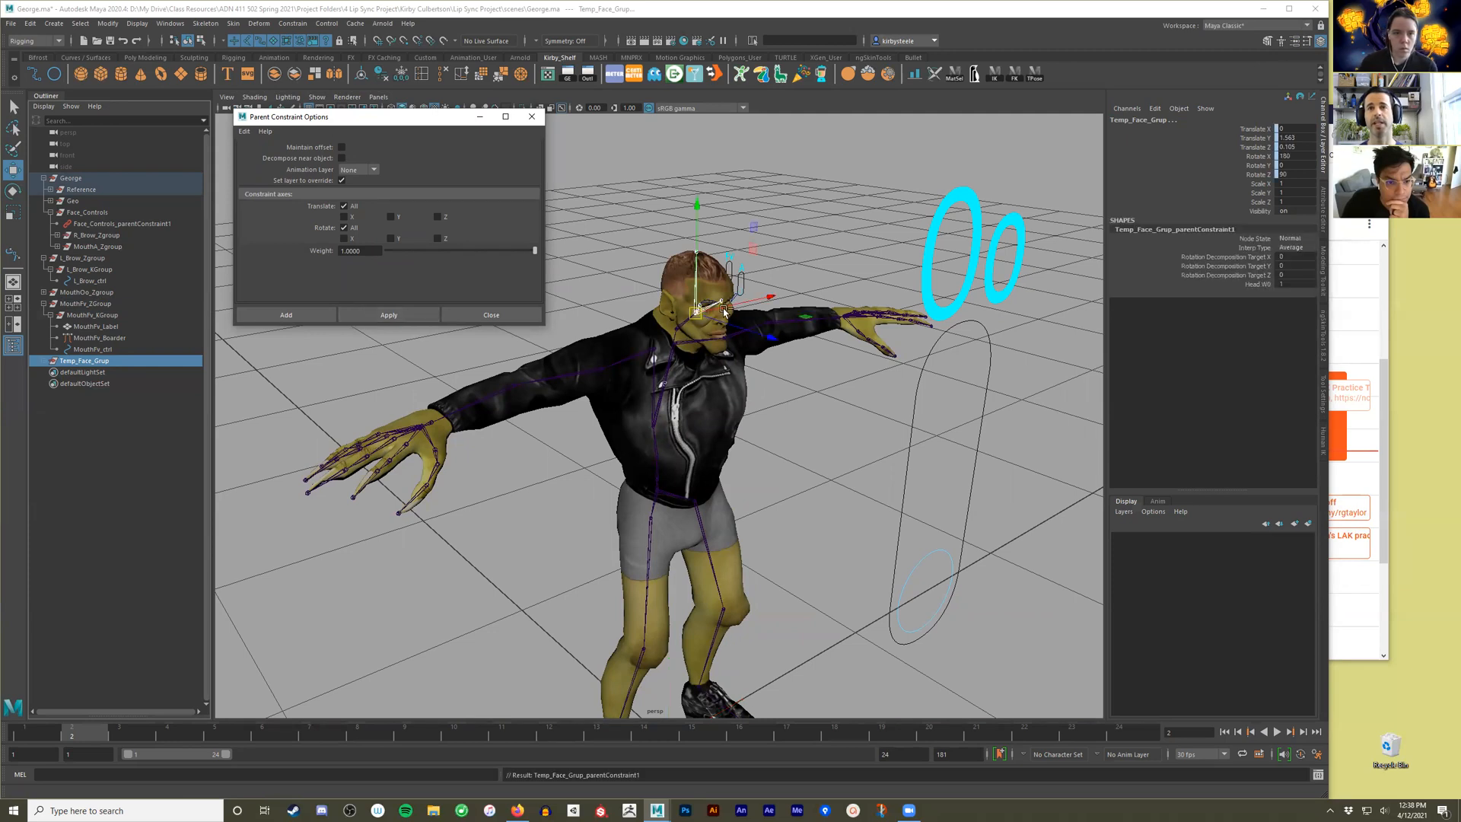
alt+drag(678, 408, 609, 384)
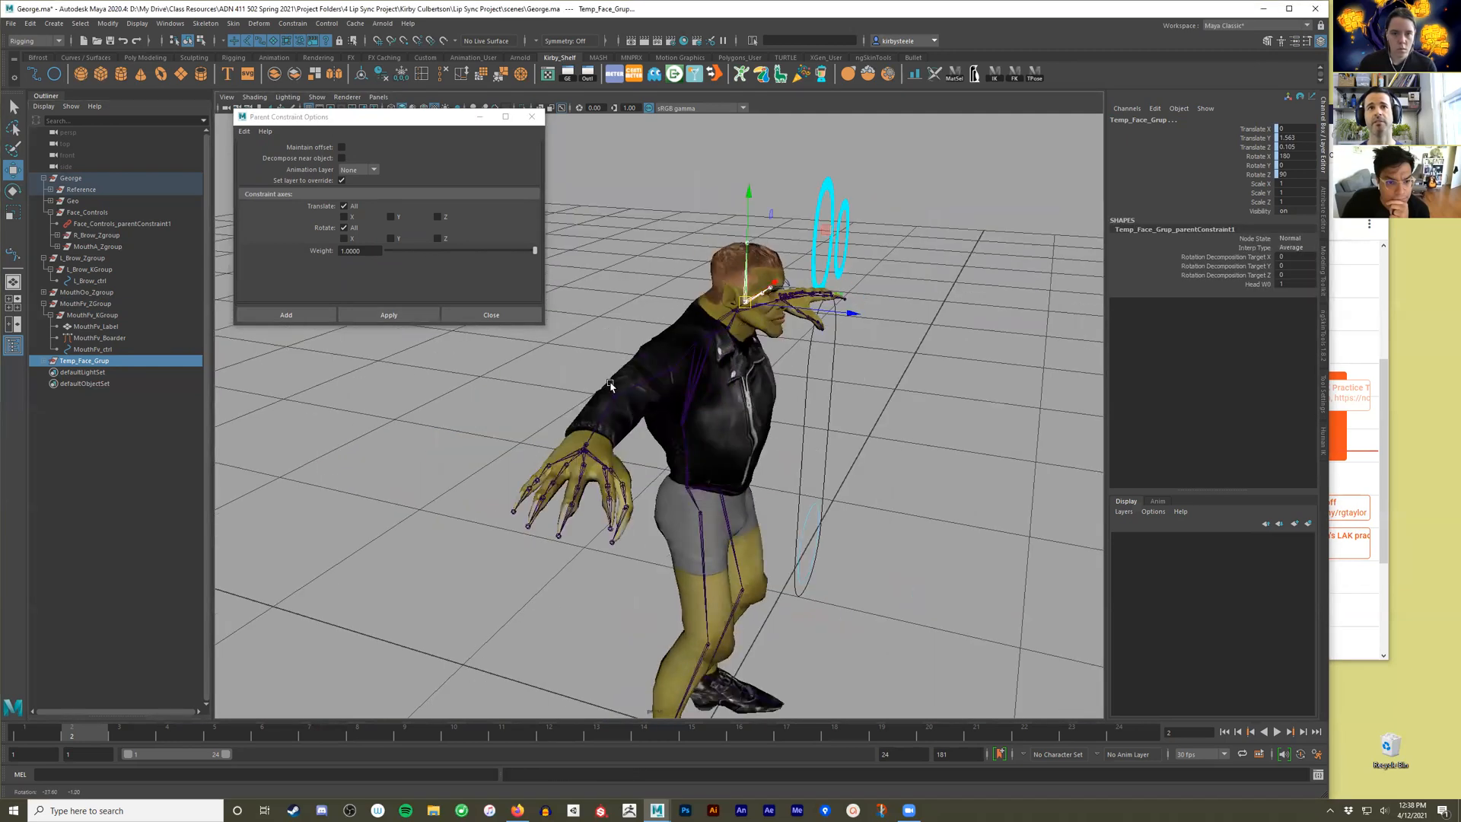
click(516, 317)
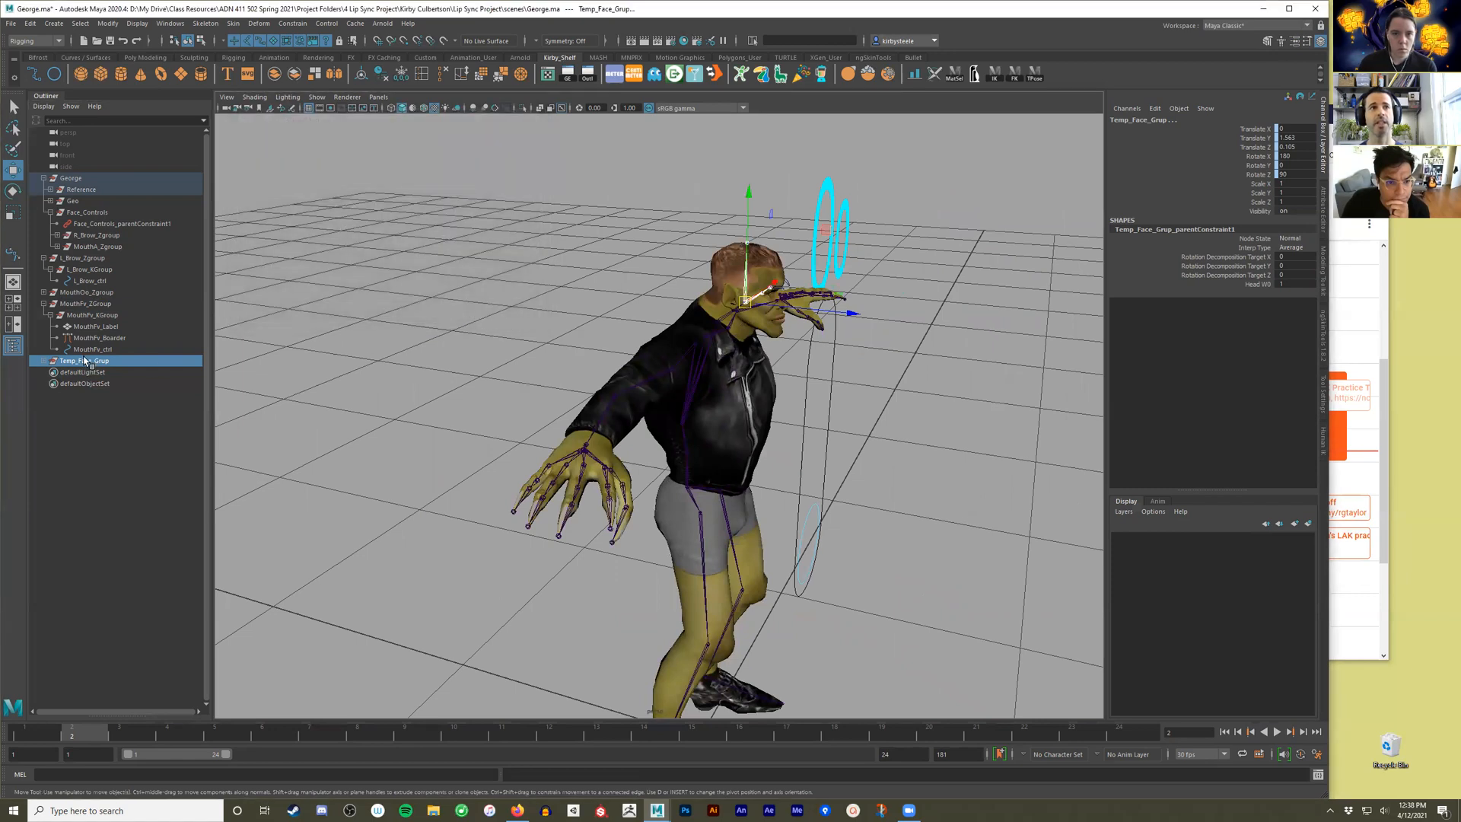
Parent Temp_Face_Grup under the George group and collapse the Face_Controls hierarchy.
middle_drag(84, 363, 86, 219)
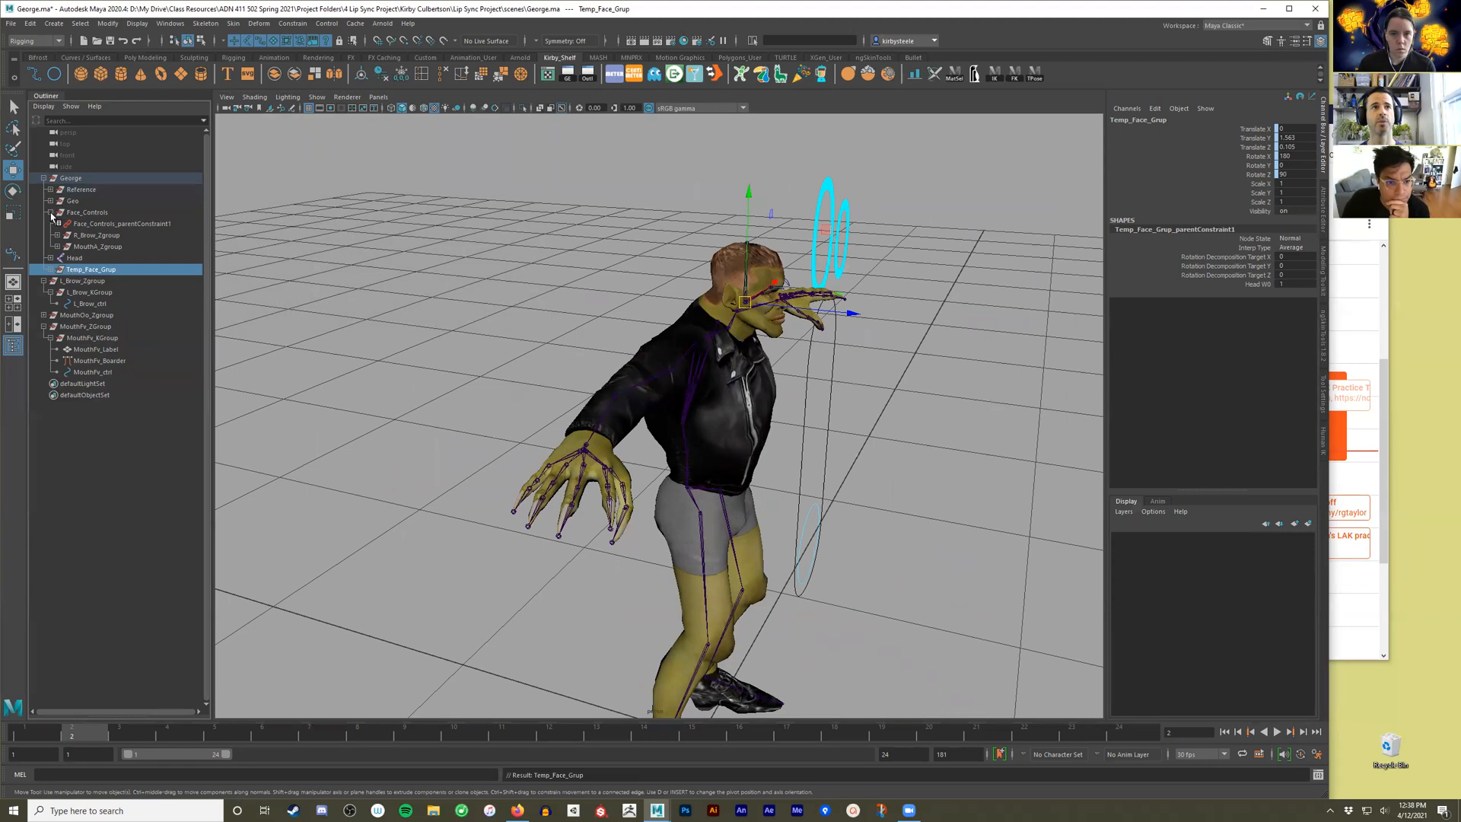
click(50, 213)
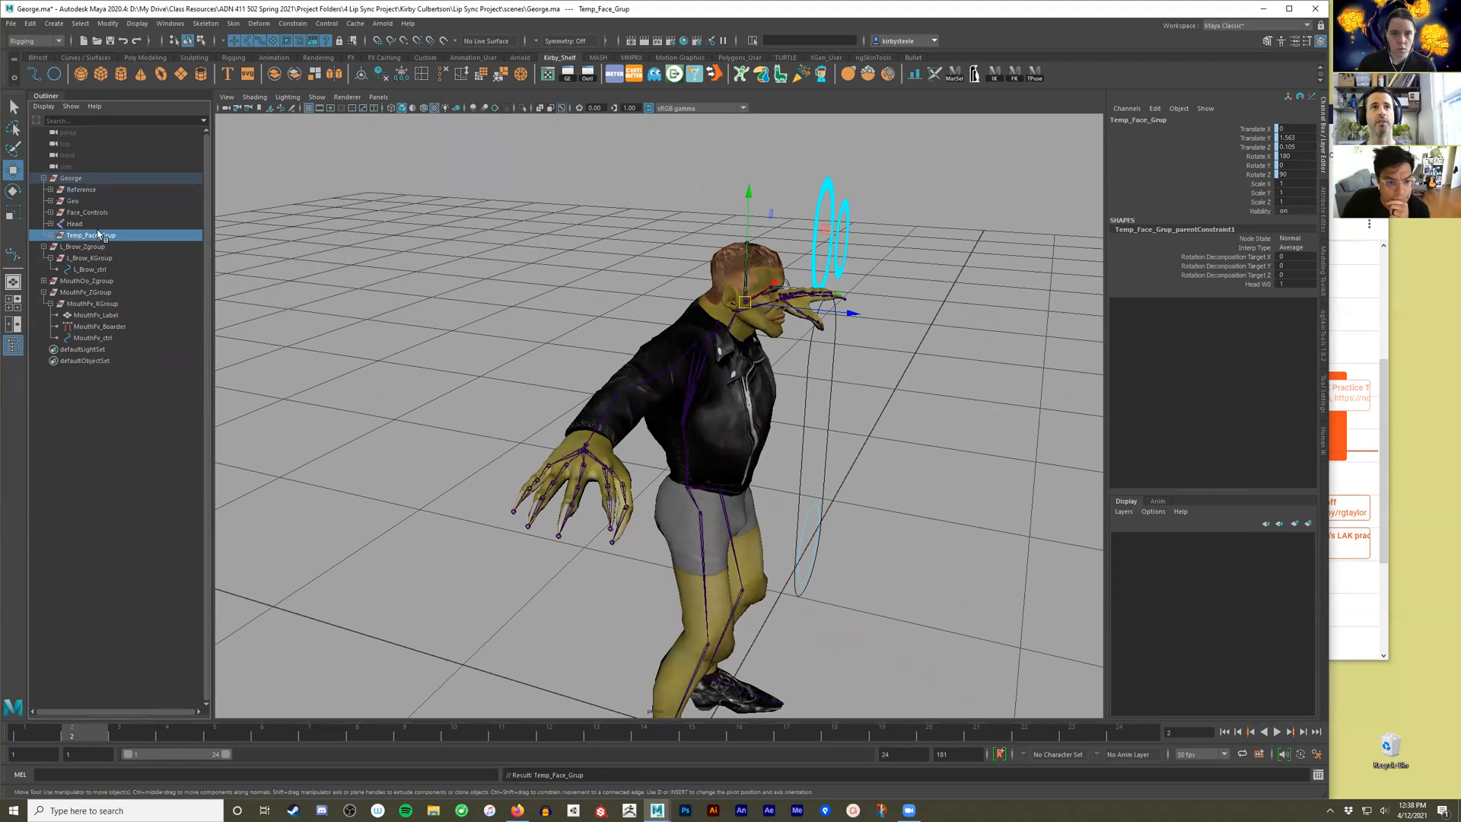
click(123, 440)
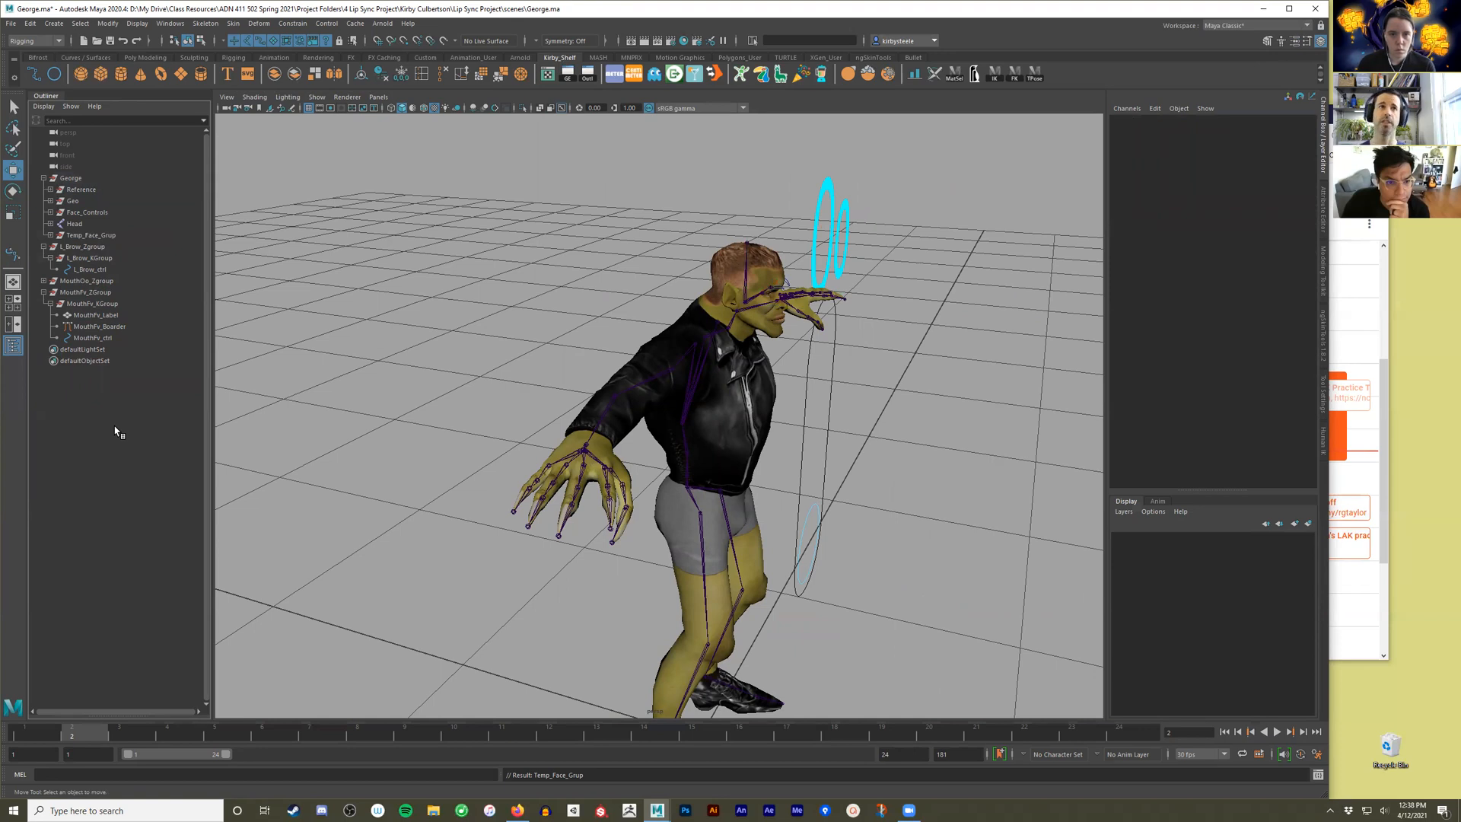
Compare Face_Controls with Temp_Face_Grup and delete the temporary group.
click(83, 213)
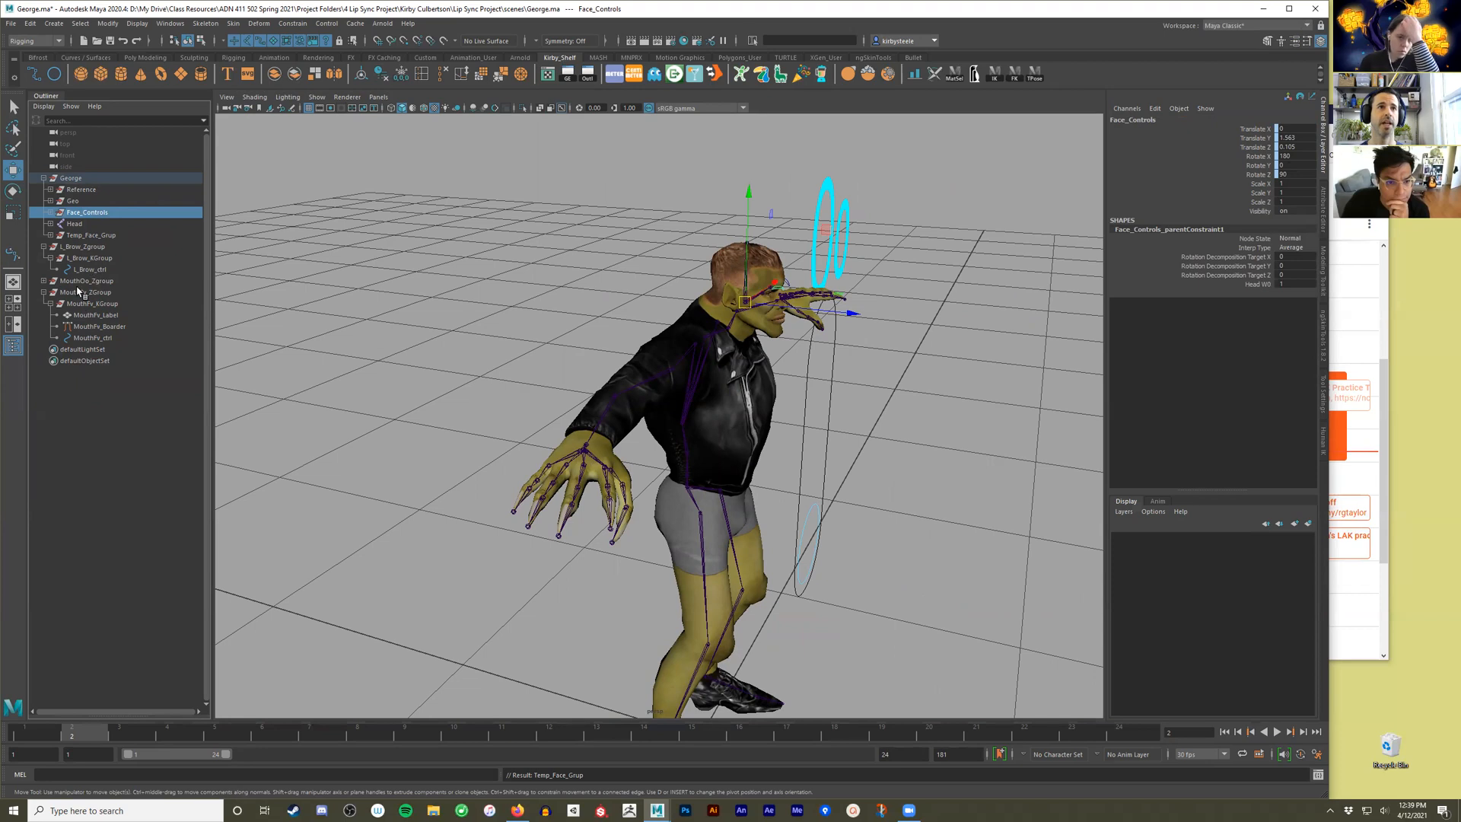
click(78, 236)
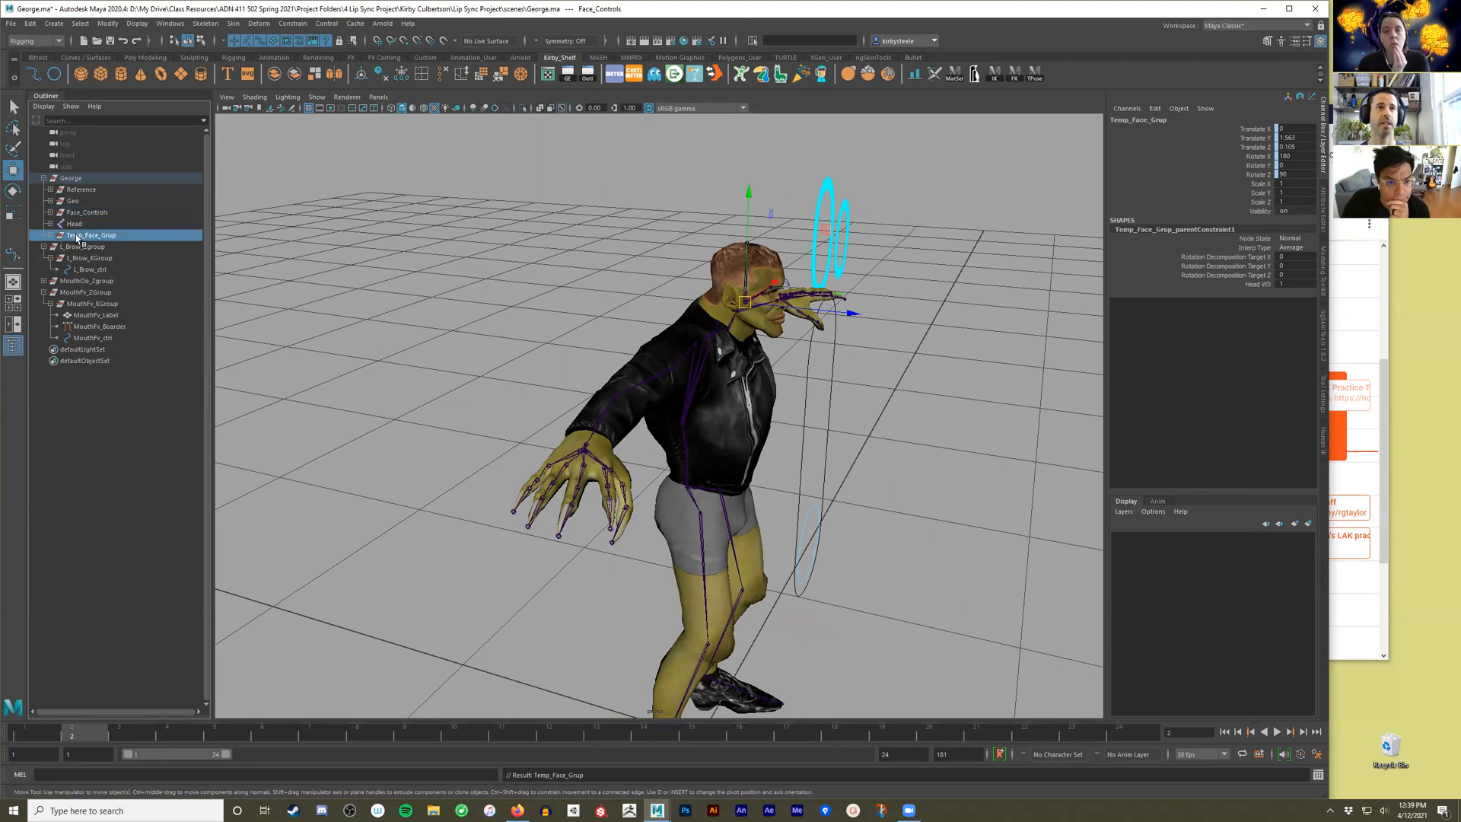
key(Delete)
Reparent the Head joint under the Neck joint to restore the skeleton hierarchy.
alt+right_drag(505, 167, 672, 488)
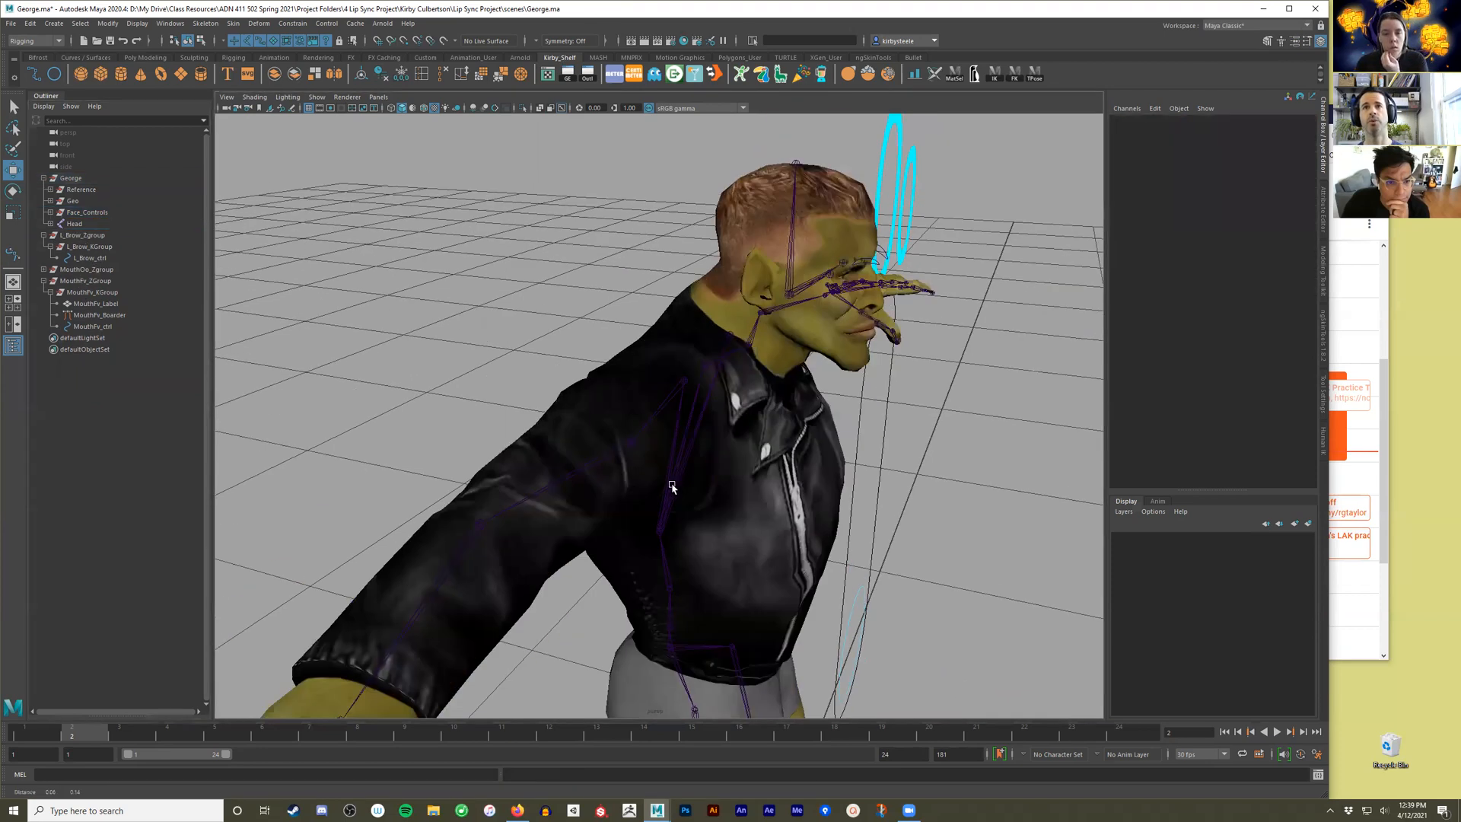
alt+drag(669, 458, 633, 382)
click(543, 444)
key(ctrl+z)
click(711, 269)
click(582, 381)
shift+click(655, 313)
key(Up)
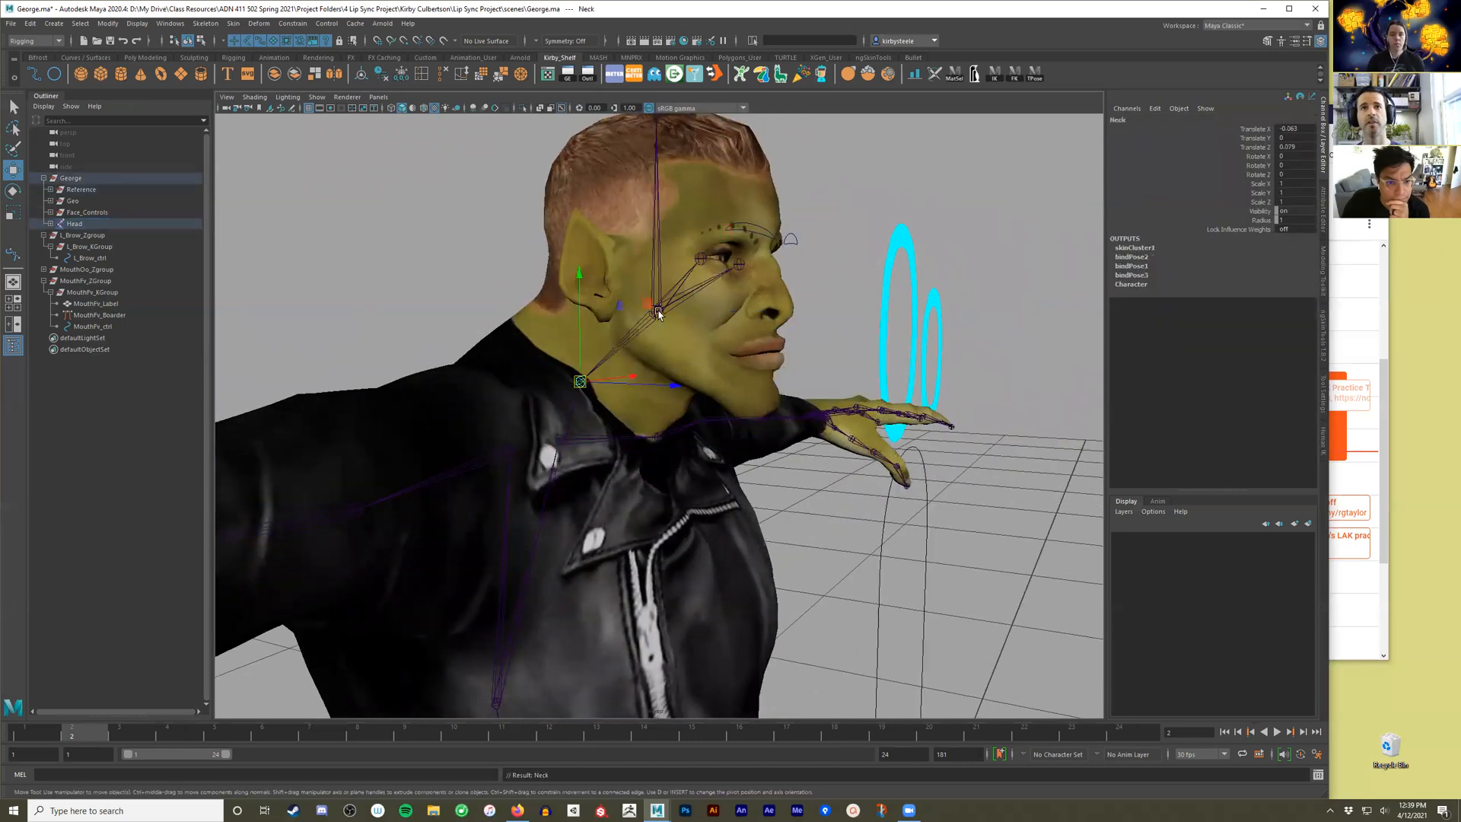
key(ctrl+z)
click(658, 261)
shift+click(580, 381)
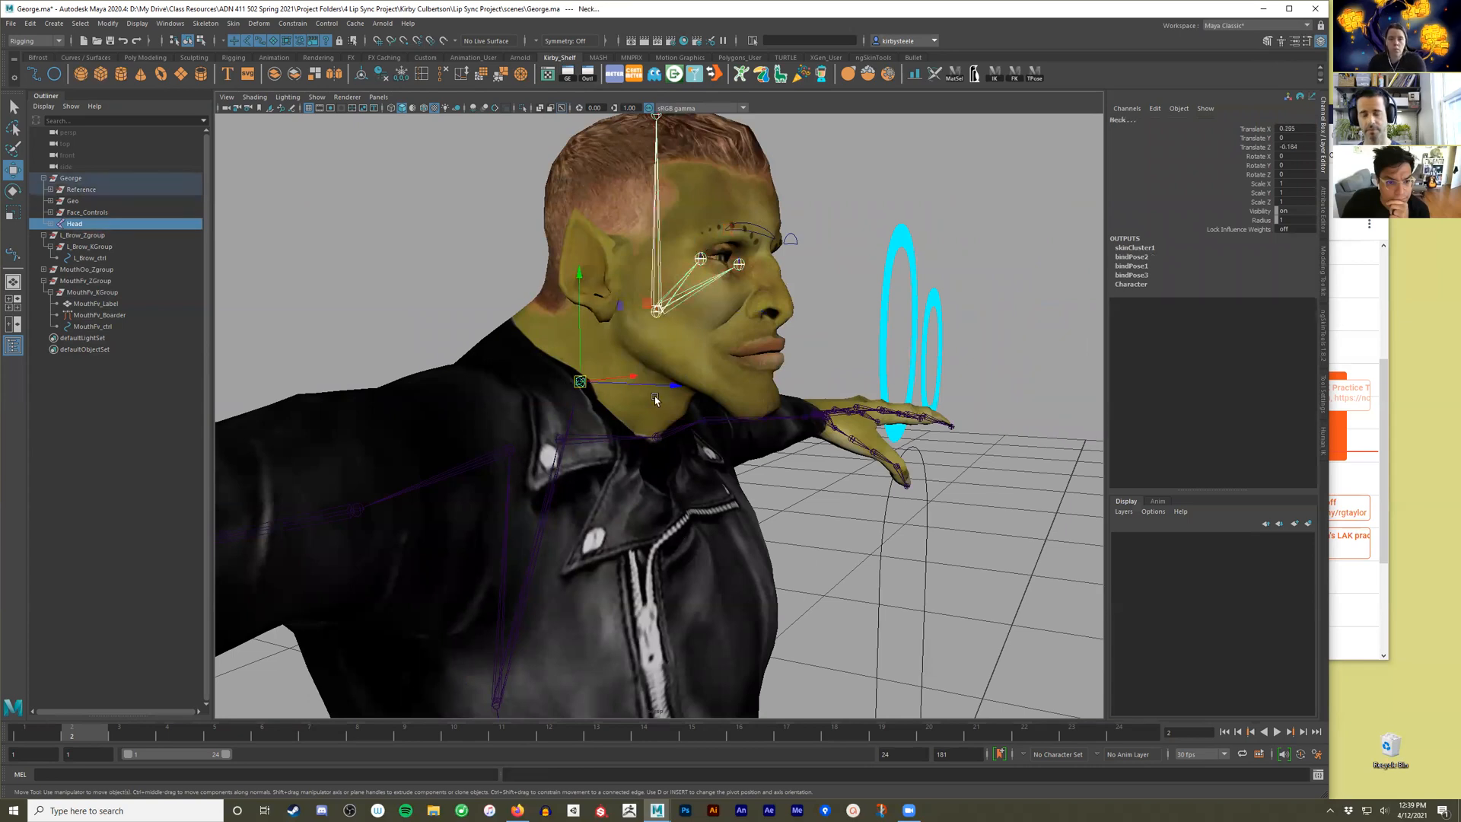
key(p)
Rotate the Head joint to test how the face and sliders follow, and undo the rotation.
click(661, 295)
click(658, 311)
alt+drag(671, 318, 635, 359)
key(e)
drag(531, 435, 680, 314)
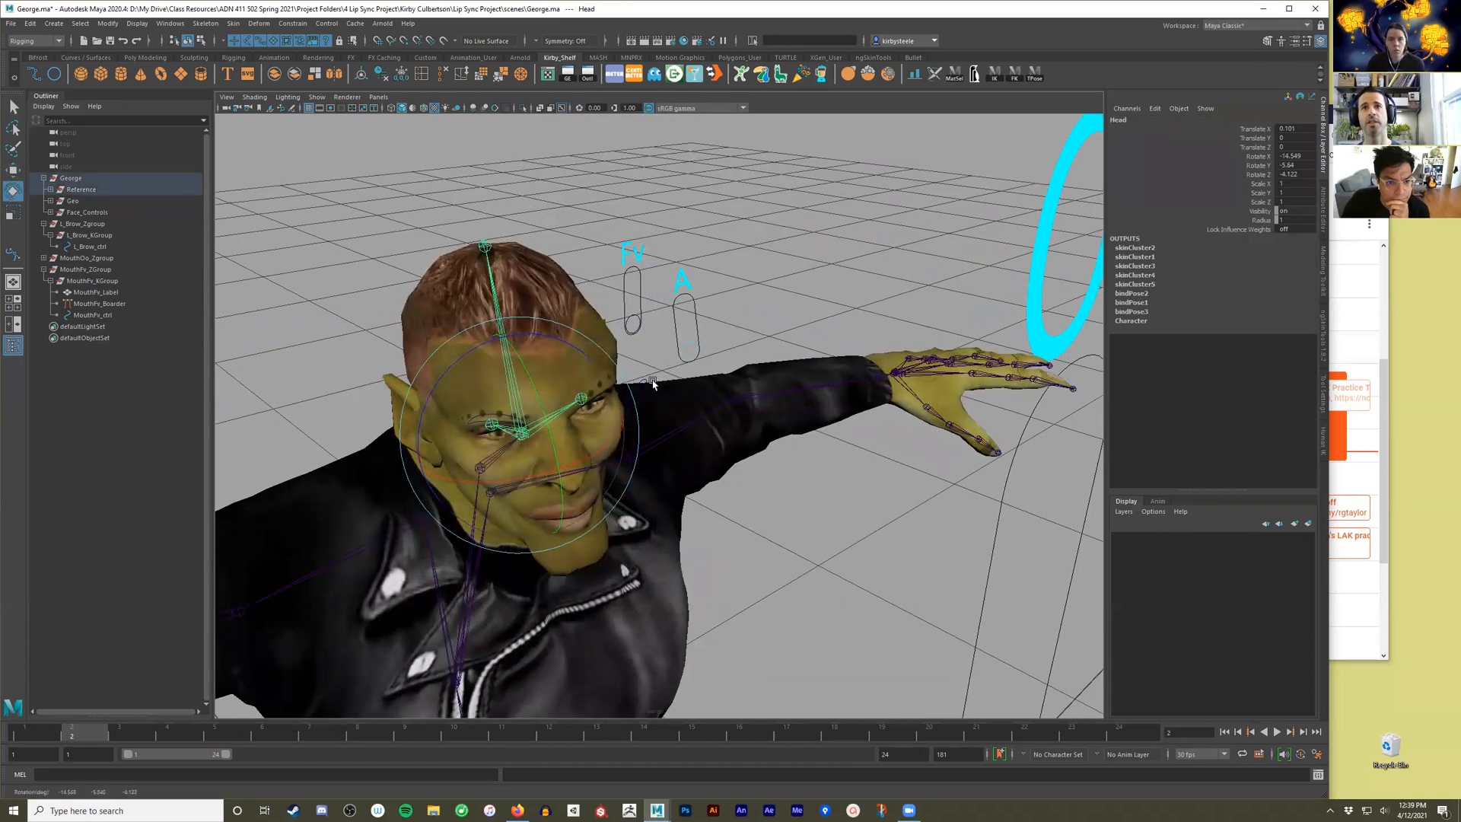
key(ctrl+z)
Move MouthFv_ZGroup to align the Fv slider beside the A slider, at about X 0.218, Y 1.593, Z 0.098.
alt+drag(611, 271, 586, 294)
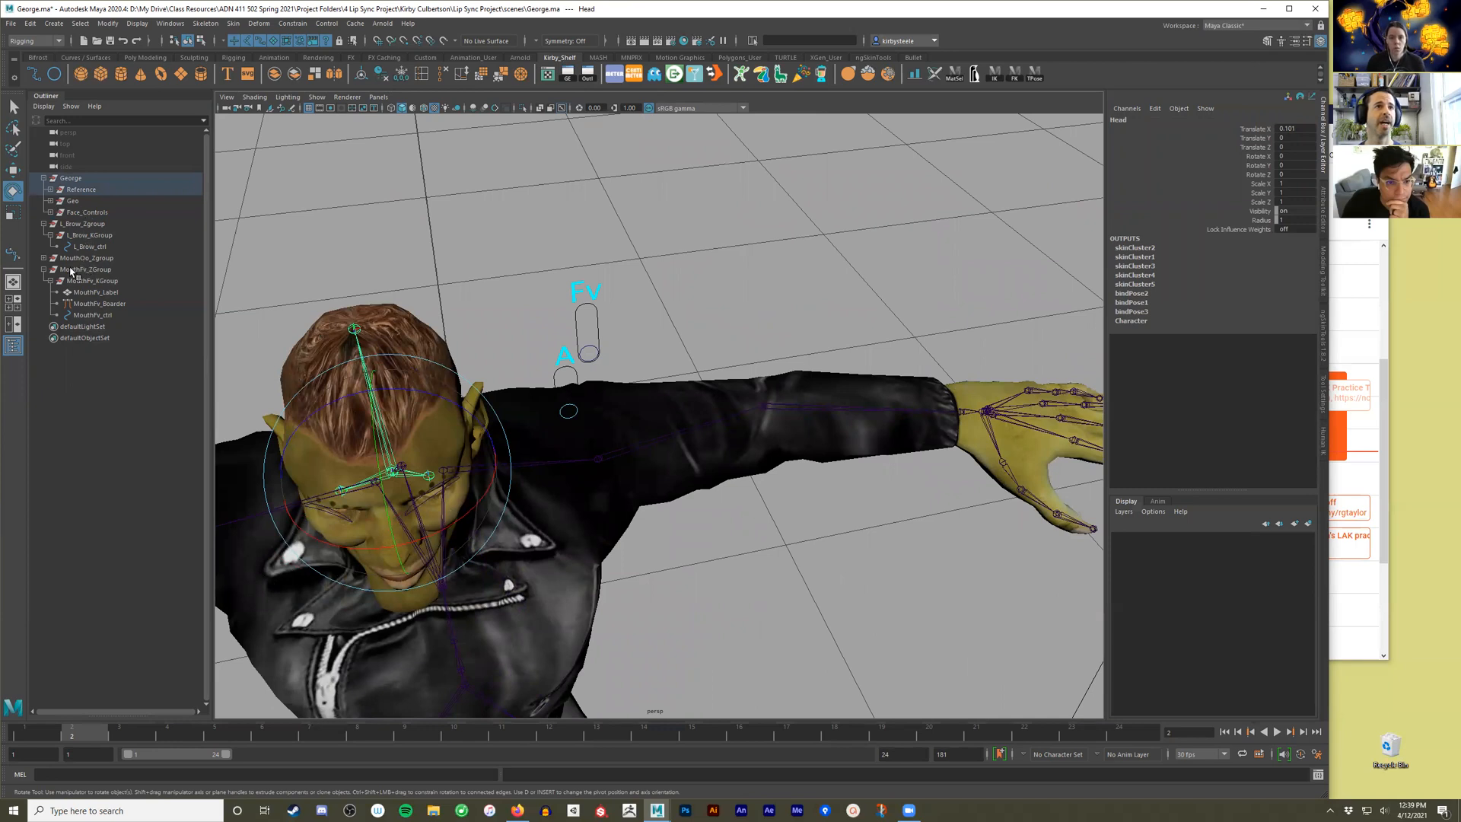
click(83, 270)
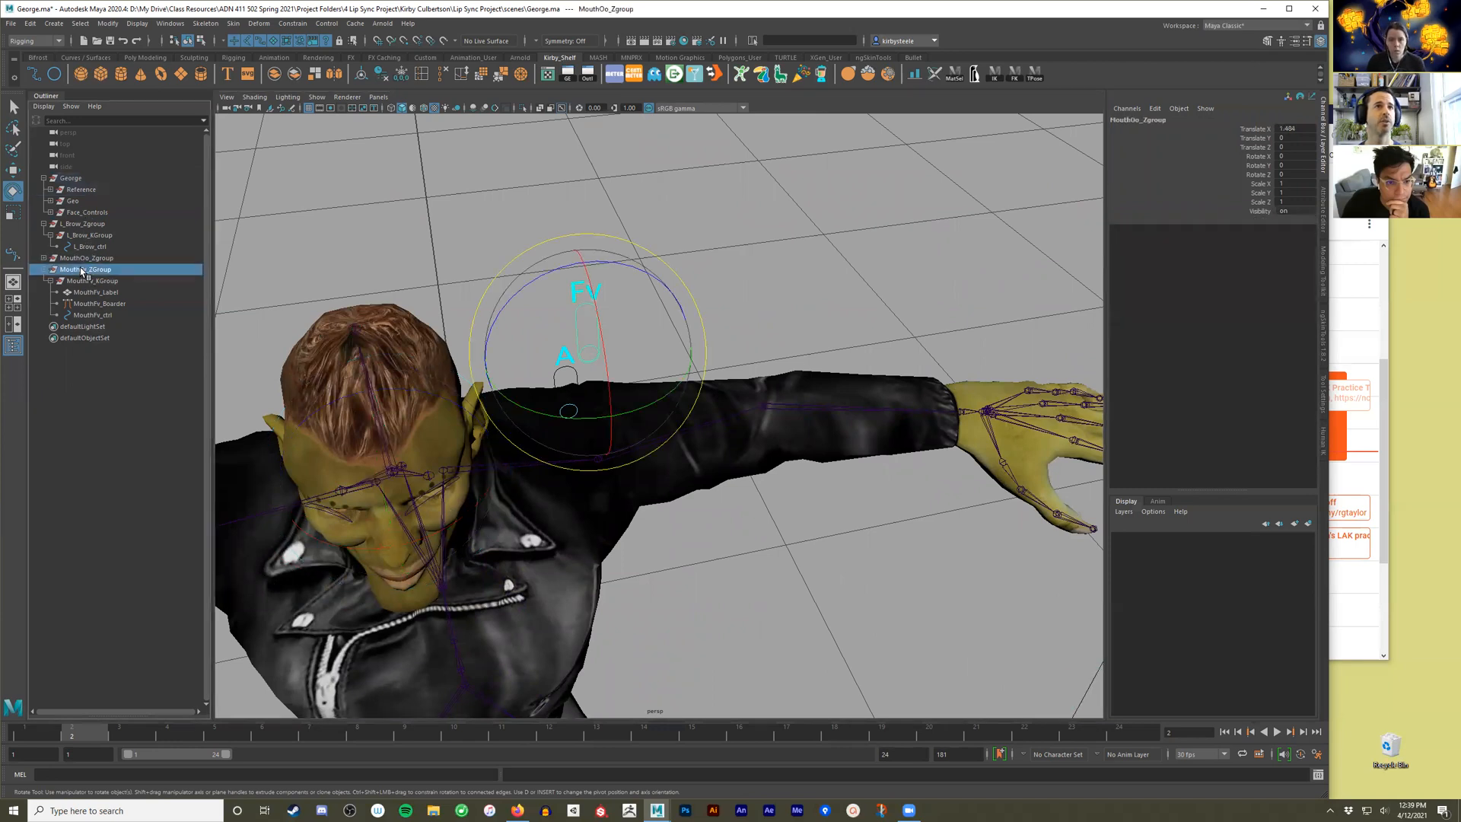
key(f)
key(w)
alt+drag(565, 328, 583, 359)
drag(717, 436, 766, 462)
key(f)
alt+drag(624, 452, 663, 465)
drag(749, 558, 642, 466)
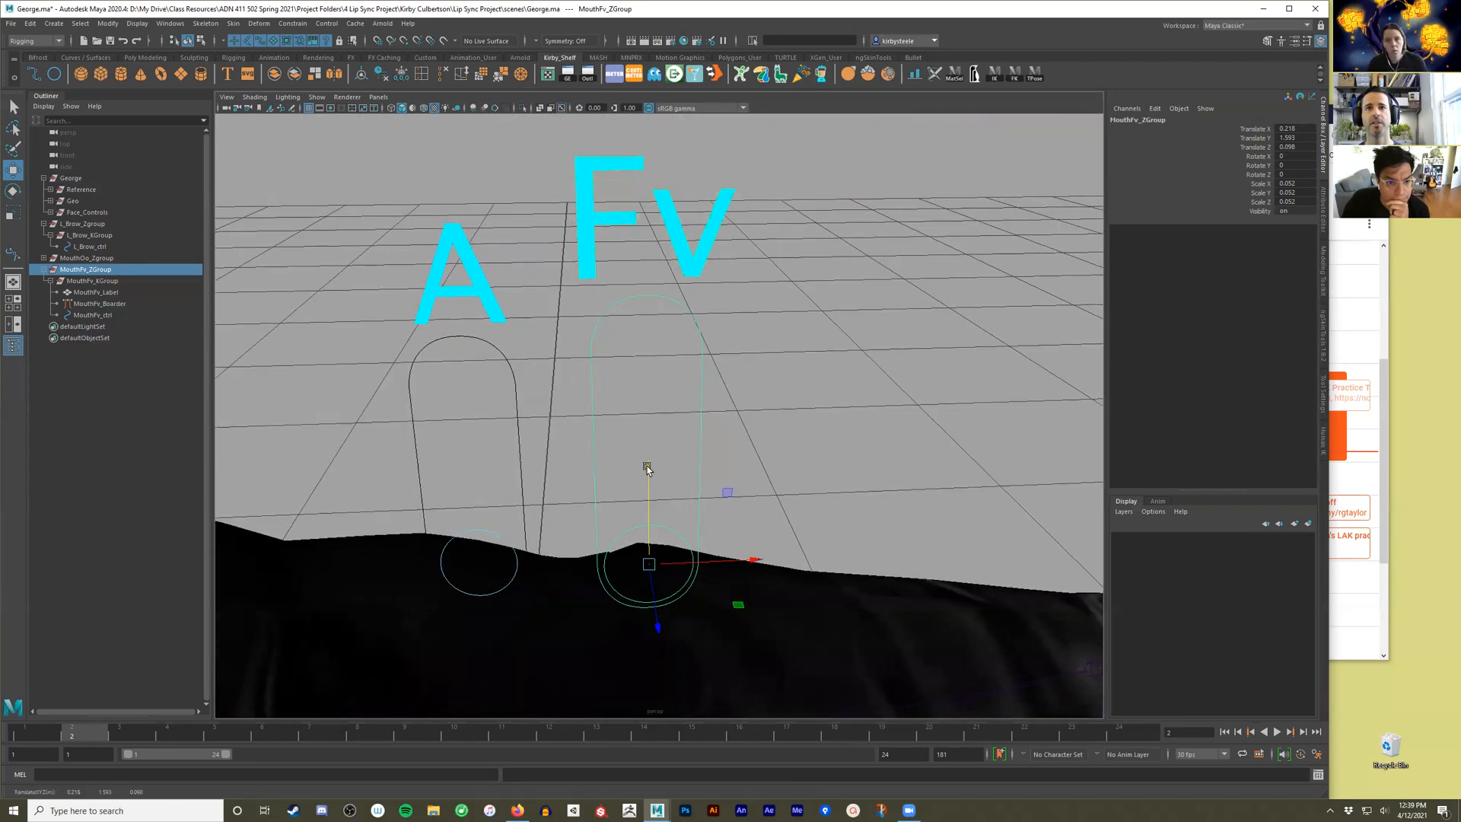
Scale MouthFv_ZGroup uniformly to about 0.046 and shift it to about X 0.22, Y 1.59 beside the A slider.
key(r)
drag(641, 562, 623, 564)
key(w)
drag(727, 564, 734, 563)
drag(654, 521, 678, 408)
scroll(670, 499, down, 4)
scroll(669, 499, down, 5)
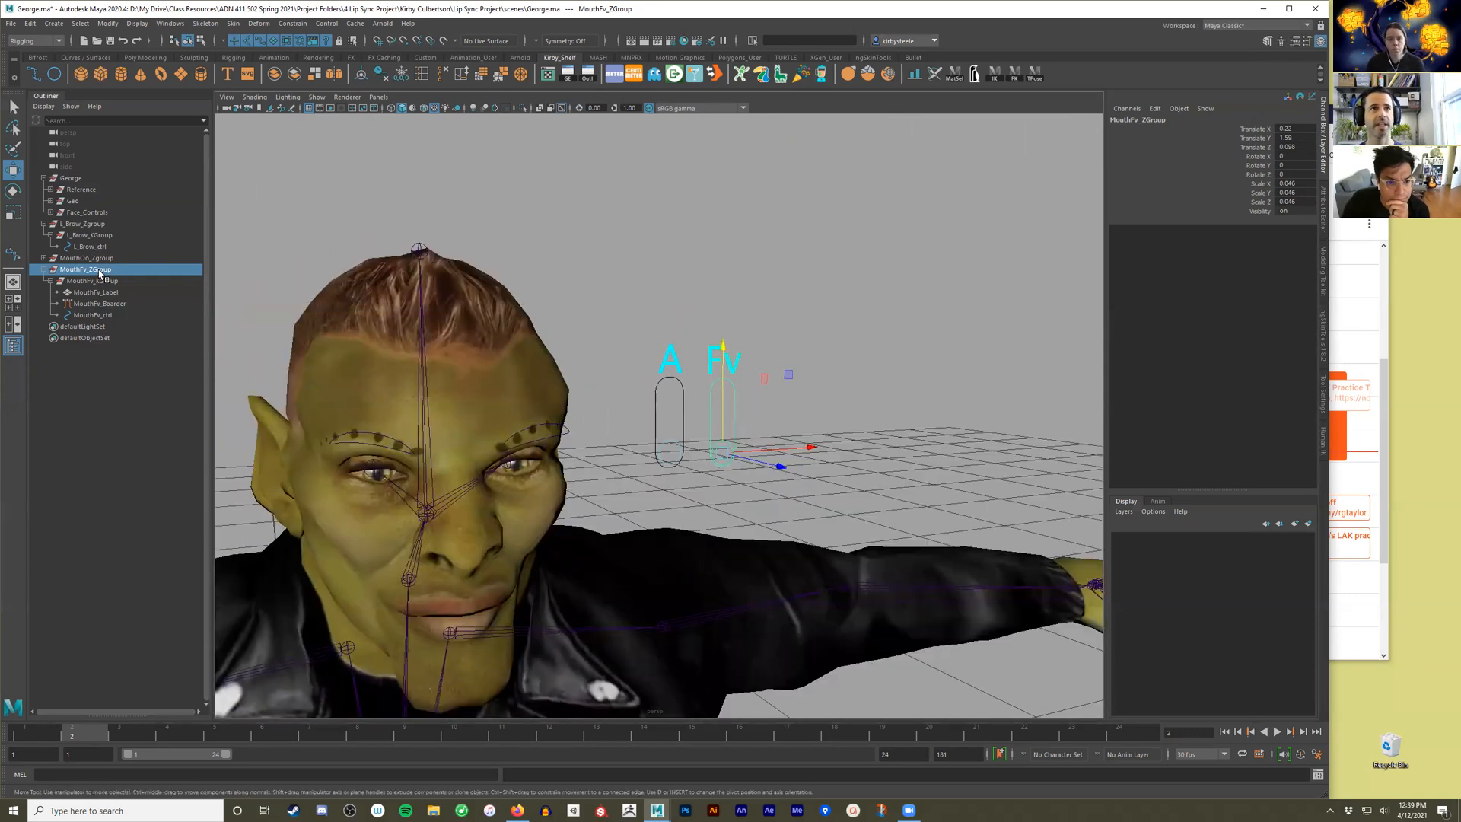
Parent MouthFv_ZGroup under the Face_Controls group and expand that group in the hierarchy.
ctrl+click(91, 213)
key(p)
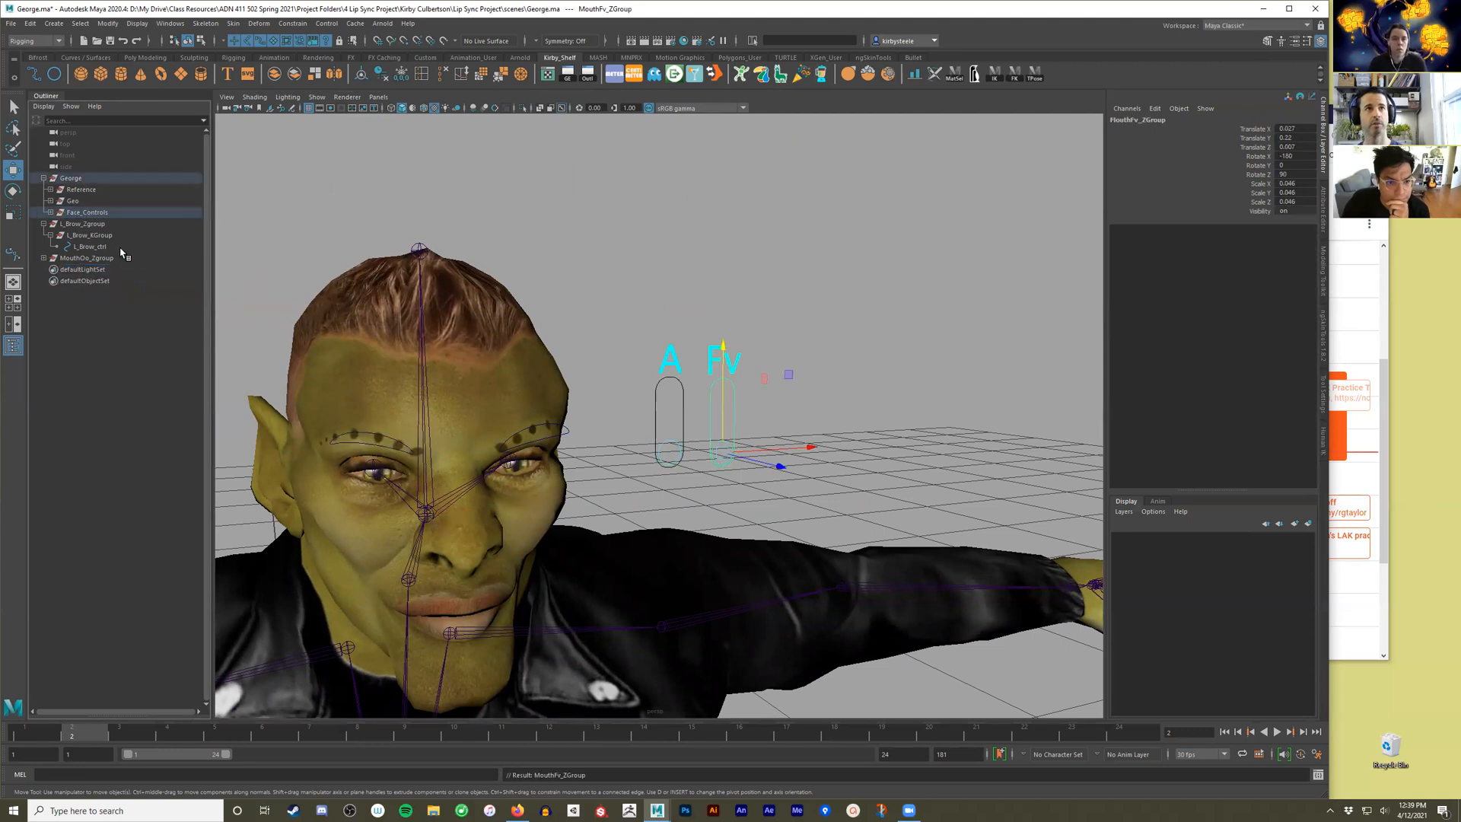
click(50, 213)
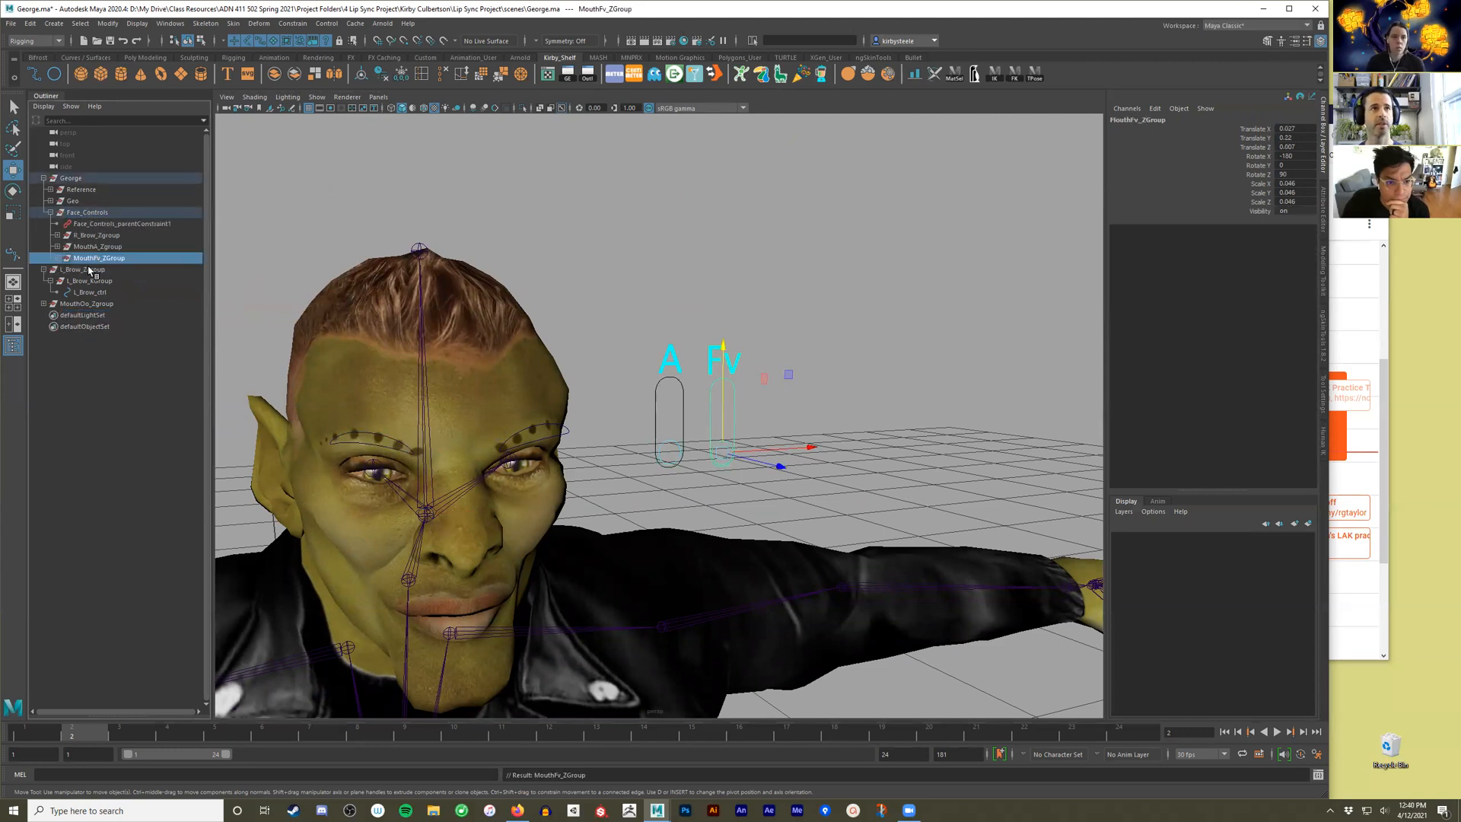
Rotate the Head joint to test whether the A and Fv sliders follow it, and undo the rotation.
alt+drag(459, 389, 493, 368)
click(539, 362)
key(e)
drag(580, 445, 610, 393)
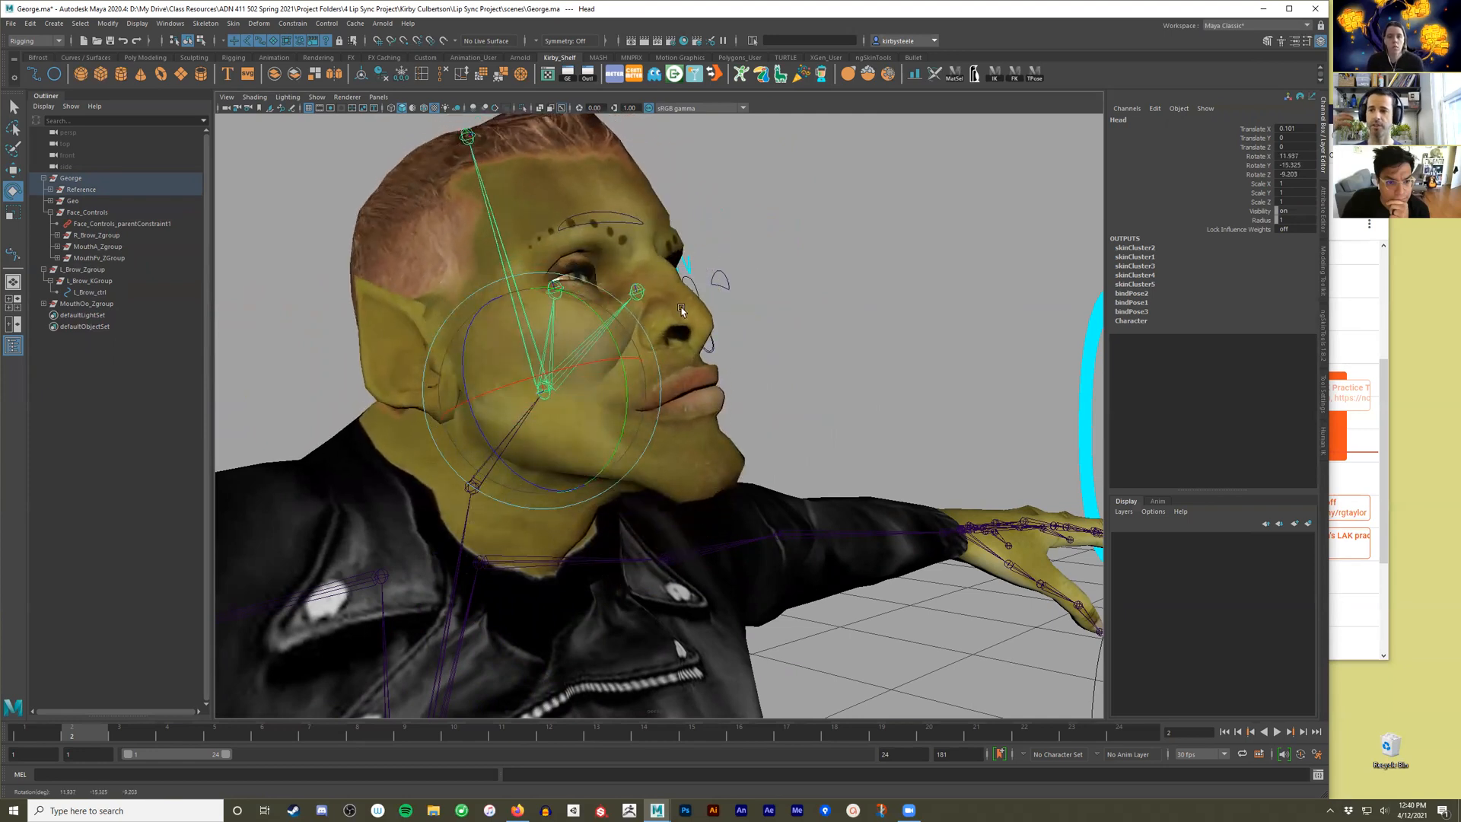
key(ctrl+z)
key(ctrl+z)
key(ctrl+z)
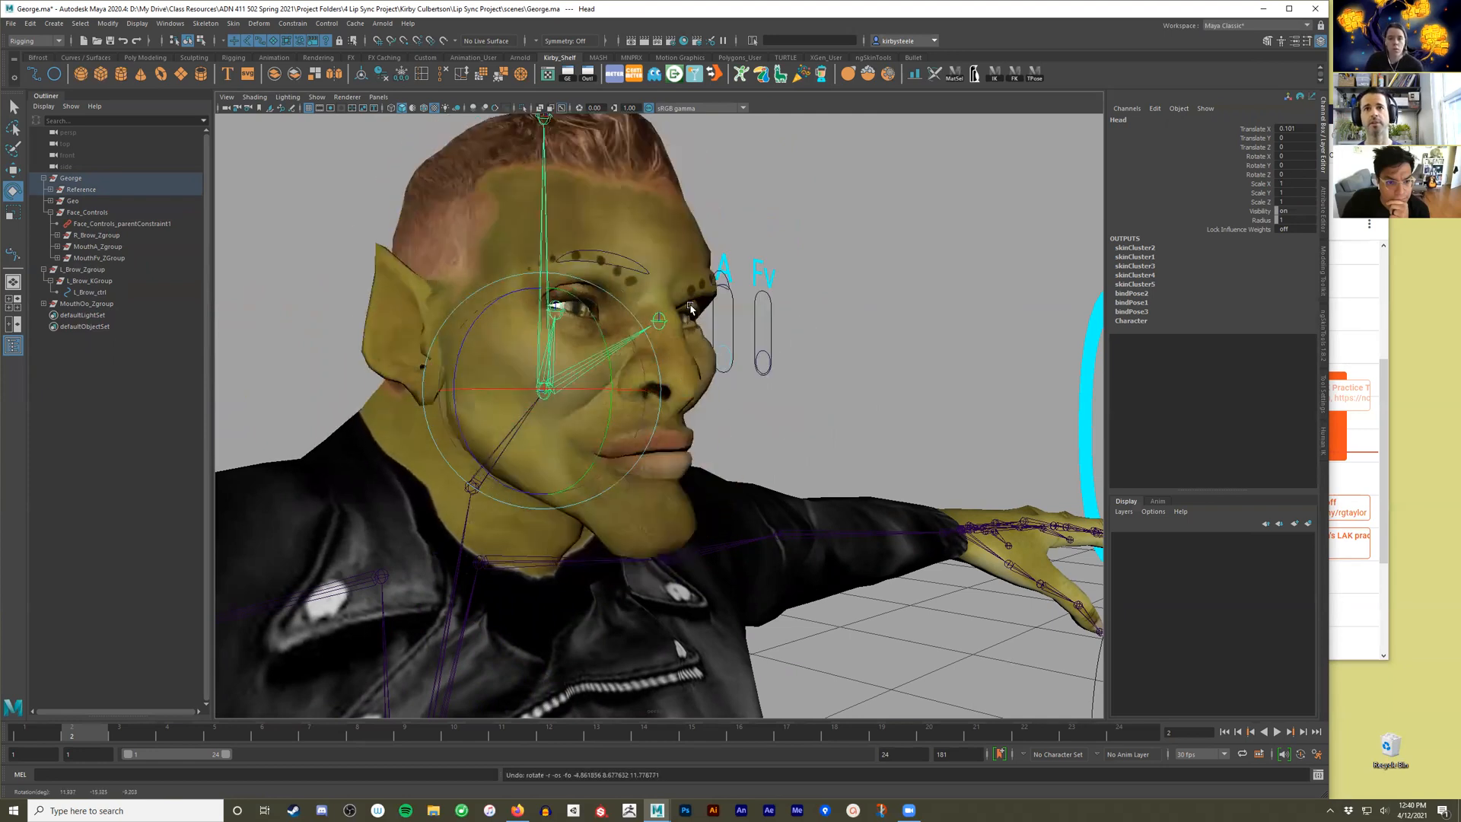
Enable drawing overrides on the MouthOo_Label transform of the large Oo slider.
alt+drag(777, 342, 755, 362)
scroll(789, 354, up, 3)
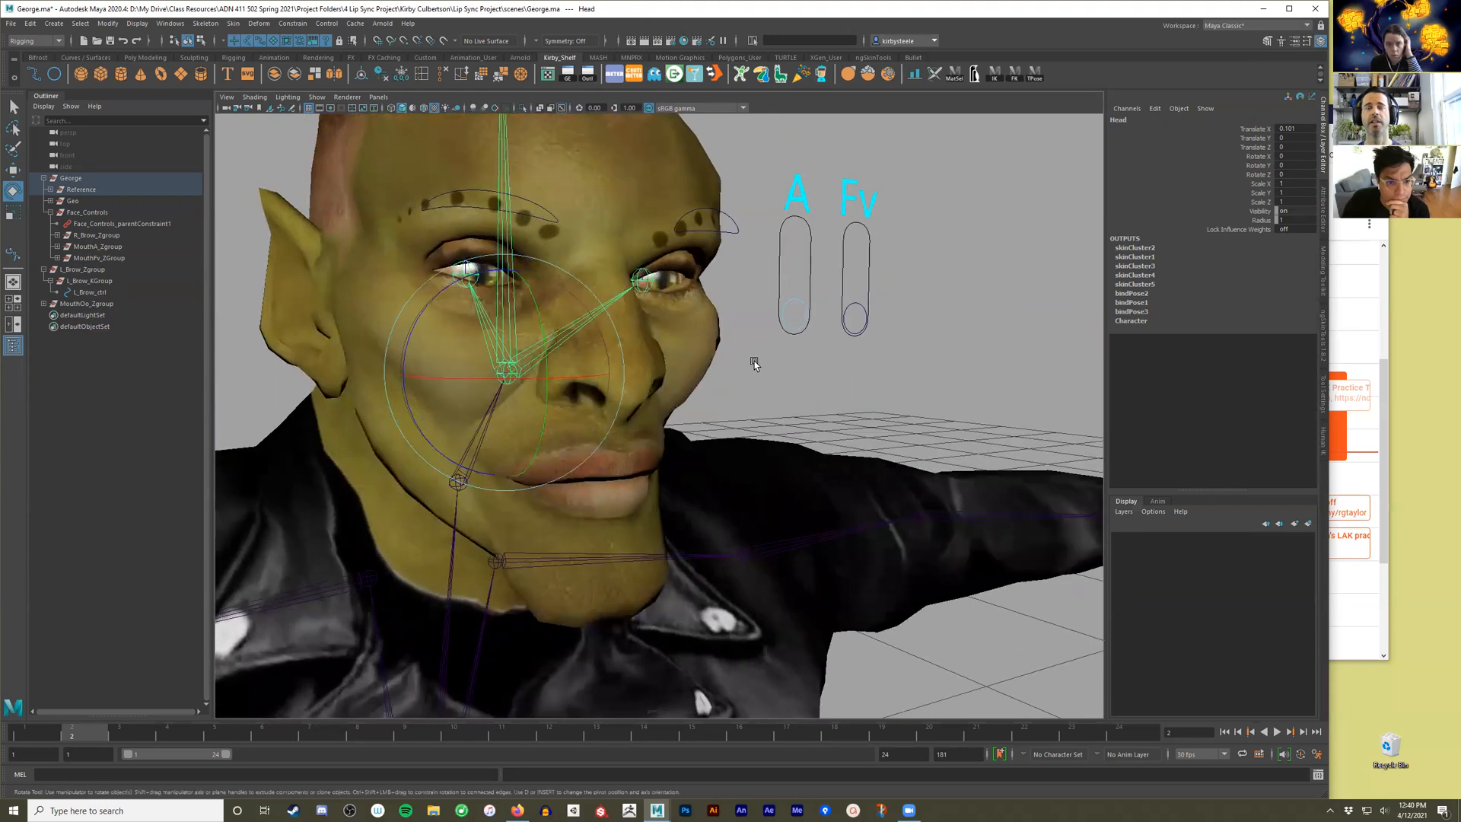
alt+drag(872, 366, 889, 361)
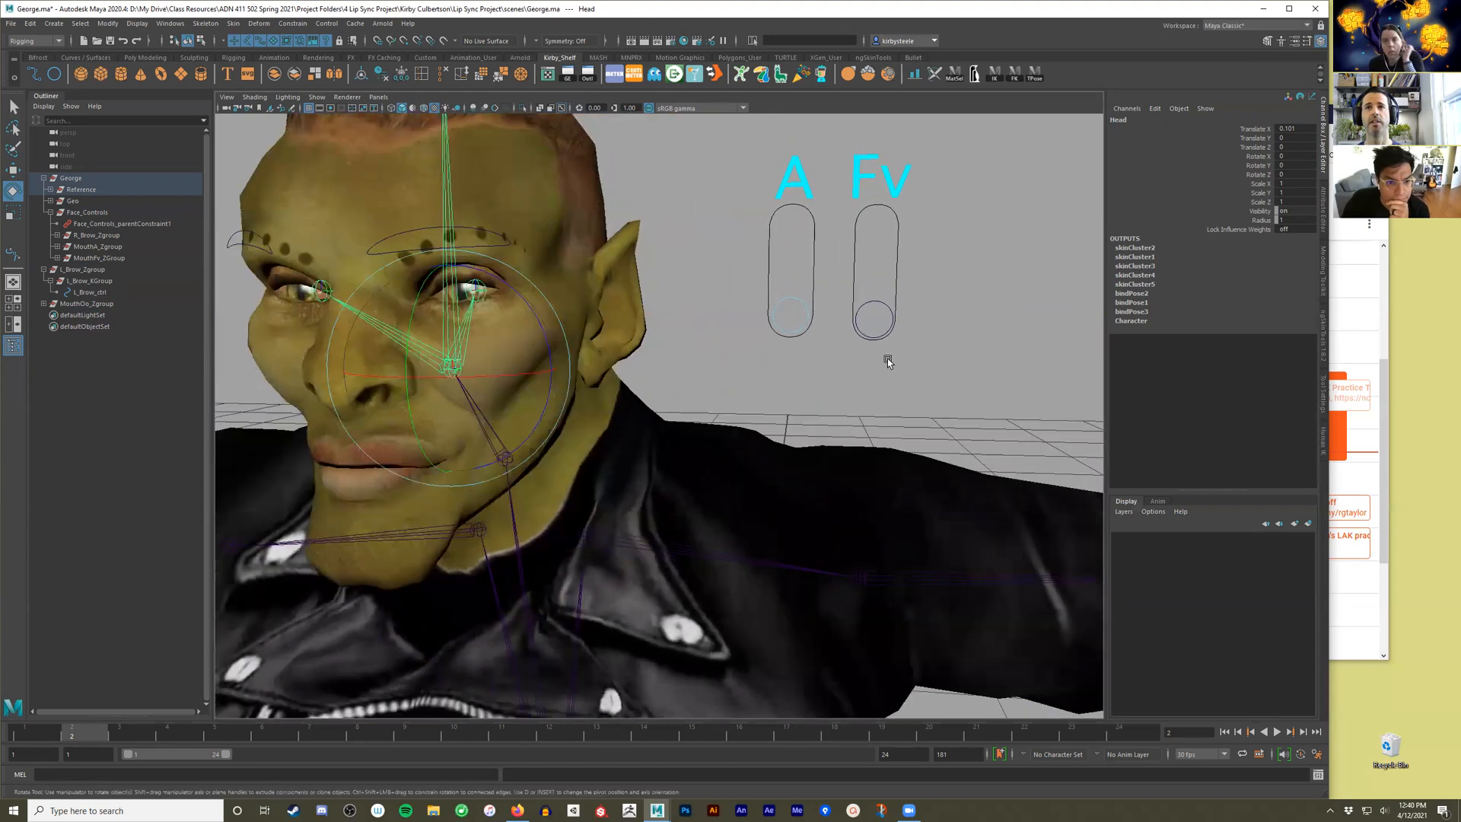
click(939, 312)
scroll(713, 403, down, 2)
scroll(713, 402, down, 8)
alt+middle_drag(815, 270, 750, 114)
scroll(766, 411, down, 4)
alt+middle_drag(963, 552, 757, 459)
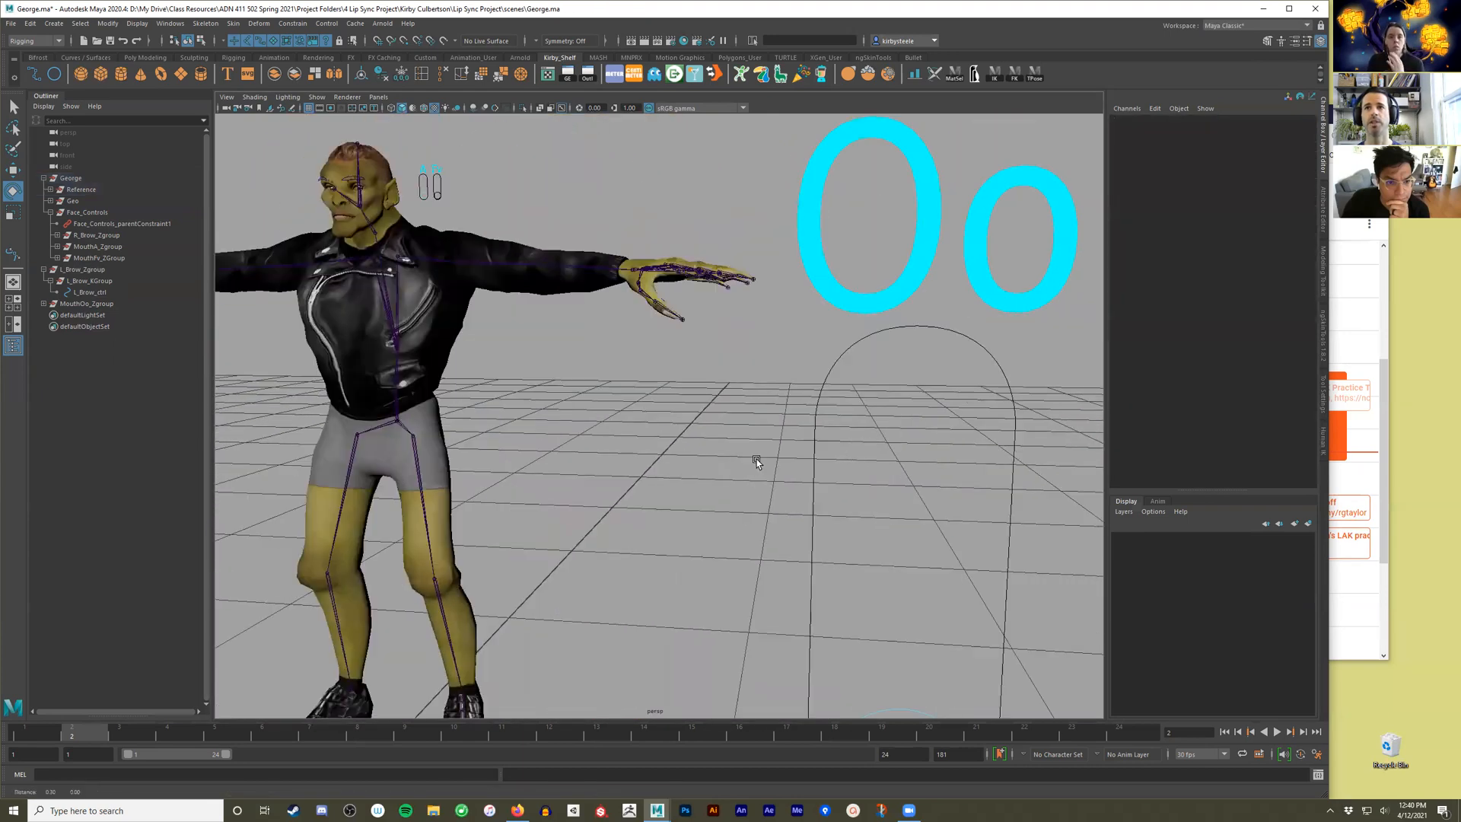
scroll(793, 503, down, 4)
click(907, 317)
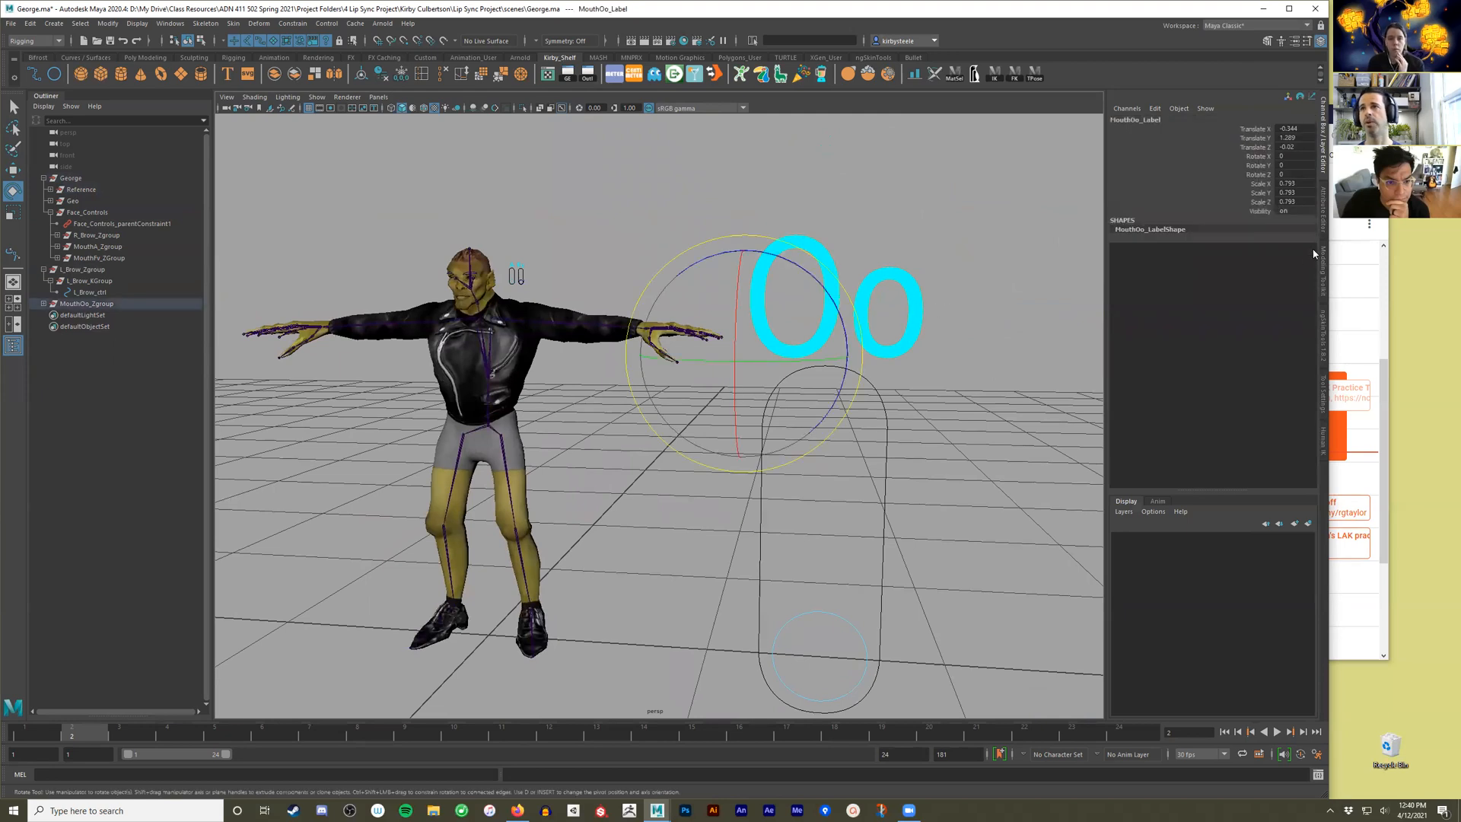
click(1323, 221)
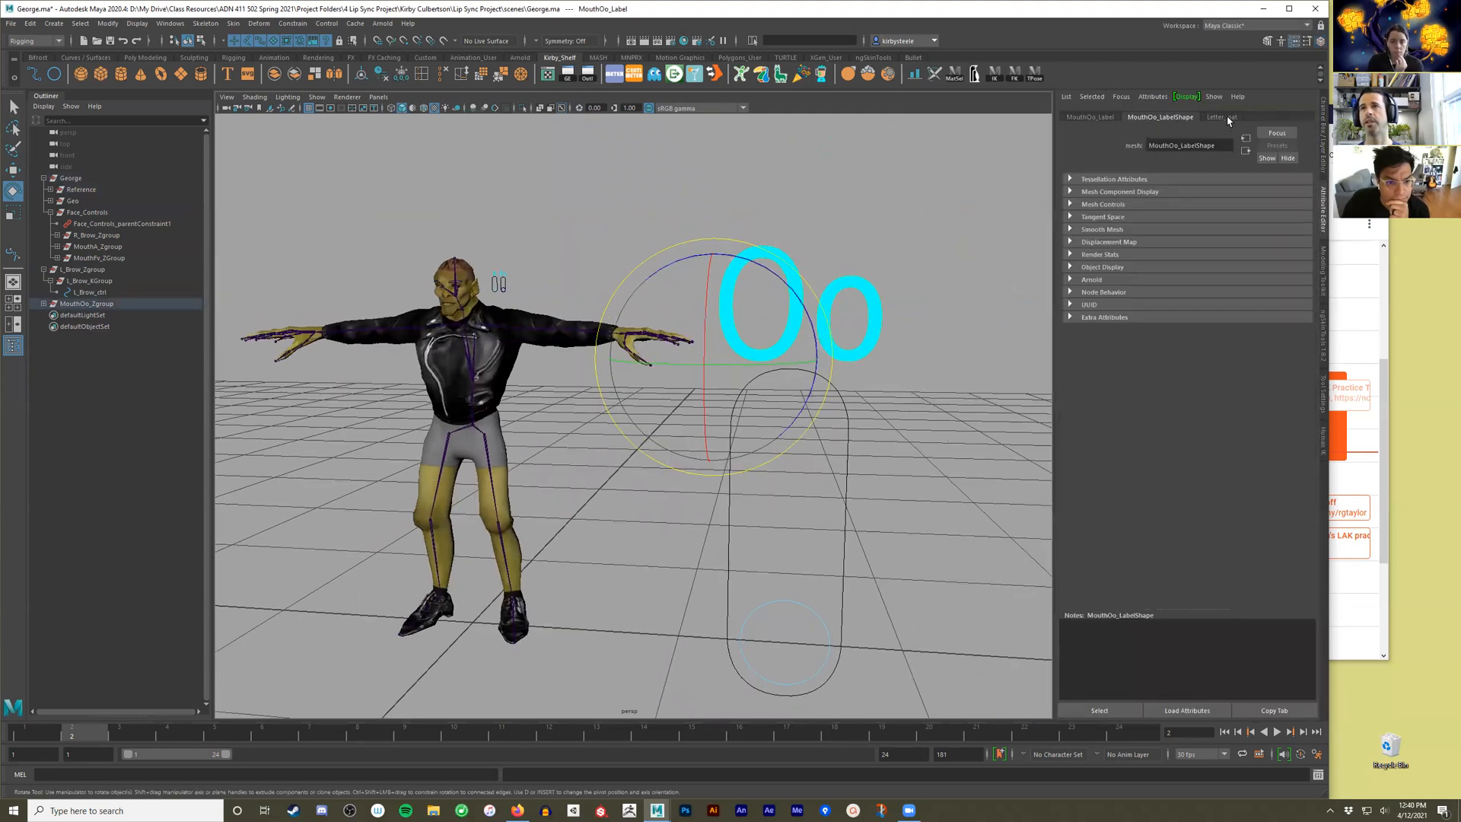
click(1090, 116)
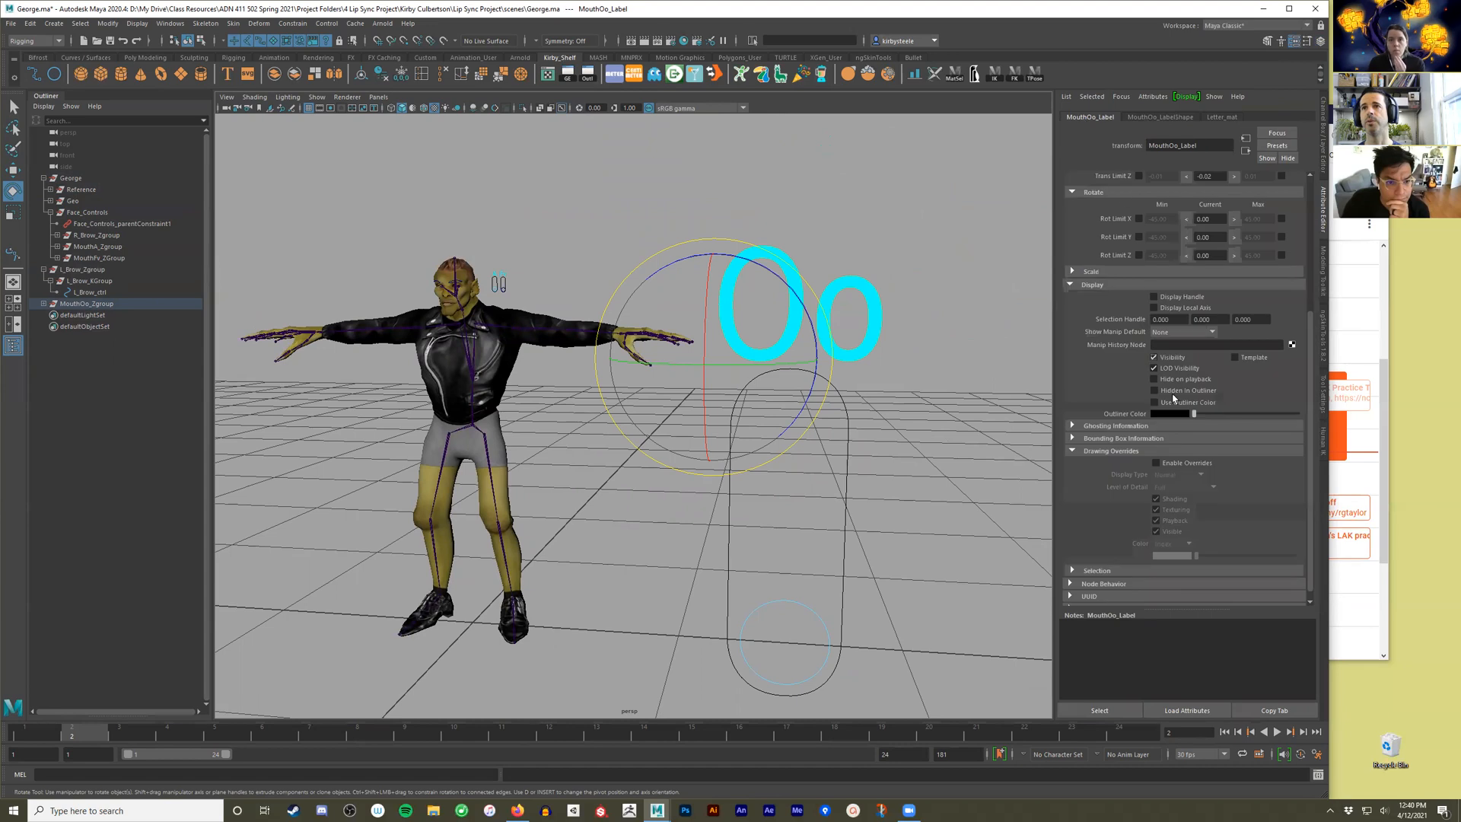
click(1157, 463)
click(1187, 510)
click(751, 491)
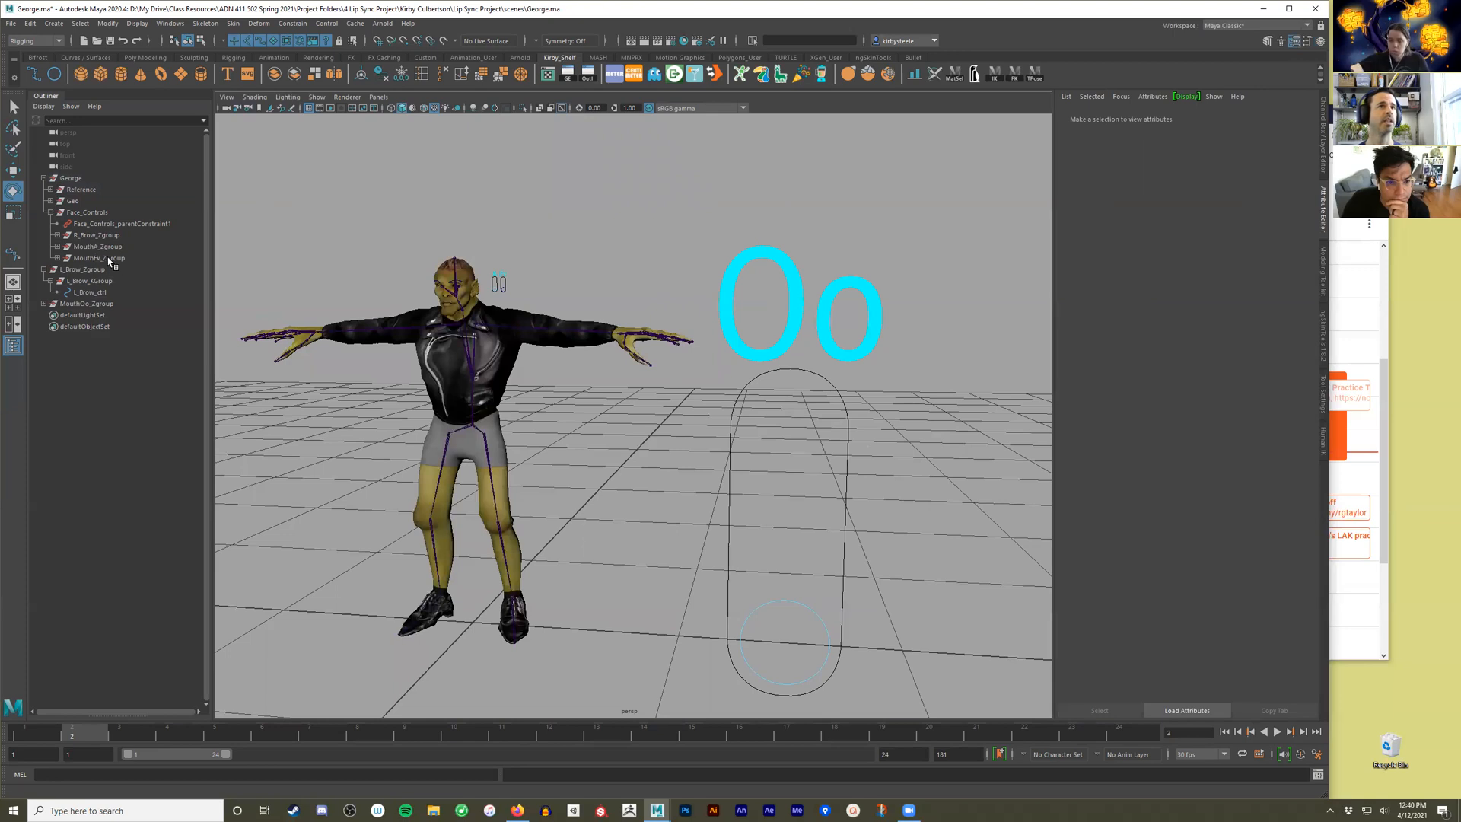
Parent MouthOo_Zgroup under the Face_Controls group.
click(75, 304)
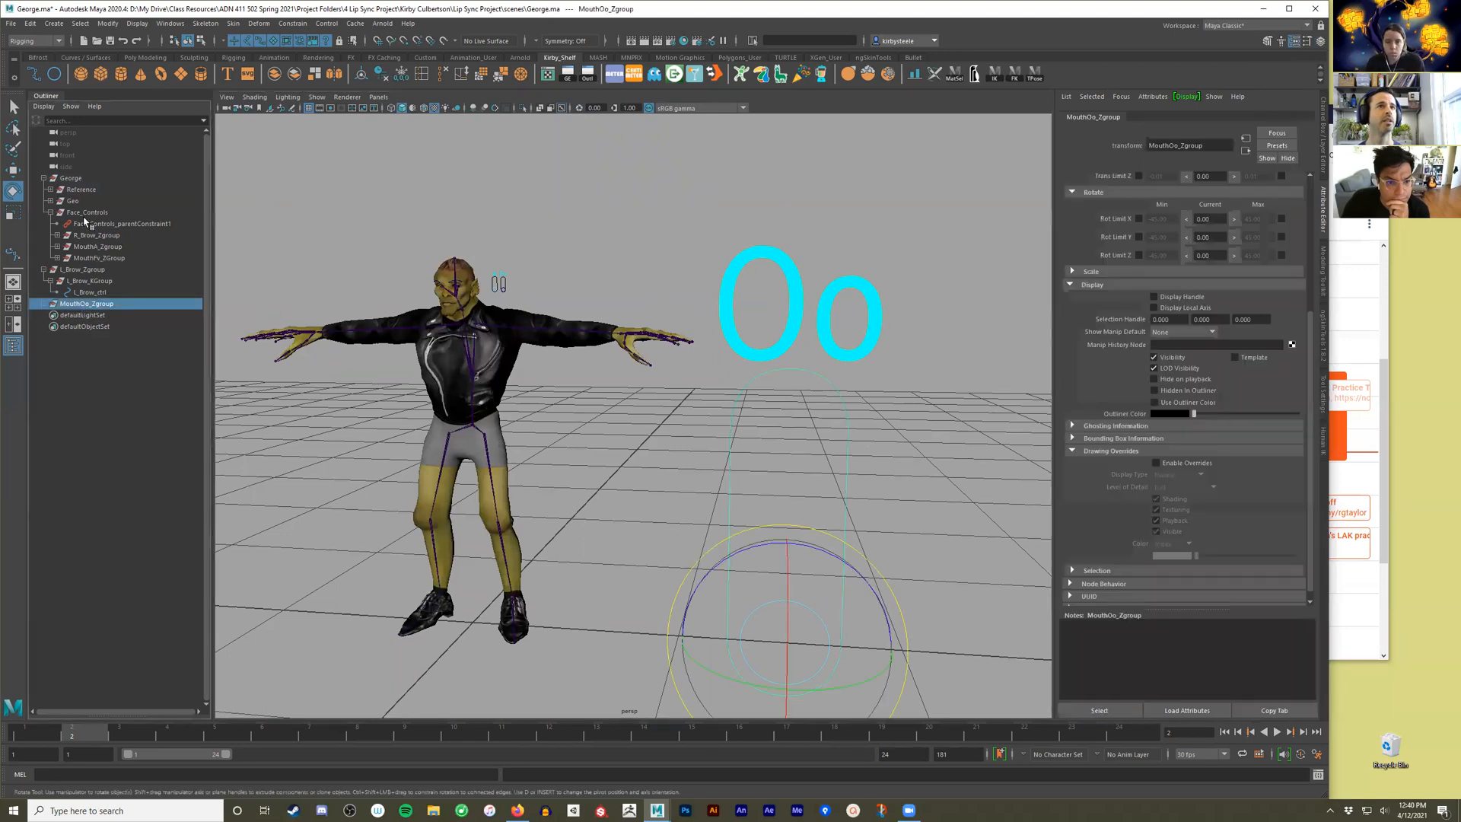
ctrl+click(87, 212)
key(p)
Move MouthOo_Zgroup up beside George's head and scale it down to match the A and Fv sliders.
key(w)
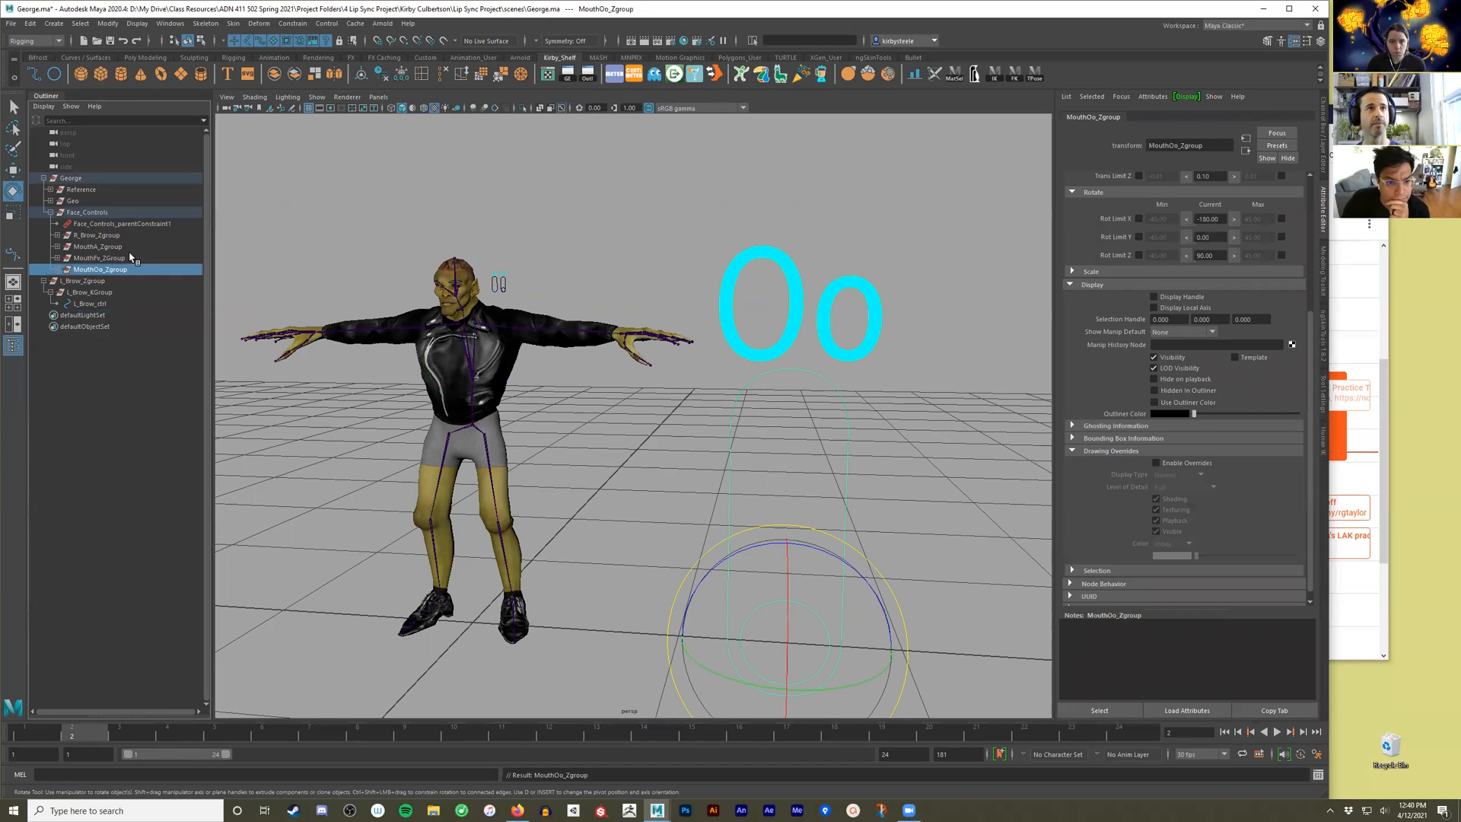
scroll(898, 385, up, 3)
drag(895, 493, 620, 137)
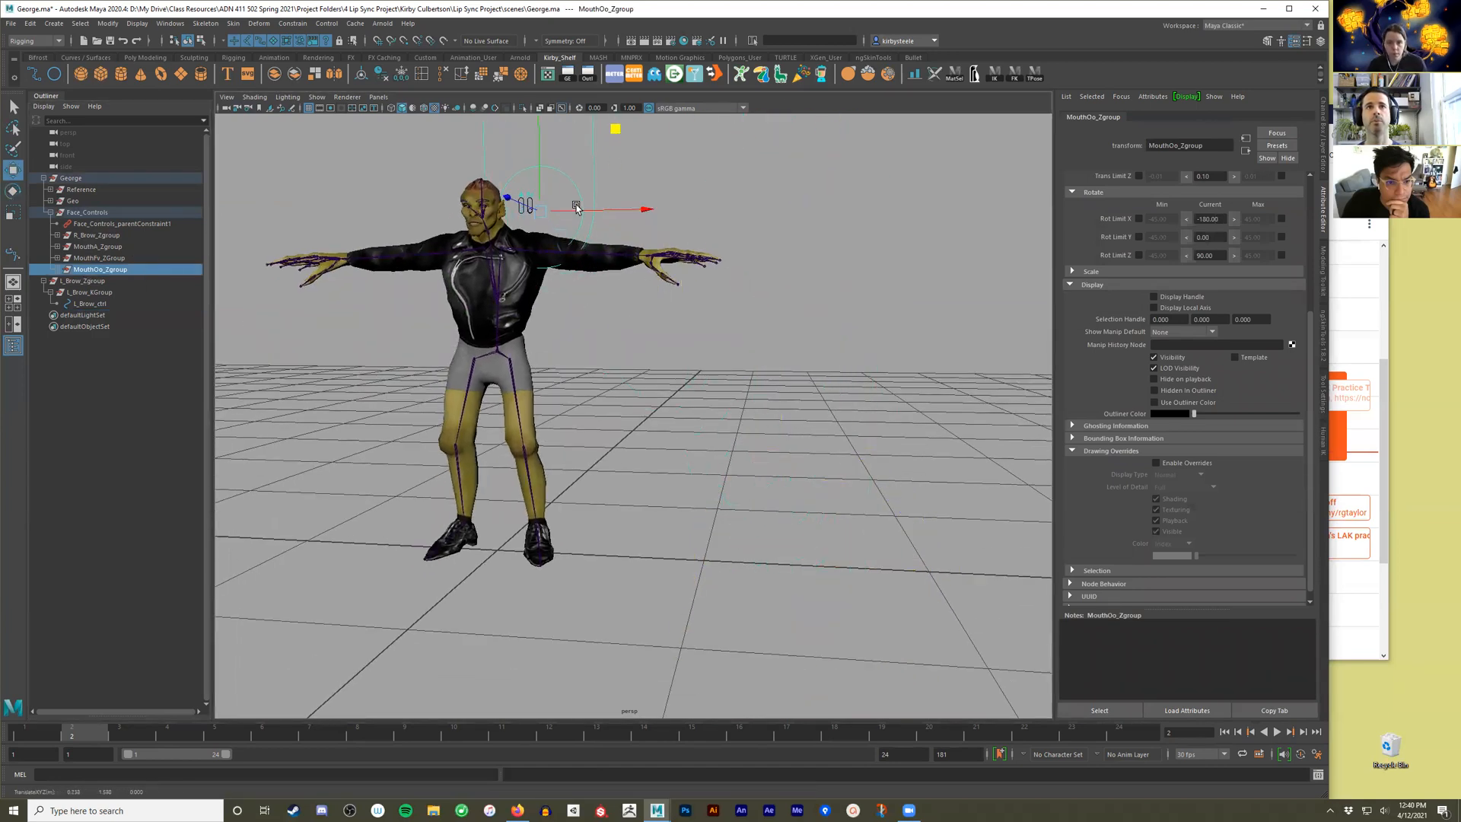
key(r)
key(f)
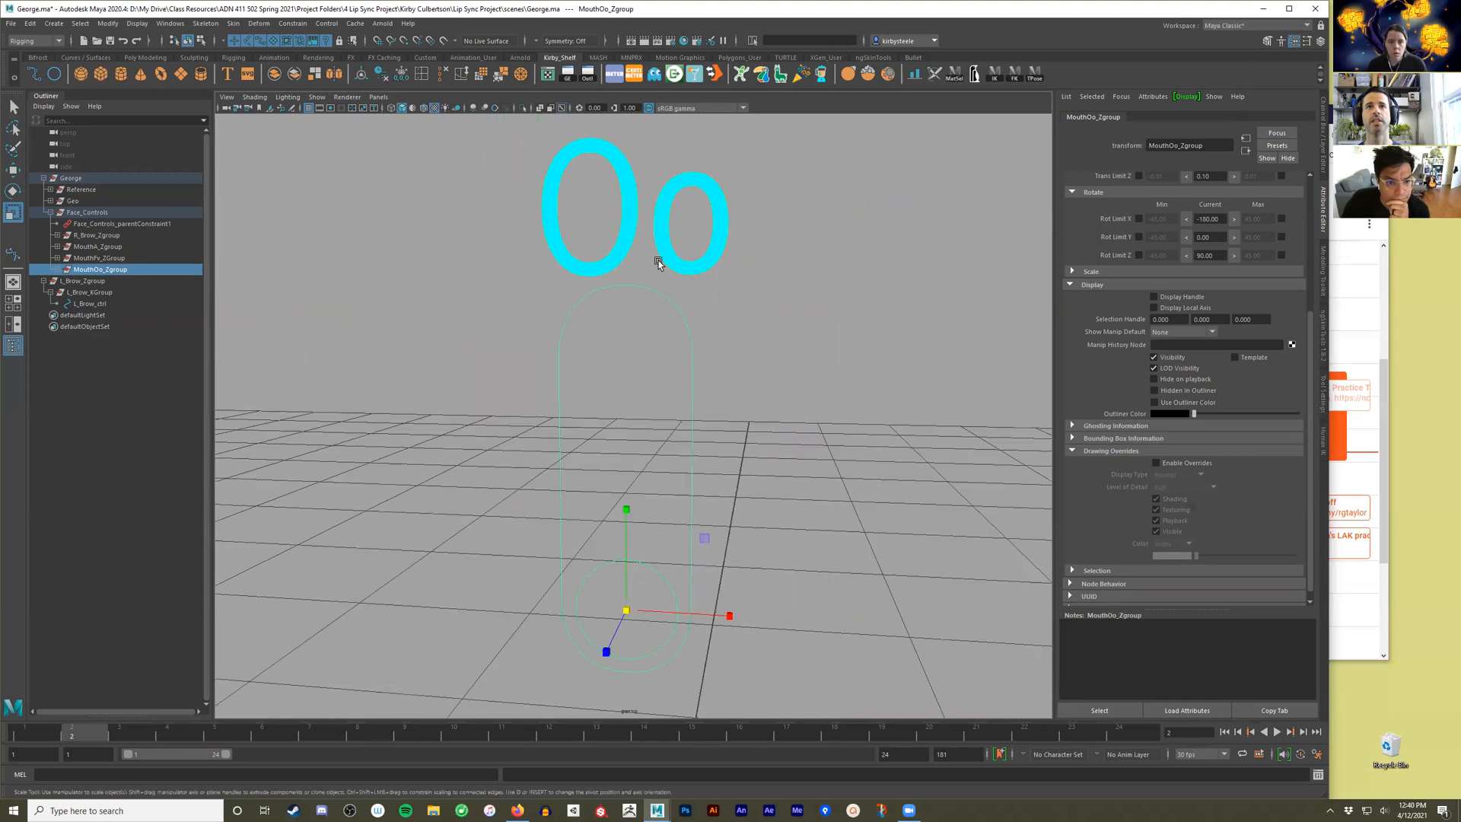
alt+right_drag(778, 354, 662, 375)
alt+drag(662, 375, 673, 523)
Reposition MouthOo_Zgroup so the Oo slider lines up beside the Fv slider.
key(w)
key(f)
alt+drag(631, 449, 754, 589)
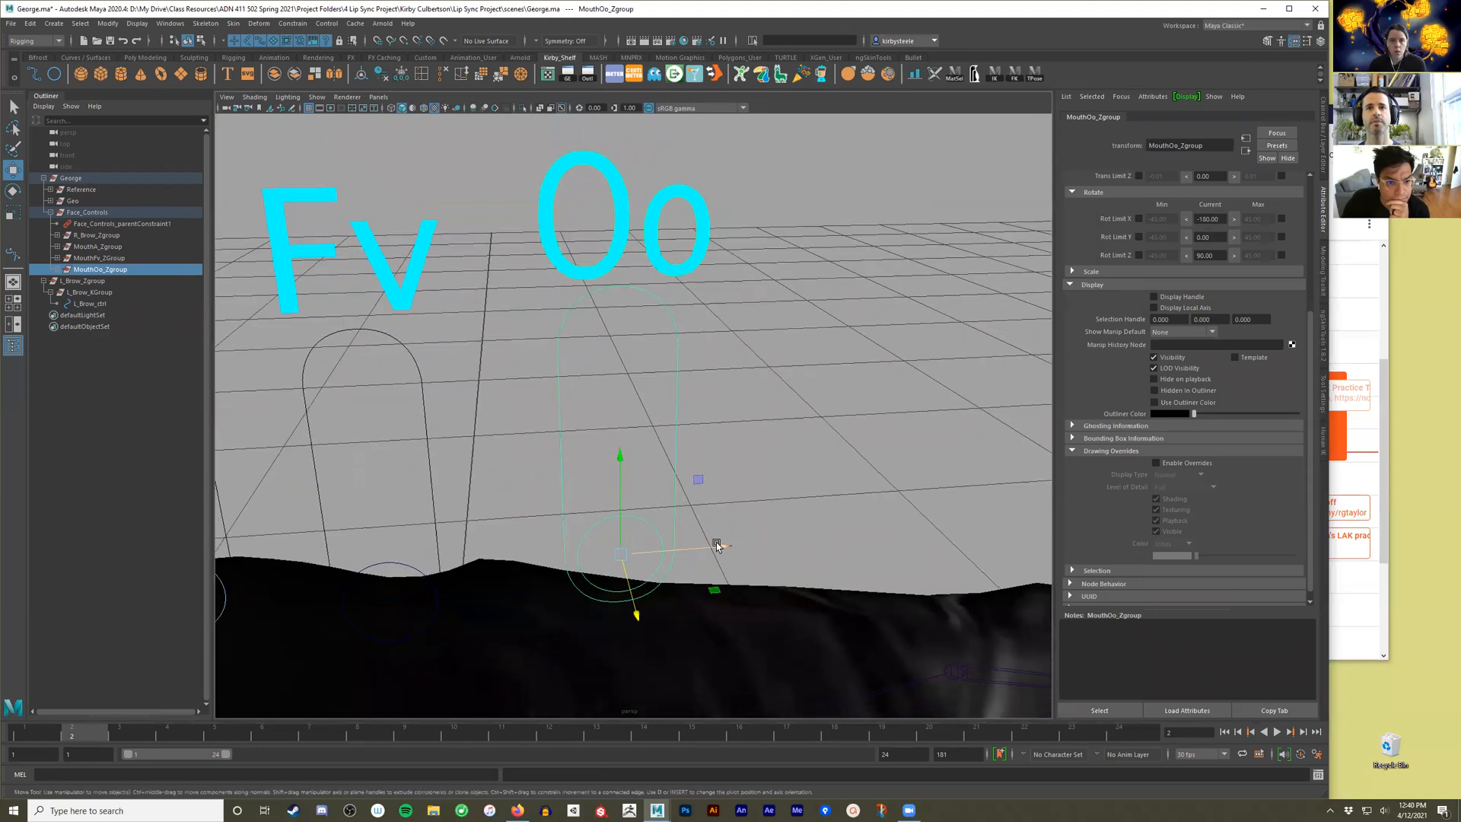
alt+drag(711, 541, 622, 451)
drag(710, 543, 759, 401)
click(731, 493)
Set the drawing override color of MouthFv_ctrl to light blue, matching the other slider controls.
click(776, 399)
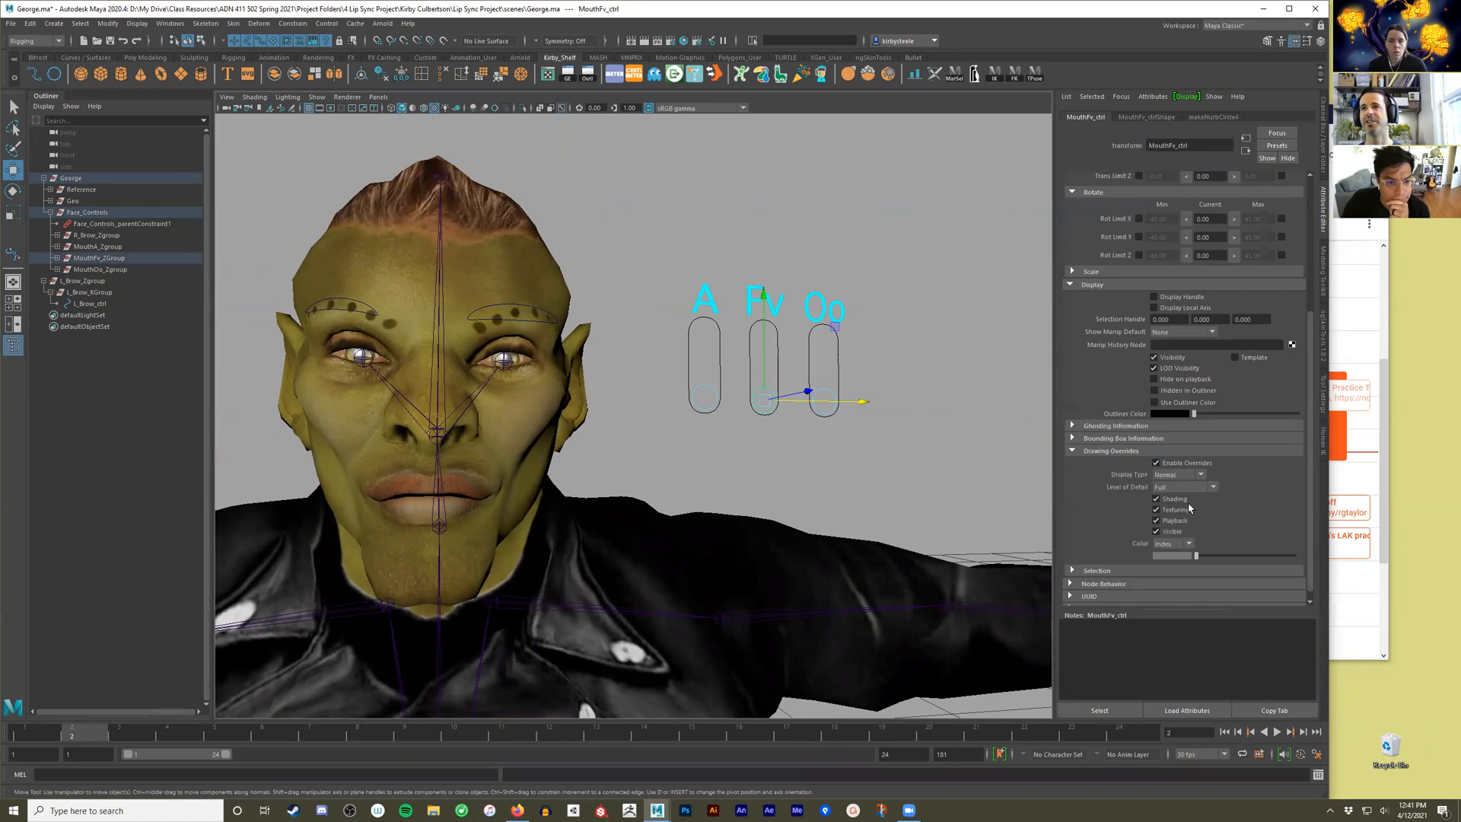
mouse_move(1197, 561)
mouse_down()
mouse_move(1271, 561)
mouse_move(1259, 567)
mouse_up()
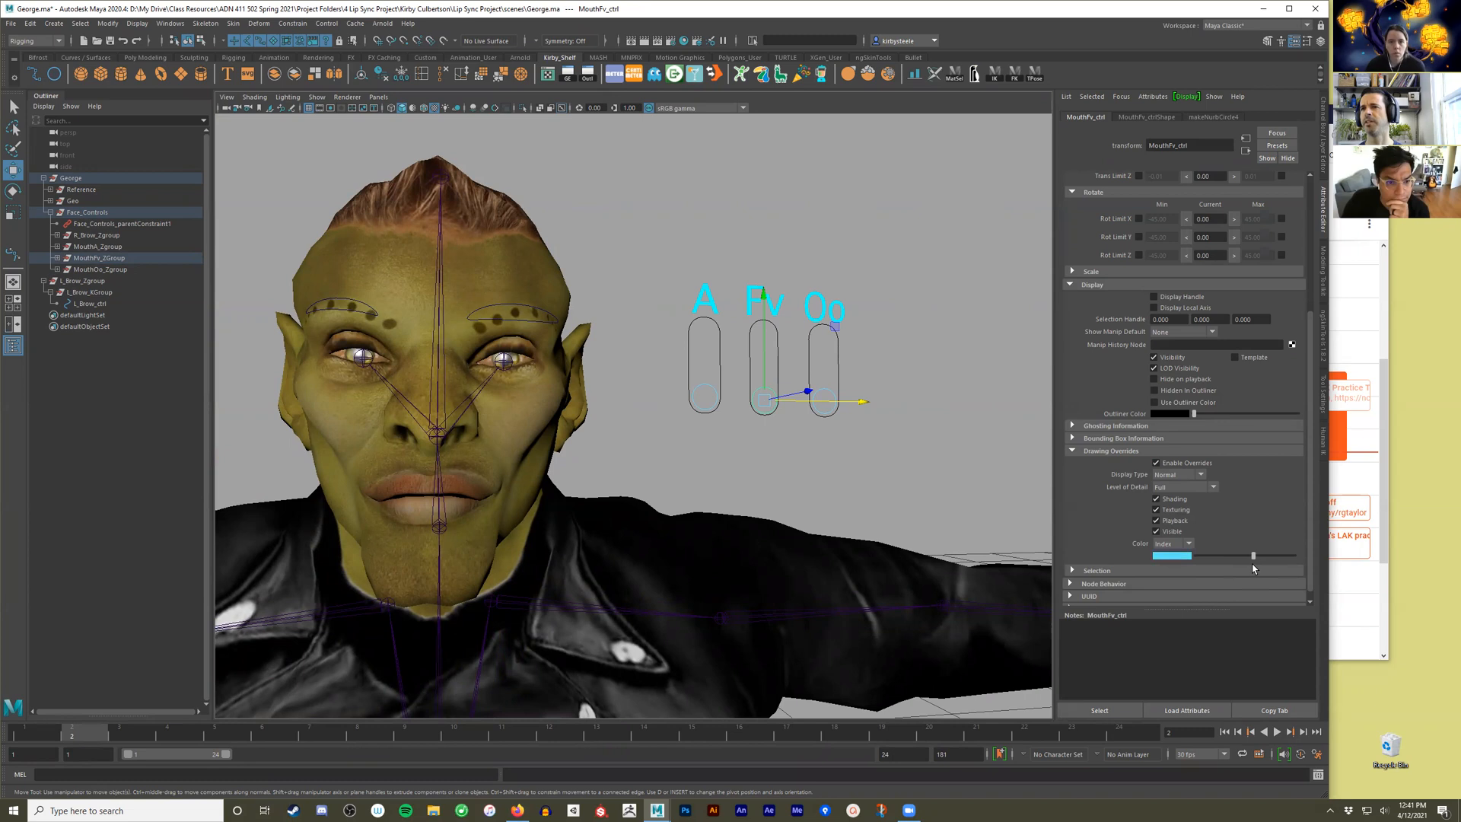
click(877, 418)
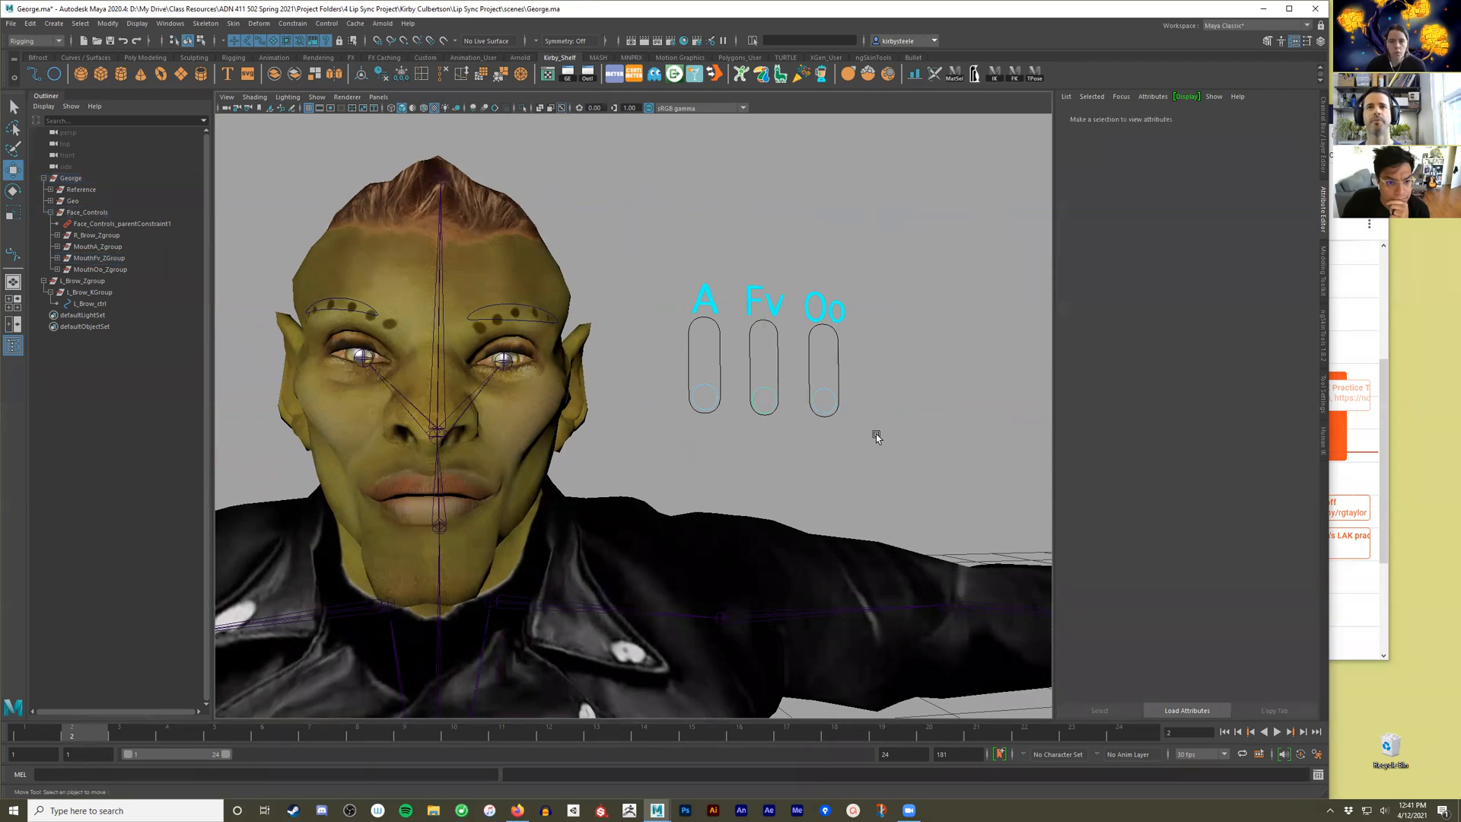
Select the head mesh H_DDS_MidRes and switch to the Pose Sculpting workspace.
alt+drag(876, 433, 856, 434)
mouse_move(881, 380)
mouse_down()
mouse_move(810, 415)
mouse_move(854, 414)
mouse_move(890, 367)
mouse_up()
alt+drag(842, 441, 888, 389)
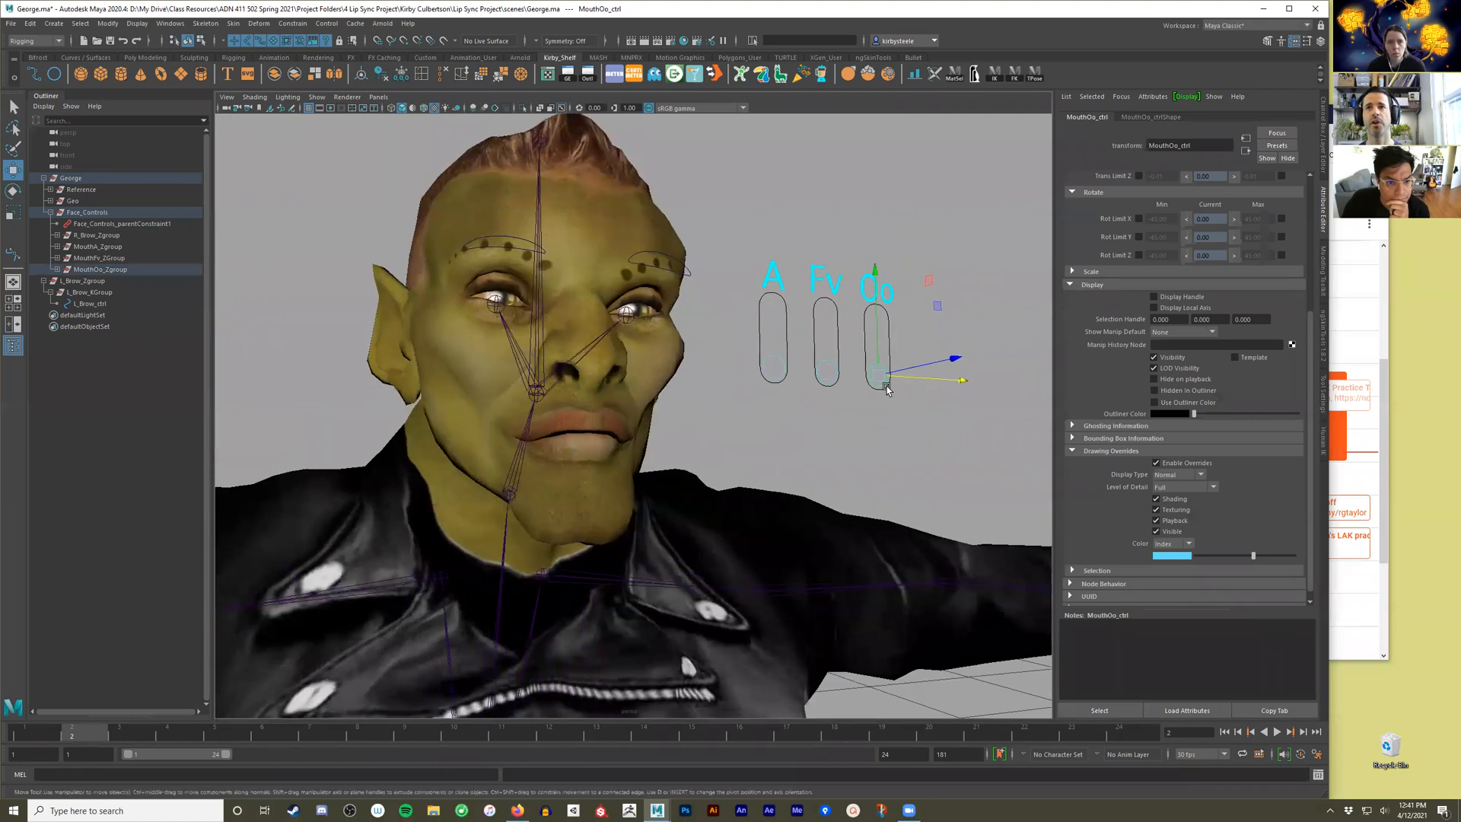
click(647, 349)
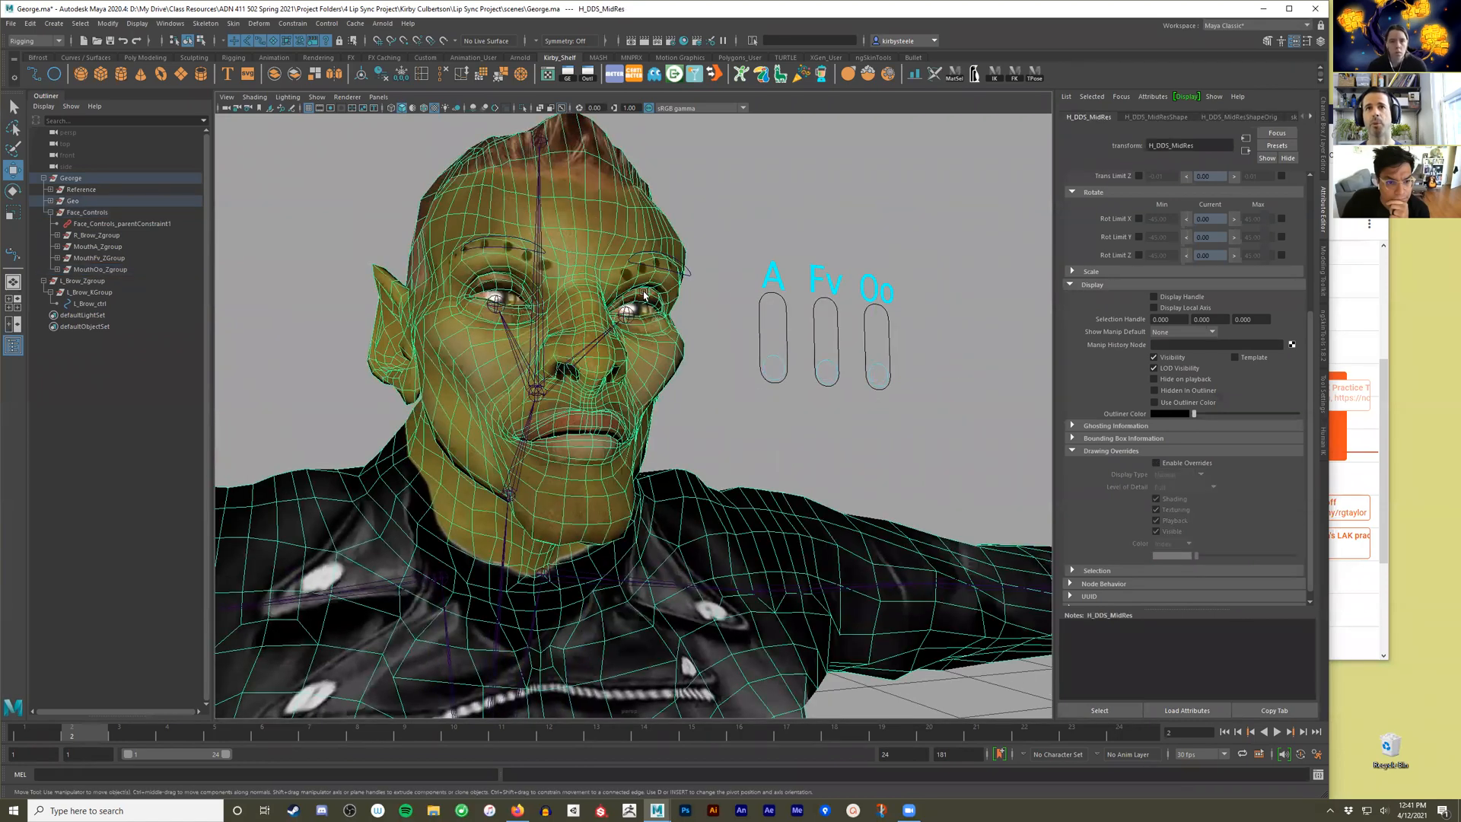
alt+drag(697, 414, 699, 419)
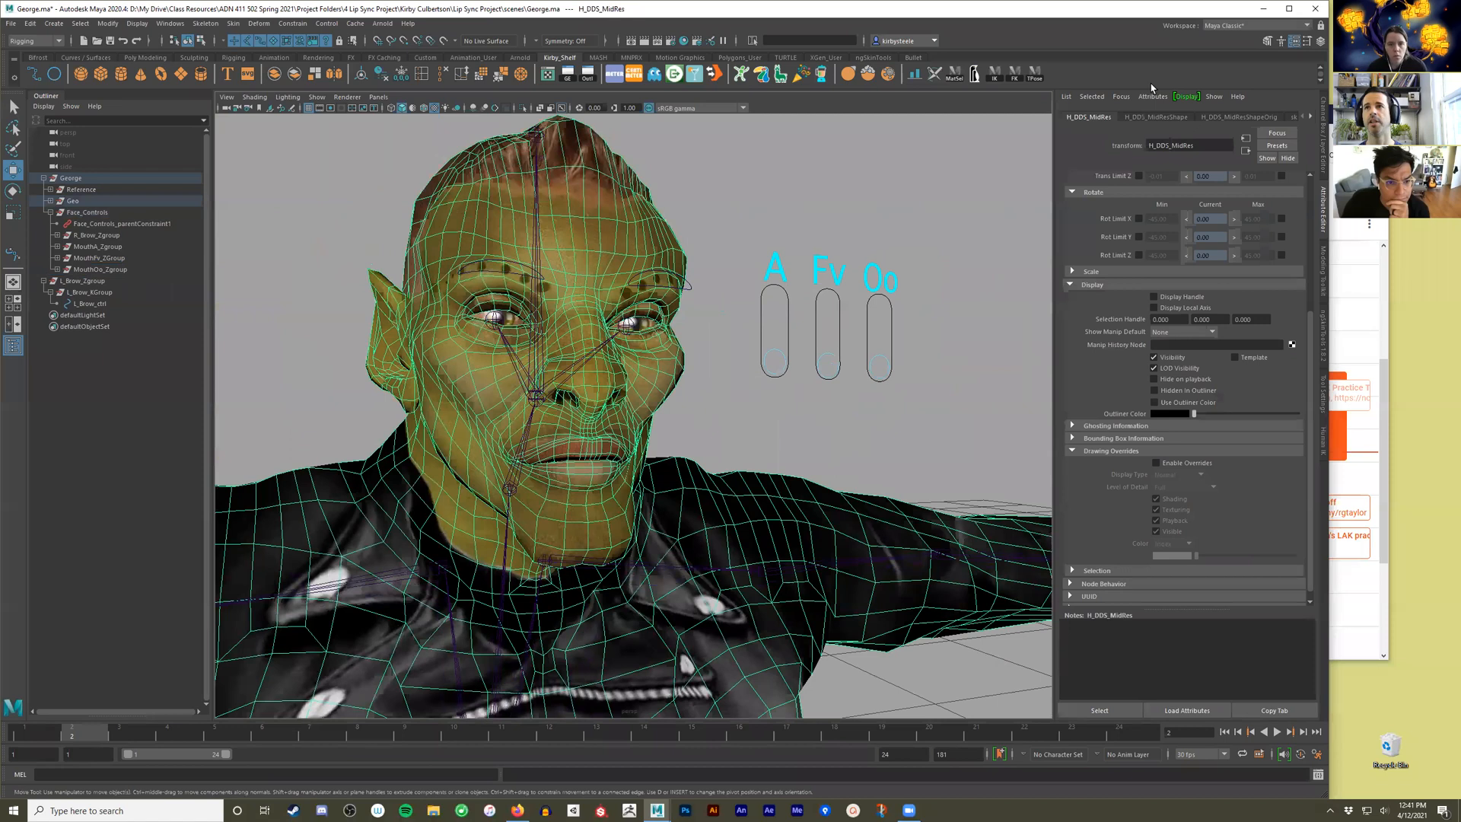
click(1249, 27)
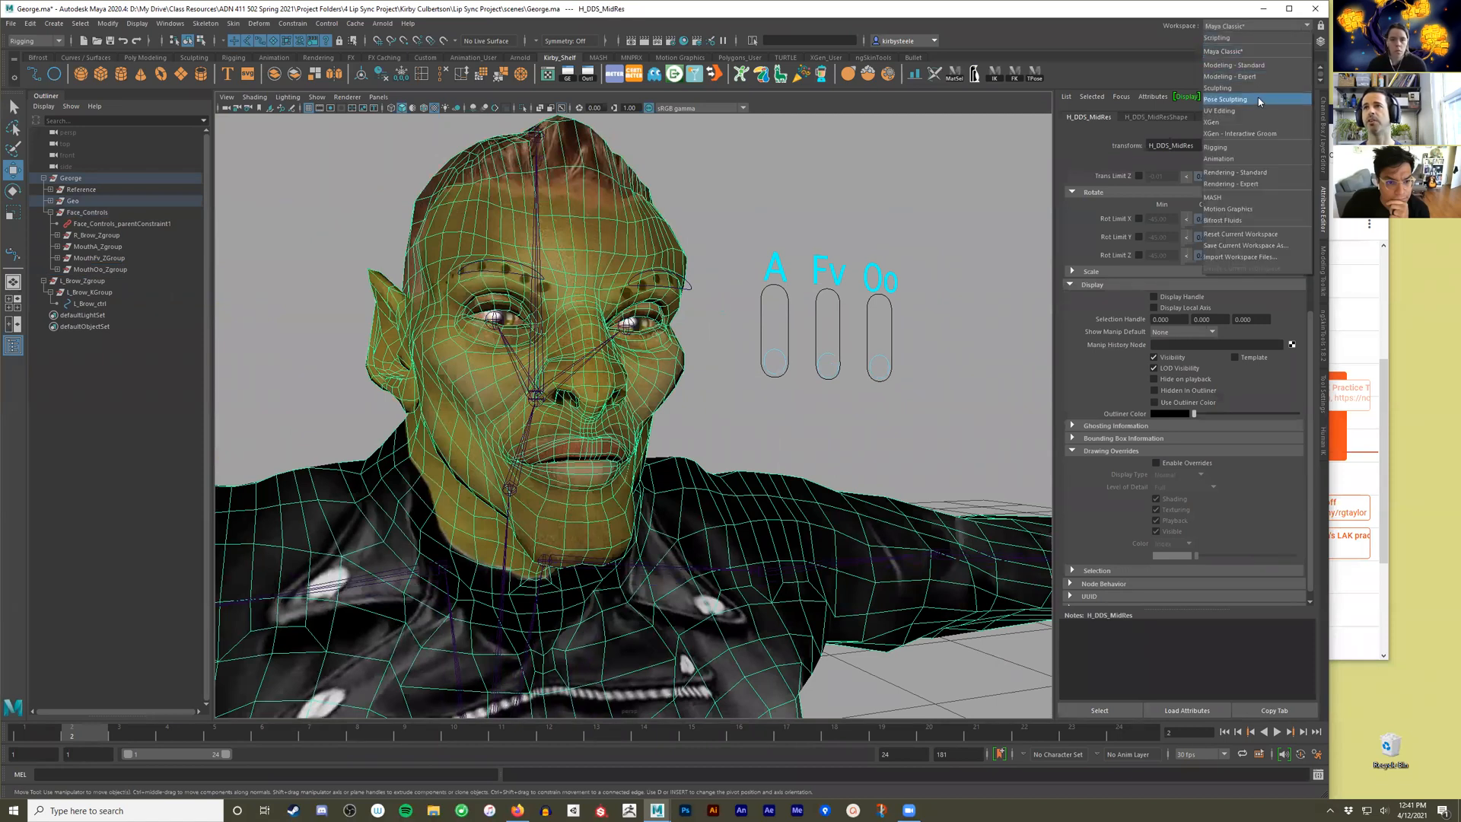
click(1213, 206)
Open Set Driven Key and load MouthOo_ctrl as the driver with its Translate Y channel.
mouse_move(731, 428)
alt+mouse_down()
mouse_move(744, 434)
mouse_move(730, 446)
alt+mouse_up()
key(ctrl+z)
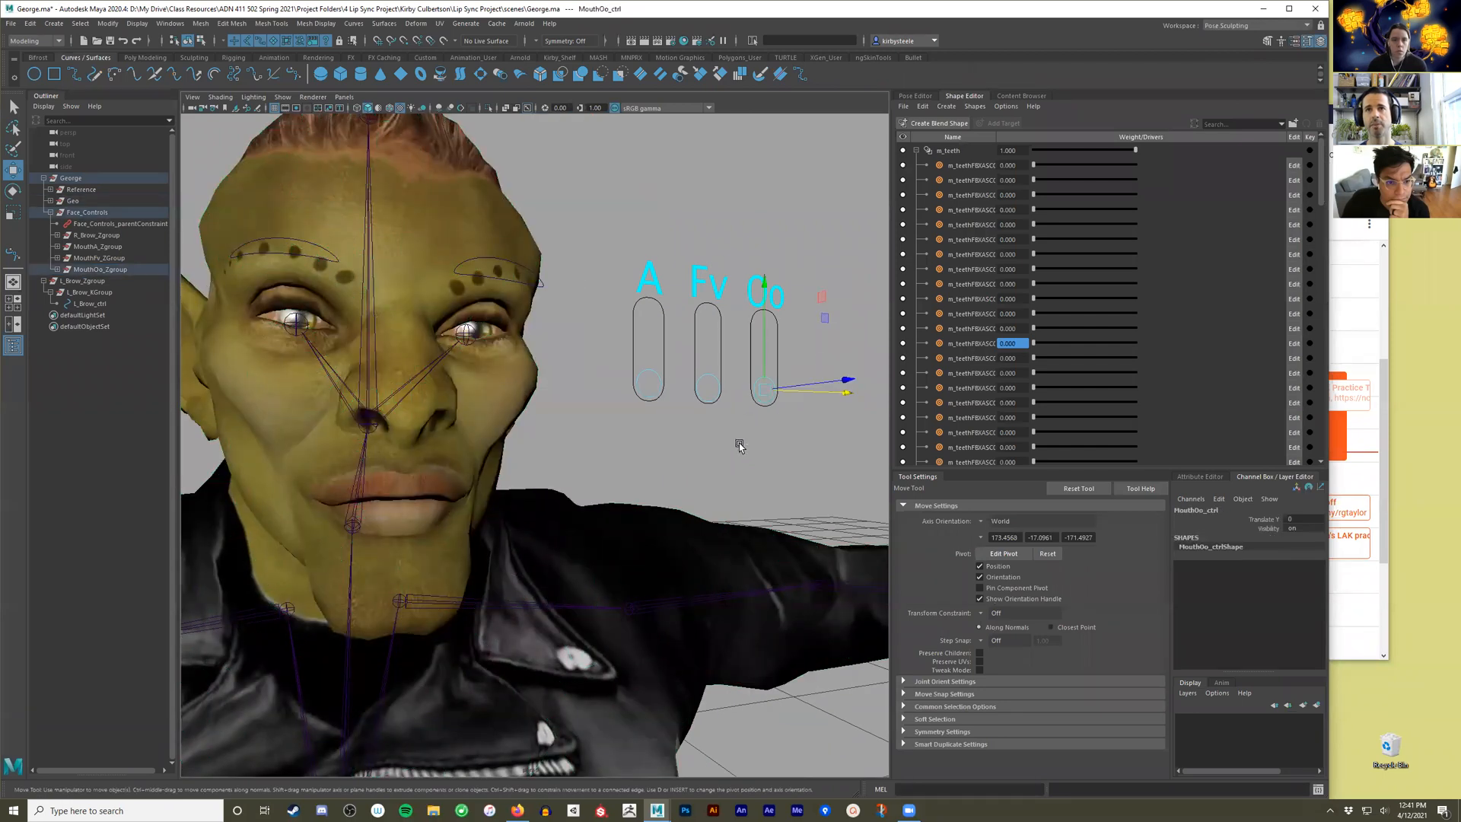
click(1264, 521)
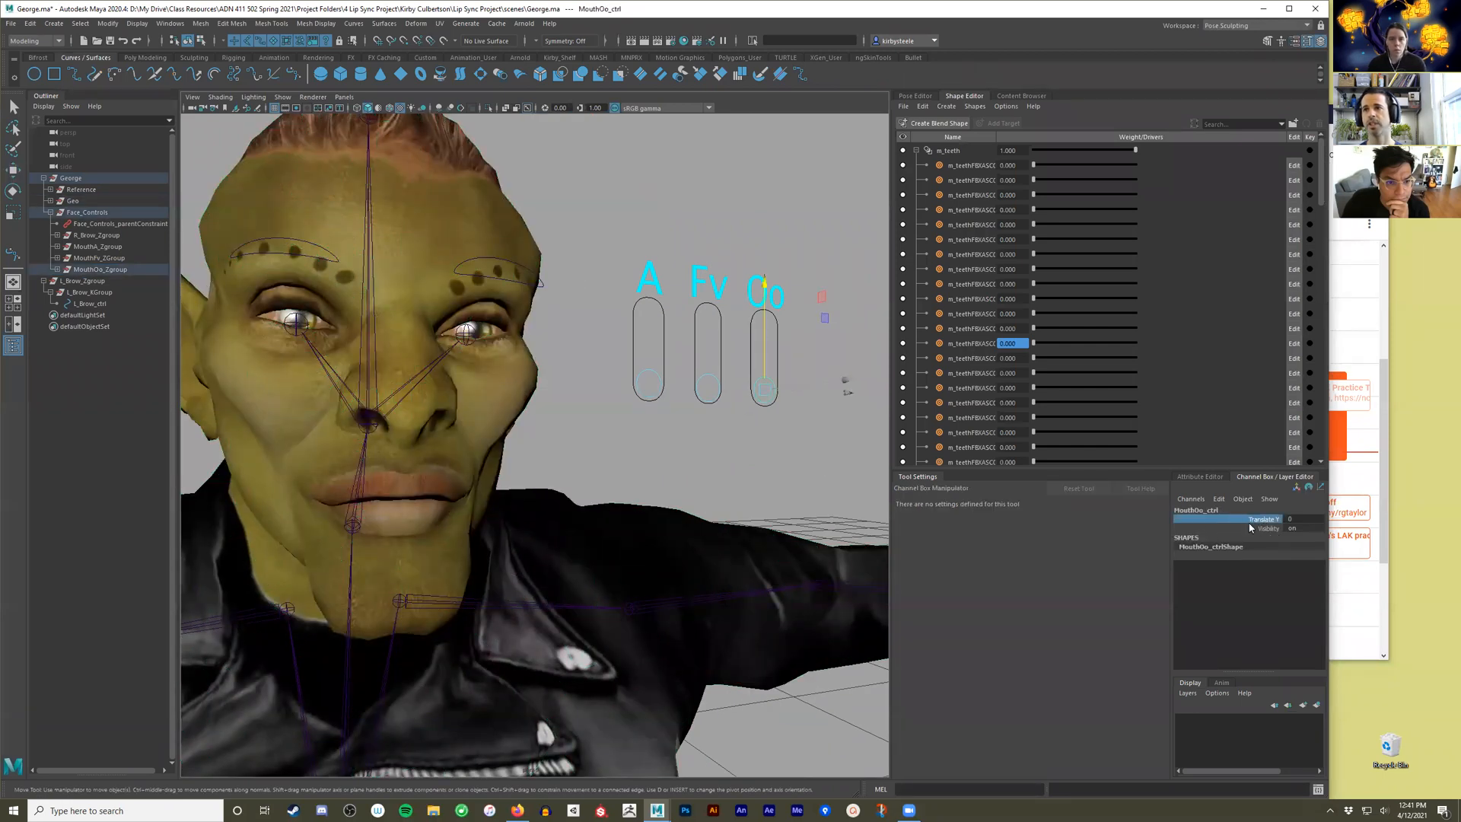
click(1219, 498)
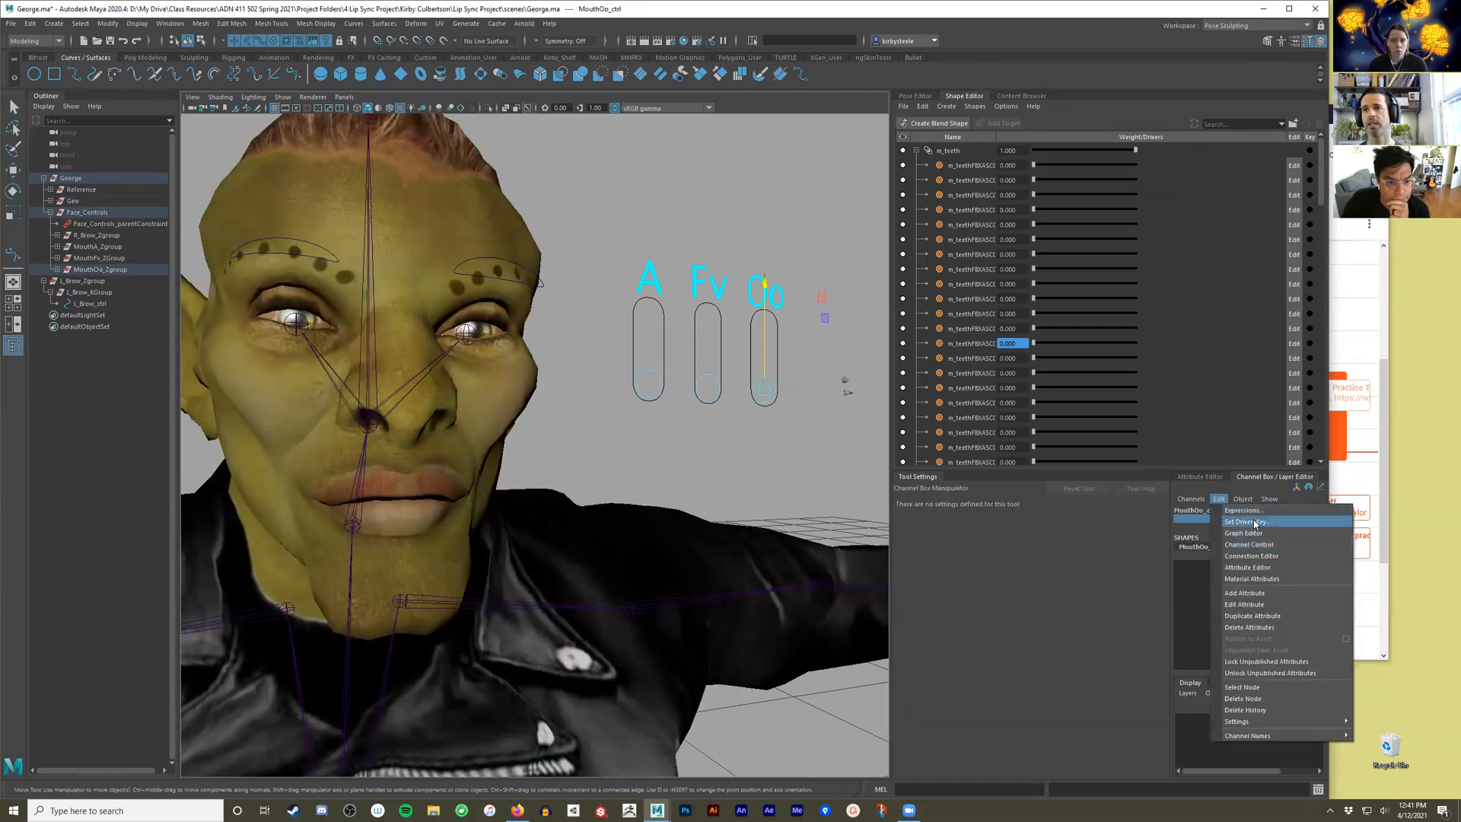
click(1247, 522)
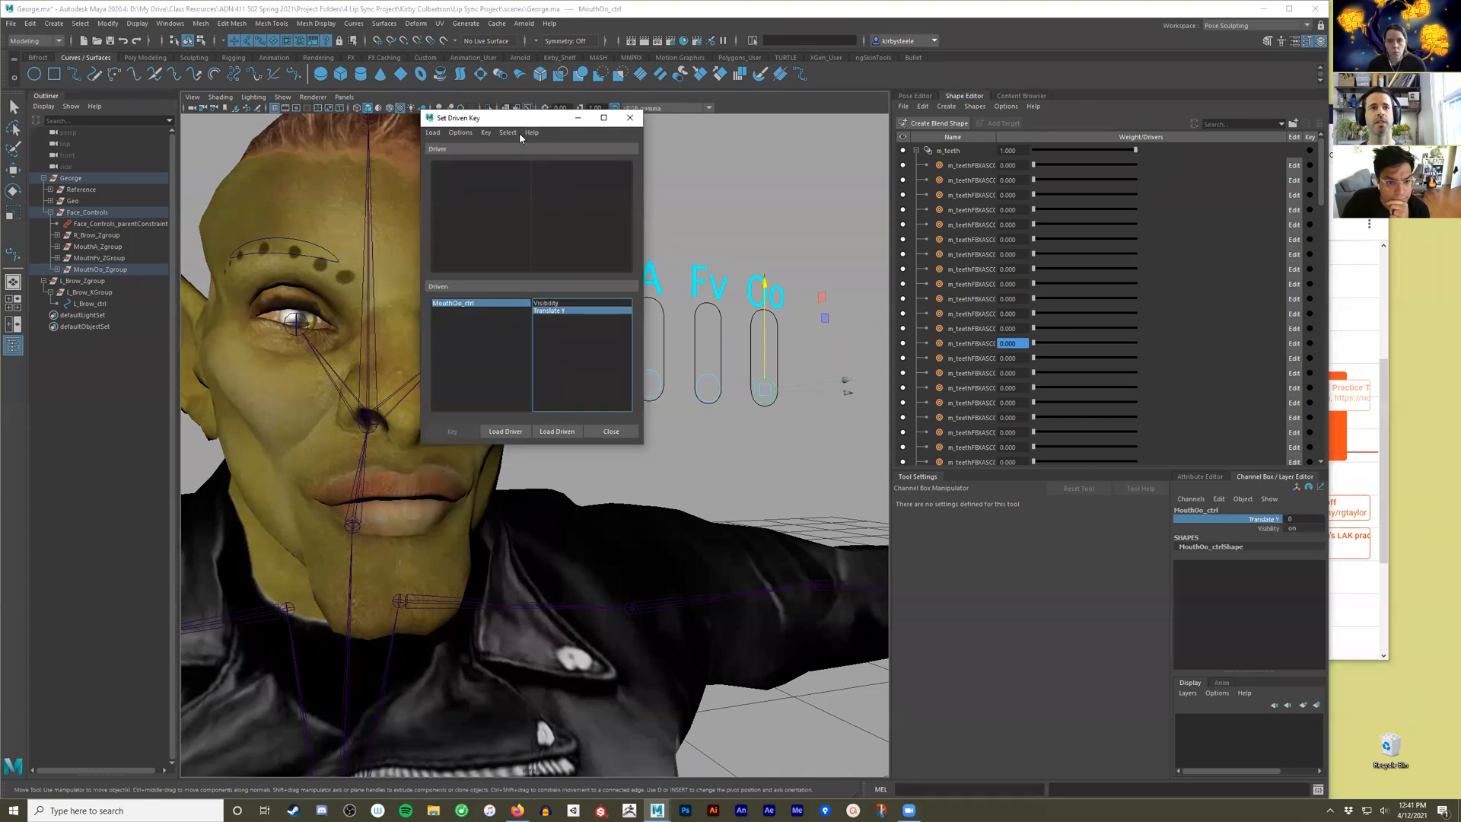
click(252, 682)
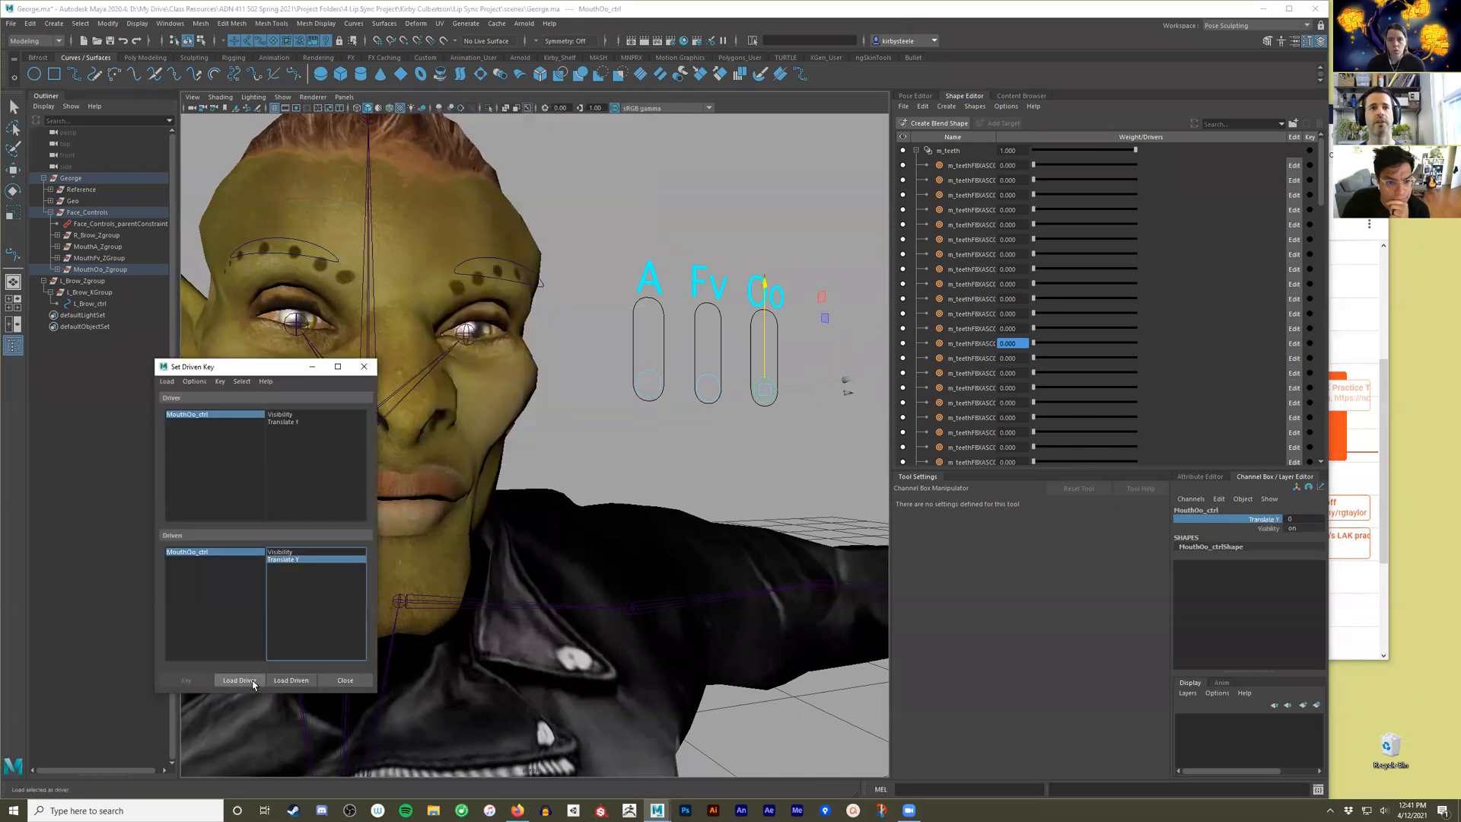
click(260, 357)
click(285, 422)
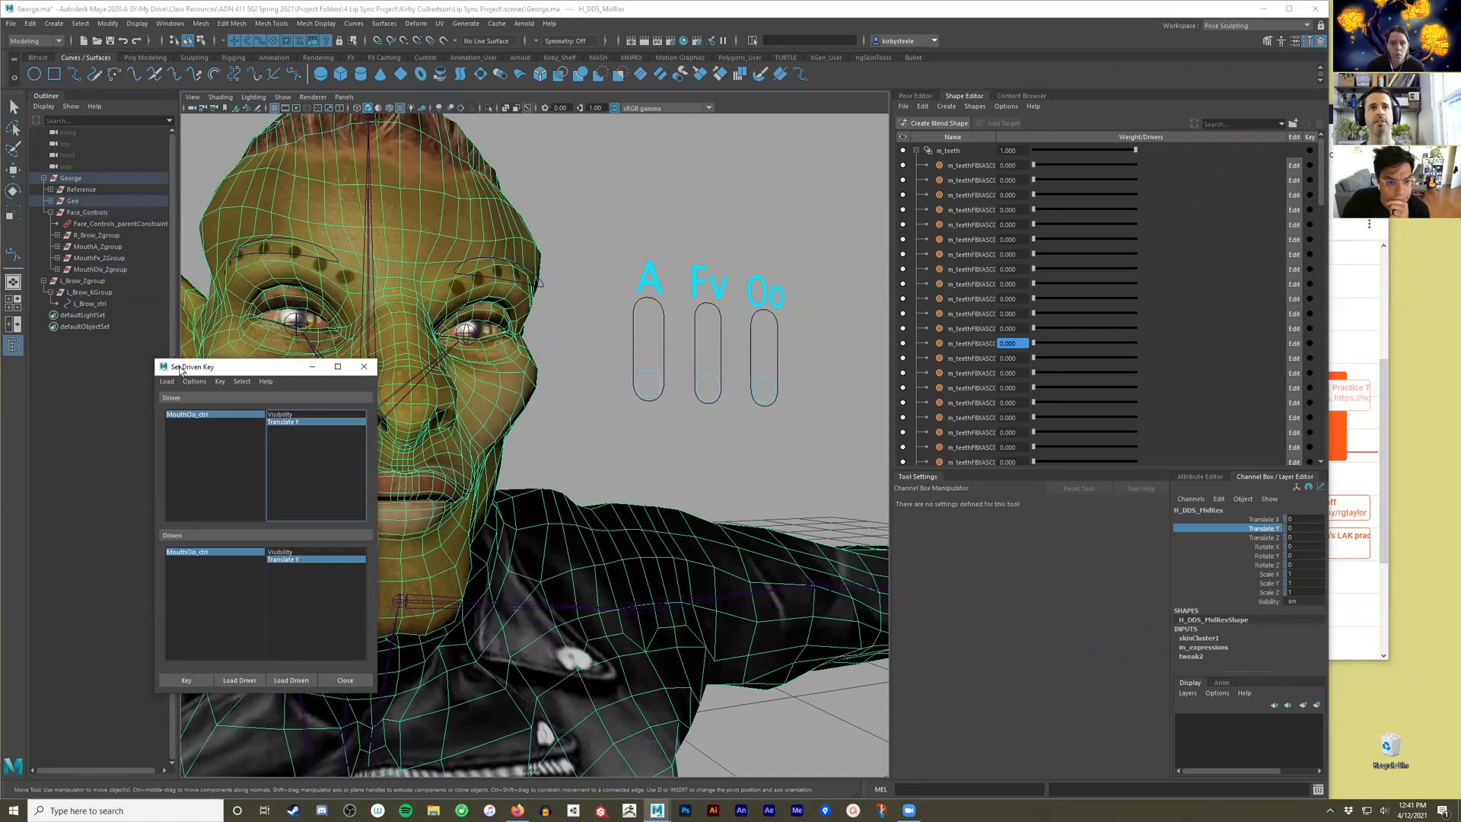
Load the m_expressions blend shape node as the driven object in Set Driven Key and widen the window to read its target names.
drag(181, 371, 95, 362)
alt+drag(643, 426, 680, 428)
click(624, 389)
click(624, 390)
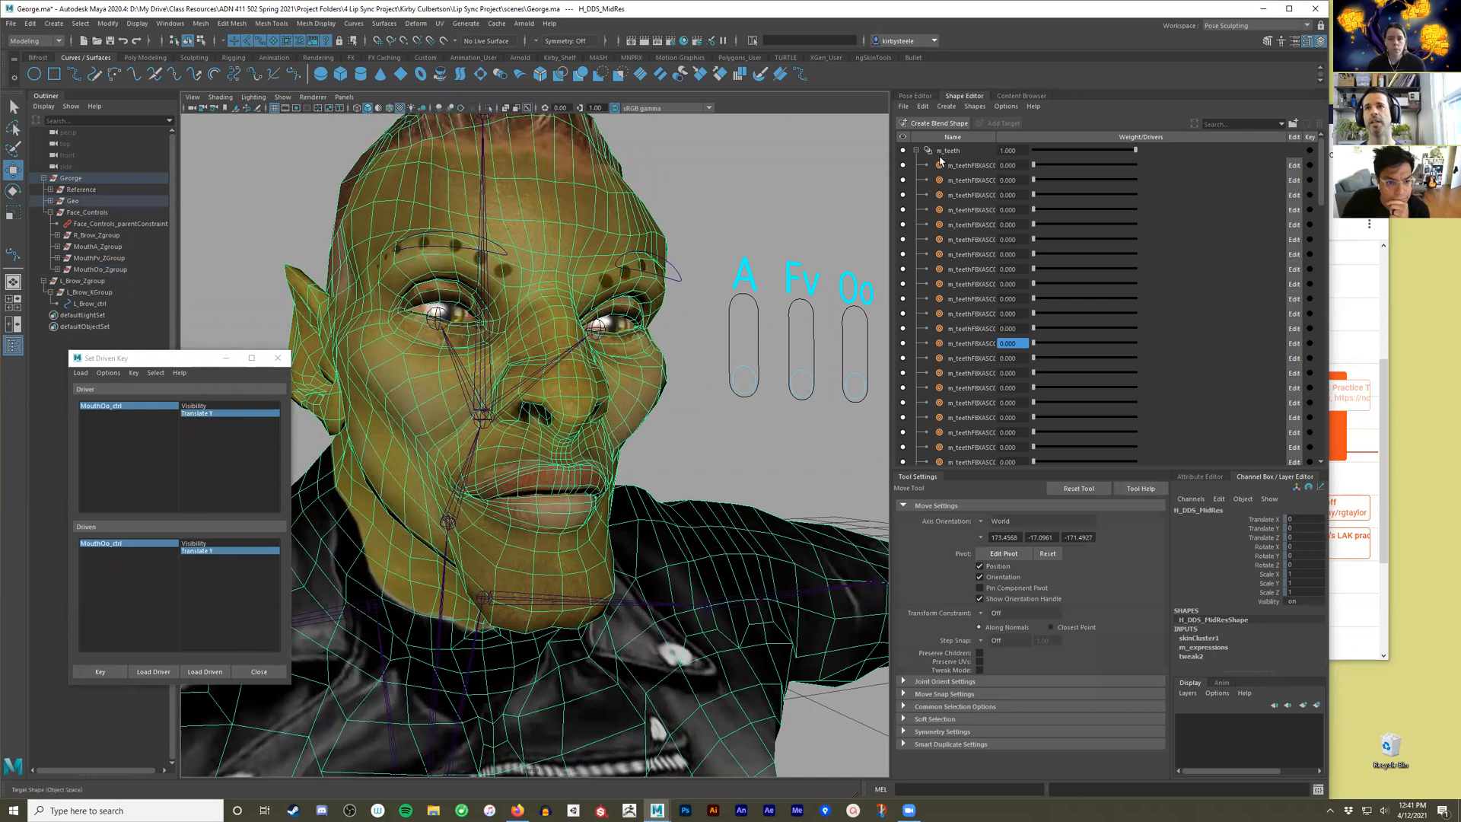
click(918, 151)
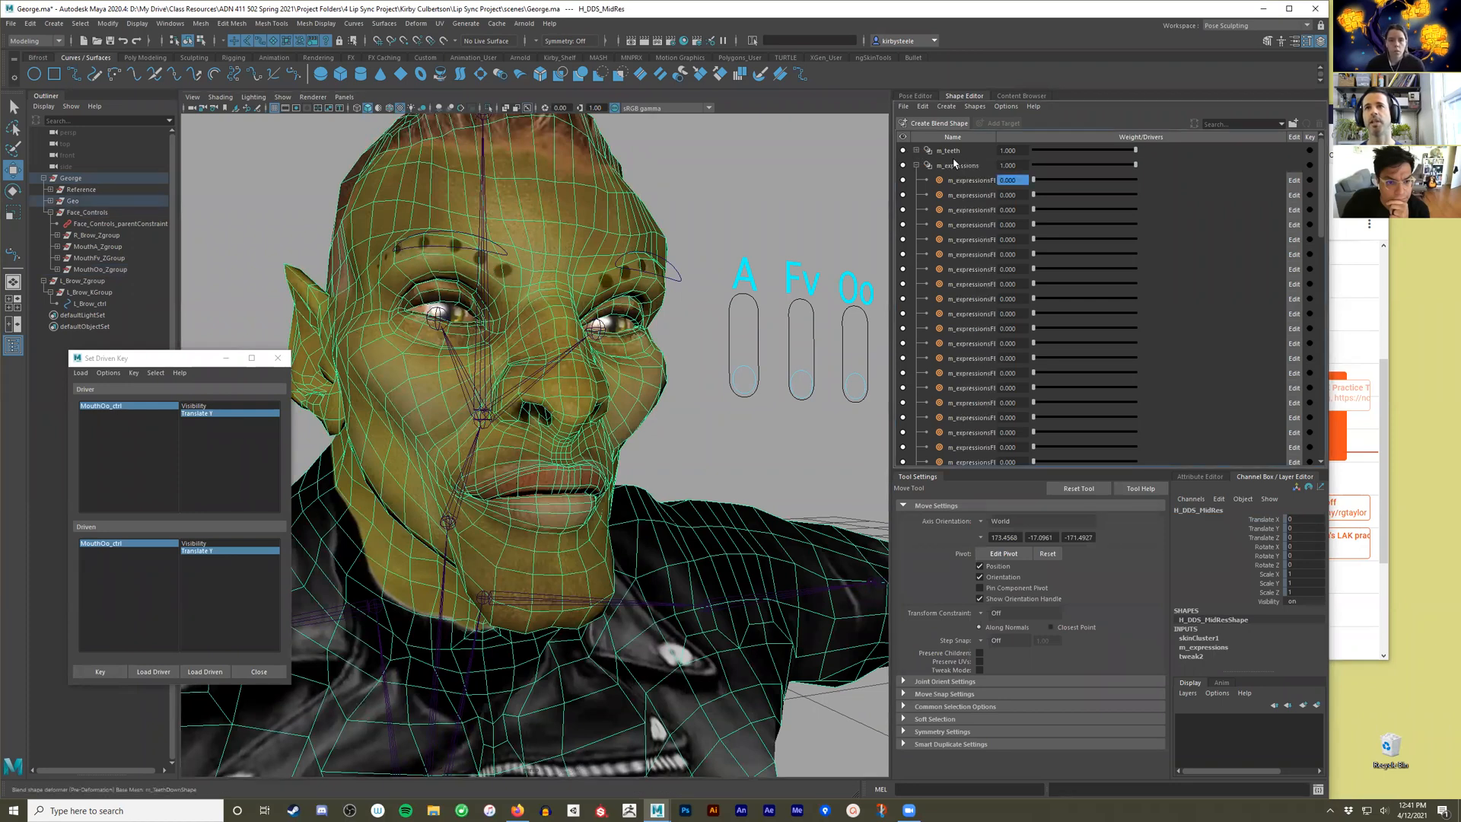
click(964, 166)
right_click(974, 169)
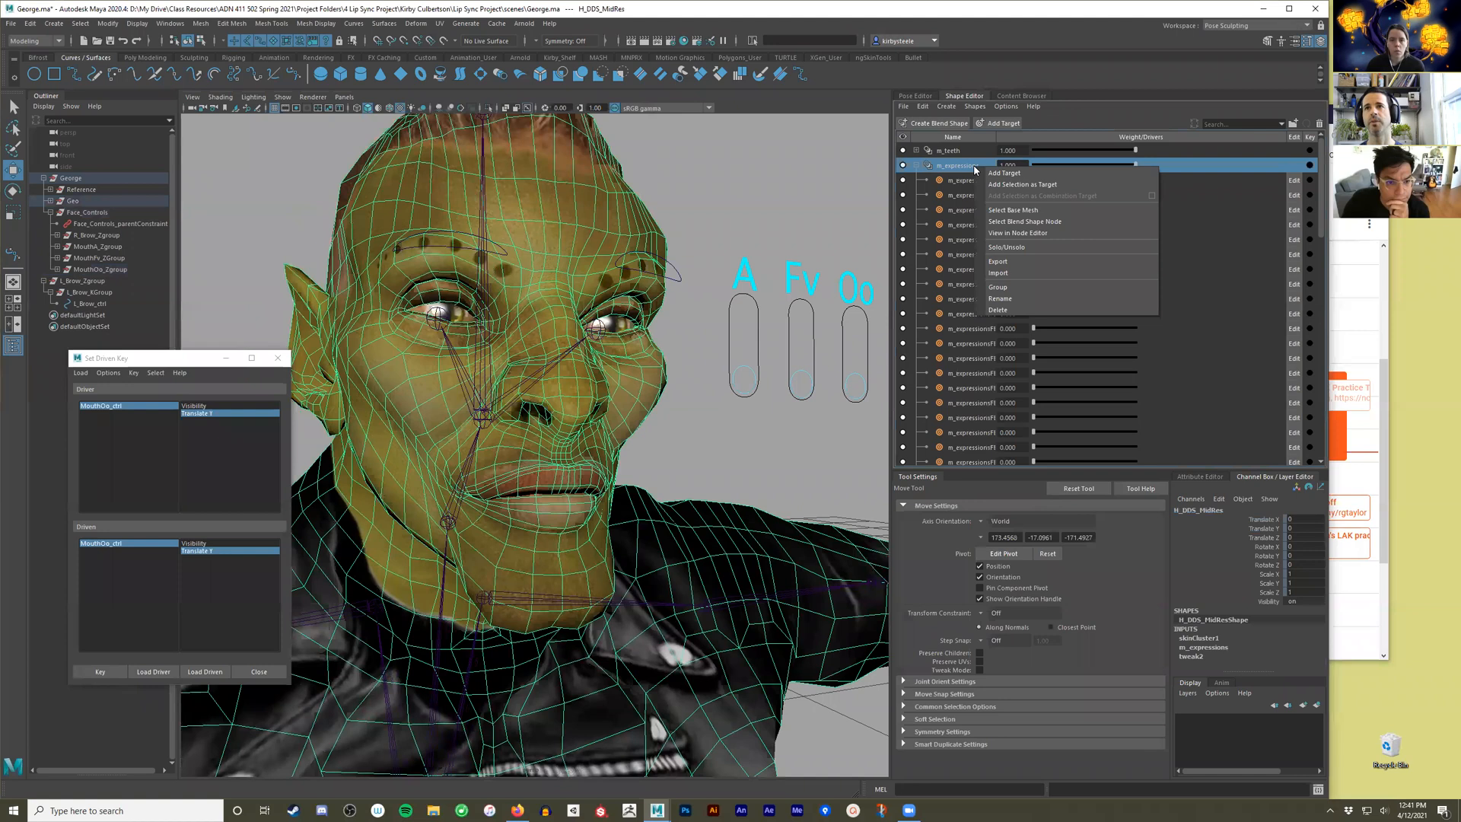
click(1012, 219)
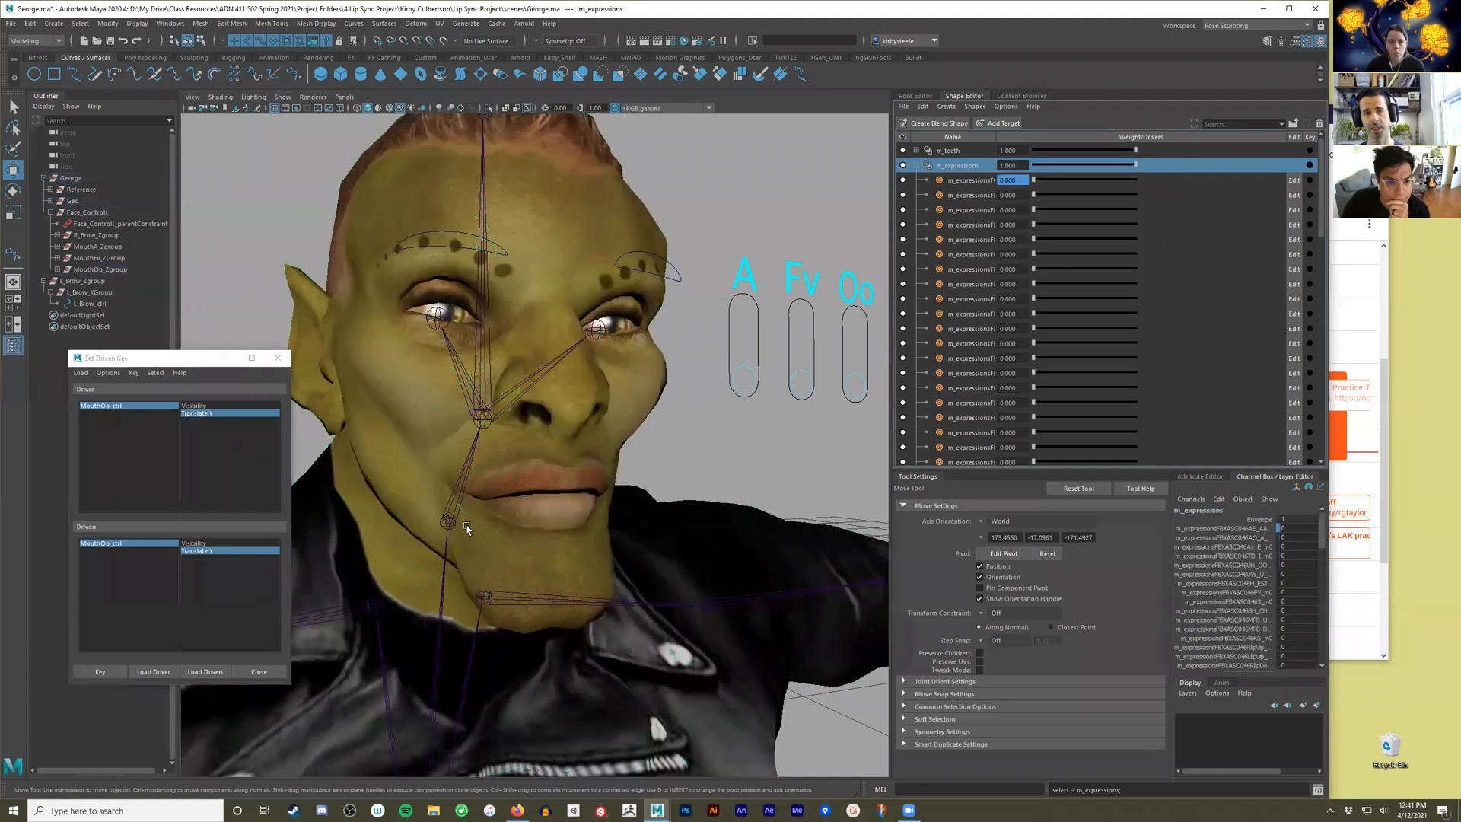
click(213, 677)
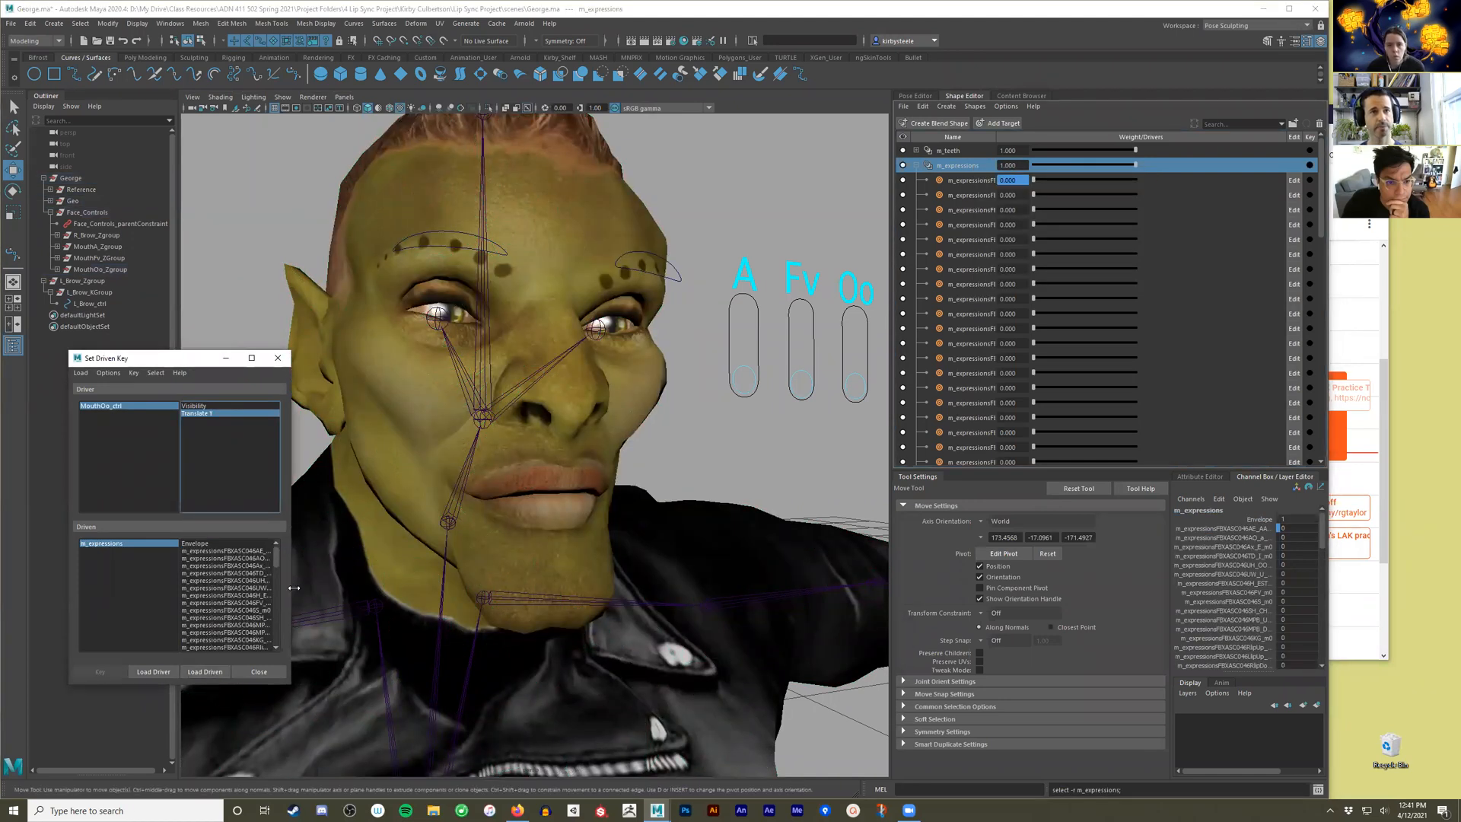
drag(291, 589, 470, 649)
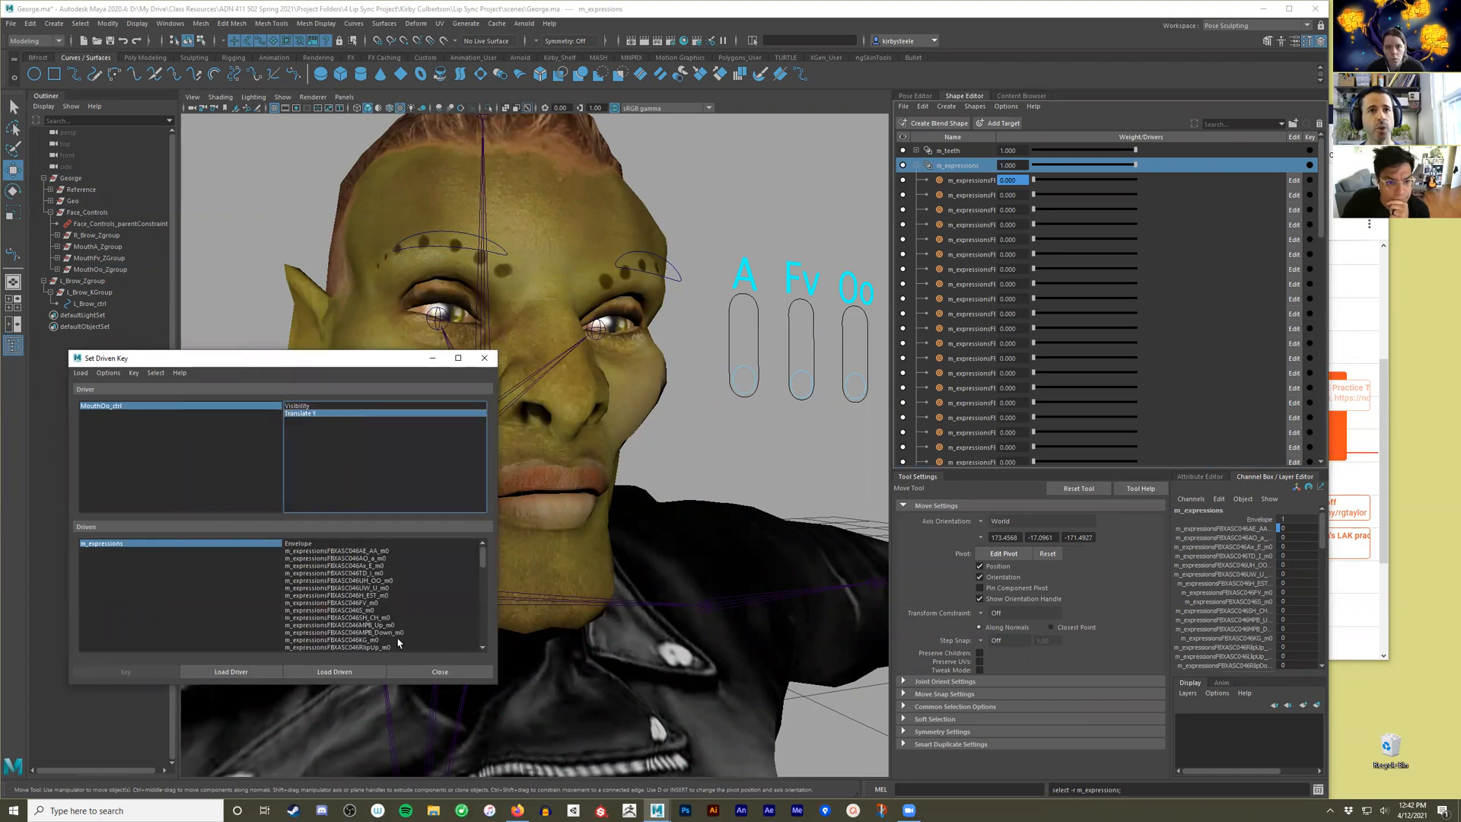
Key the UH_OO target of m_expressions at weight 0 with MouthOo_ctrl at its rest position.
click(371, 580)
click(843, 343)
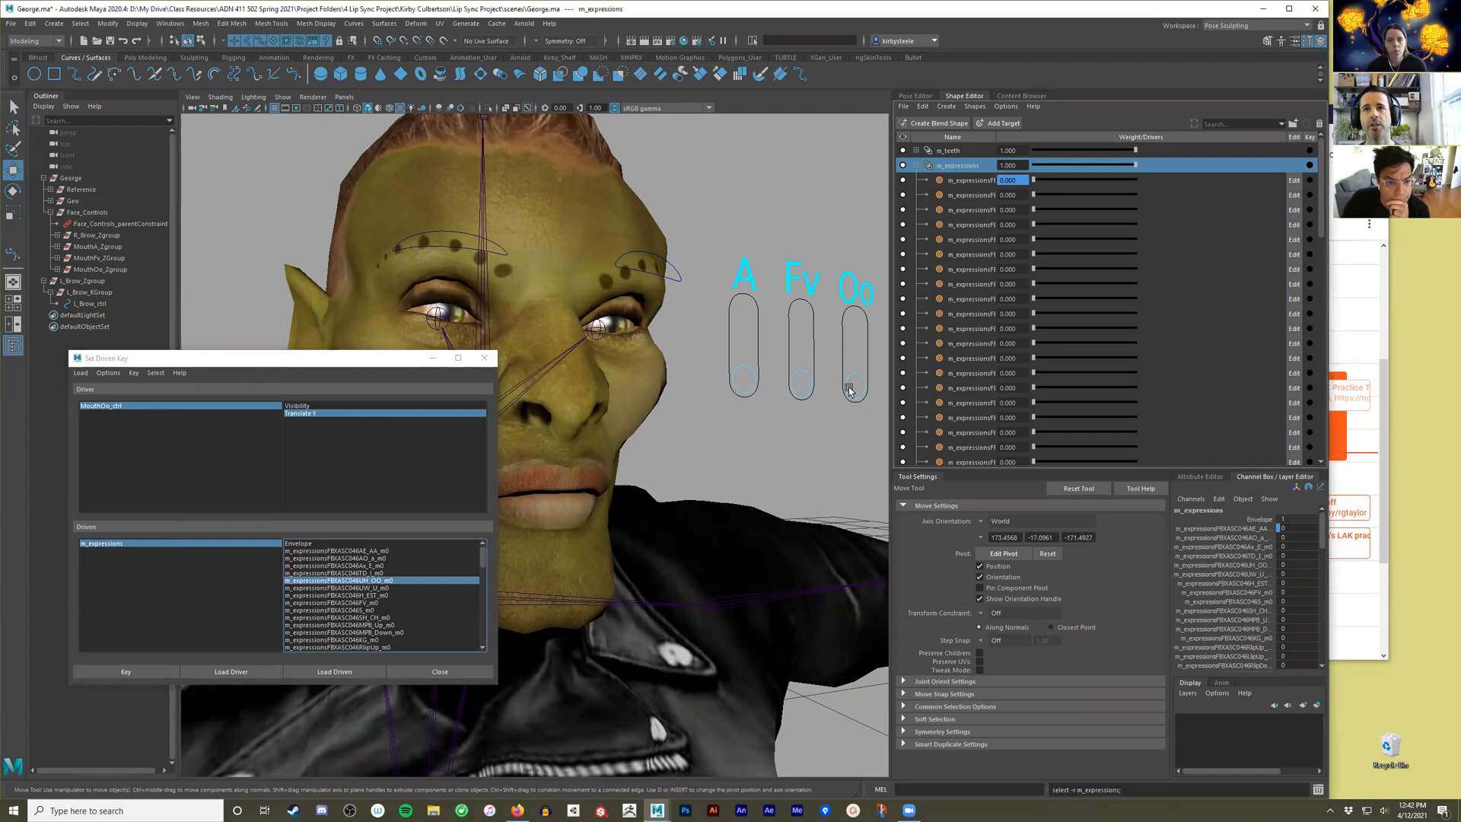
click(125, 671)
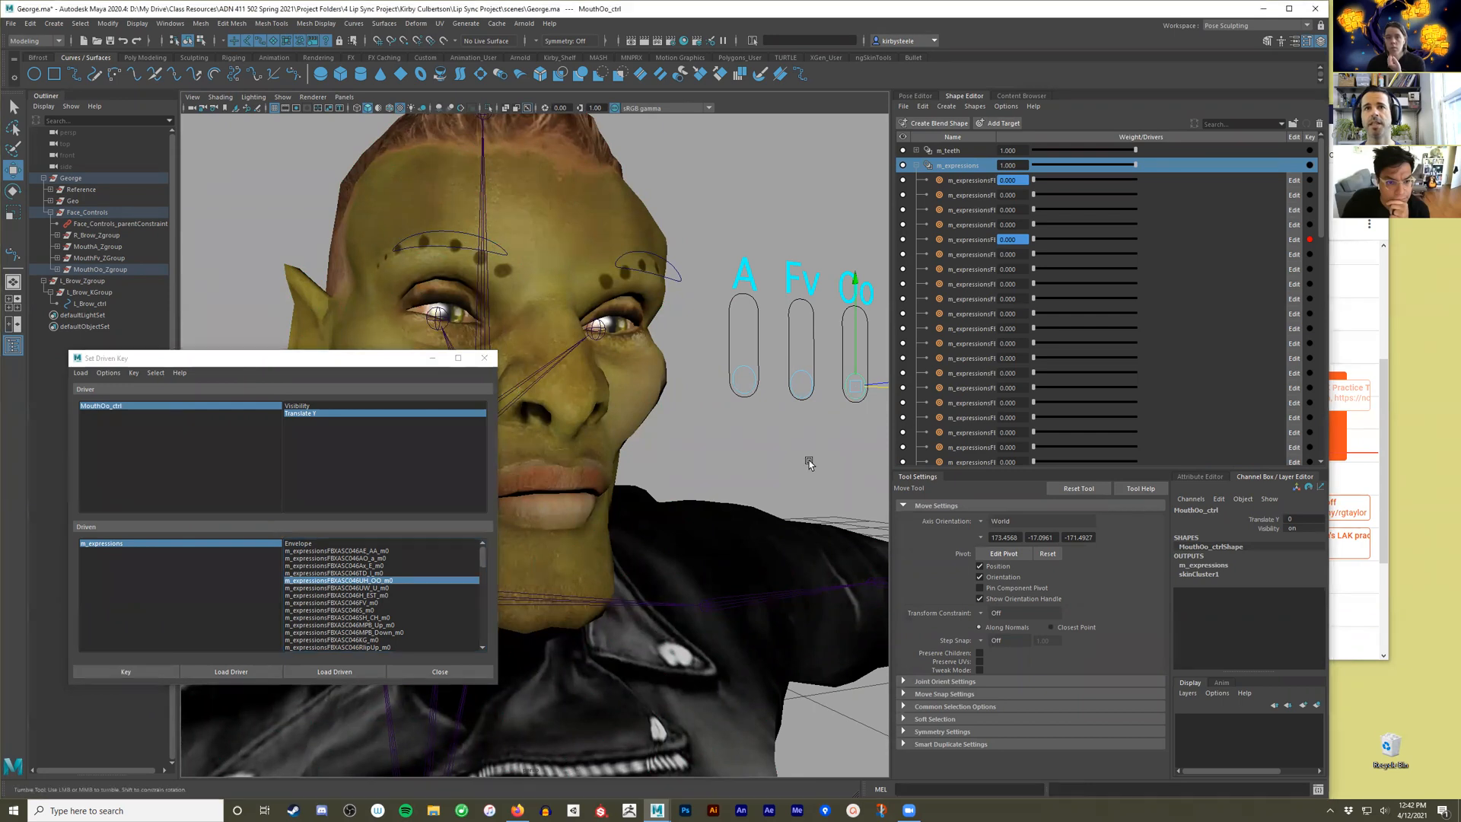
Key the m_expressions UH_OO target at weight 1 with MouthOo_ctrl raised to Translate Y 1, and lower the slider to 0.
alt+right_drag(809, 460, 792, 461)
alt+middle_drag(755, 458, 736, 445)
alt+drag(736, 445, 727, 449)
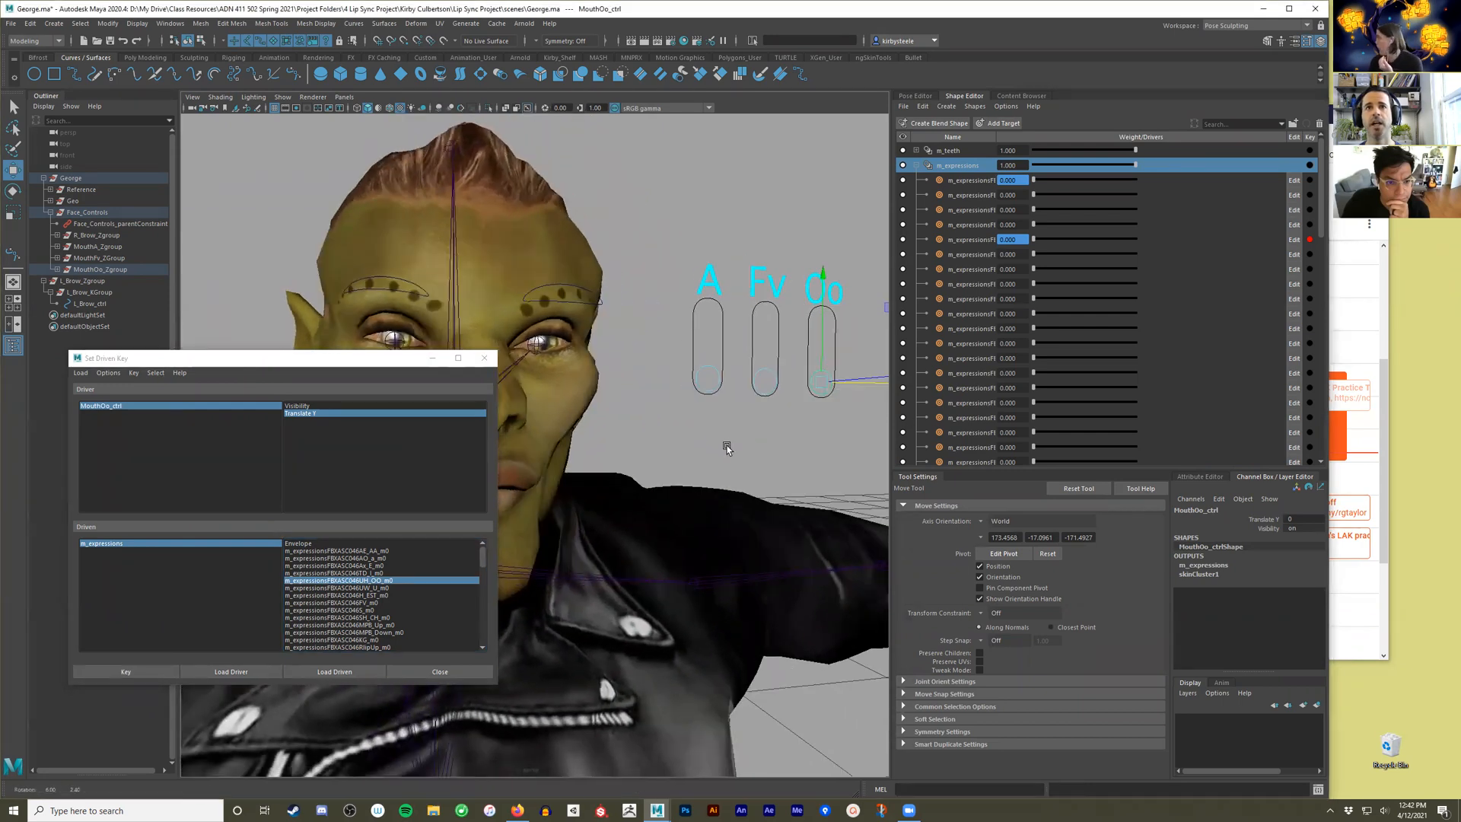
alt+middle_drag(724, 440, 727, 404)
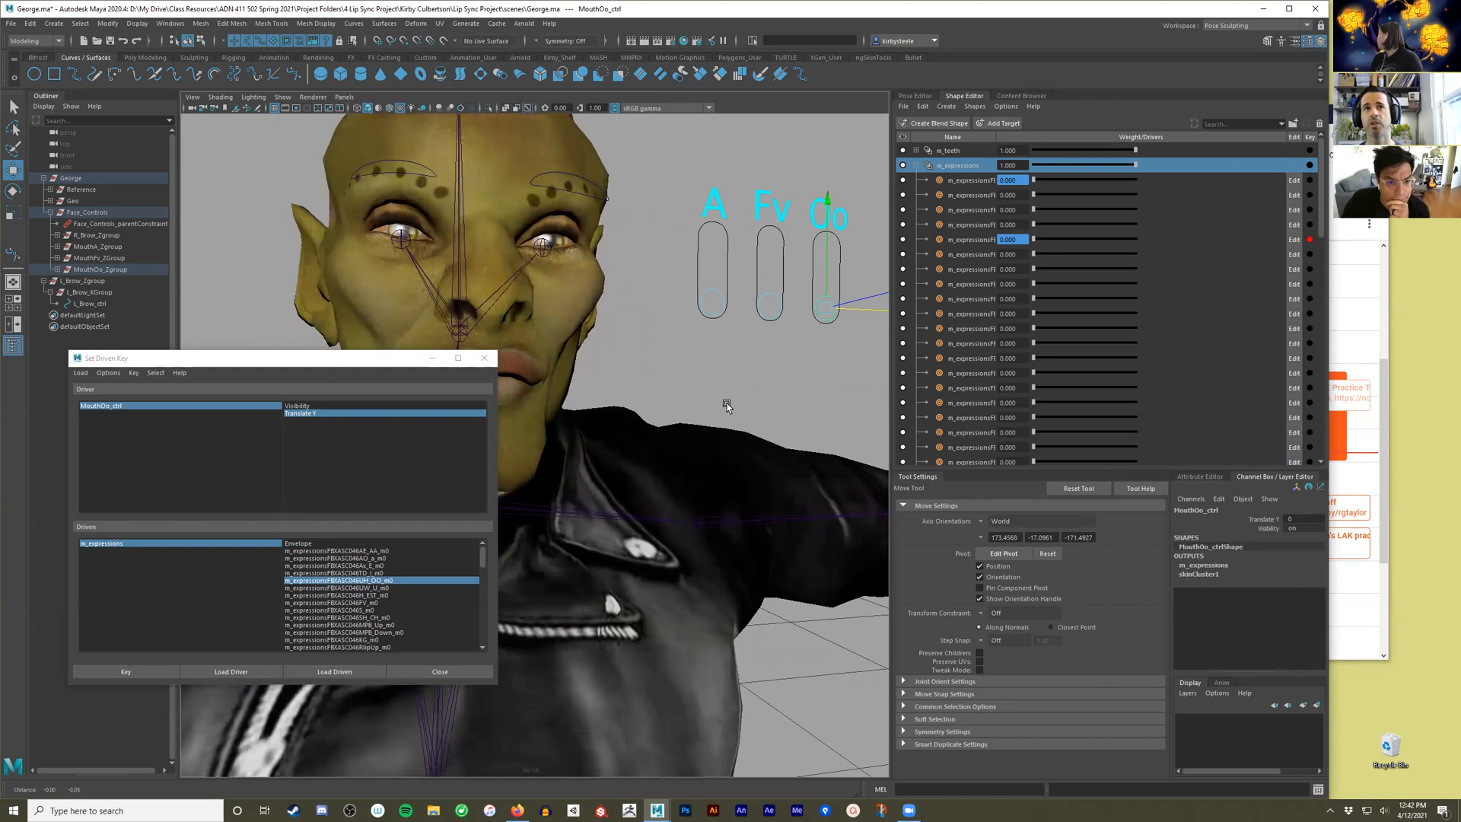
drag(831, 373, 811, 189)
drag(1035, 238, 1212, 238)
alt+middle_drag(701, 411, 763, 381)
click(133, 675)
scroll(764, 382, down, 1)
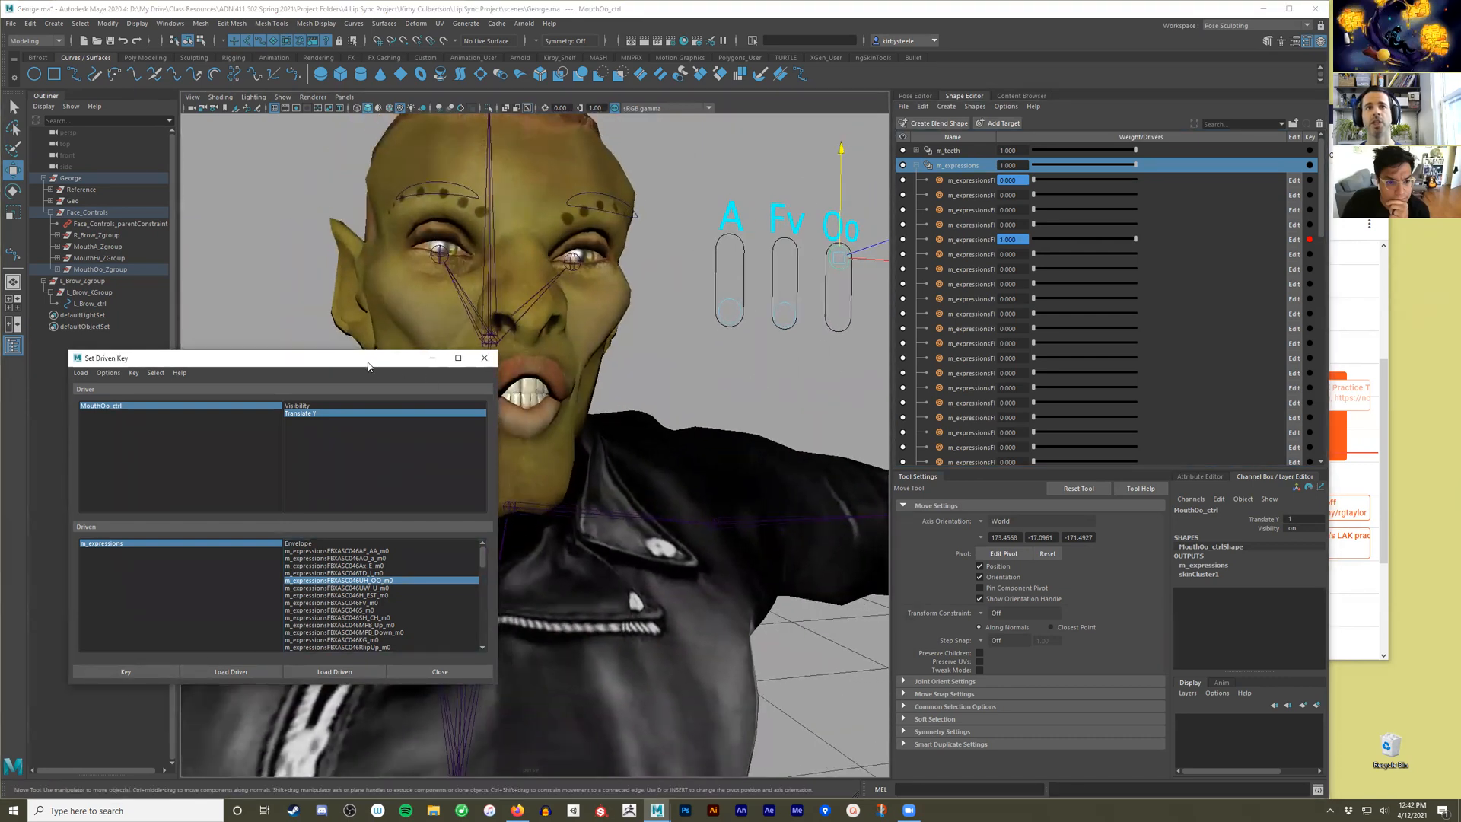
drag(373, 371, 312, 392)
drag(837, 199, 839, 327)
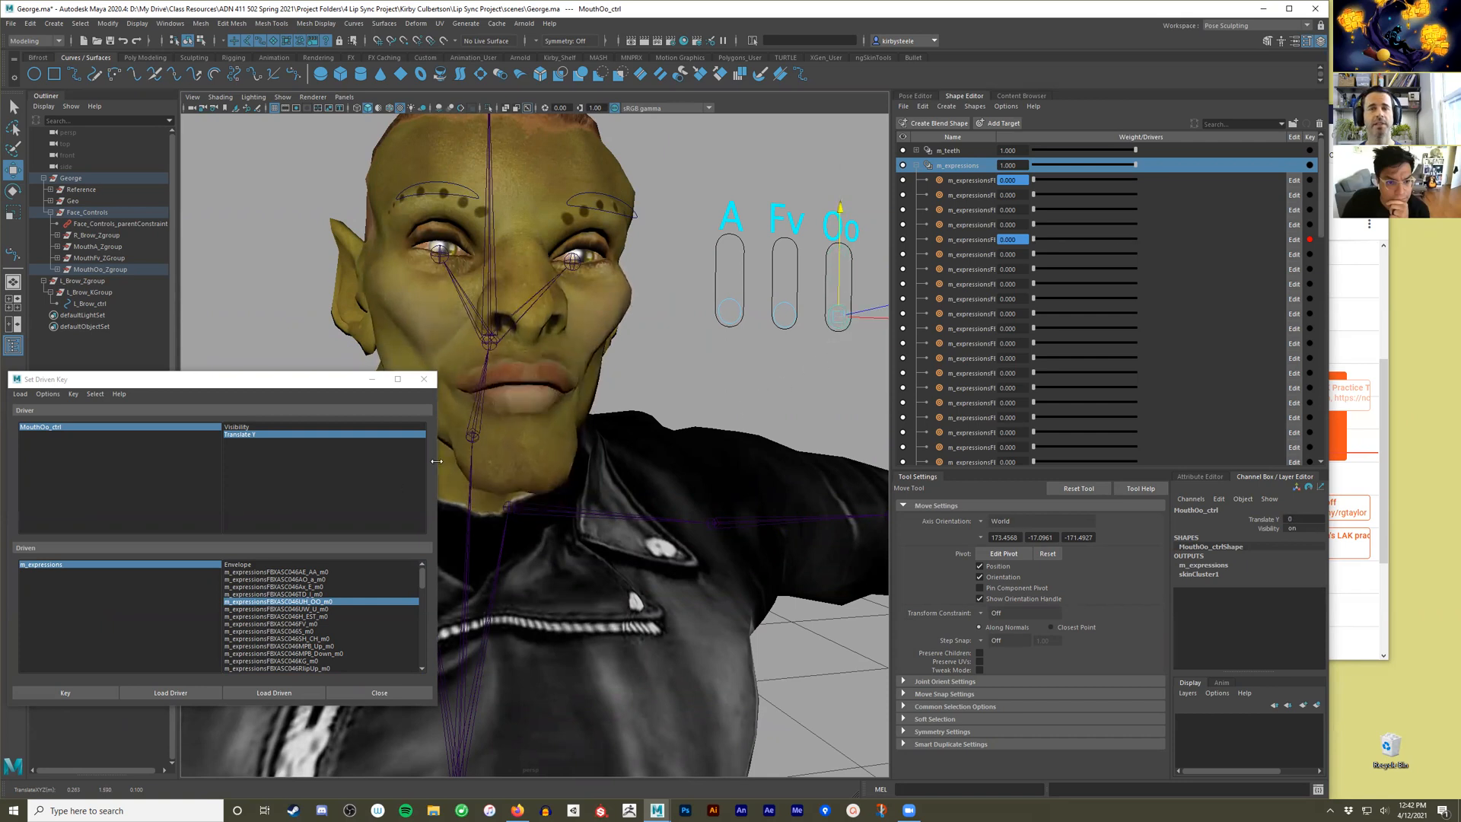
Select the m_teeth blend shape node and load it as the driven object in Set Driven Key.
click(919, 165)
click(917, 151)
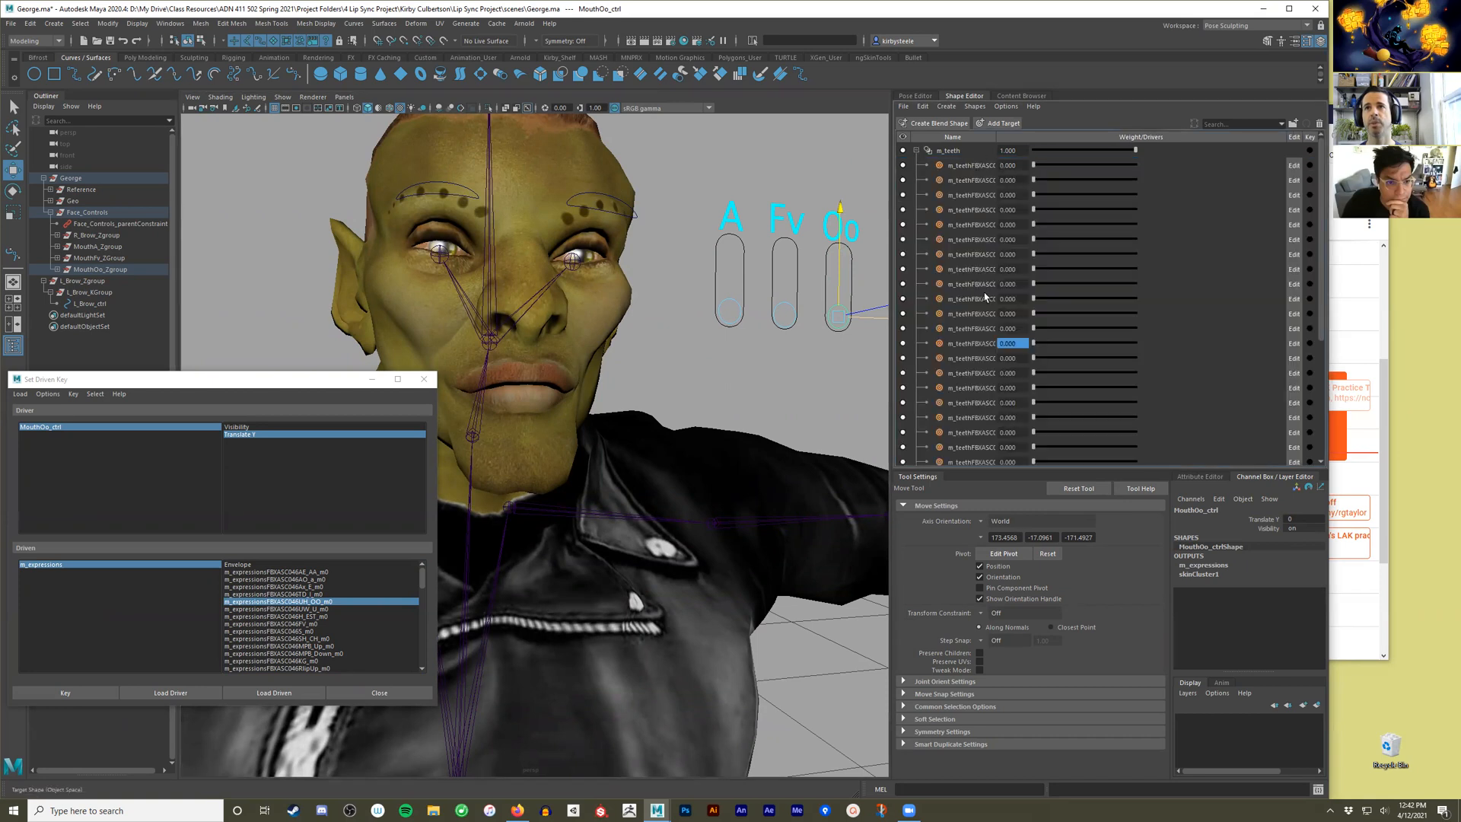
click(952, 153)
right_click(950, 155)
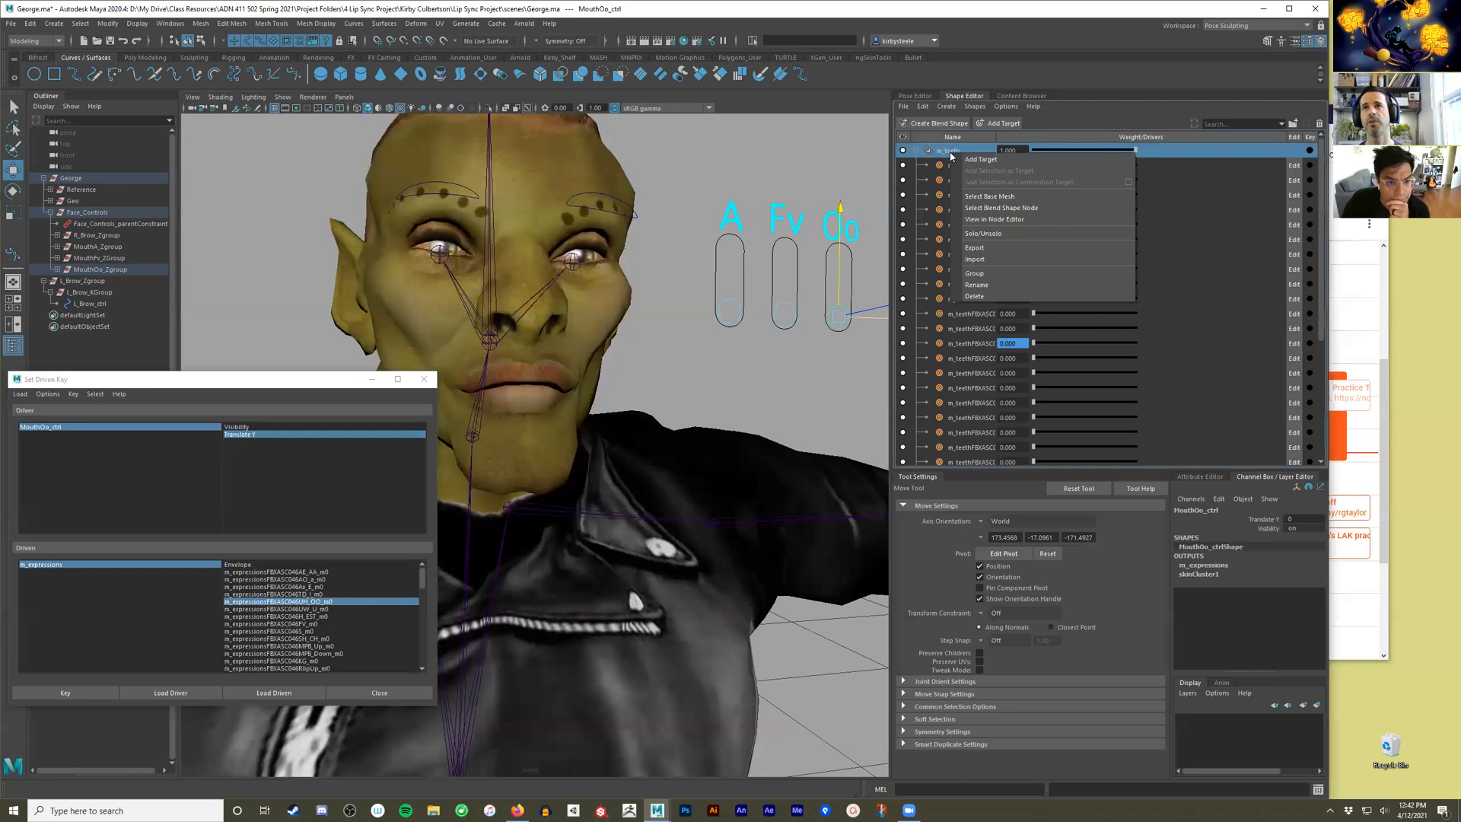
click(1005, 207)
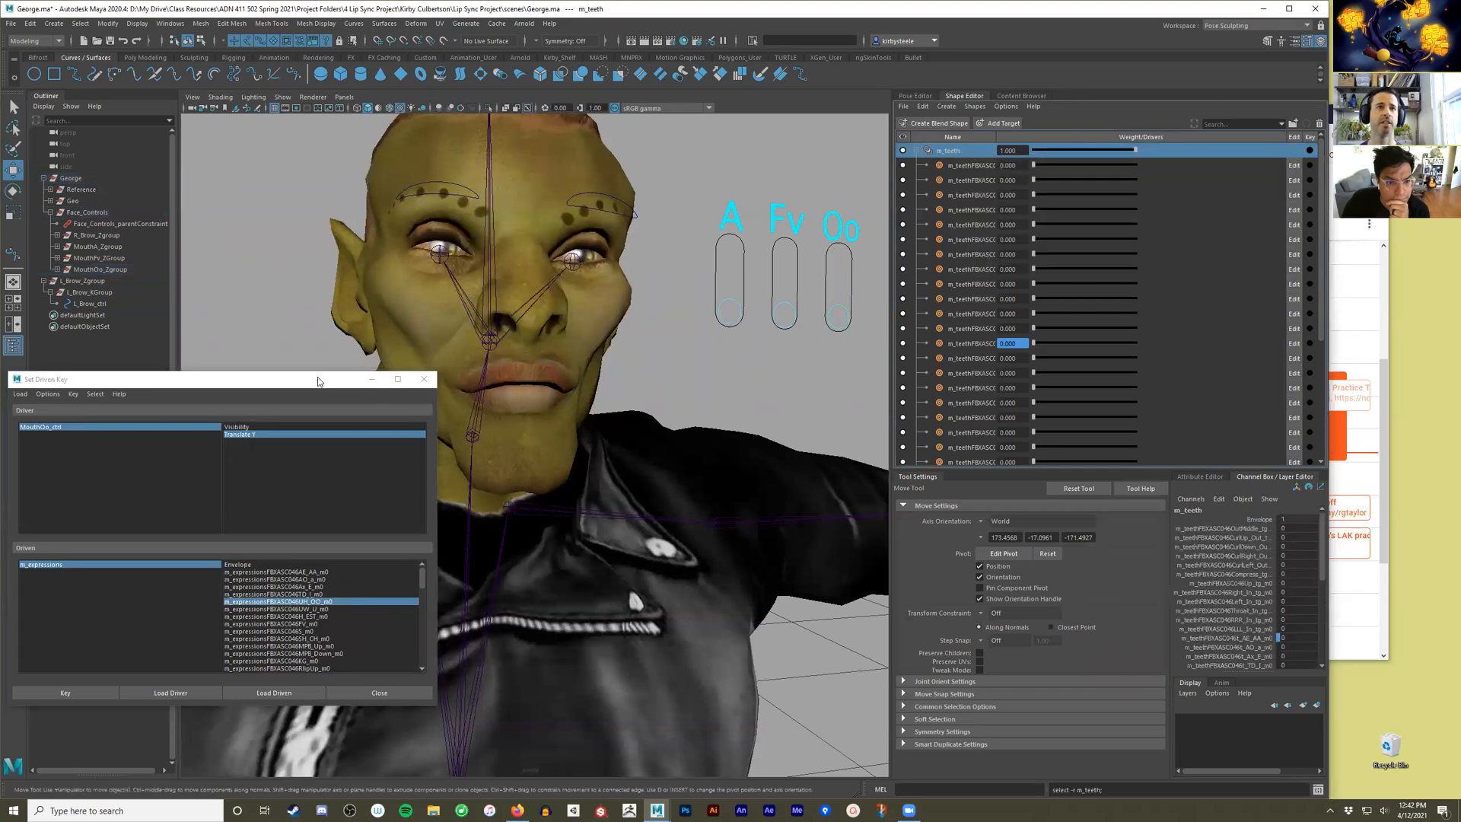
drag(305, 382, 303, 328)
click(252, 639)
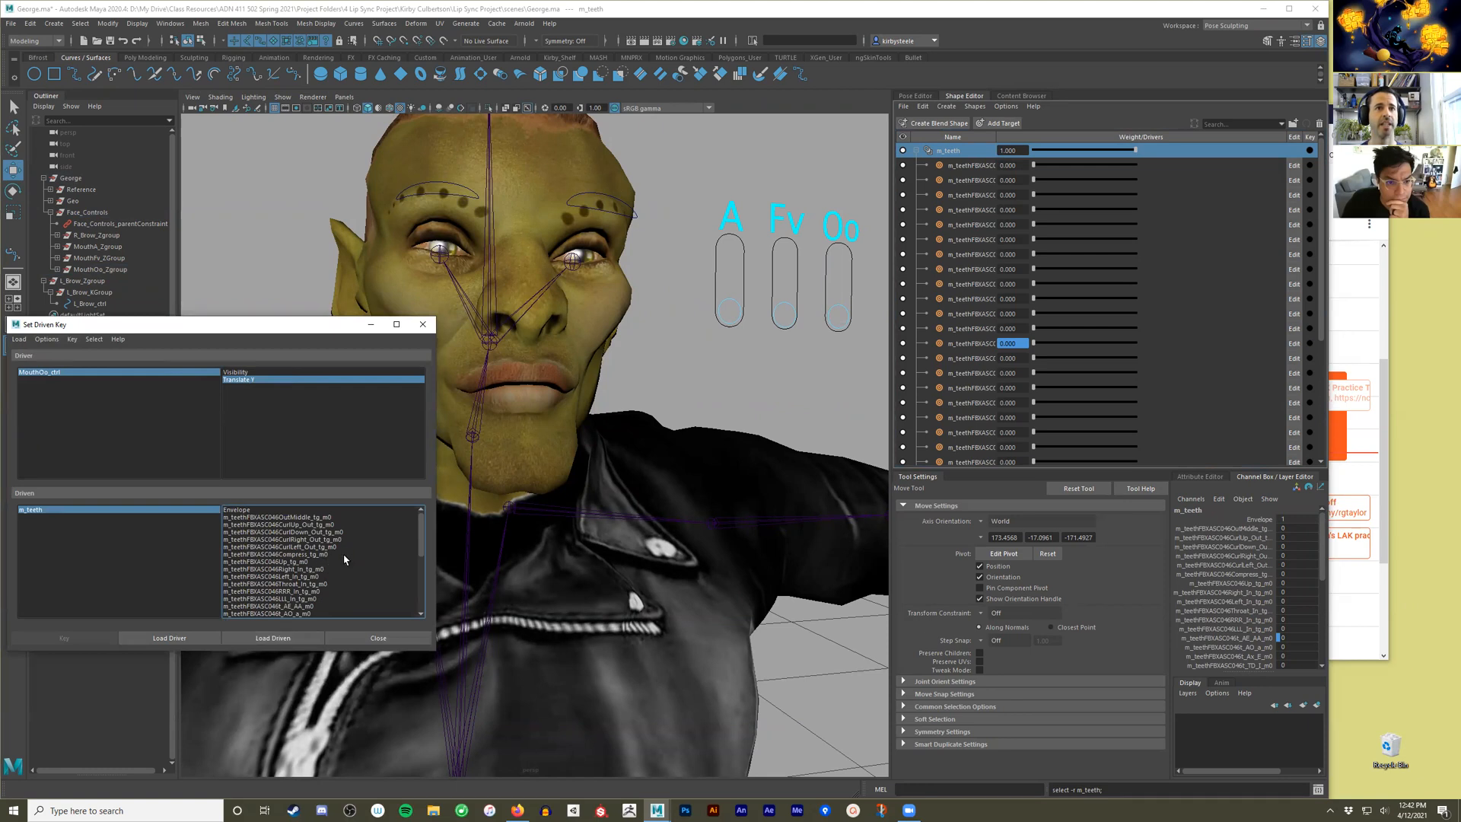
Key the UH_OO target of m_teeth at weight 0 against MouthOo_ctrl's Translate Y at rest.
scroll(341, 559, down, 2)
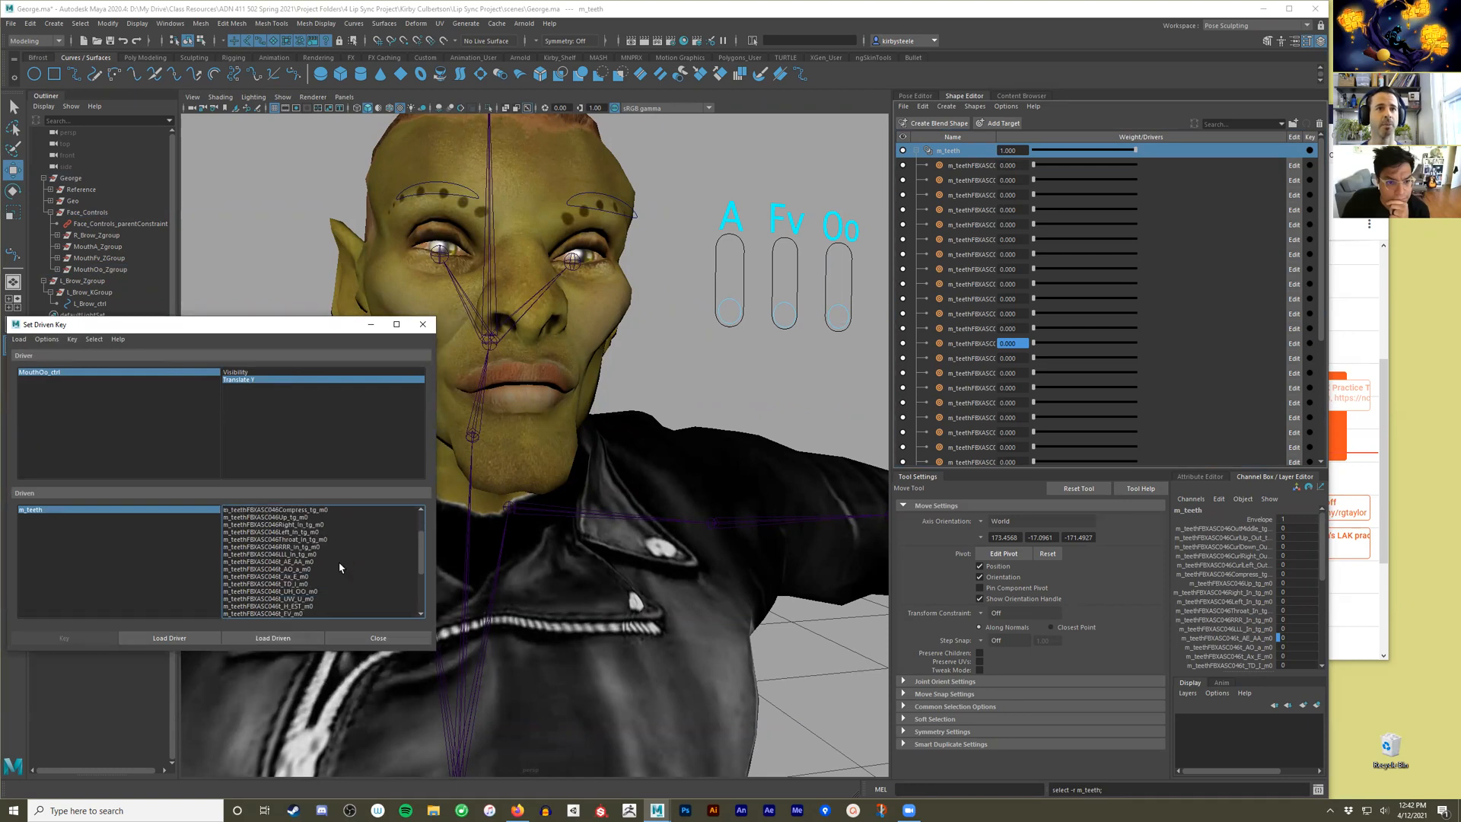
click(303, 591)
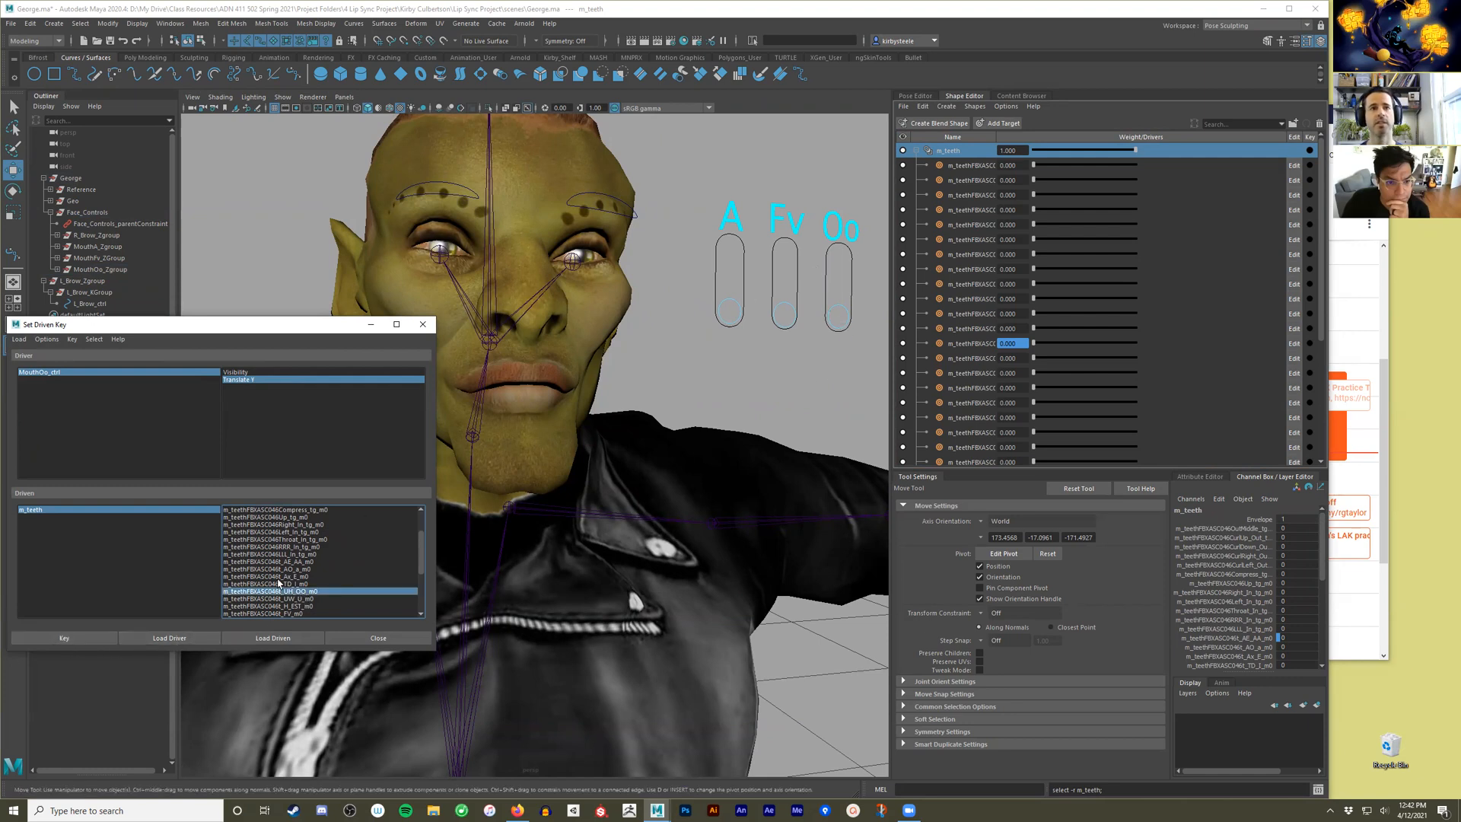
click(90, 639)
Raise MouthOo_ctrl to Translate Y 1, set the teeth's UH_OO weight to 1, and key the pair.
click(838, 308)
drag(840, 293, 839, 188)
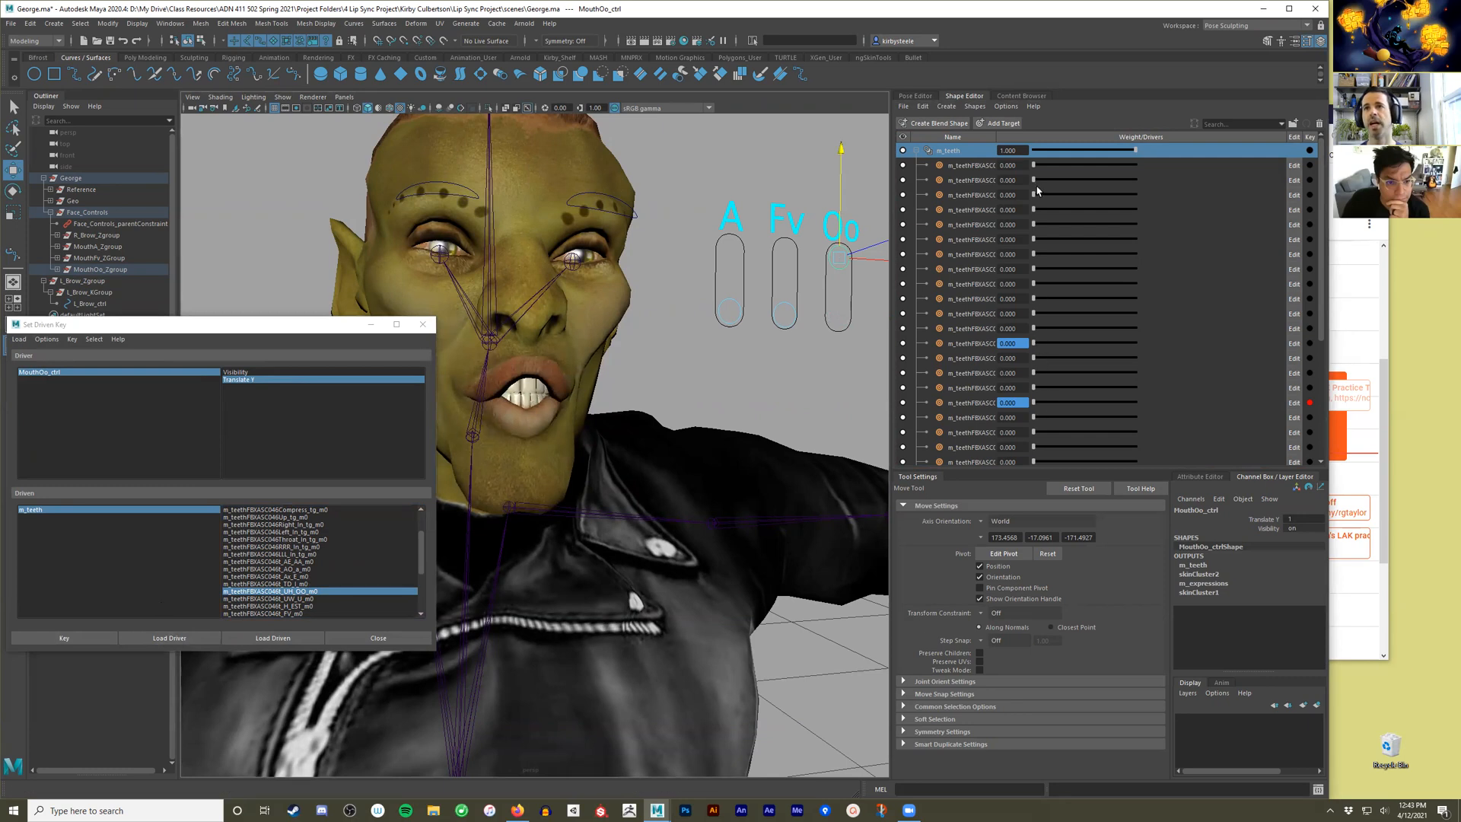
drag(997, 137, 1059, 137)
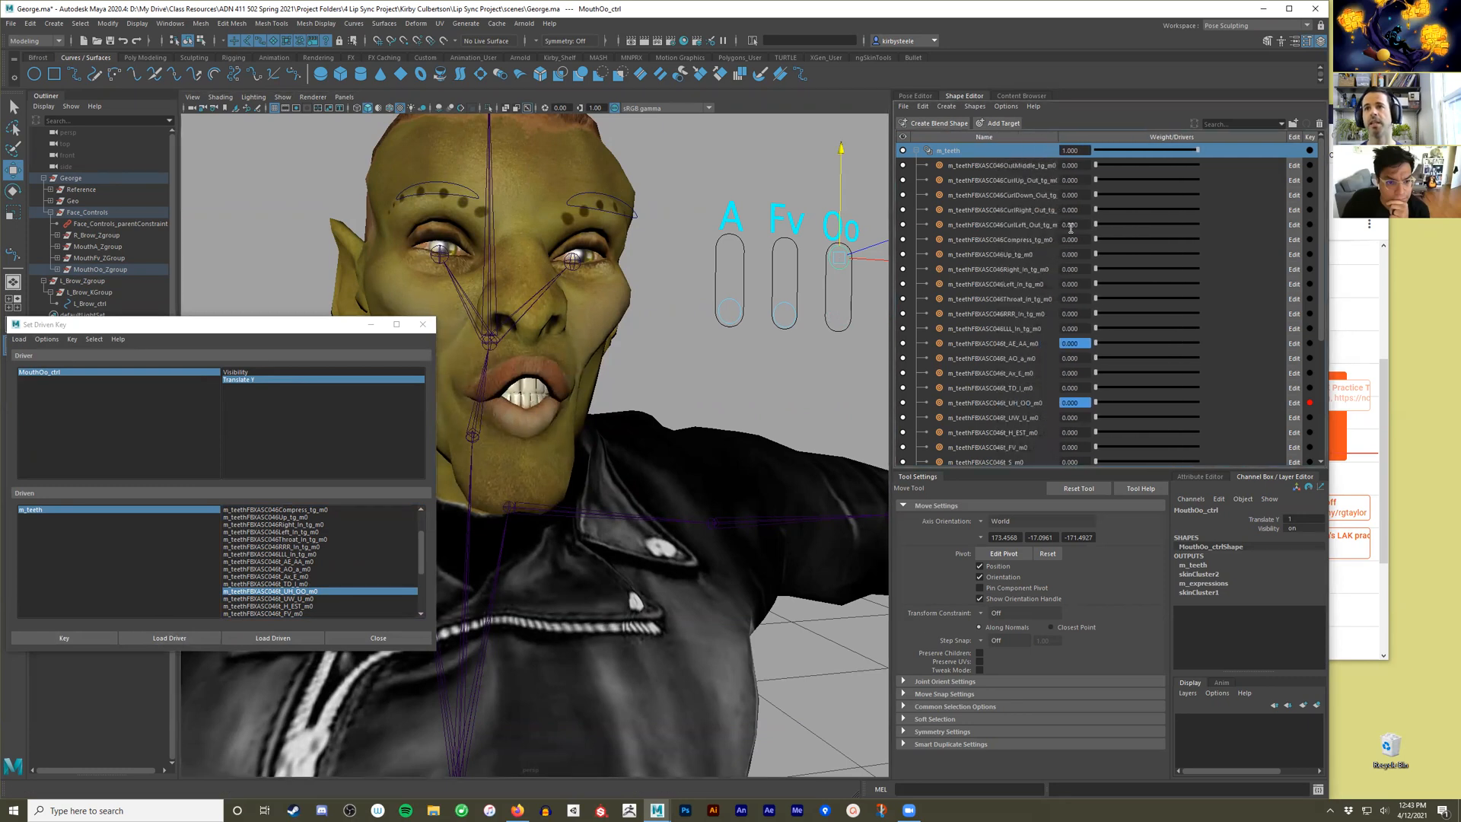
drag(1098, 403, 1334, 405)
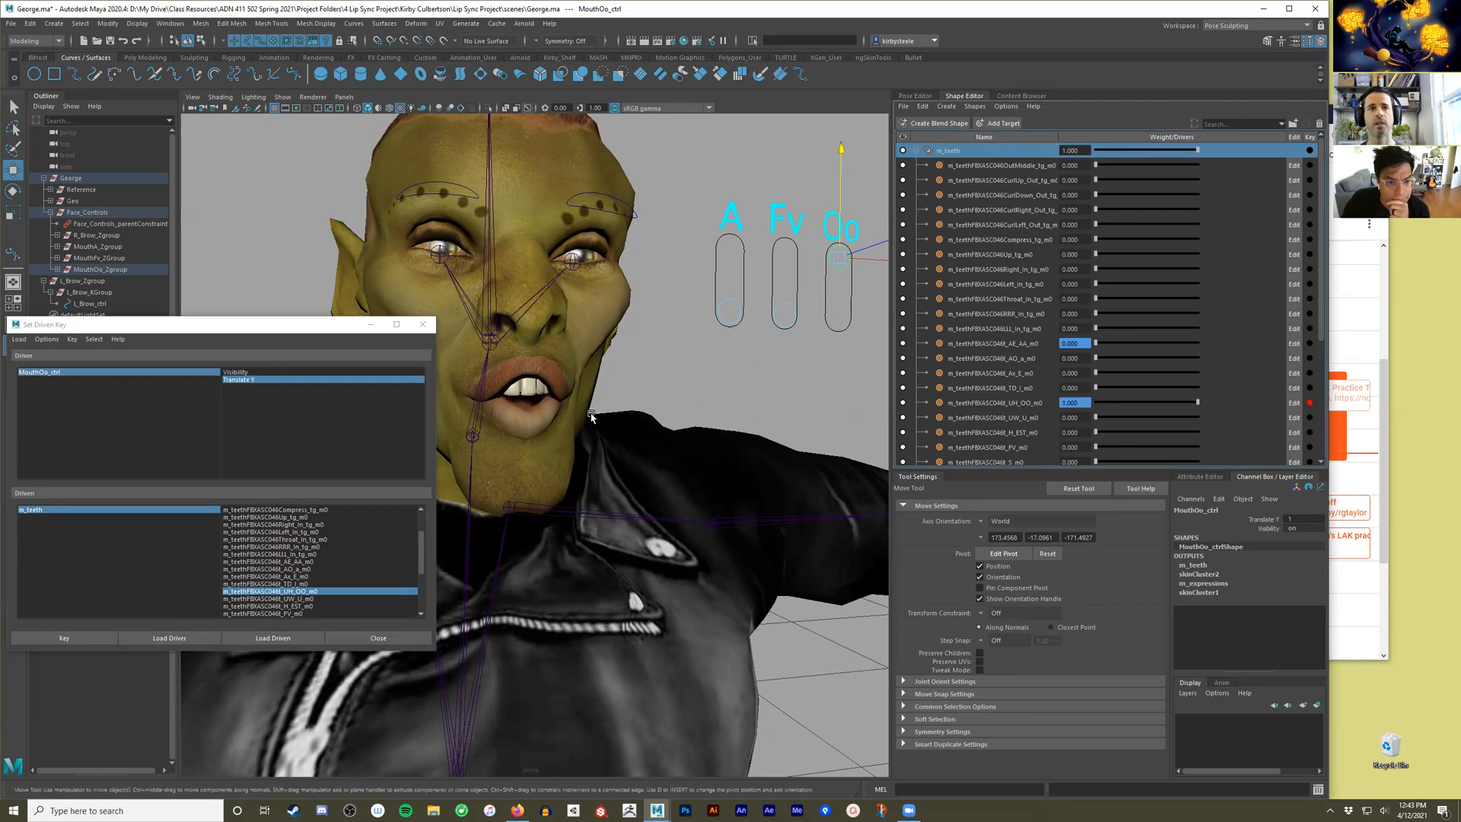
click(70, 641)
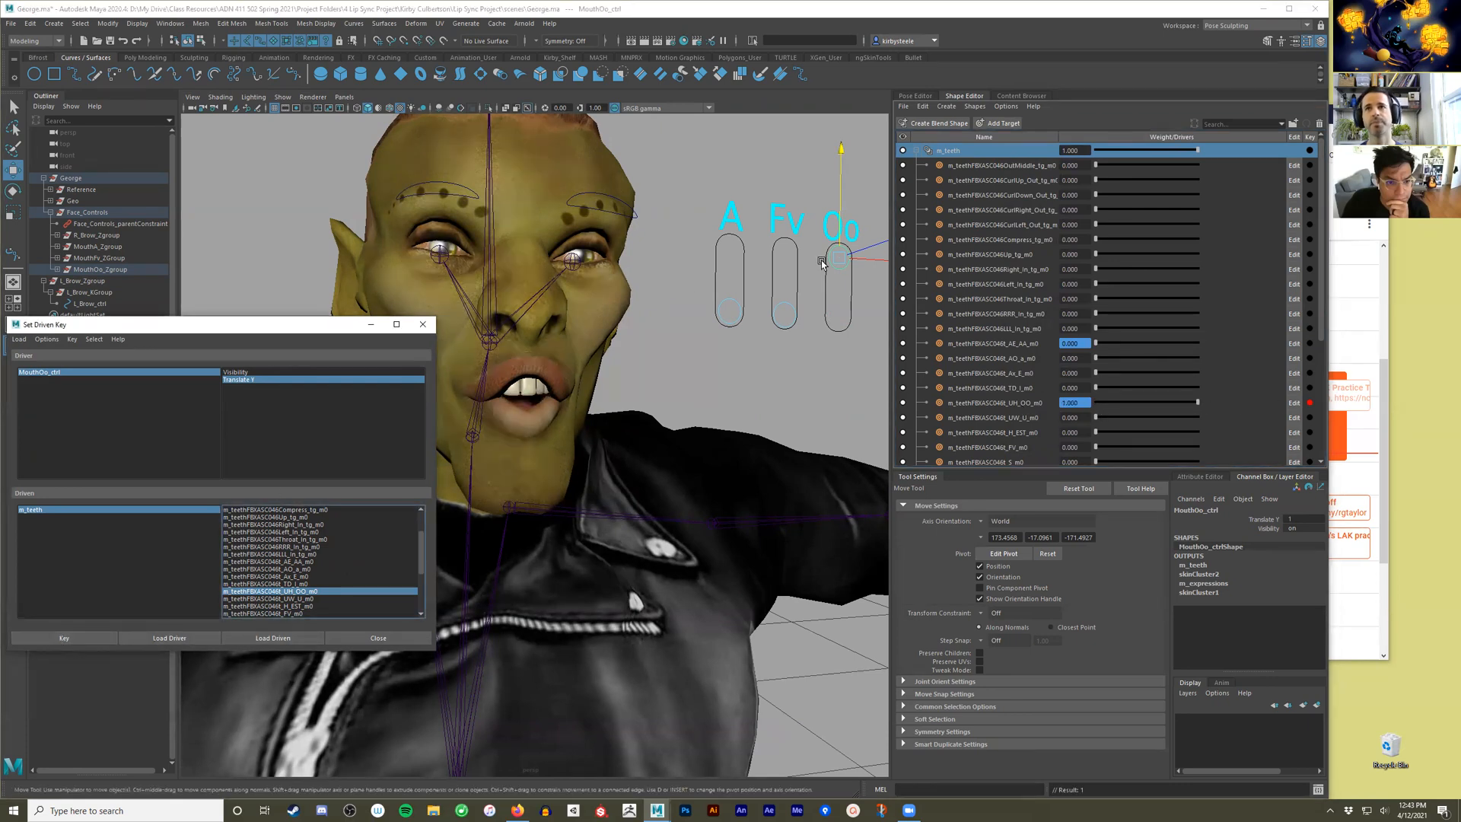
Slide MouthOo_ctrl back down to rest and put away the Set Driven Key window.
click(841, 298)
drag(842, 192, 796, 300)
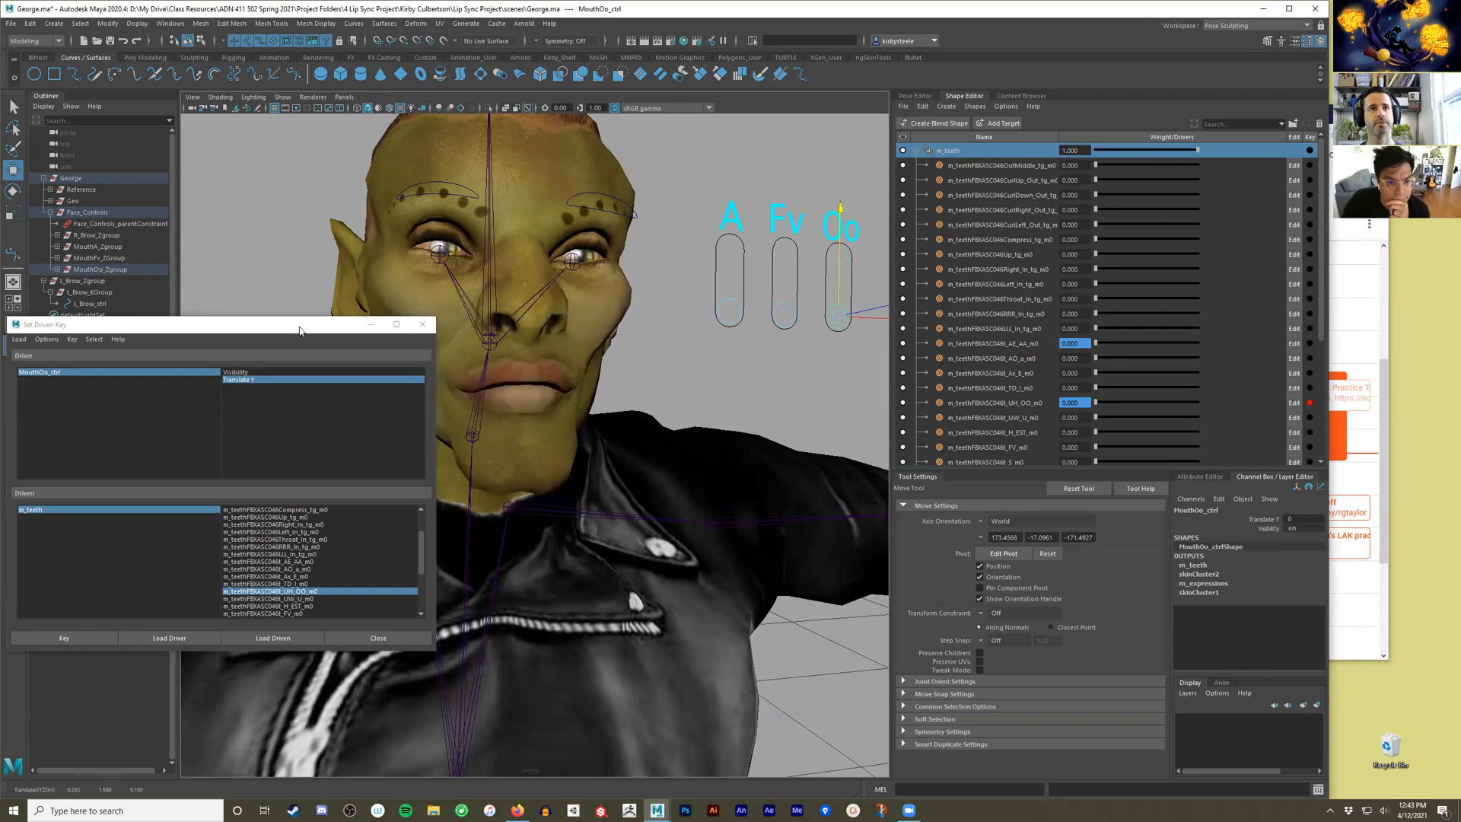
drag(299, 330, 381, 270)
click(628, 546)
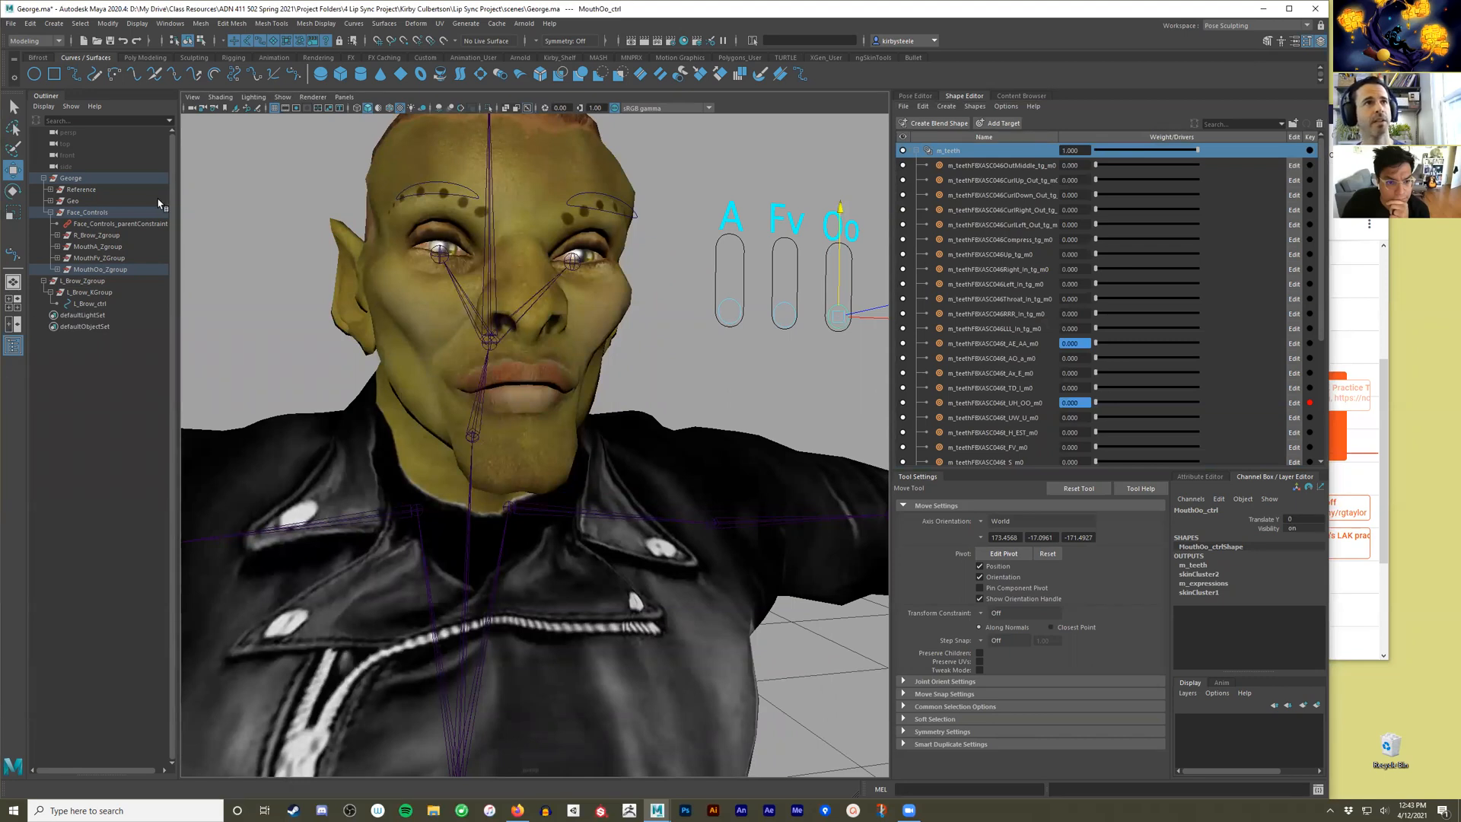
Collapse the Face_Controls and L_Brow_Zgroup hierarchies in the Outliner and select L_Brow_Zgroup.
click(49, 213)
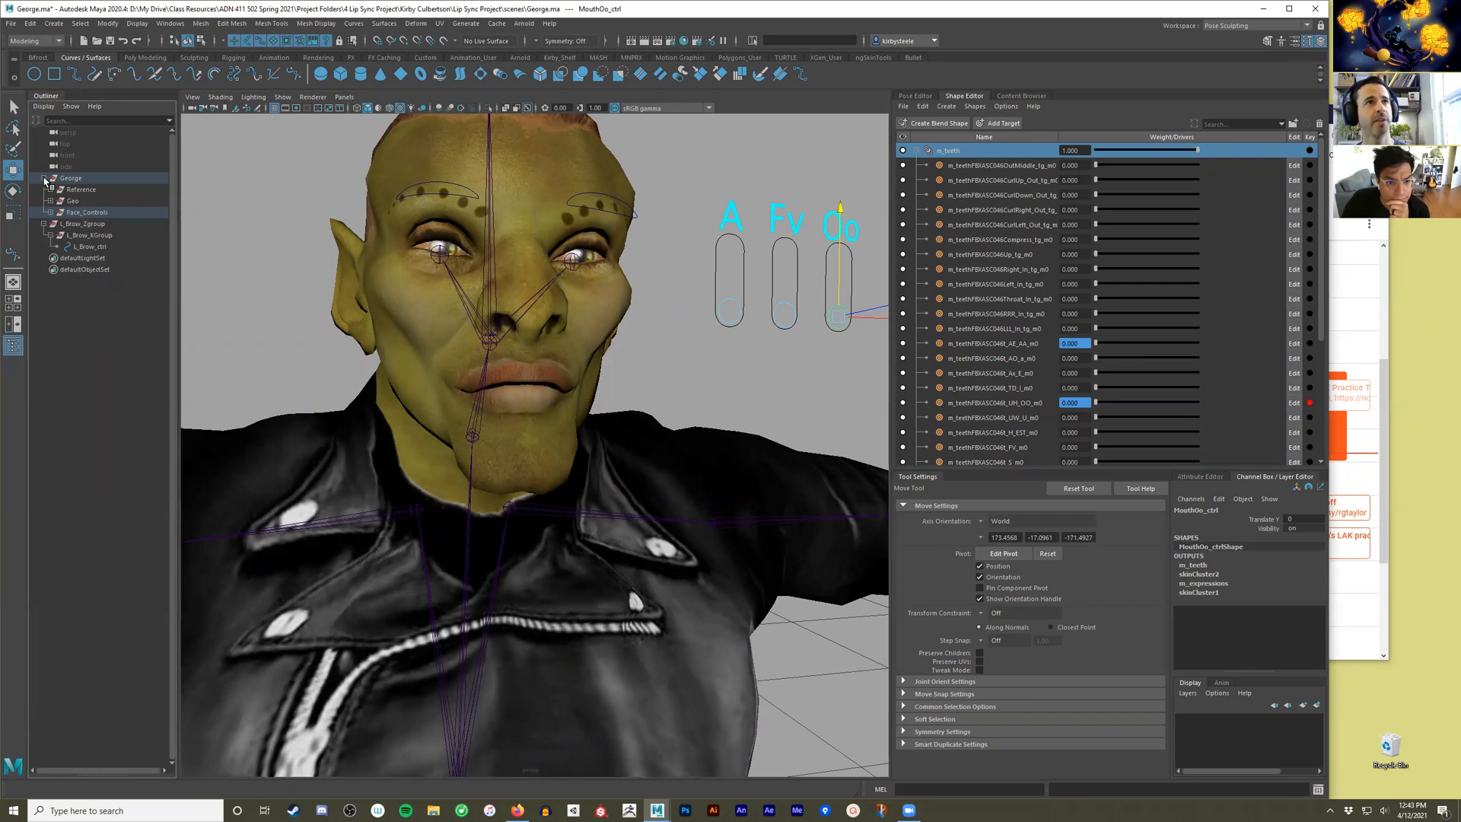
click(44, 224)
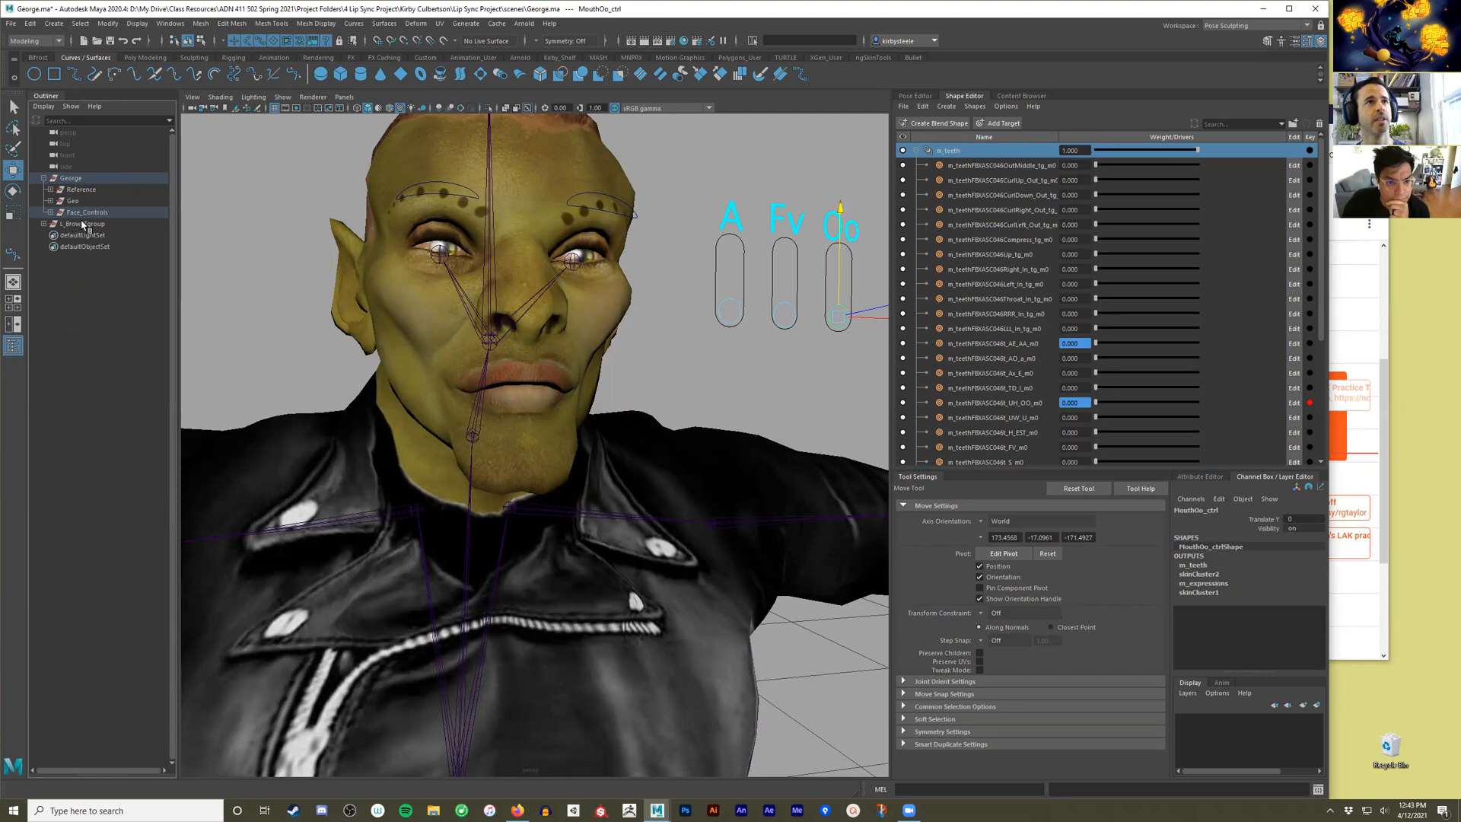
click(83, 224)
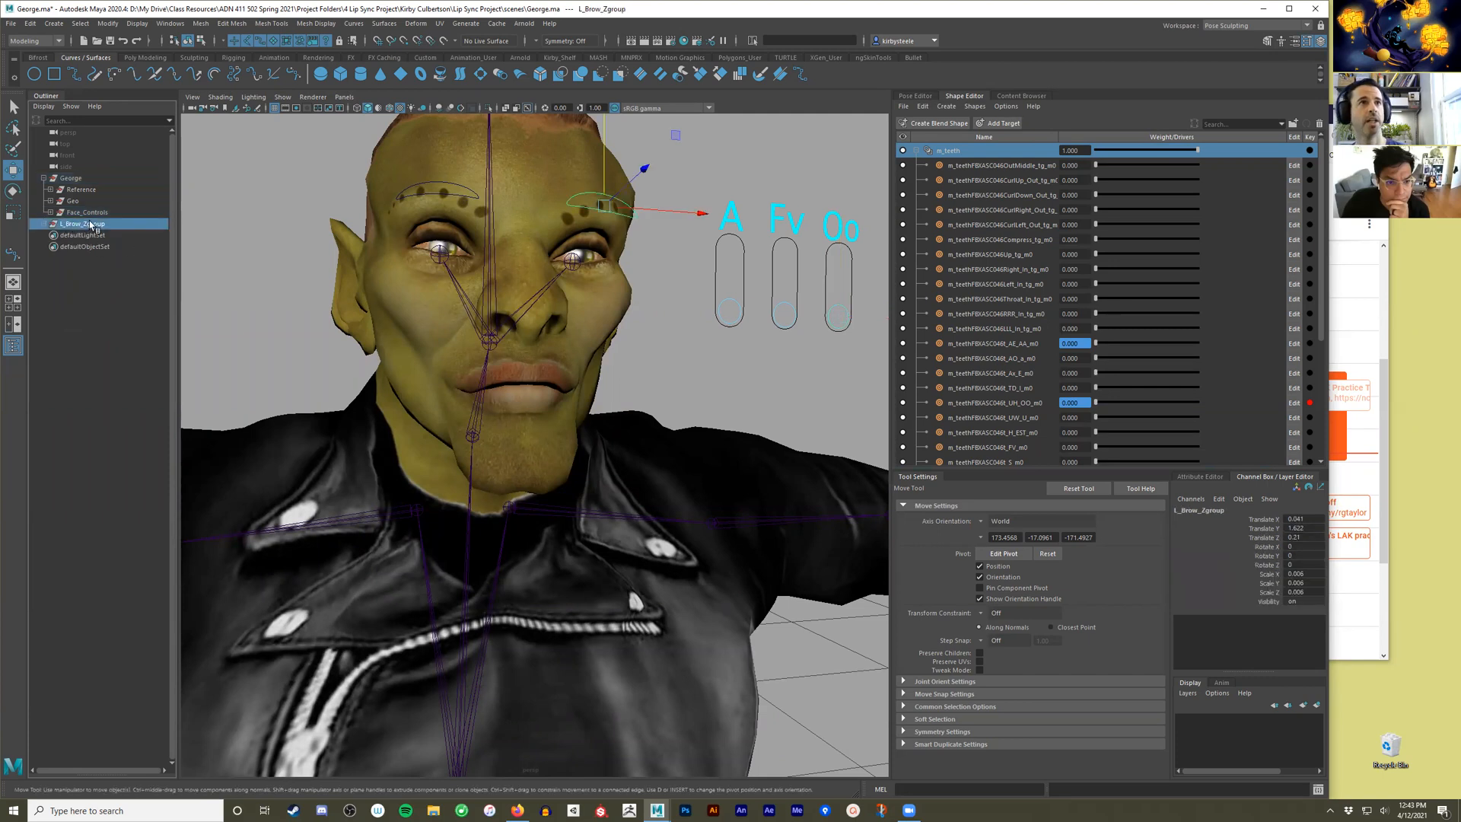
Rotate the Head joint to test how the brow and mouth controls follow it, and undo the rotation.
scroll(567, 275, down, 5)
alt+drag(561, 277, 492, 301)
scroll(561, 384, up, 5)
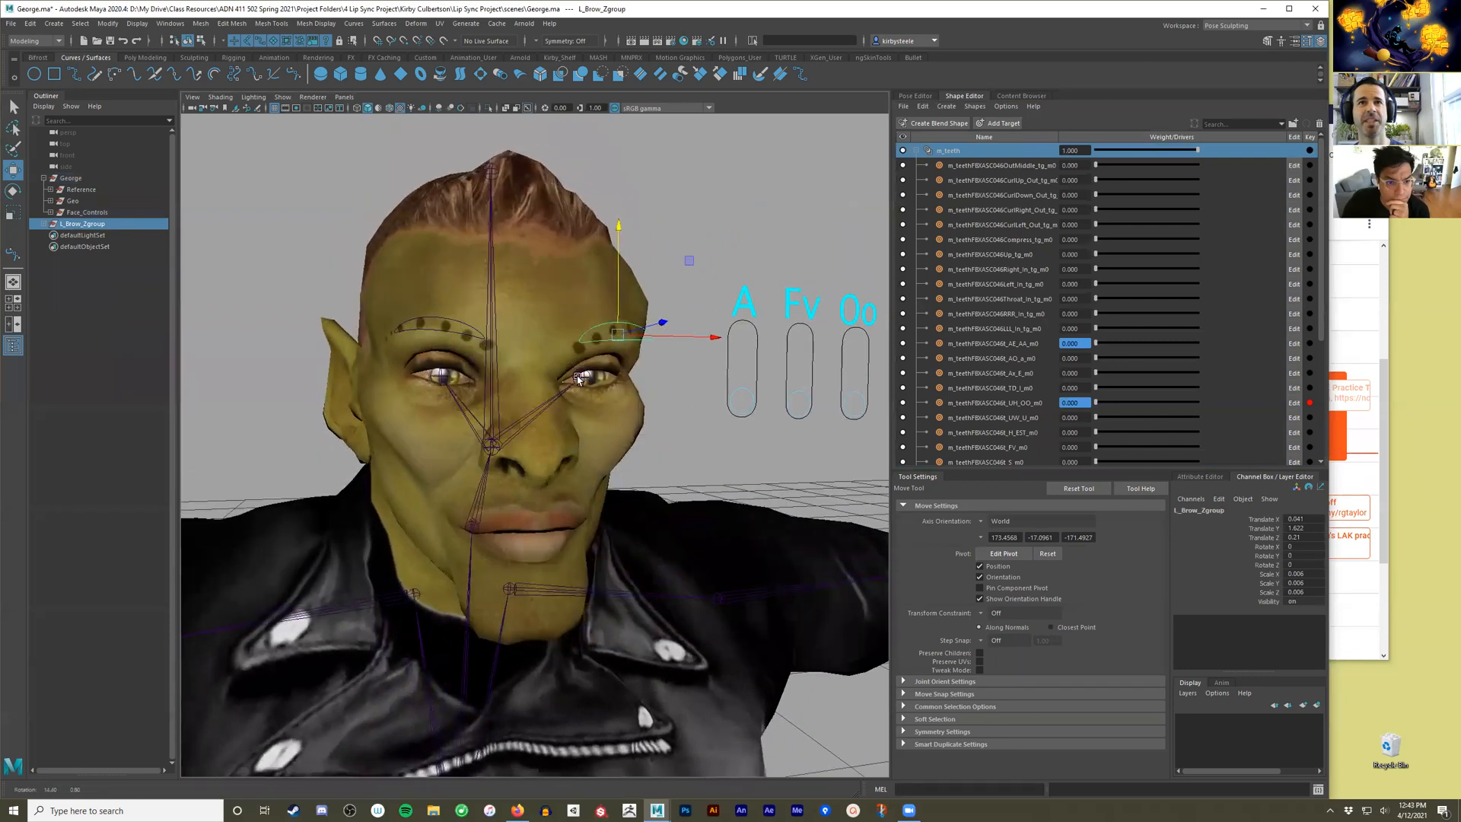
click(491, 300)
key(e)
drag(519, 455, 438, 417)
drag(481, 418, 626, 405)
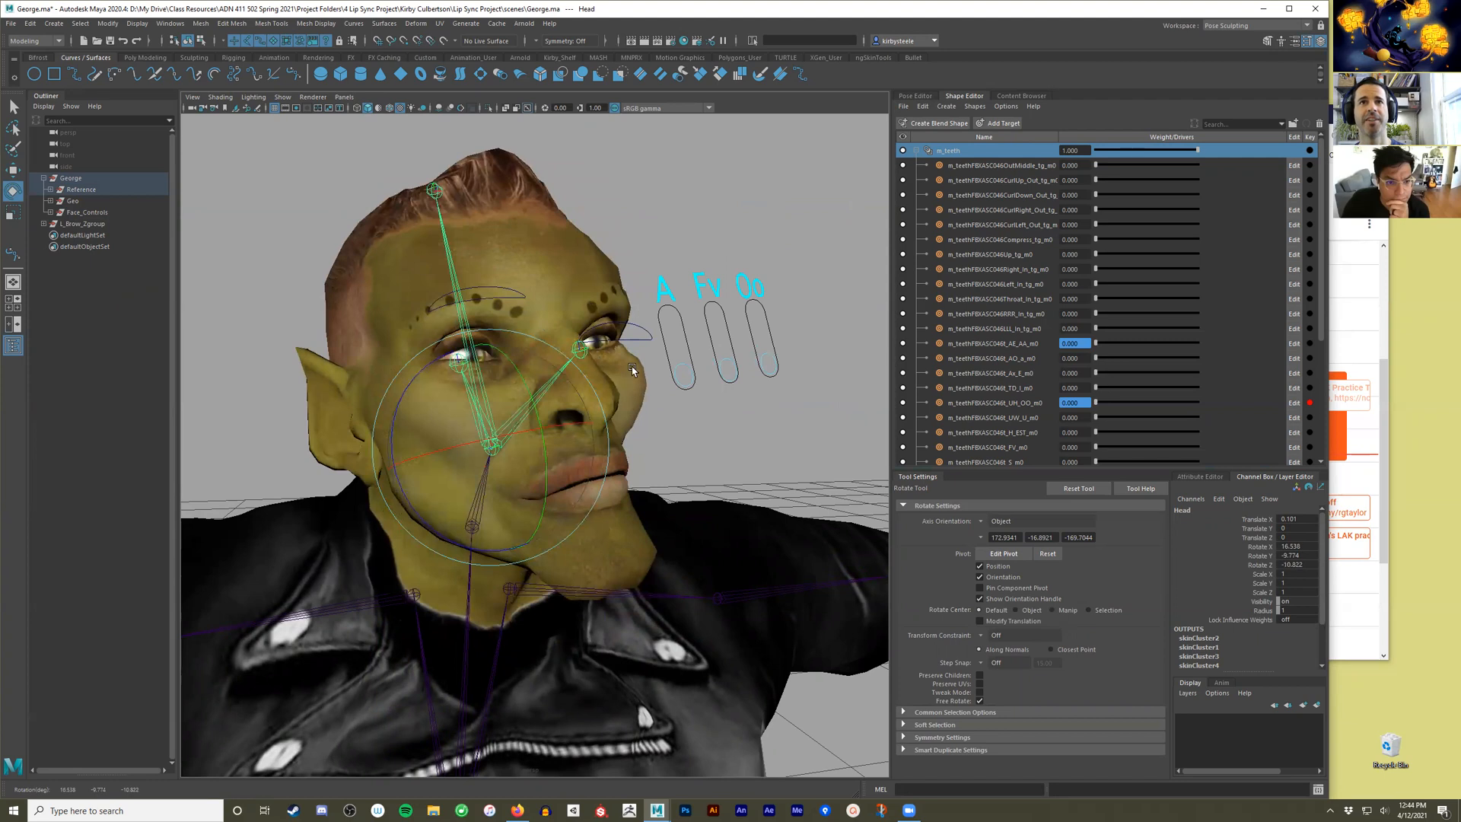
key(ctrl+z)
Parent L_Brow_Zgroup under the Face_Controls group.
click(82, 224)
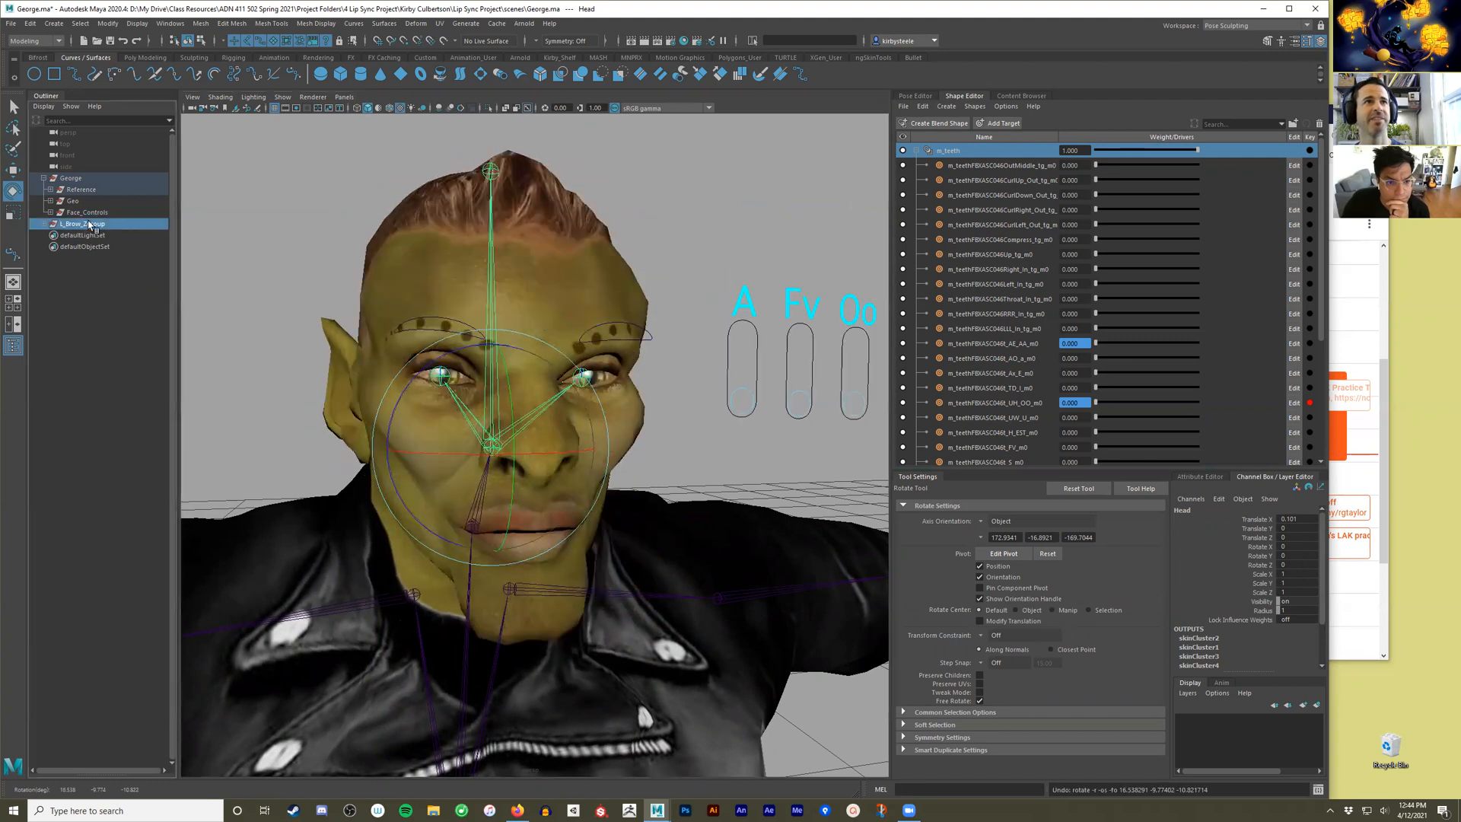
ctrl+click(98, 213)
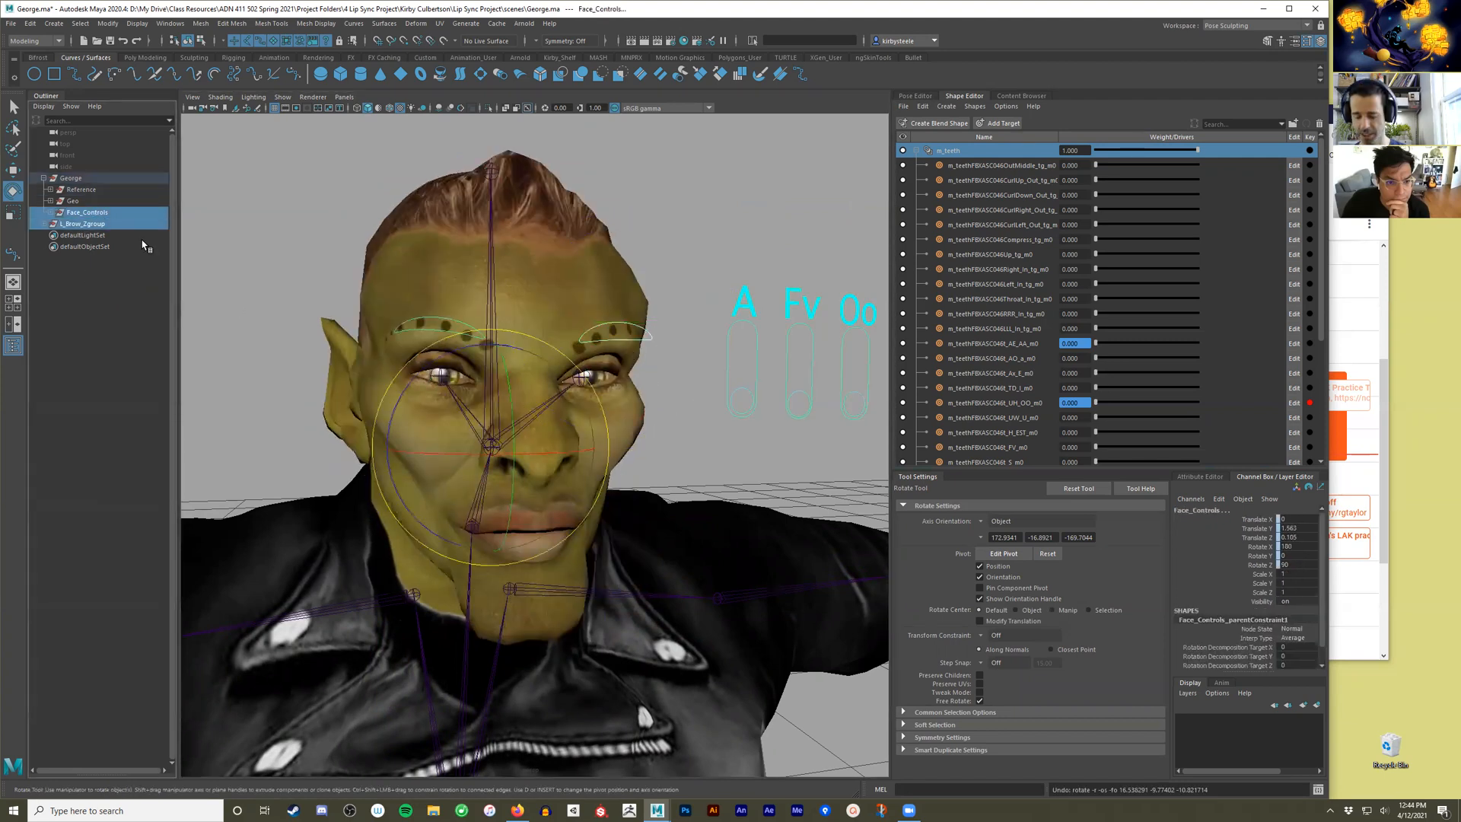
key(p)
click(106, 212)
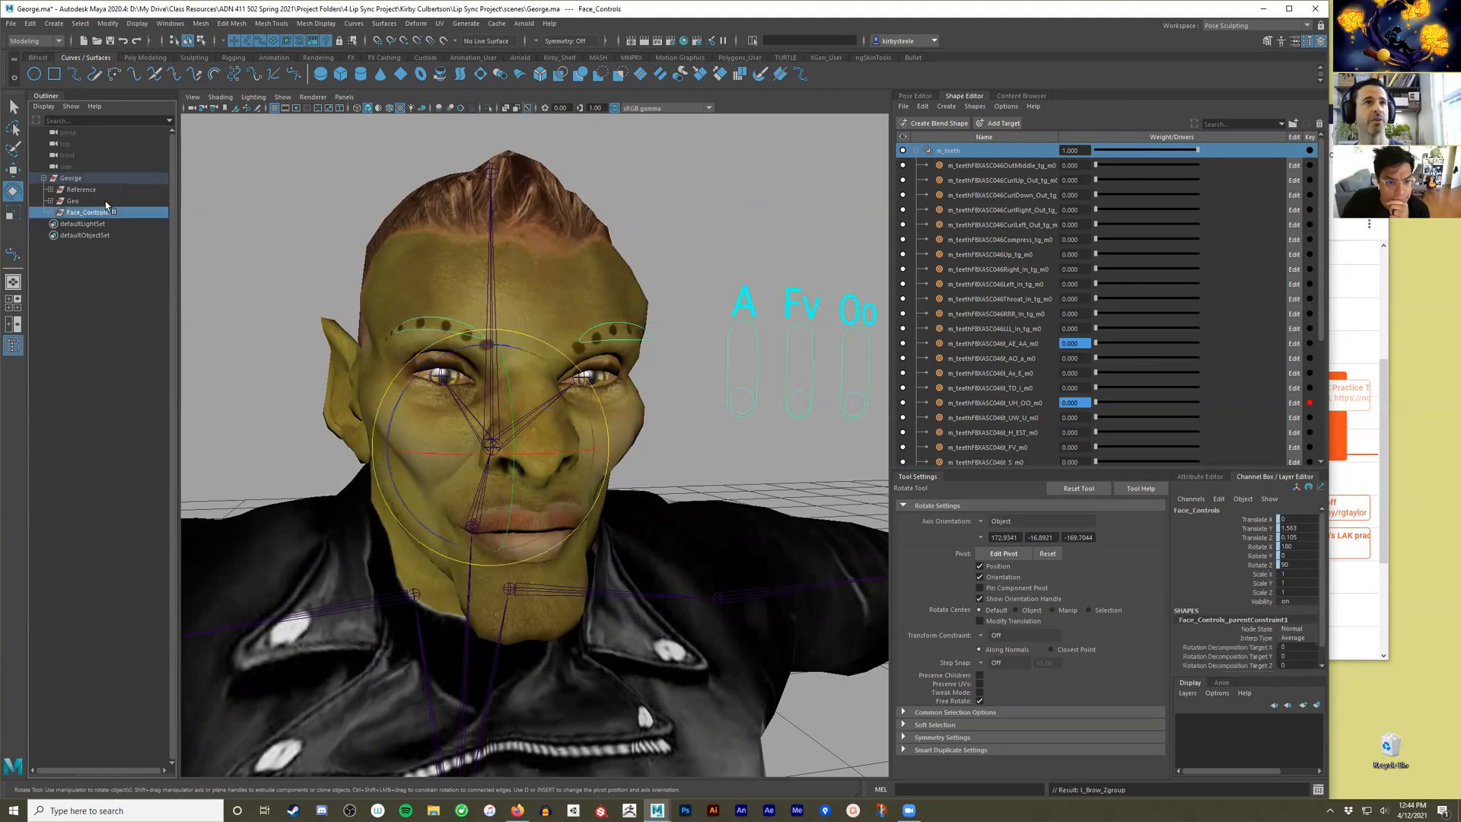
Rotate the Head joint again to check the newly parented left brow control, and undo the rotation.
click(493, 277)
alt+drag(521, 328, 517, 456)
key(ctrl+z)
Clear the selection, save the scene, and collapse the George group in the Outliner.
click(730, 451)
alt+drag(761, 450, 711, 457)
scroll(710, 457, down, 4)
alt+middle_drag(711, 457, 664, 422)
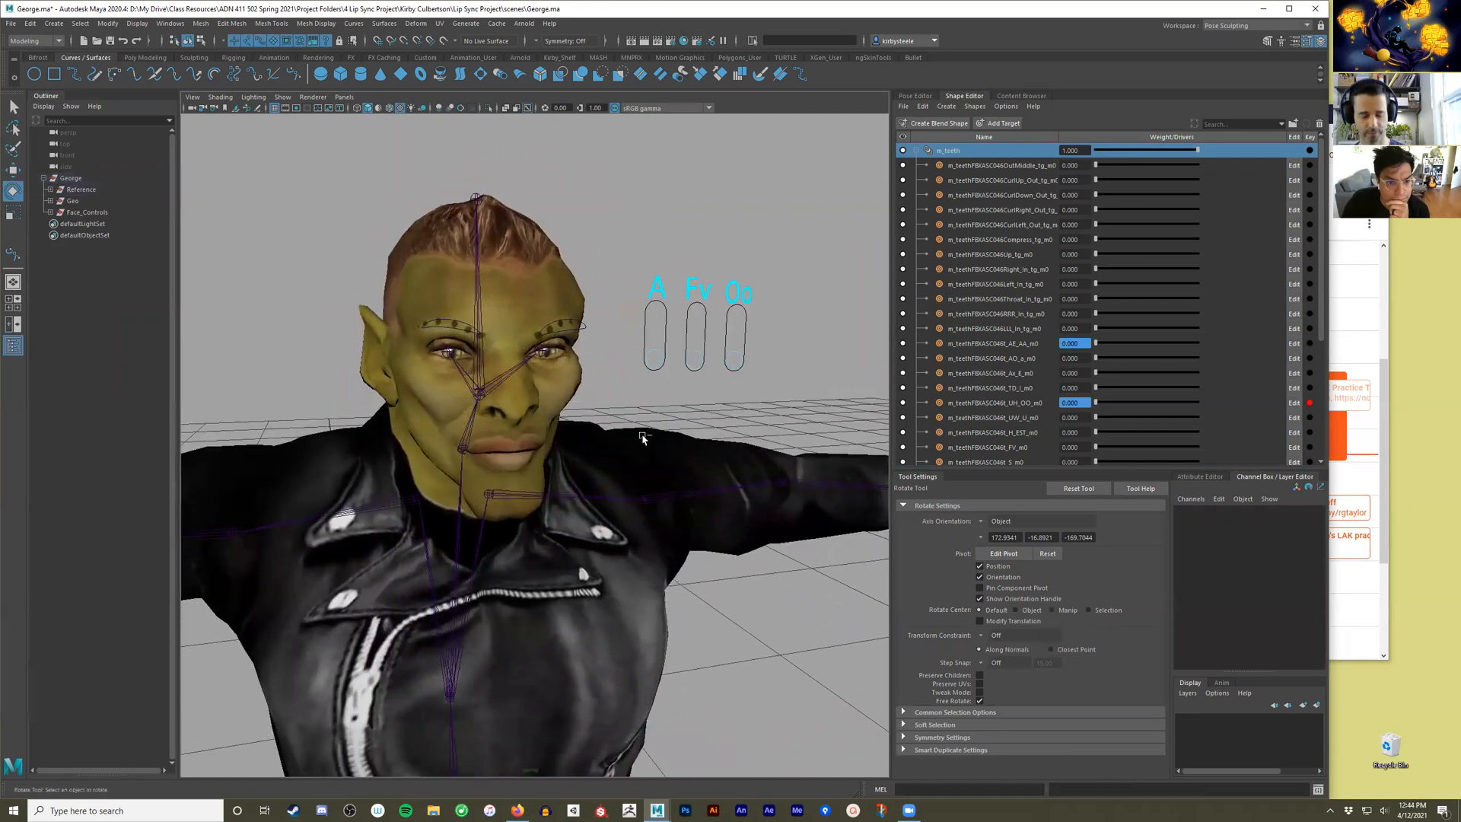
key(ctrl+s)
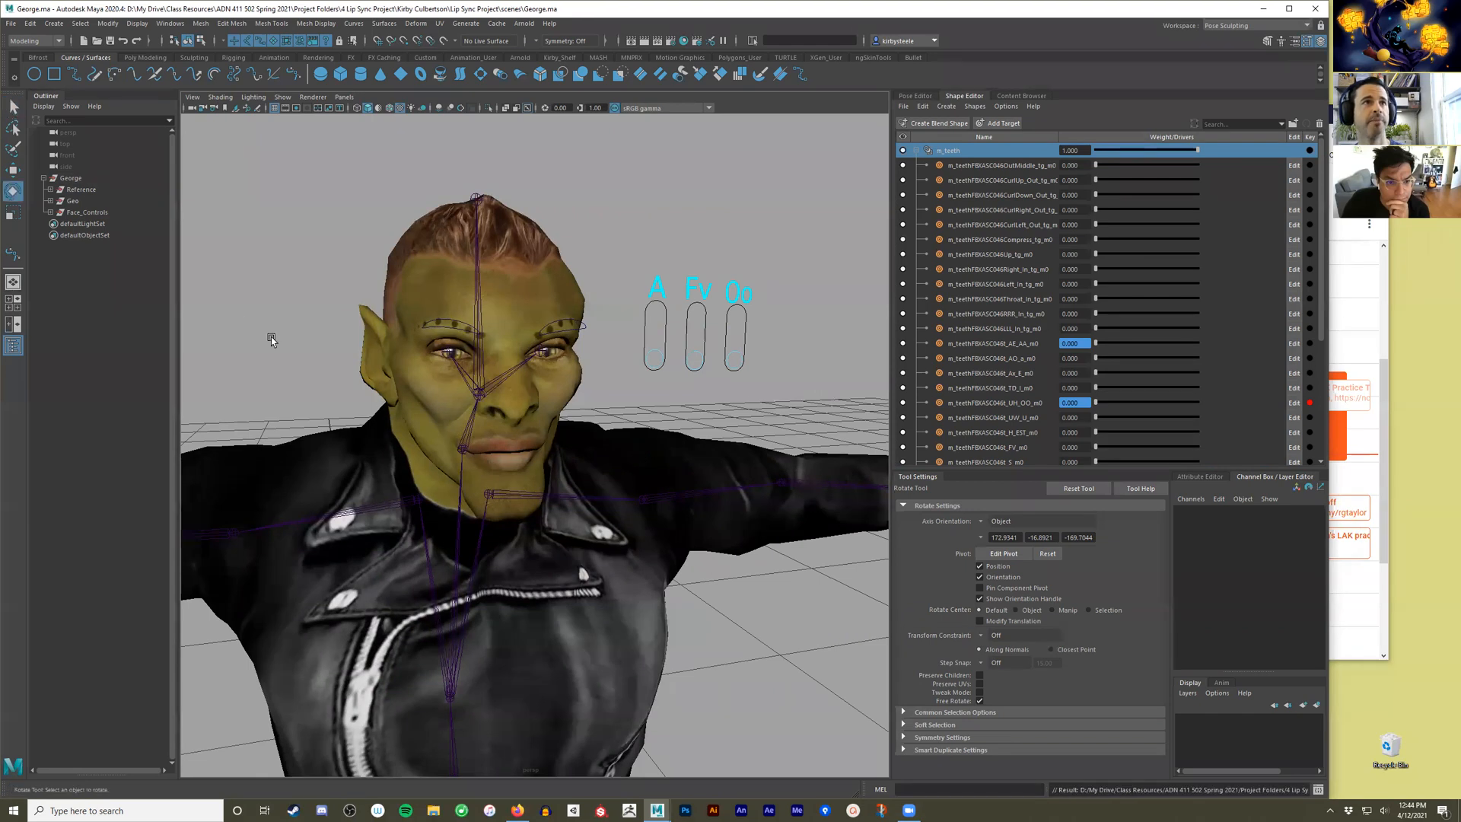
click(43, 180)
mouse_move(757, 404)
alt+mouse_down()
mouse_move(812, 382)
mouse_move(760, 415)
alt+mouse_up()
scroll(760, 415, down, 2)
alt+middle_drag(760, 415, 757, 405)
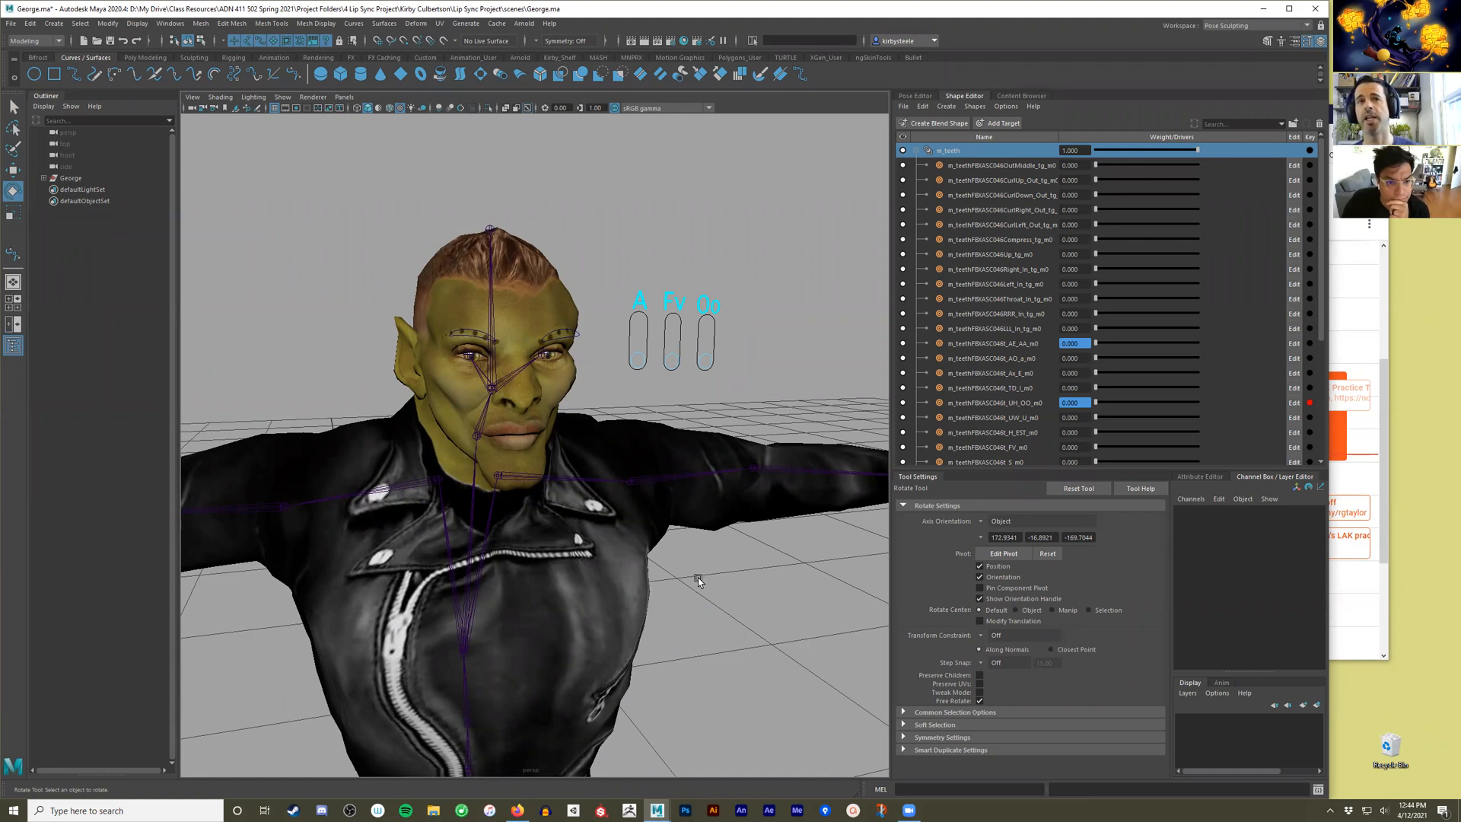
Inspect the face controls by selecting L_Brow_ctrl and the three mouth sliders, clearing the selection after each.
click(579, 333)
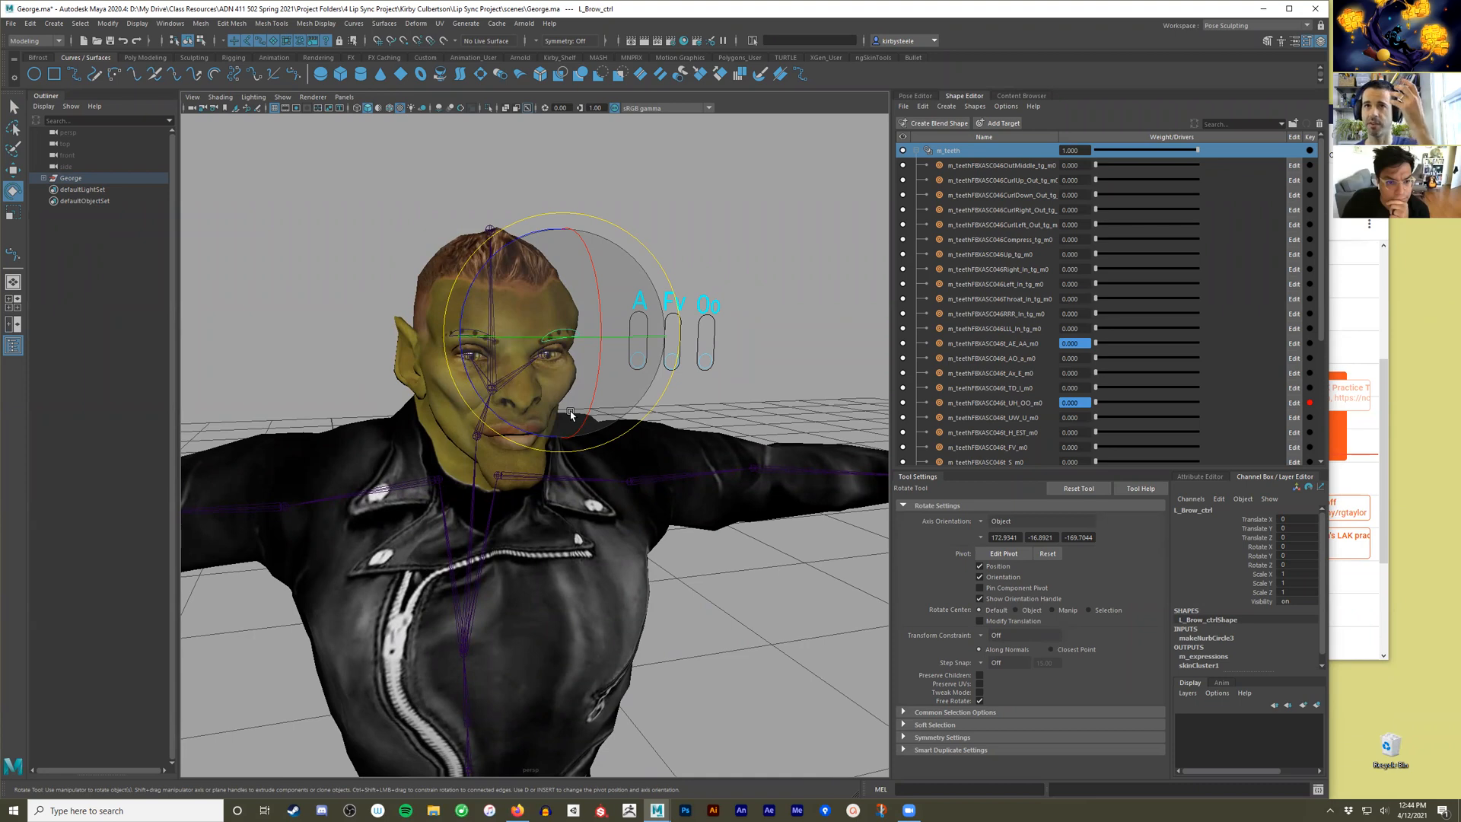
click(778, 423)
drag(759, 338, 639, 378)
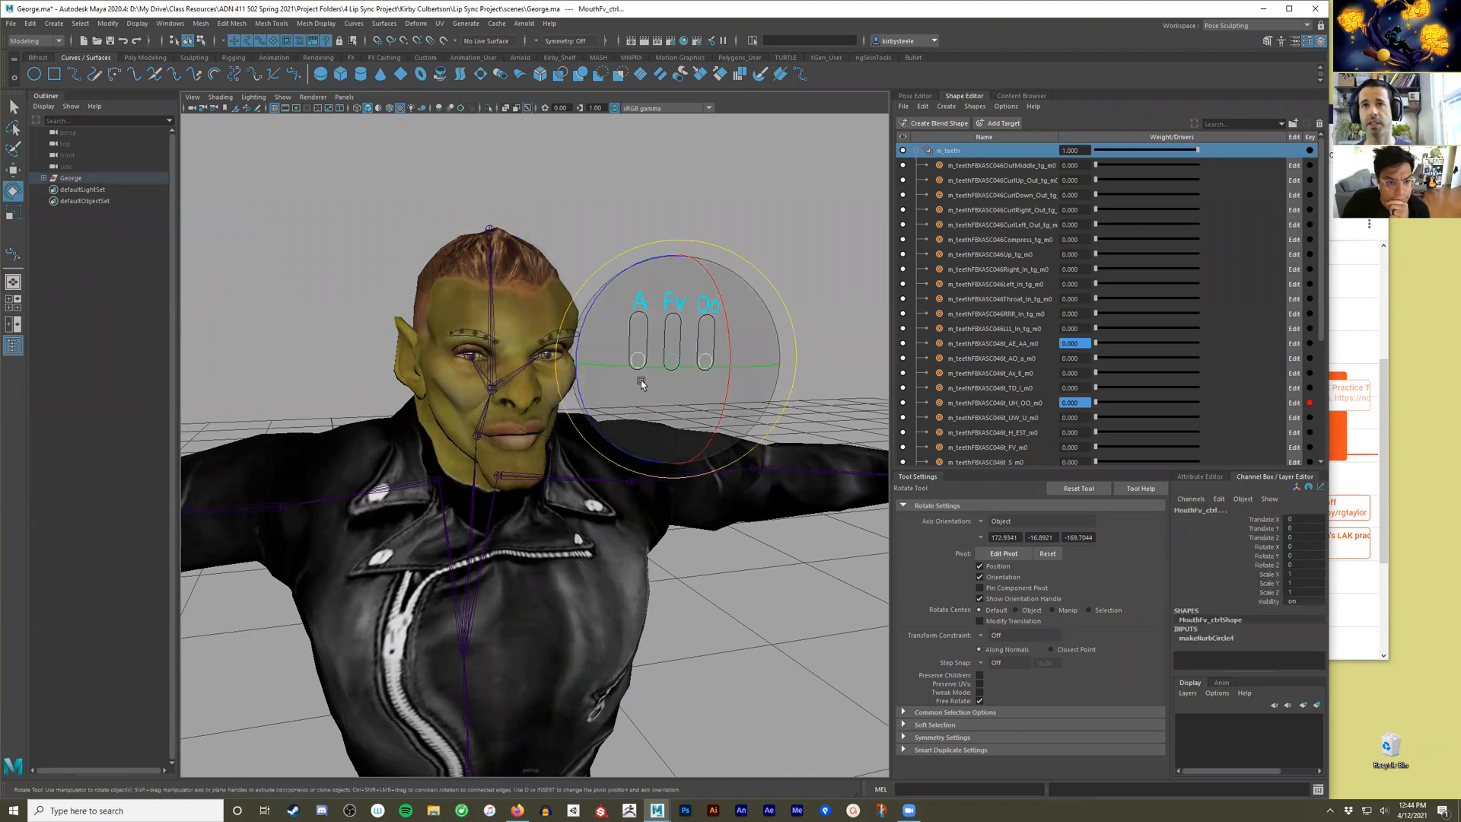
click(781, 379)
Test blending the mouth shapes by partly raising the A and Oo sliders with the Move tool, and return both to rest.
drag(734, 355, 640, 312)
key(w)
click(640, 328)
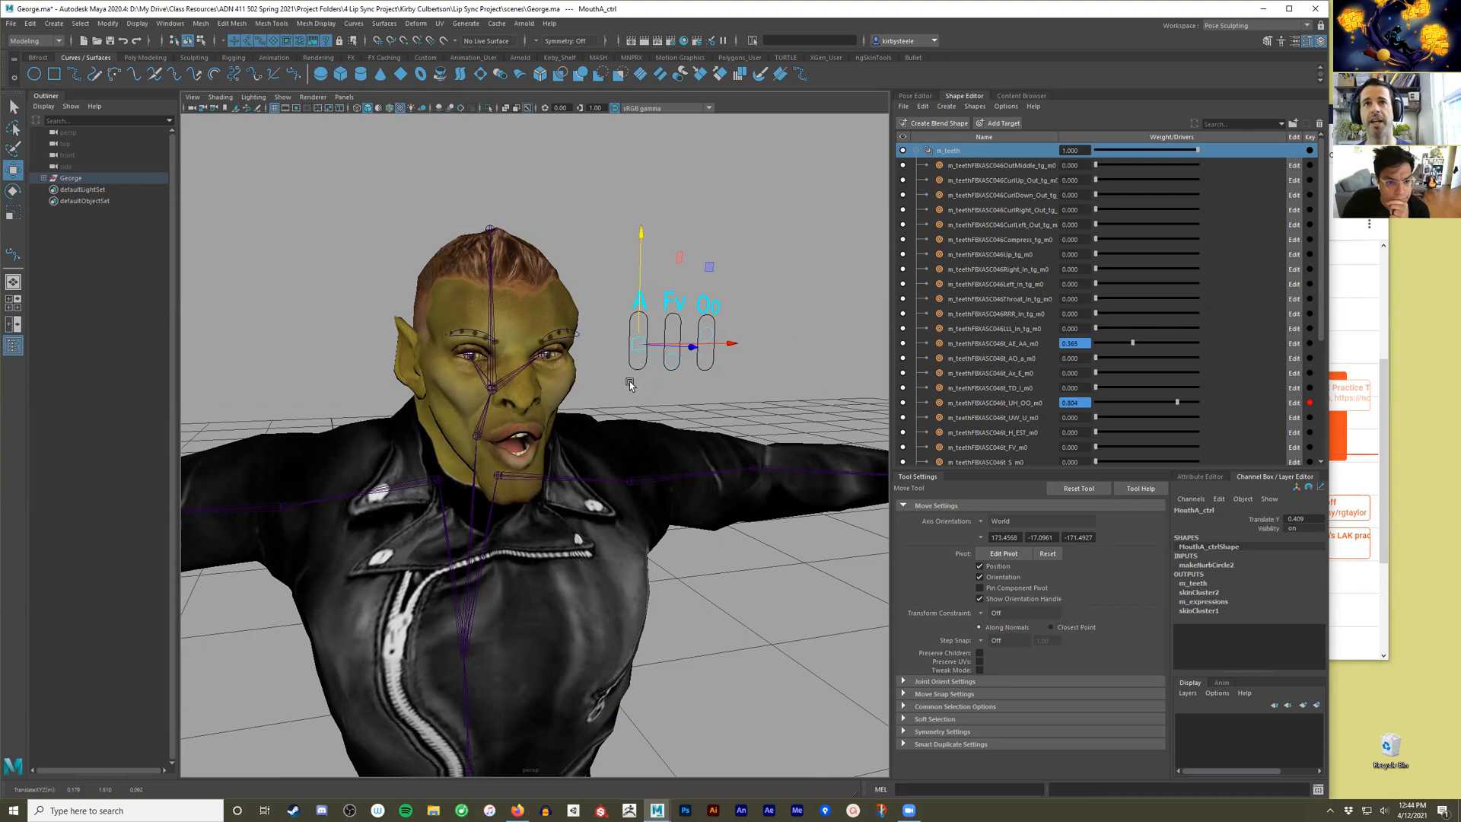
drag(640, 302, 706, 312)
click(710, 307)
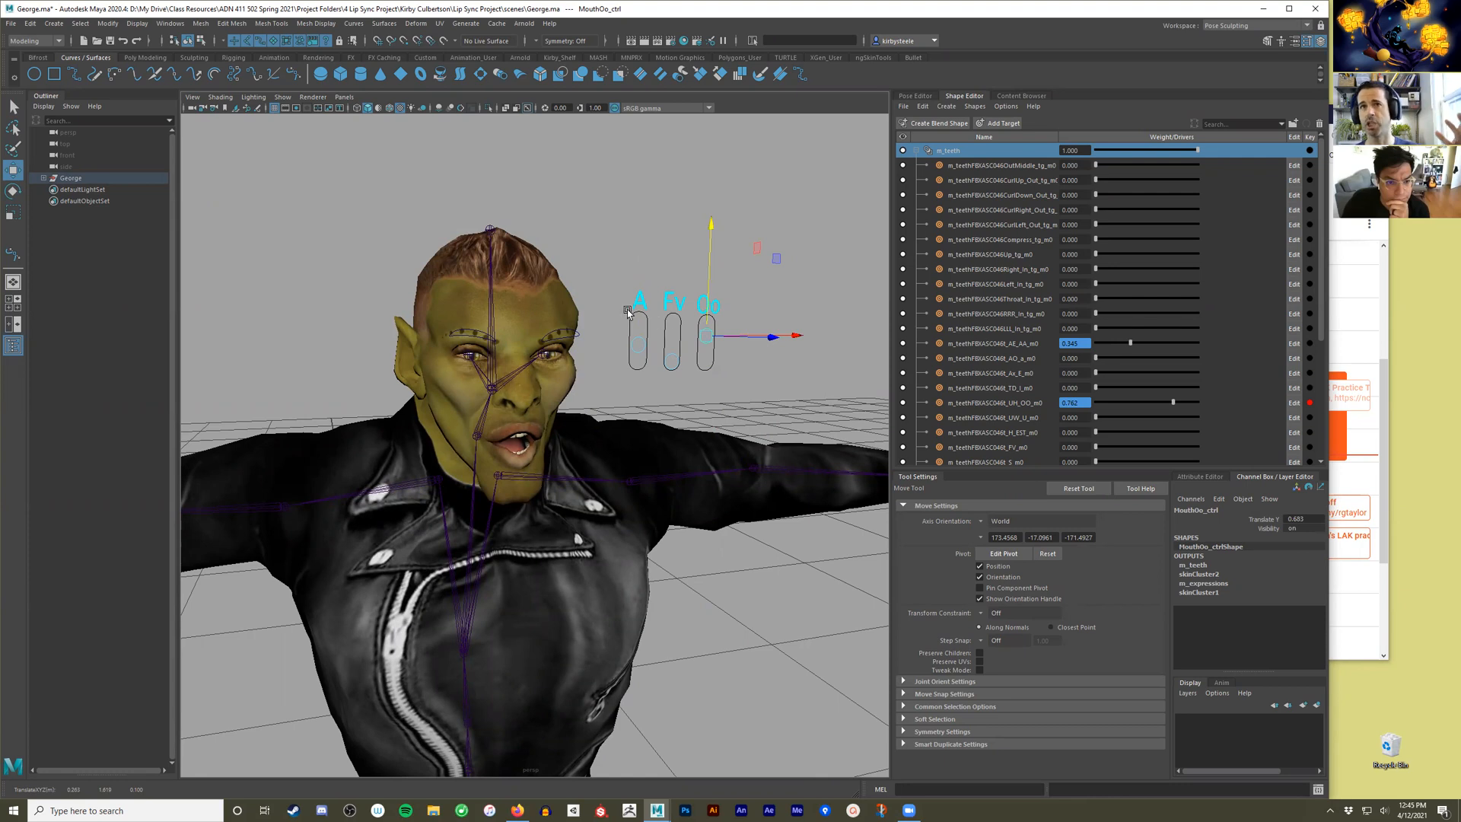
drag(608, 292, 723, 346)
drag(641, 244, 637, 332)
Test R_Brow_ctrl by selecting it over the brow and moving it slightly down, and undo the move.
alt+middle_drag(609, 399, 656, 393)
alt+right_drag(656, 392, 708, 397)
alt+middle_drag(707, 397, 704, 414)
alt+drag(704, 414, 705, 413)
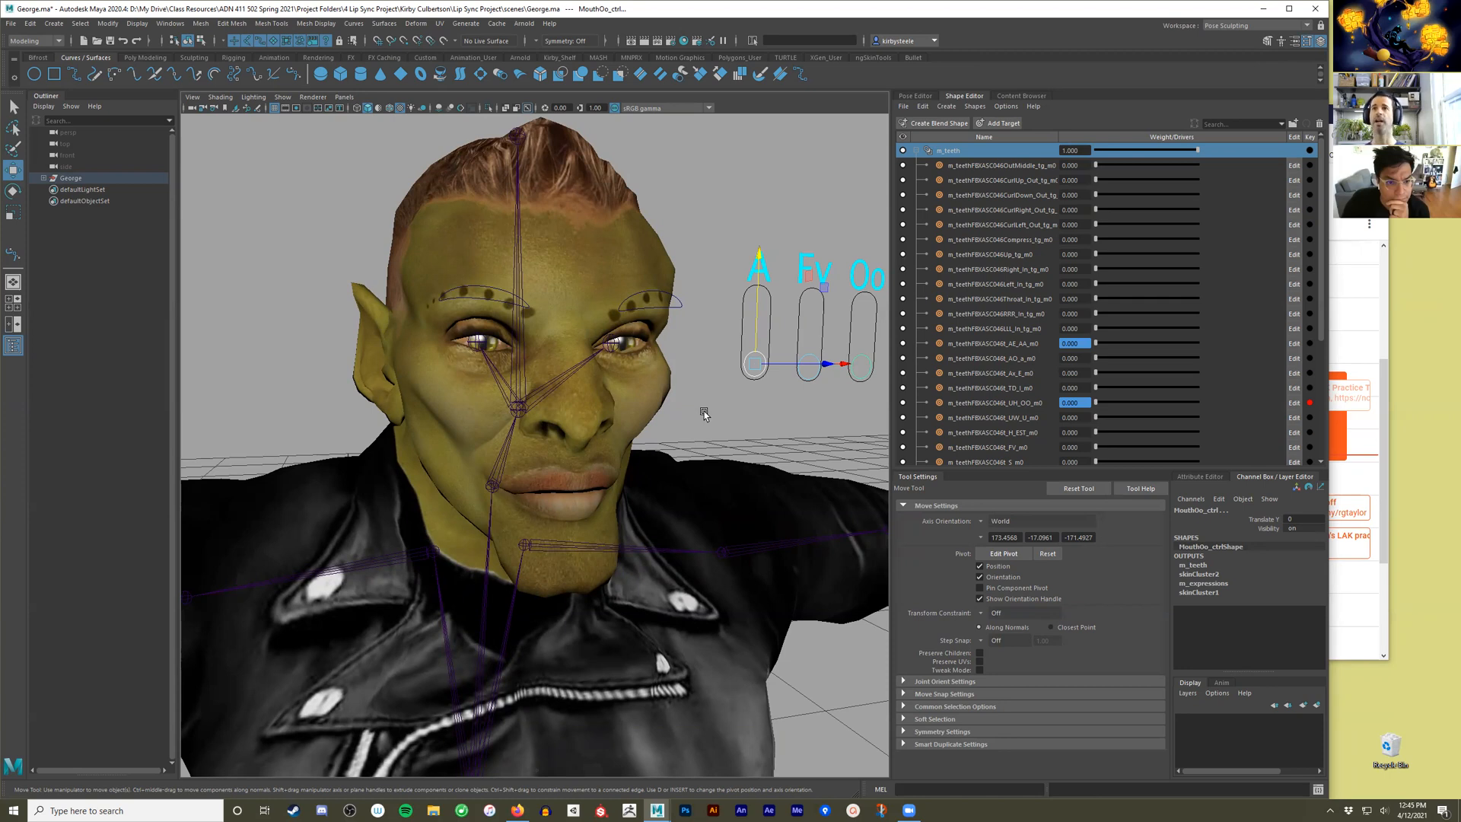
click(672, 306)
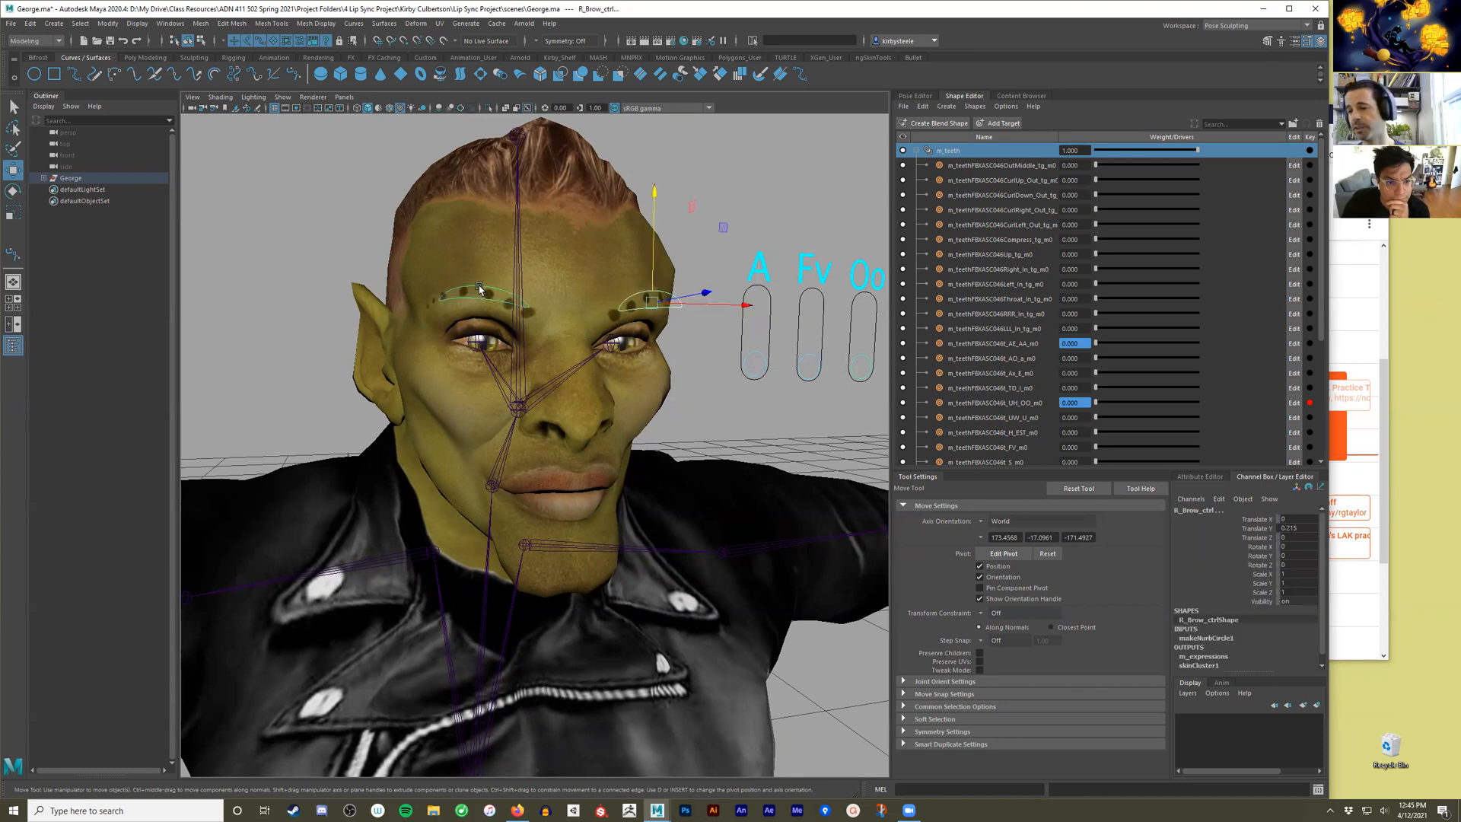
drag(653, 249, 653, 280)
key(ctrl+z)
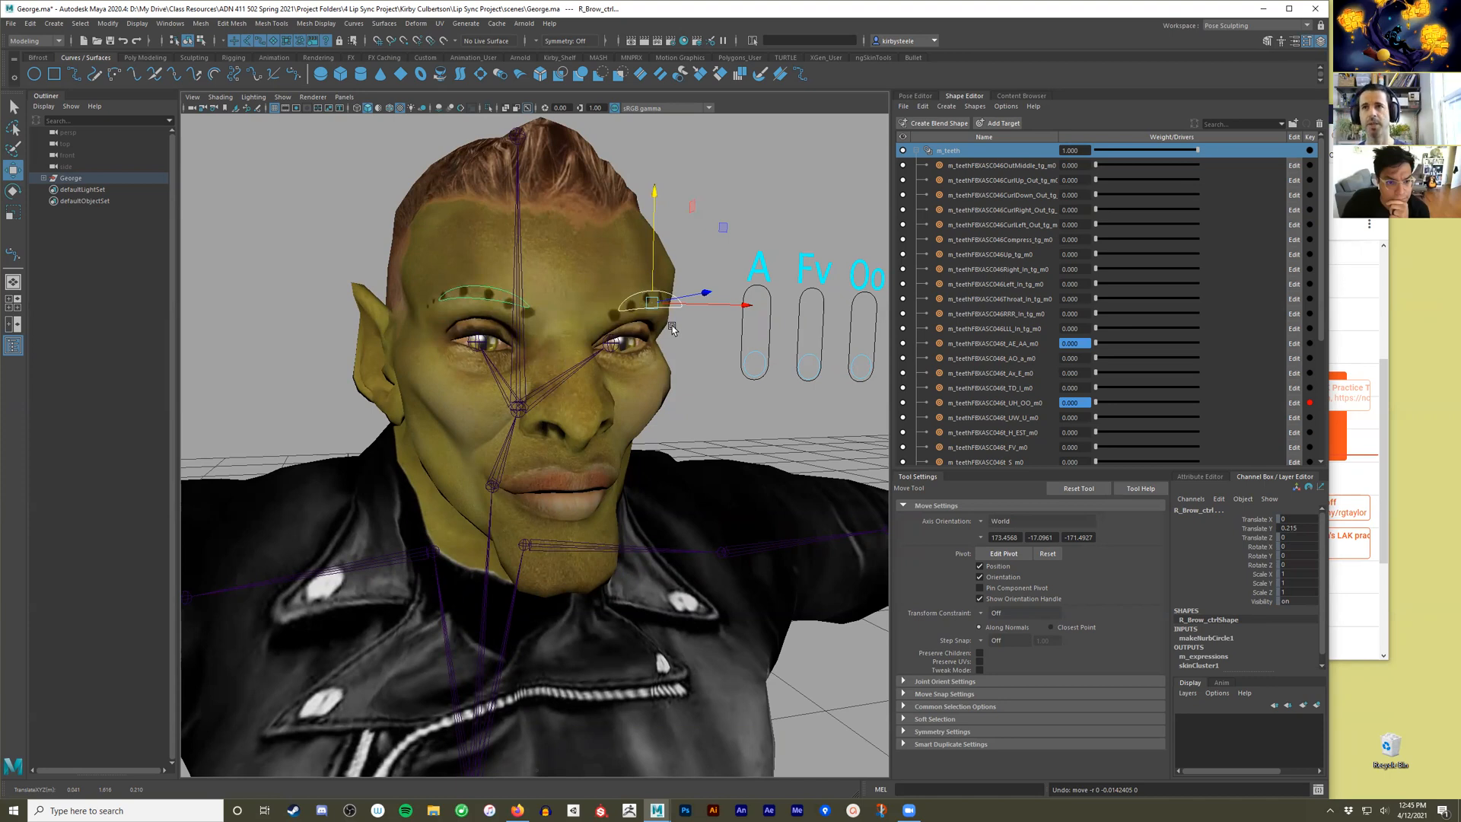
alt+drag(633, 375, 660, 240)
scroll(619, 378, up, 5)
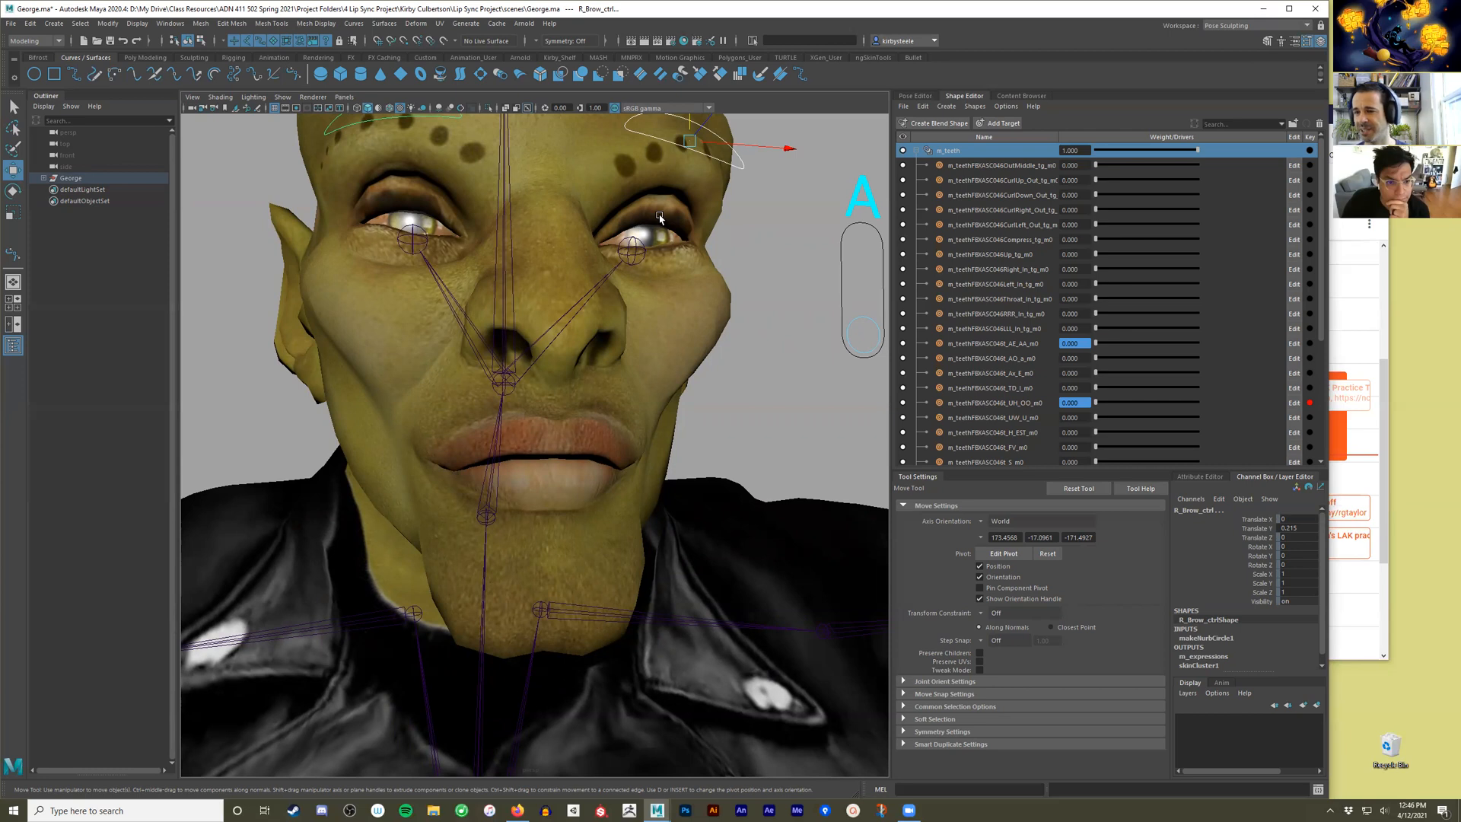
scroll(761, 411, down, 4)
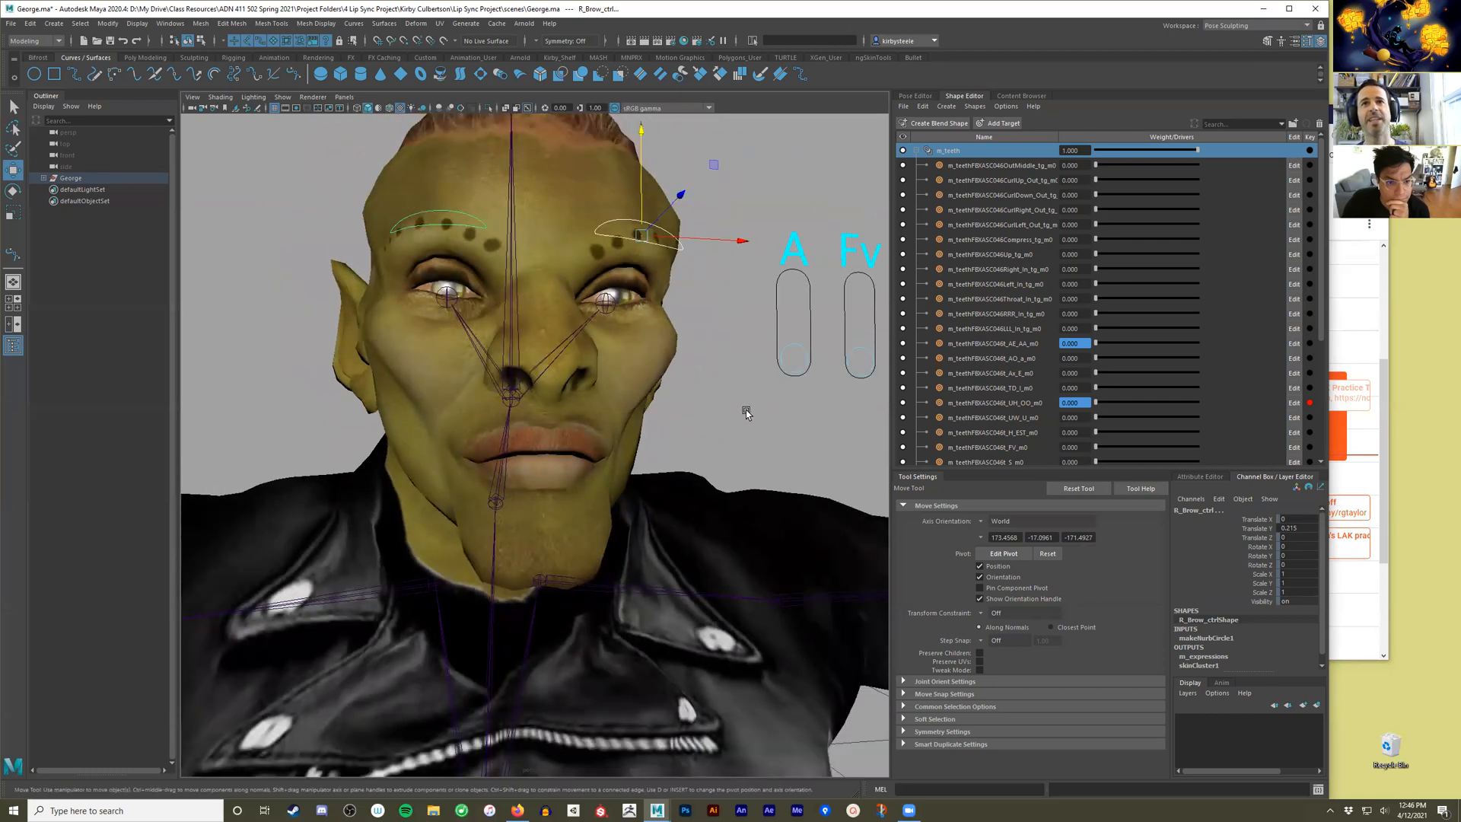
scroll(753, 396, down, 4)
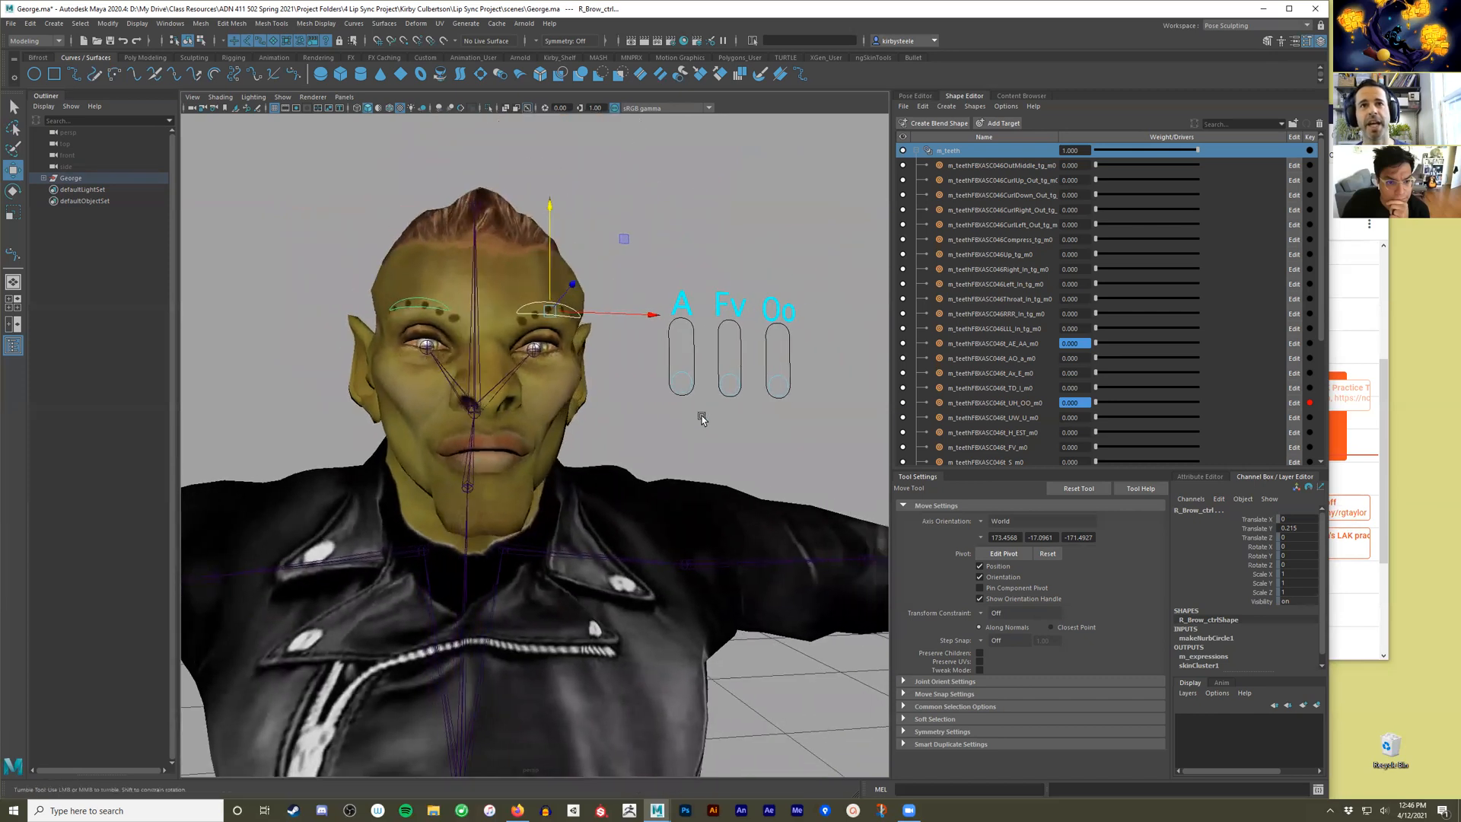
alt+drag(642, 428, 780, 408)
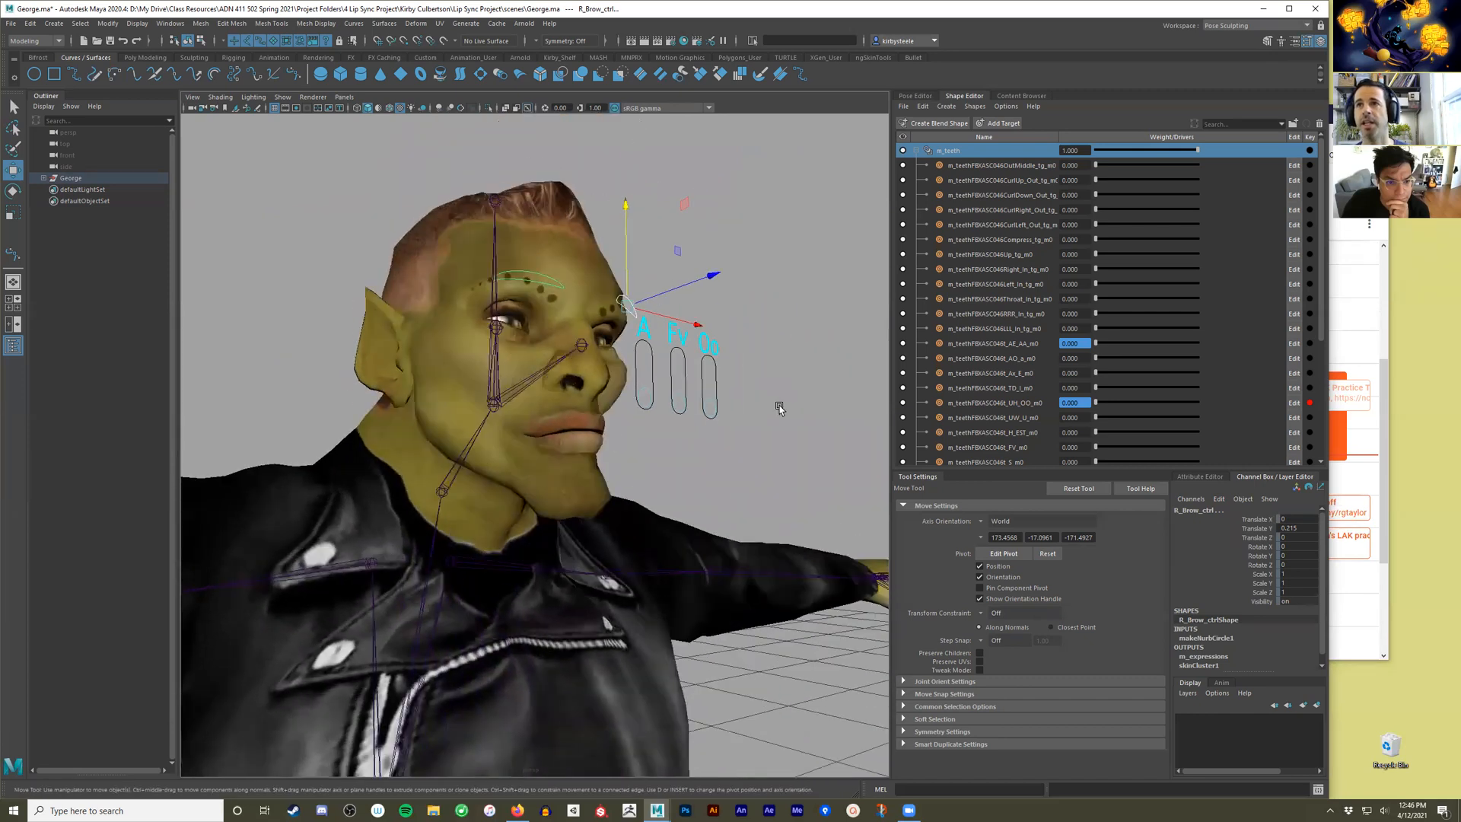
Expand the m_expressions blend shape in the Shape Editor and widen the Name column to read its full target names.
scroll(934, 401, down, 3)
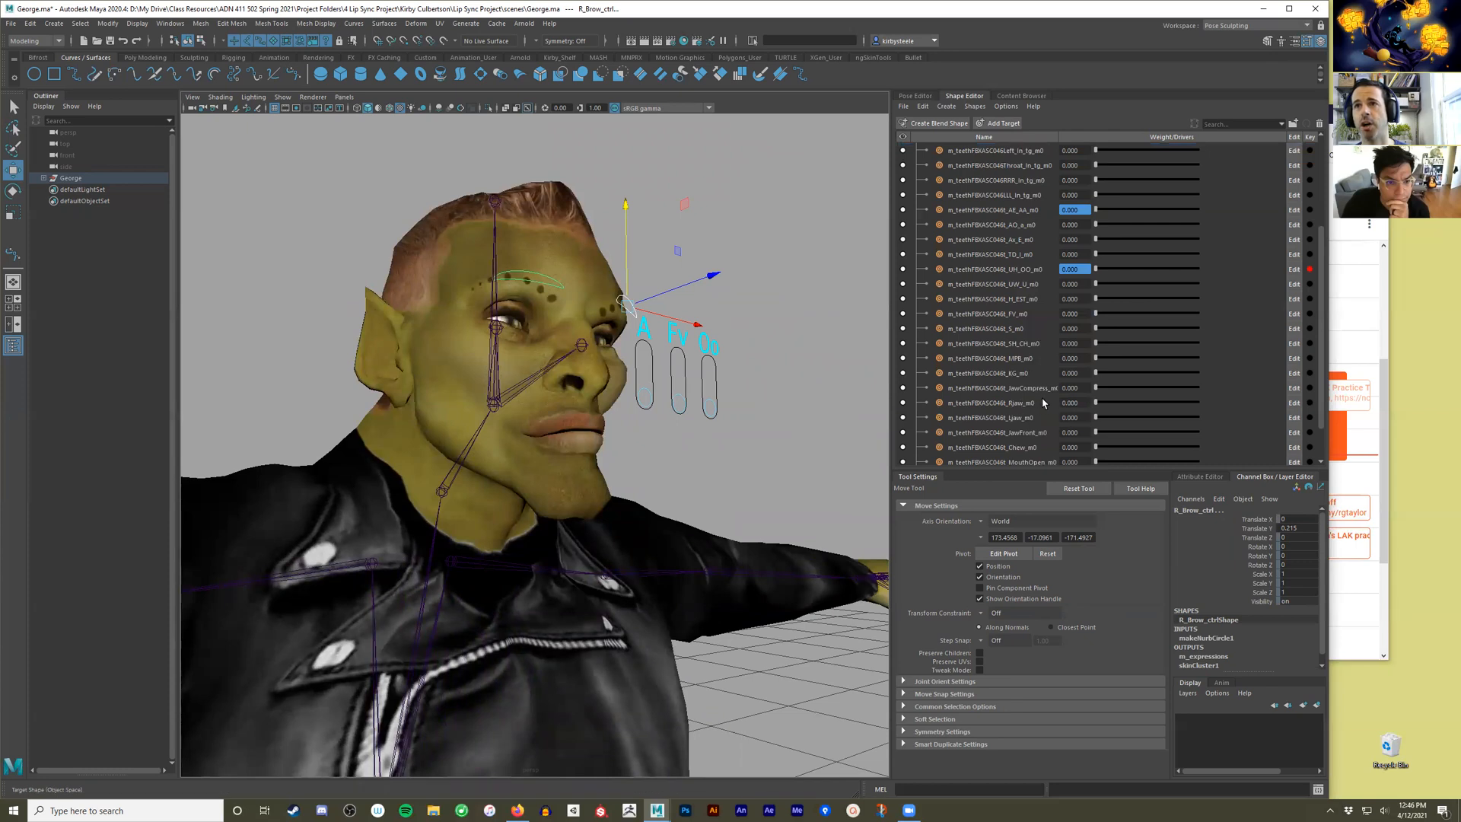
scroll(1051, 430, down, 1)
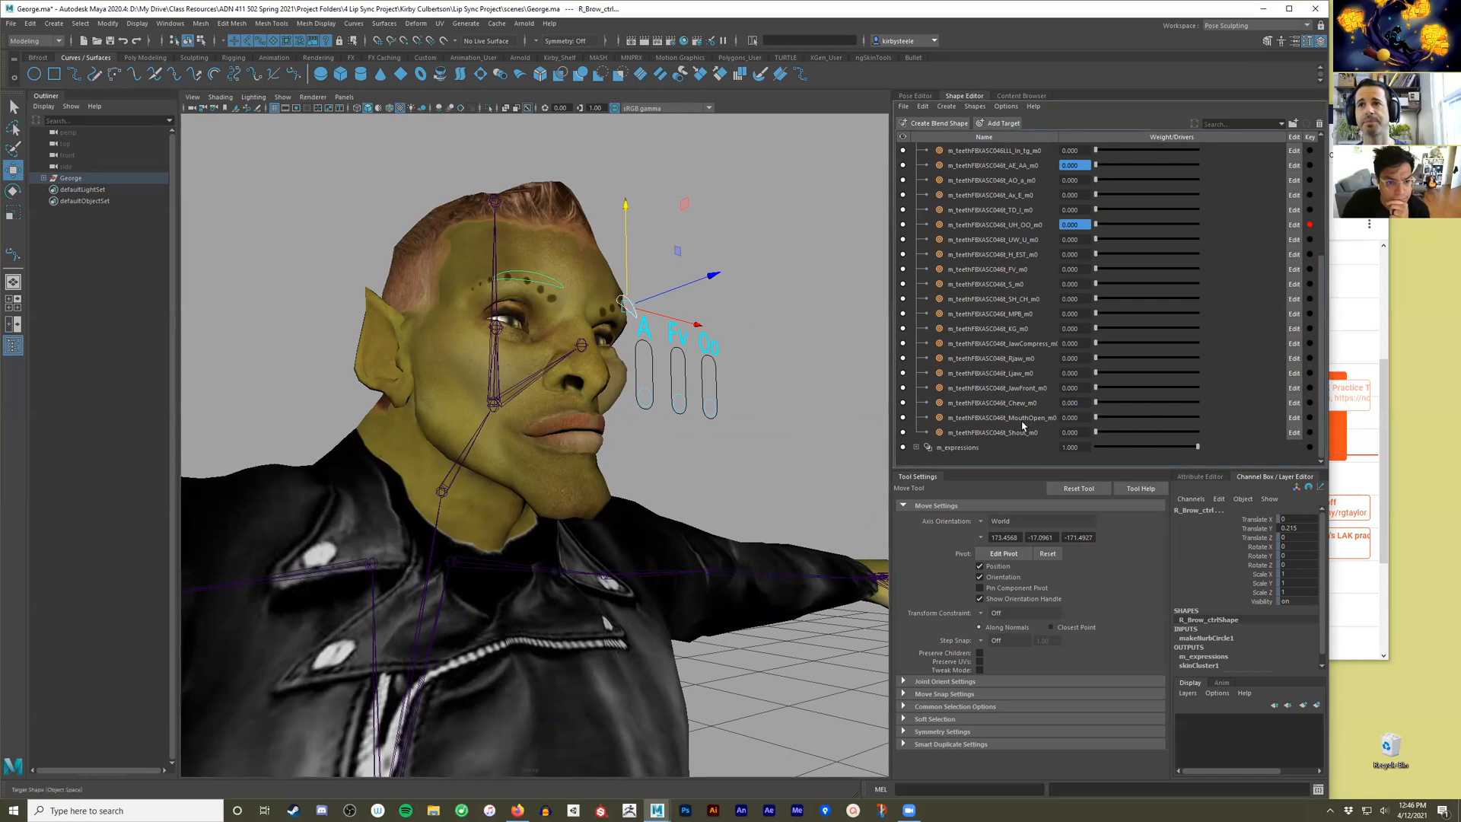
click(916, 447)
scroll(1093, 371, down, 9)
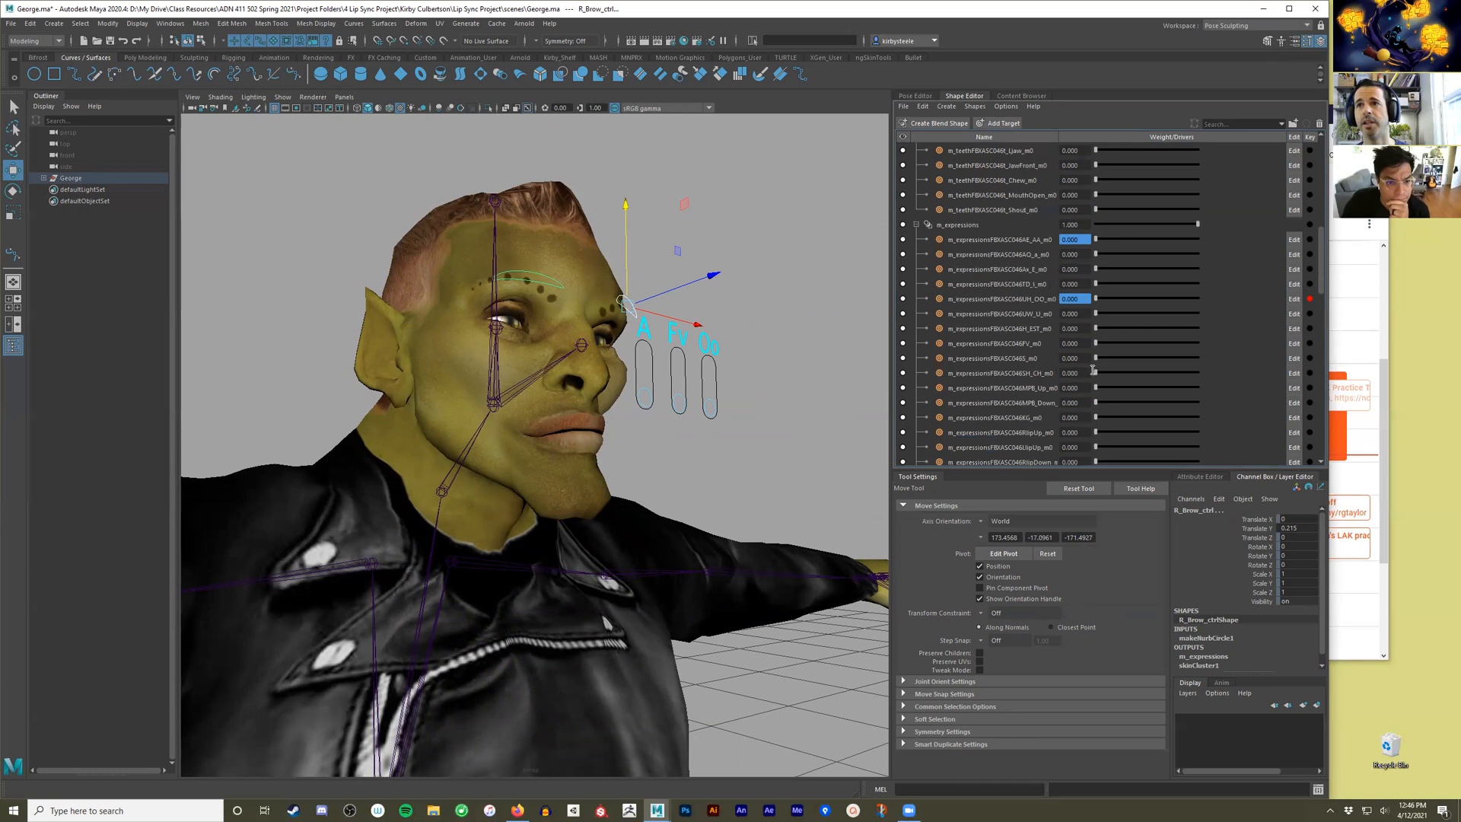
scroll(1093, 371, down, 8)
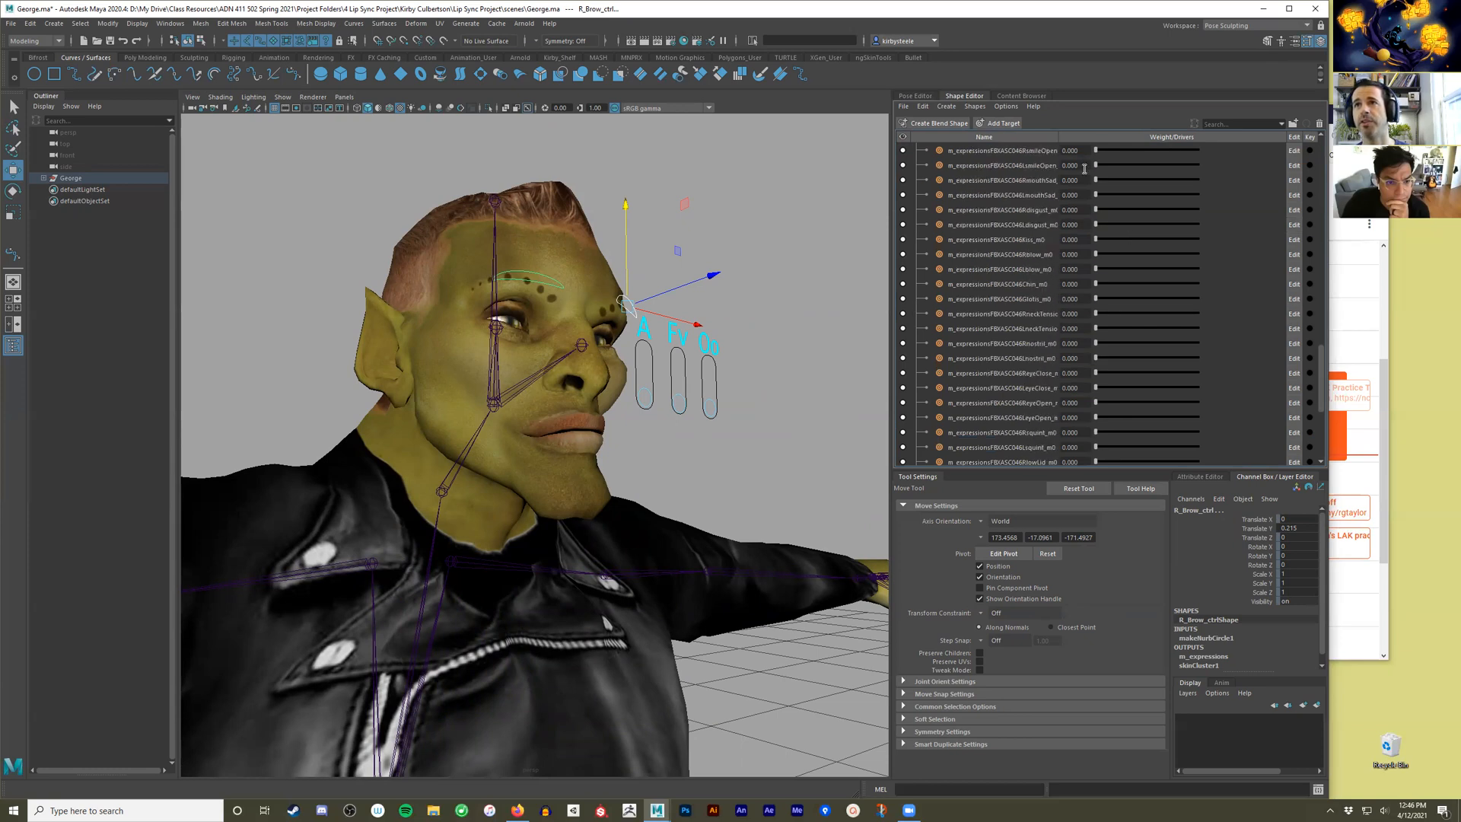
drag(1060, 137, 1094, 137)
scroll(1079, 314, down, 3)
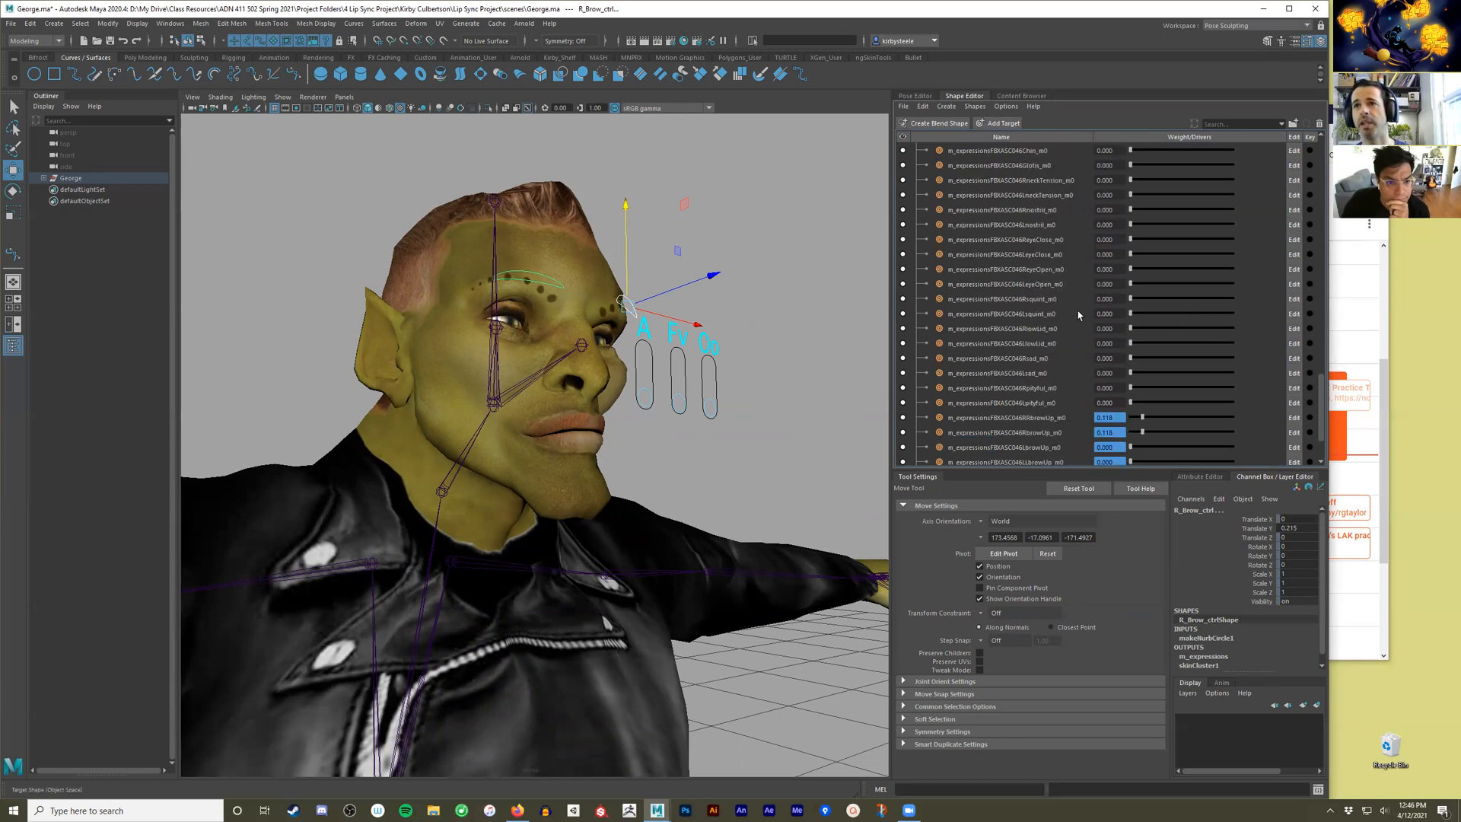
Review the m_expressions target list for the available eye, smile, jaw, lip and mouth shapes.
scroll(1076, 327, up, 1)
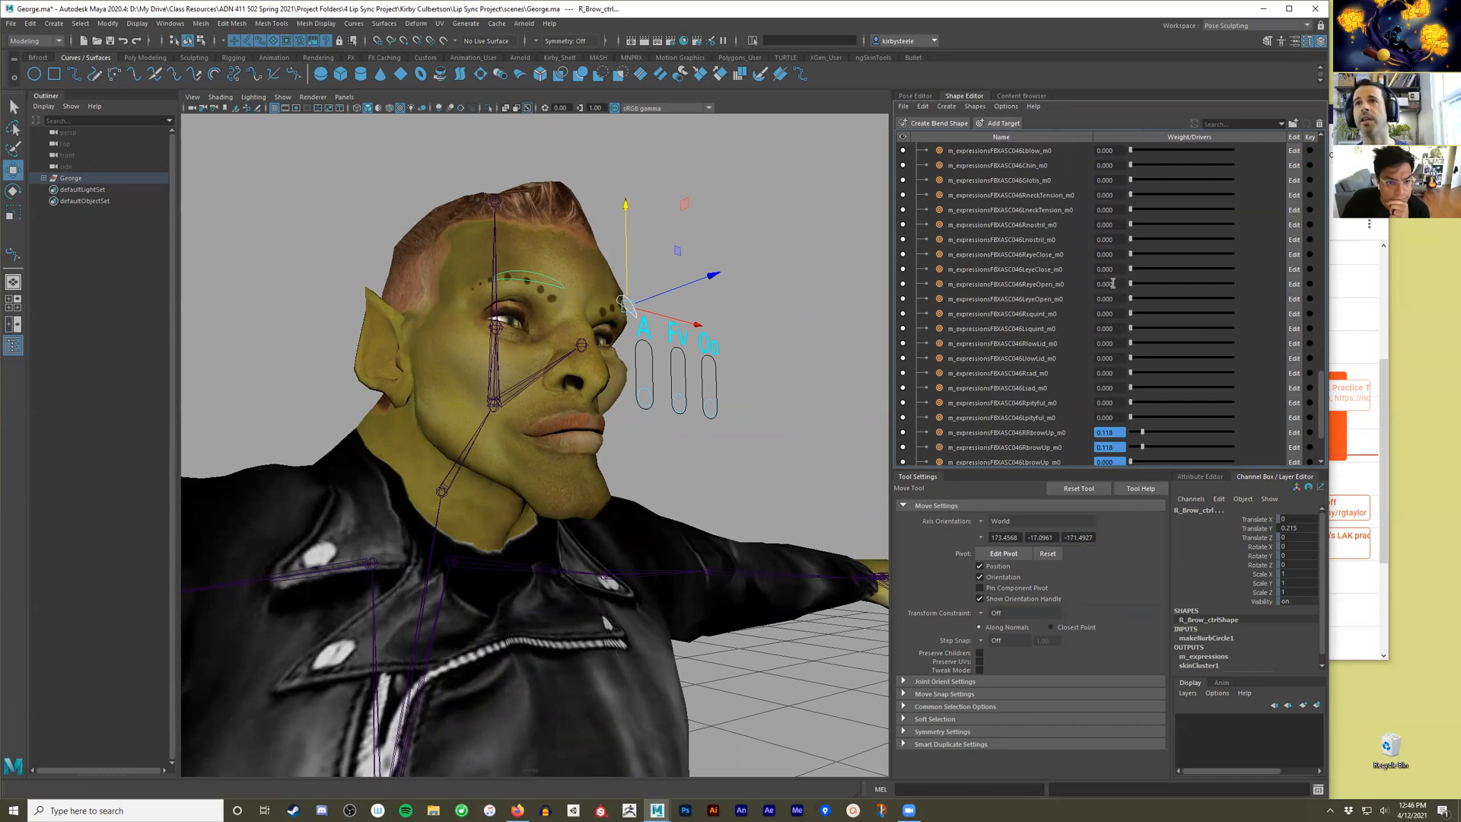
scroll(1112, 283, up, 2)
scroll(1113, 283, up, 4)
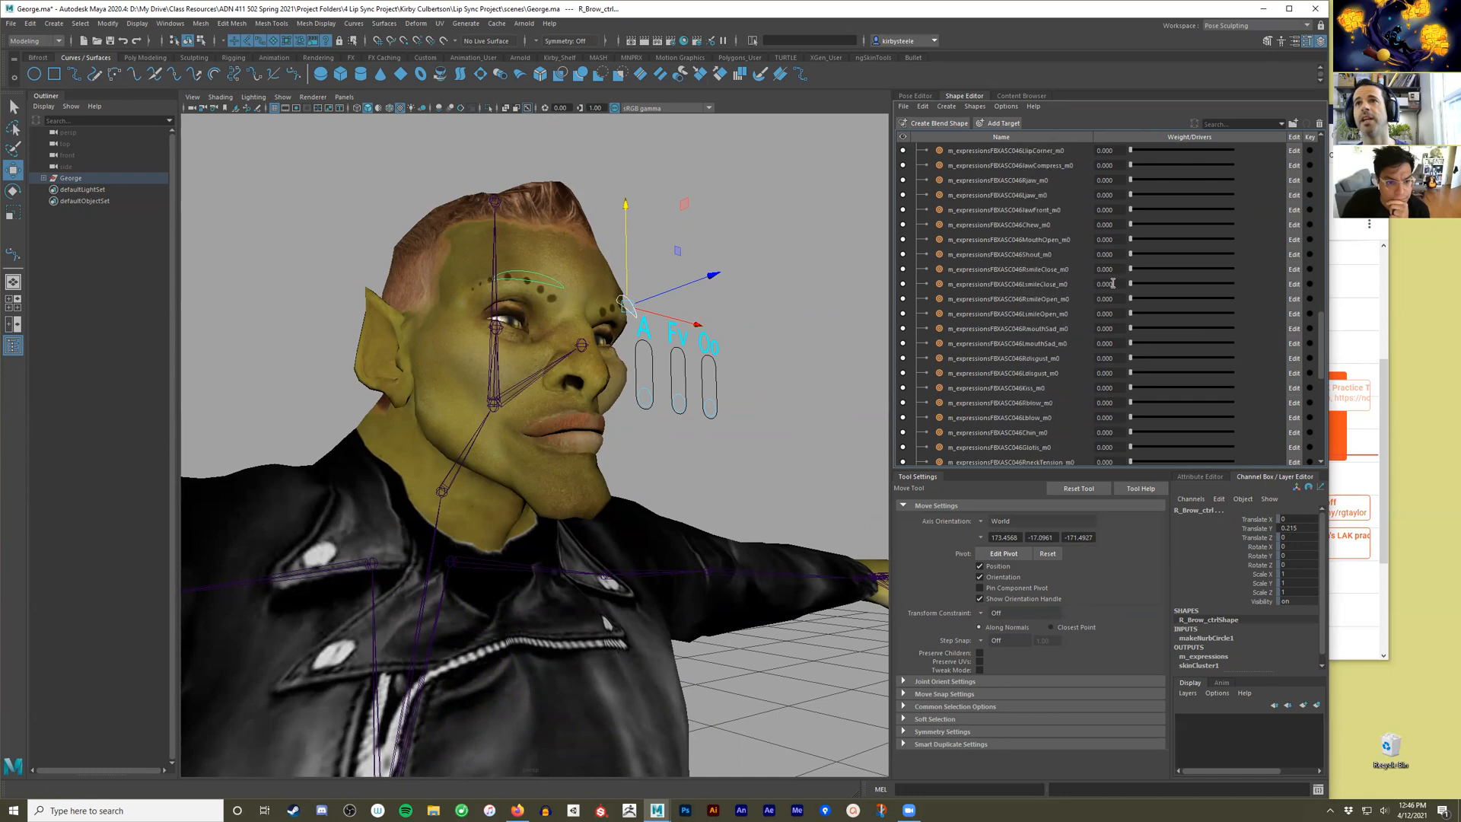
drag(1130, 196, 1129, 196)
scroll(1044, 238, up, 1)
scroll(1043, 238, up, 6)
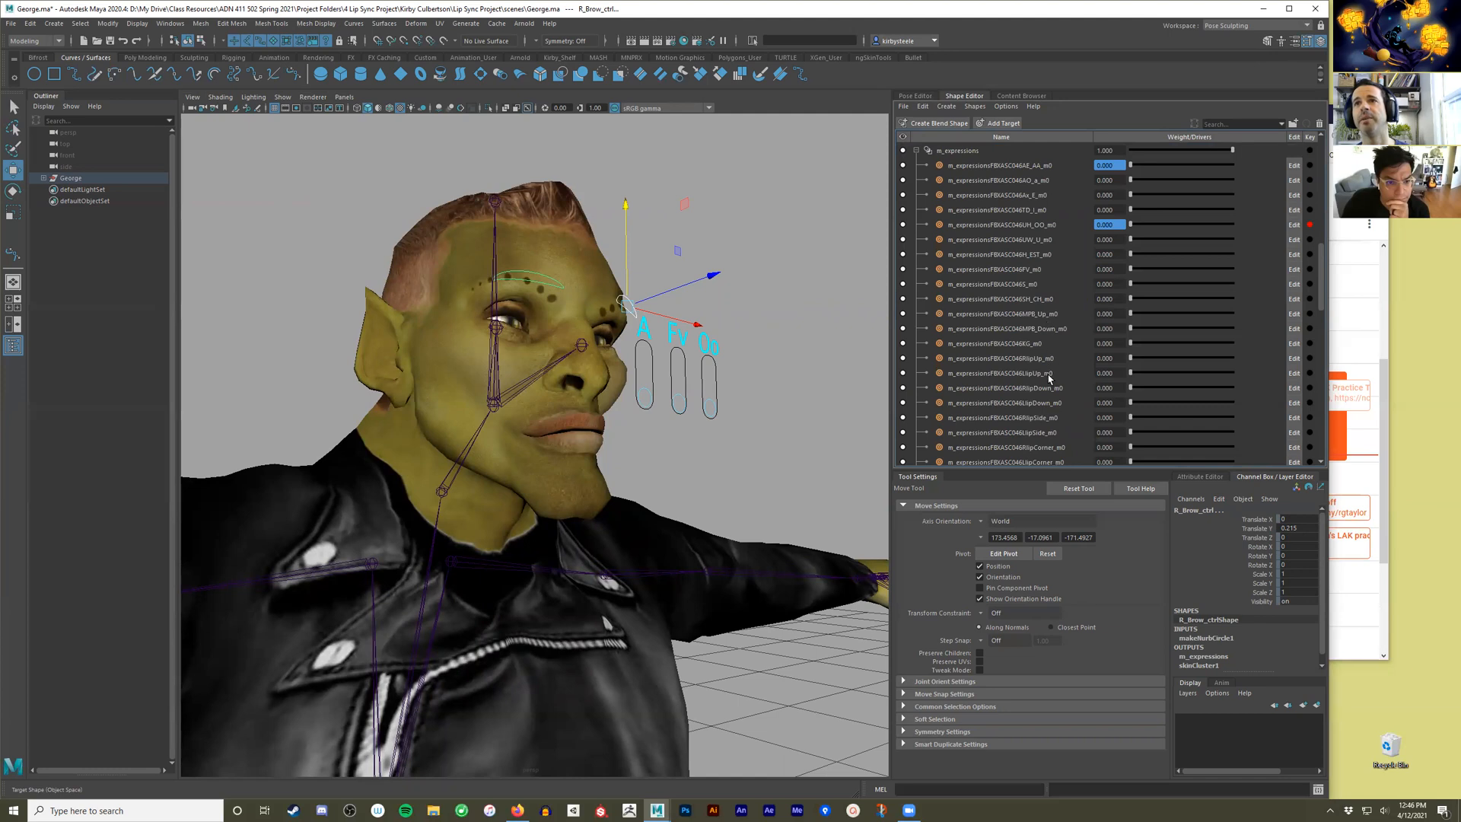
scroll(1049, 378, down, 1)
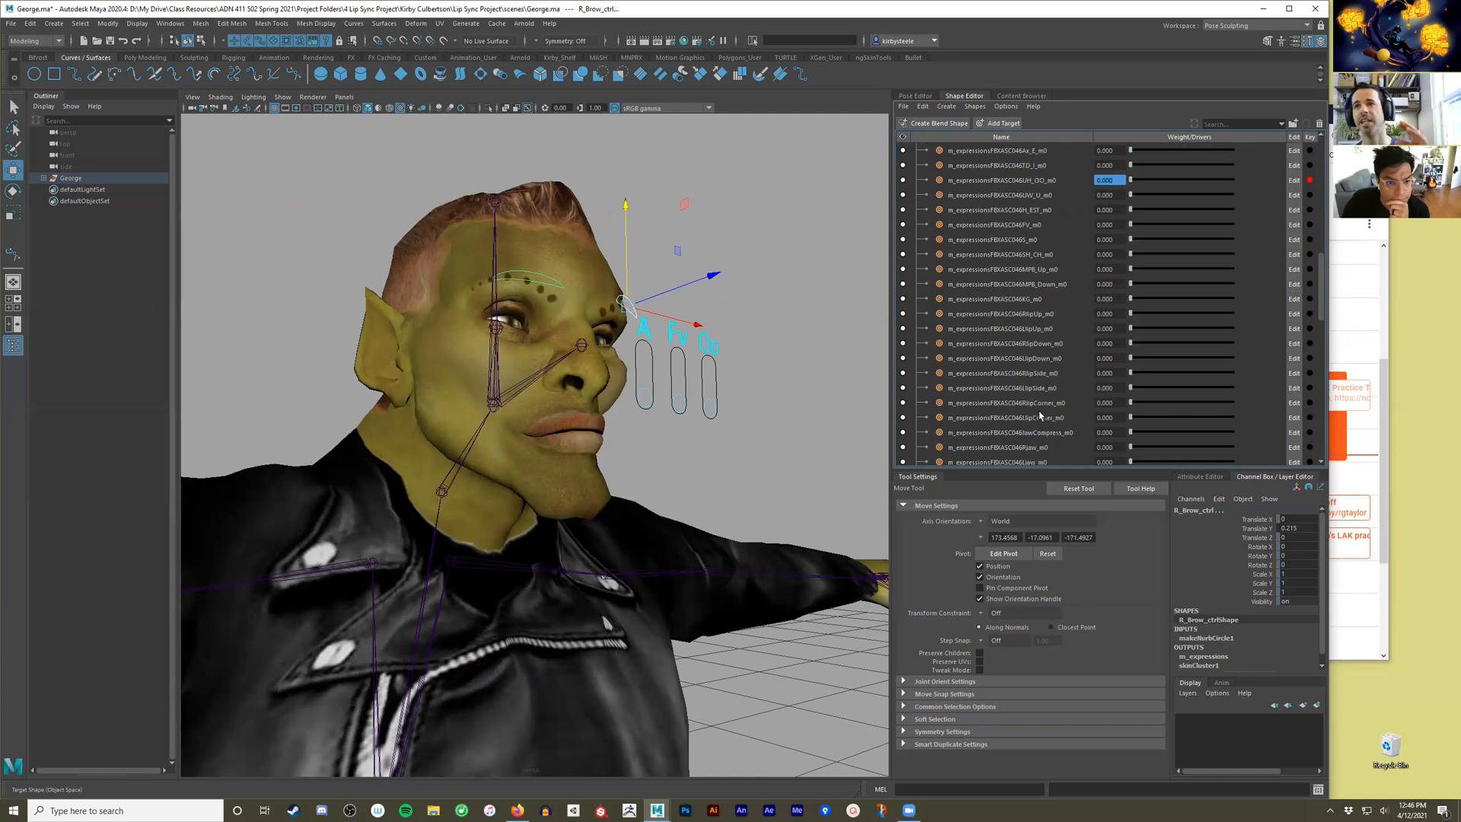
scroll(1041, 424, down, 2)
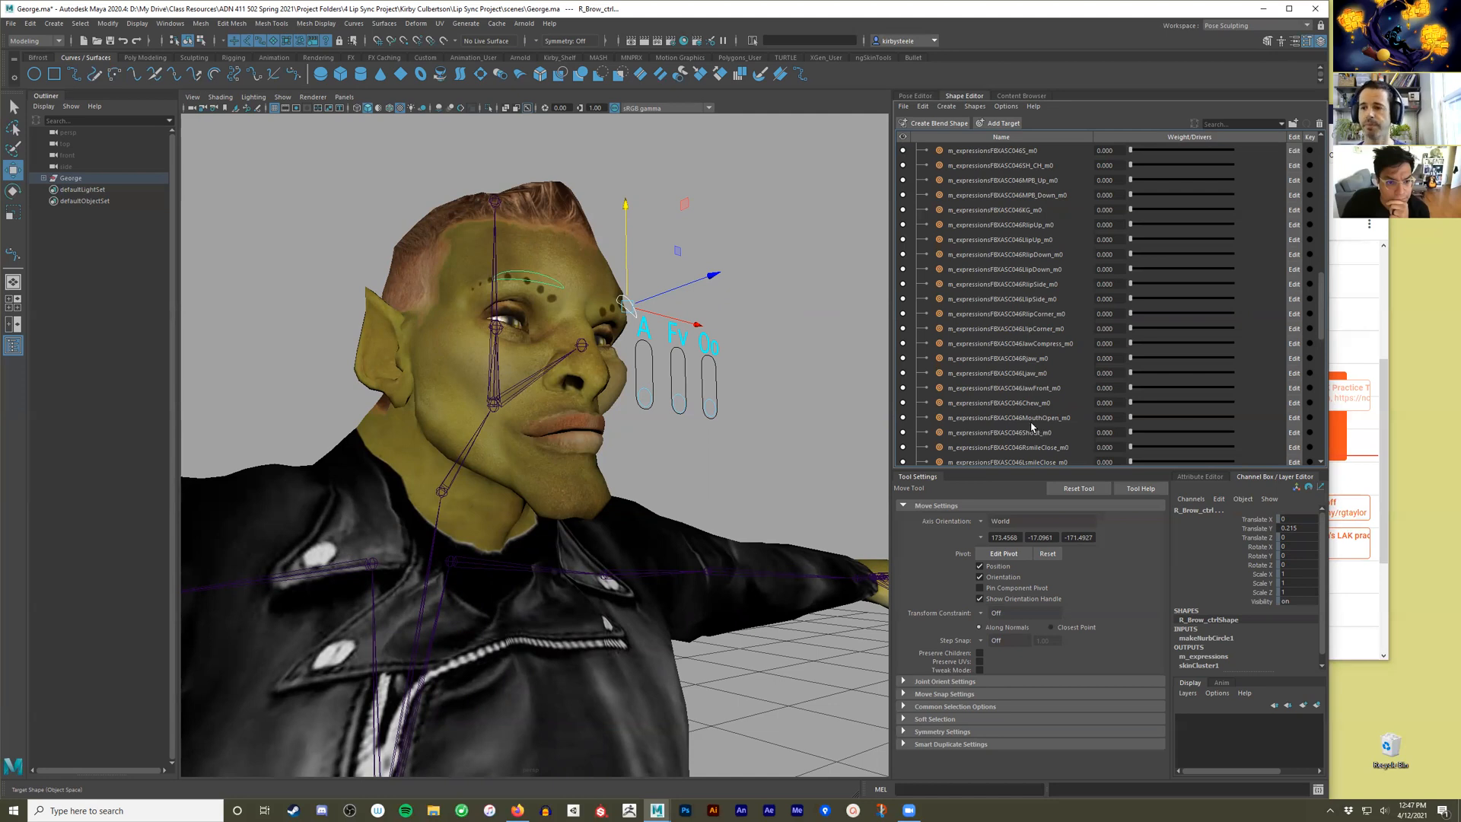
Clear the R_Brow_ctrl selection and face George's head and slider controls from the front.
click(764, 464)
alt+drag(763, 465, 721, 456)
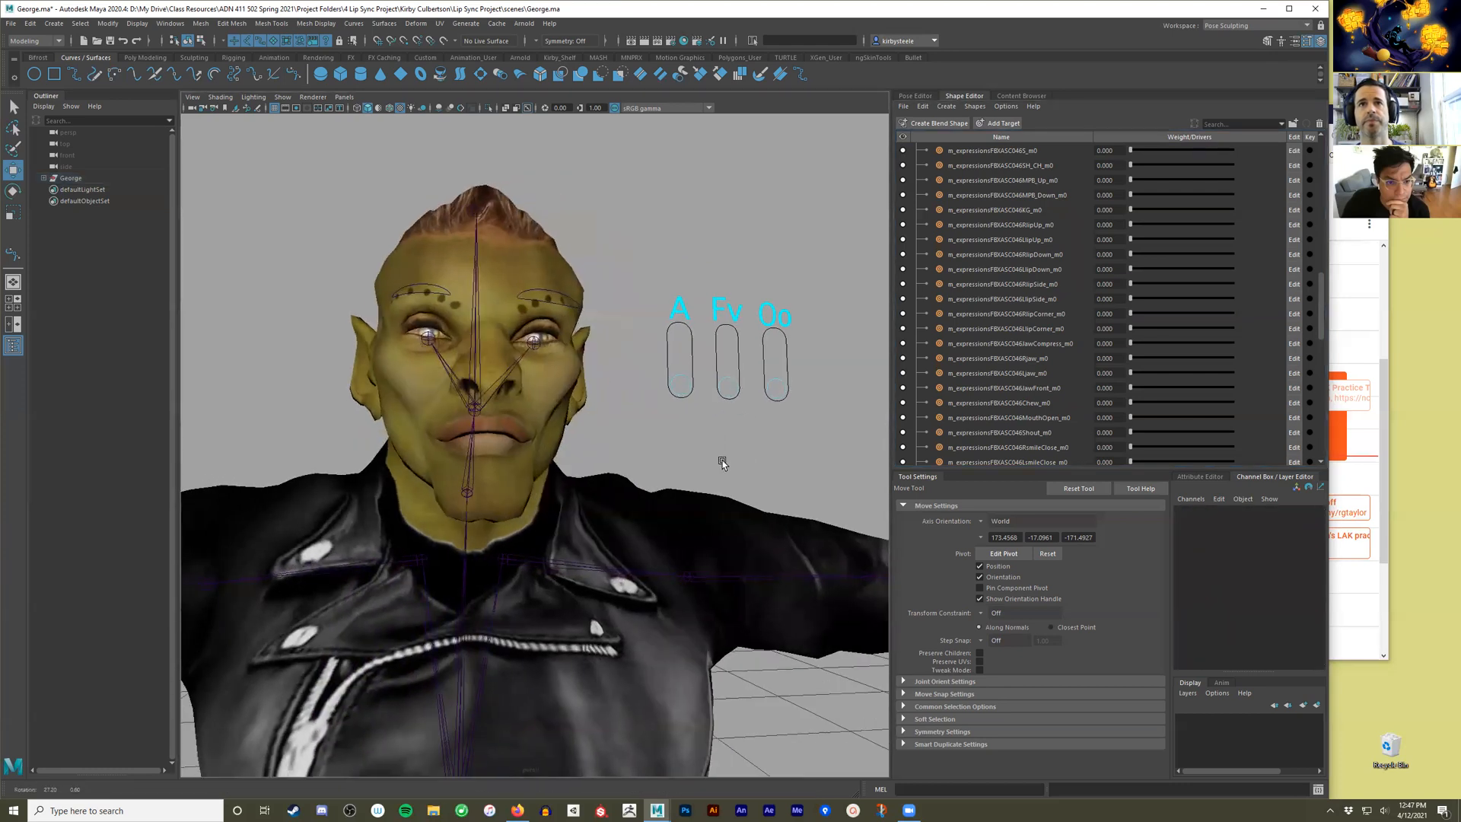